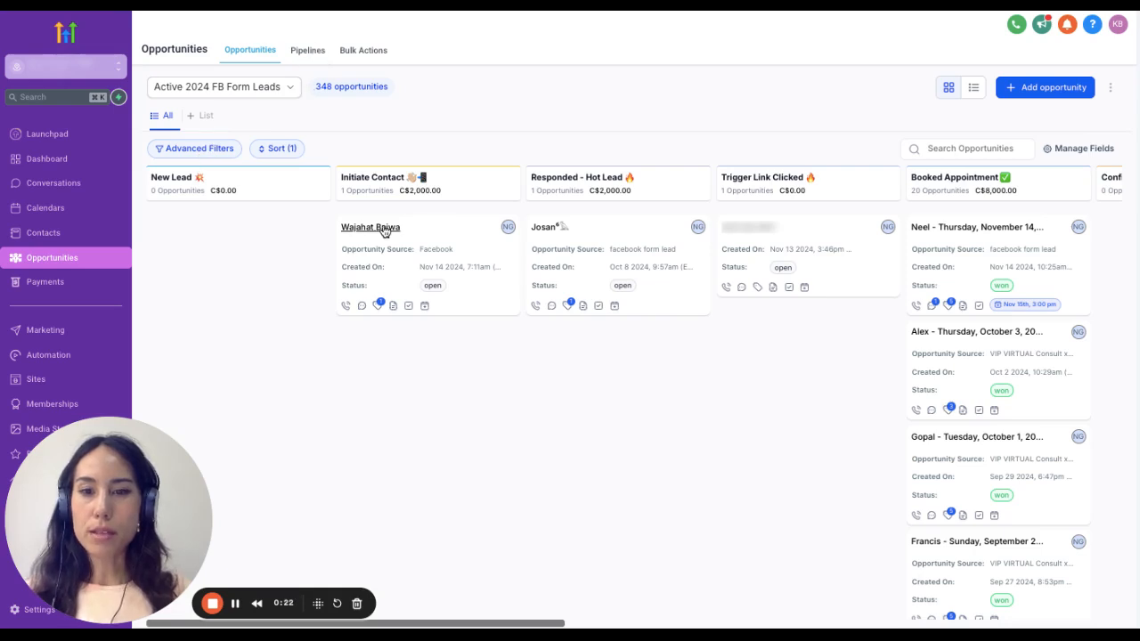
- Examine the stages of the Active 2024 FB Form Leads pipeline on the board and in its edit form, leaving everything unedited
scroll(672, 375, right, 2)
scroll(673, 375, right, 10)
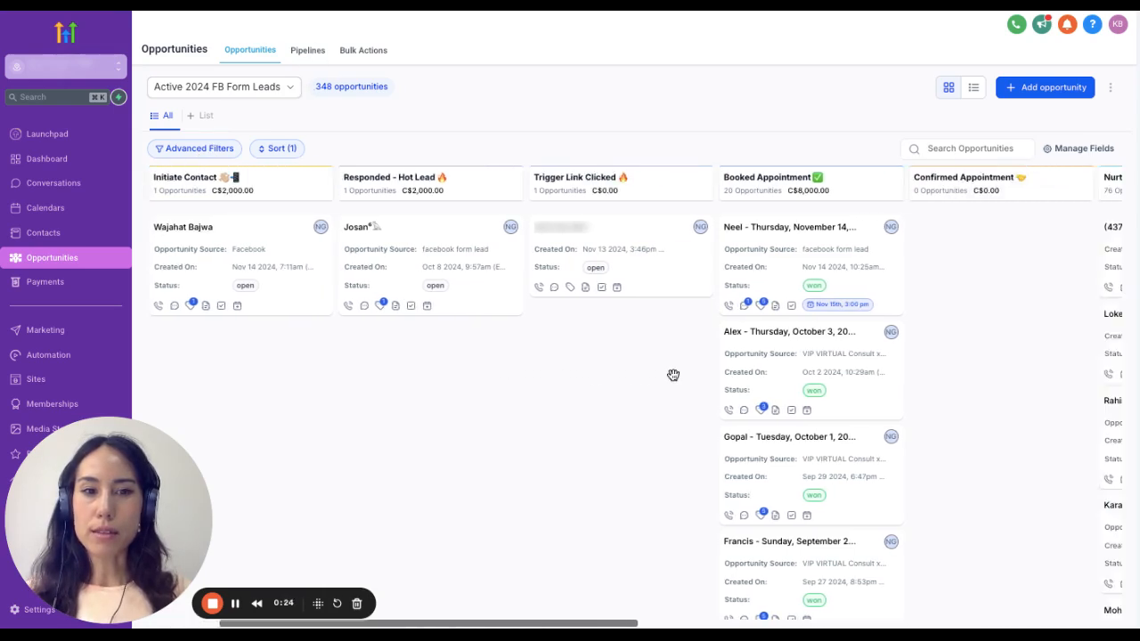
scroll(673, 375, left, 10)
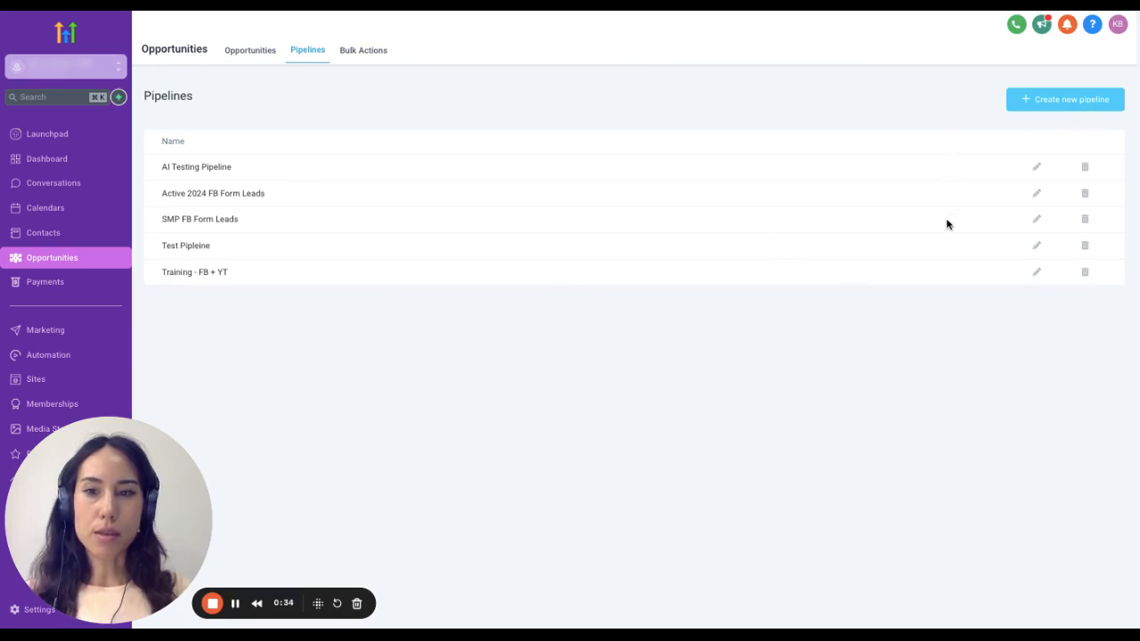
click(1037, 193)
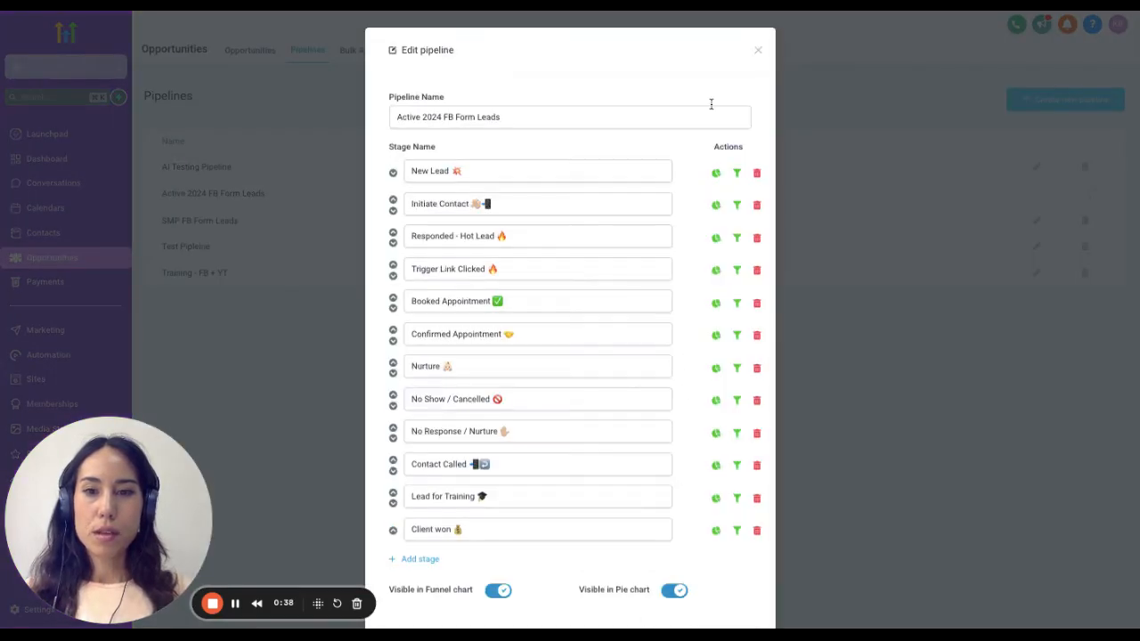
scroll(710, 104, down, 2)
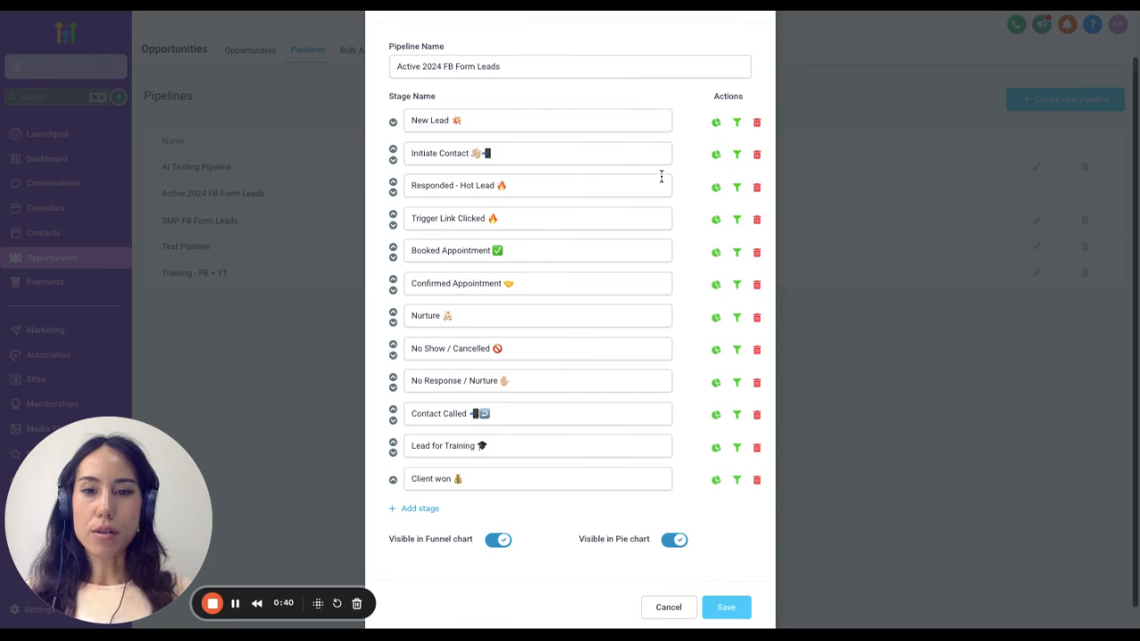
scroll(629, 459, down, 1)
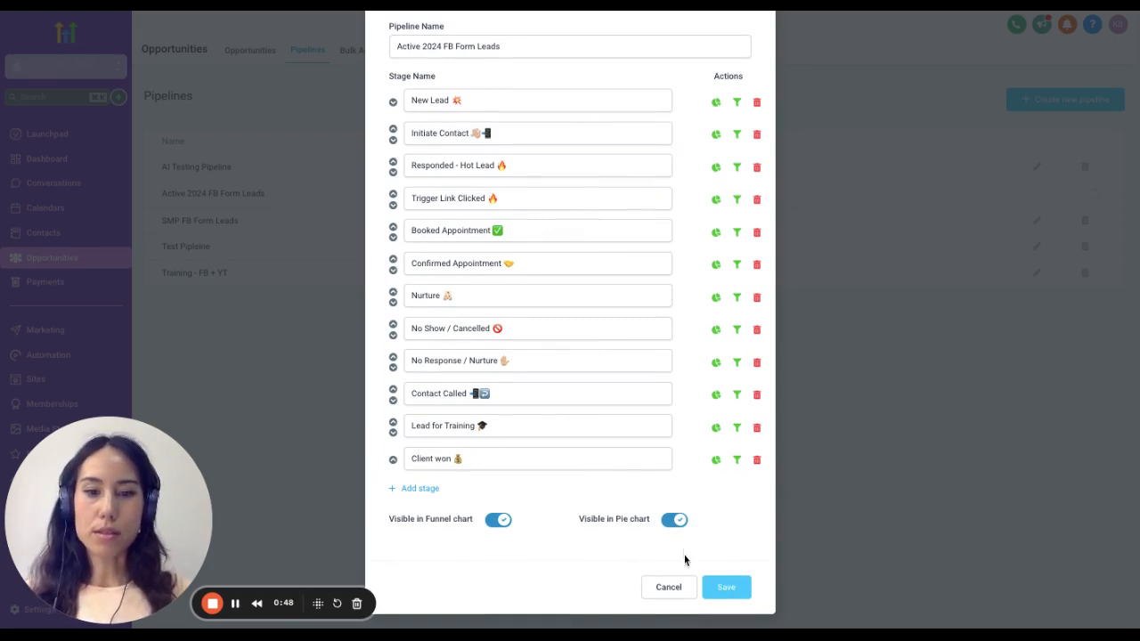
click(668, 587)
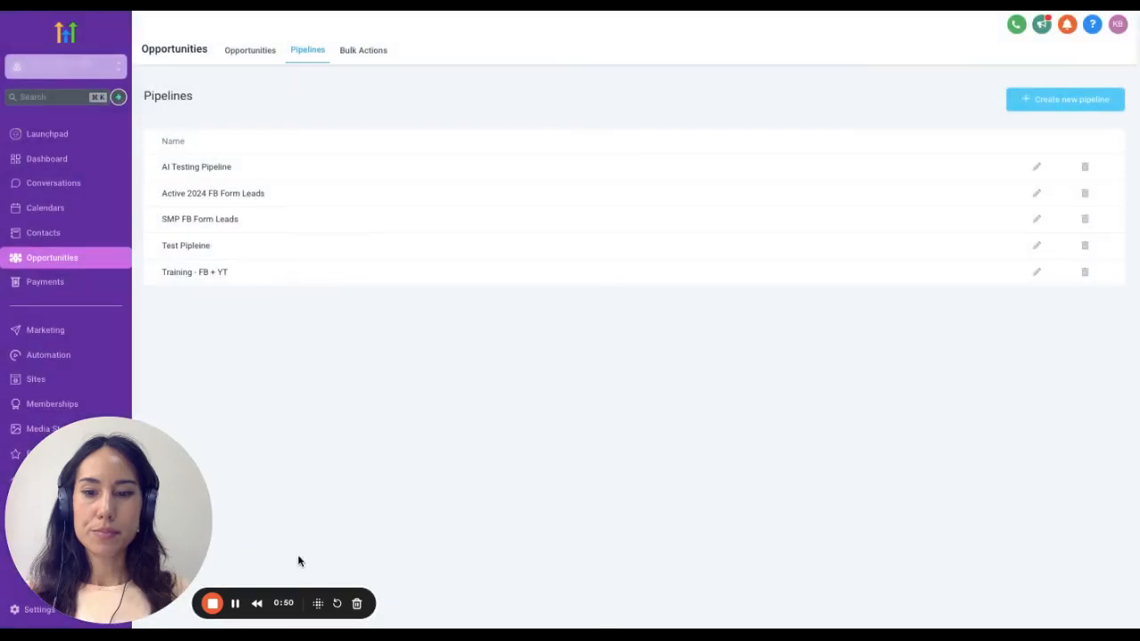
click(235, 604)
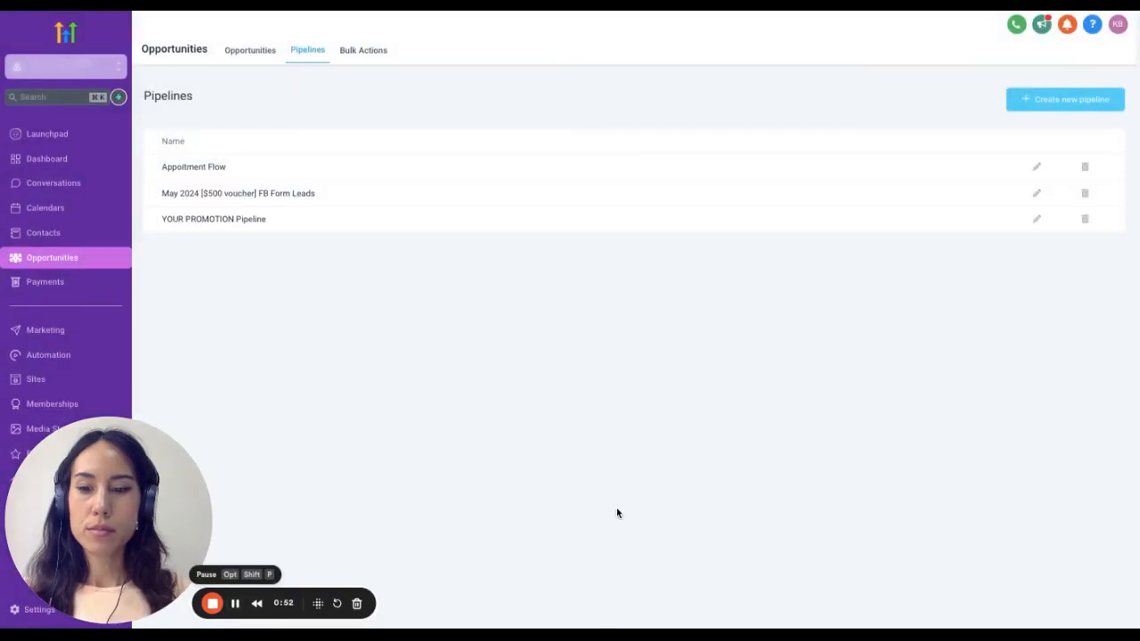
click(1065, 105)
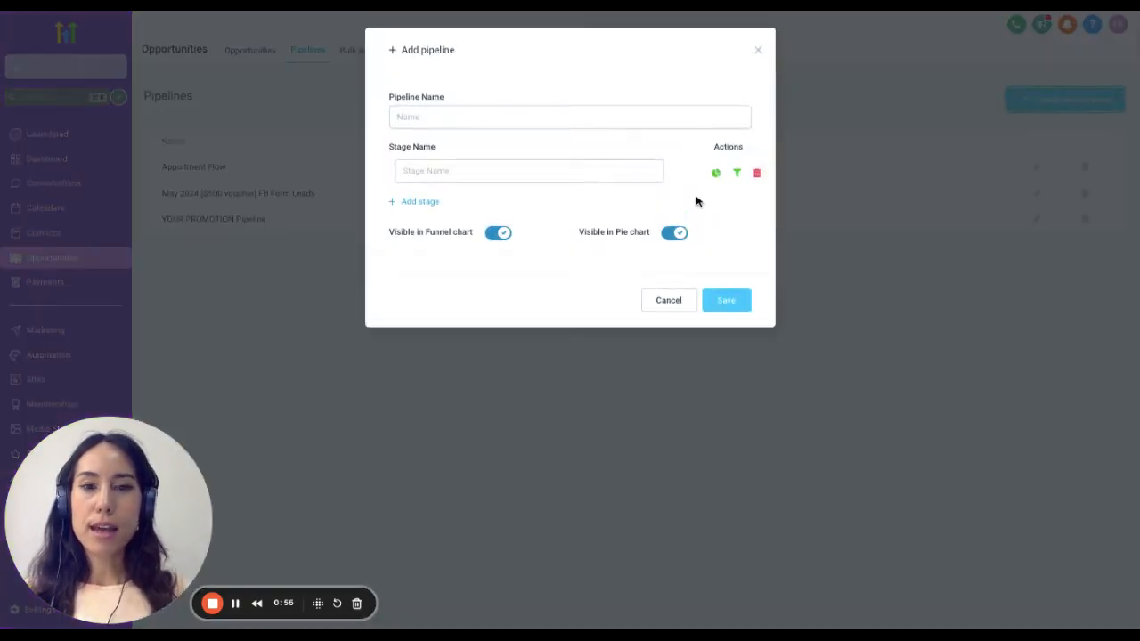
click(575, 118)
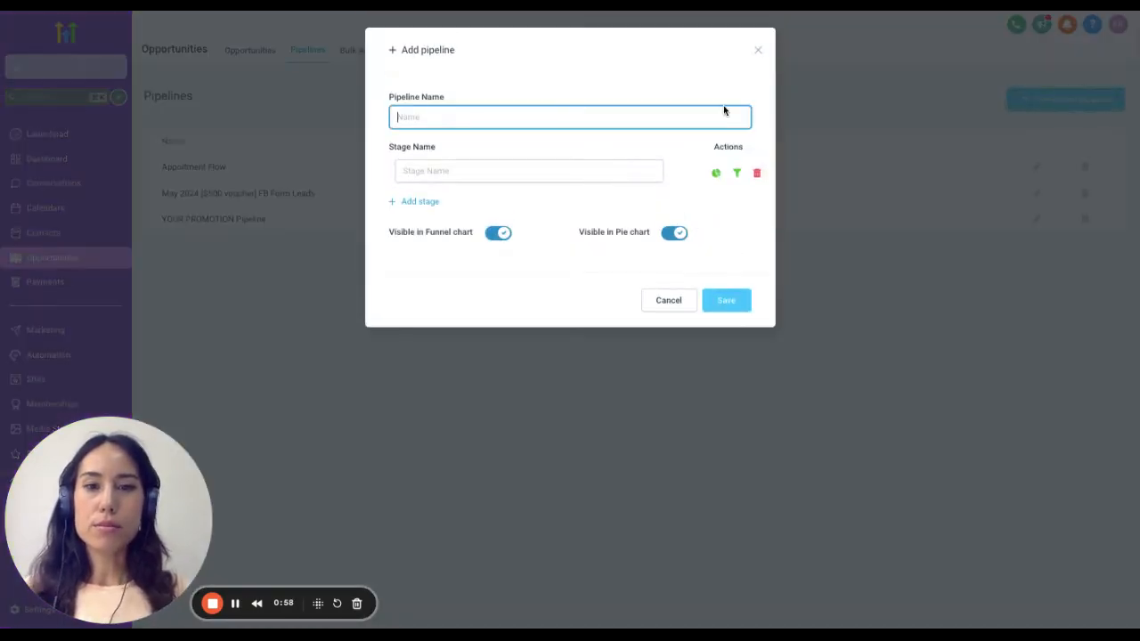
click(757, 52)
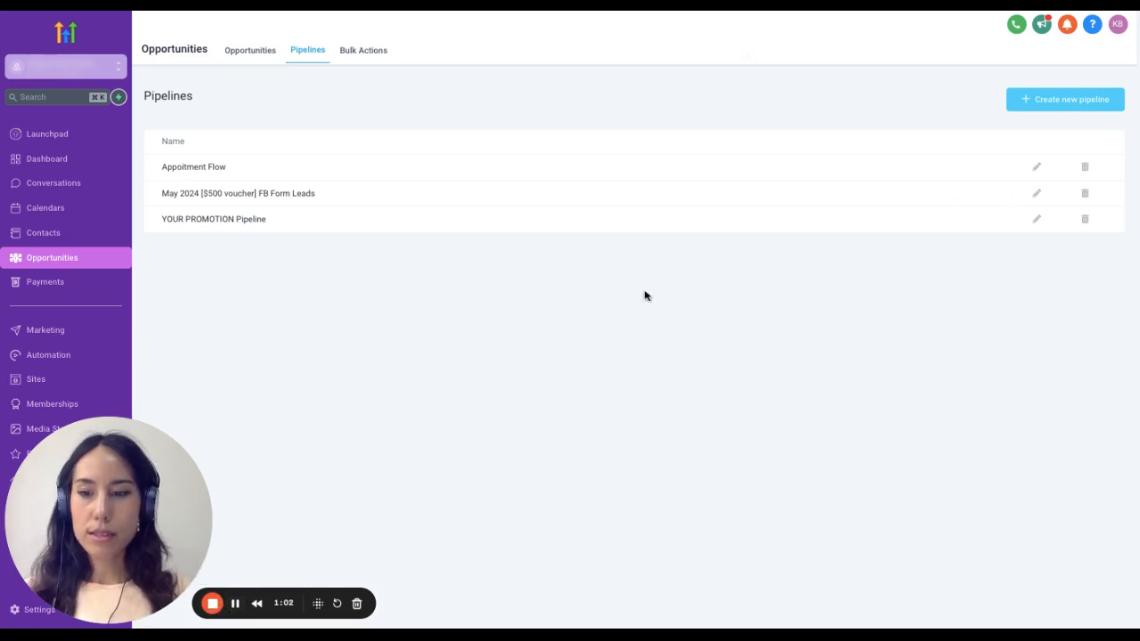
- Start creating a new pipeline and name its first stage "New Lead"
click(1085, 114)
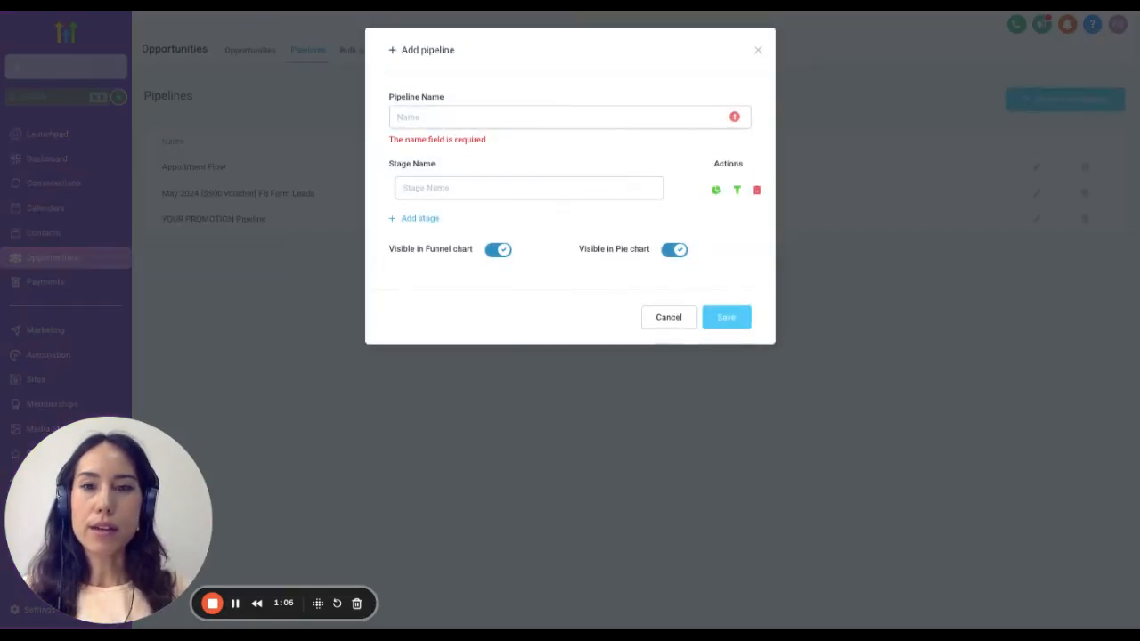
click(838, 110)
click(1098, 107)
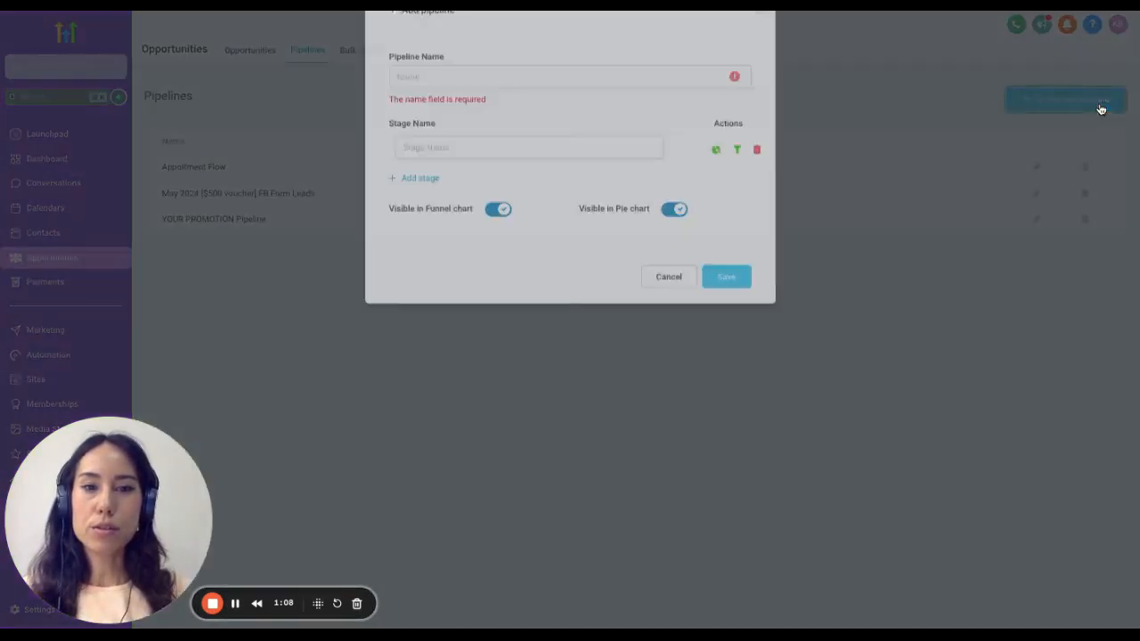
click(573, 188)
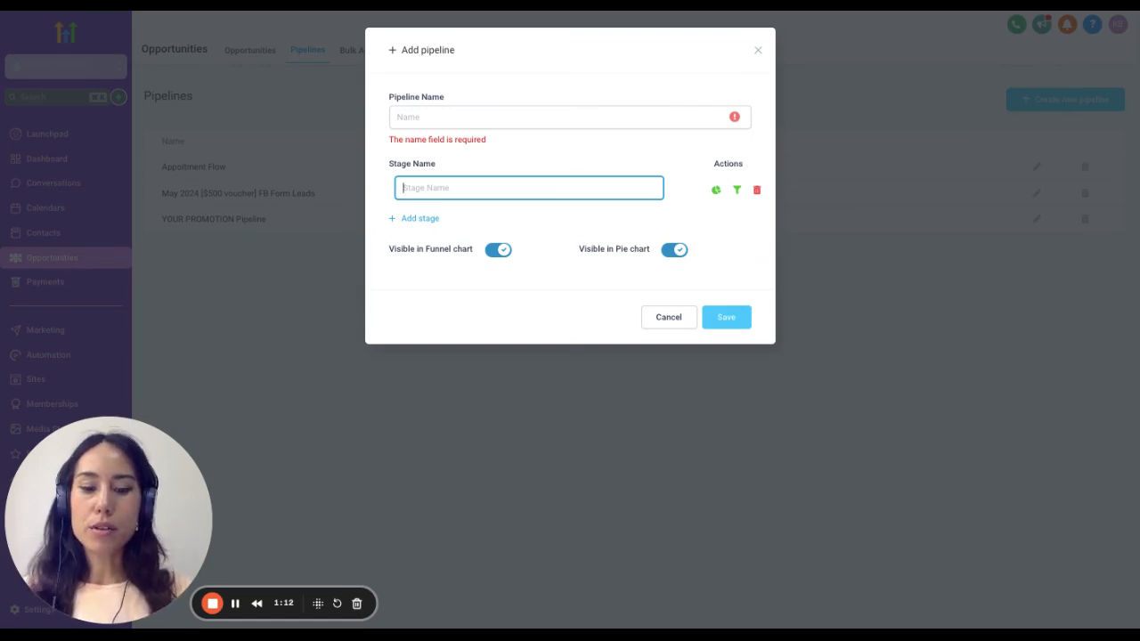
text(New Loea)
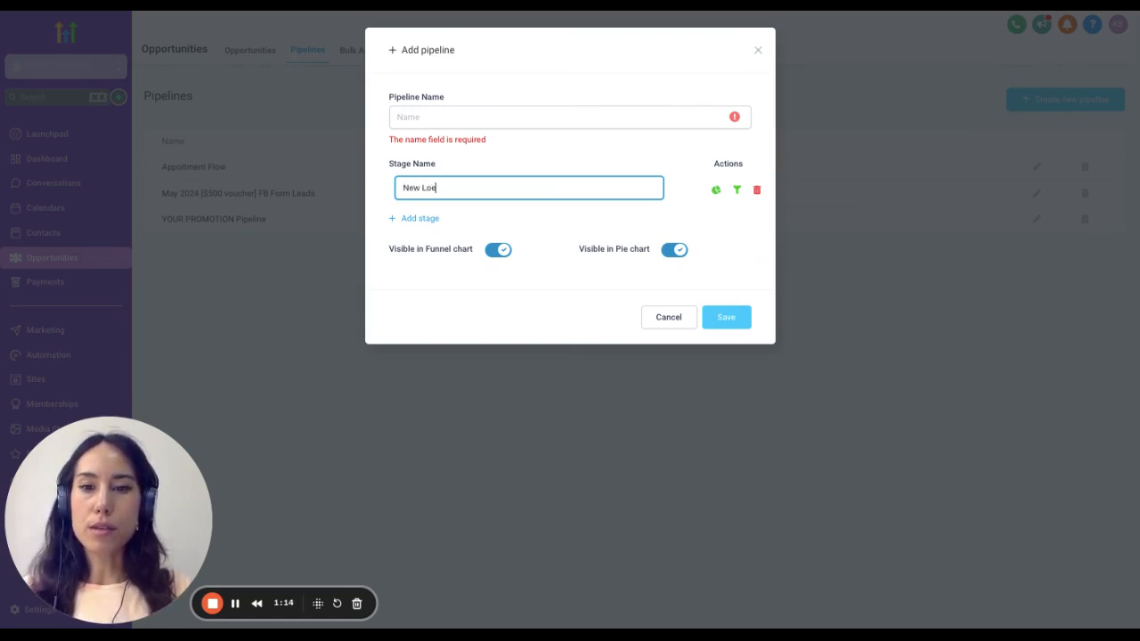
key(BackSpace)
key(BackSpace)
key(BackSpace)
text(ead)
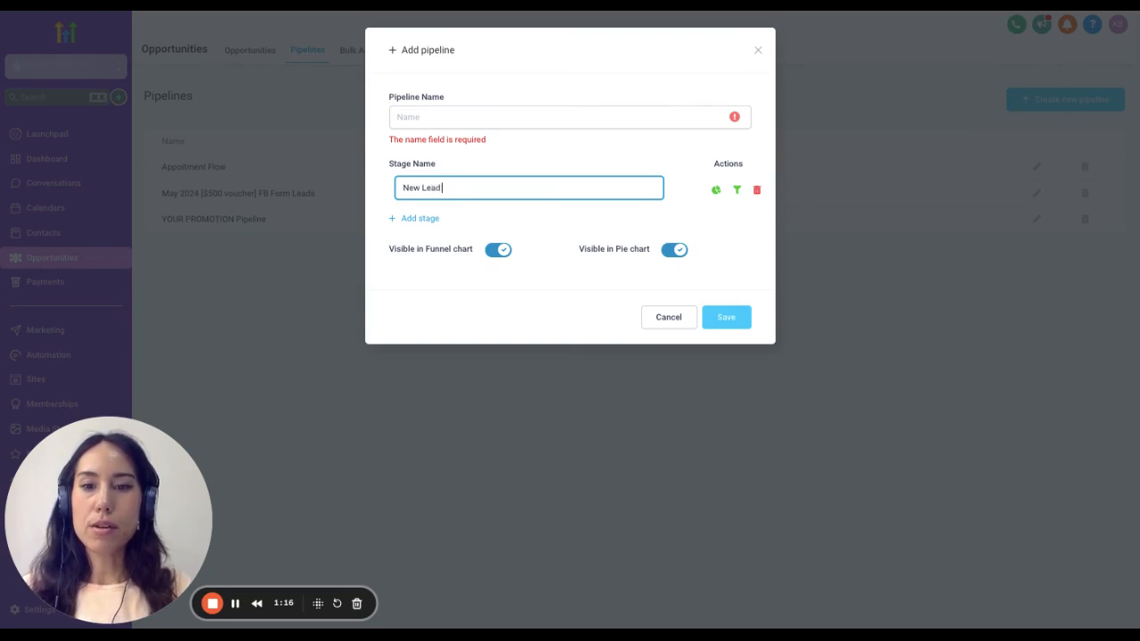
- Append a rocket emoji to the New Lead stage name and add a second stage named "Initiate Contact"
click(422, 222)
click(477, 197)
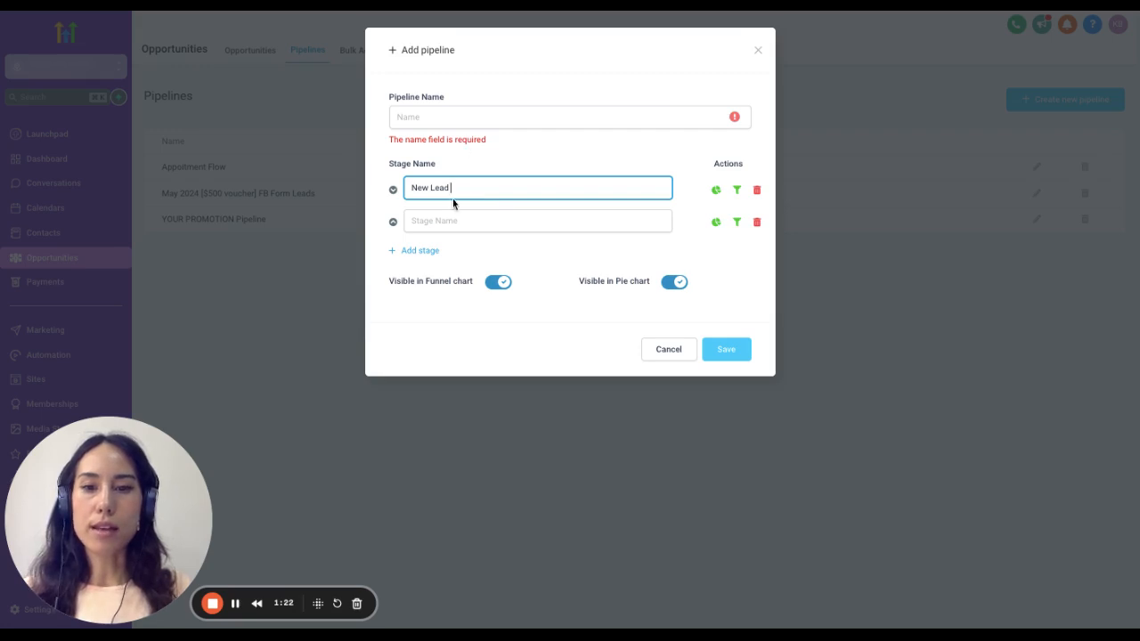
text(🚀)
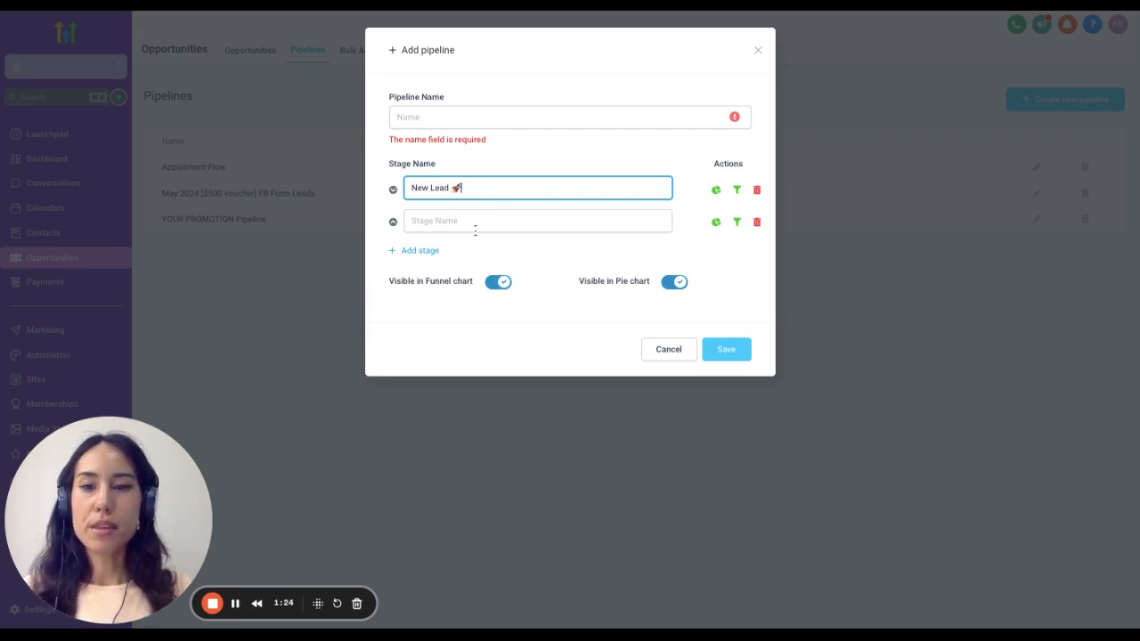
click(475, 230)
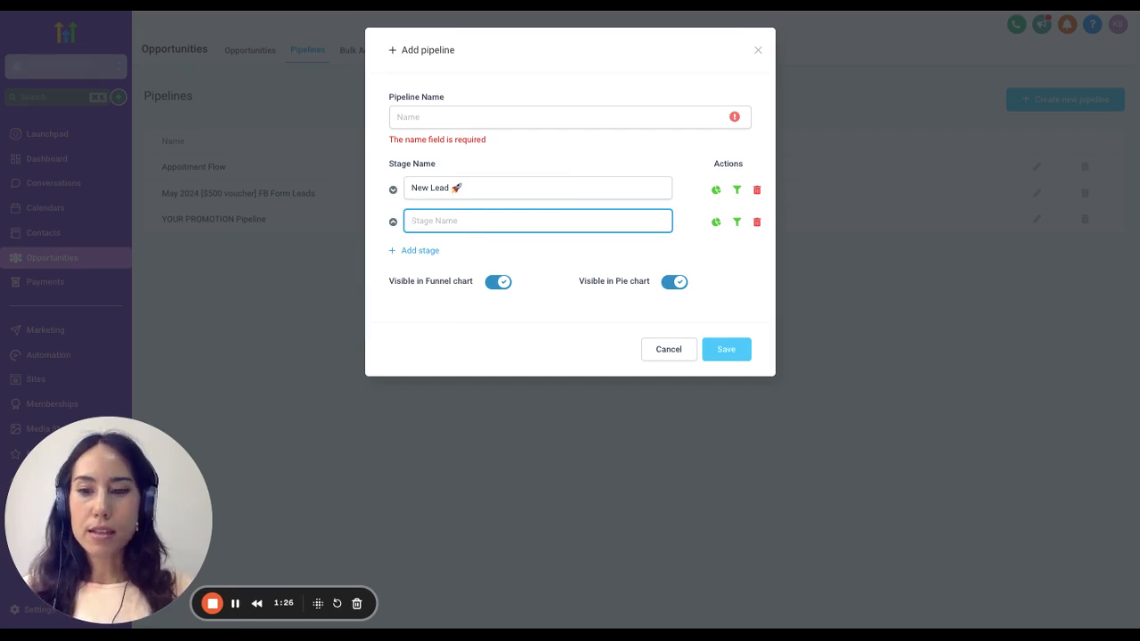
text(Ini)
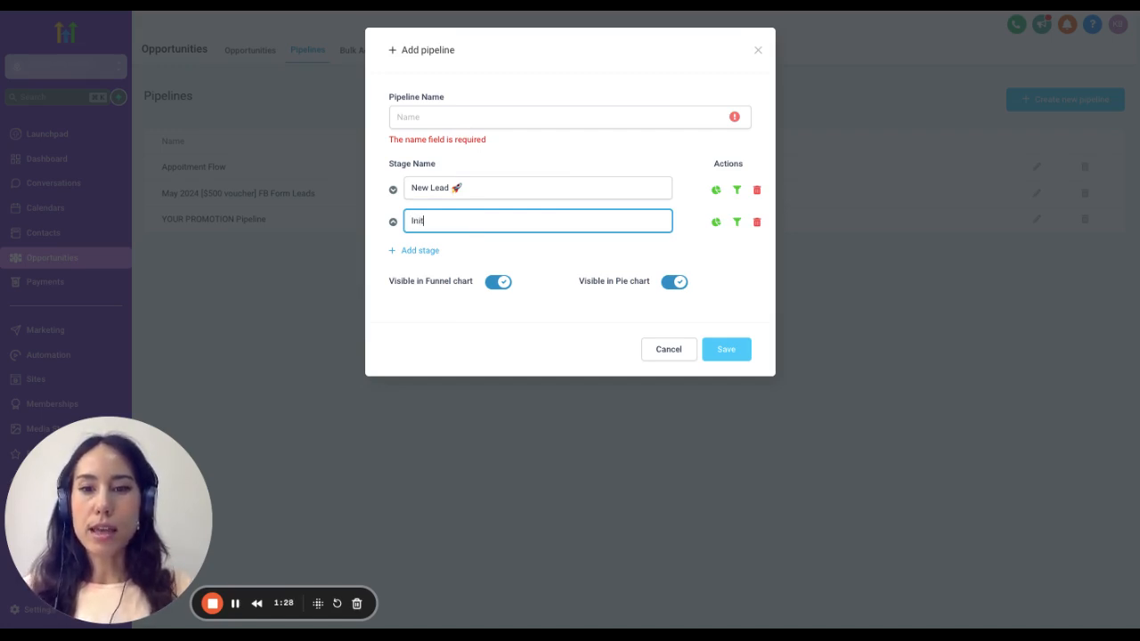
text(tiate Contact)
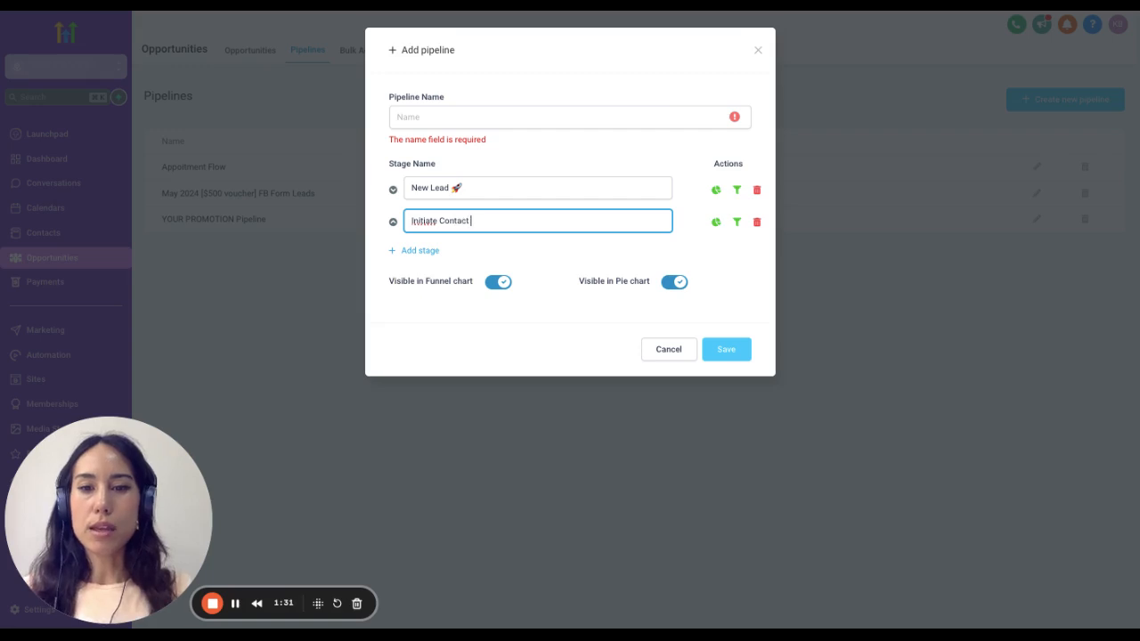
- Add a third stage named "Responded - Hot Lead & Clicked Trigger" to the new pipeline
click(426, 251)
click(495, 259)
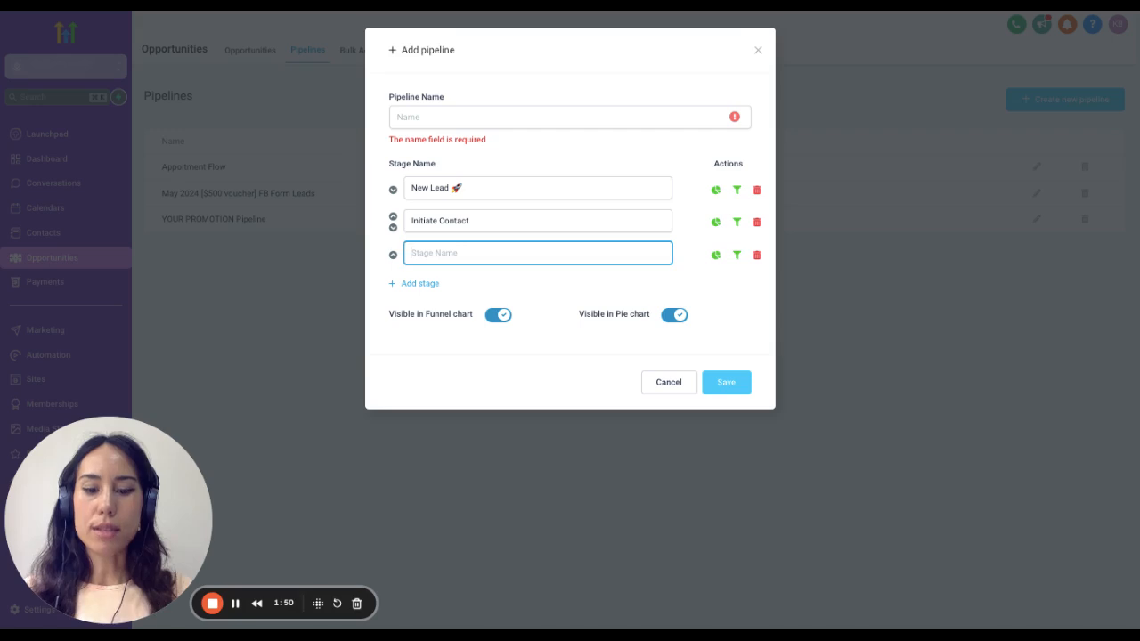
text(Resp)
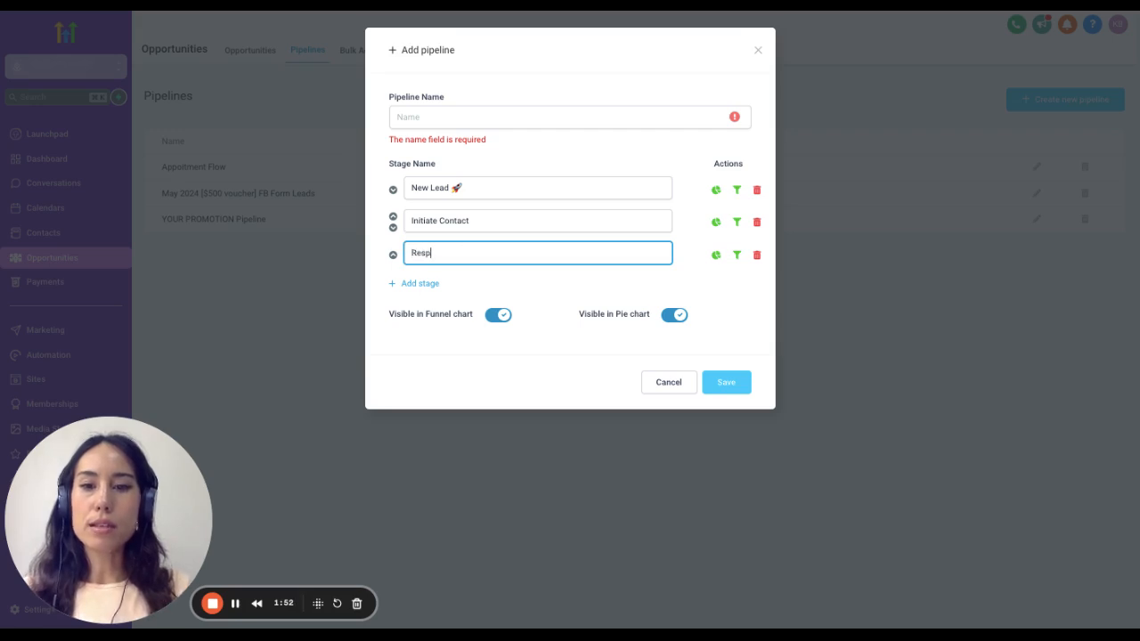
text(onded - Hot )
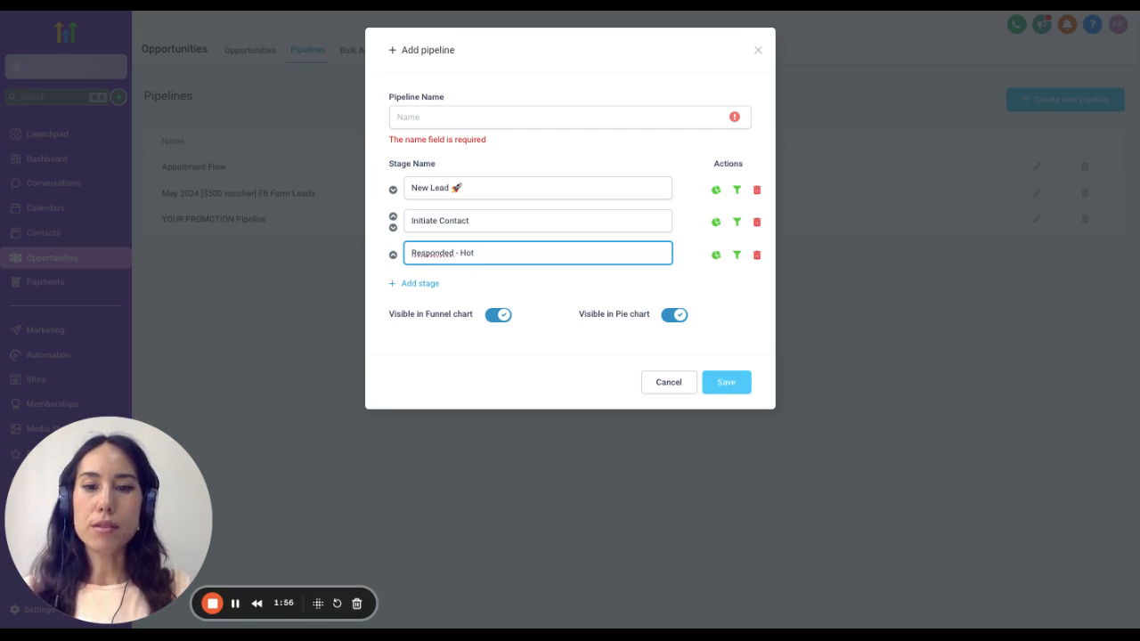
text(Lead )
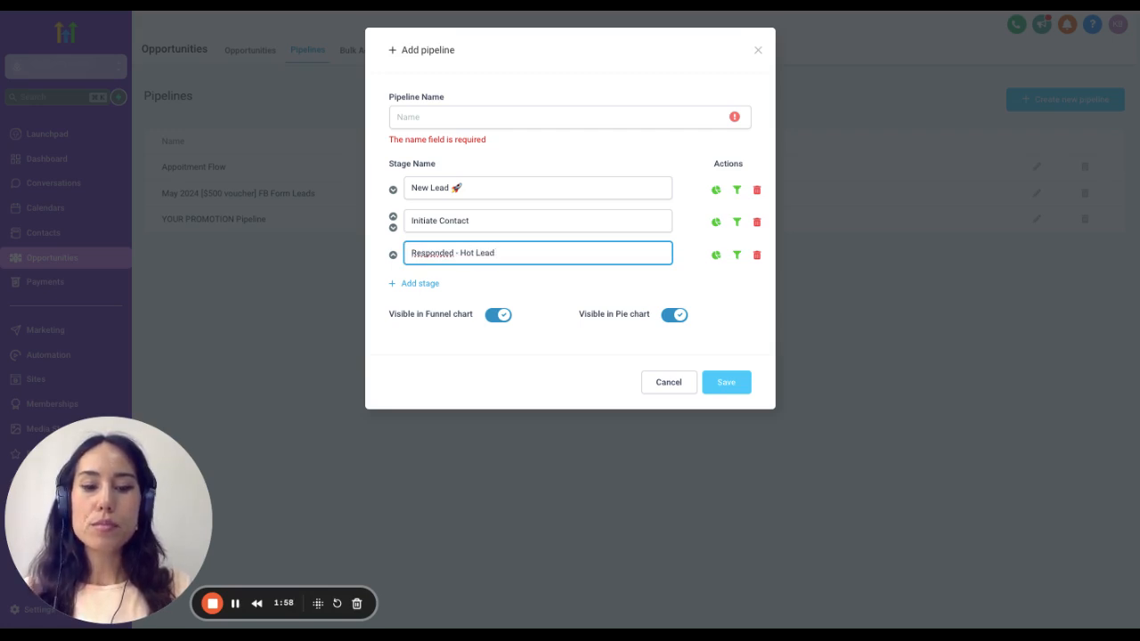
text(& Trick)
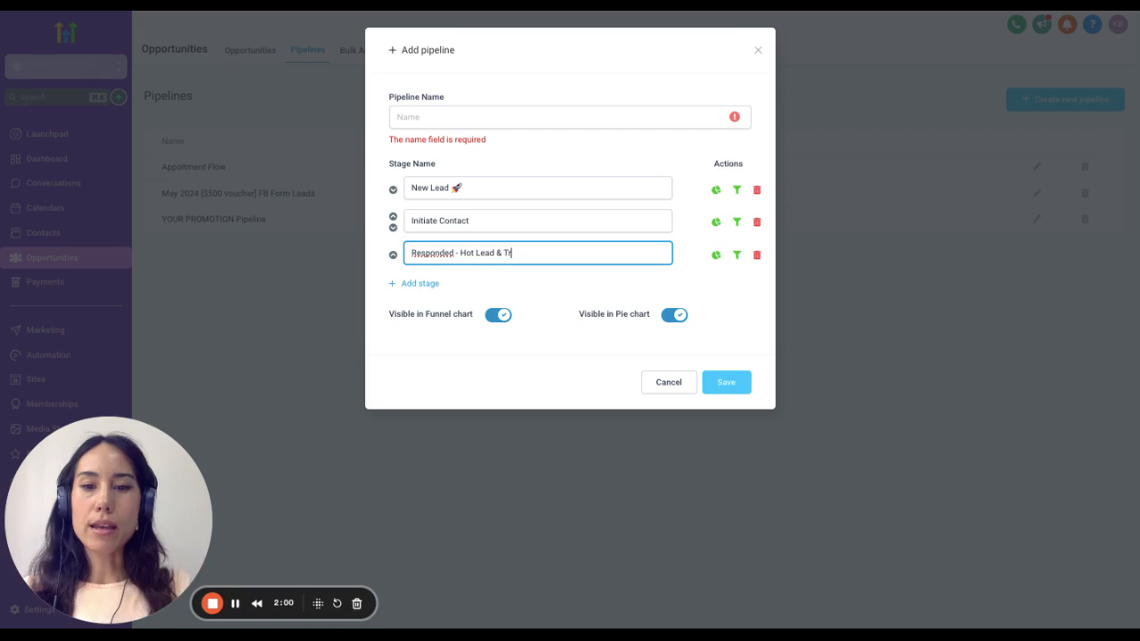
key(BackSpace)
key(BackSpace)
key(BackSpace)
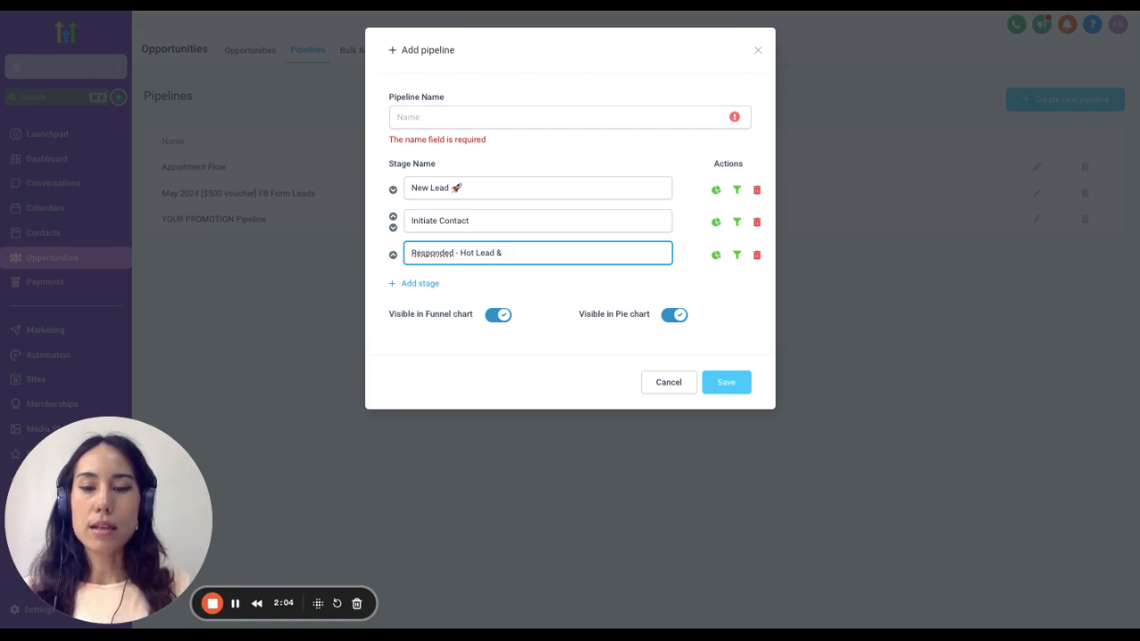
text(Clicke)
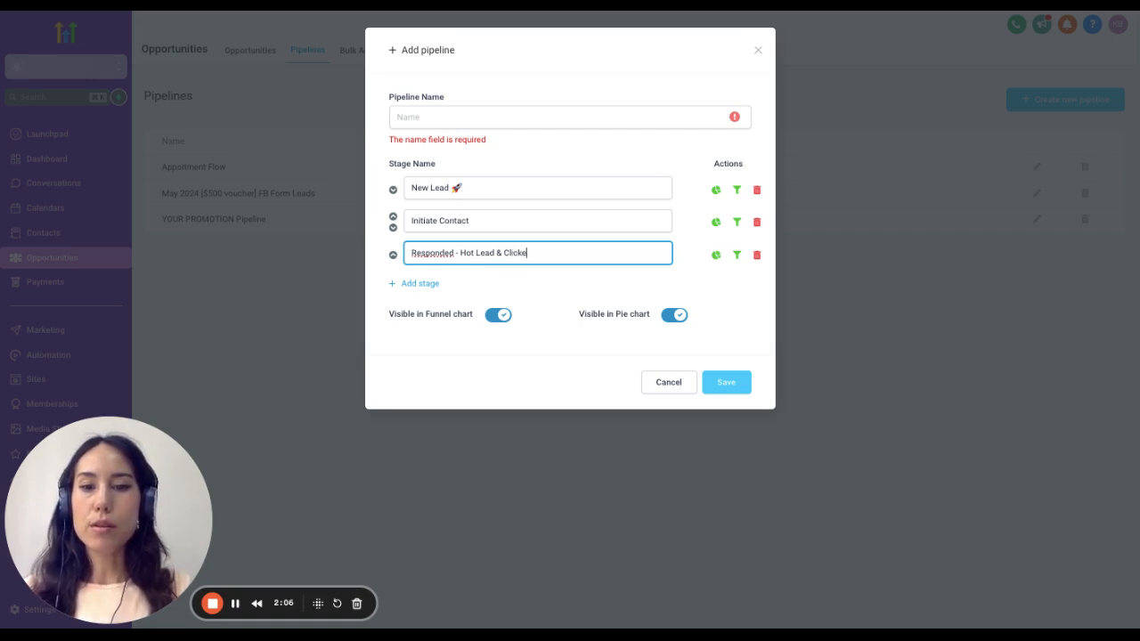
text(d Trig)
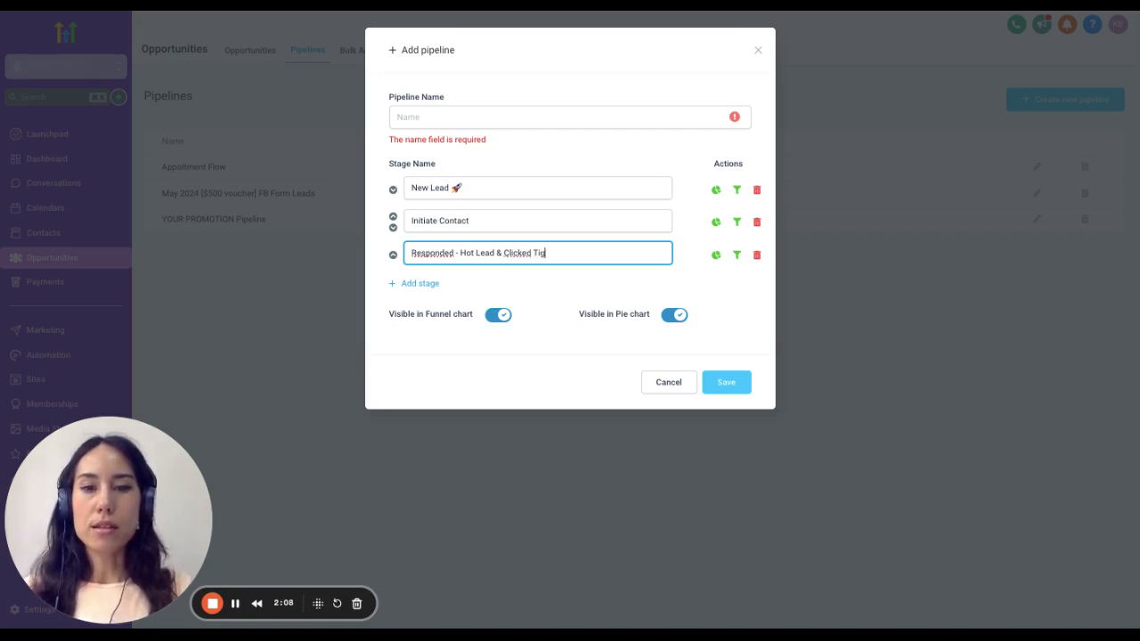
text(ger)
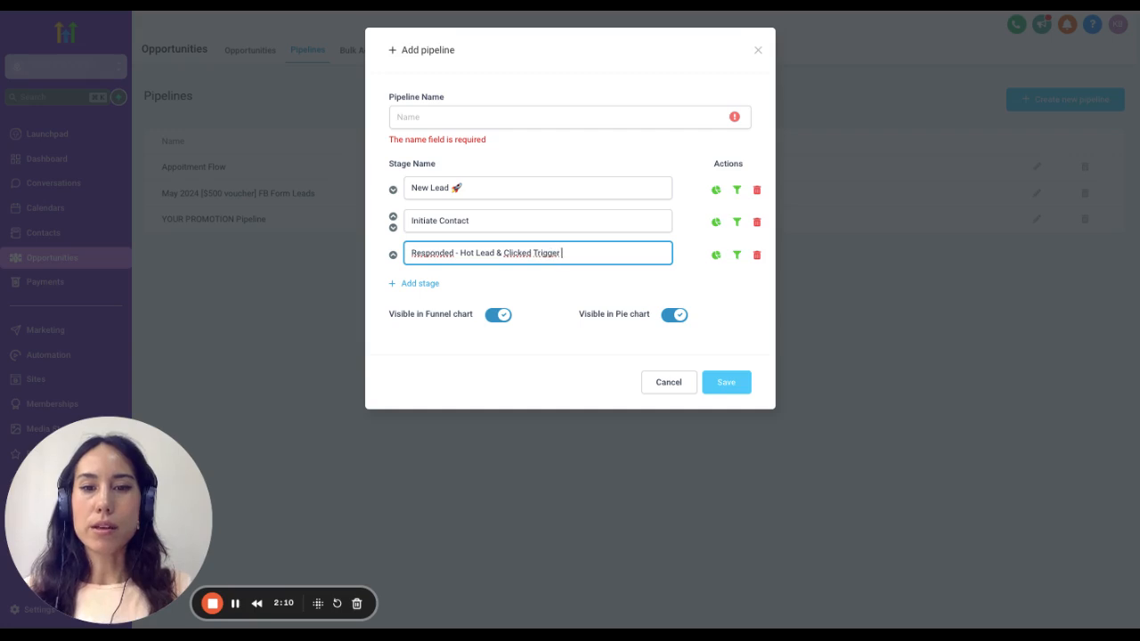
- Add a fourth stage named "Follow Up Day 1" to the new pipeline
click(419, 284)
click(539, 286)
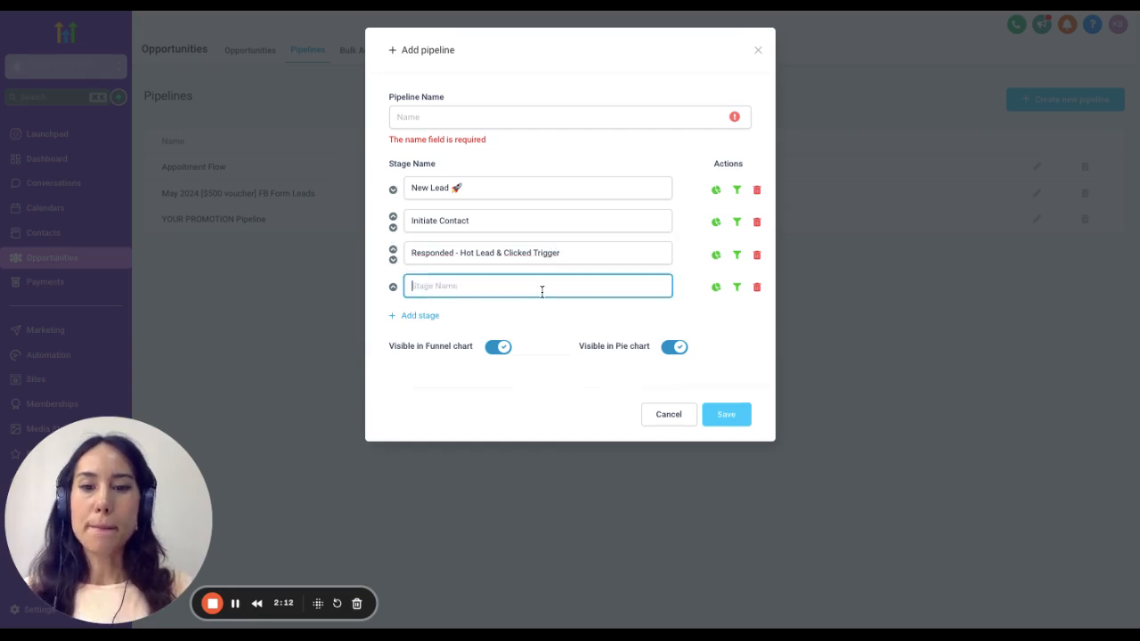
text(book)
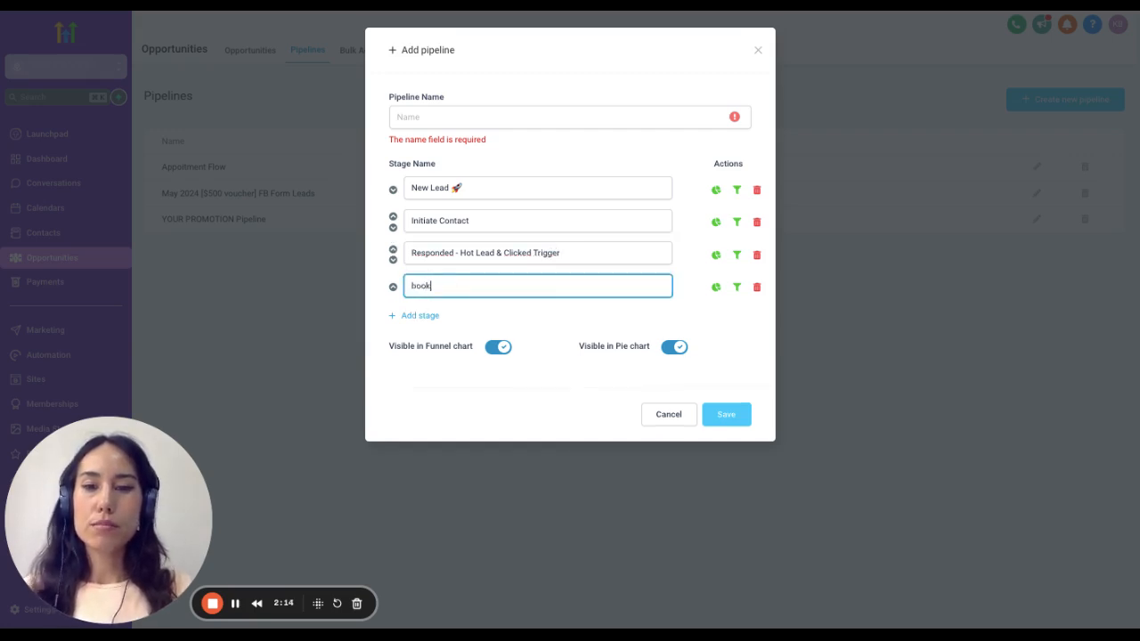
key(BackSpace)
key(BackSpace)
key(BackSpace)
key(BackSpace)
text(B)
key(BackSpace)
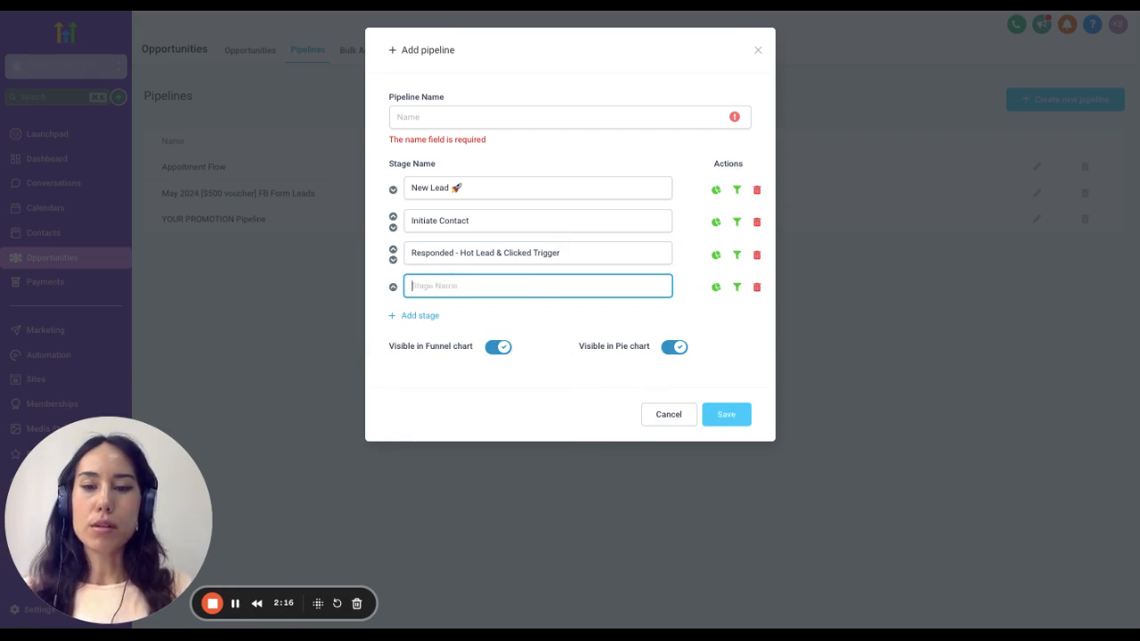
text(Follow Up )
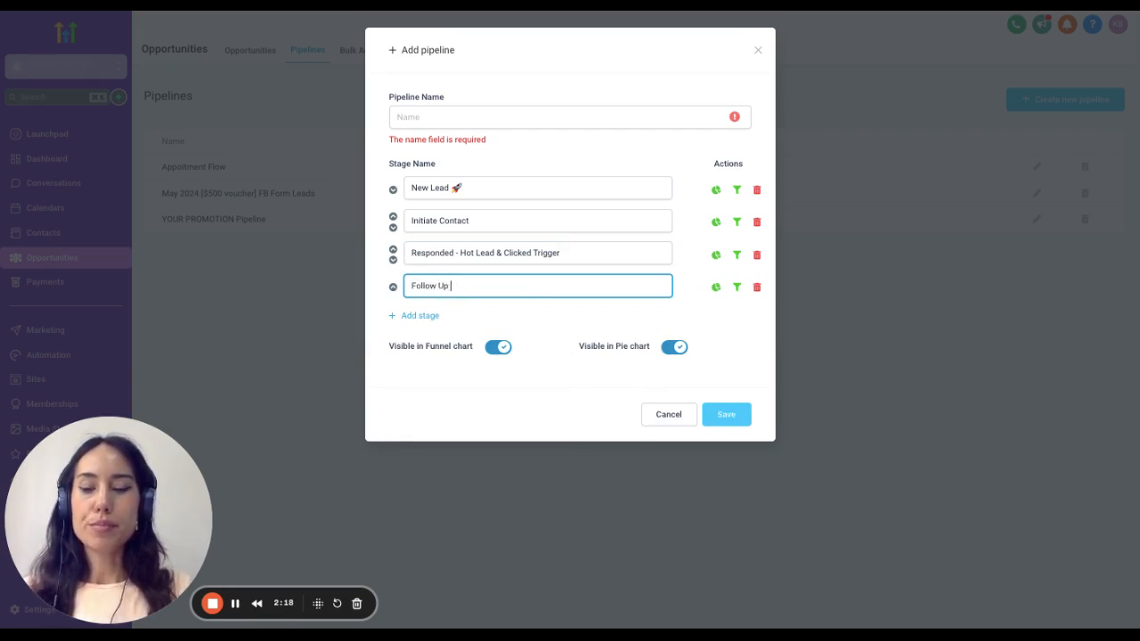
text(Day 1)
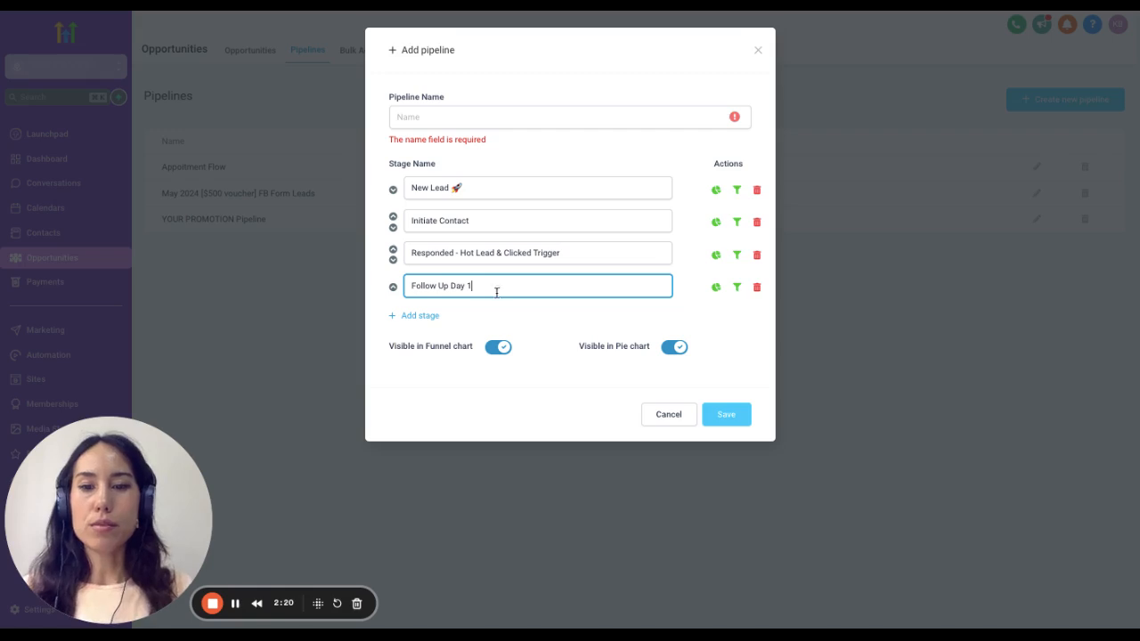
- Add a fifth stage named "Follow Up Day 2" to the new pipeline
click(428, 319)
text(Follo)
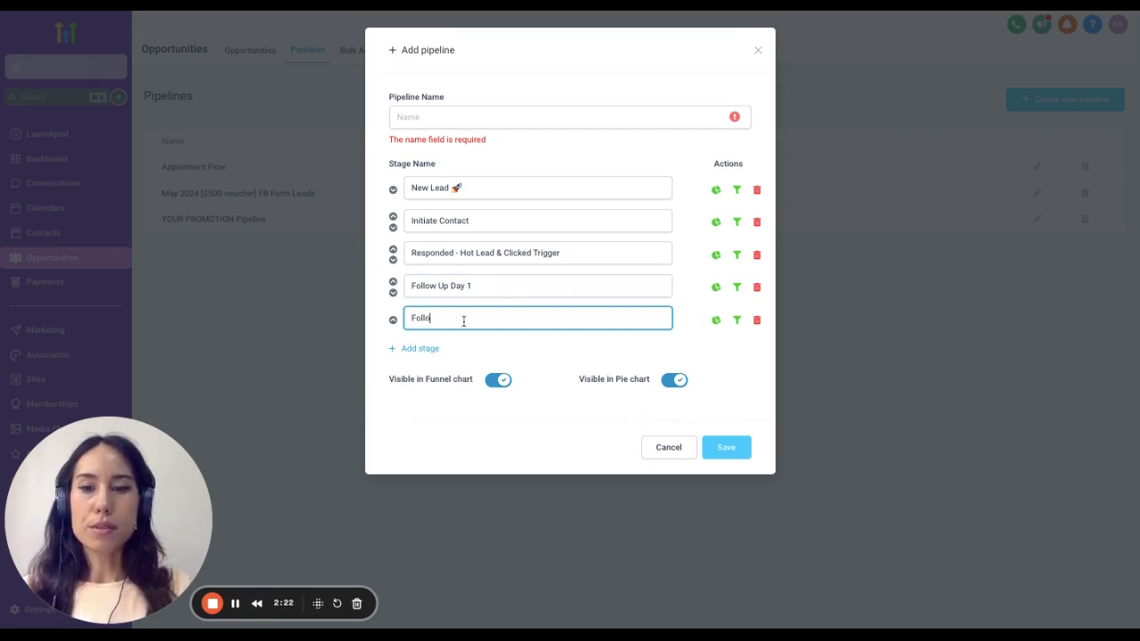
text(w Up Day 2)
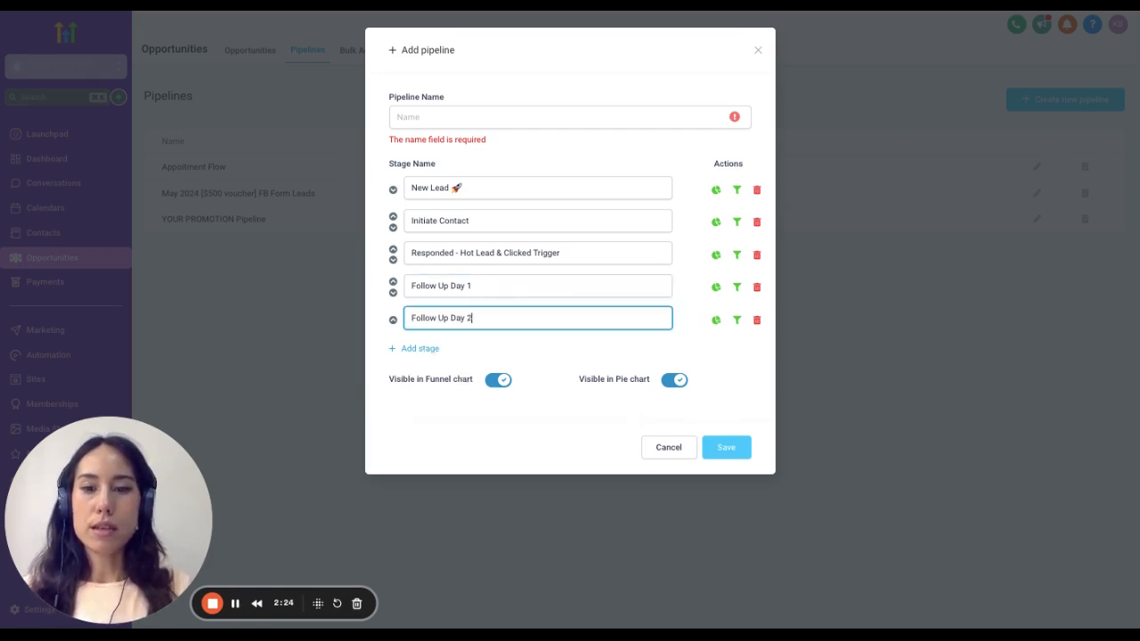
- Add a sixth stage named "Follow Up Day 3" to the new pipeline
click(445, 349)
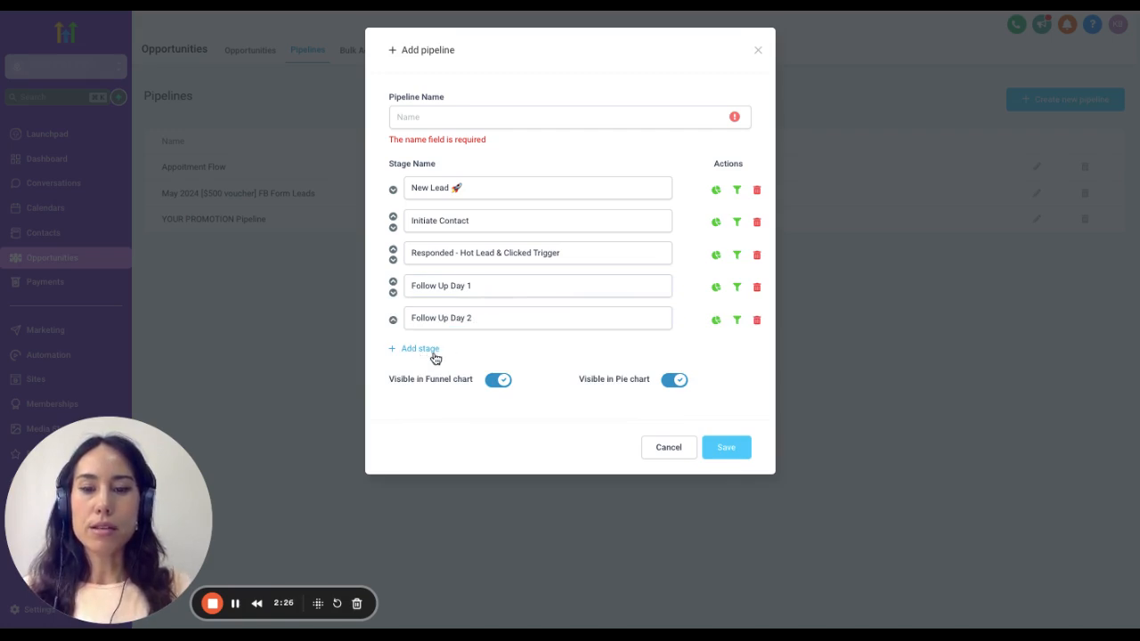
click(431, 354)
click(484, 351)
text(F)
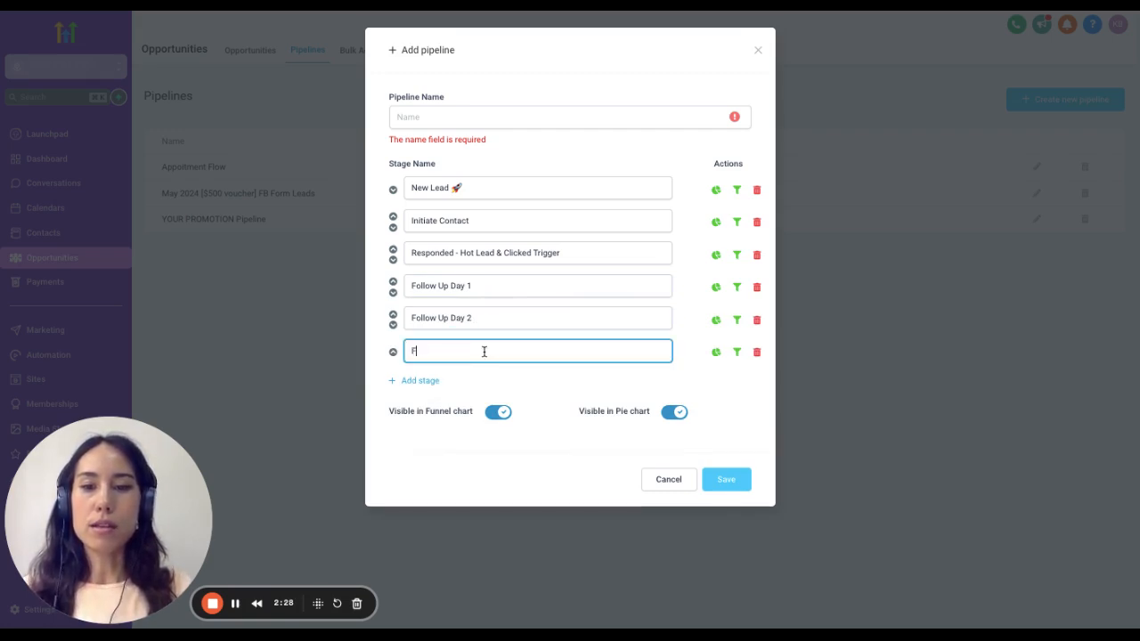
text(ollow Up )
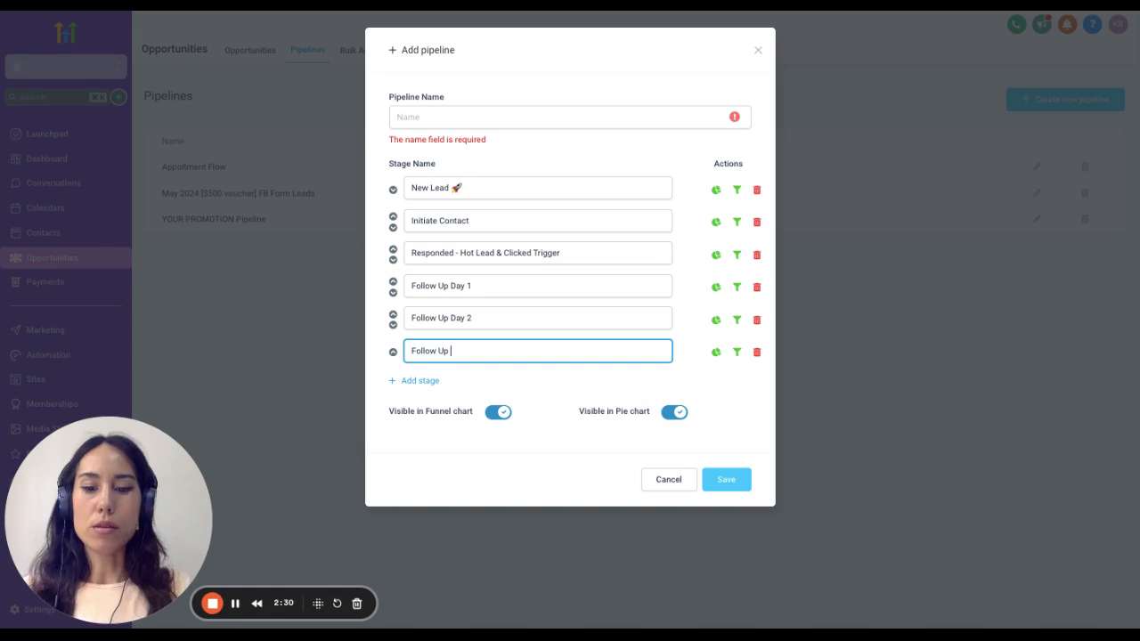
text(Day)
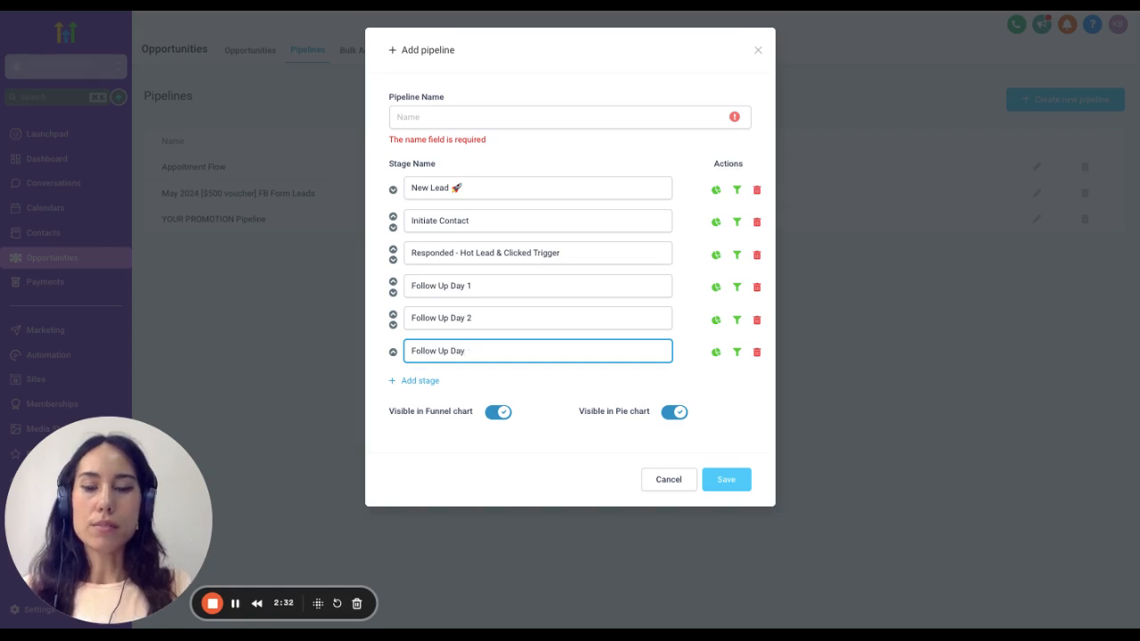
text( 23)
- Add a seventh stage named "Booked Appointment" to the new pipeline
click(418, 381)
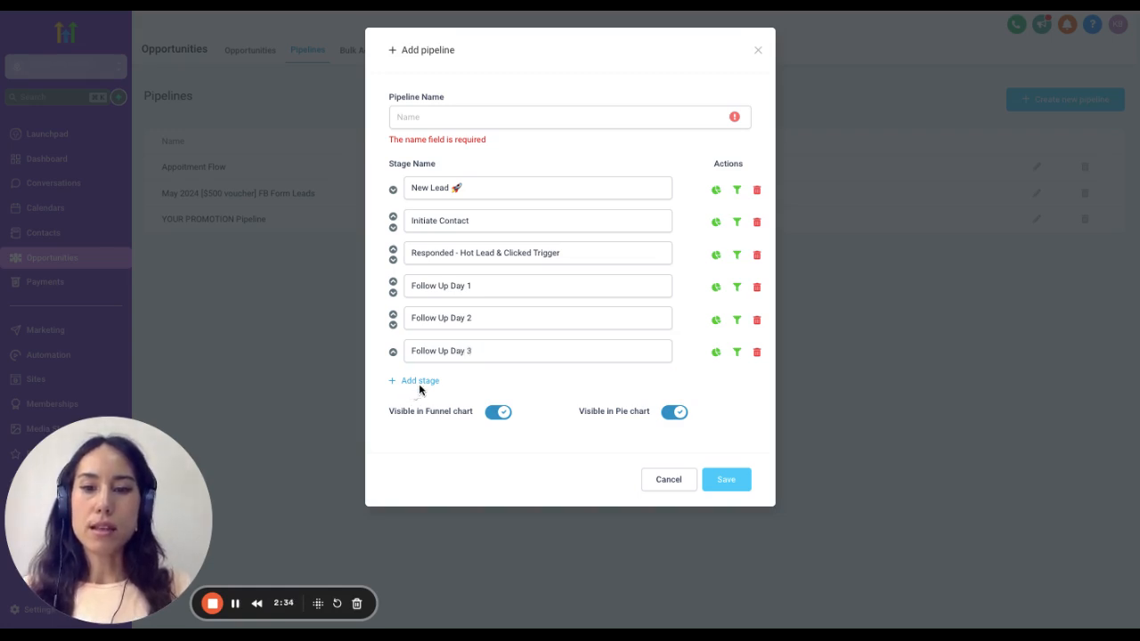
click(498, 389)
text(Booke)
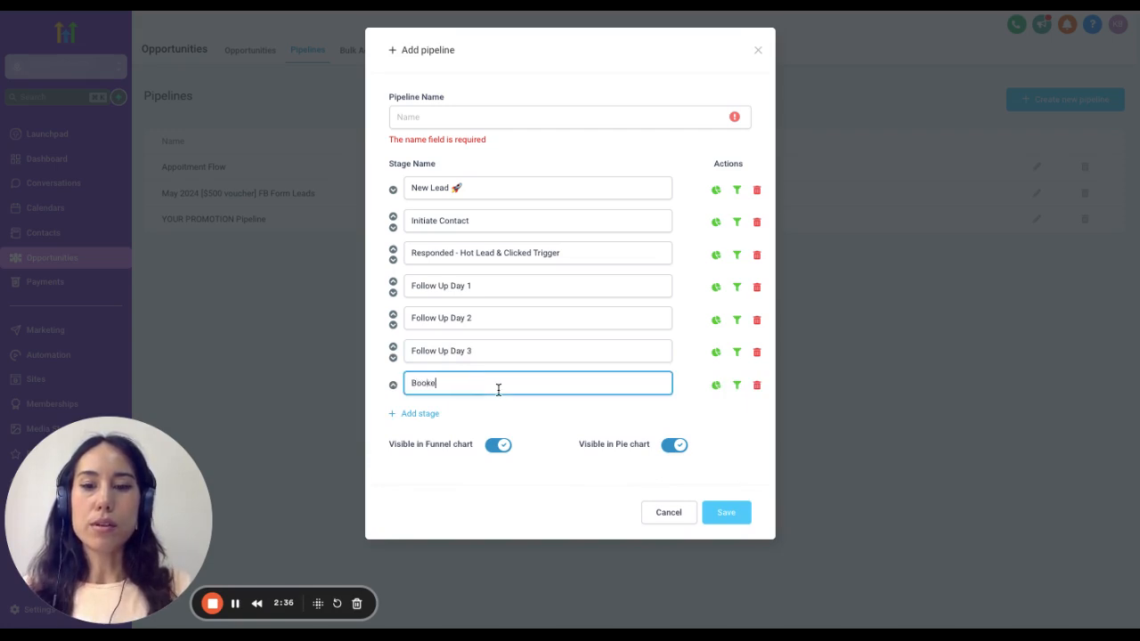
text(d Appointment)
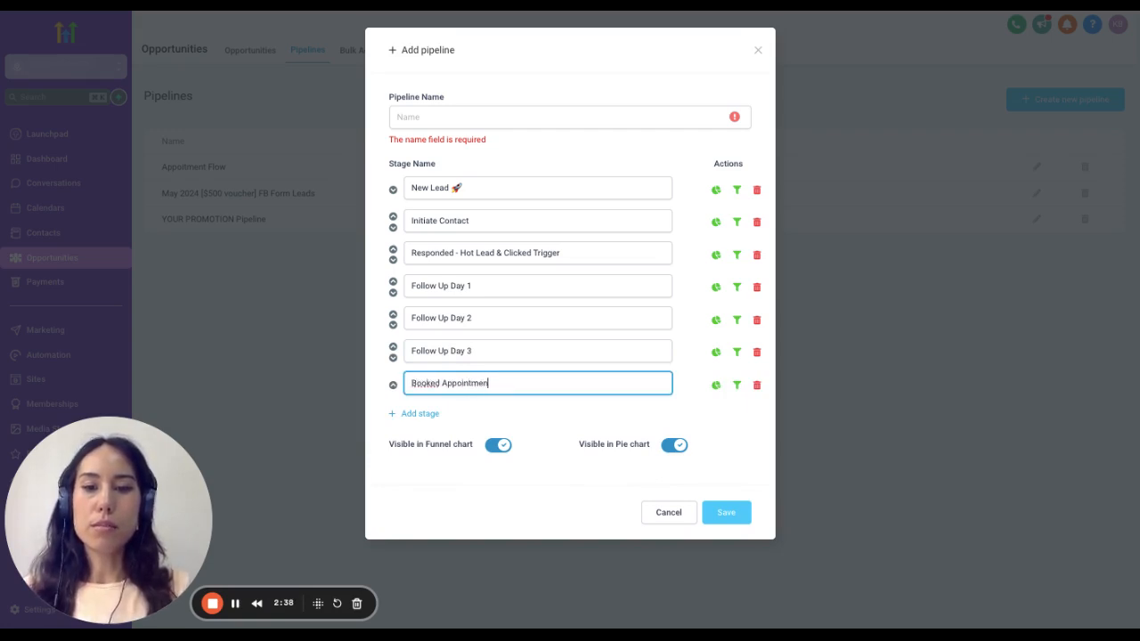
- Add an eighth stage named "Confirmed Appointment" to the new pipeline
click(420, 414)
click(478, 421)
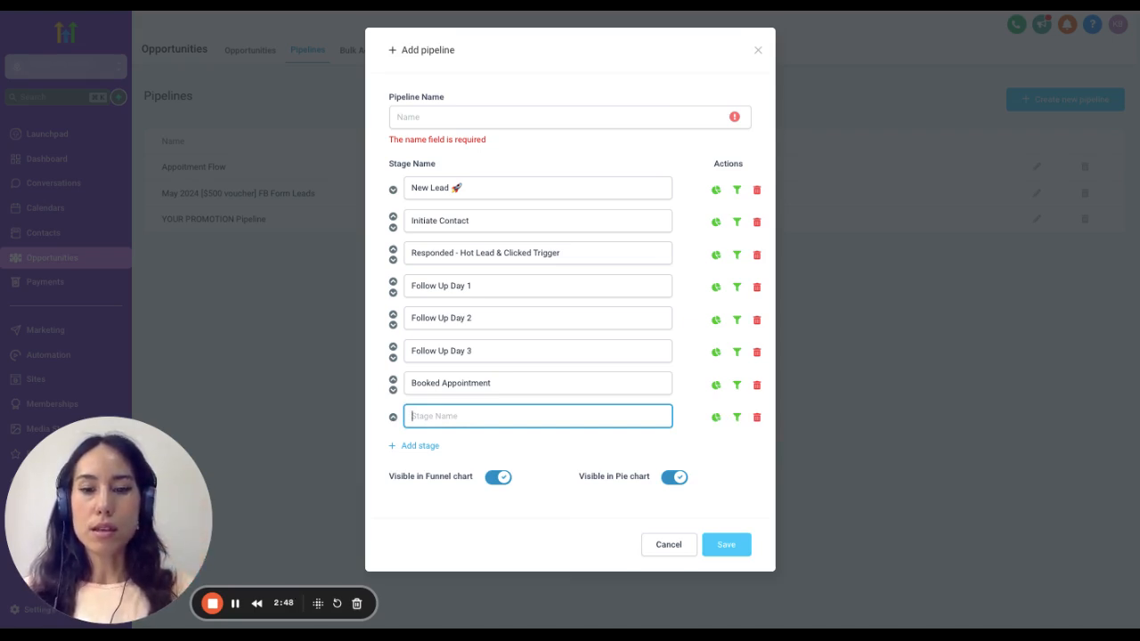
text(Conf)
key(BackSpace)
key(BackSpace)
key(BackSpace)
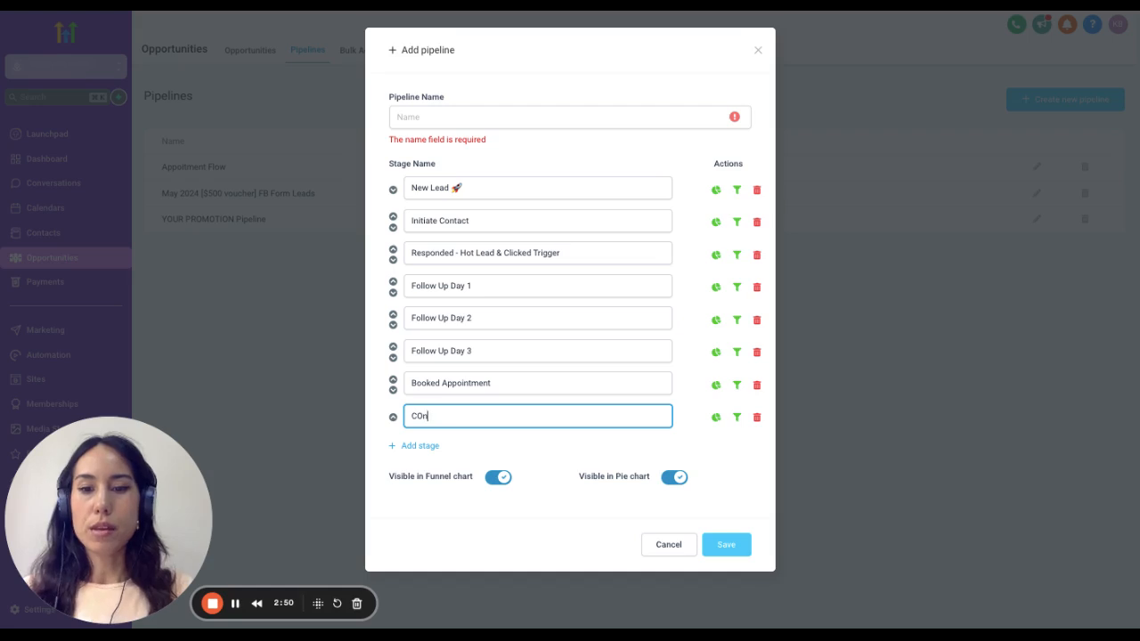
text(onfirmed)
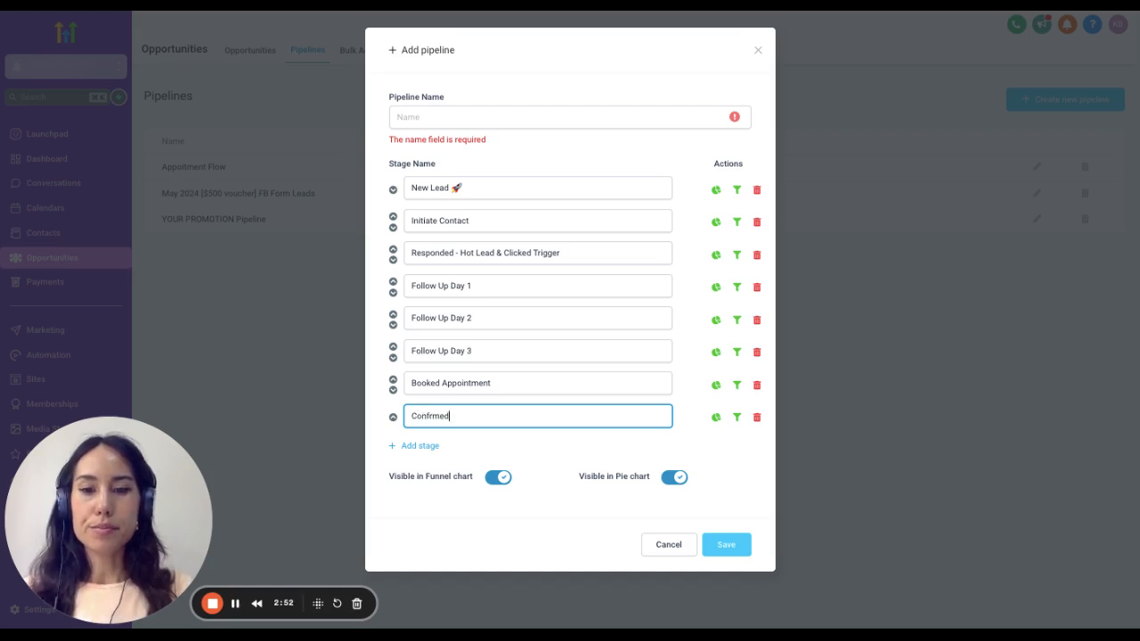
key(BackSpace)
key(BackSpace)
key(BackSpace)
key(BackSpace)
key(BackSpace)
text(irmed )
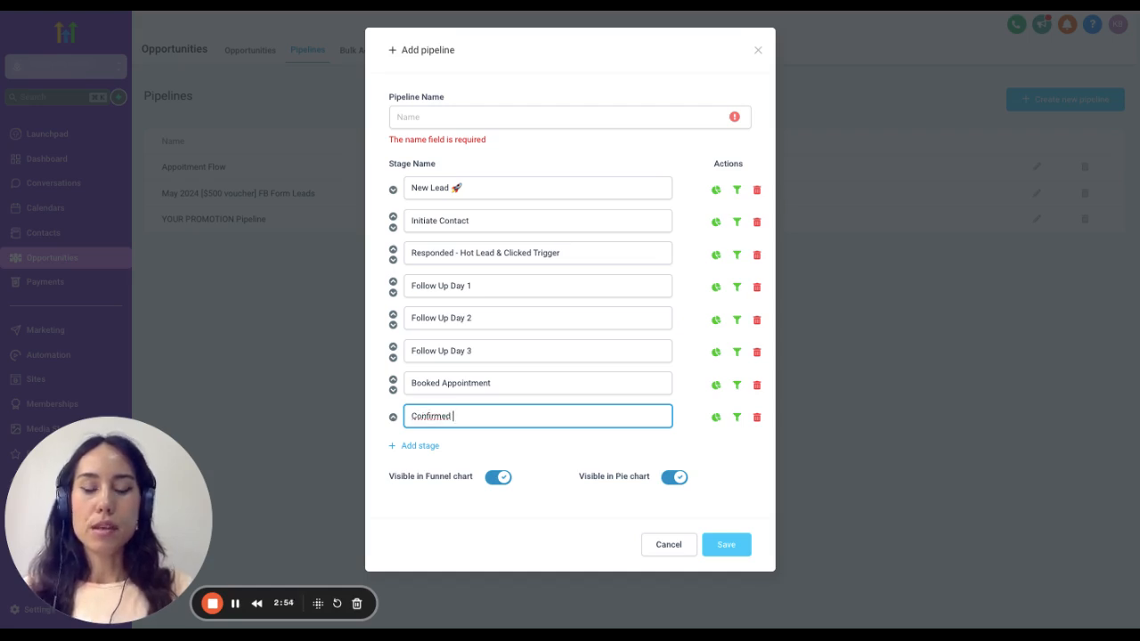
text(Appoi)
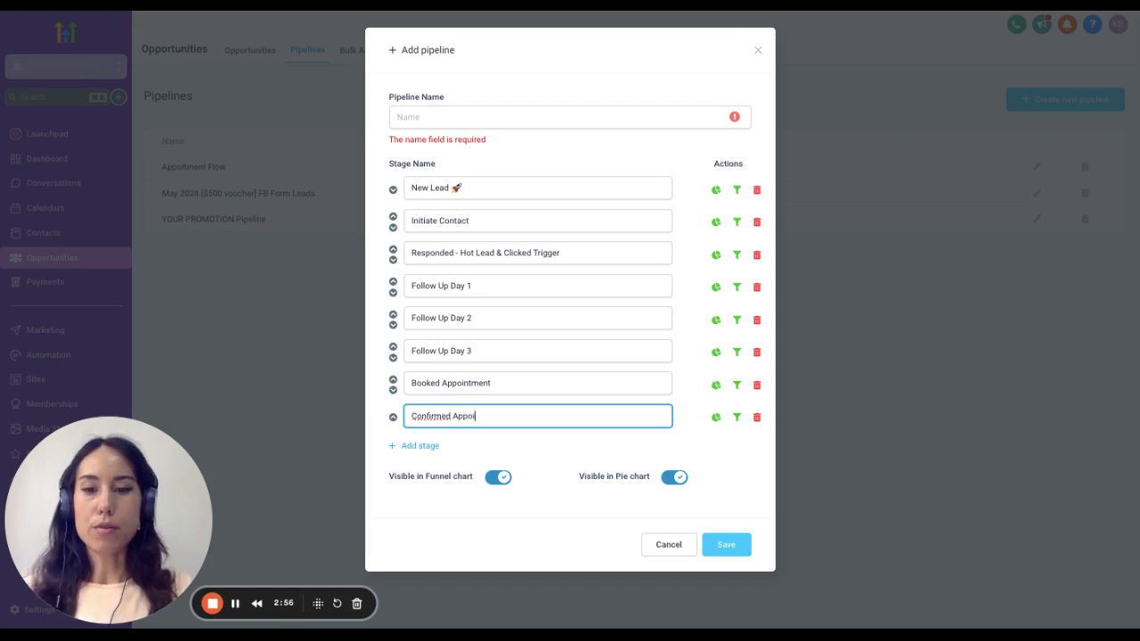
text(ntment)
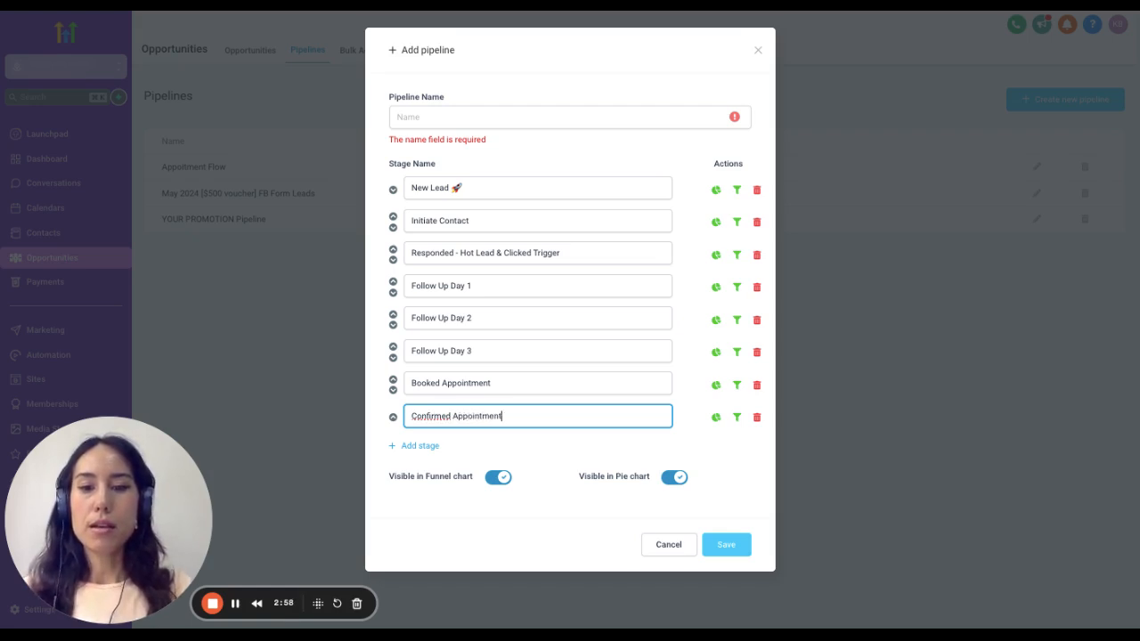
- Add a ninth stage named "Cancel / No Show" to the new pipeline
click(405, 447)
click(467, 450)
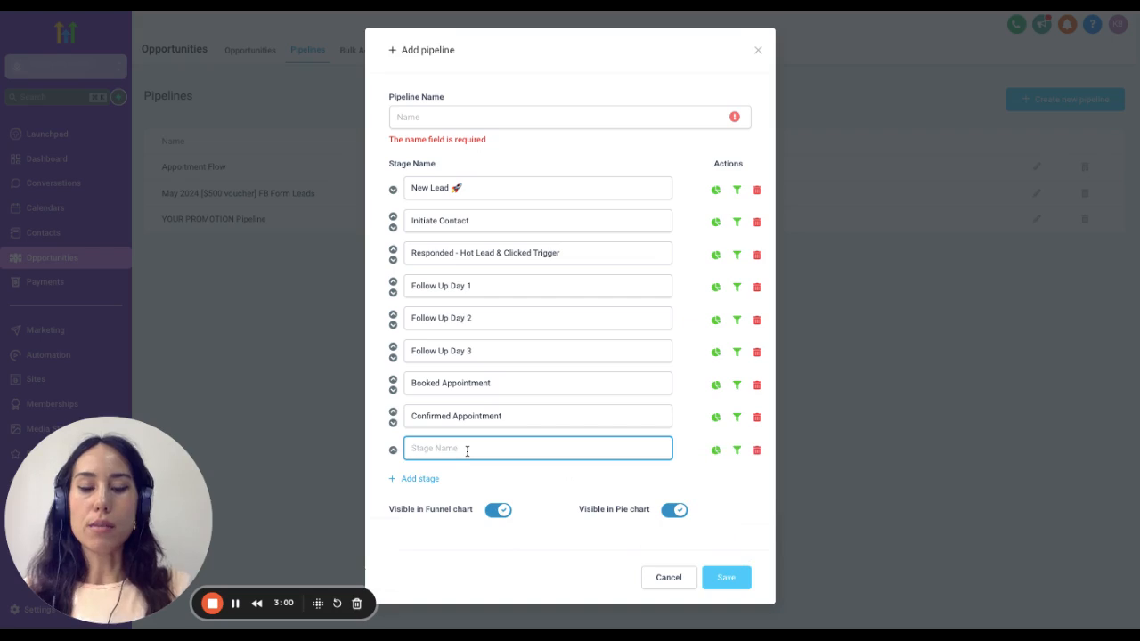
text(Cancle)
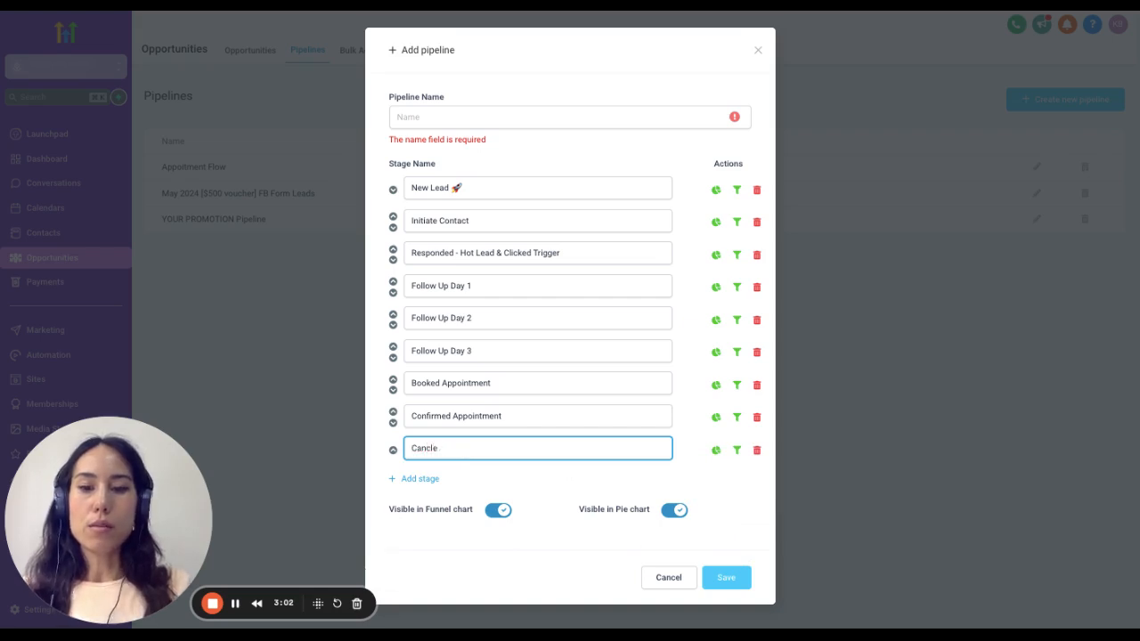
text(el / No s)
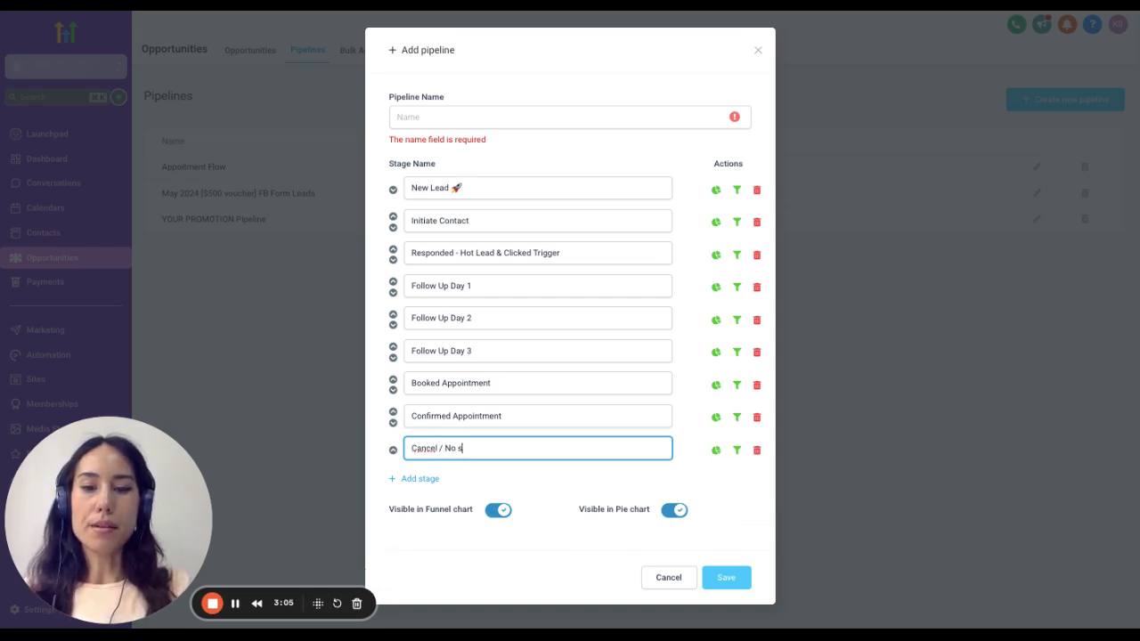
key(BackSpace)
text(Show)
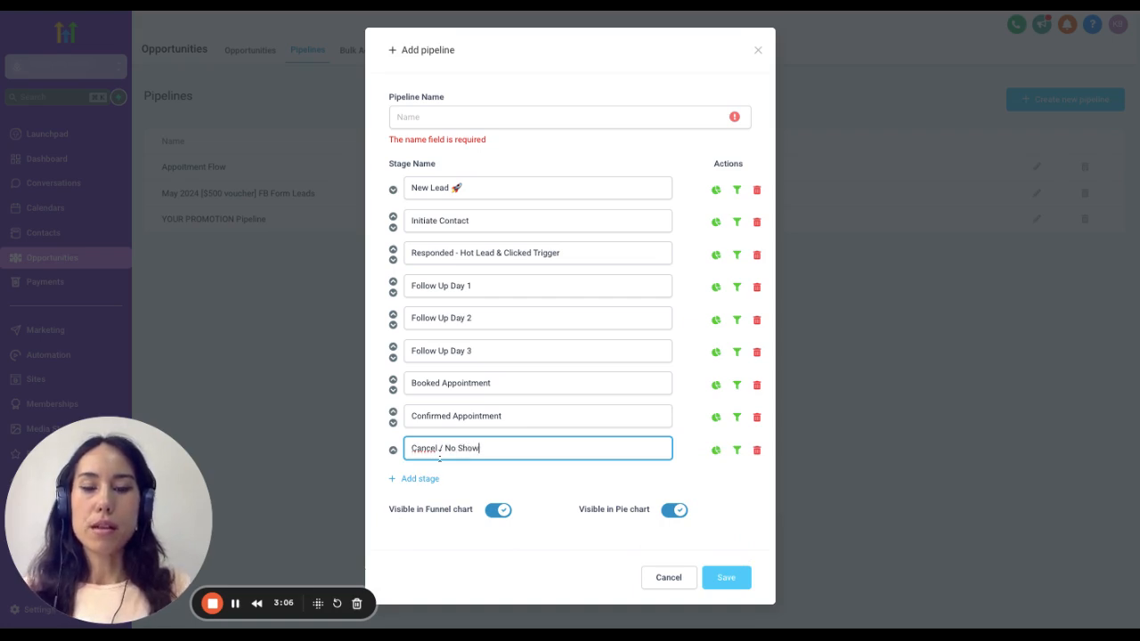
- Add a tenth stage named "Nurture" to the new pipeline
click(405, 480)
click(478, 479)
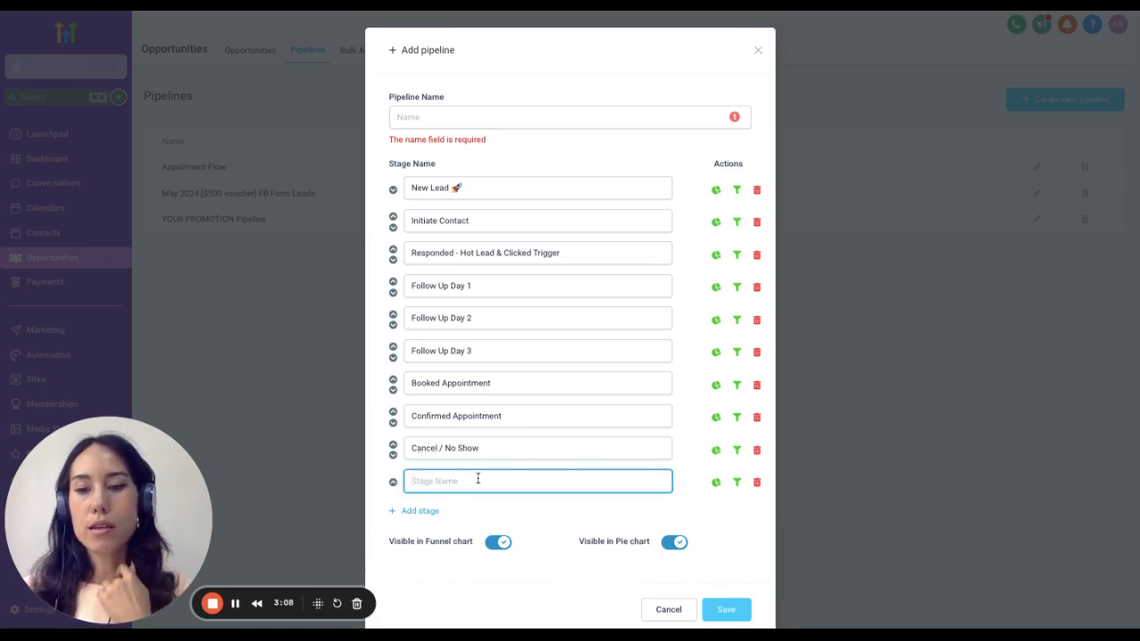
text(Nurture)
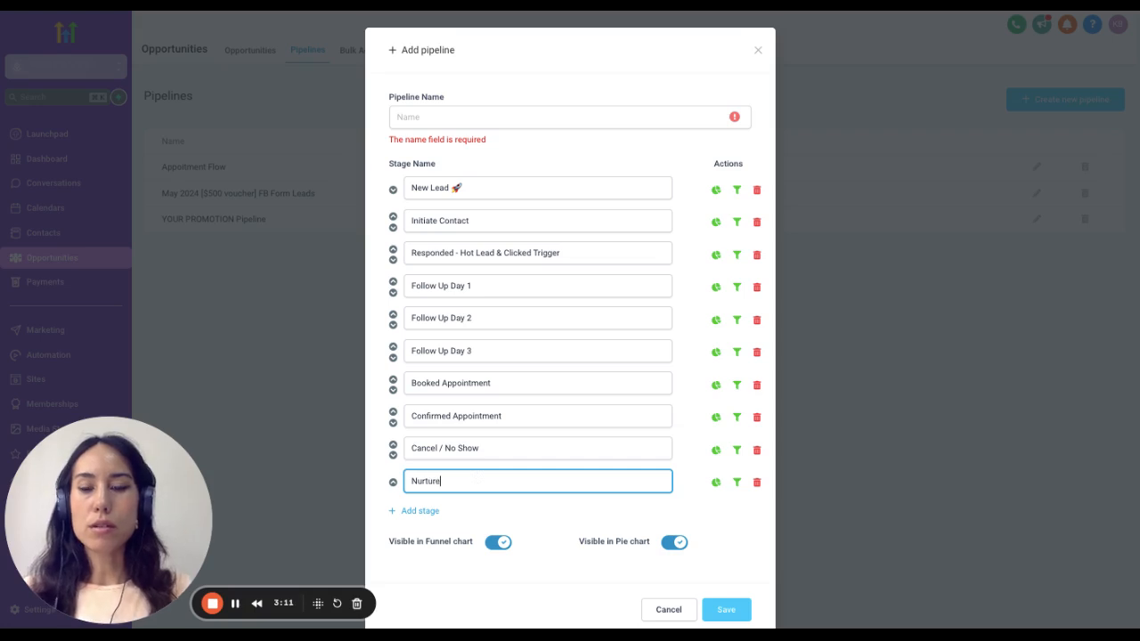
- Add an eleventh stage named "No Response" below the Nurture stage
click(445, 510)
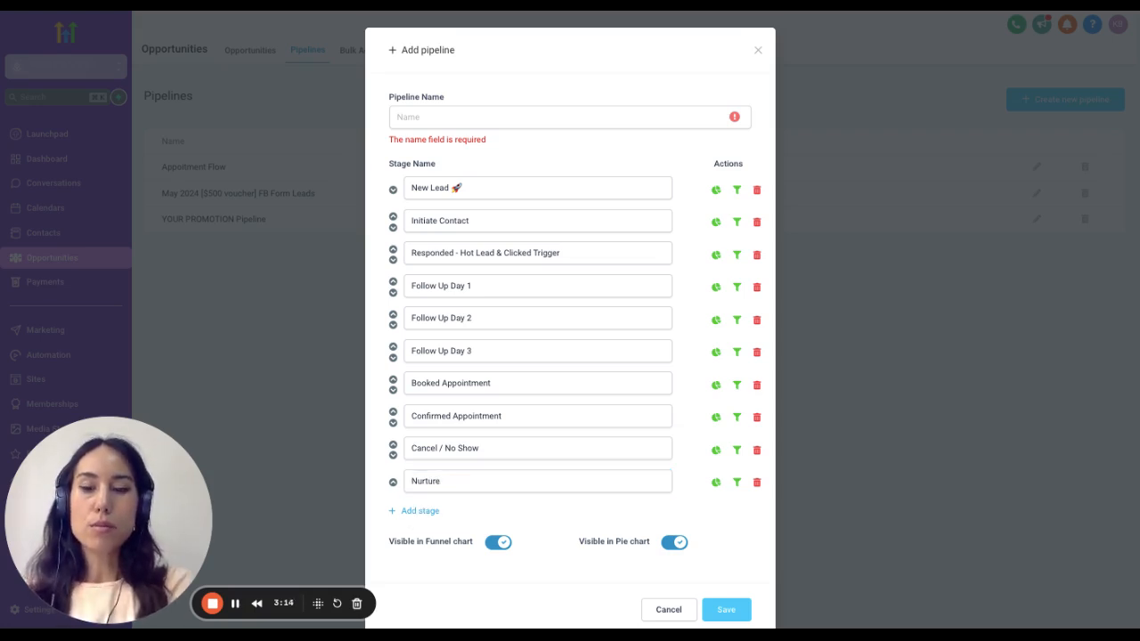
click(420, 510)
click(465, 519)
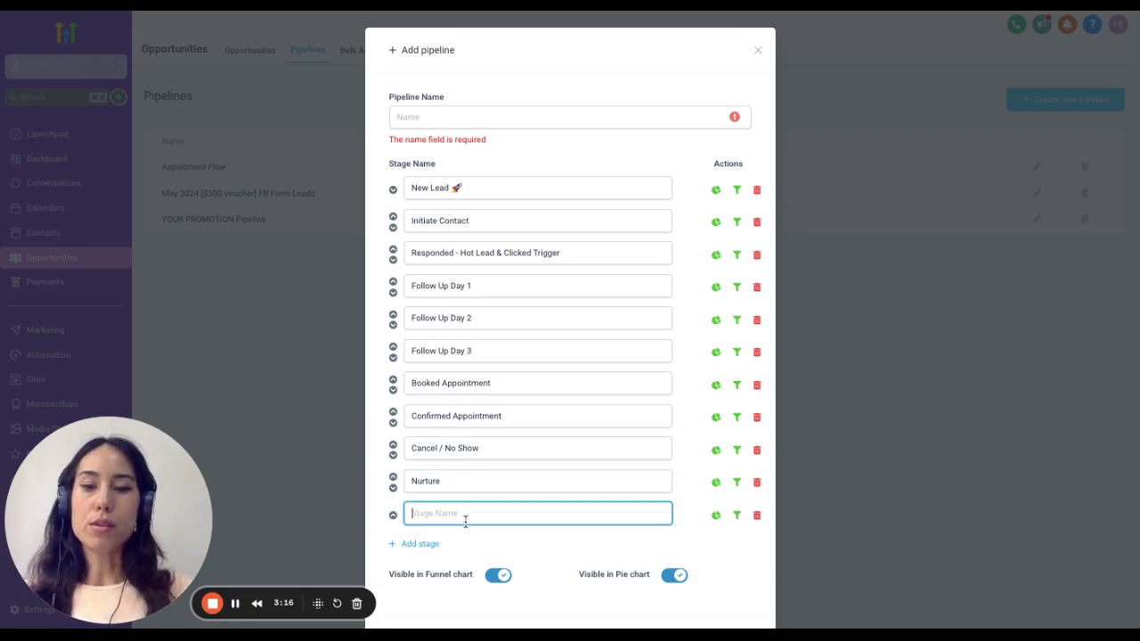
text(No)
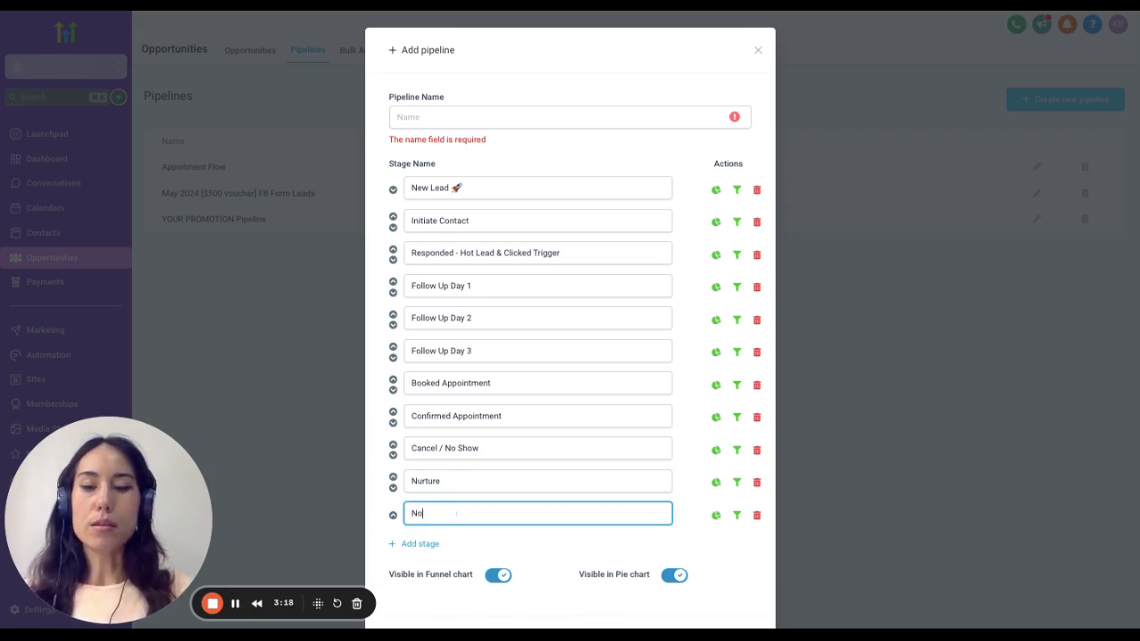
text( Response)
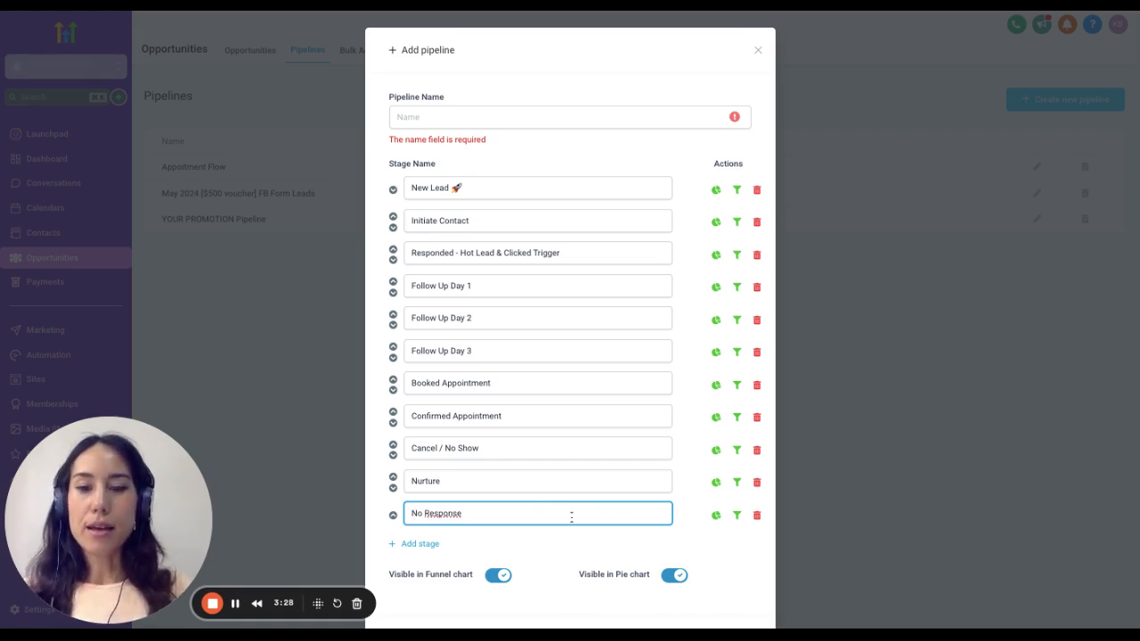
- Add a twelfth stage named "Client Won" to the new pipeline
click(431, 546)
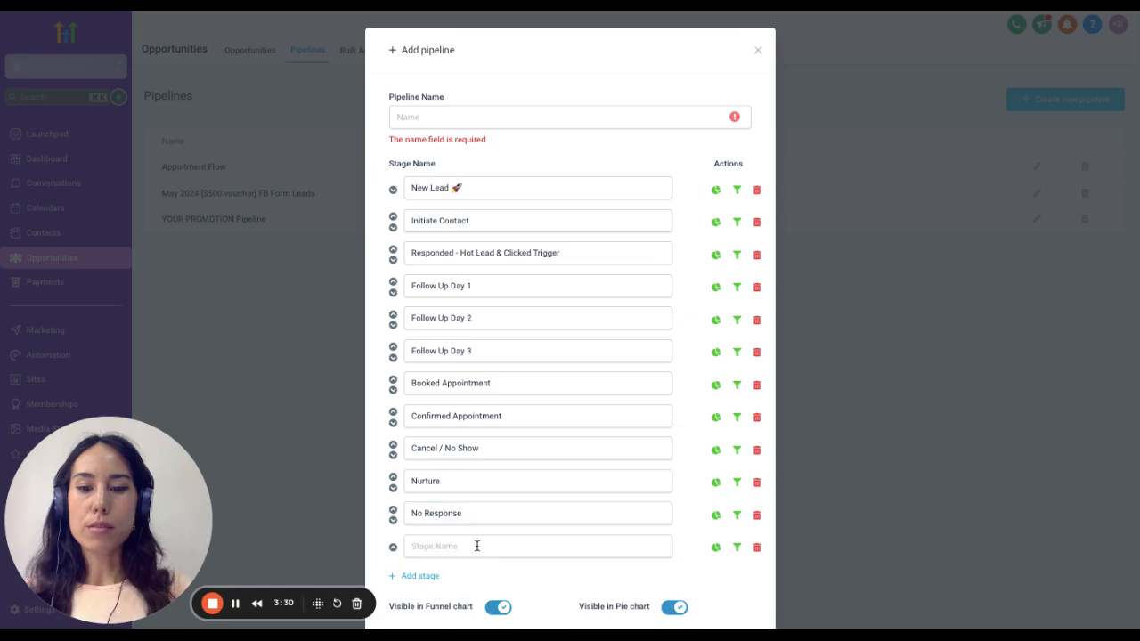
click(476, 545)
text(Clike)
key(BackSpace)
key(BackSpace)
key(BackSpace)
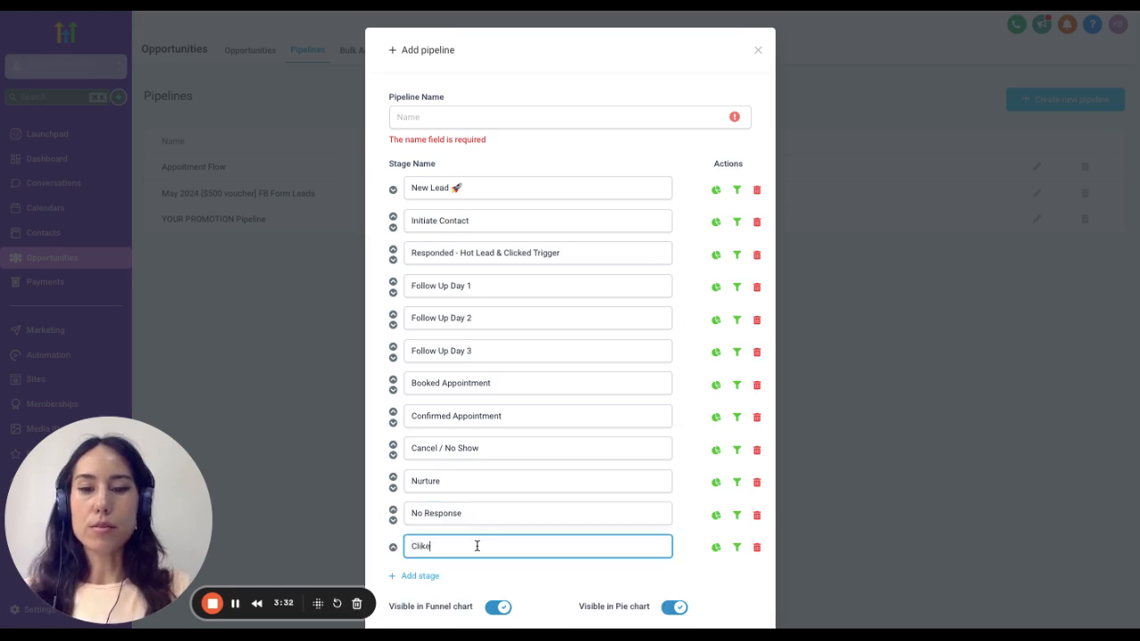
text(ient Won)
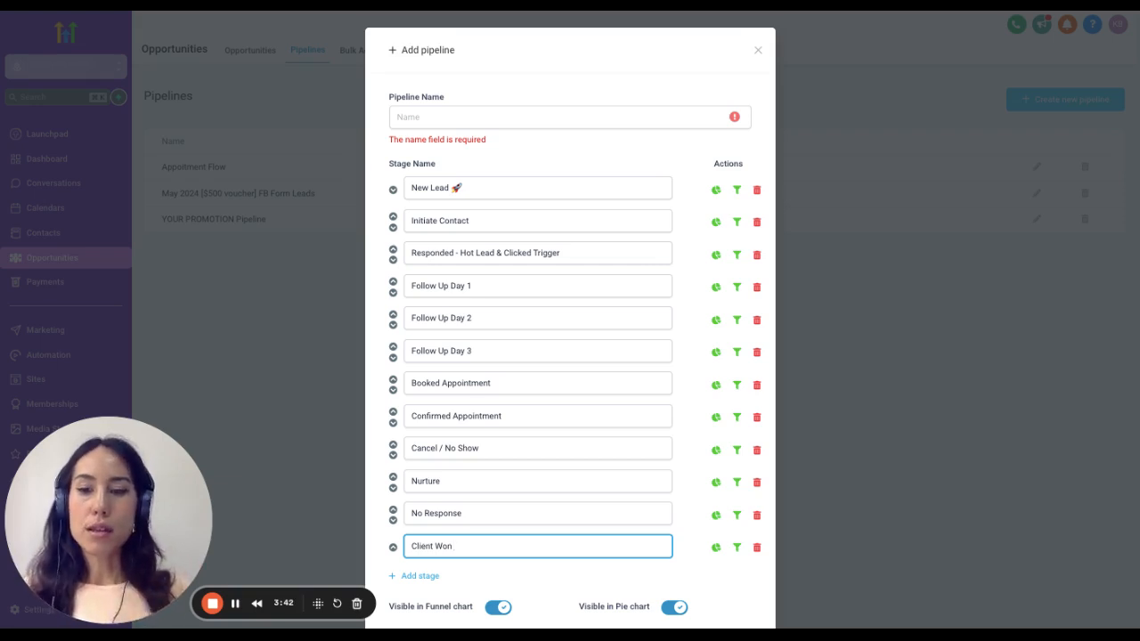
- Name the new pipeline "Test Pipleine" and save it
scroll(575, 402, down, 2)
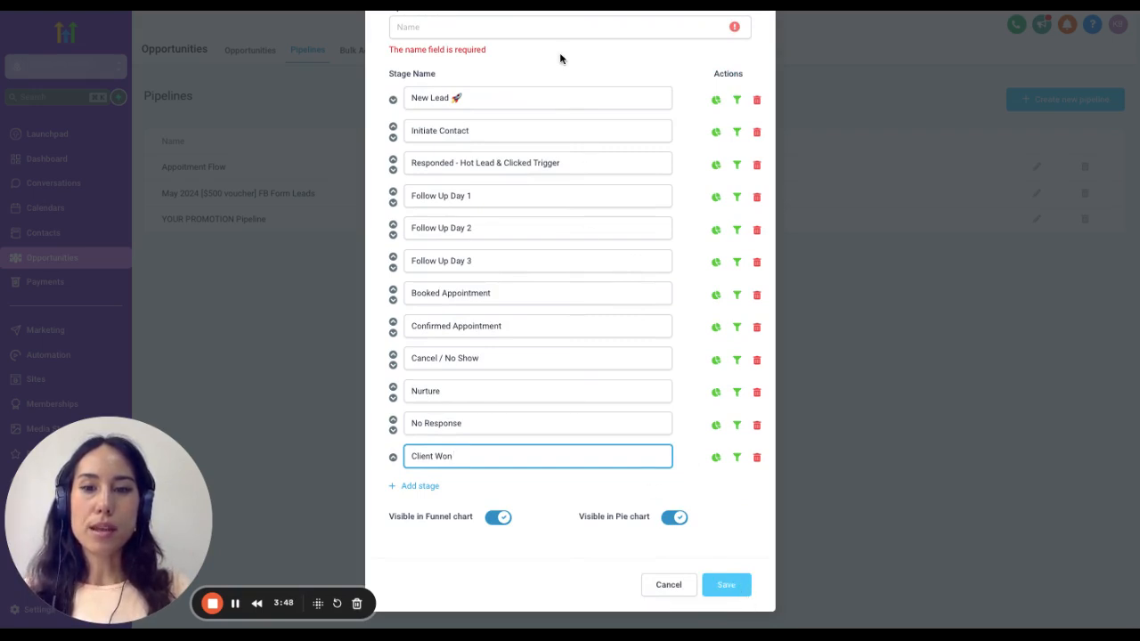
click(470, 28)
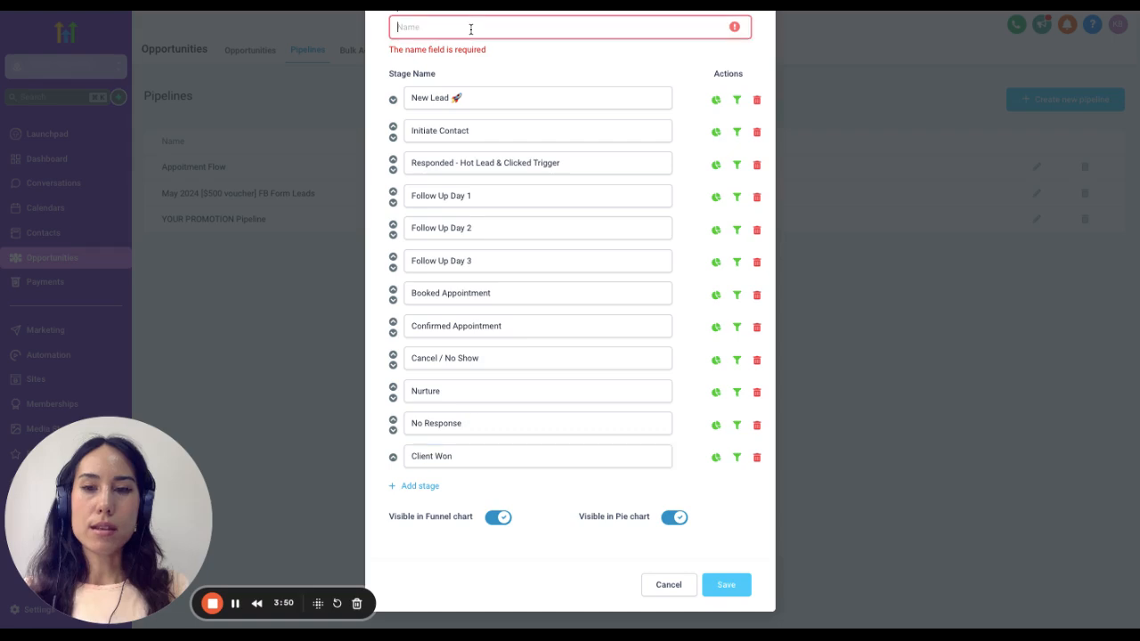
text(K)
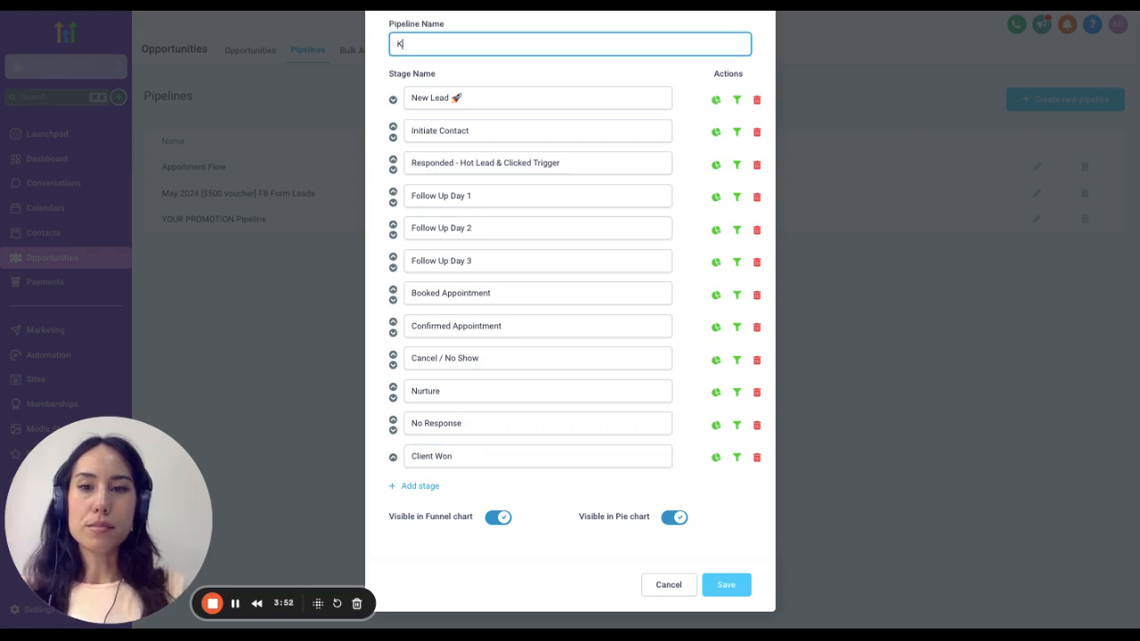
text(est)
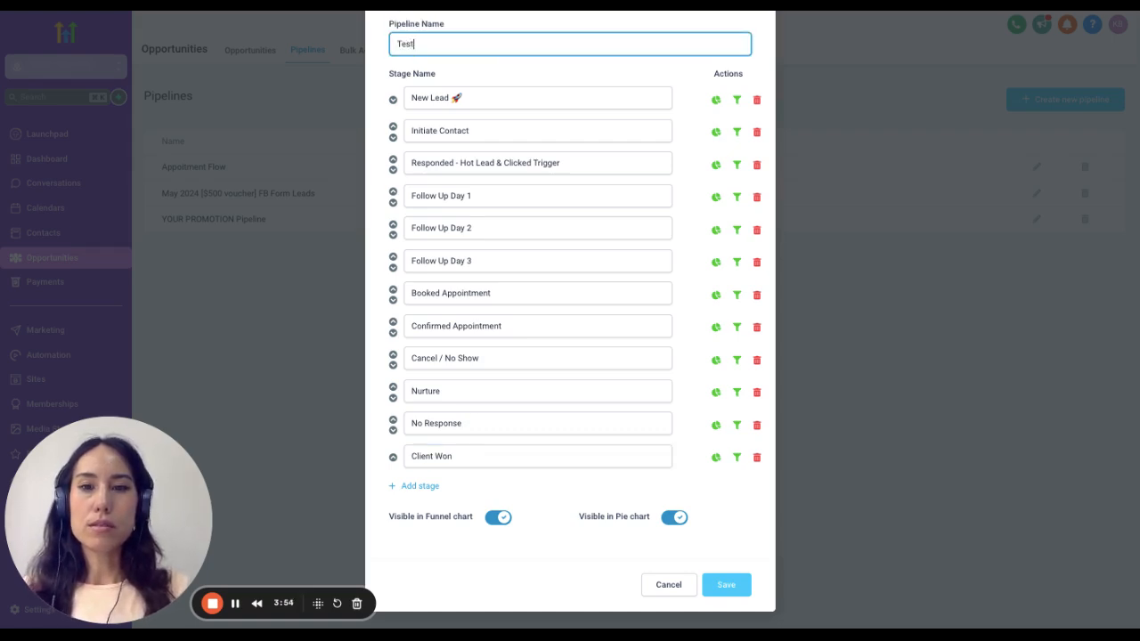
text( Pipleine)
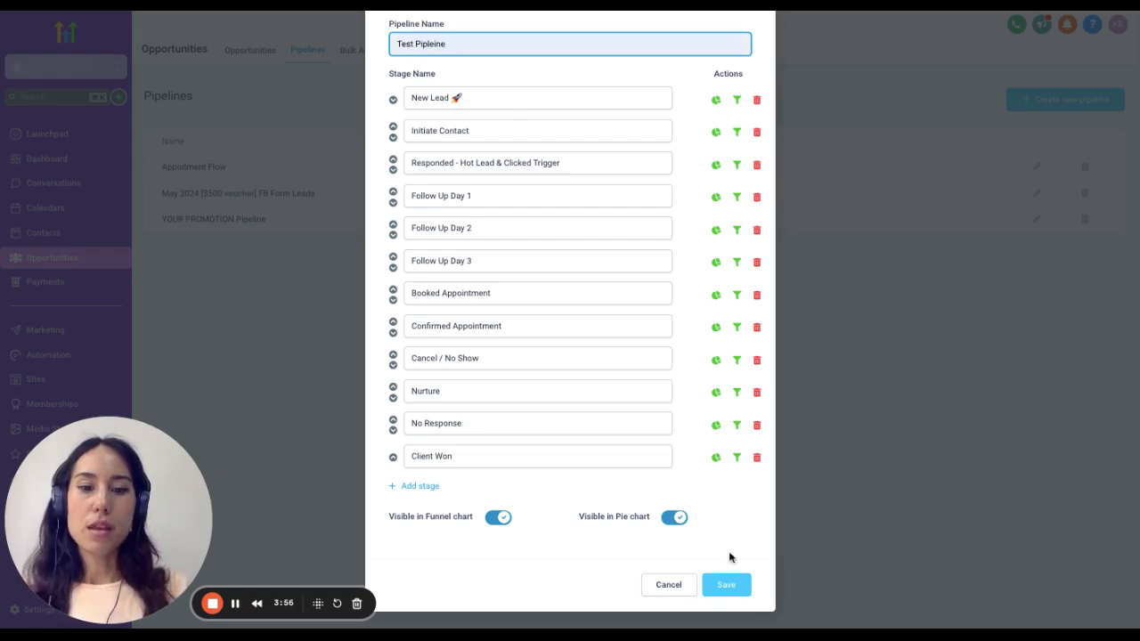
click(729, 586)
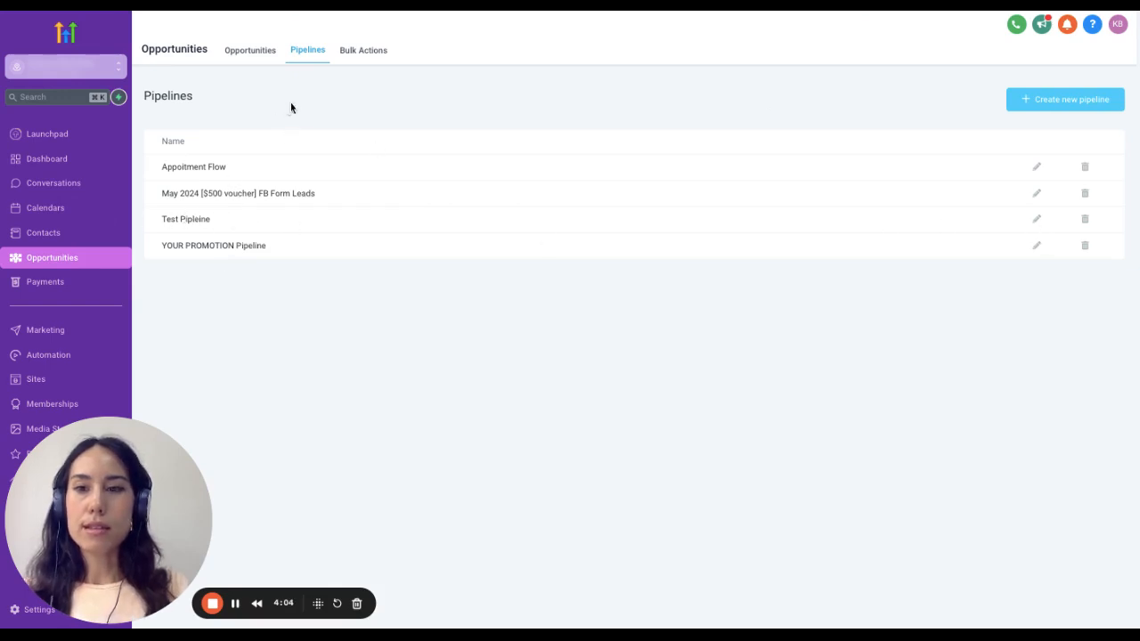
- Display the Test Pipleine pipeline on the opportunities board and look through its stages
click(252, 56)
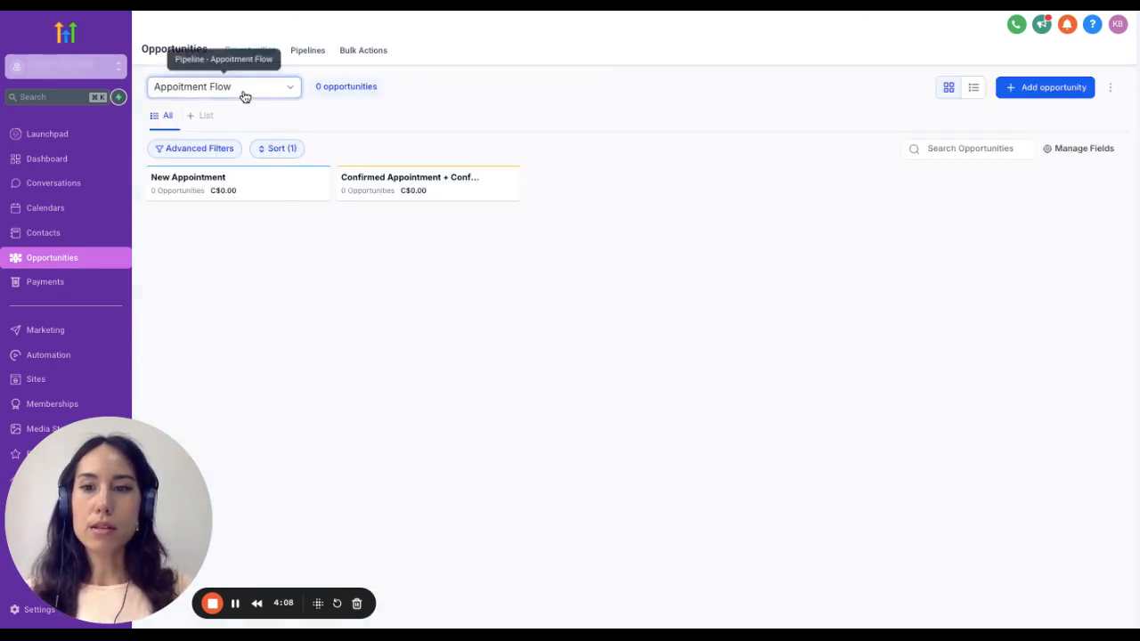
click(244, 95)
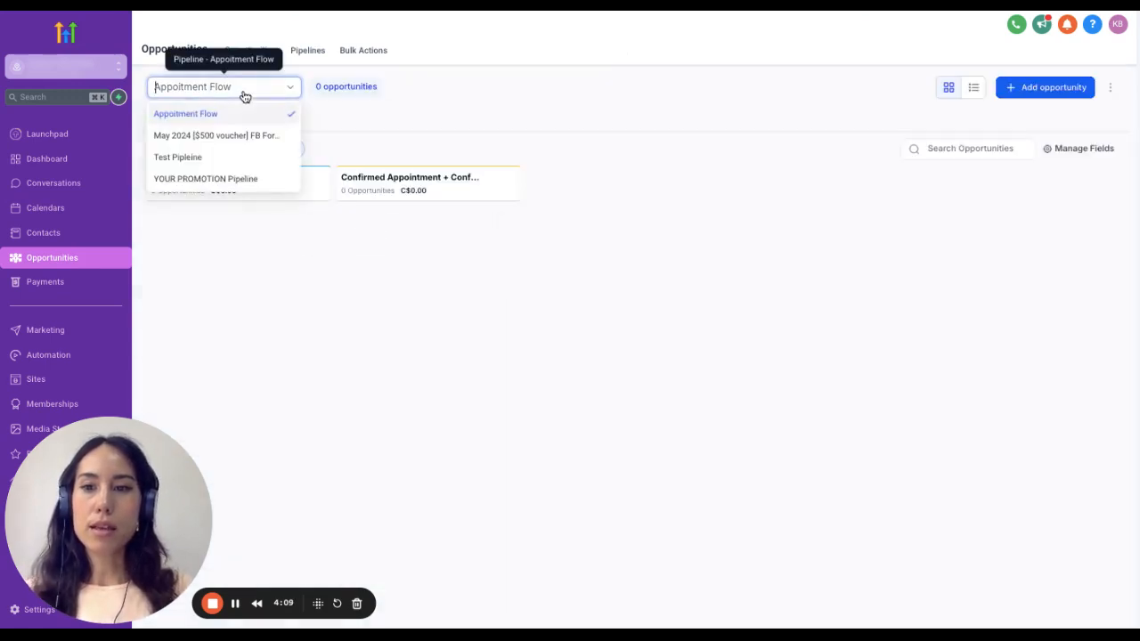
click(227, 159)
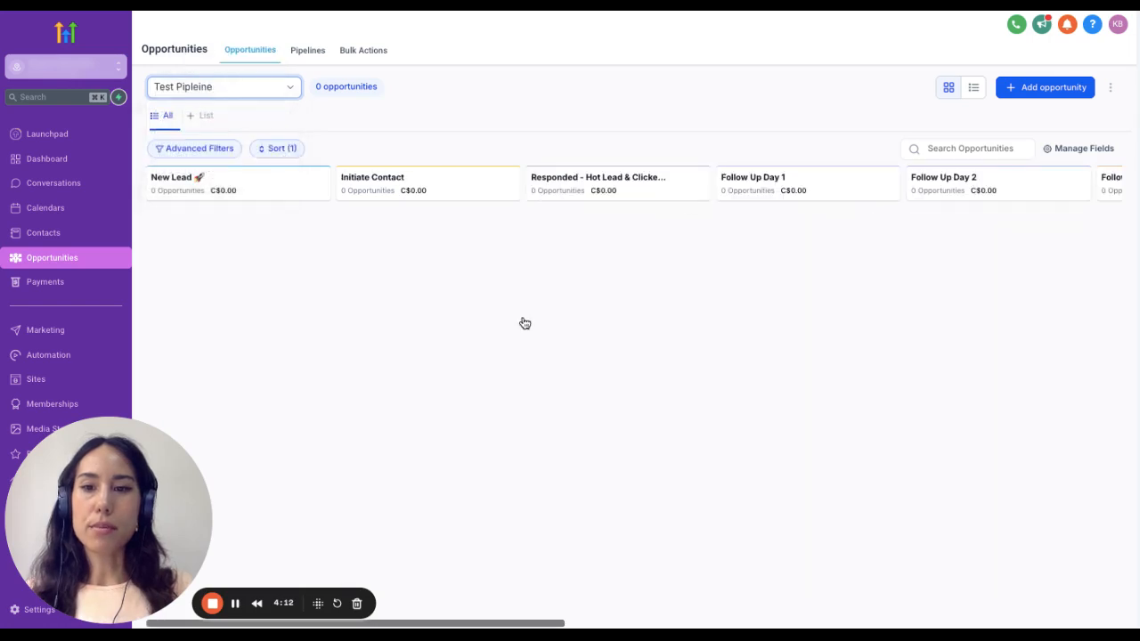
scroll(573, 288, right, 10)
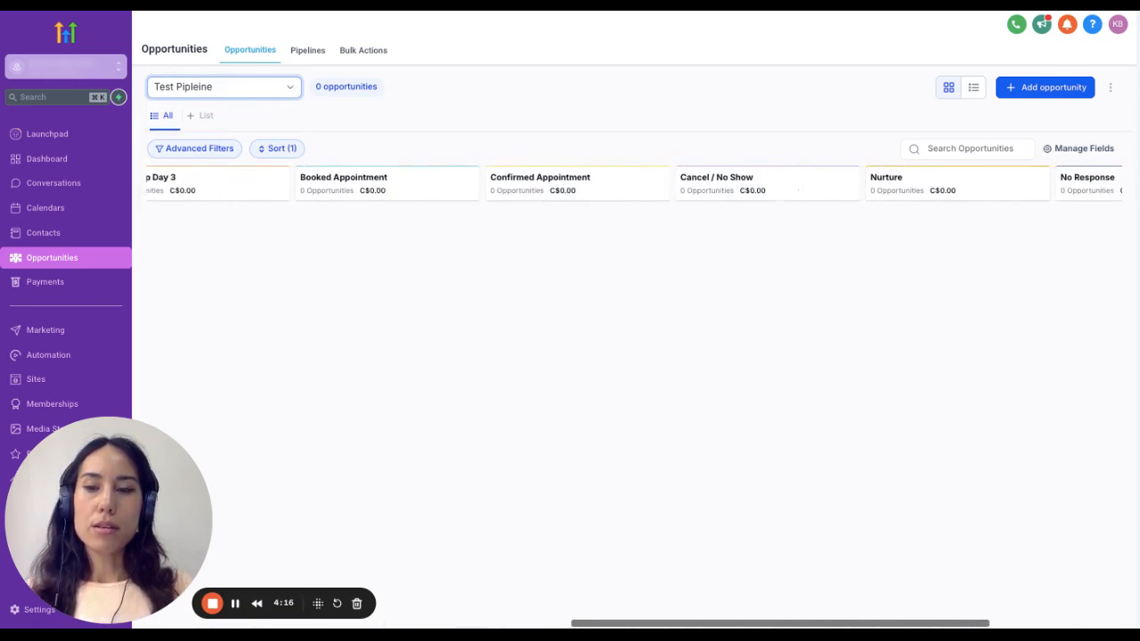
scroll(305, 274, left, 10)
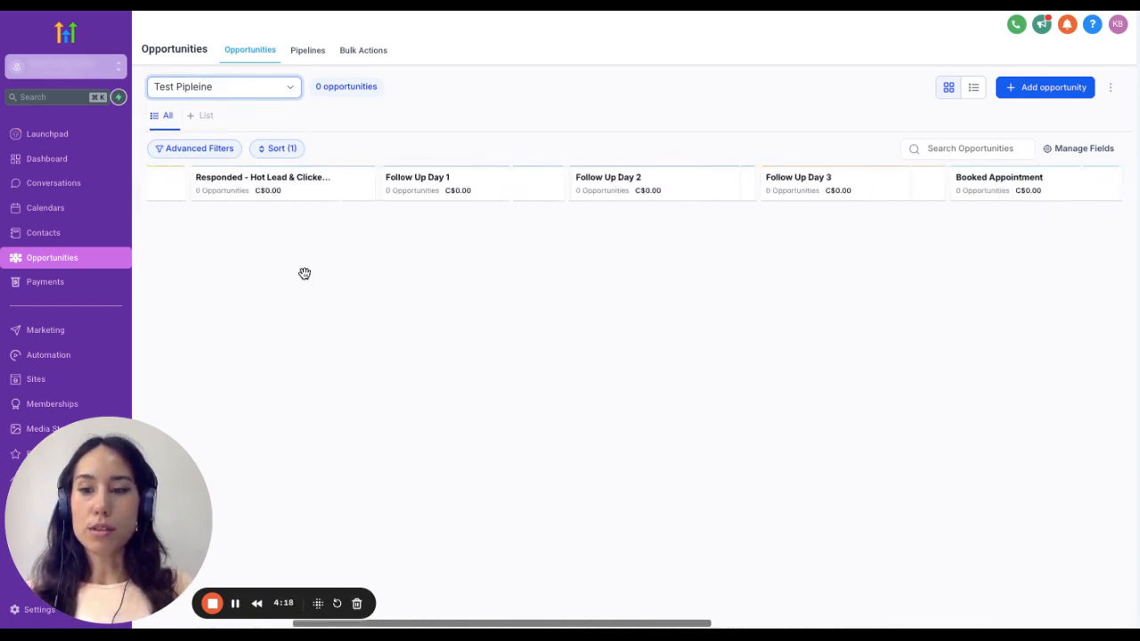
- Create a new blank automation workflow and dismiss the notice about allowing multiple opportunities
click(65, 358)
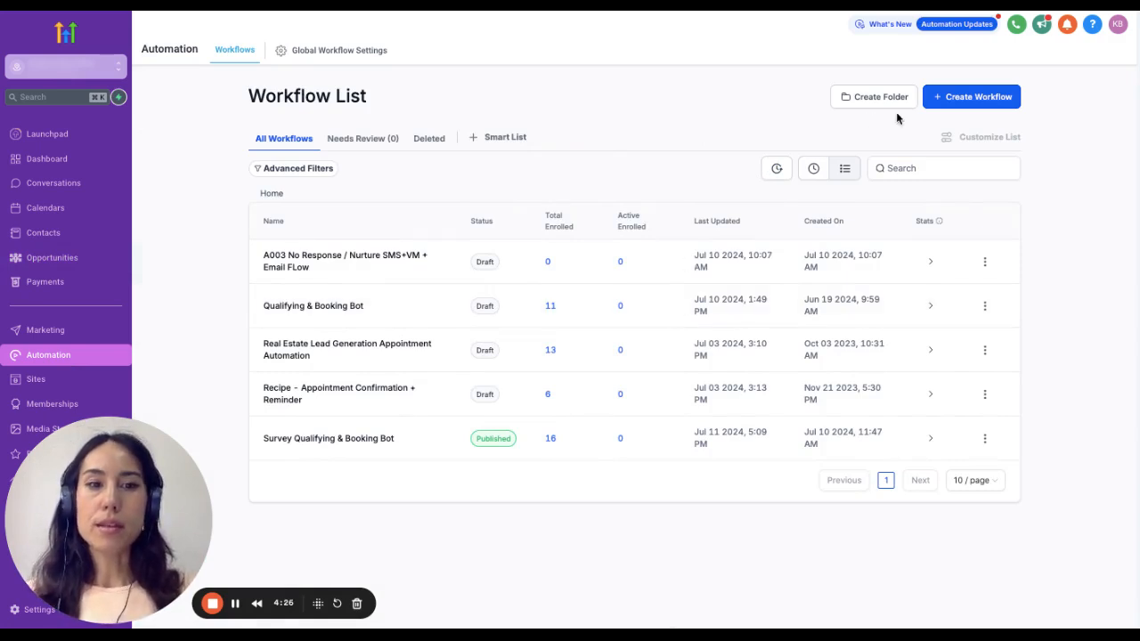
click(1014, 98)
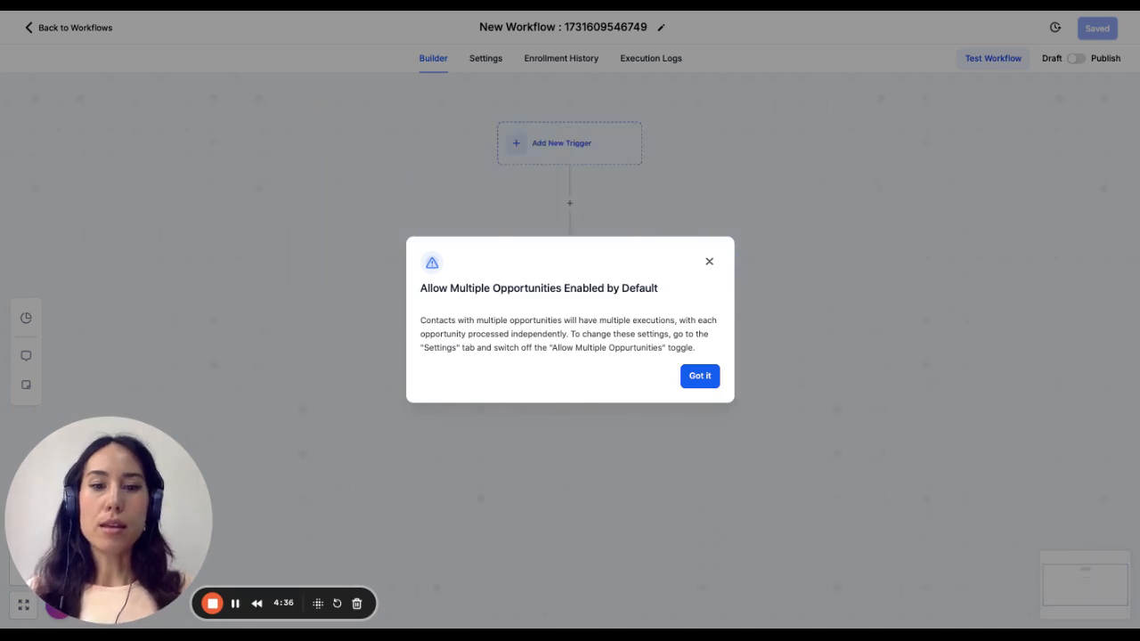
click(696, 376)
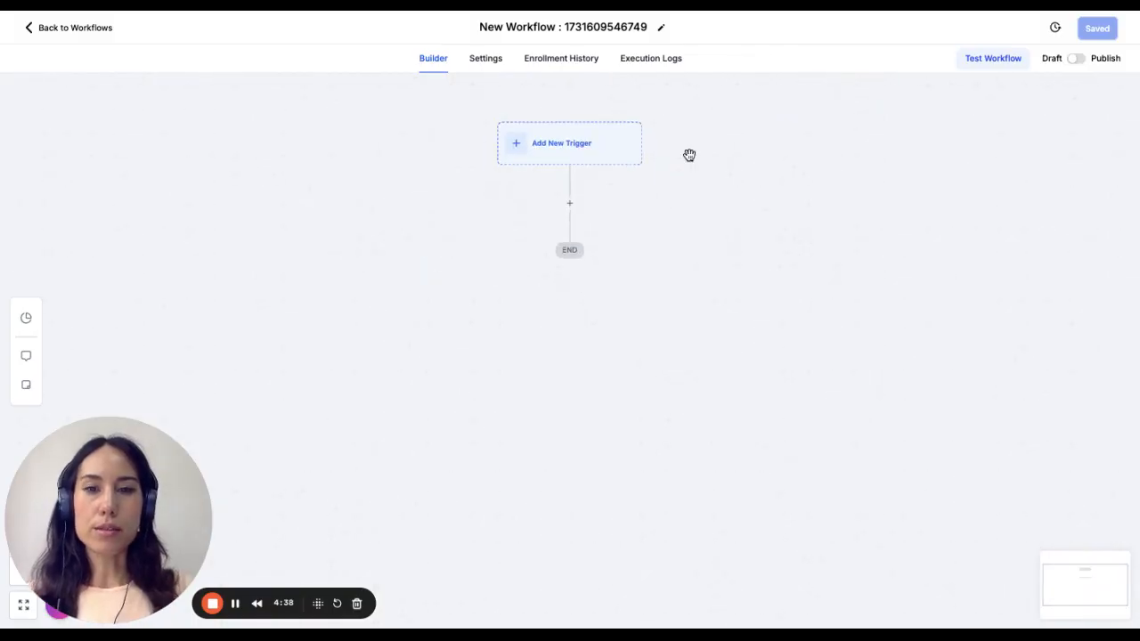
- Rename the new workflow as "New Lead"
click(643, 26)
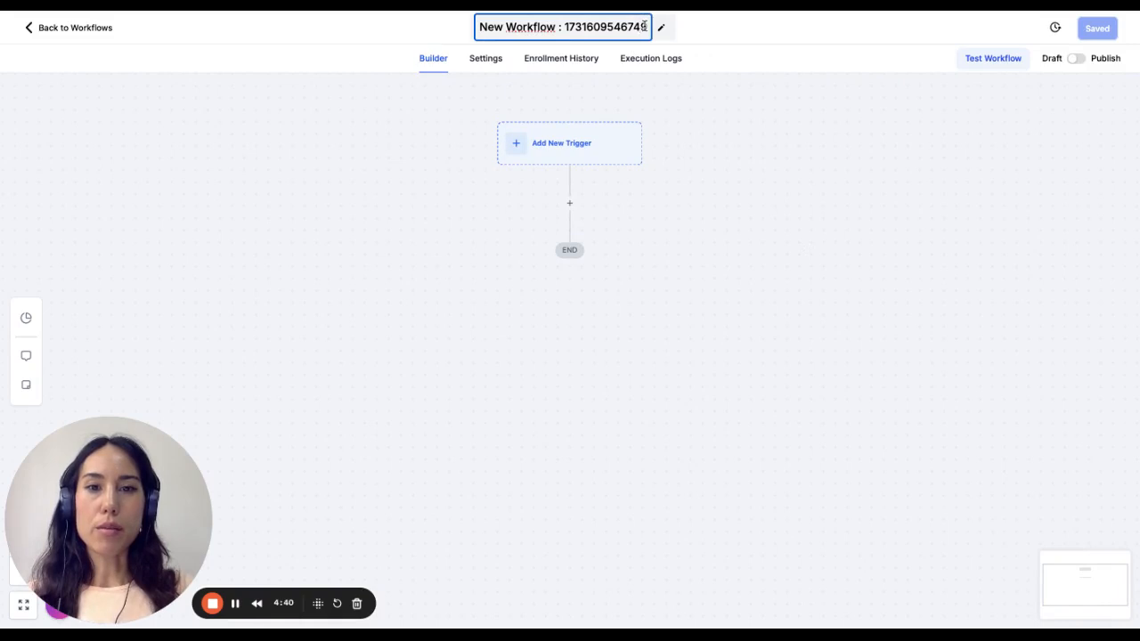
drag(643, 26, 473, 21)
key(BackSpace)
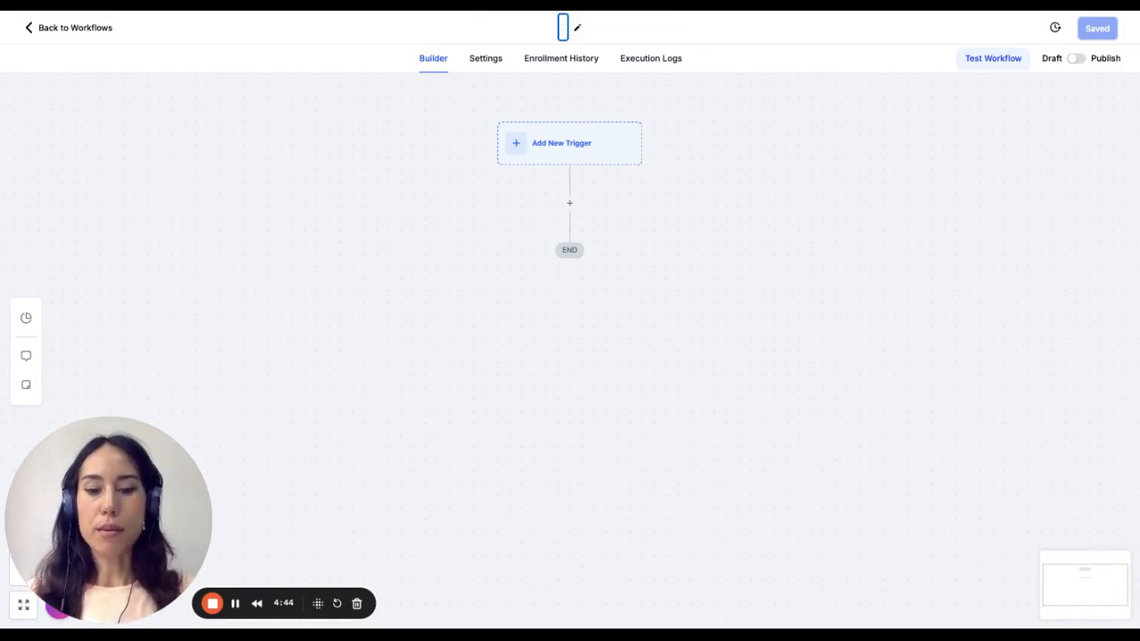
text(New Lo)
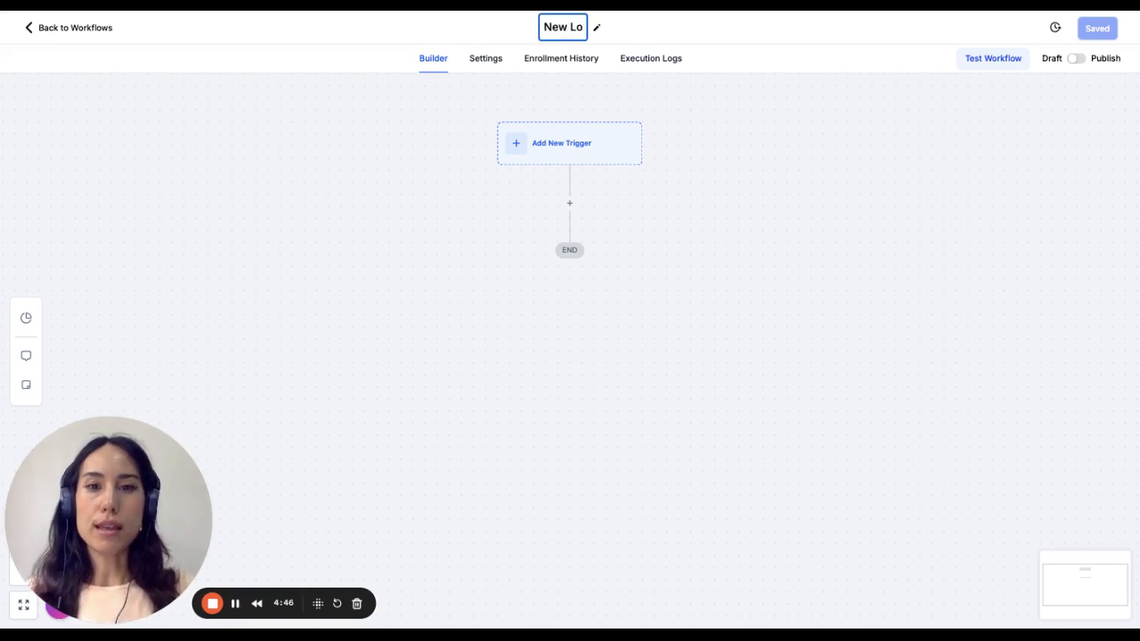
key(BackSpace)
text(ead)
click(617, 85)
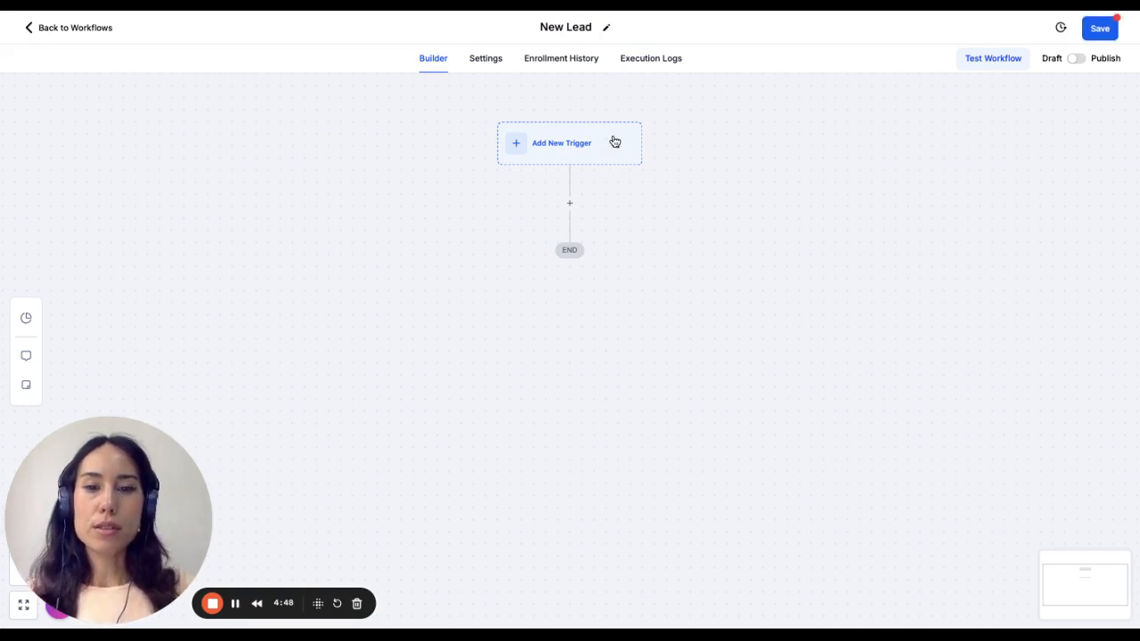
- Try to add a Facebook Lead Form Submitted trigger with a Page Is filter to the New Lead workflow
click(614, 143)
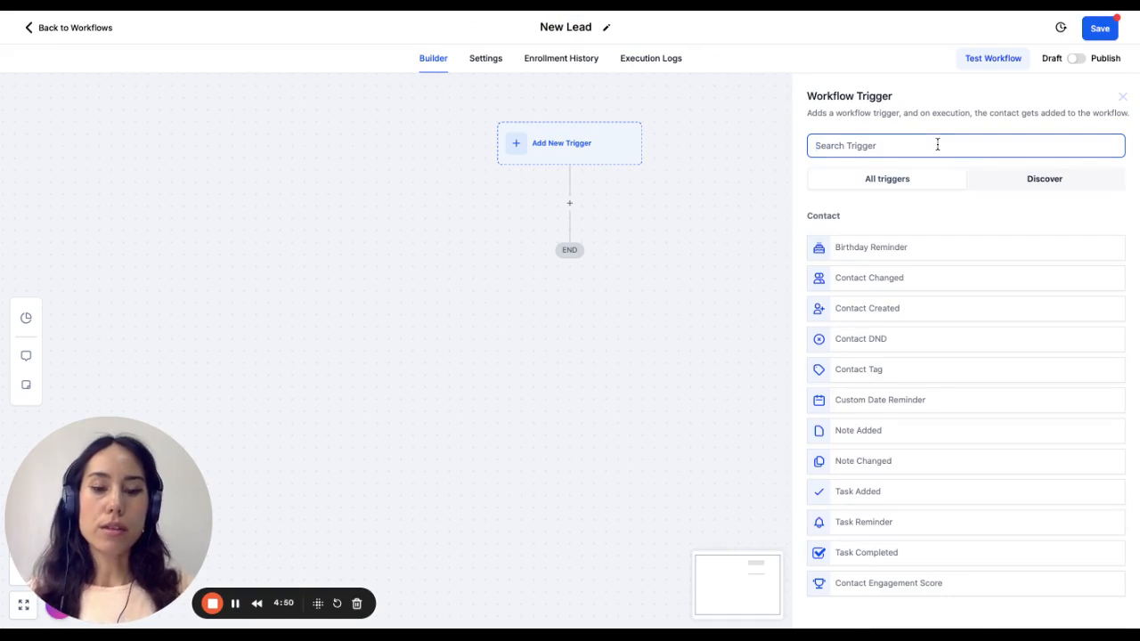
text(Fac)
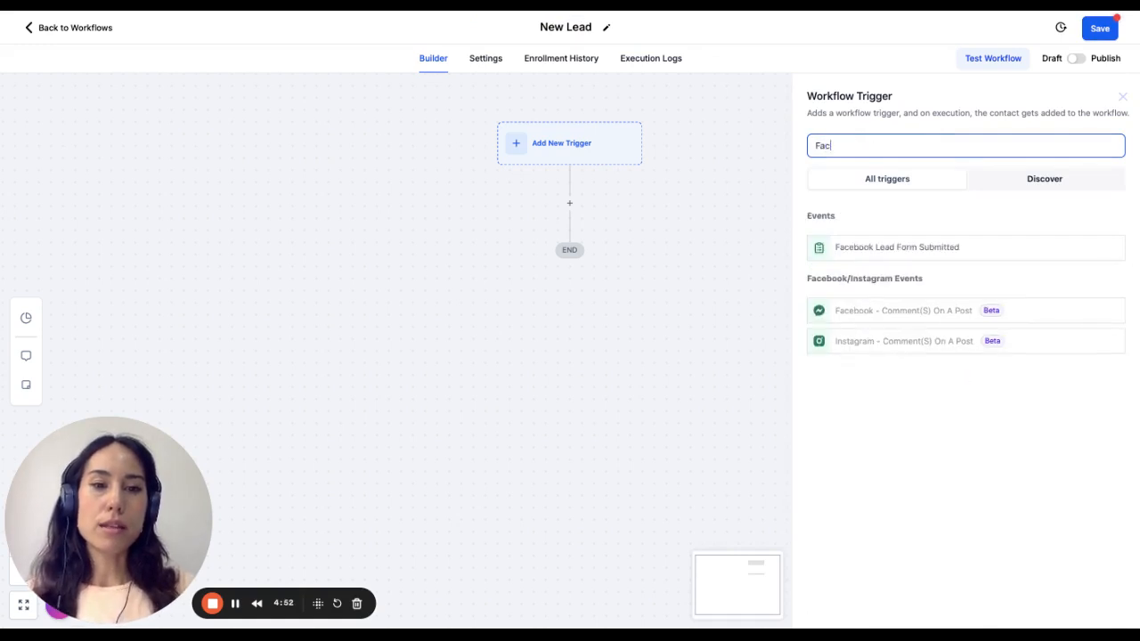
click(875, 249)
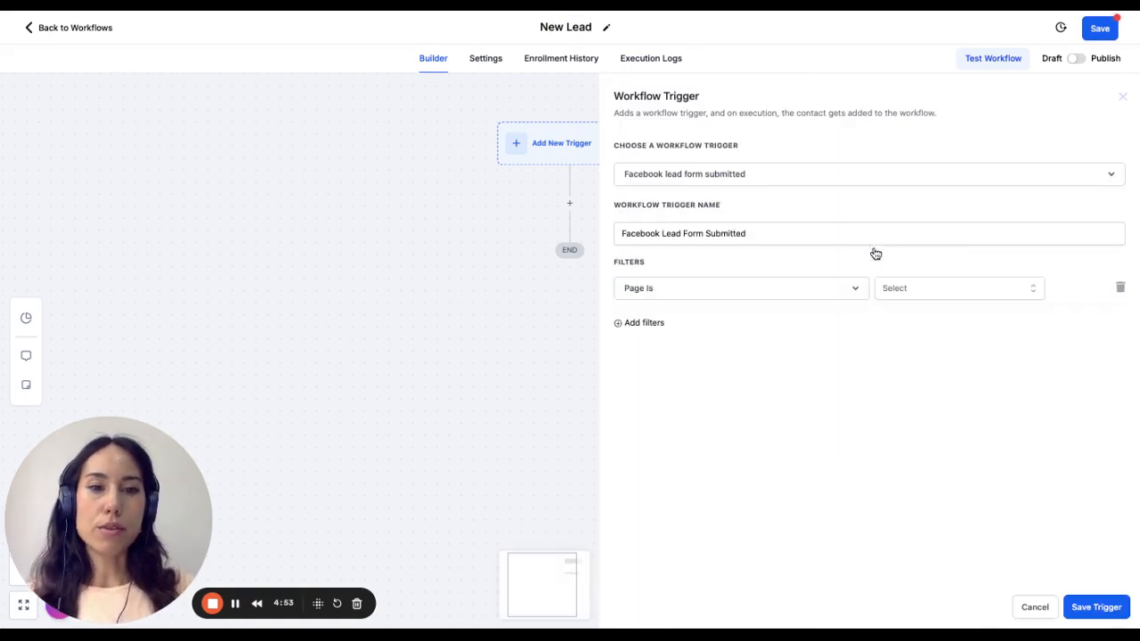
click(721, 296)
click(706, 382)
click(940, 290)
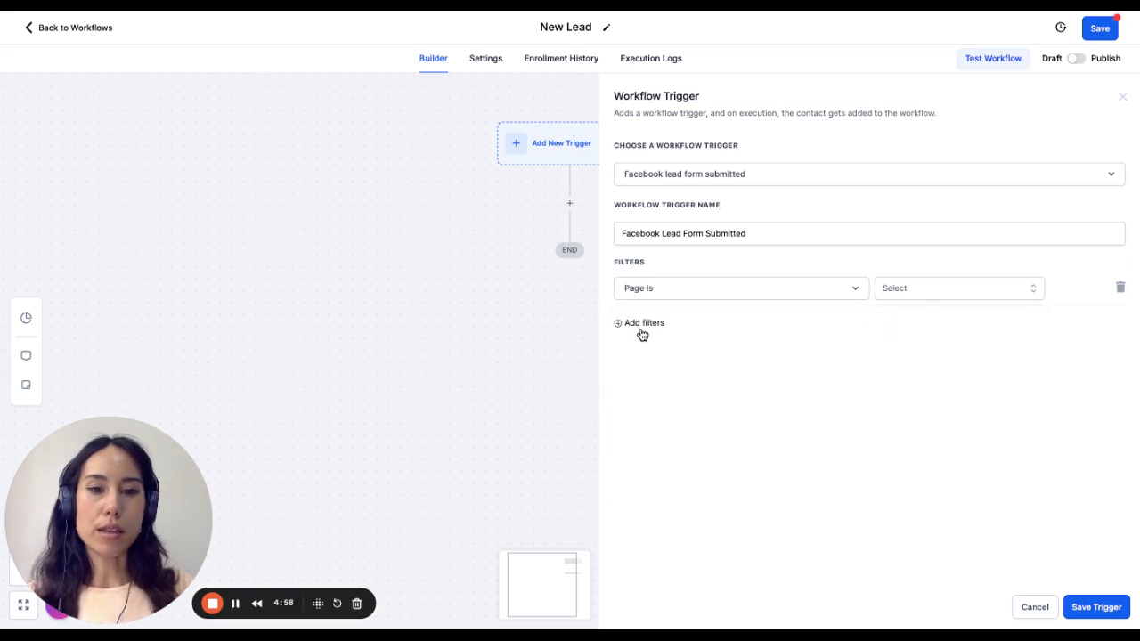
click(711, 296)
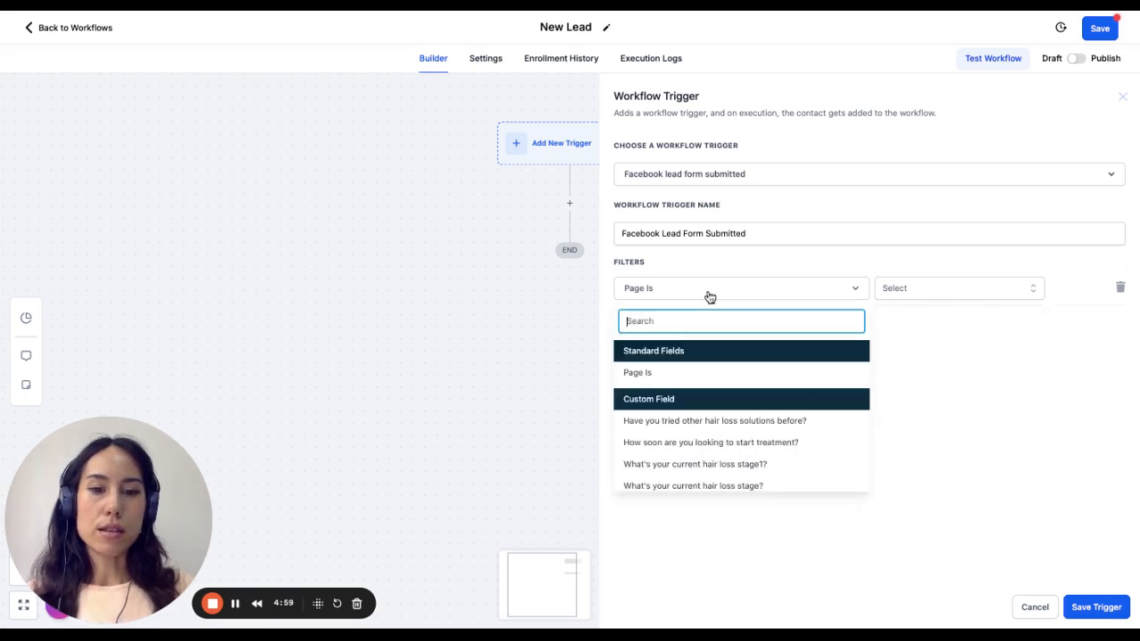
click(716, 374)
click(1104, 614)
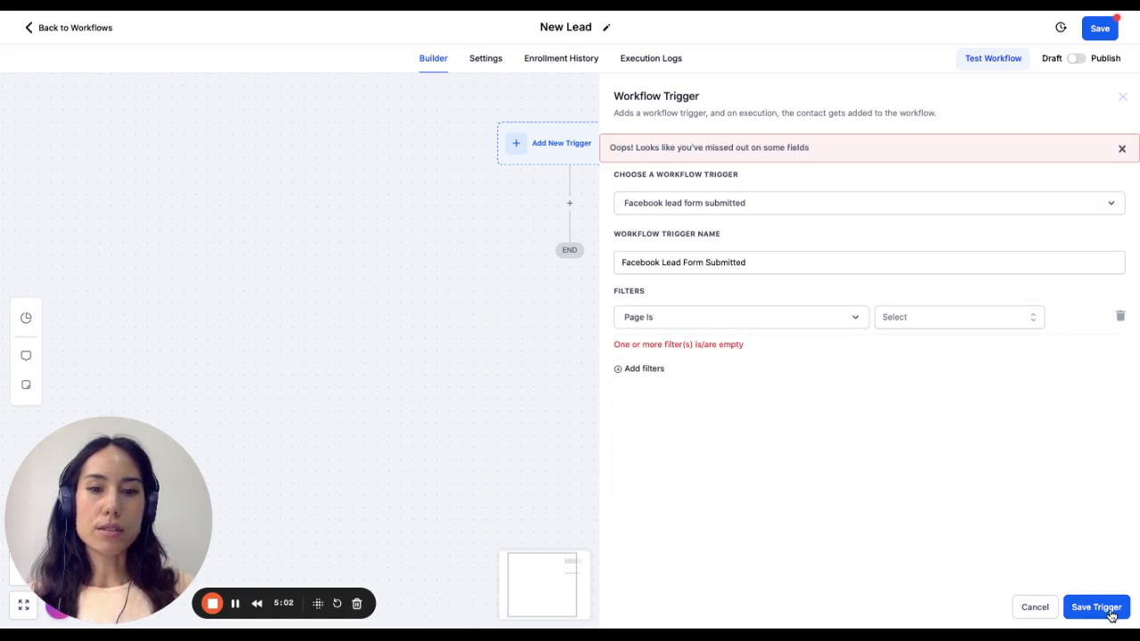
click(1122, 97)
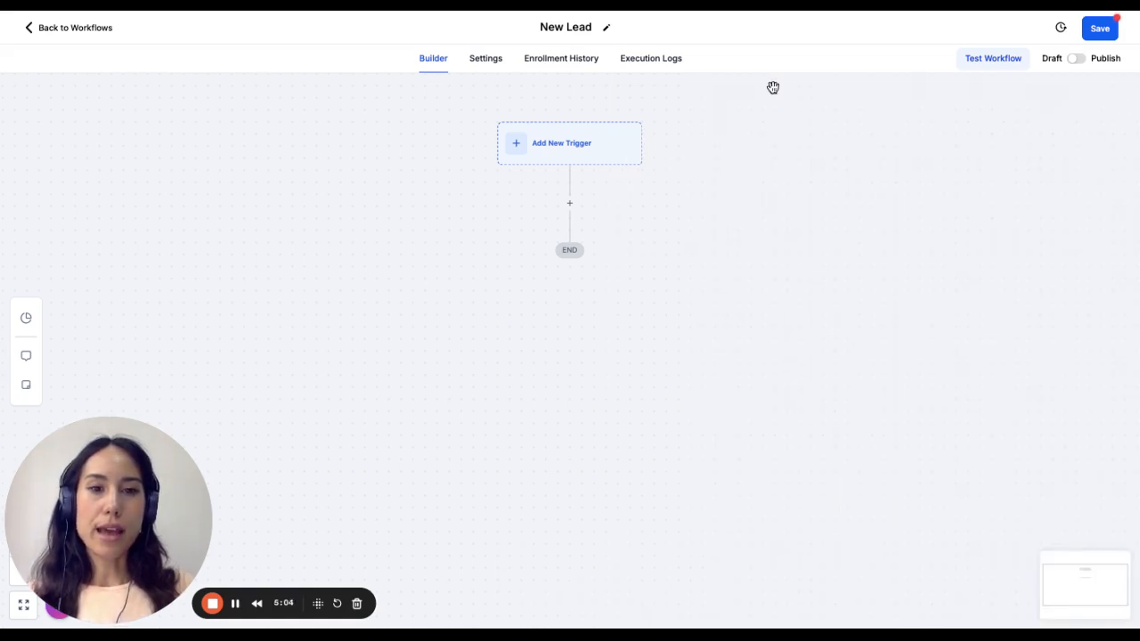
click(594, 149)
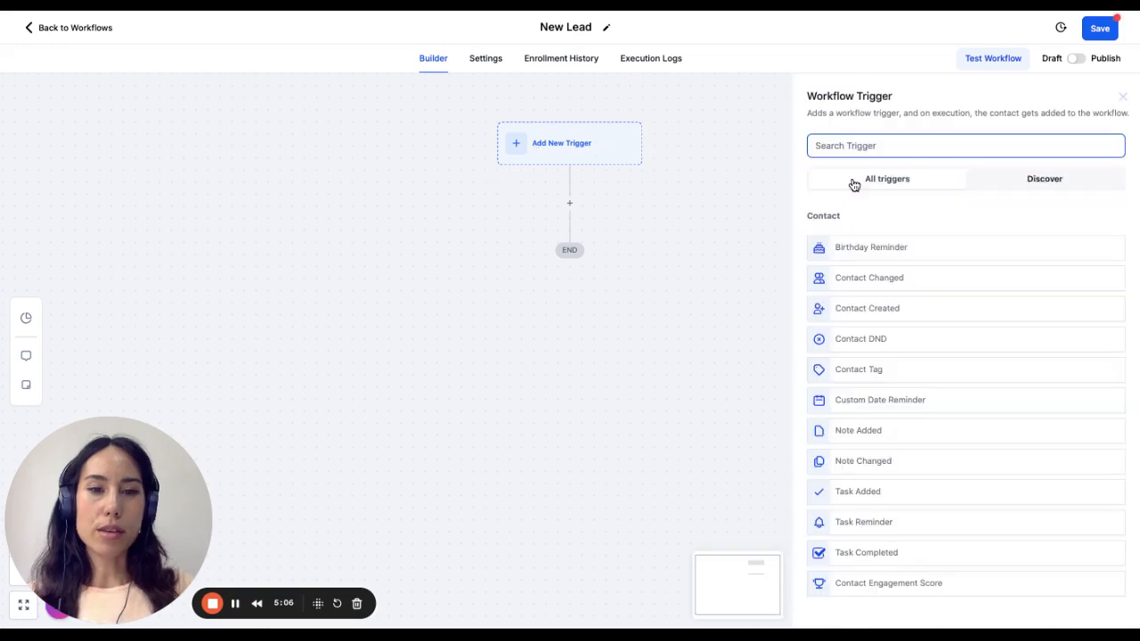
click(598, 244)
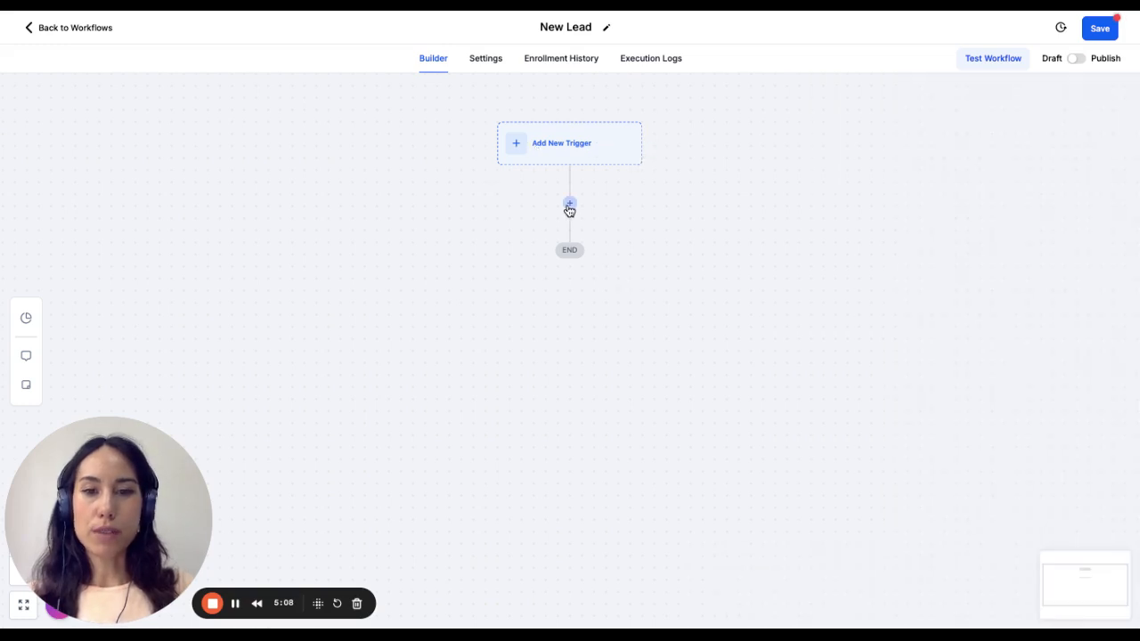
- Add an Add Contact Tag action to the workflow with a newly created tag "fb nov 24" and save it
click(570, 203)
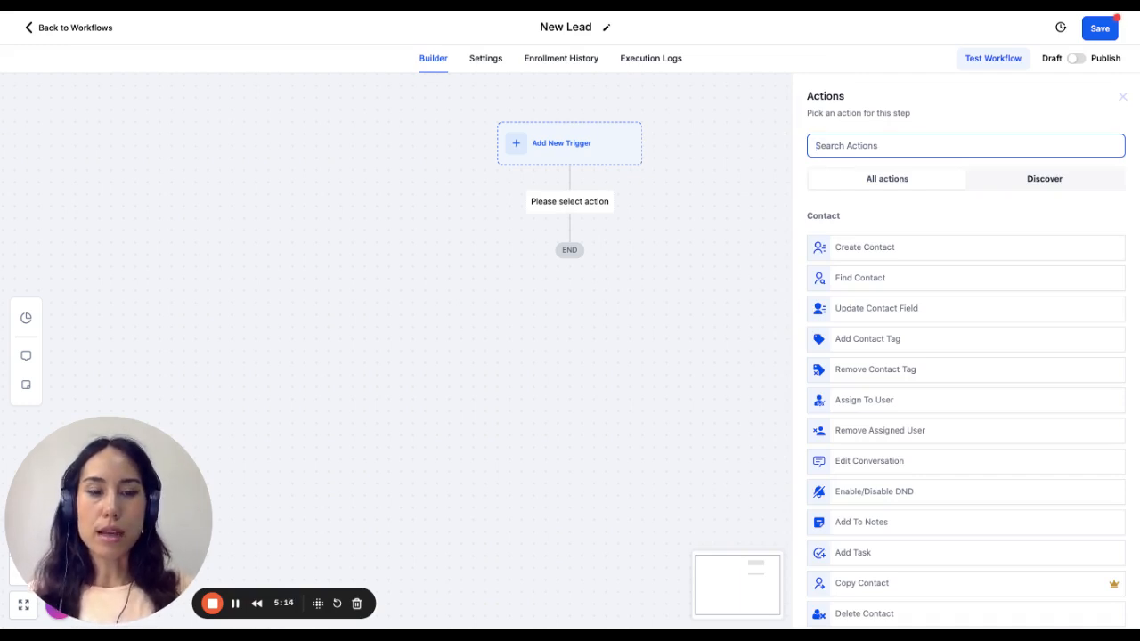
text(add)
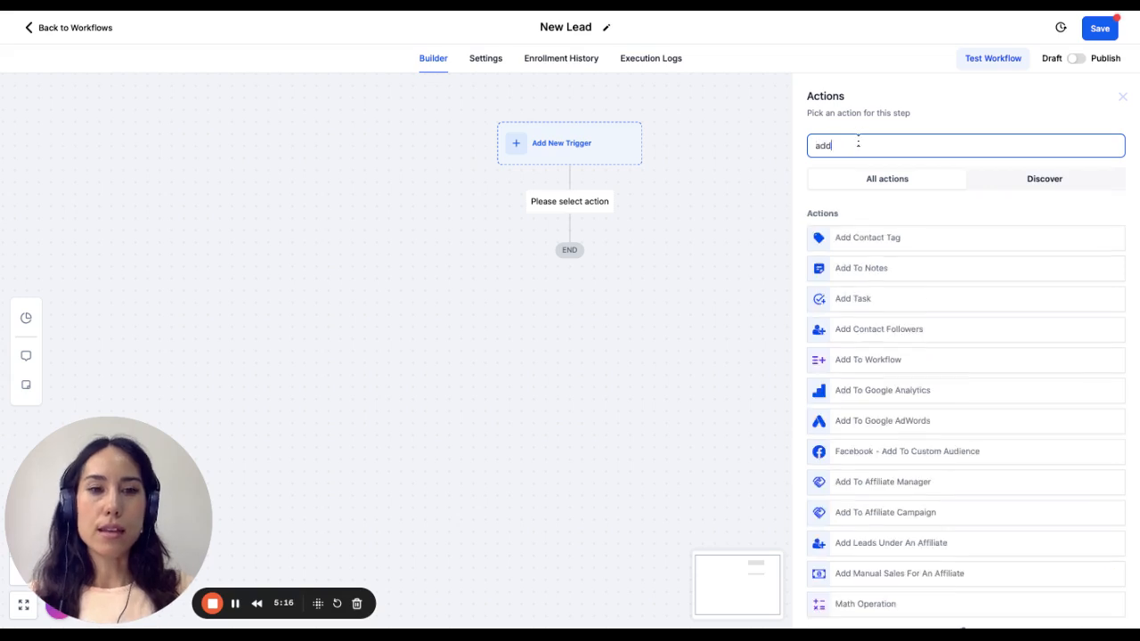
click(874, 254)
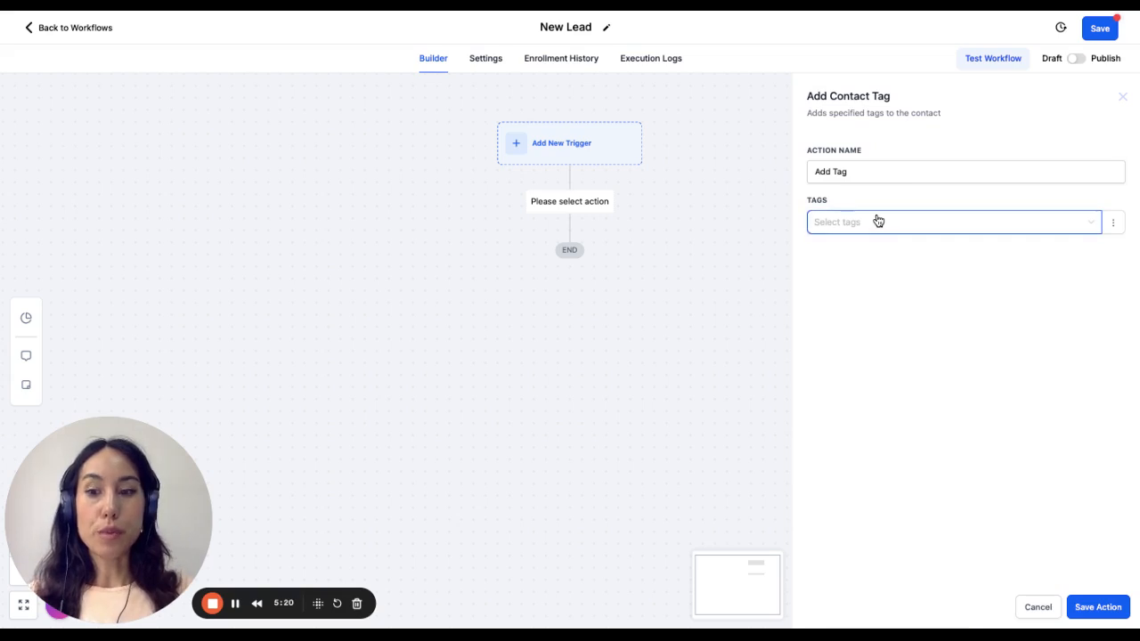
click(878, 221)
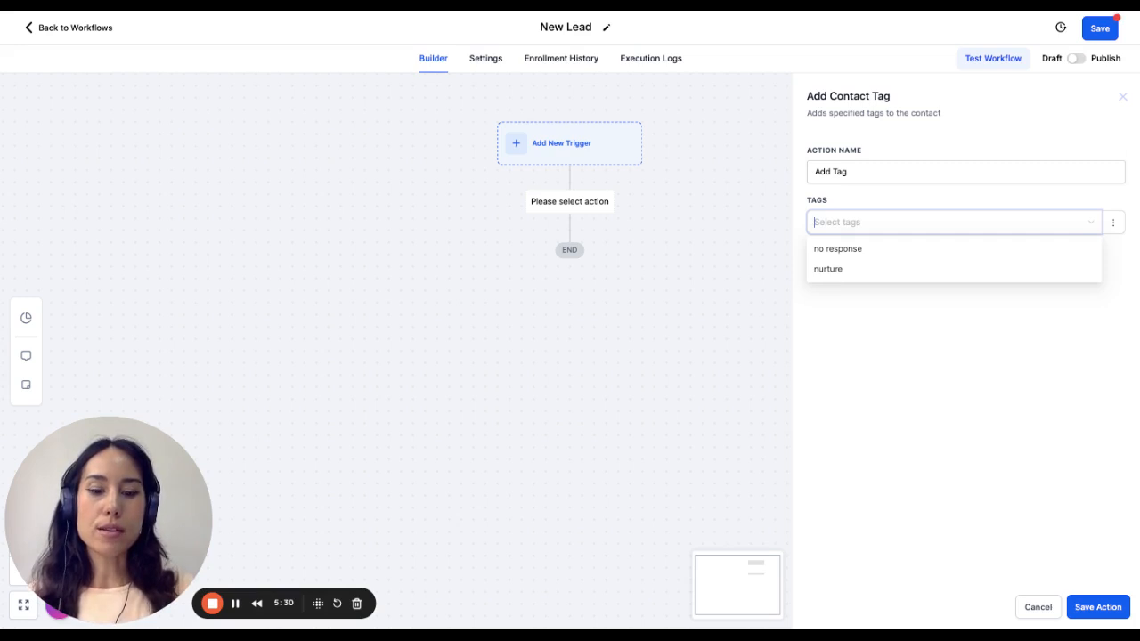
text(FB)
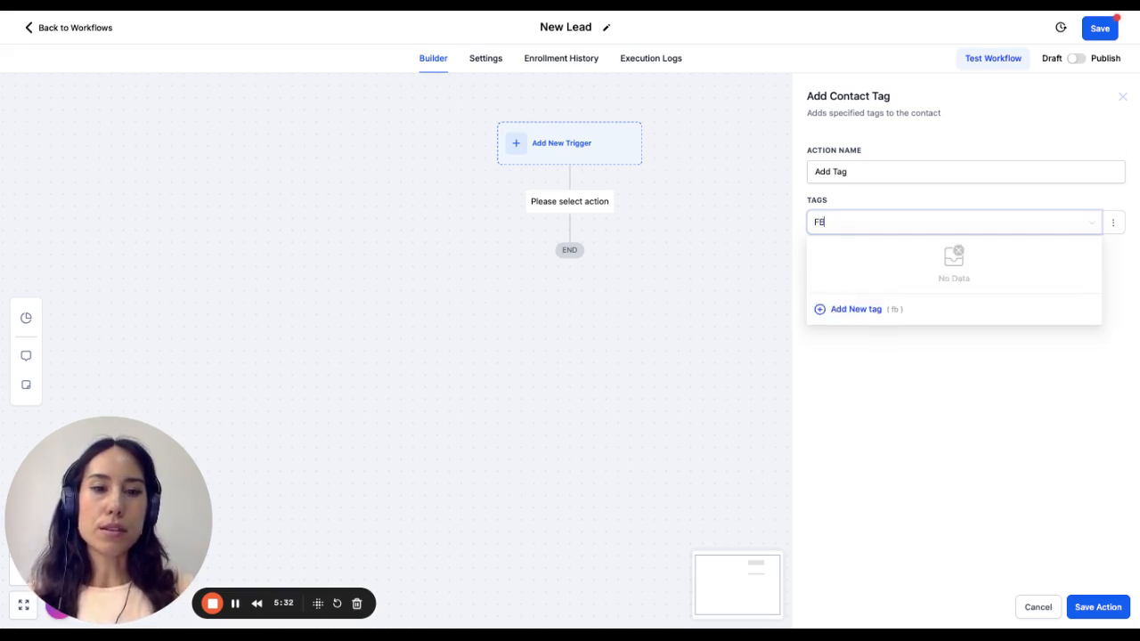
text( Nov)
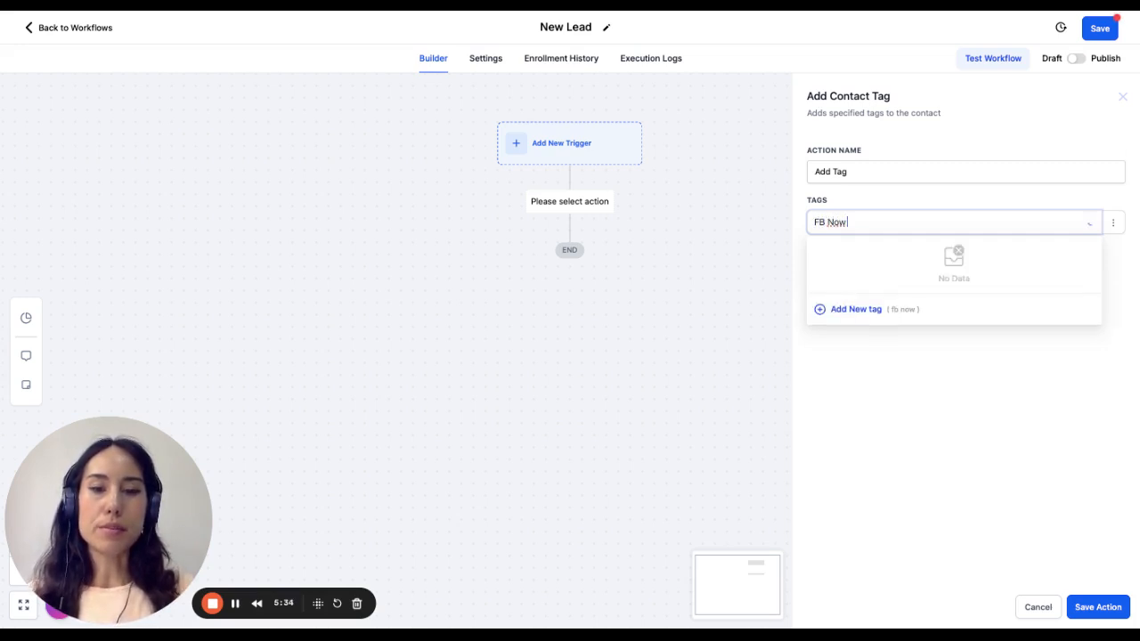
text( 24)
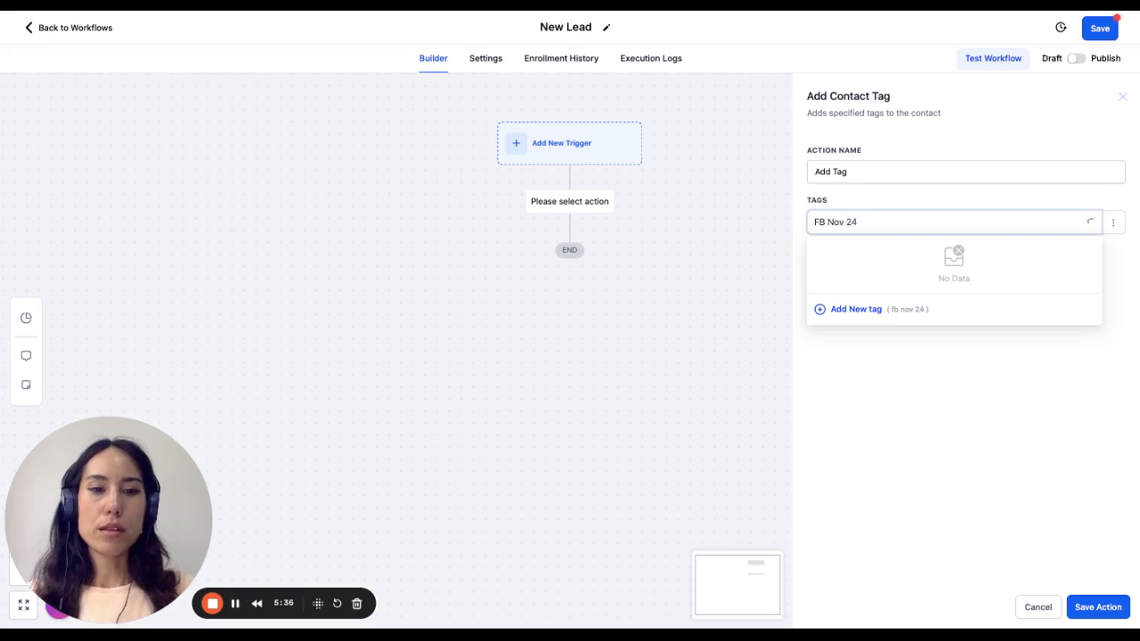
click(821, 312)
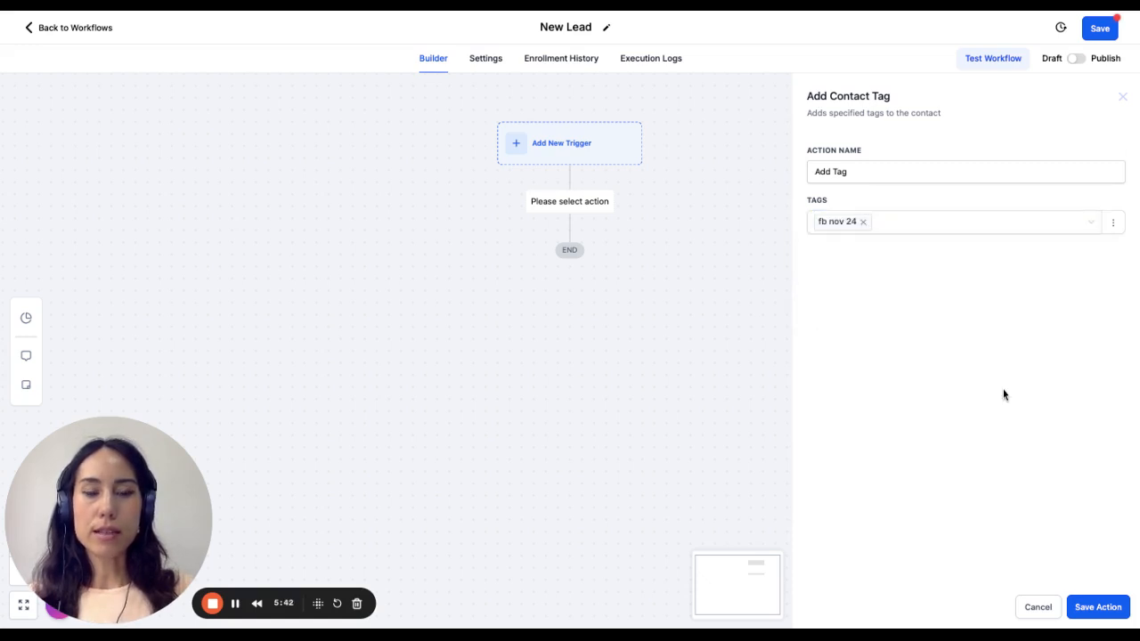
click(1099, 607)
- Rename the tag action as "Add Tag - FB Nov 24" and save it
click(550, 283)
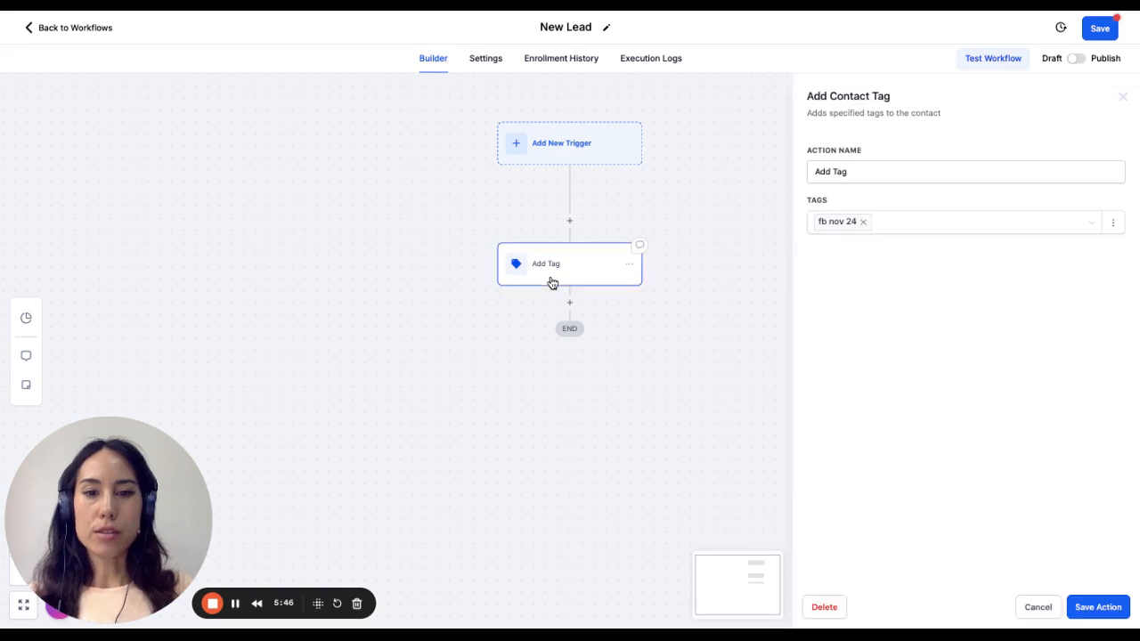
click(863, 175)
text(- Ne)
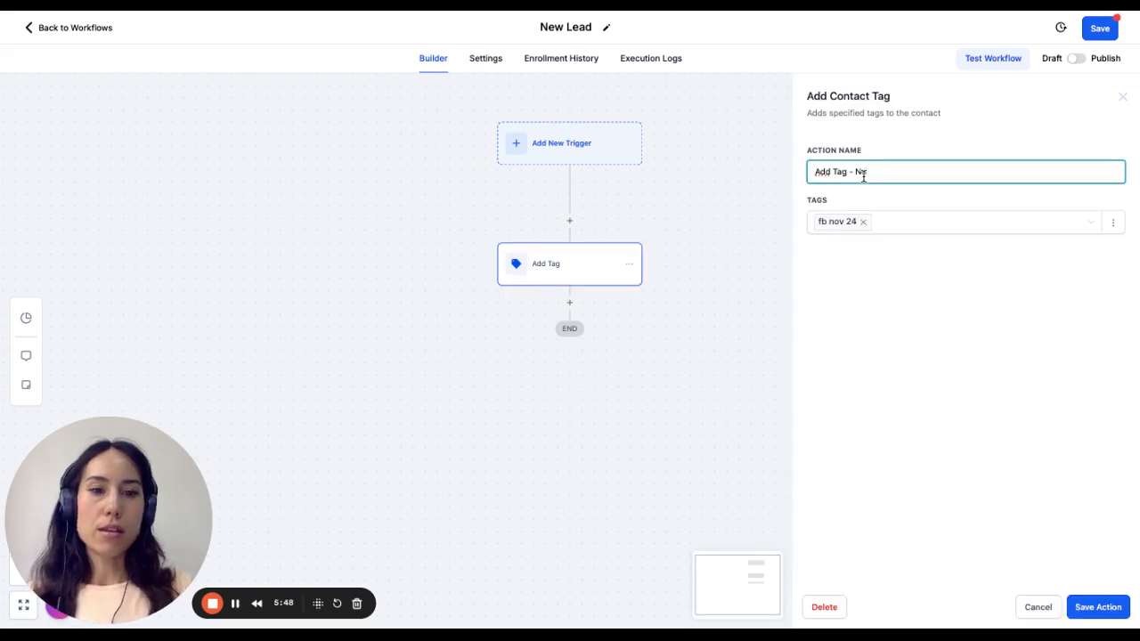
key(BackSpace)
key(BackSpace)
text(FB Nov )
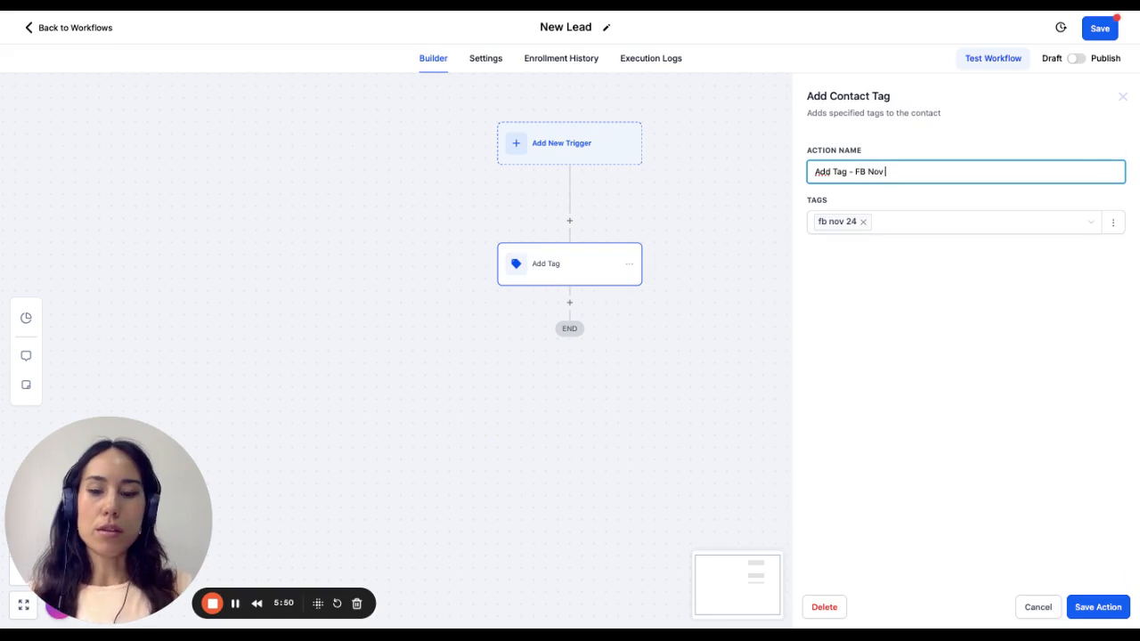
text(24)
click(1097, 605)
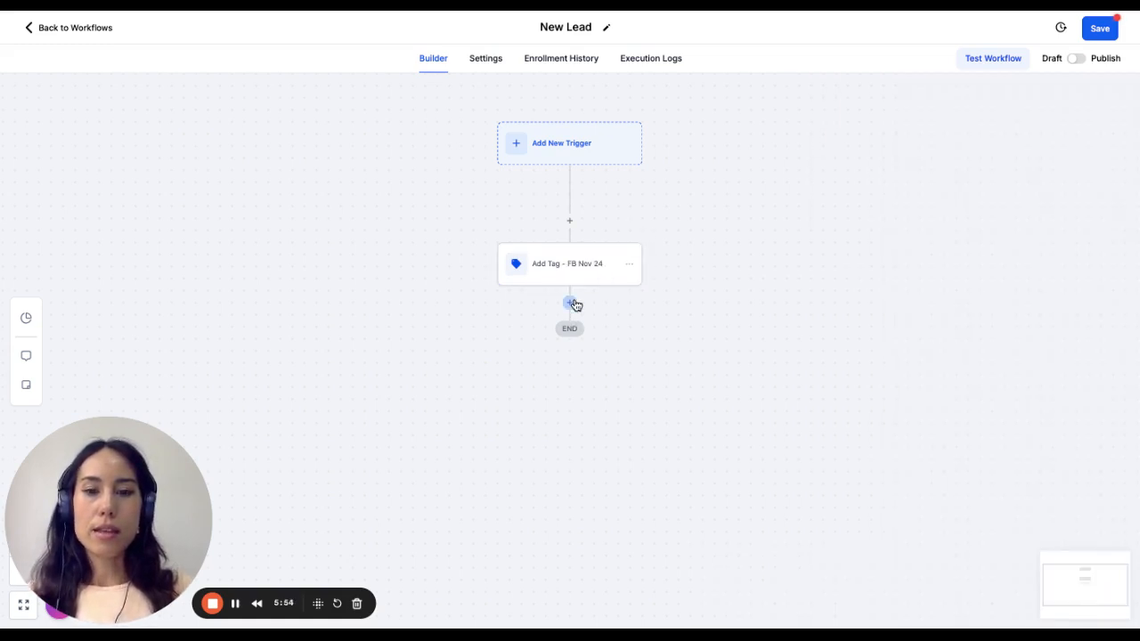
- Add an Assign To User action after the FB Nov 24 tag action, select the only listed user, and save it
click(570, 304)
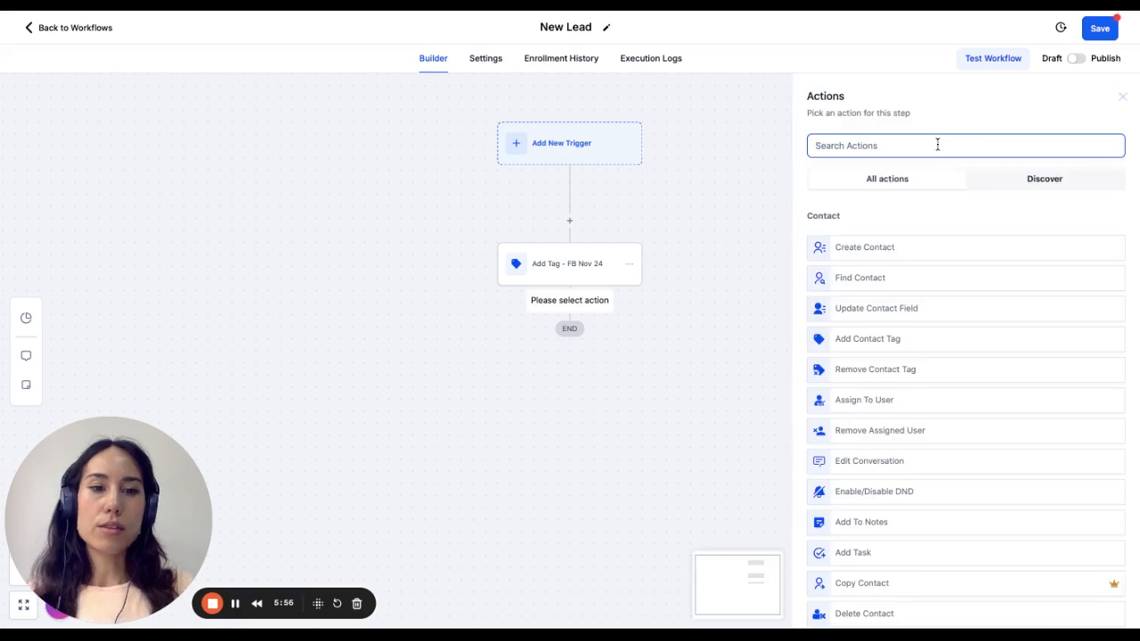
text(assign)
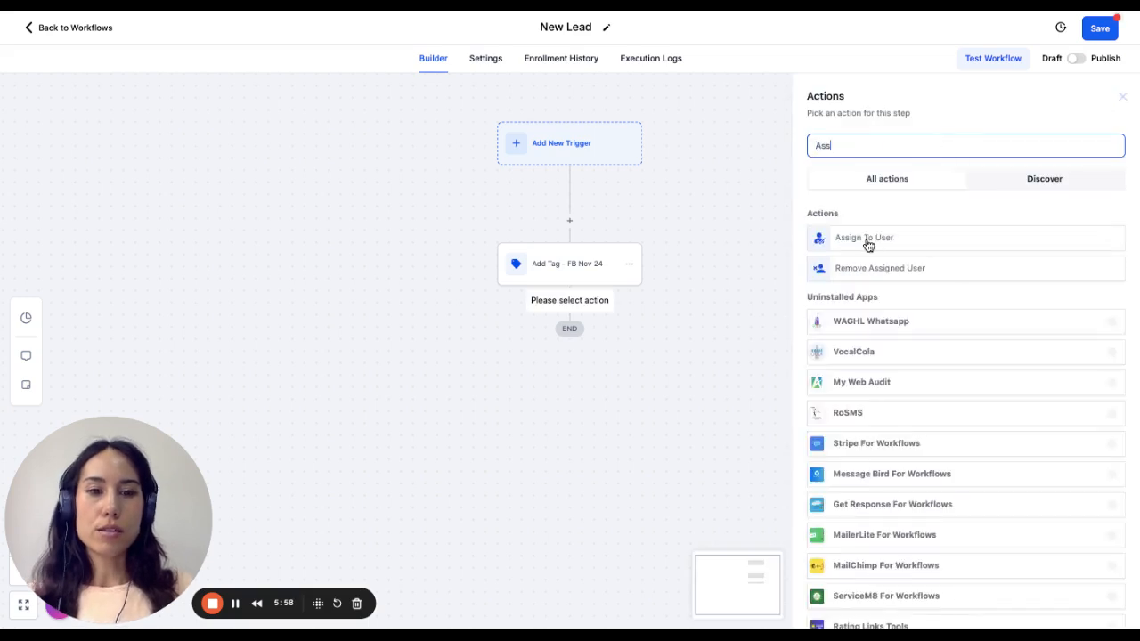
click(867, 240)
click(928, 242)
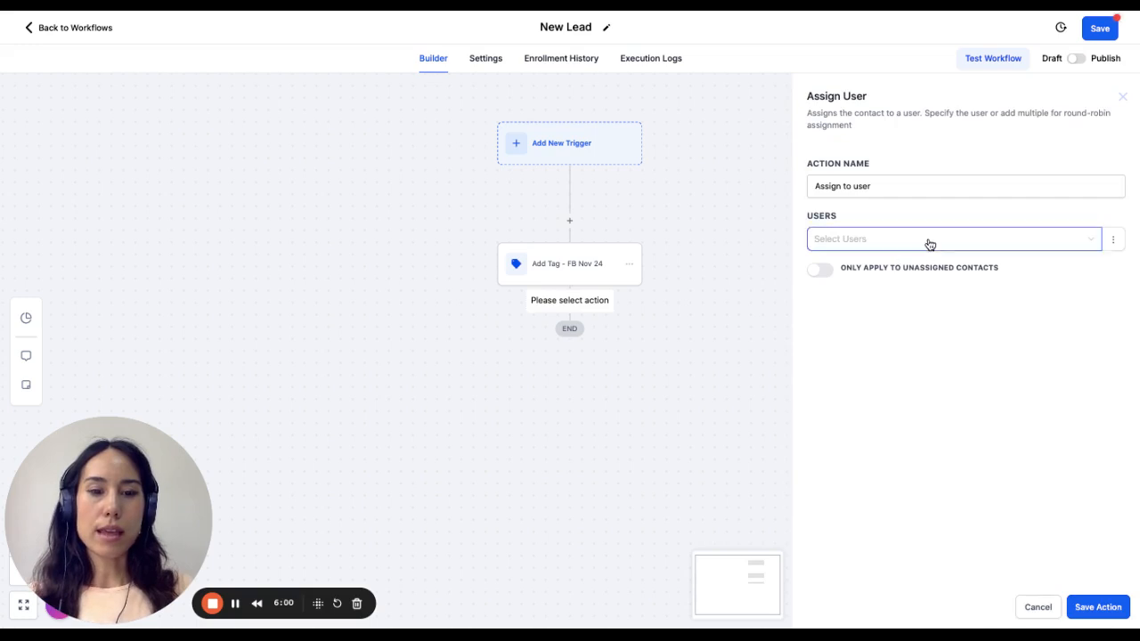
click(916, 267)
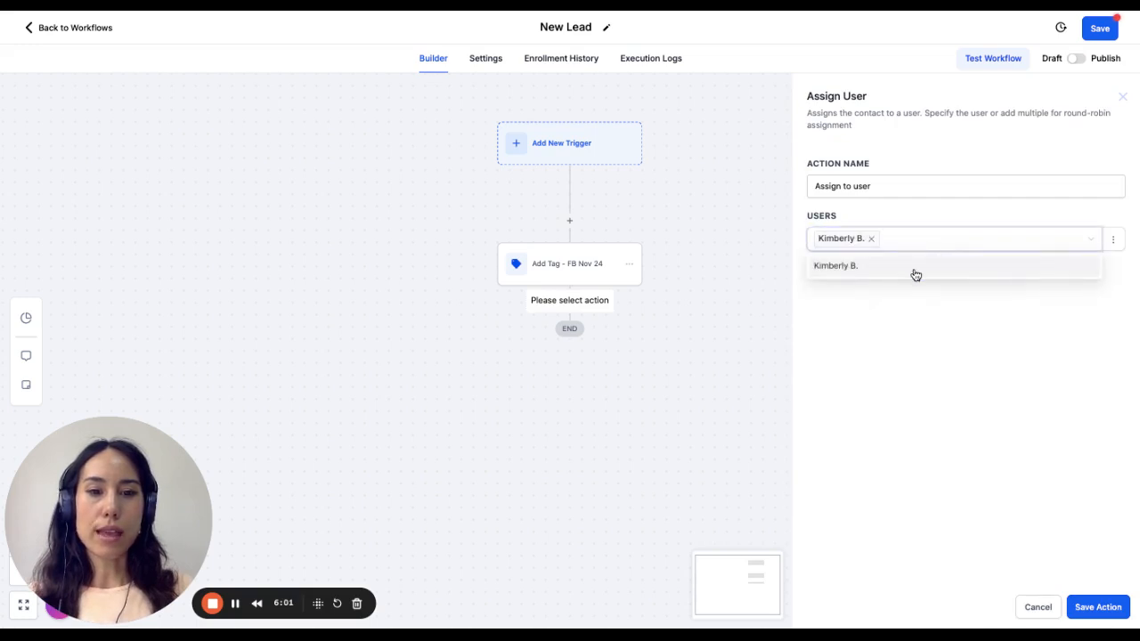
click(929, 400)
click(1096, 603)
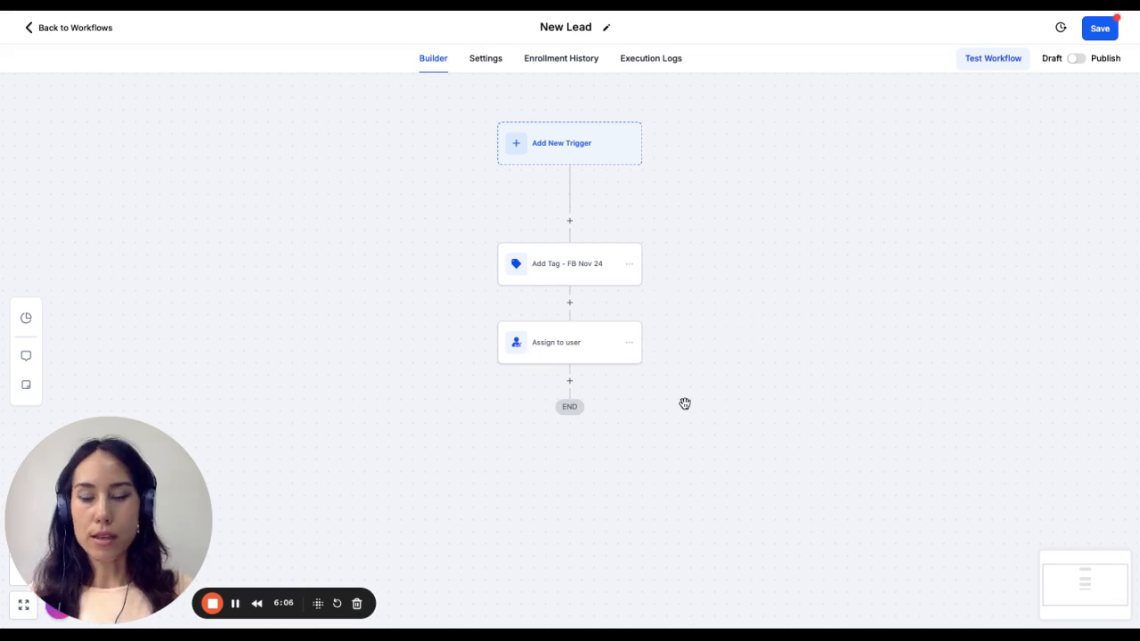
- Add a Send Internal Notification action after the Assign to user action and set its type to Notification
scroll(685, 407, down, 1)
scroll(685, 407, right, 1)
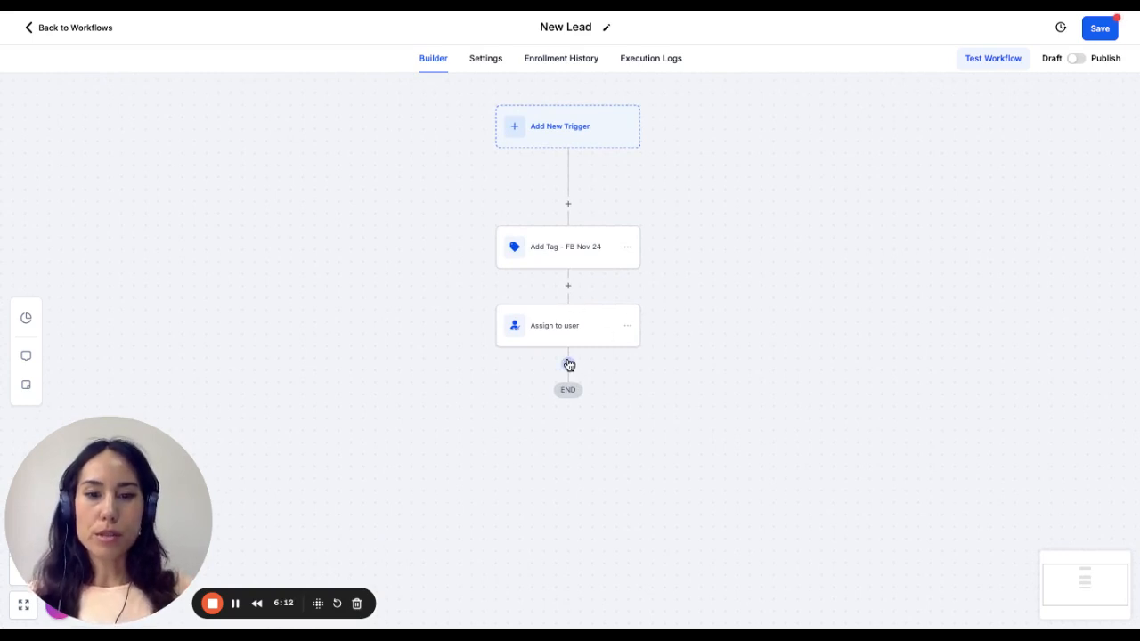
click(568, 365)
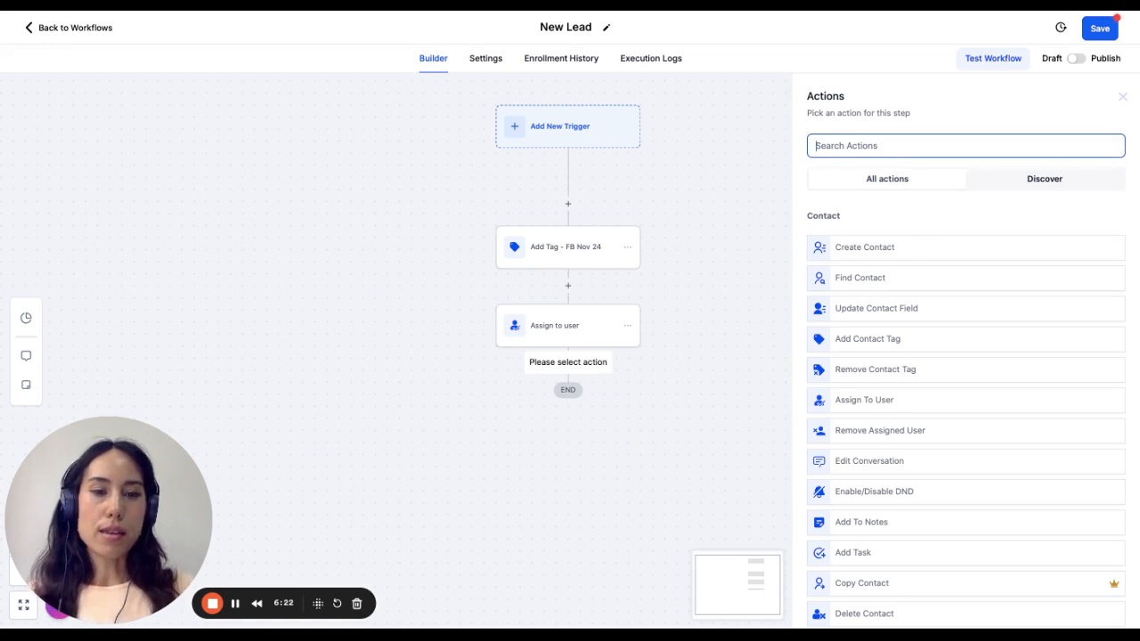
text(not)
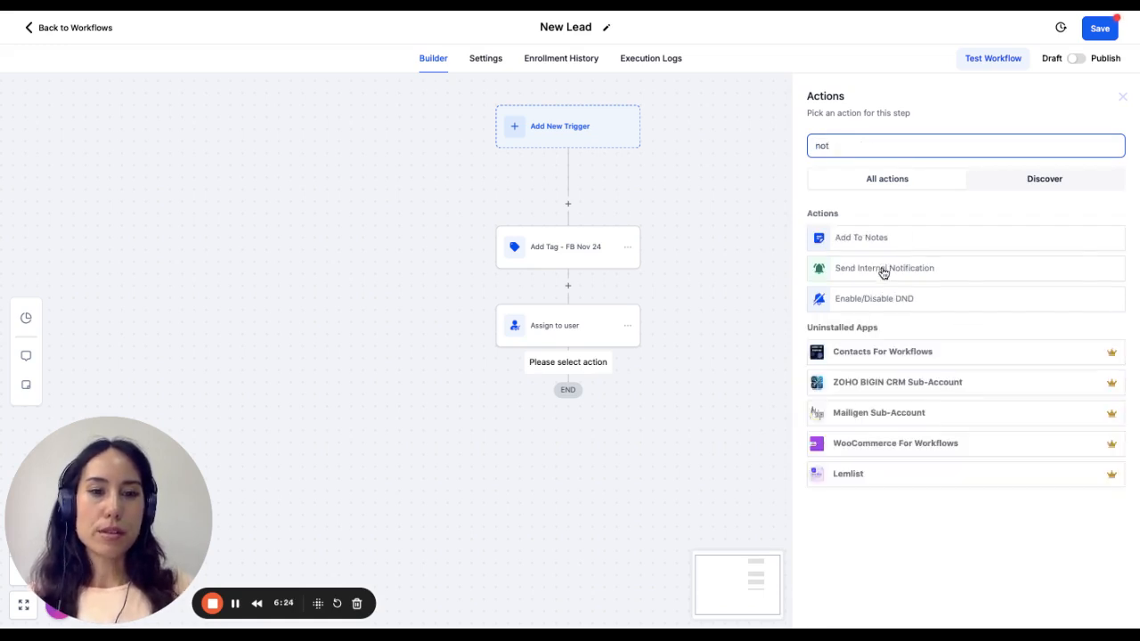
click(883, 272)
click(916, 221)
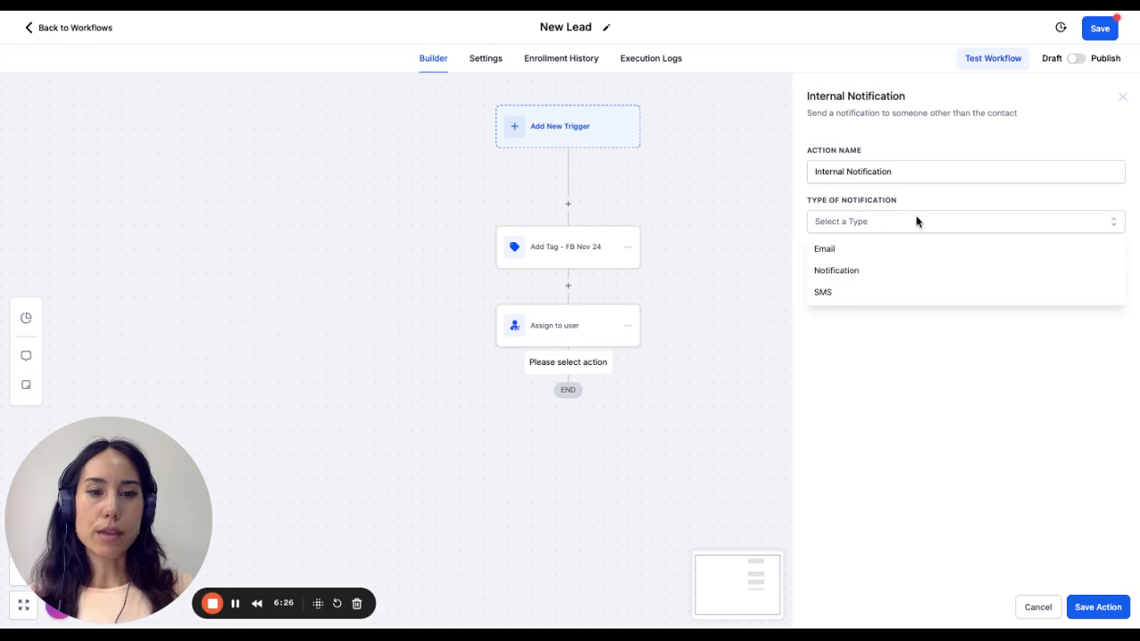
click(890, 271)
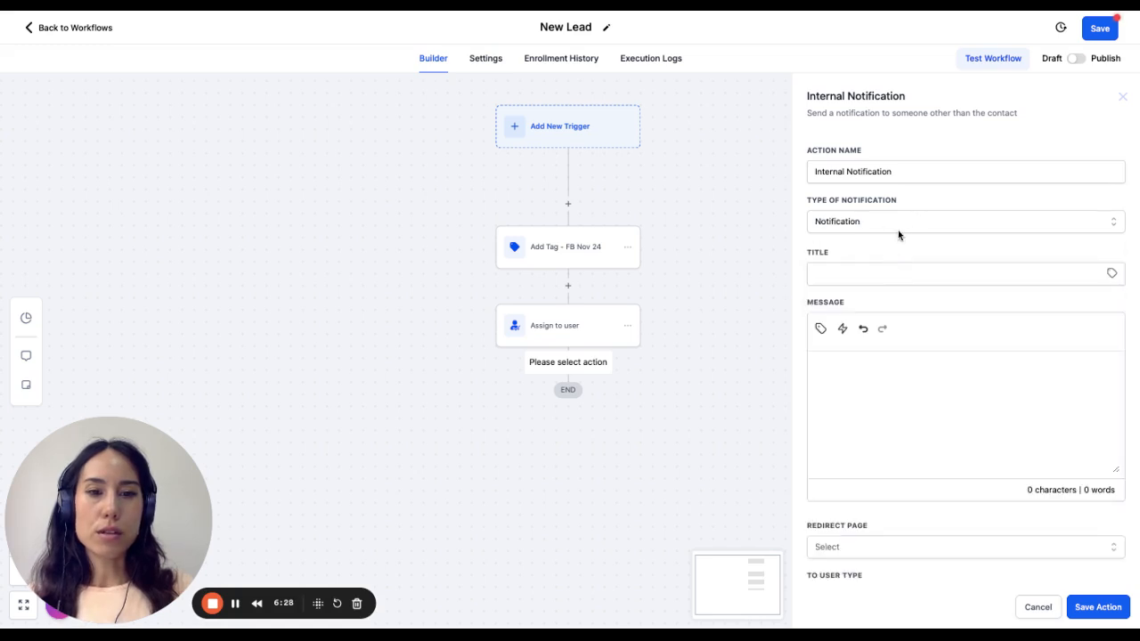
click(898, 228)
click(898, 226)
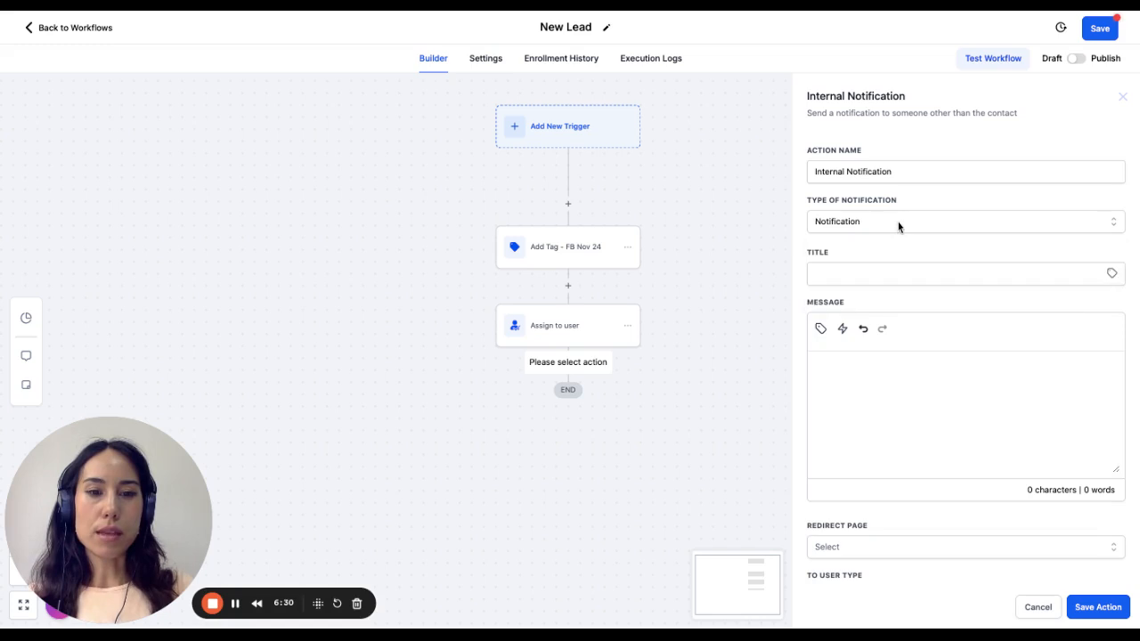
- Title the internal notification "New Lead" and enter "Hey new lead" as its message
click(881, 277)
text(Appoint)
key(BackSpace)
key(BackSpace)
key(BackSpace)
key(BackSpace)
key(BackSpace)
key(BackSpace)
key(BackSpace)
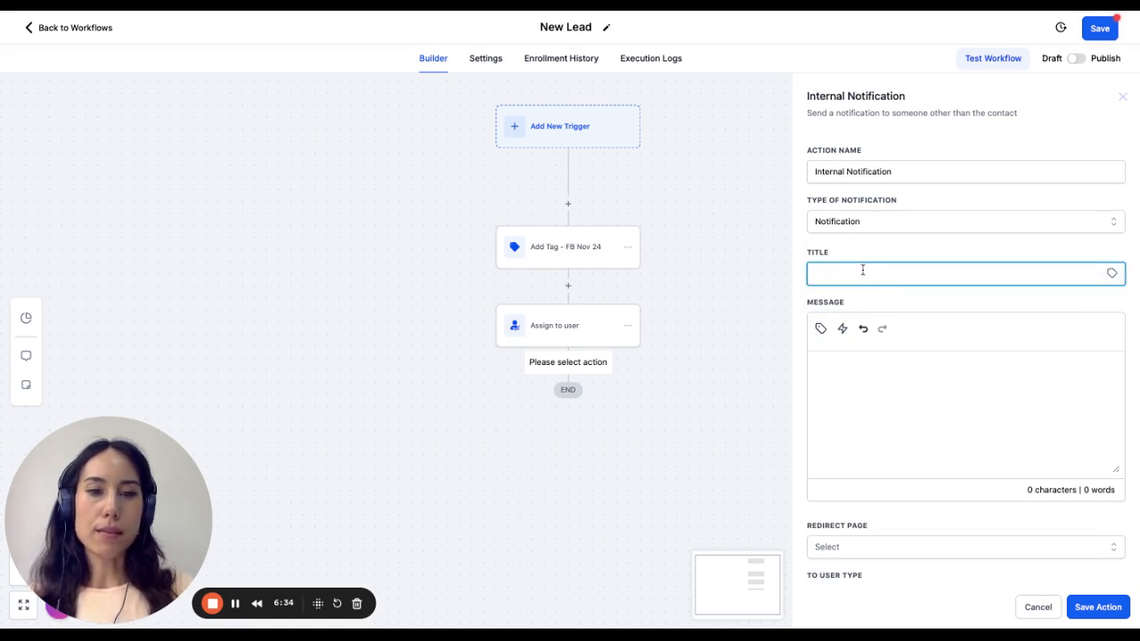
text(New Lead)
click(867, 345)
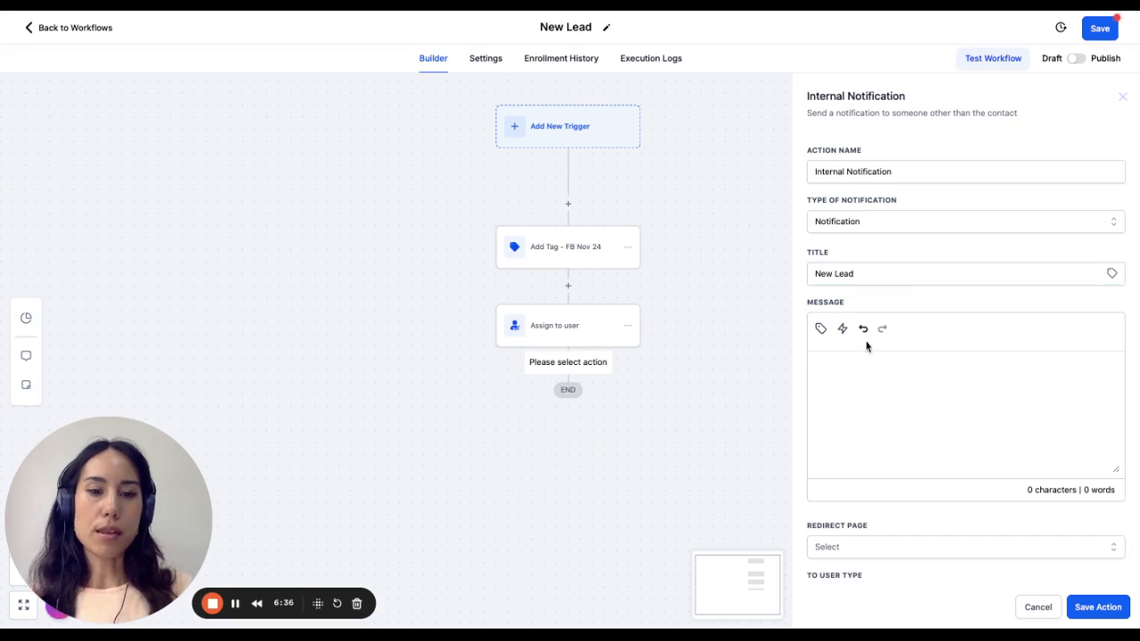
click(858, 415)
text(Hey)
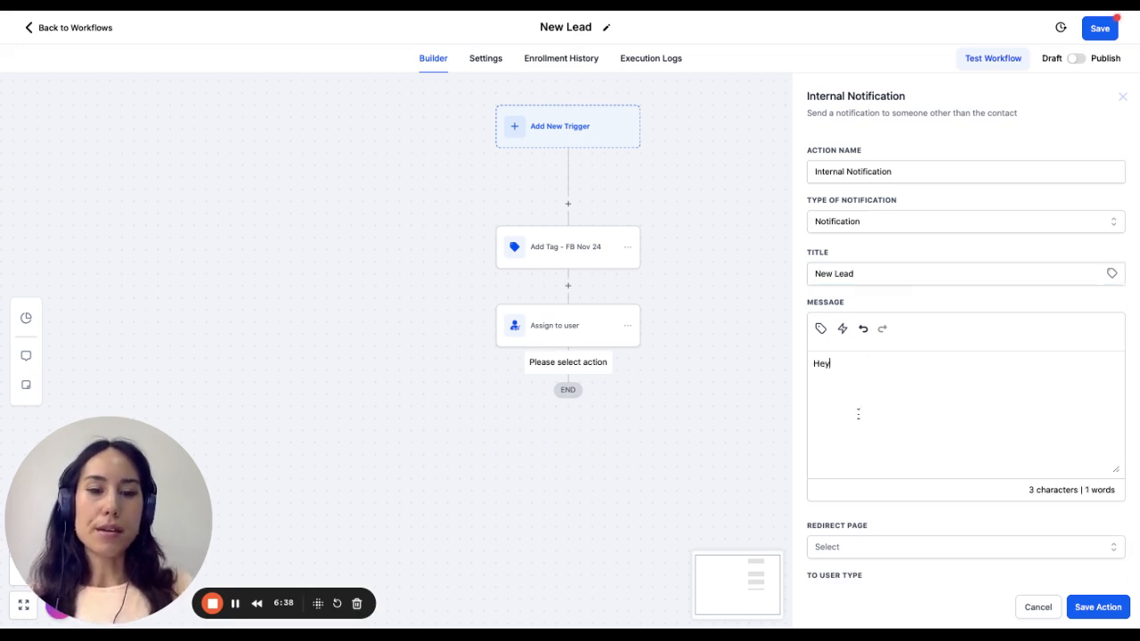
text( new lead)
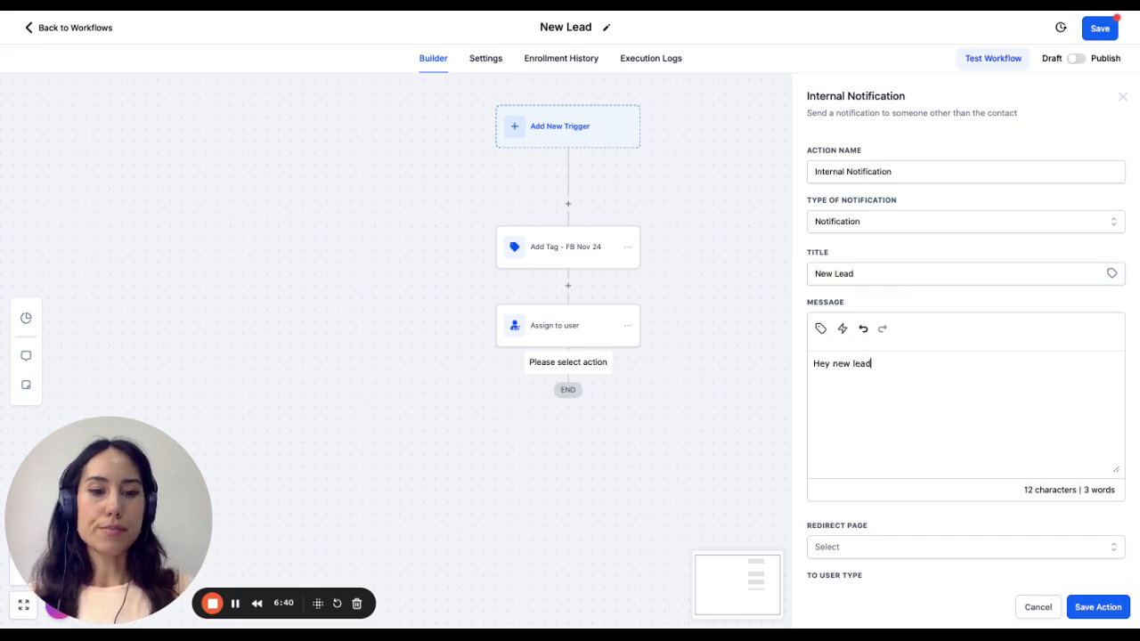
- Set the notification's redirect page to Opportunity and its recipient to User assigned to the contact, and save the action
click(903, 552)
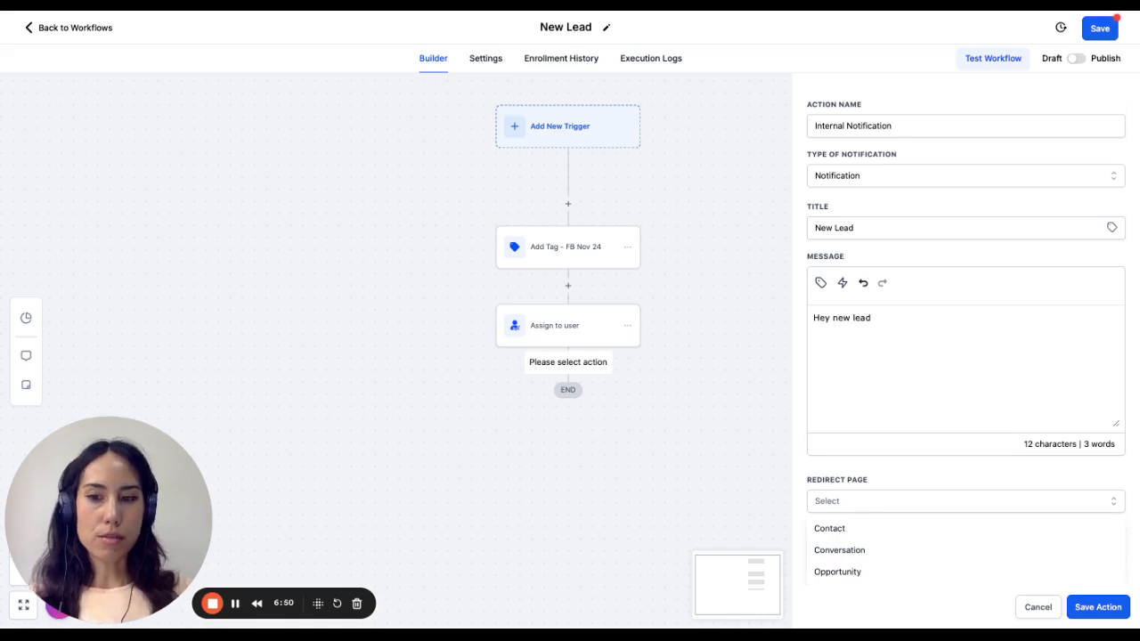
click(891, 572)
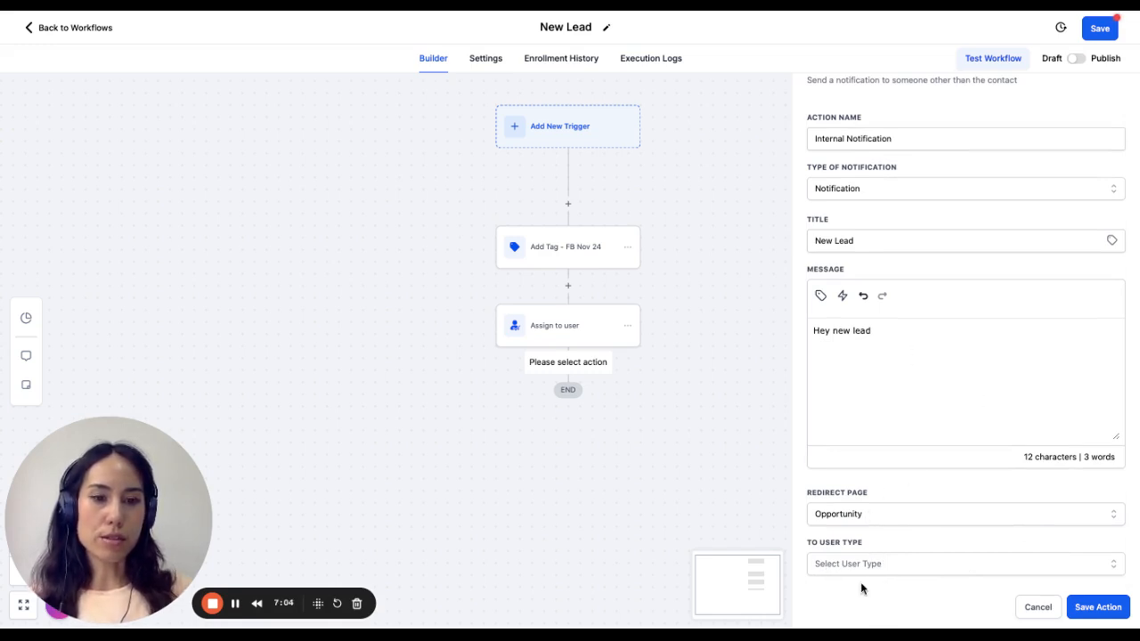
click(1113, 615)
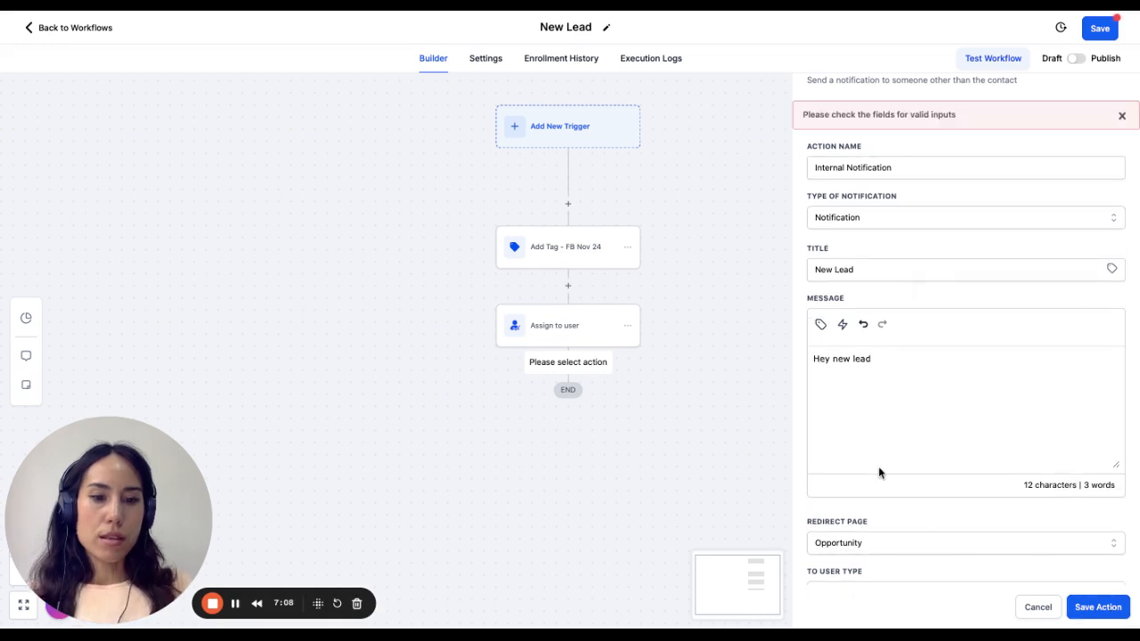
click(865, 545)
click(863, 553)
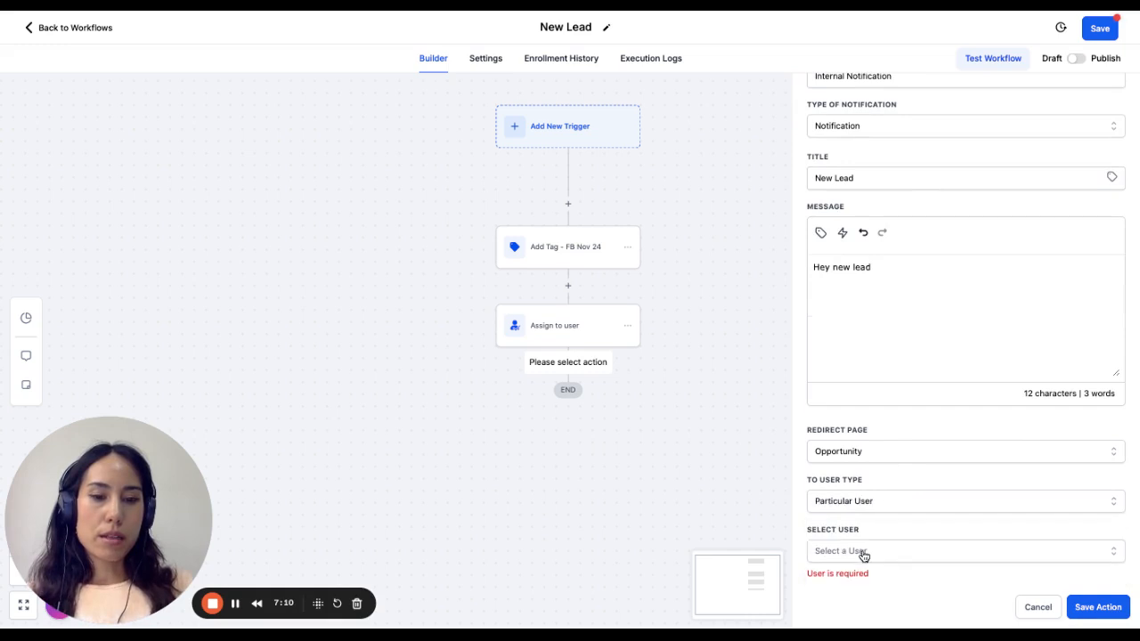
click(863, 505)
click(848, 531)
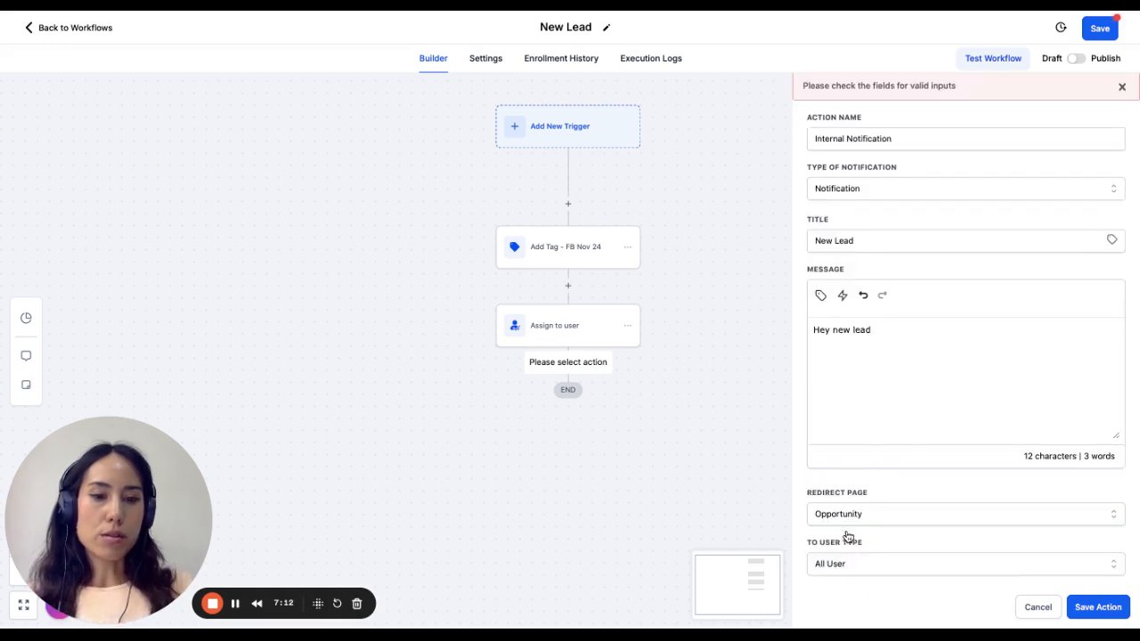
click(891, 567)
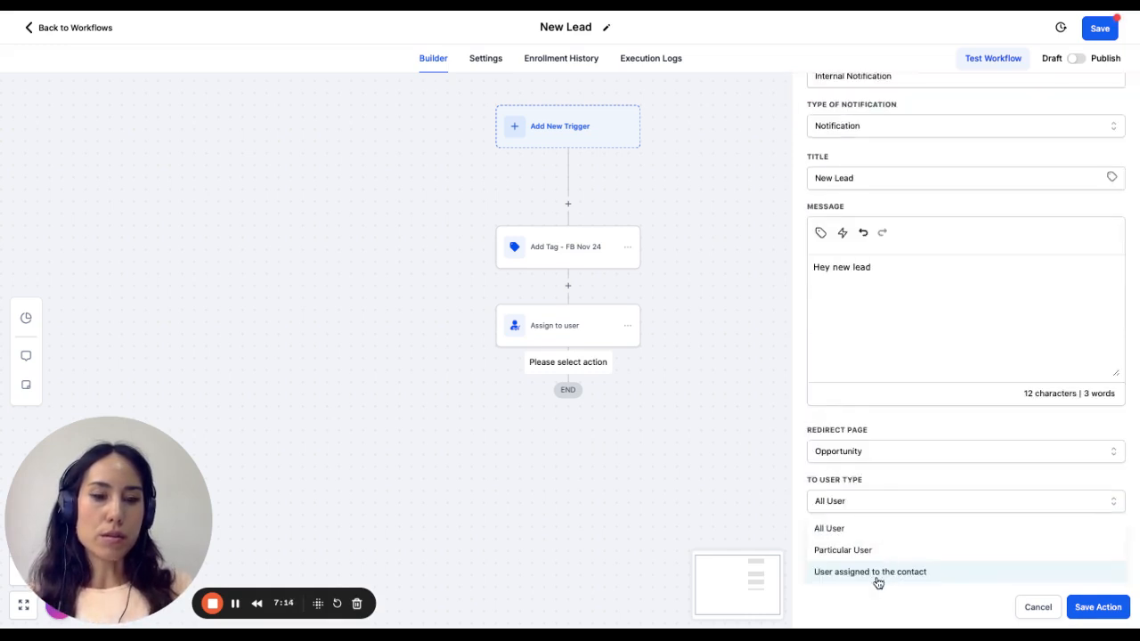
click(877, 573)
click(1098, 607)
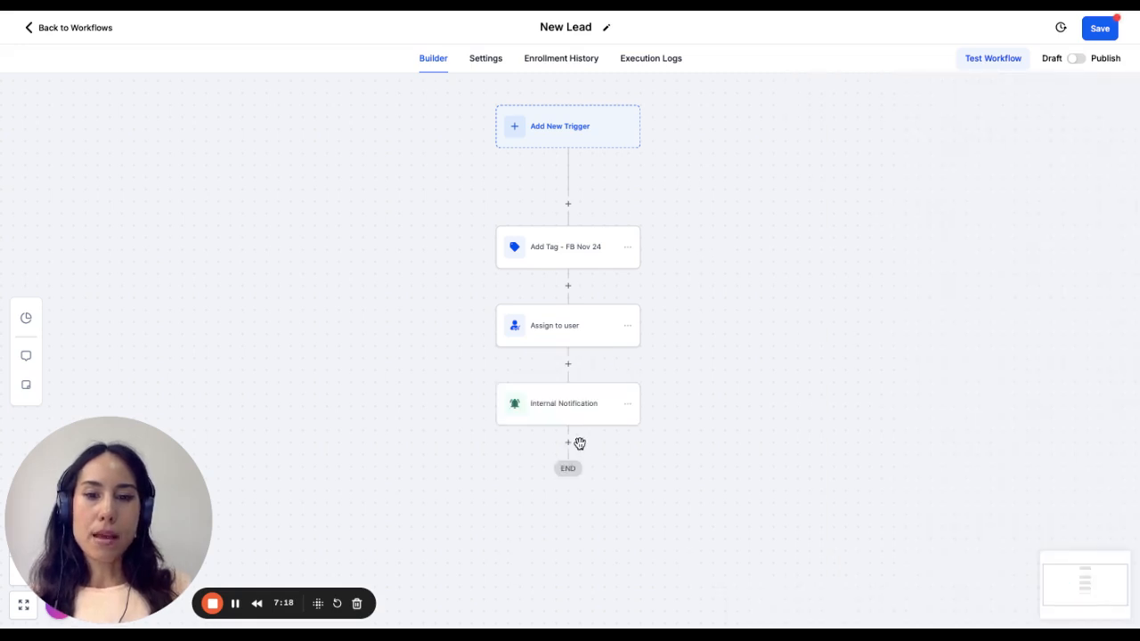
- Add a Create/Update Opportunity action after the Internal Notification action
click(568, 442)
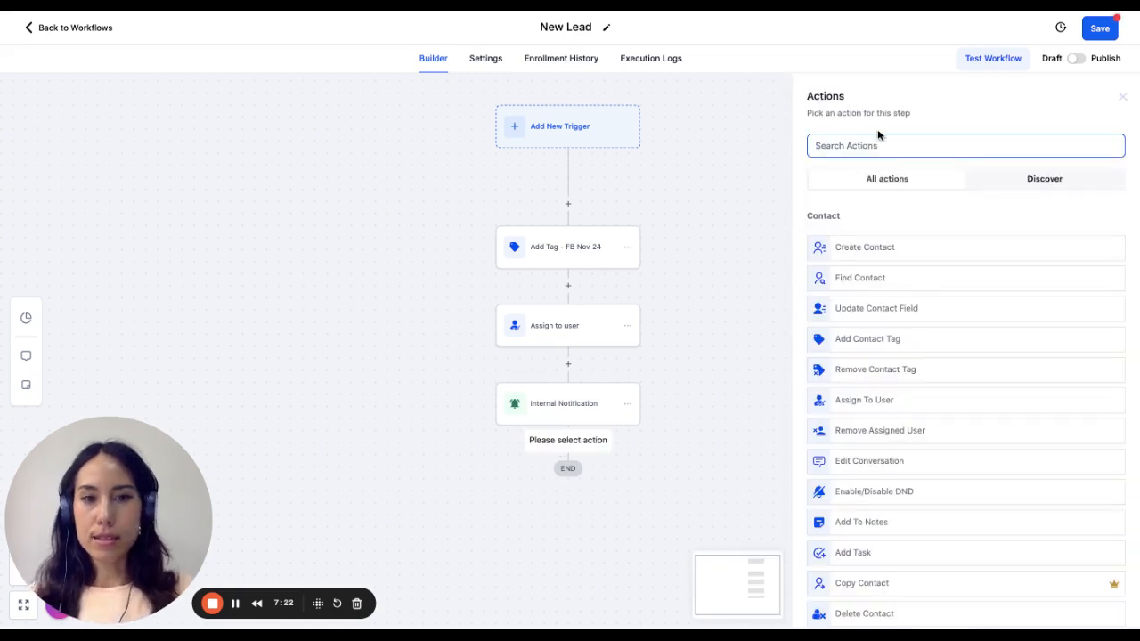
text(cre)
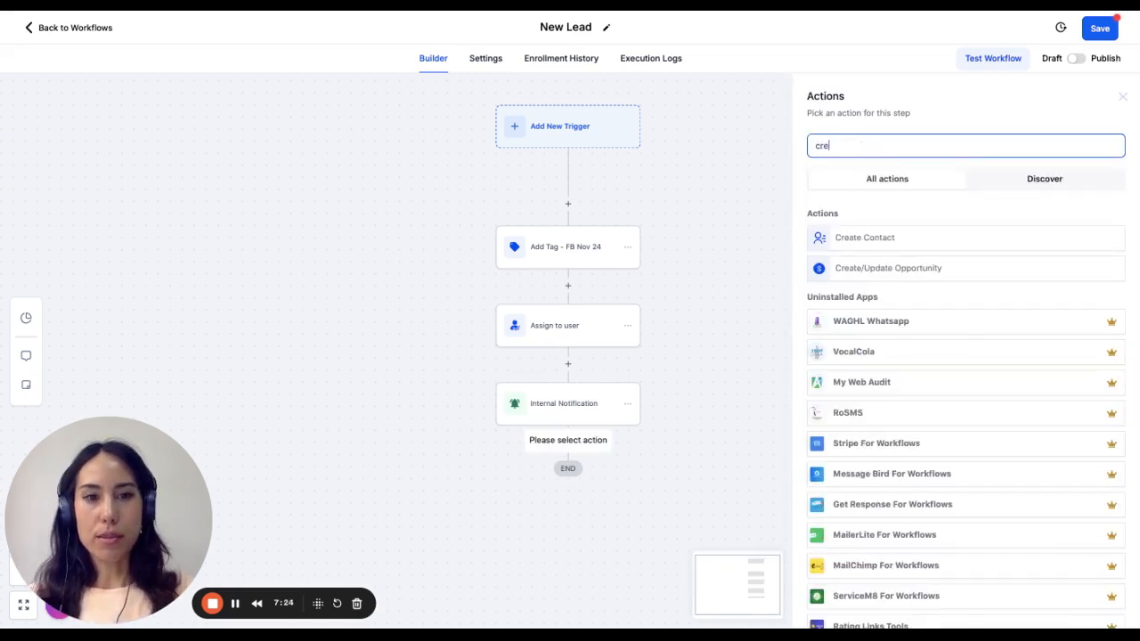
text(ate)
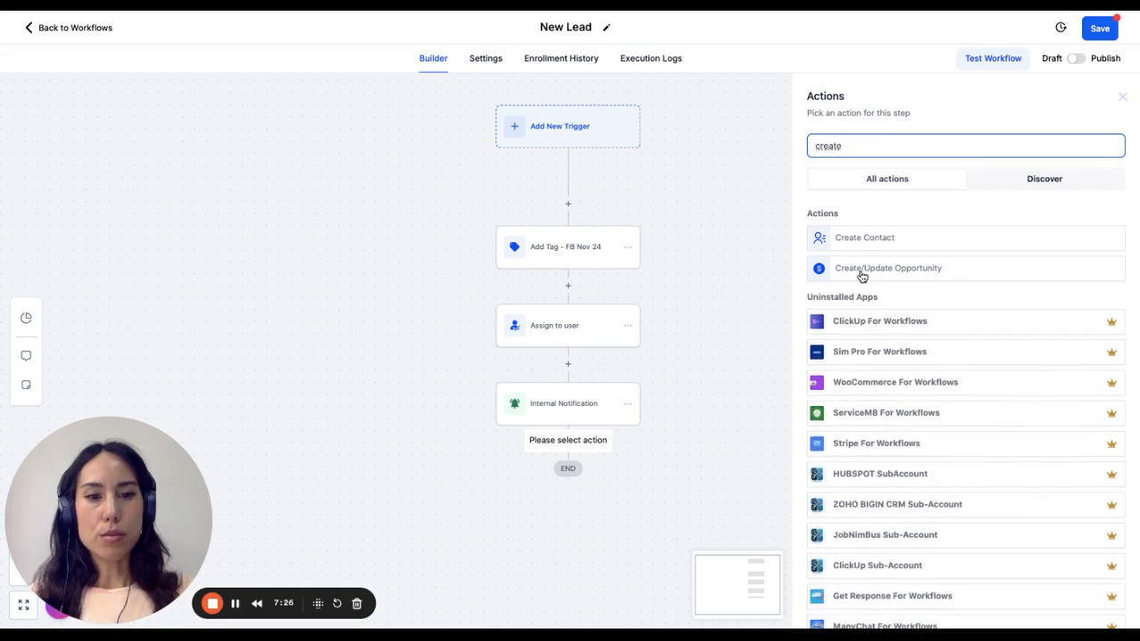
click(862, 270)
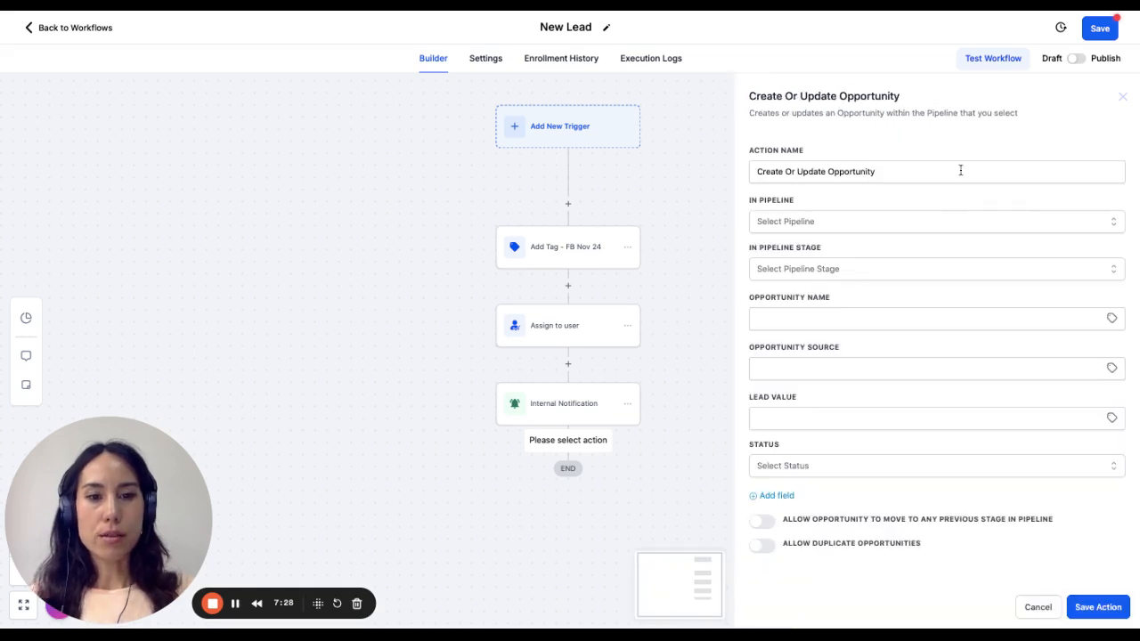
- Set the opportunity action's pipeline to "Test Pipleine" and its pipeline stage to "New Lead 🚀"
click(857, 223)
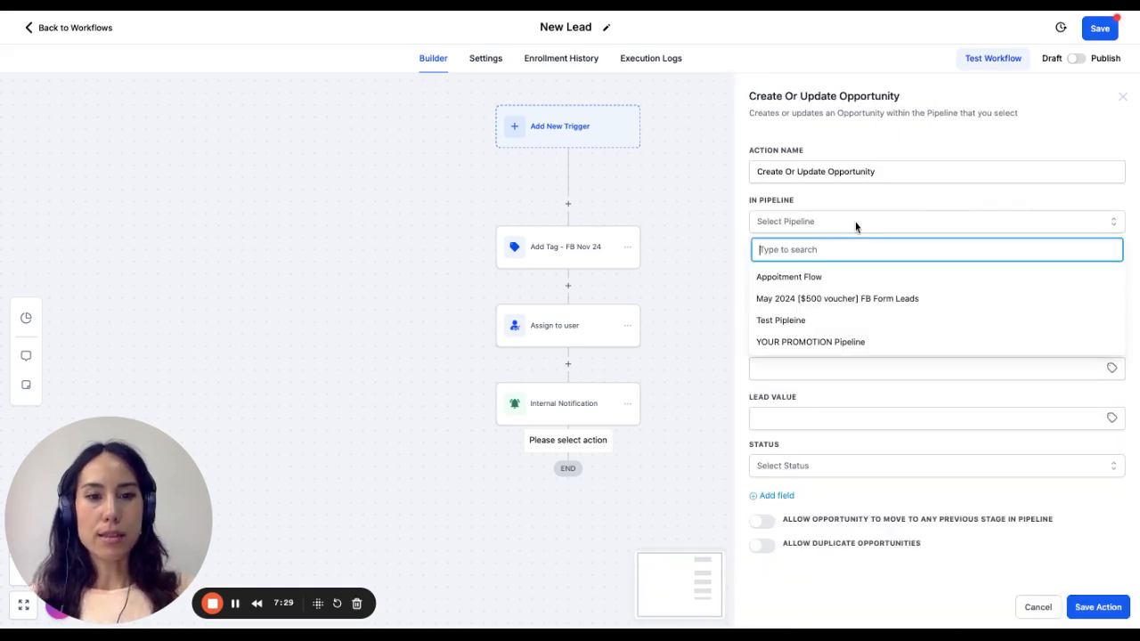
click(850, 320)
click(847, 271)
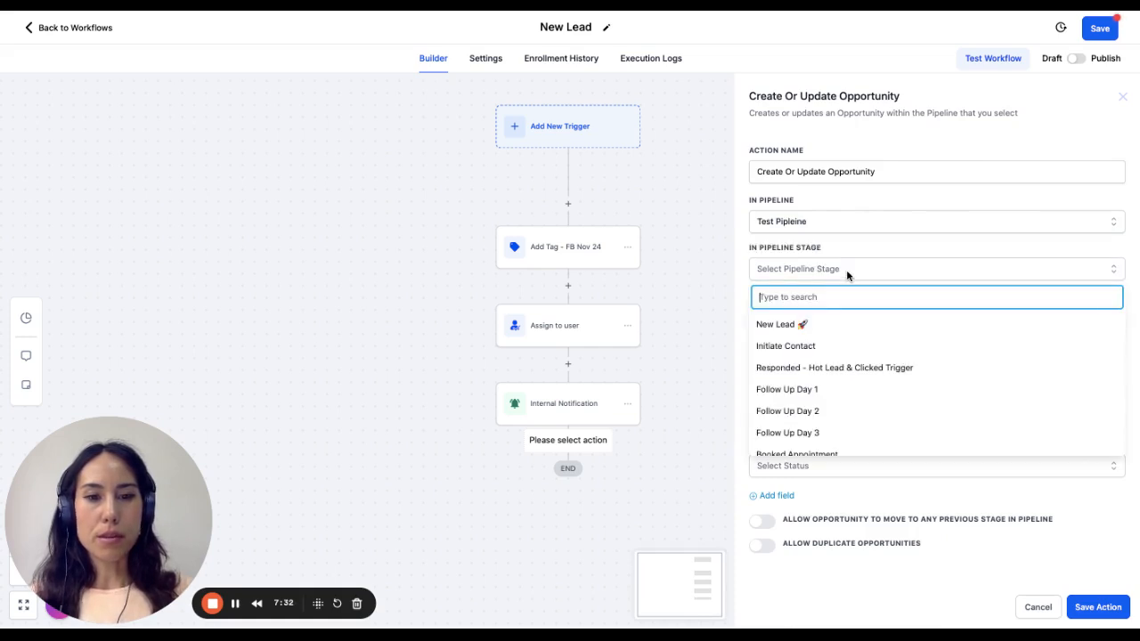
click(836, 327)
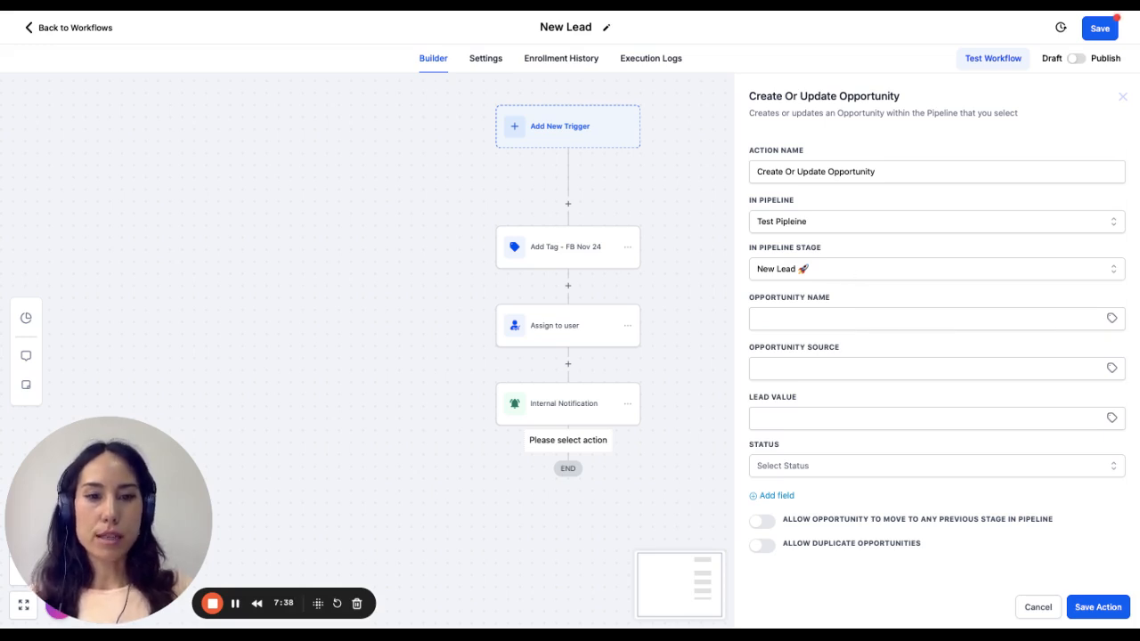
- Set the opportunity name to the contact's Full Name custom value
click(824, 324)
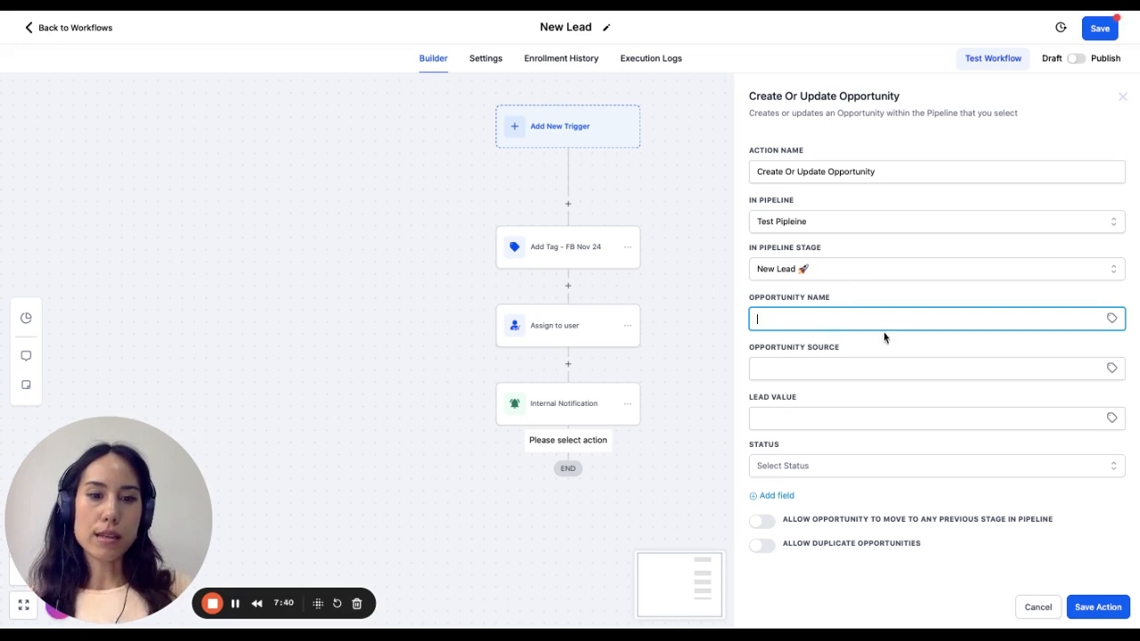
click(1113, 323)
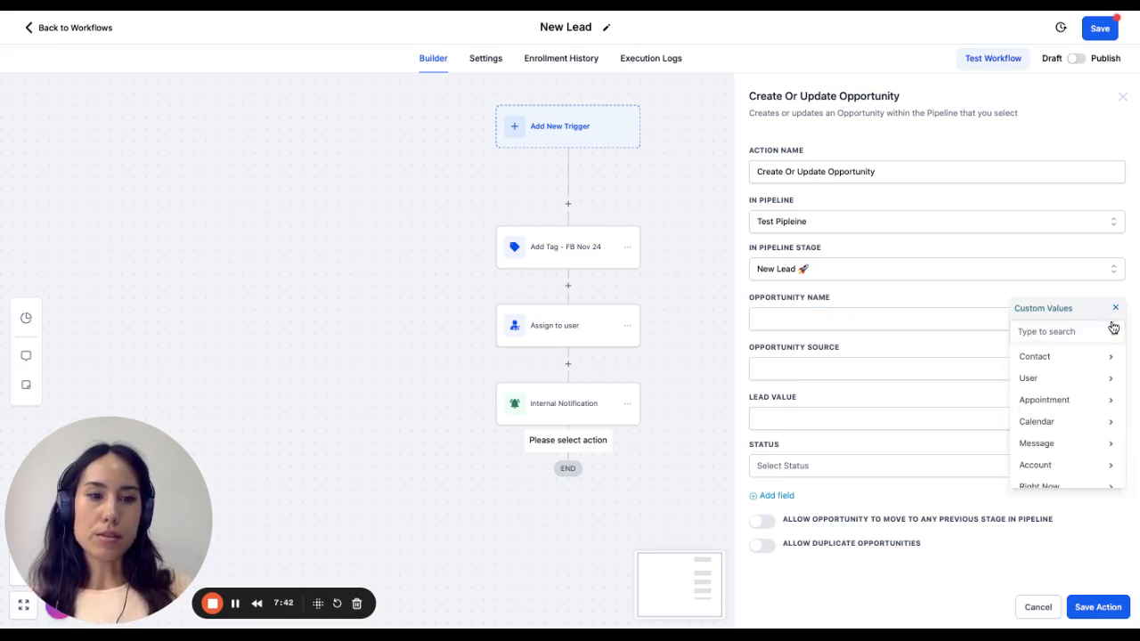
click(1062, 358)
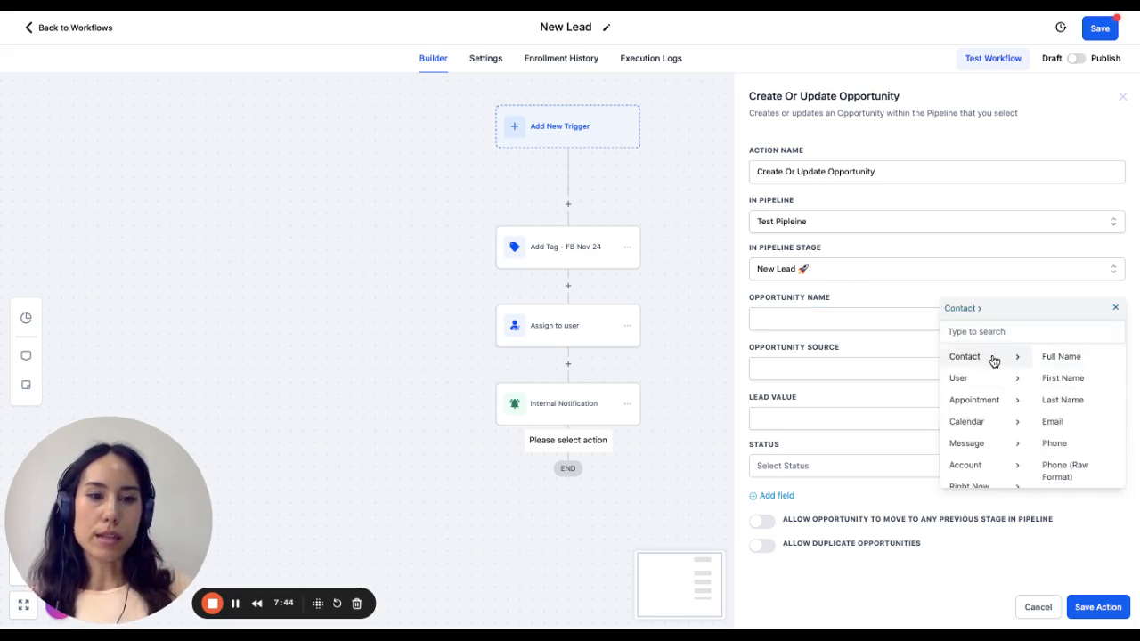
click(1068, 363)
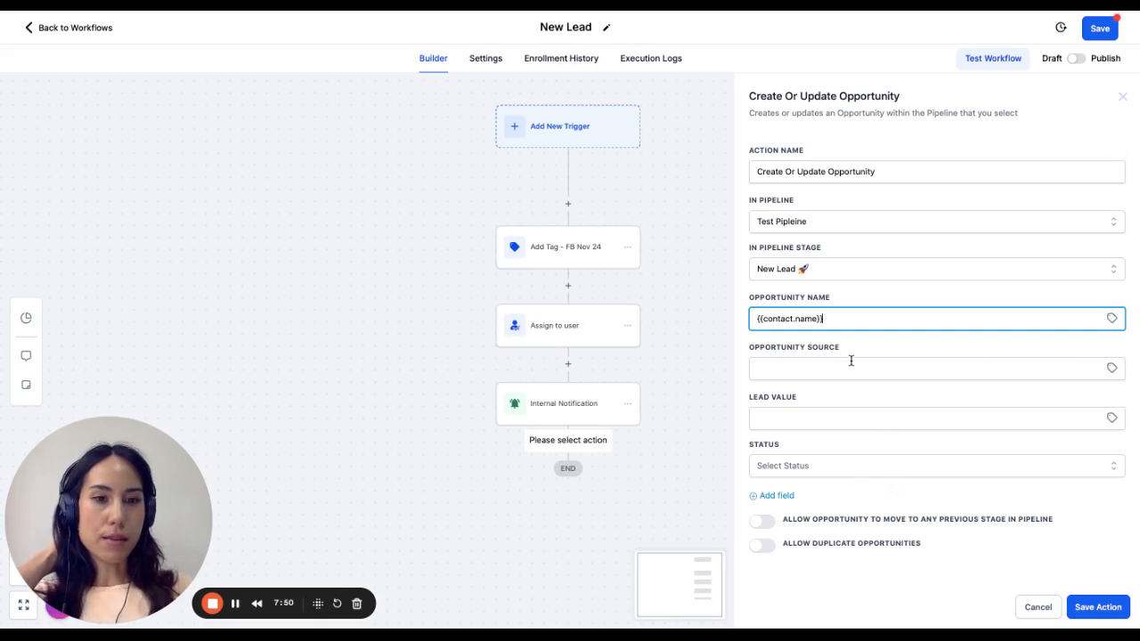
click(1111, 369)
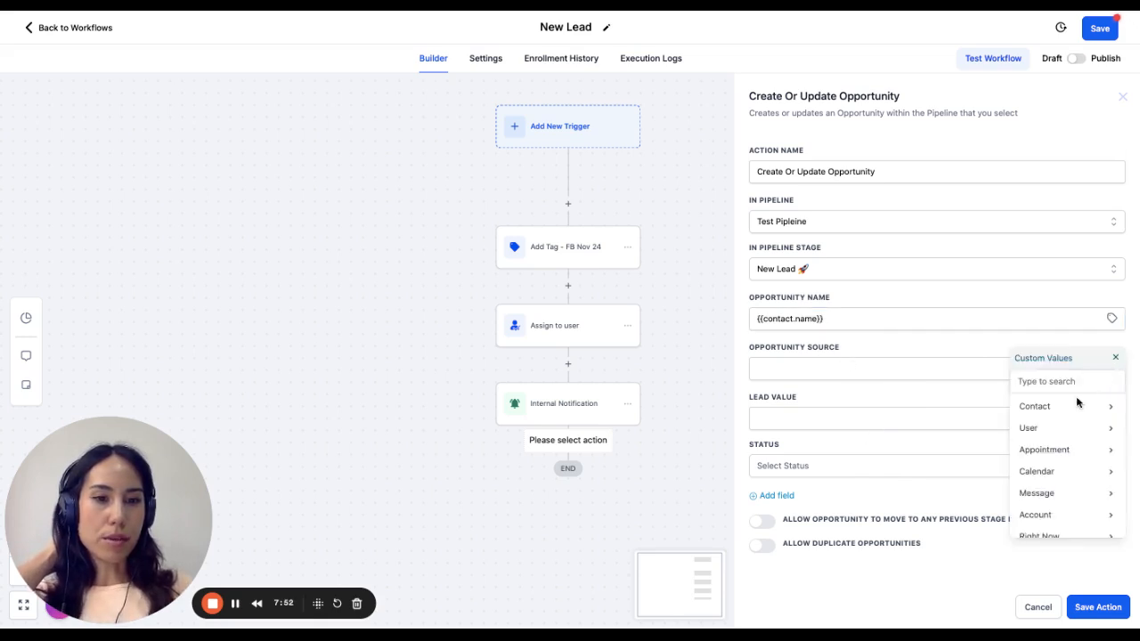
scroll(1044, 487, down, 2)
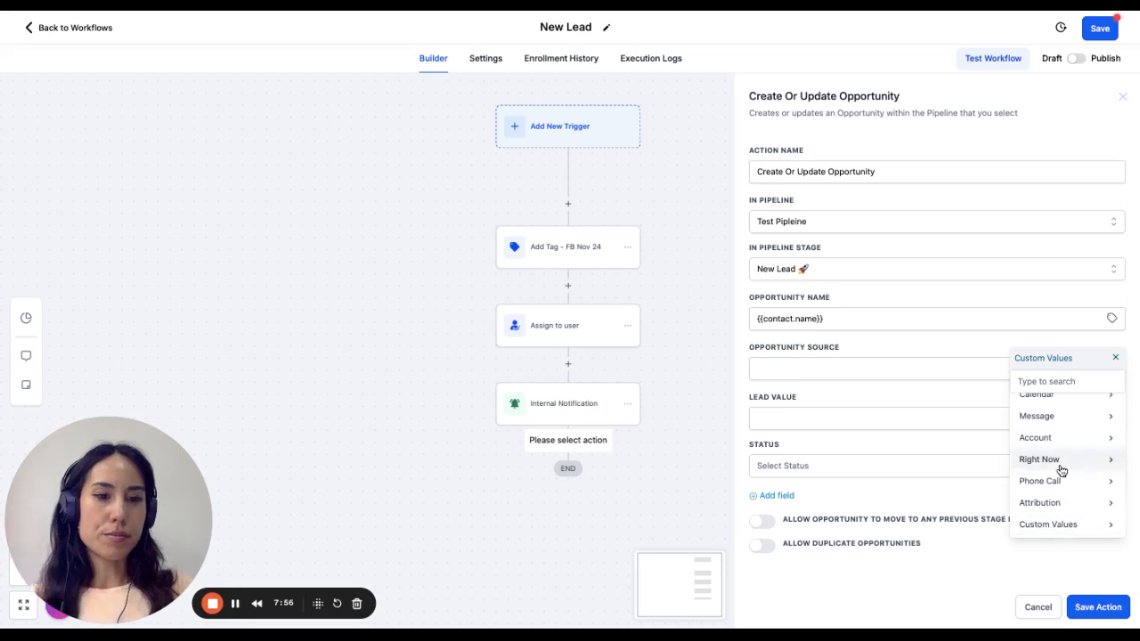
scroll(1062, 470, up, 1)
scroll(1062, 472, down, 1)
click(1062, 525)
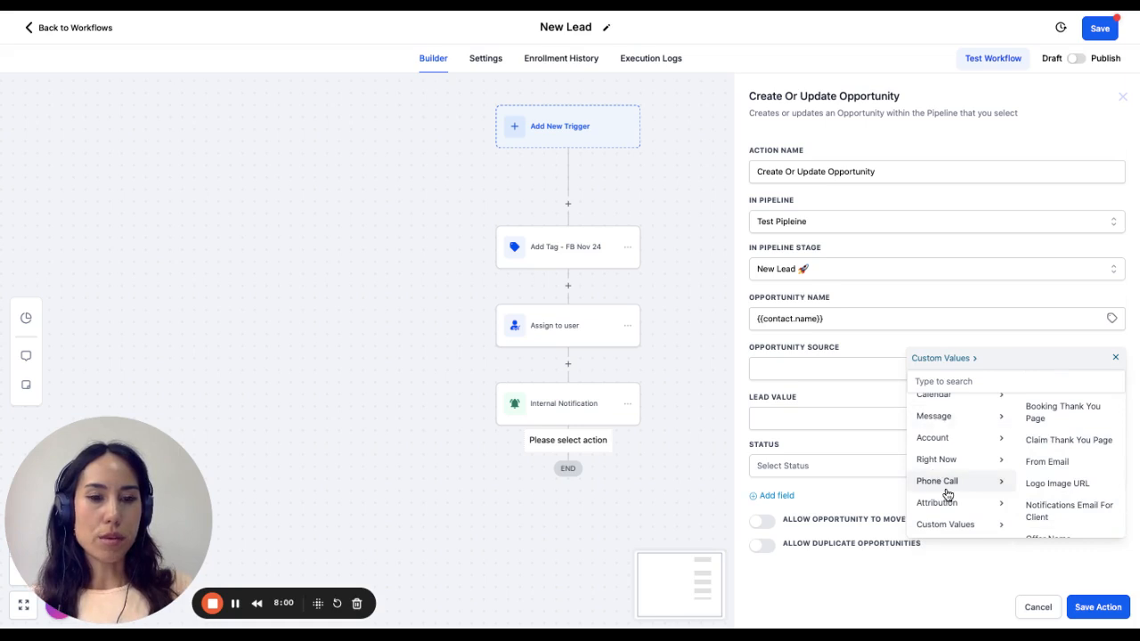
scroll(944, 486, up, 2)
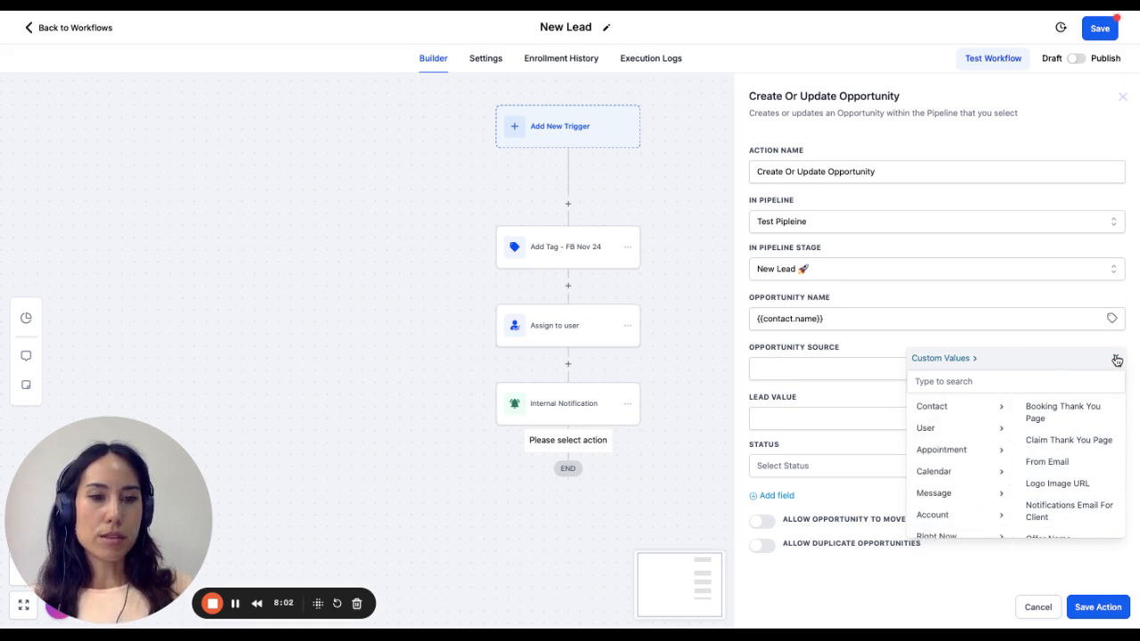
click(1115, 357)
click(859, 415)
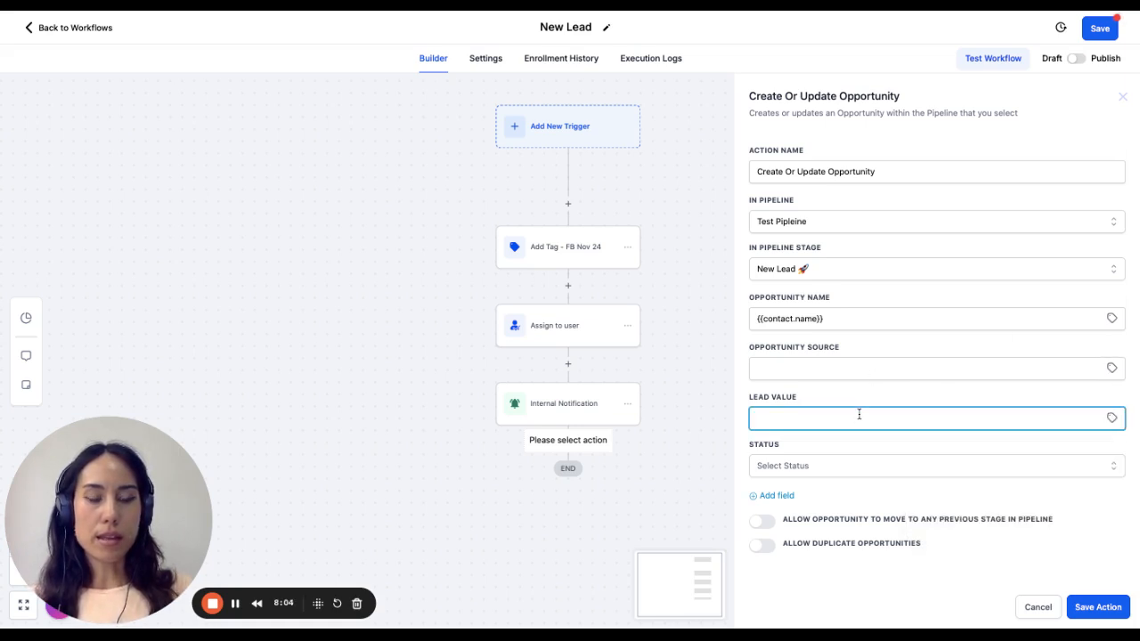
click(819, 401)
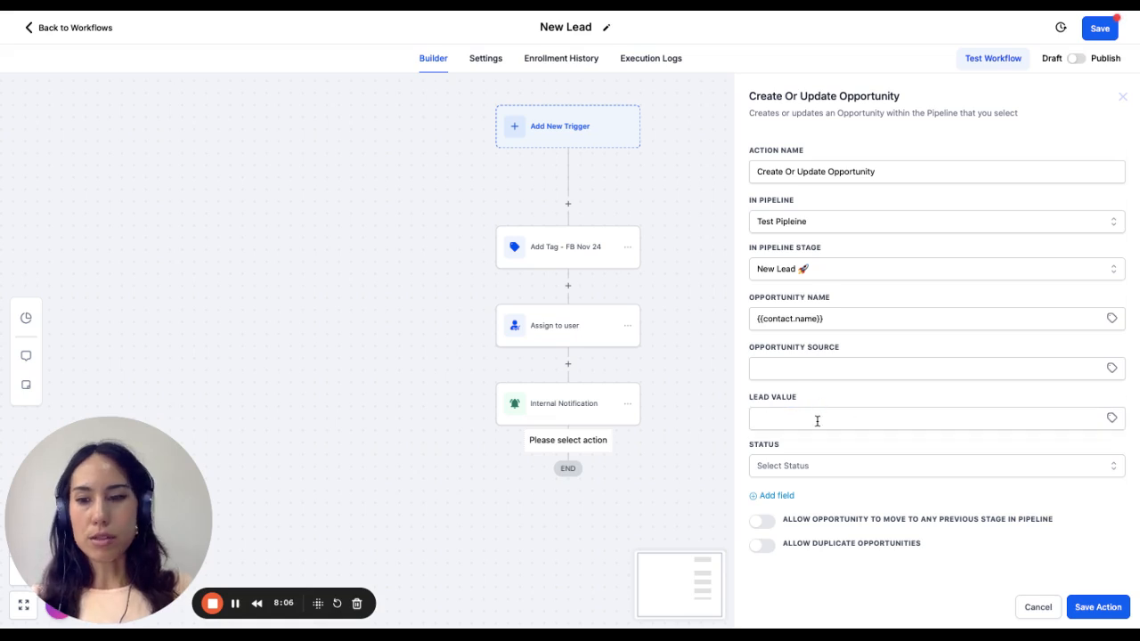
- Set the opportunity status to open, then save the action and the workflow
click(817, 467)
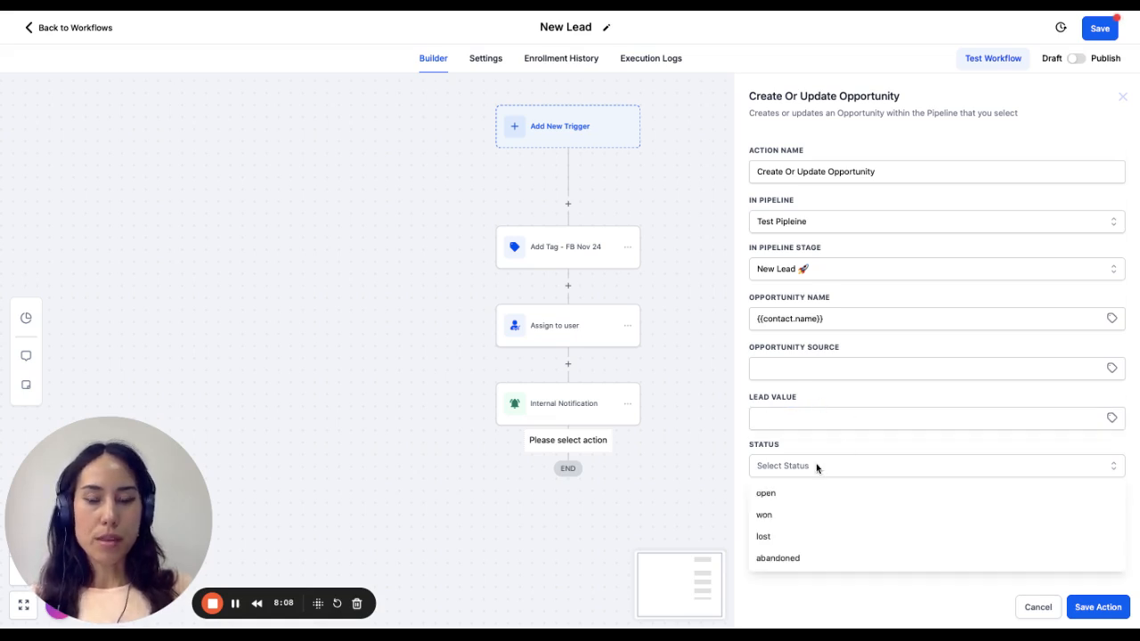
click(804, 492)
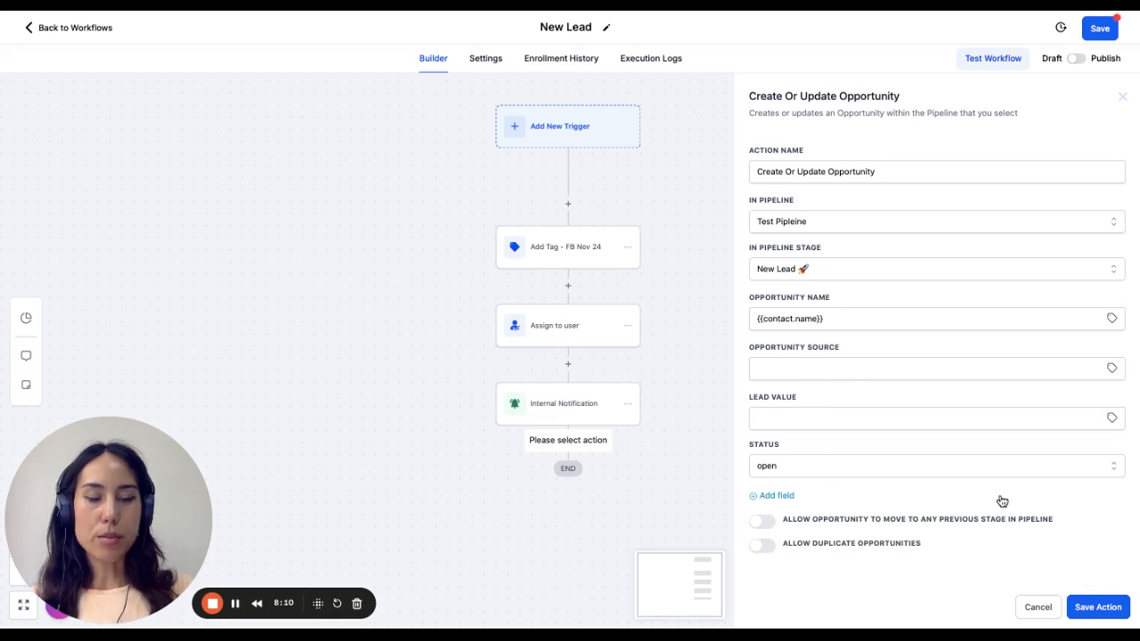
click(1109, 607)
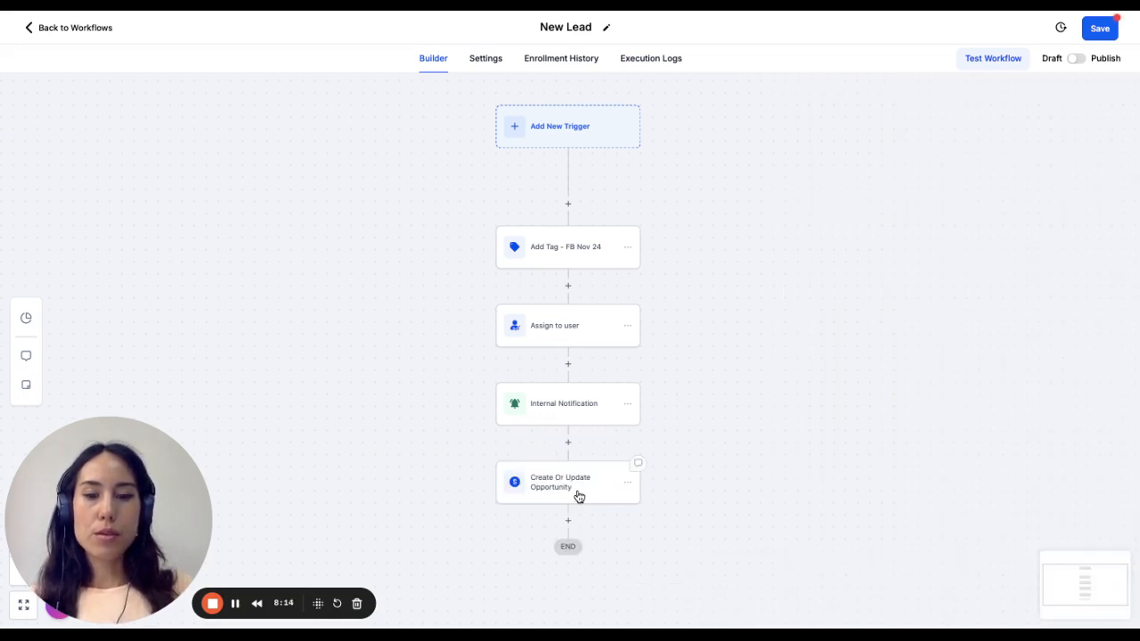
click(1101, 28)
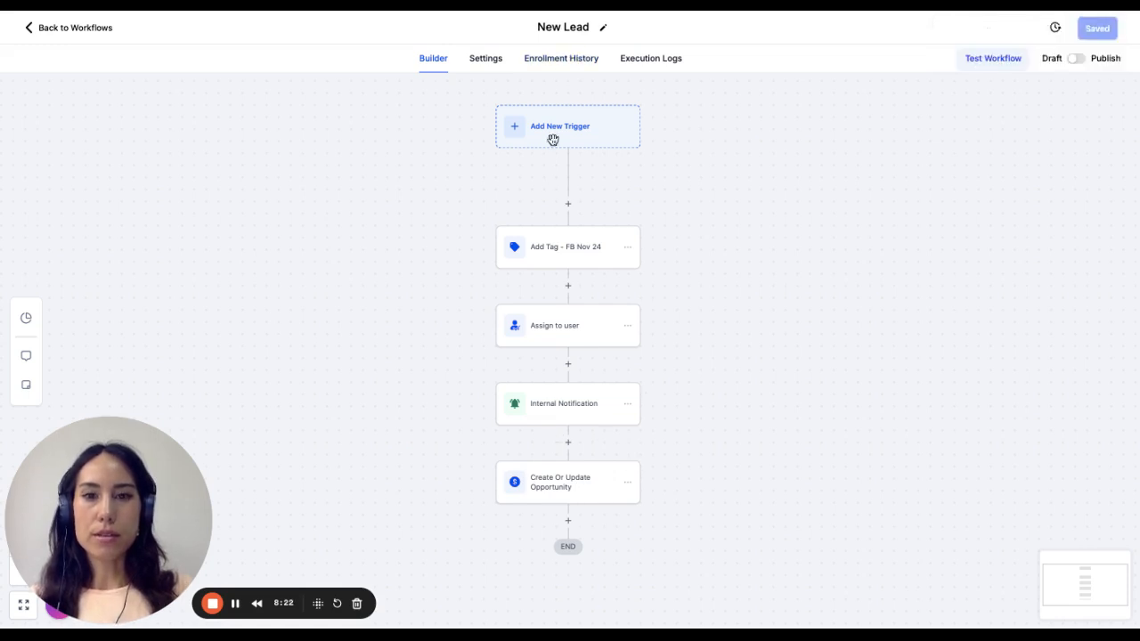
- Return to the workflow list and create a folder named "Nov leads"
click(105, 38)
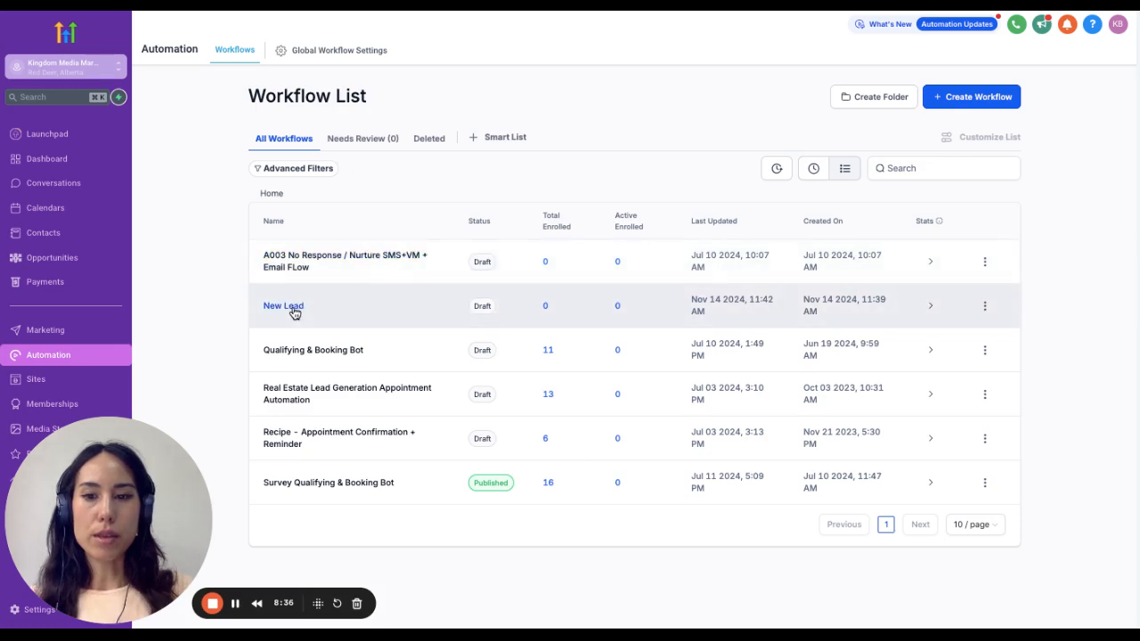
click(870, 98)
click(606, 365)
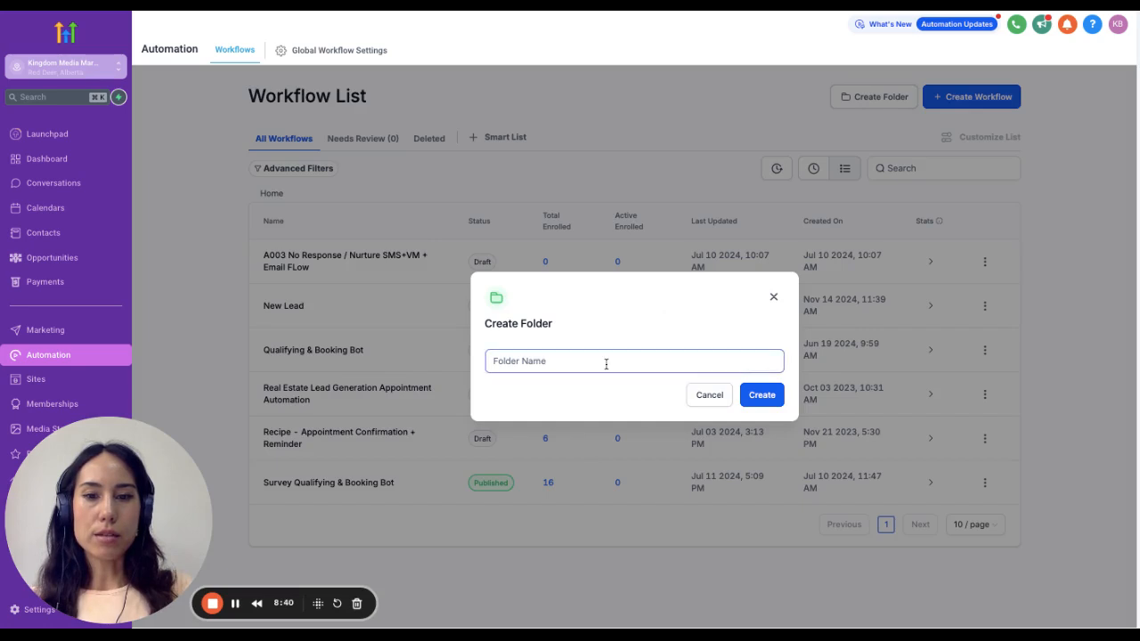
text(Nov leads)
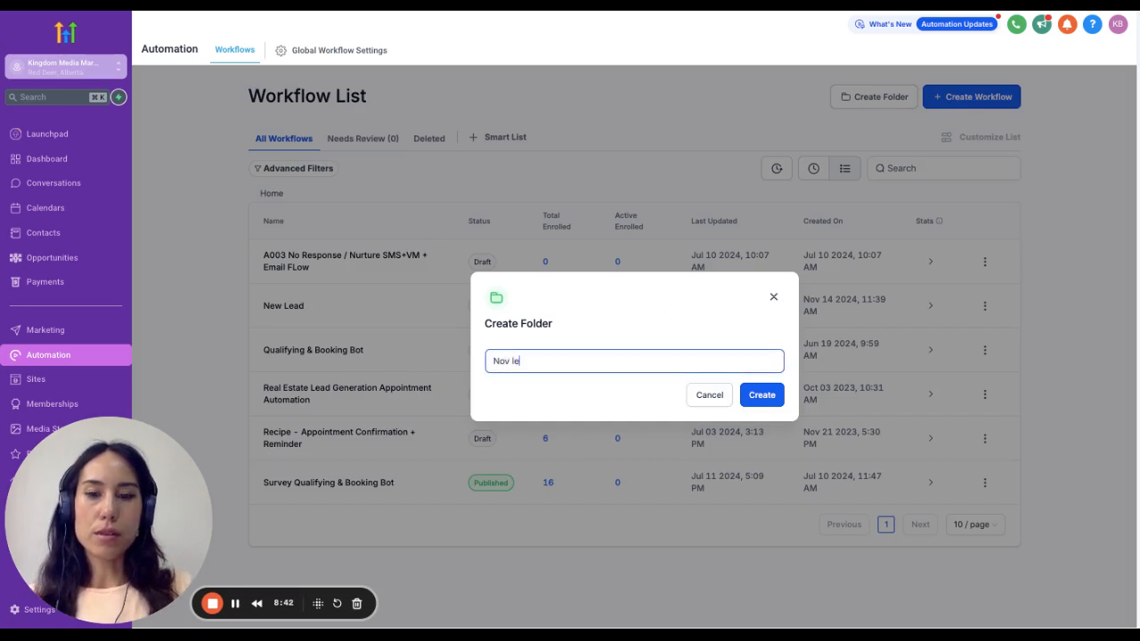
click(762, 394)
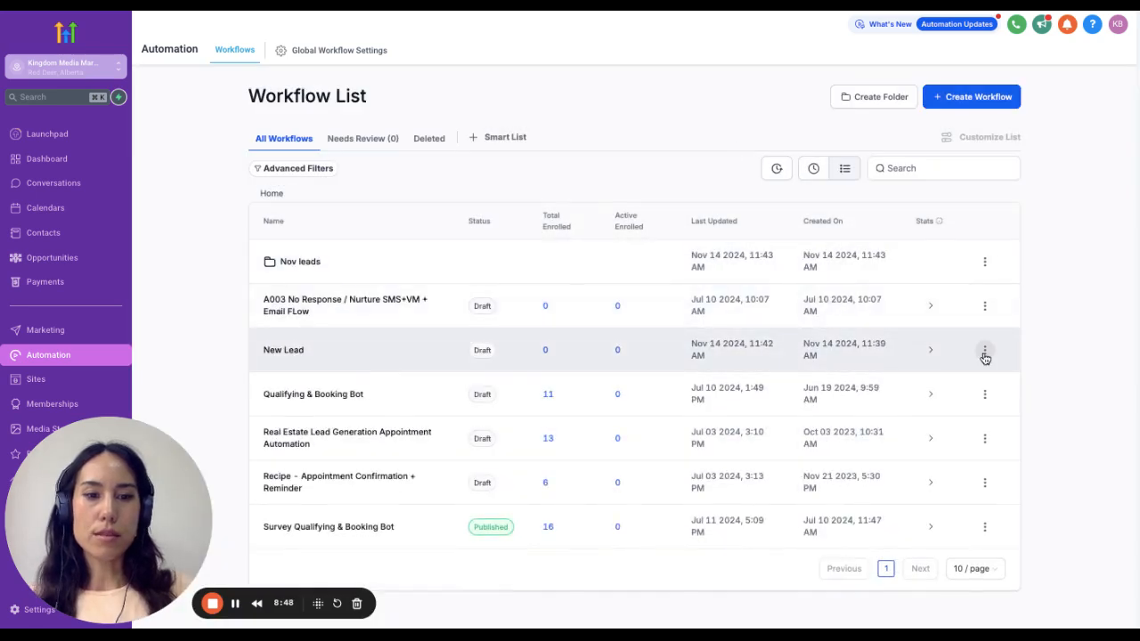
- Move the New Lead workflow into the Nov leads folder
click(985, 350)
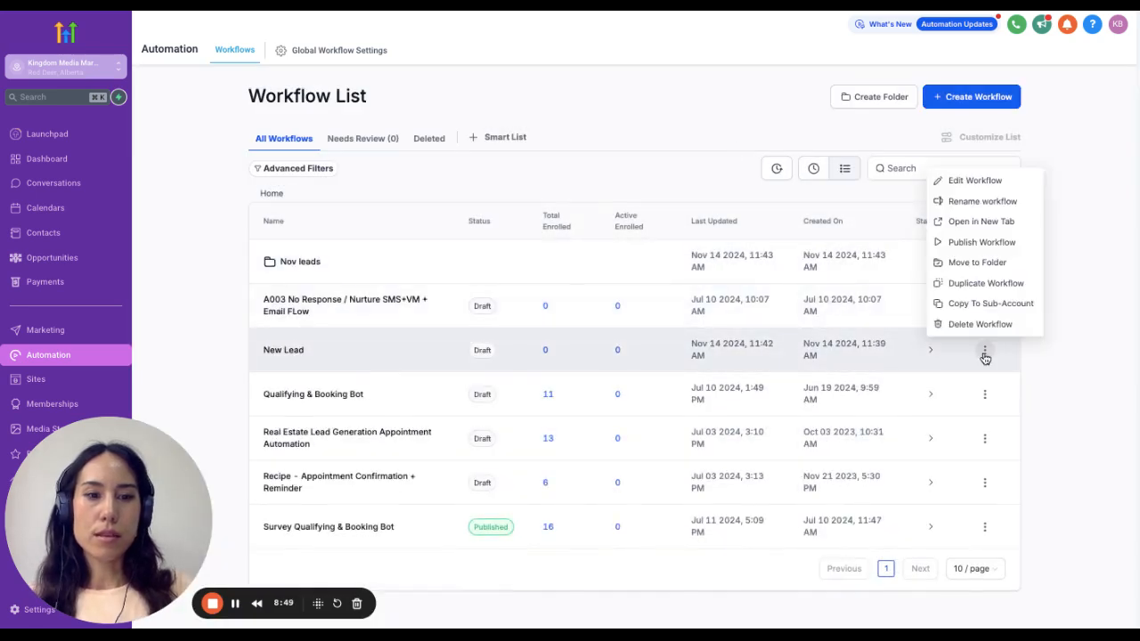
click(979, 263)
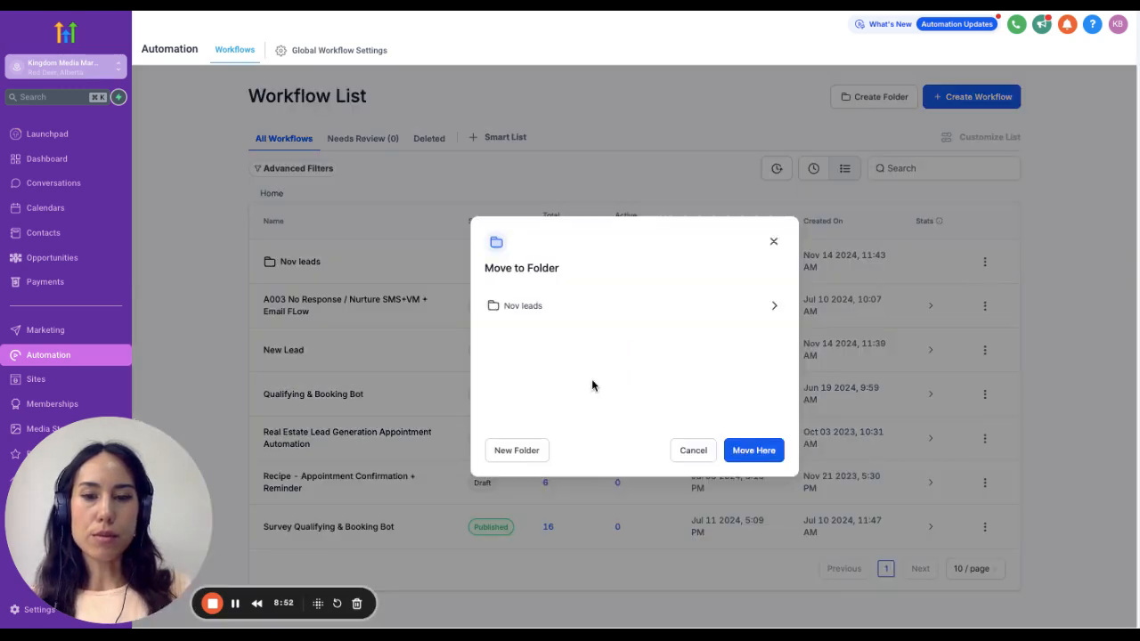
click(537, 308)
click(762, 479)
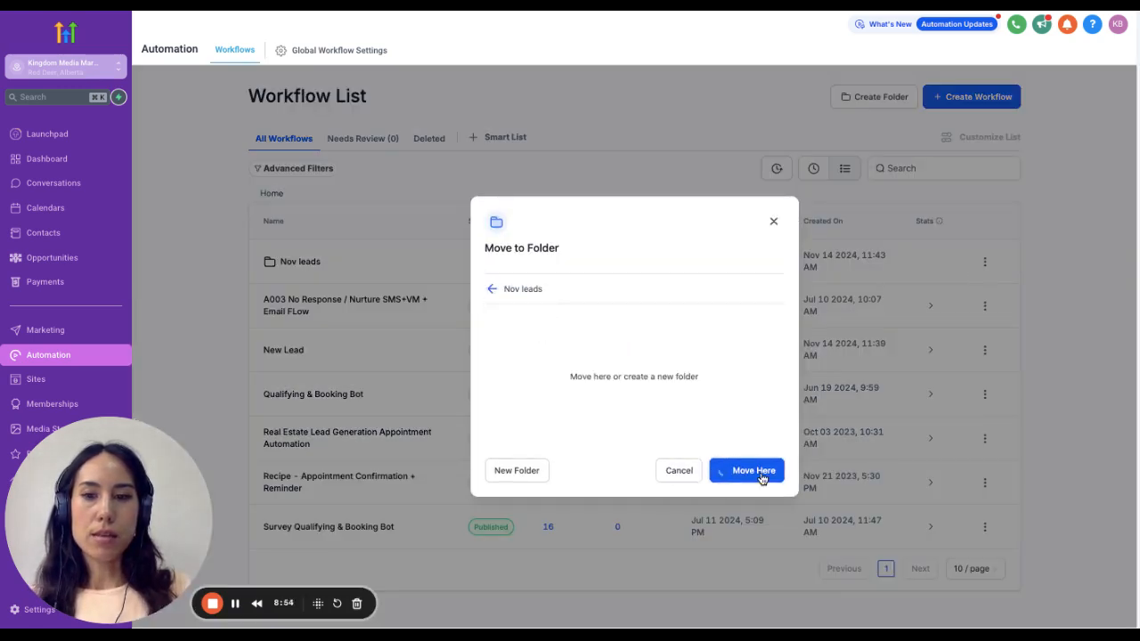
- Open the New Lead workflow from the Nov leads folder, rename it "0.1 New Lead", and save it
click(301, 262)
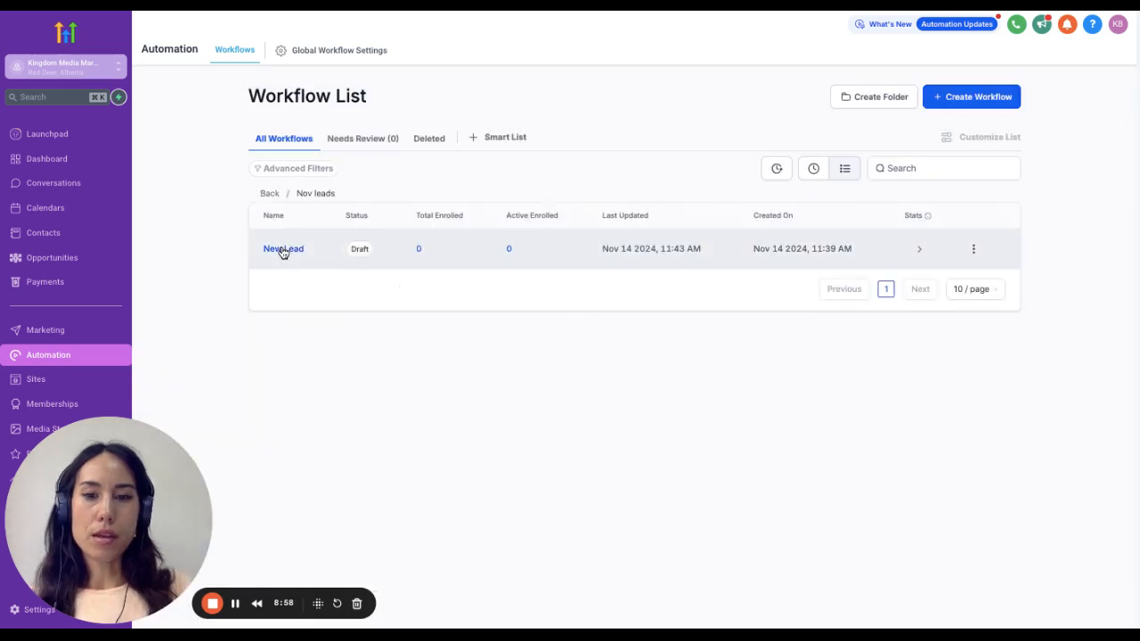
click(284, 249)
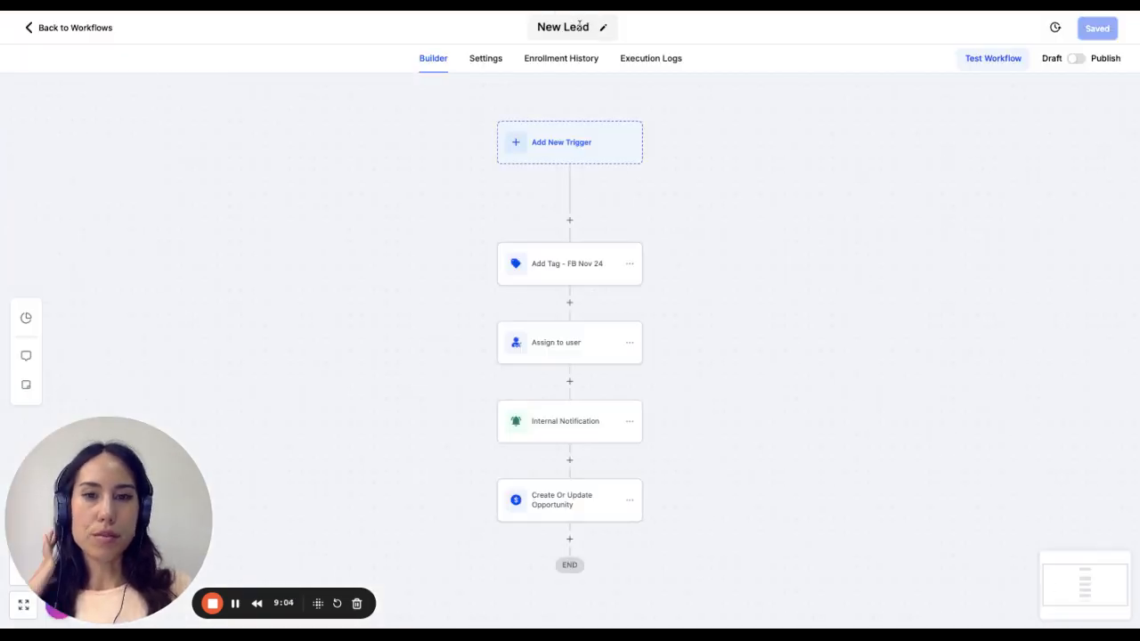
click(603, 28)
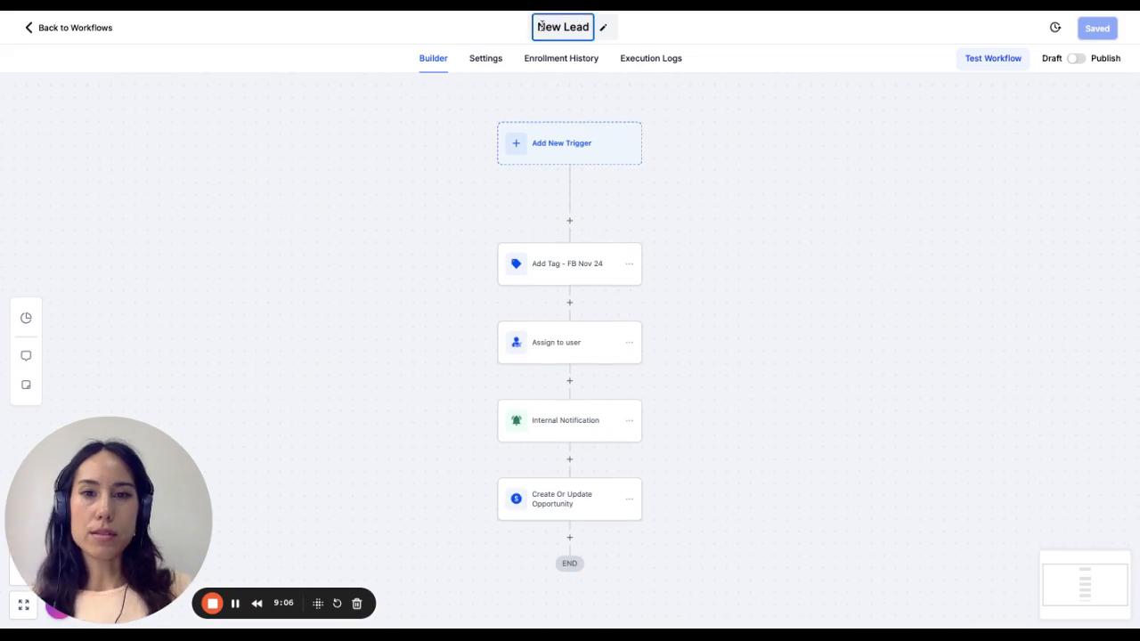
text(0)
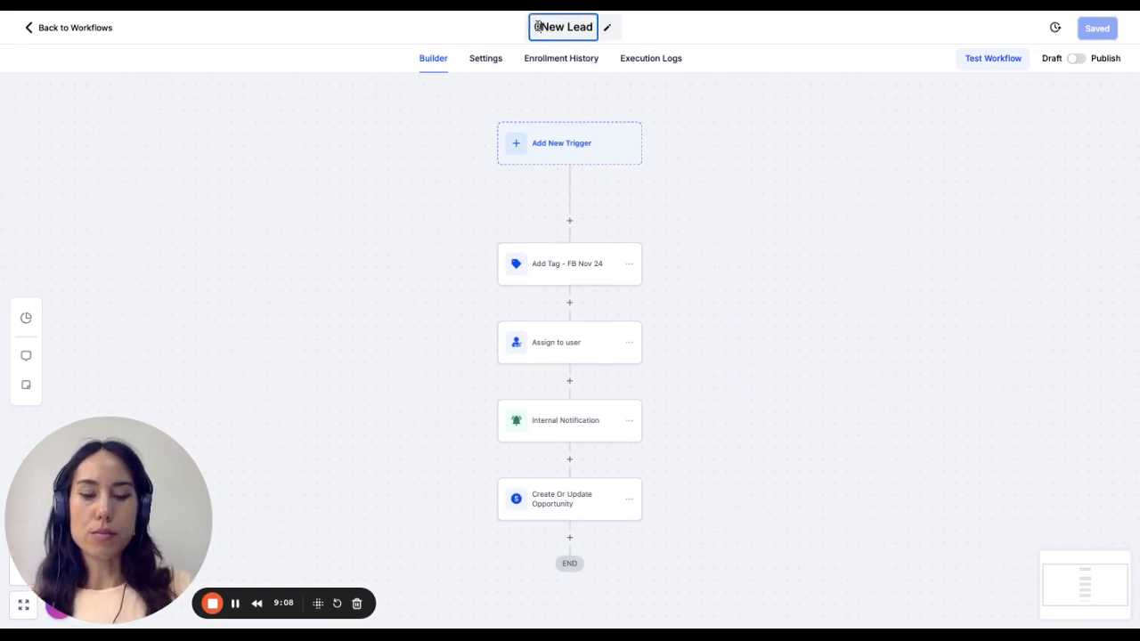
text(.1)
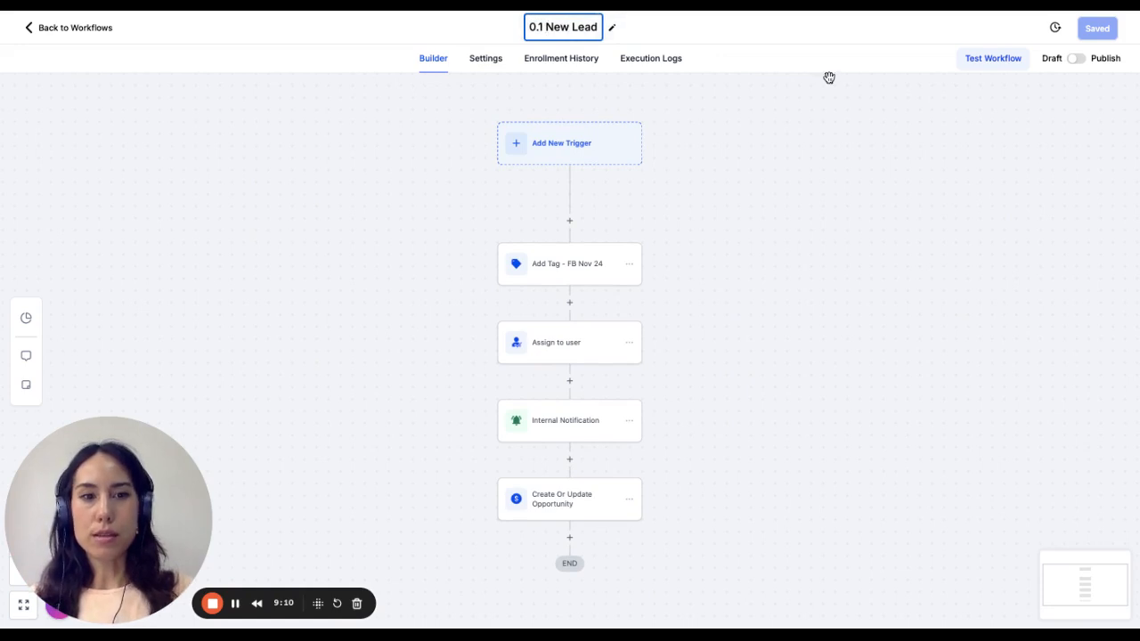
click(897, 143)
click(1110, 36)
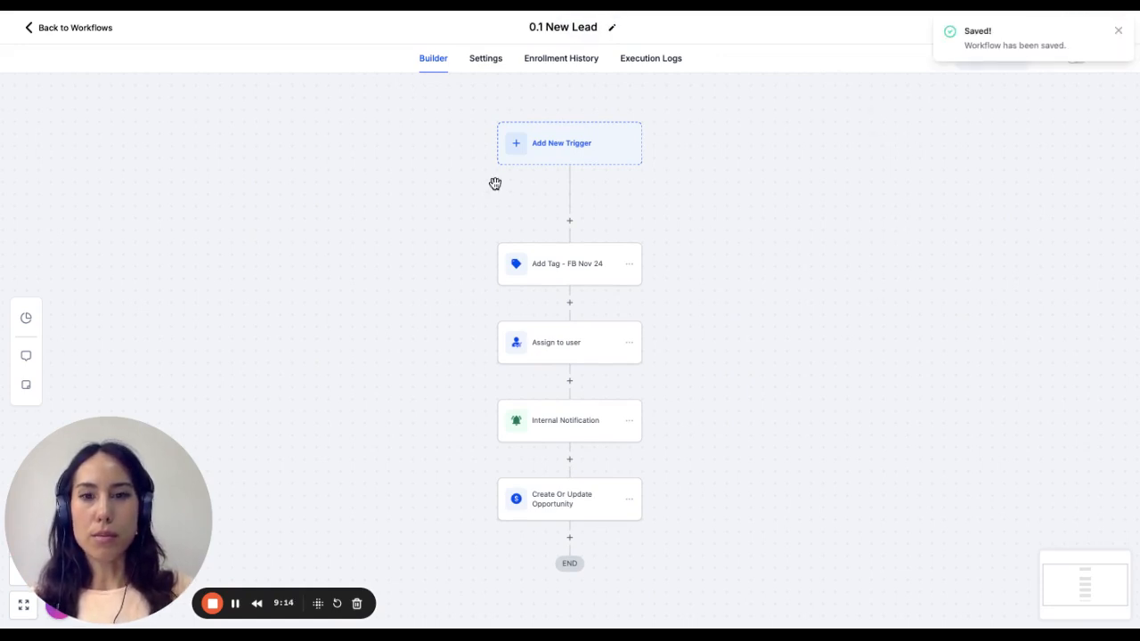
- Create another workflow from scratch in the Nov leads folder and dismiss the multiple-opportunities notice
click(94, 28)
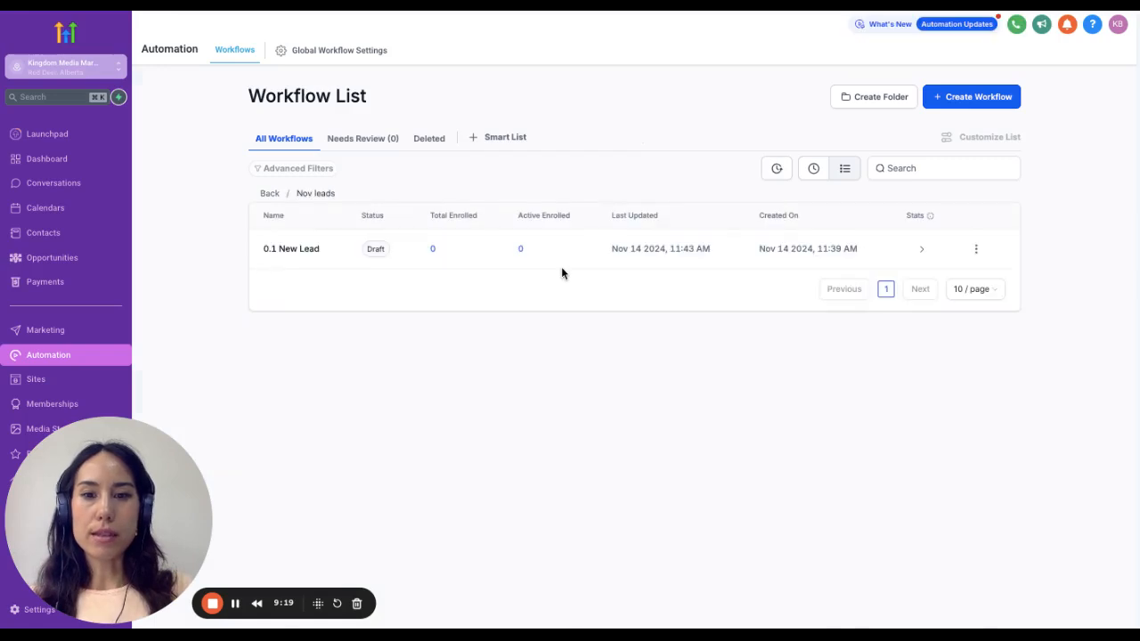
click(998, 96)
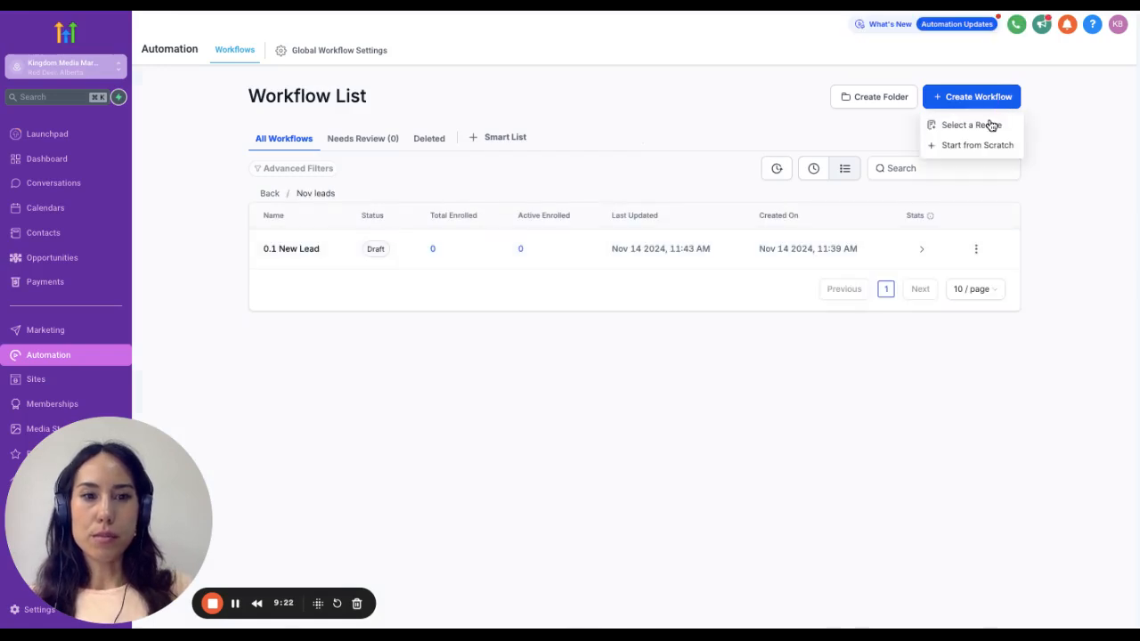
click(976, 145)
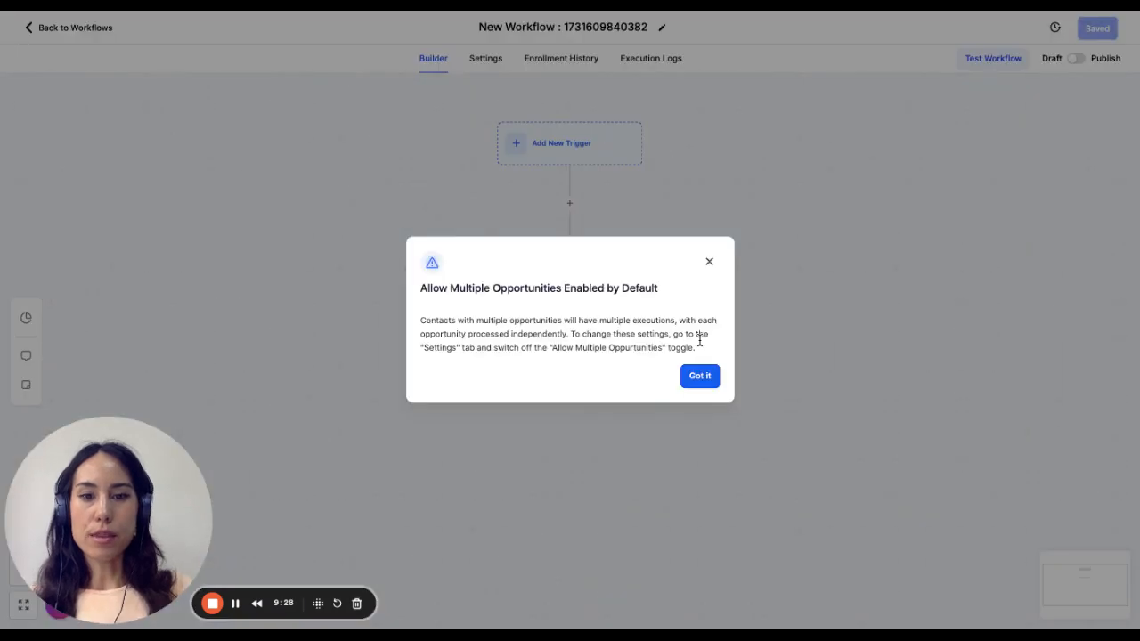
click(708, 376)
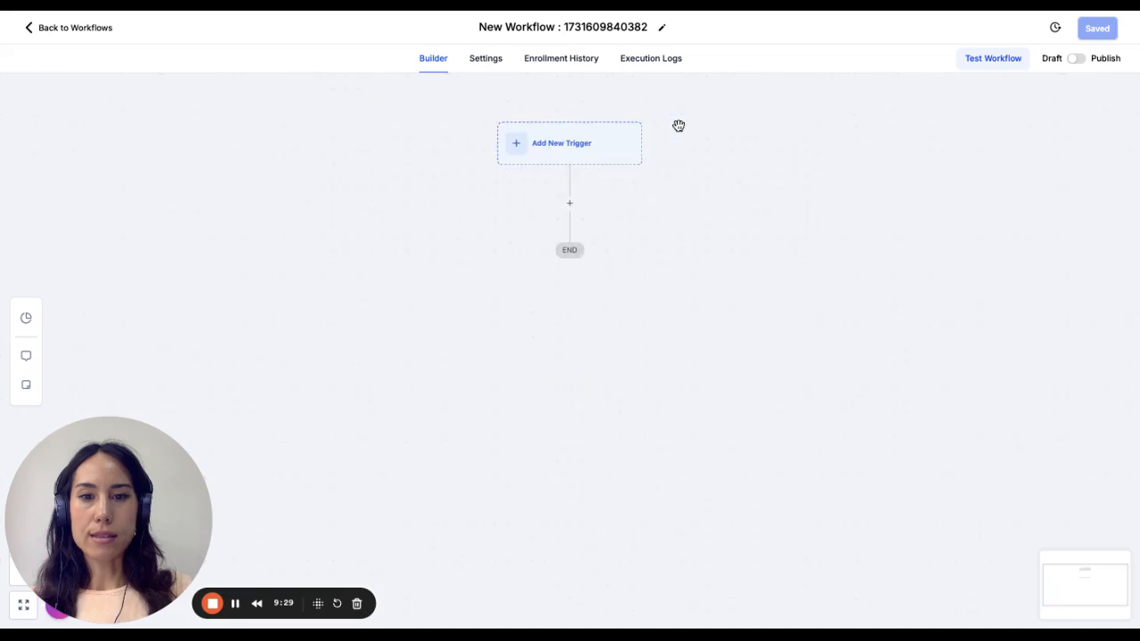
- Add a Contact Tag trigger to the new workflow
click(570, 145)
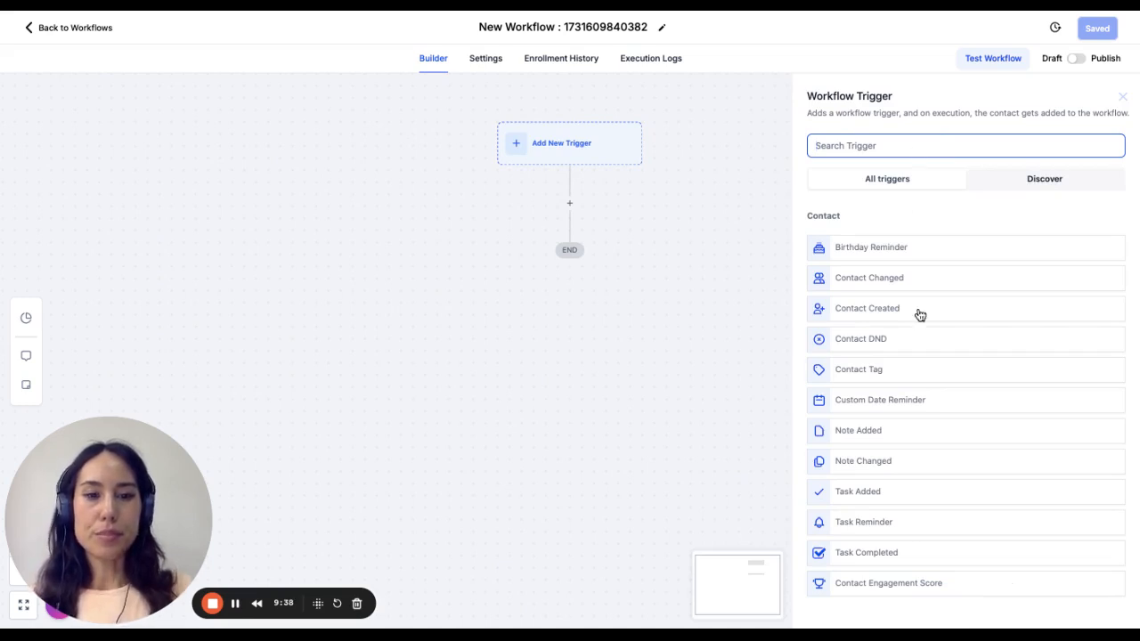
click(877, 373)
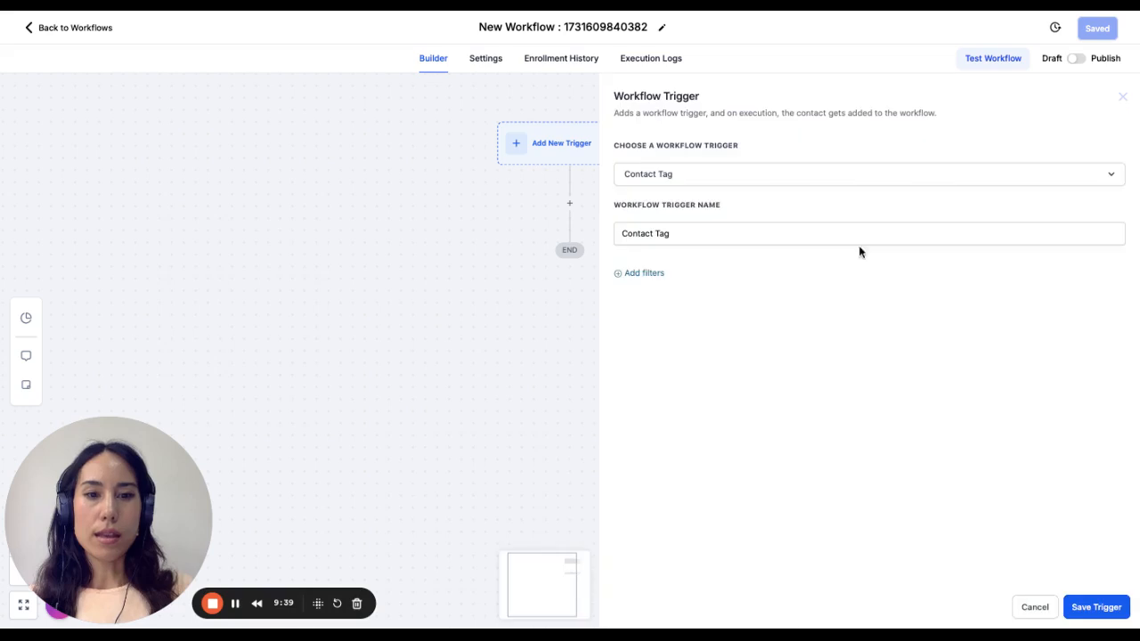
click(739, 232)
- Filter the trigger to Tag Added "fb nov 24", name it "Contact Tag - Fb Nov 24", and save it
click(660, 275)
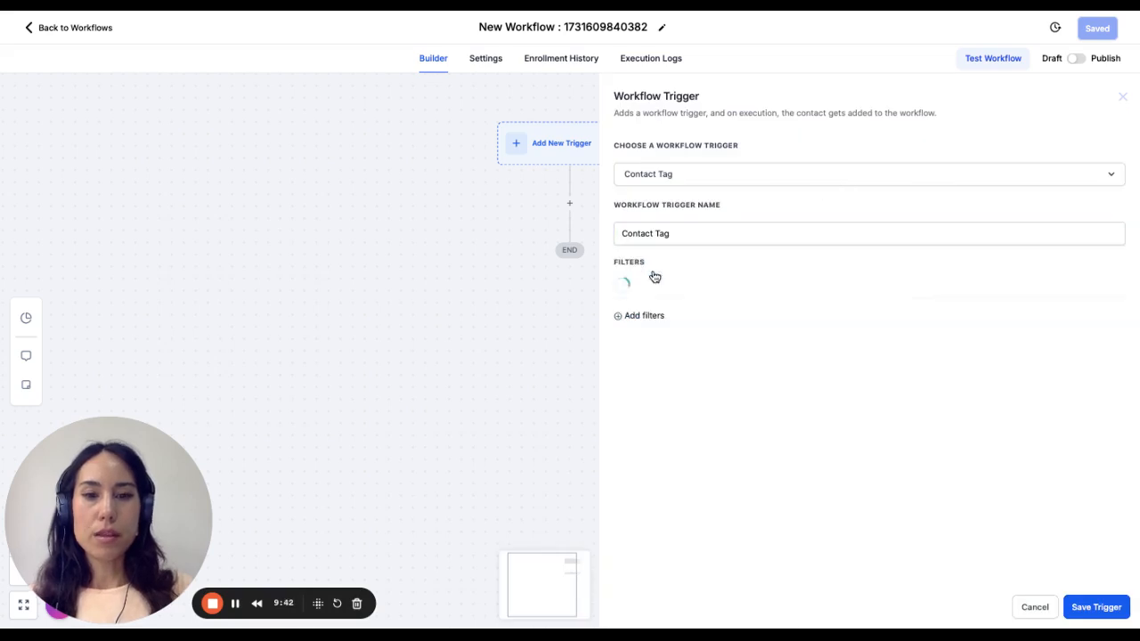
click(704, 234)
text(-)
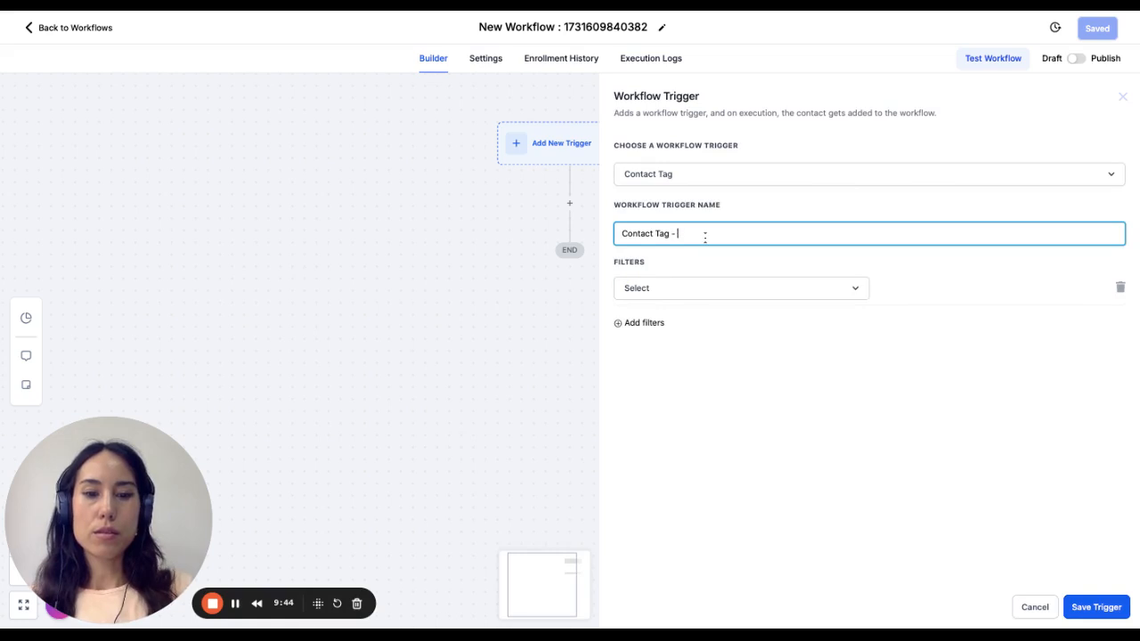
click(654, 298)
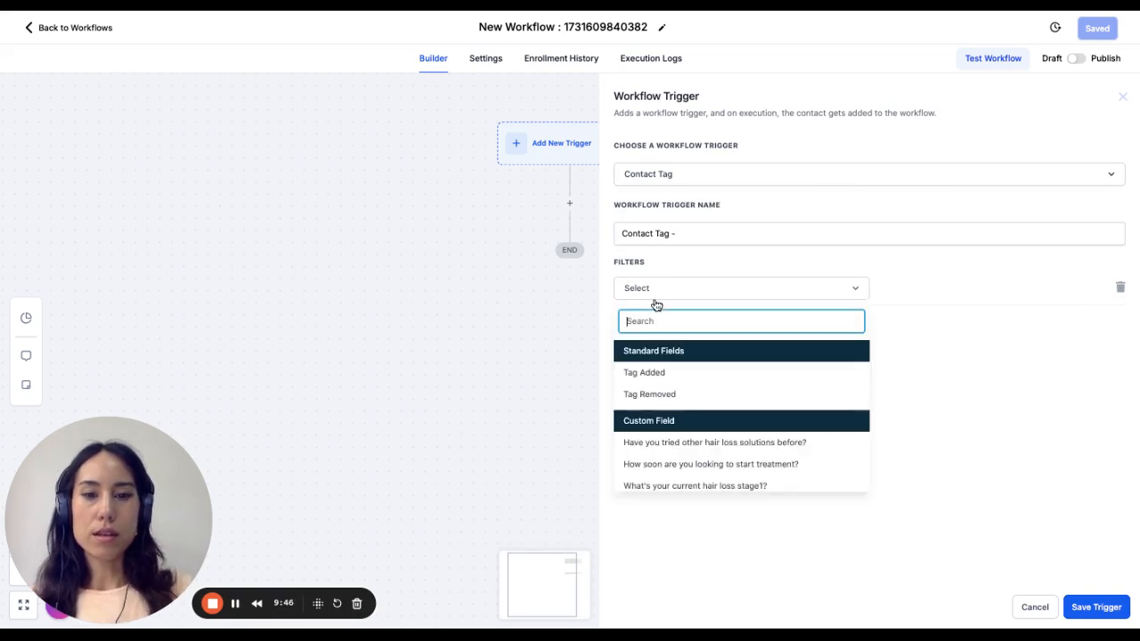
click(661, 375)
click(959, 287)
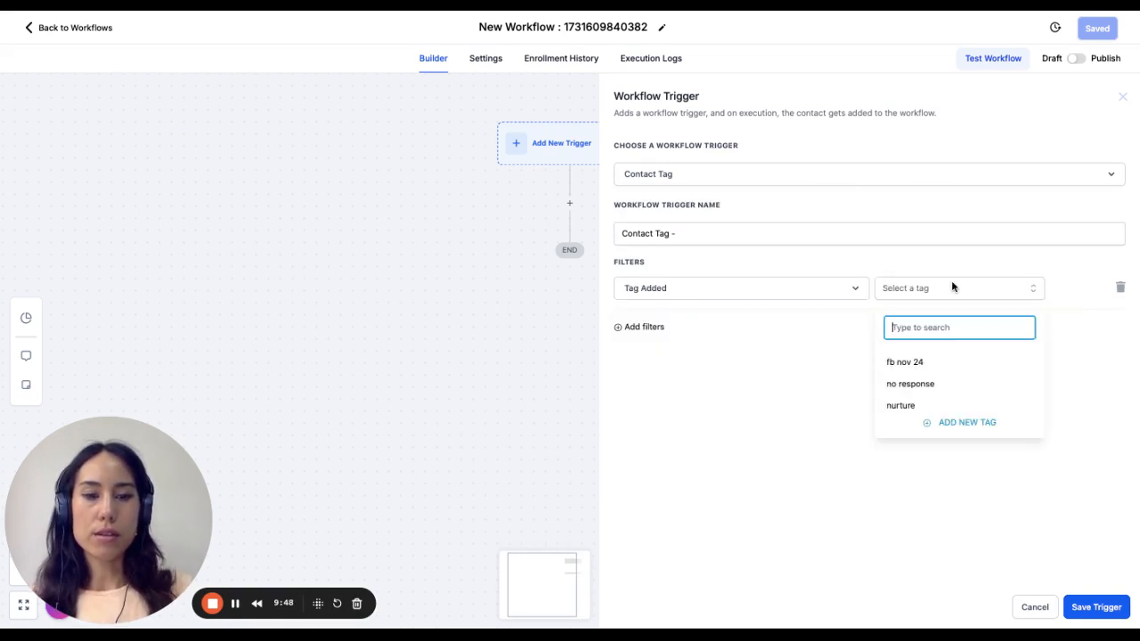
click(908, 363)
click(746, 237)
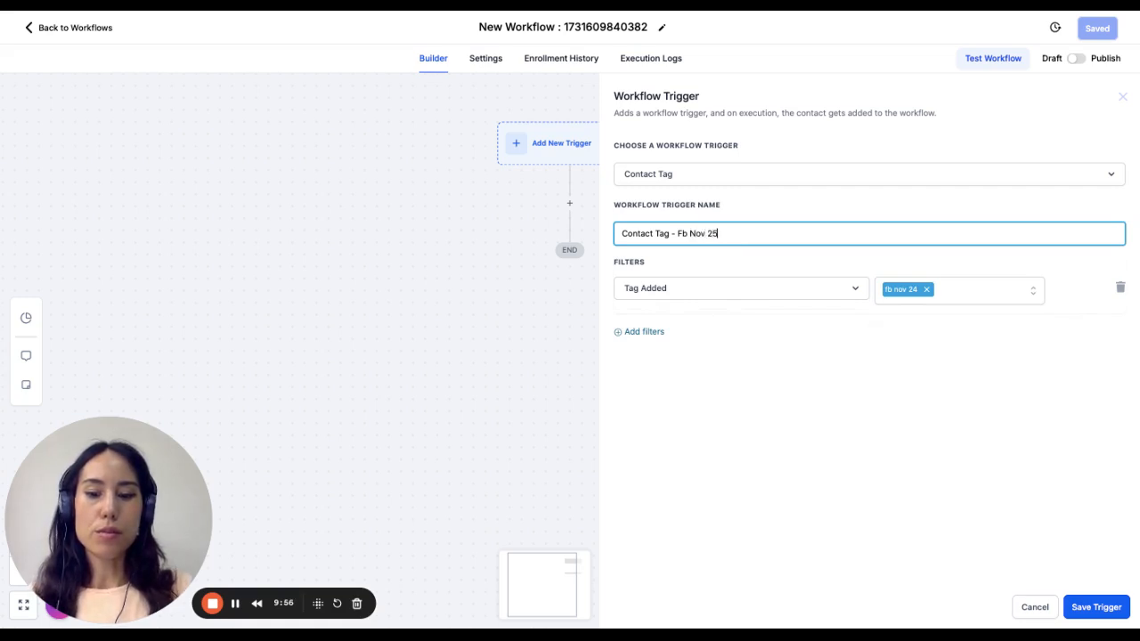
click(1098, 606)
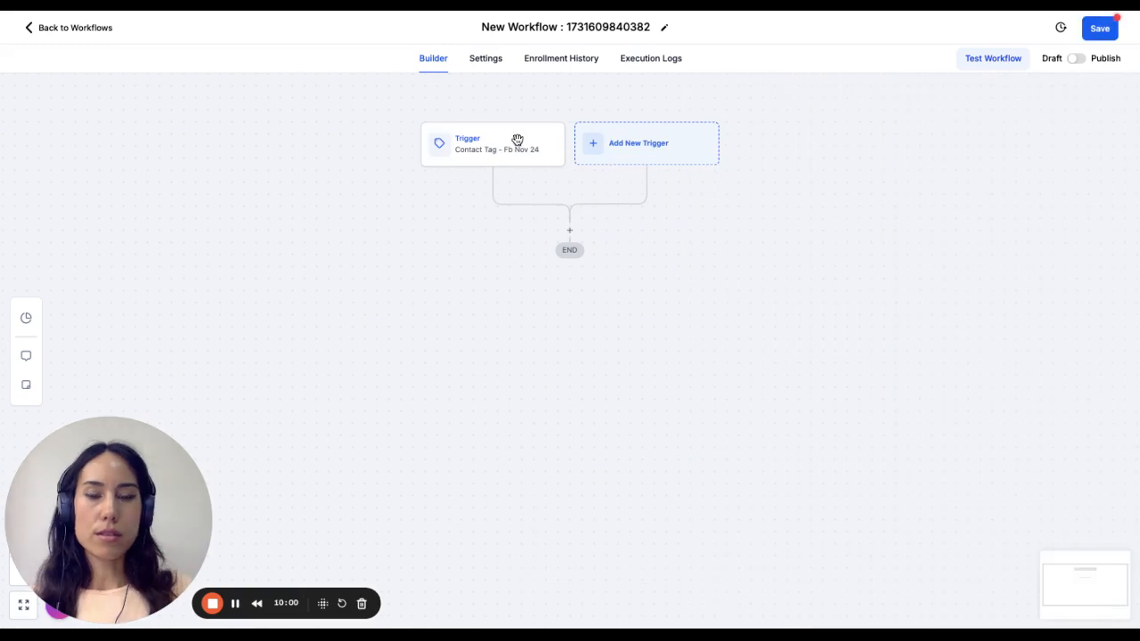
click(671, 157)
click(908, 153)
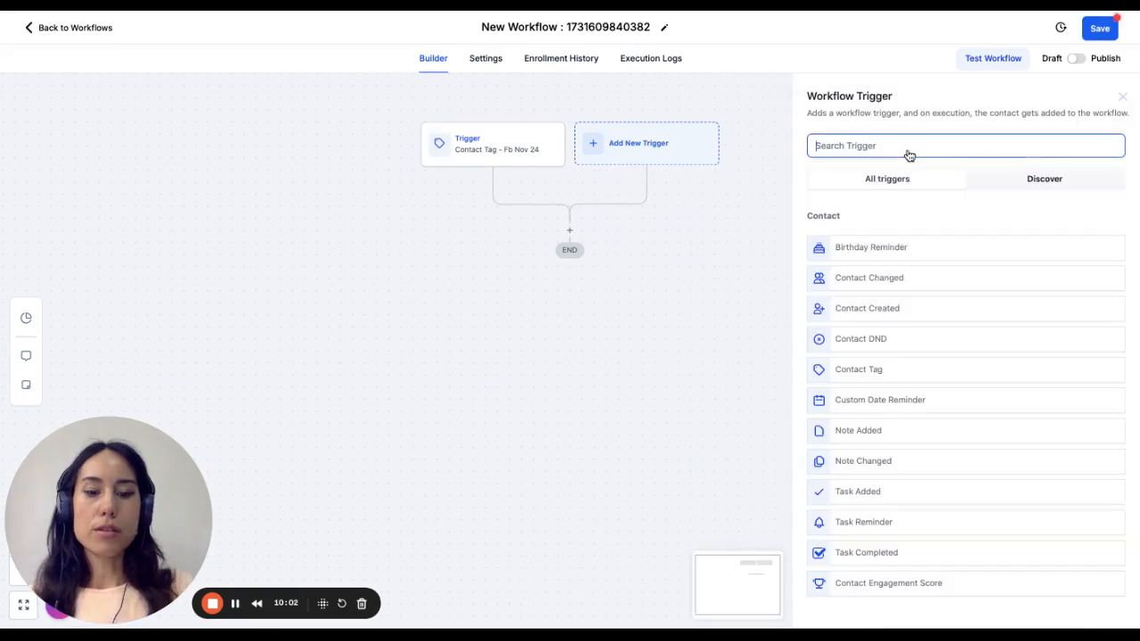
text(upd)
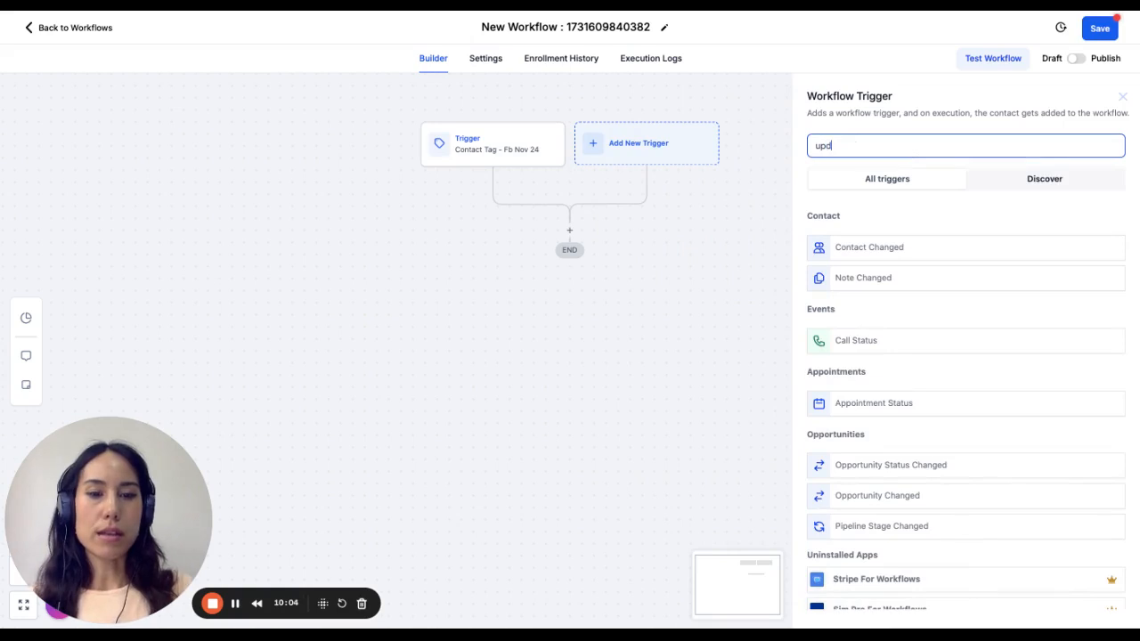
key(BackSpace)
key(BackSpace)
key(BackSpace)
- Add a Create Or Update Opportunity action below the Contact Tag trigger
click(653, 256)
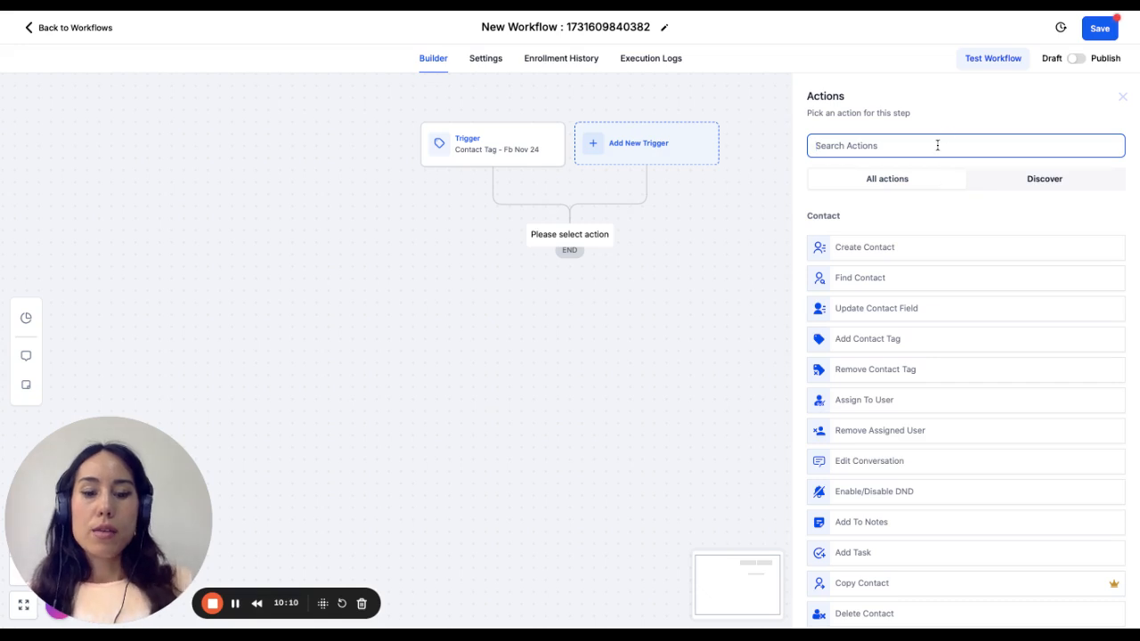
text(up)
key(BackSpace)
key(BackSpace)
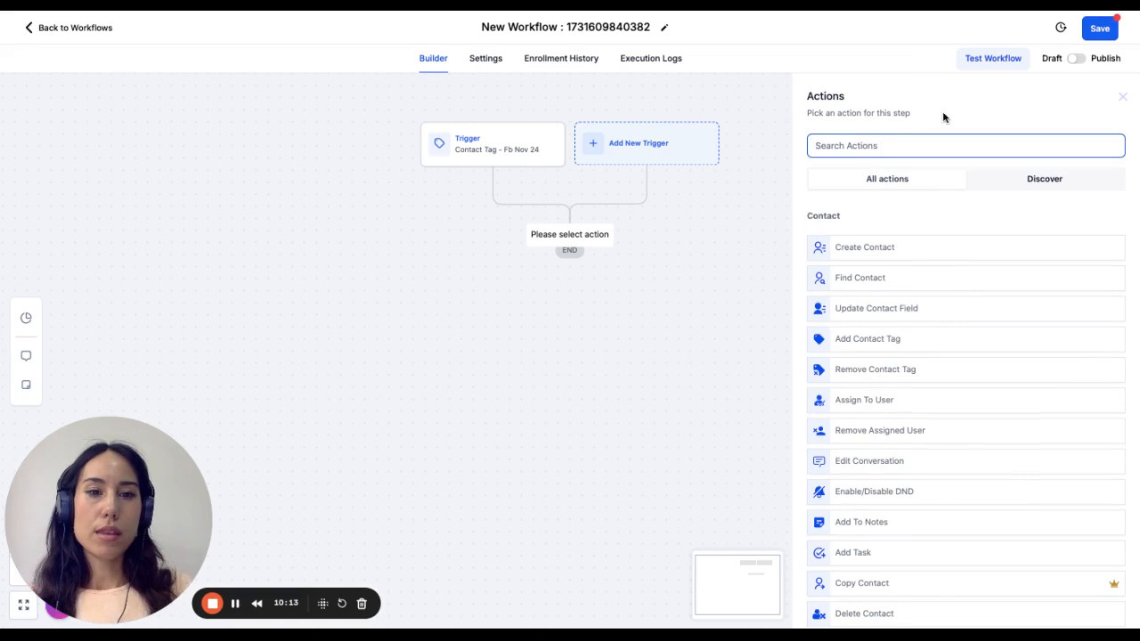
text(opp)
click(889, 264)
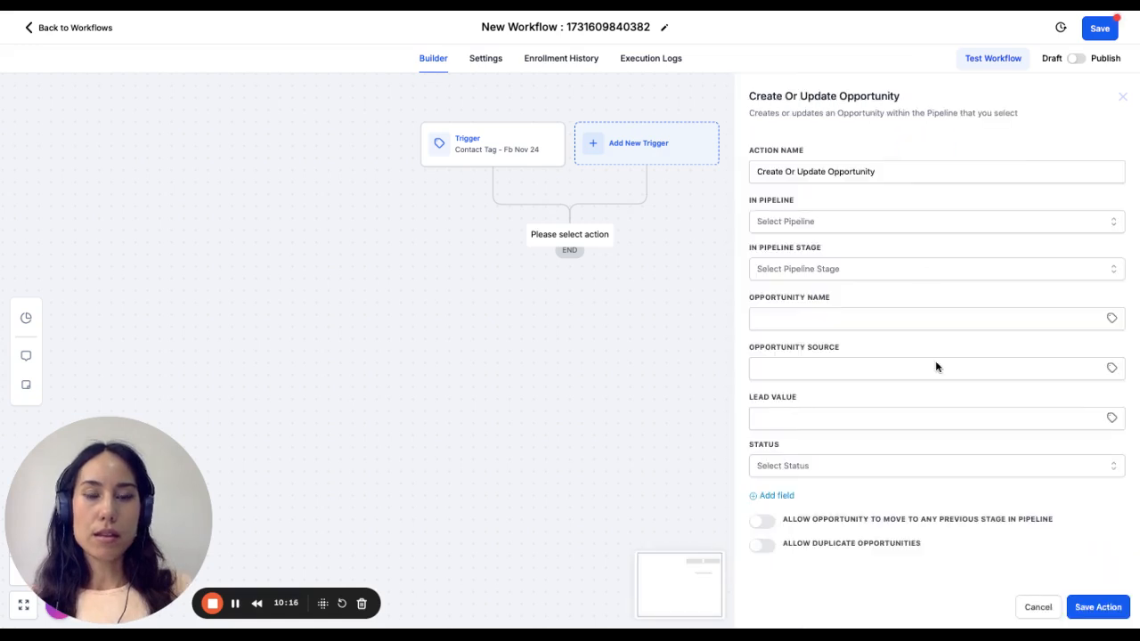
- Set the opportunity action's pipeline to Test Pipleine and its stage to Initiate Contact, and save the action
click(891, 223)
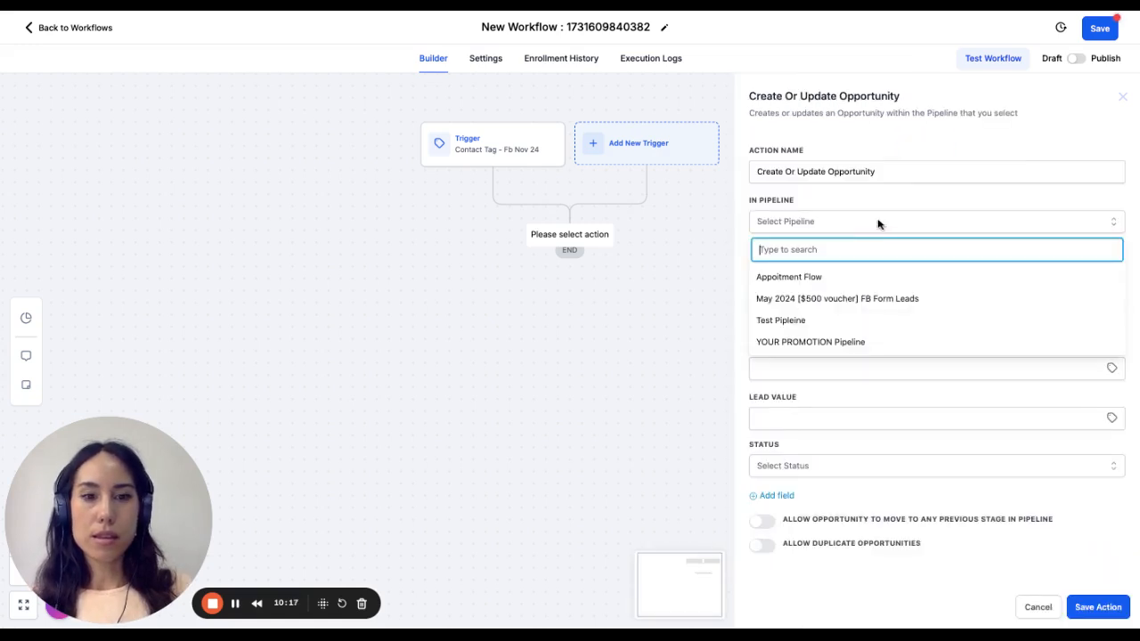
click(850, 320)
click(835, 270)
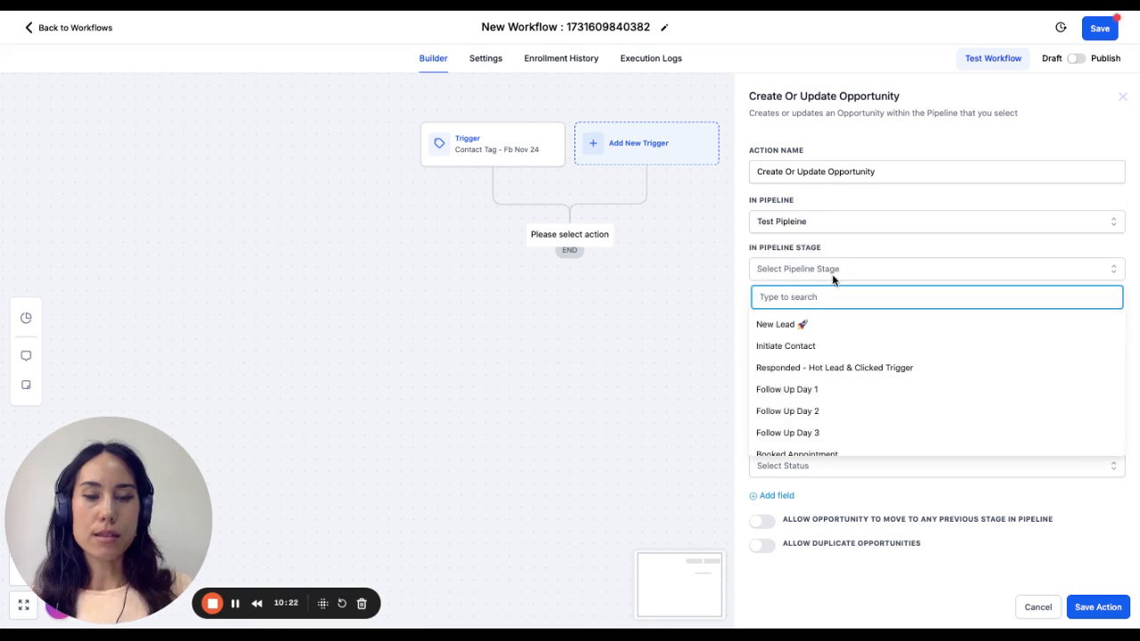
click(820, 352)
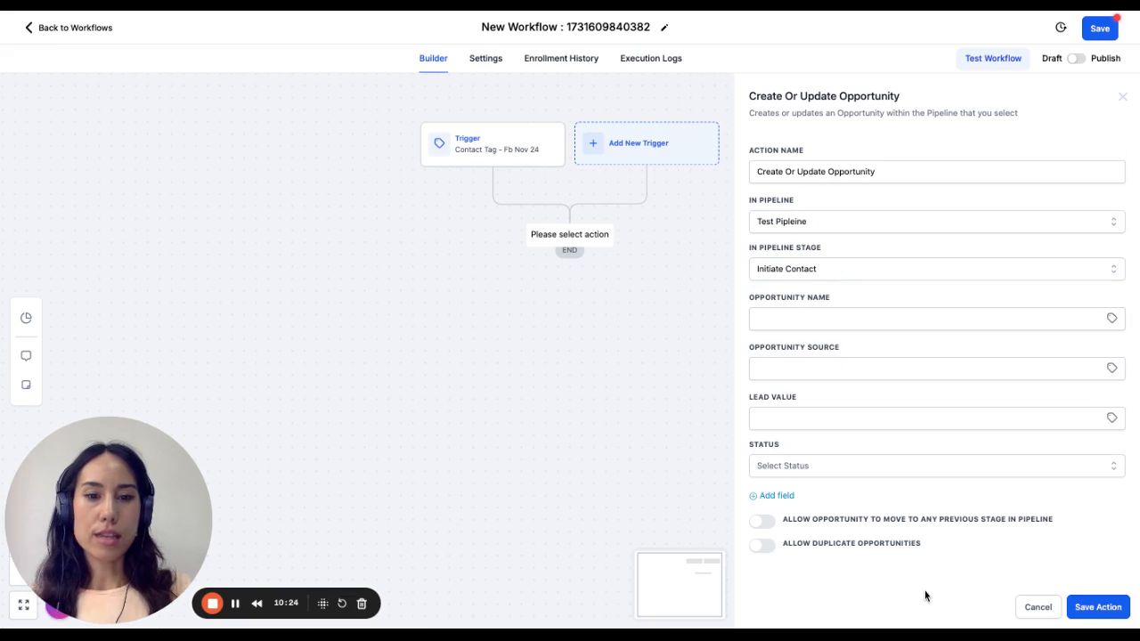
click(1109, 614)
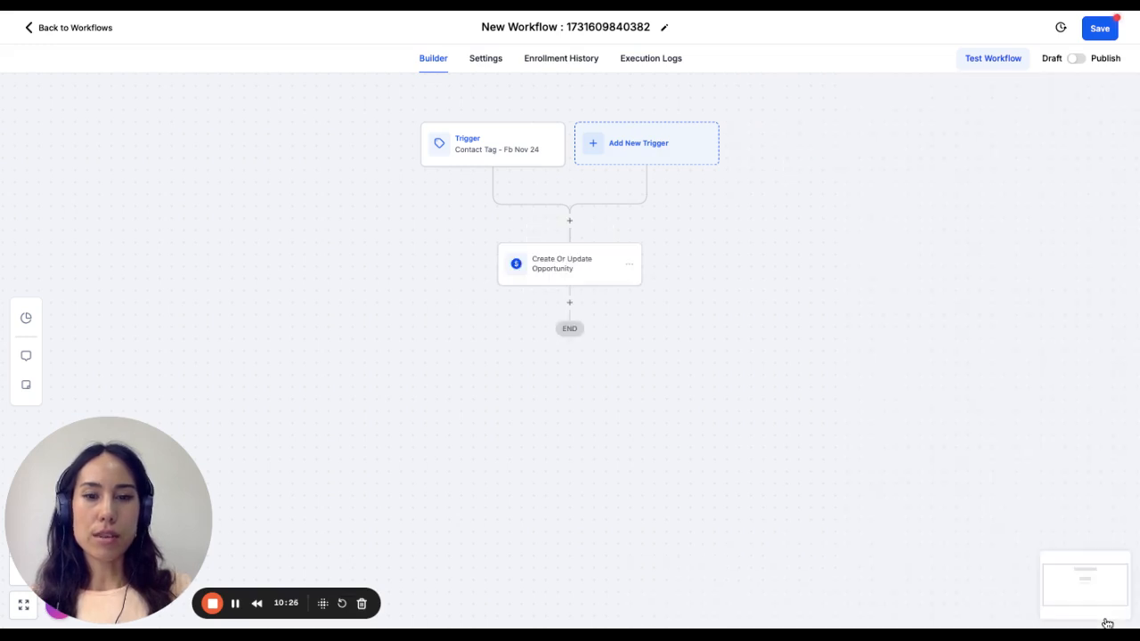
- Add a Wait action after the opportunity action with a time delay of 1 minute
click(571, 302)
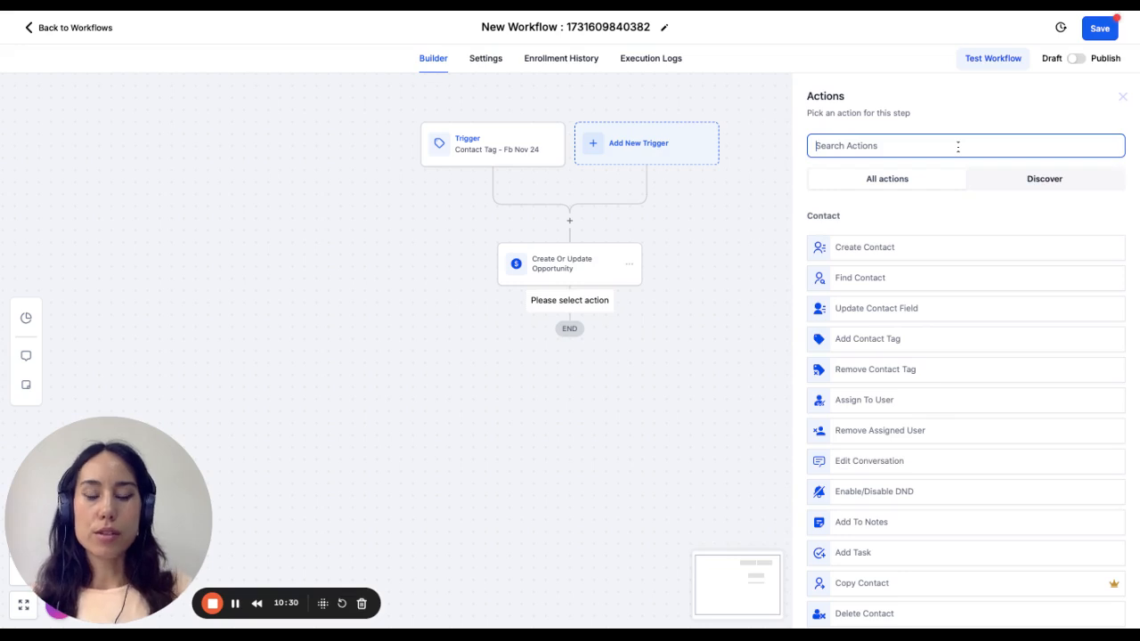
text(wait)
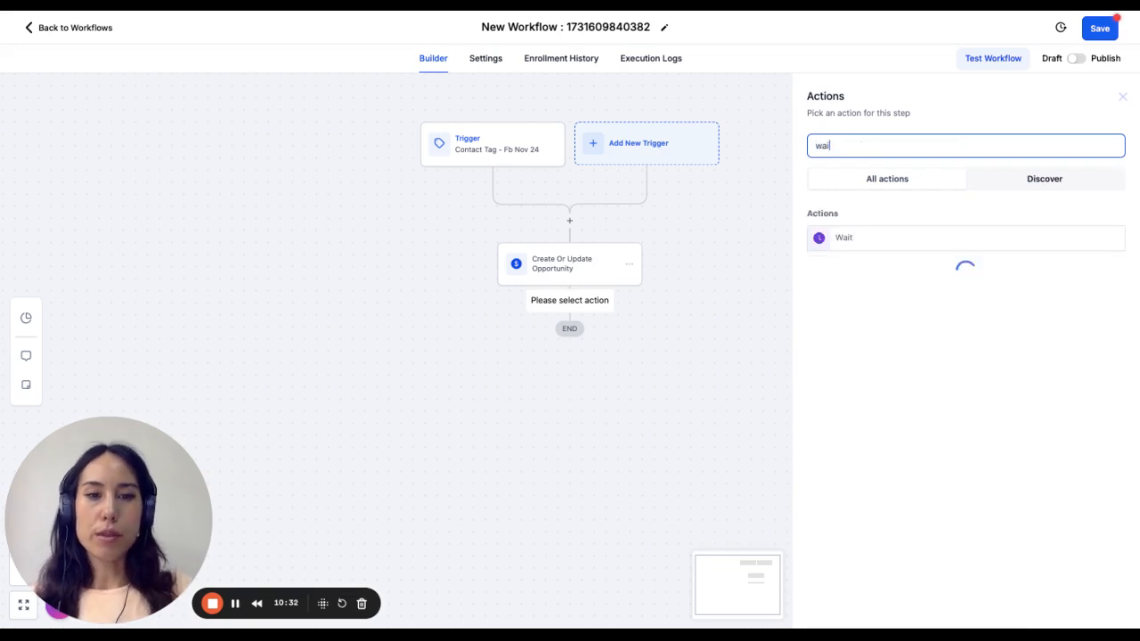
click(896, 238)
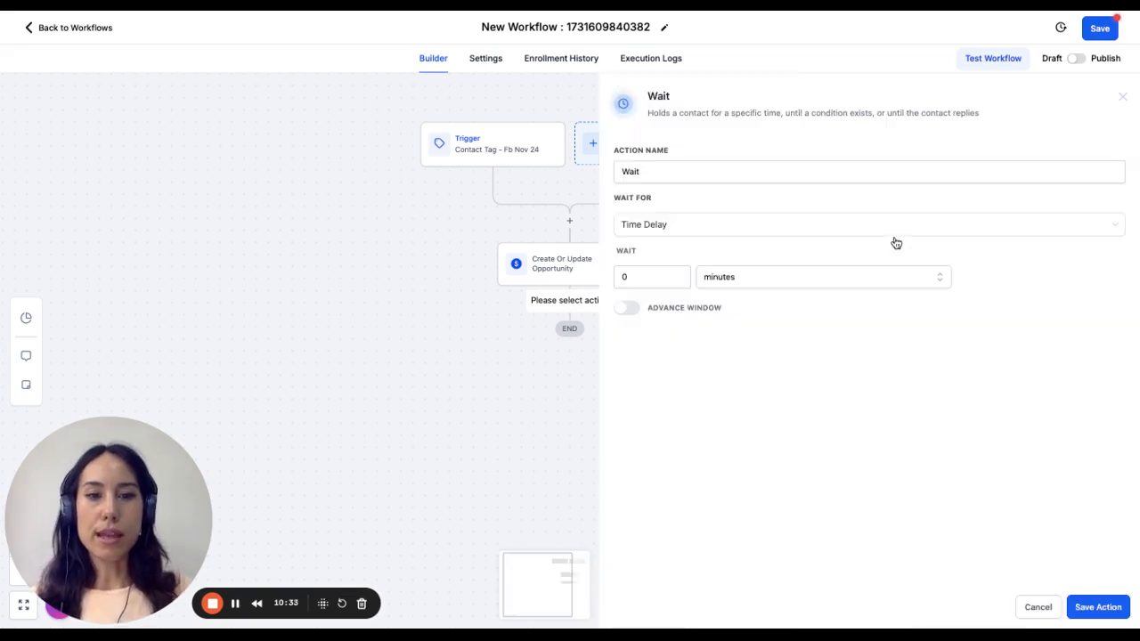
click(645, 276)
key(BackSpace)
text(1)
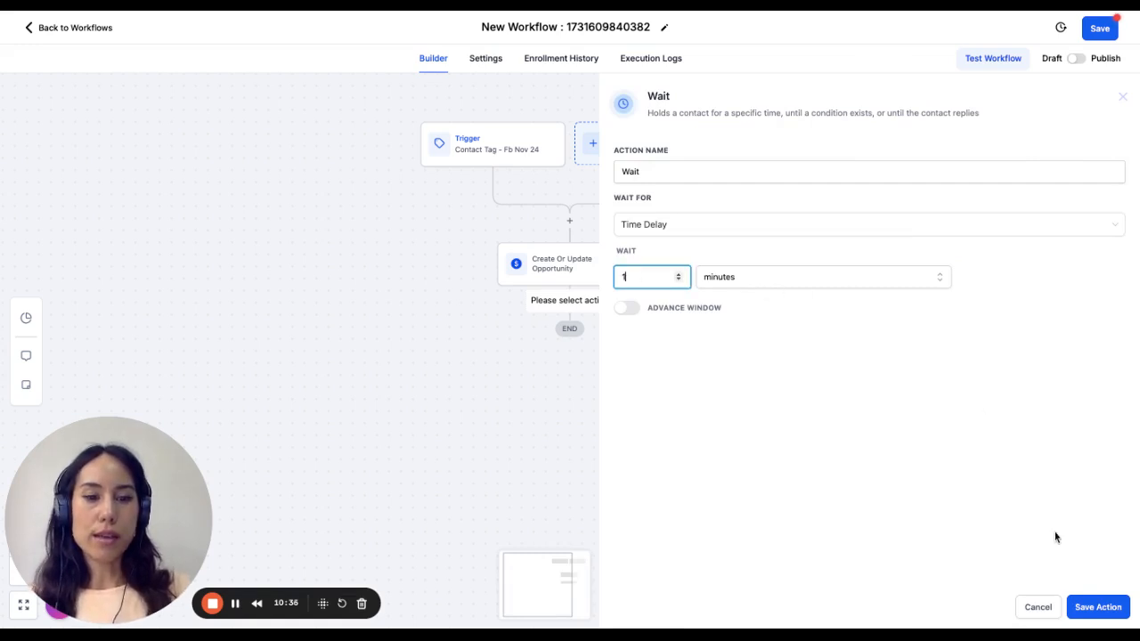
- Name the wait action "Wait 1 min" and save it
click(758, 165)
click(702, 188)
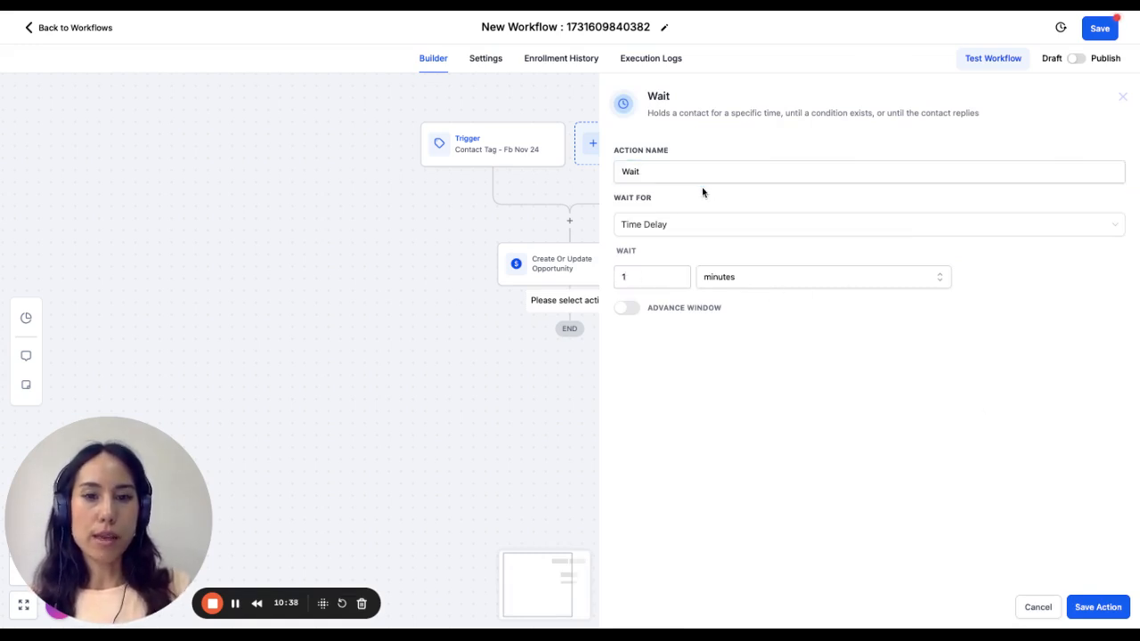
click(702, 176)
text(- 1)
key(BackSpace)
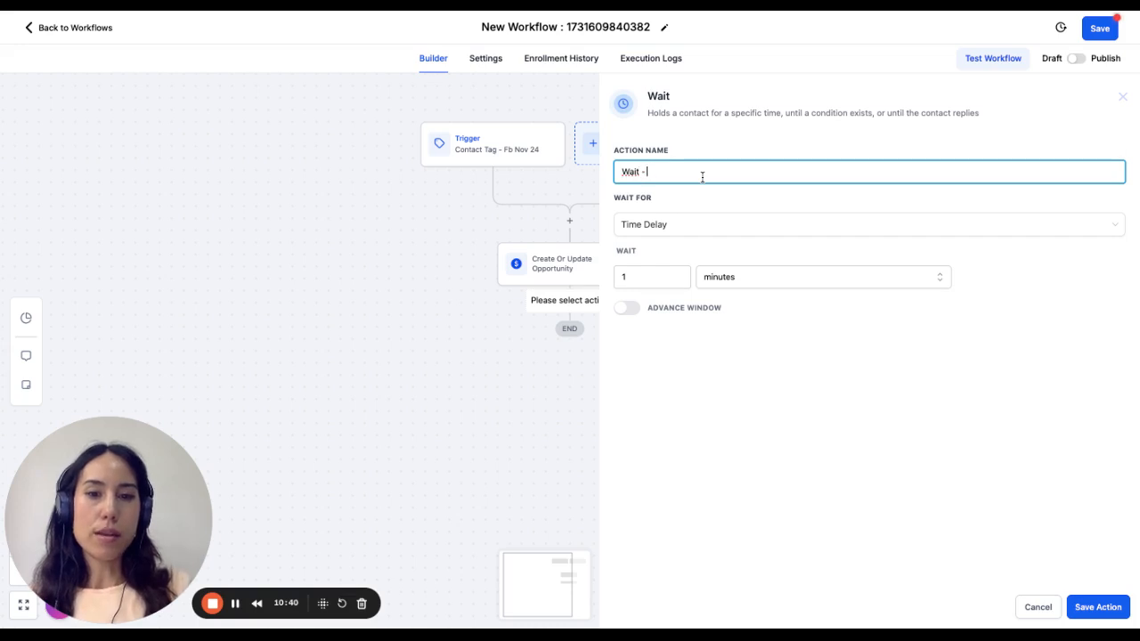
key(BackSpace)
key(BackSpace)
text(1 min)
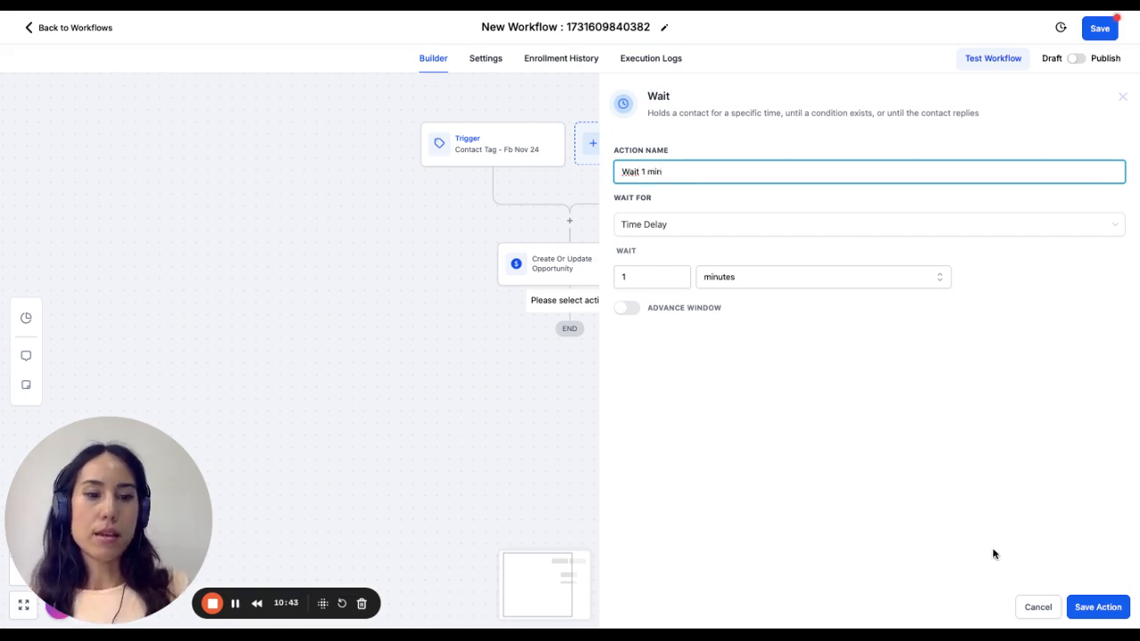
click(1105, 607)
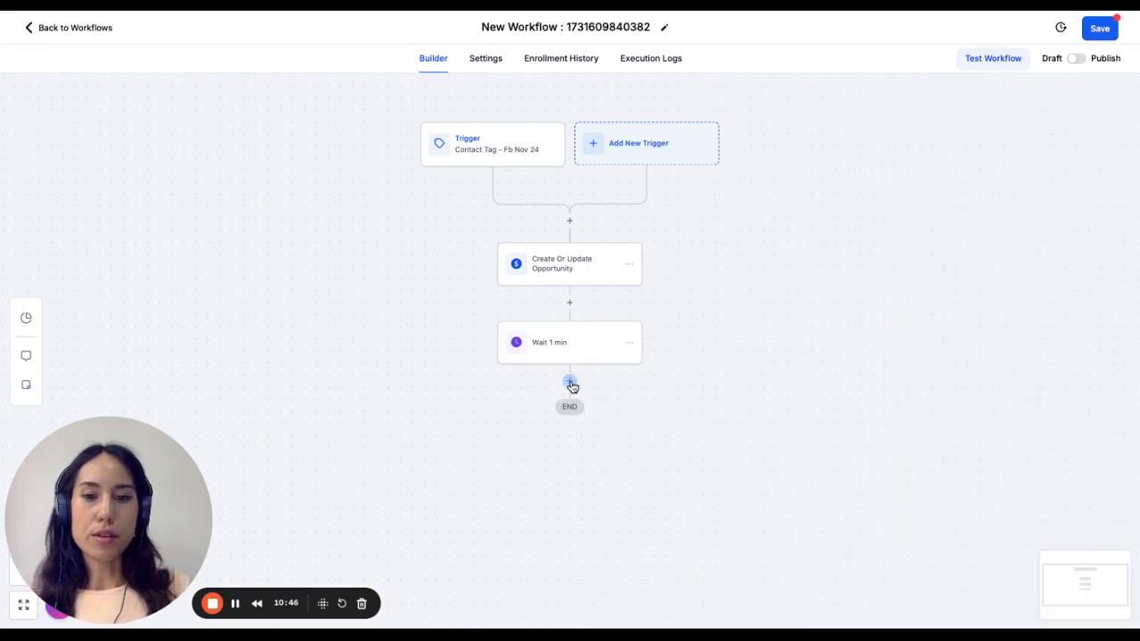
- Add a Send SMS action after the Wait 1 min action
click(570, 384)
text(s)
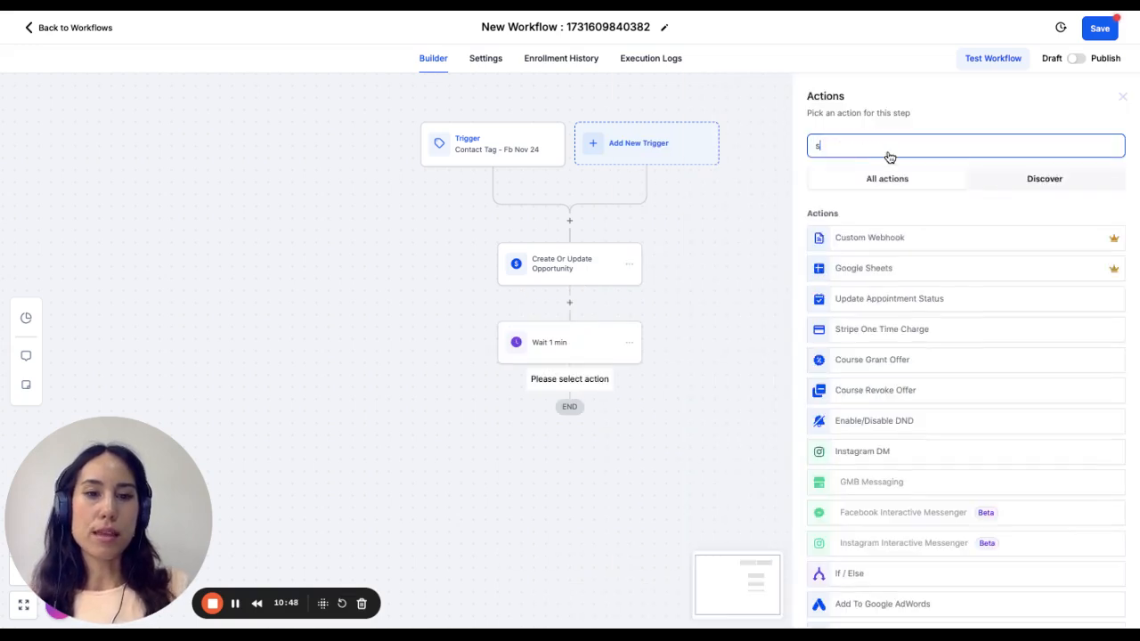
text(e)
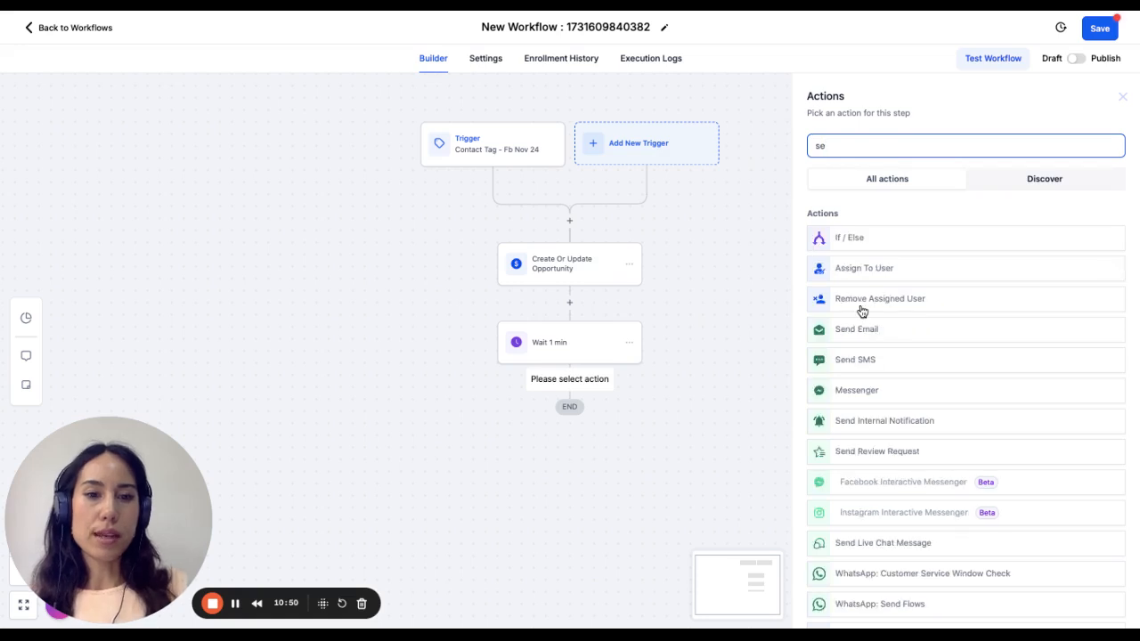
click(891, 358)
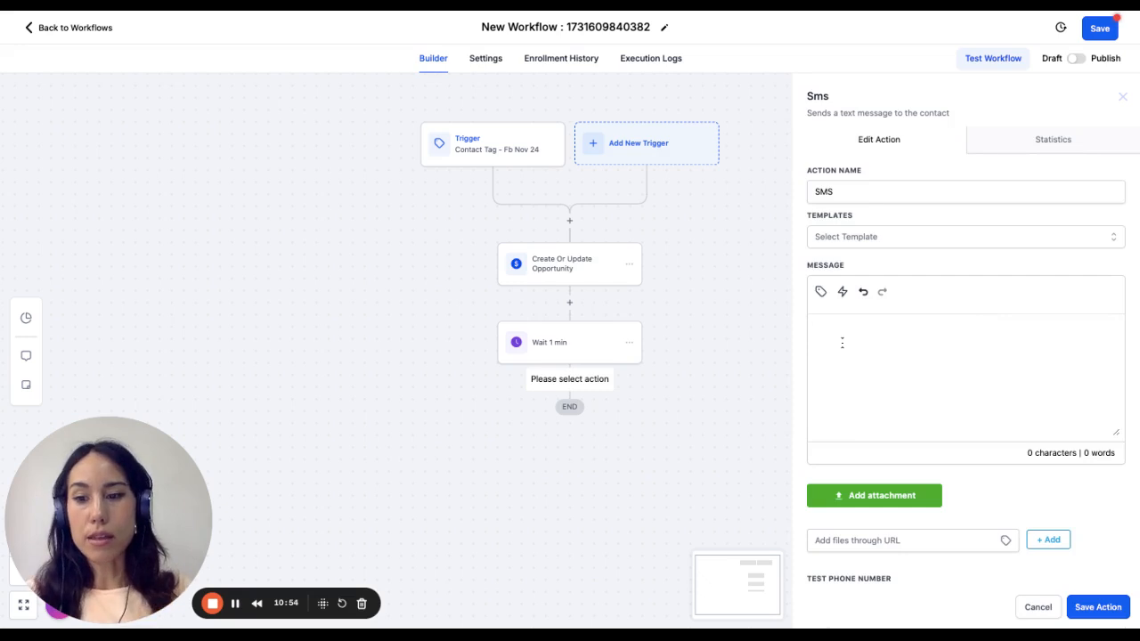
- Start the SMS message with "Hey" followed by the contact's first name custom value
click(899, 369)
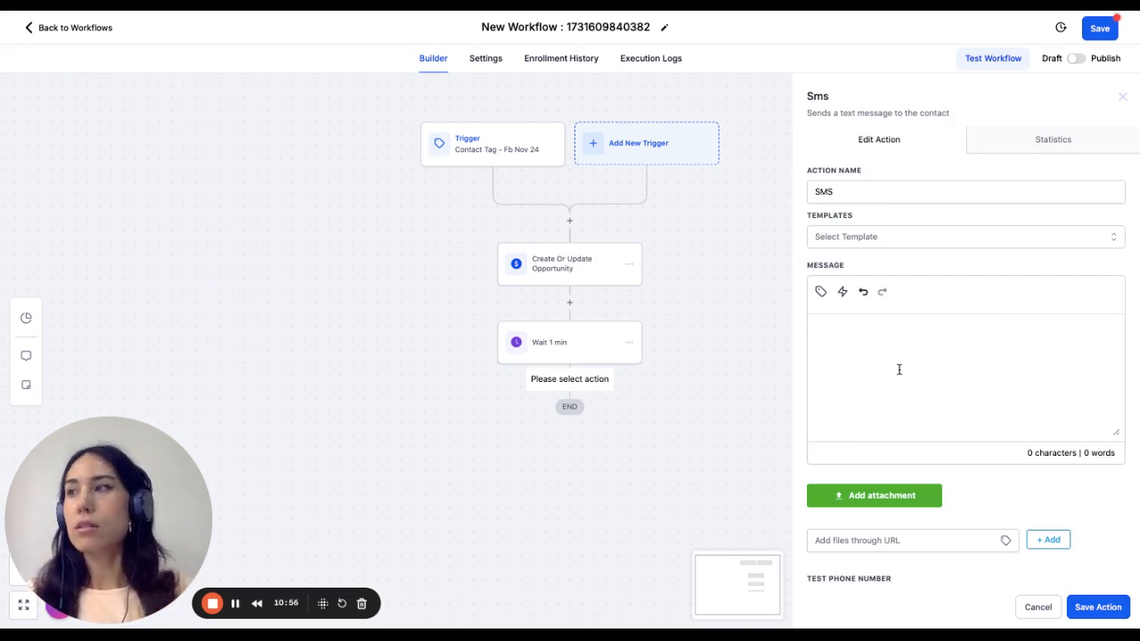
text(Hey)
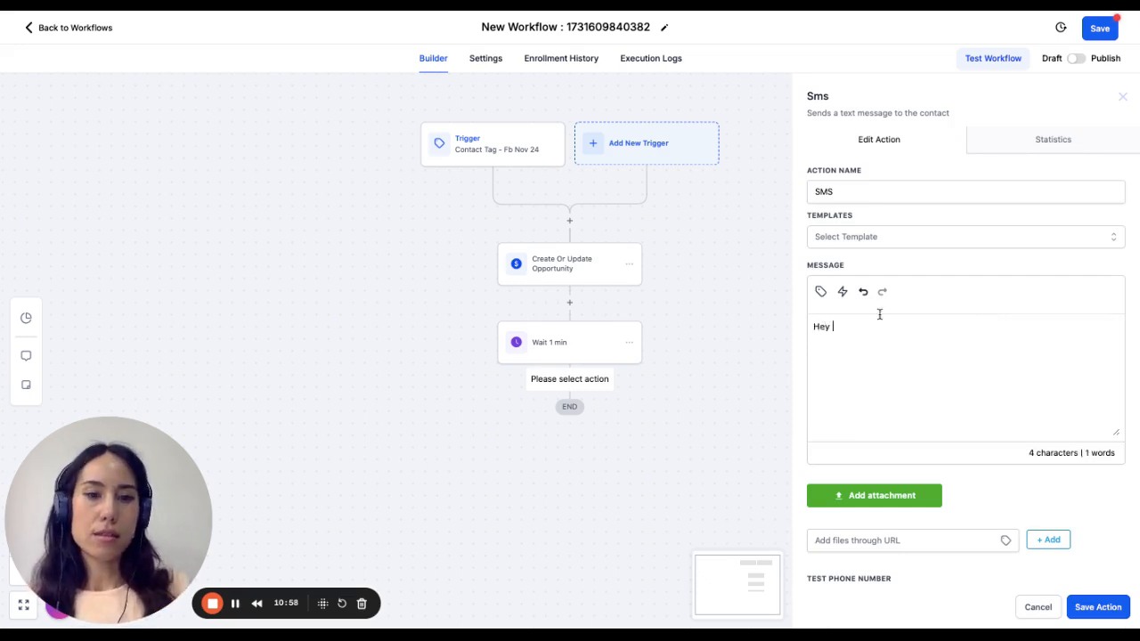
click(828, 293)
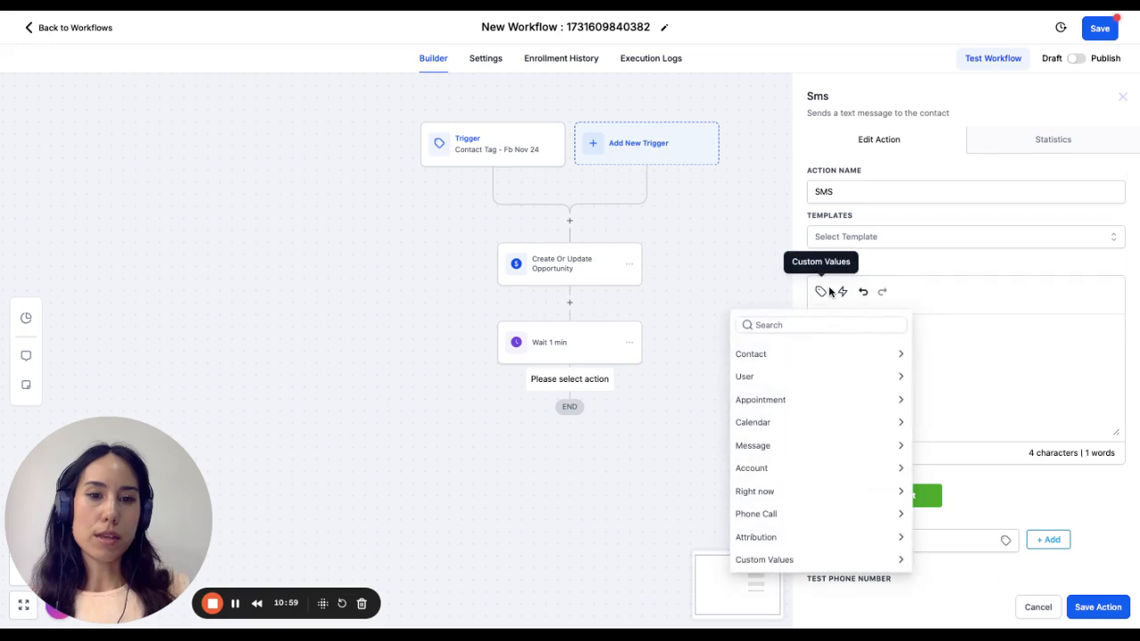
click(810, 357)
click(823, 398)
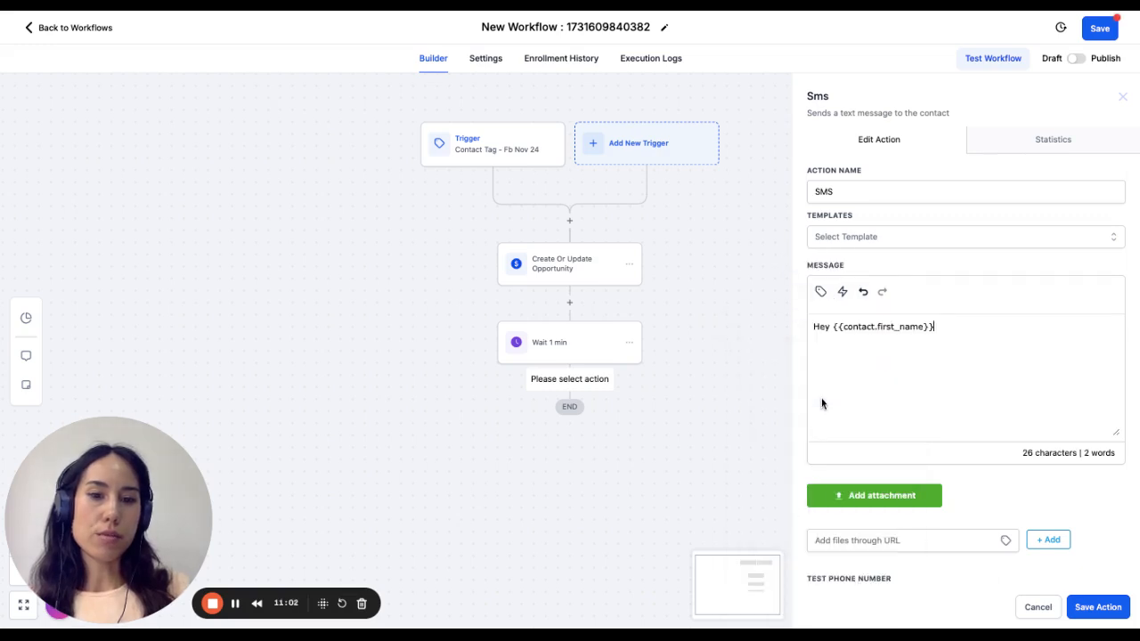
- Continue the SMS message after the first name with ", congrats. You're one step to your desired self."
text(, )
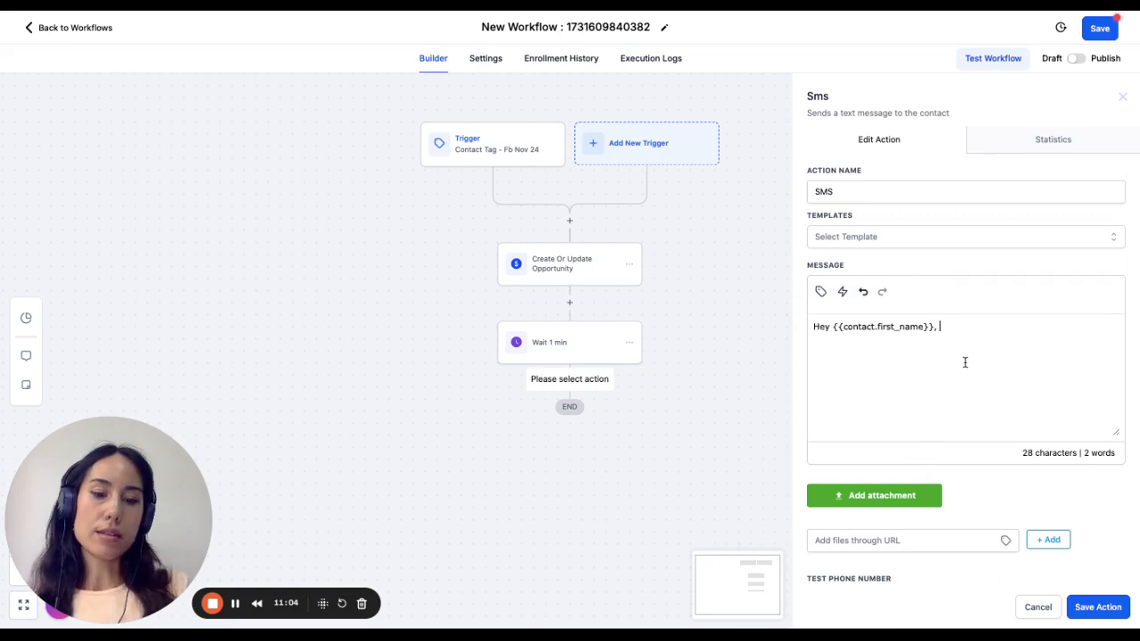
text(congrat)
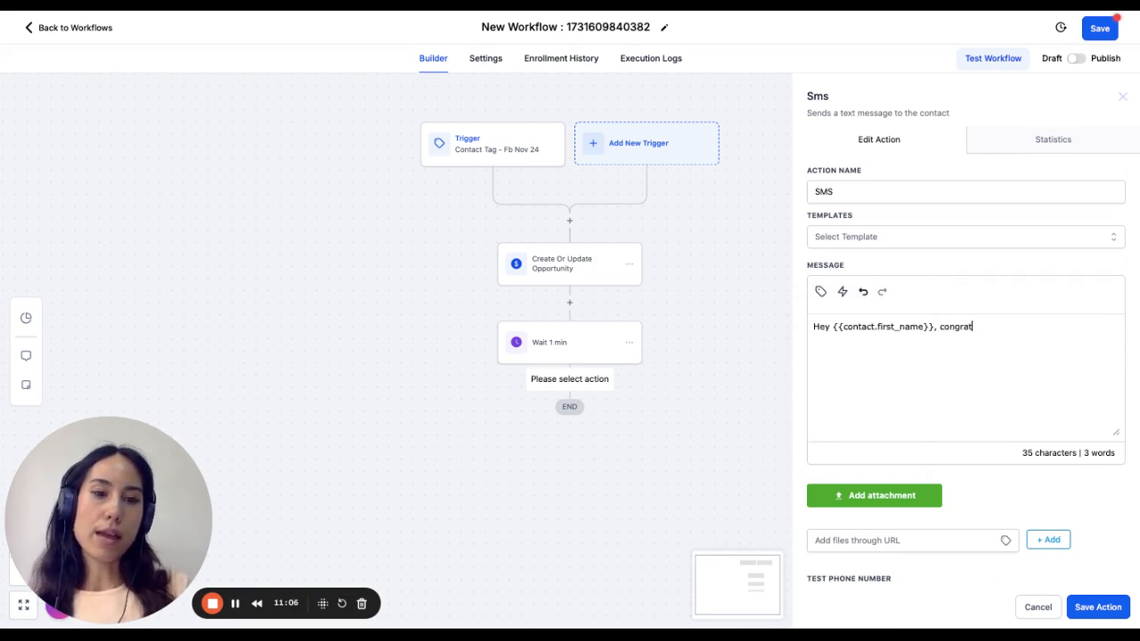
text(s. You're s)
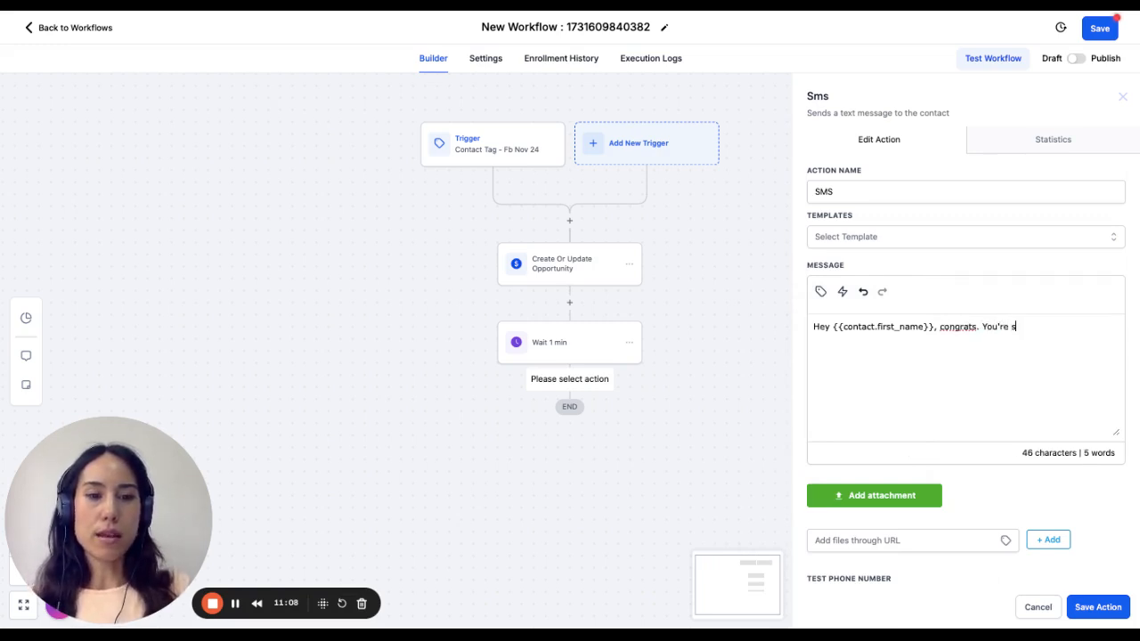
key(BackSpace)
text(one ste)
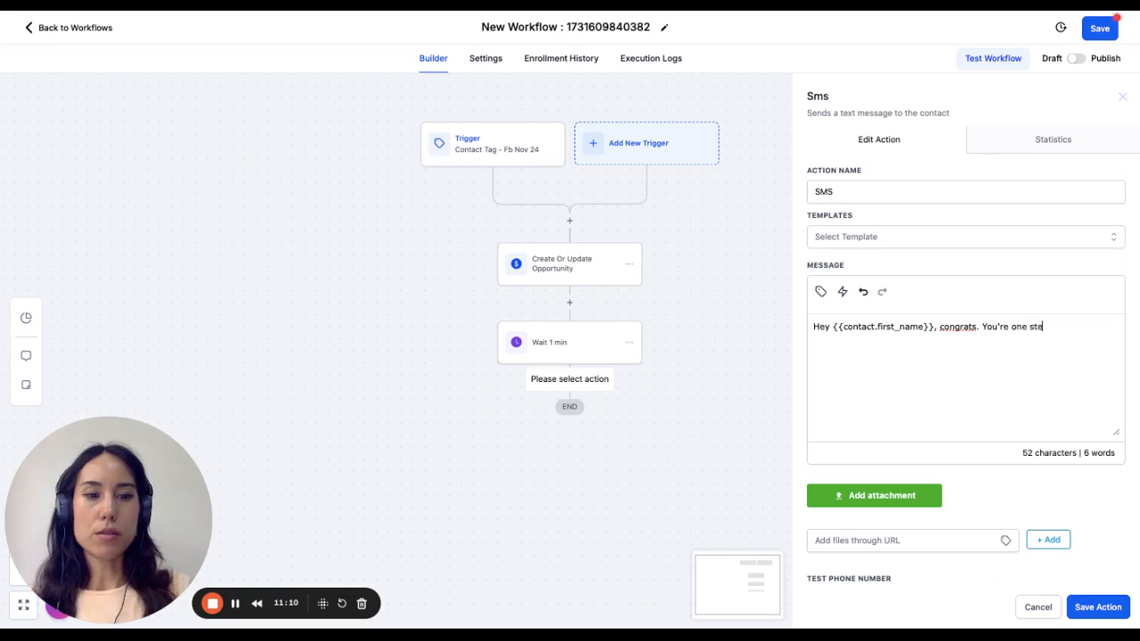
text(p to your de)
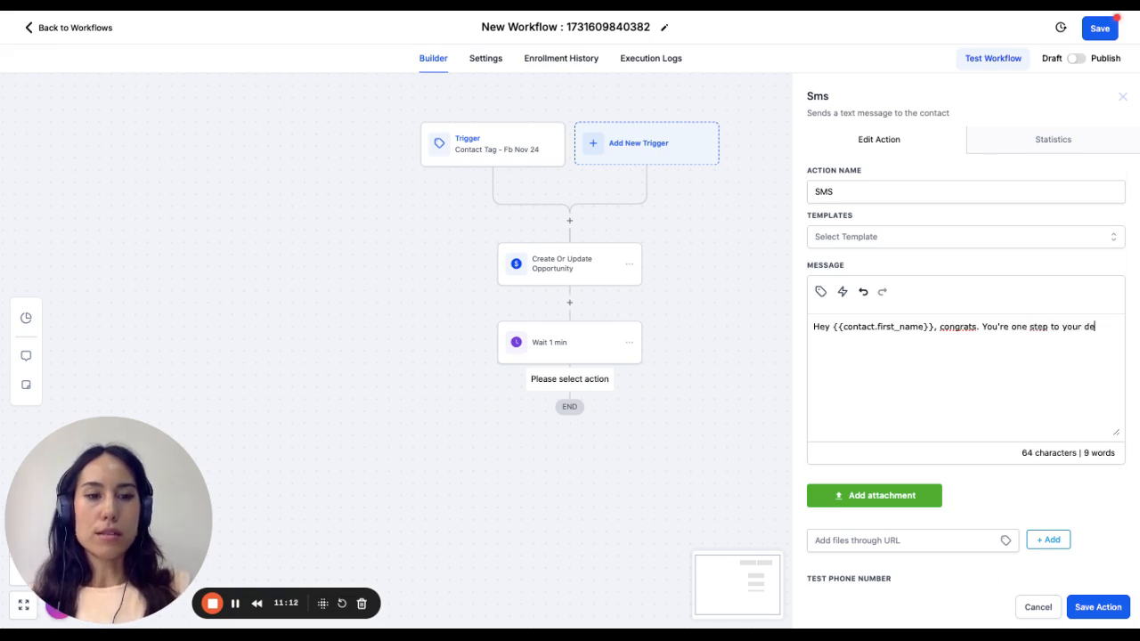
text(sired self.)
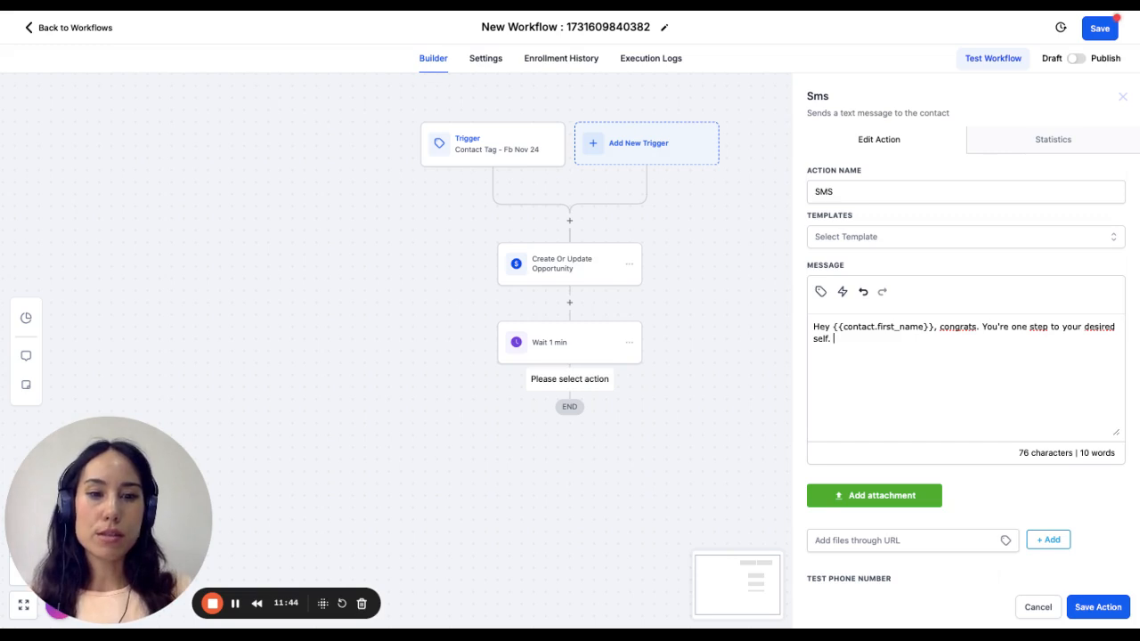
- Continue the SMS message after "desired self." with "Please reply with"
text(Pleas)
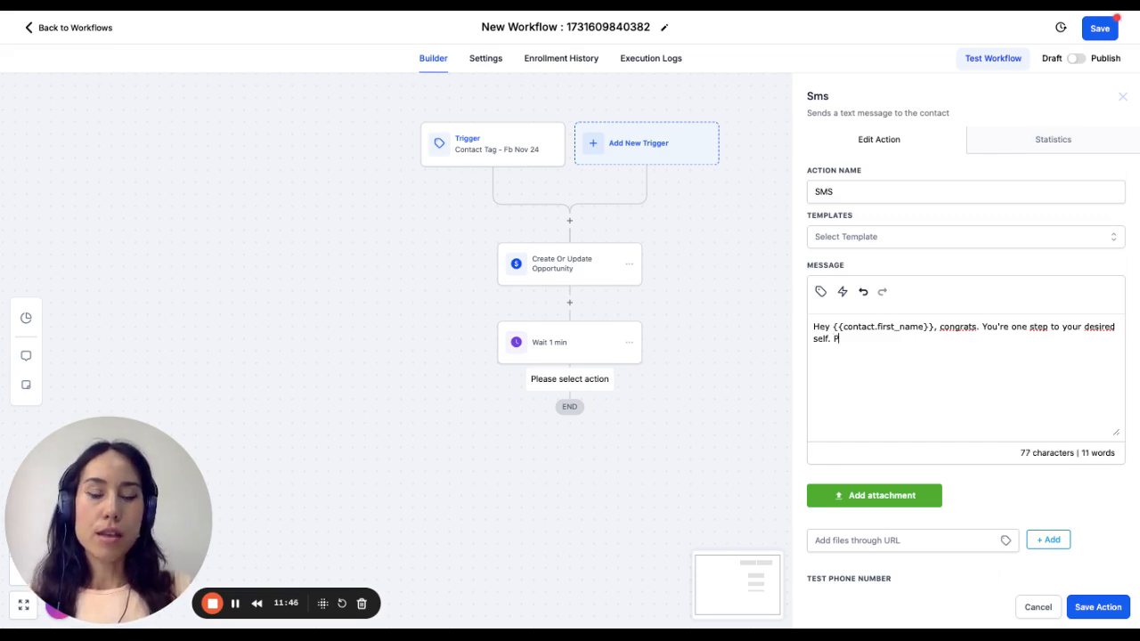
key(BackSpace)
key(BackSpace)
key(BackSpace)
text(aase )
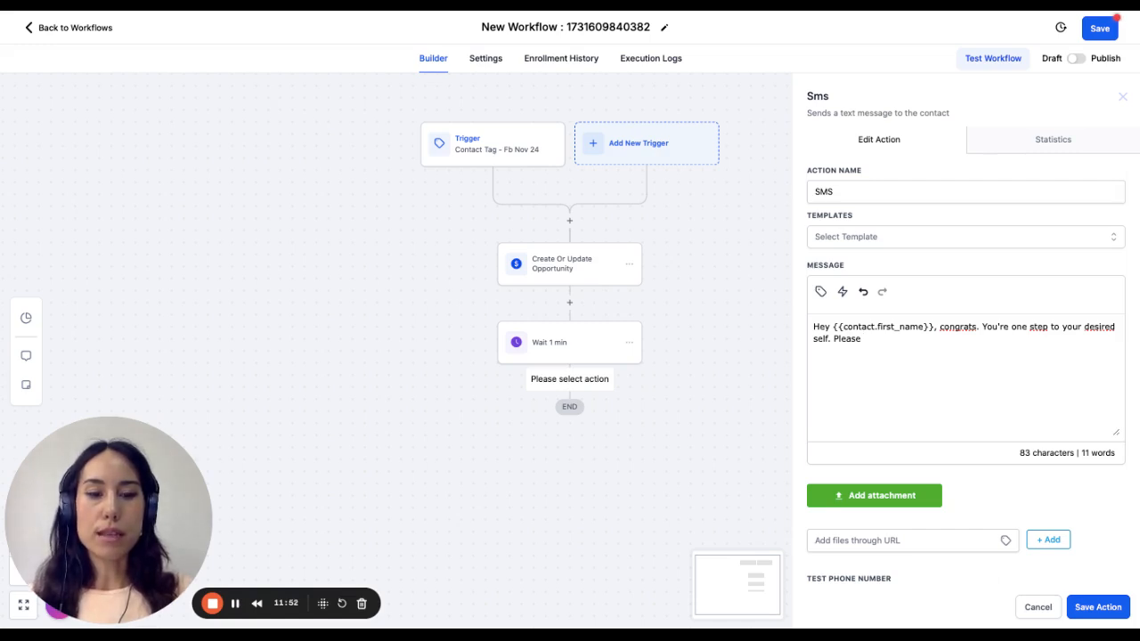
text(reply)
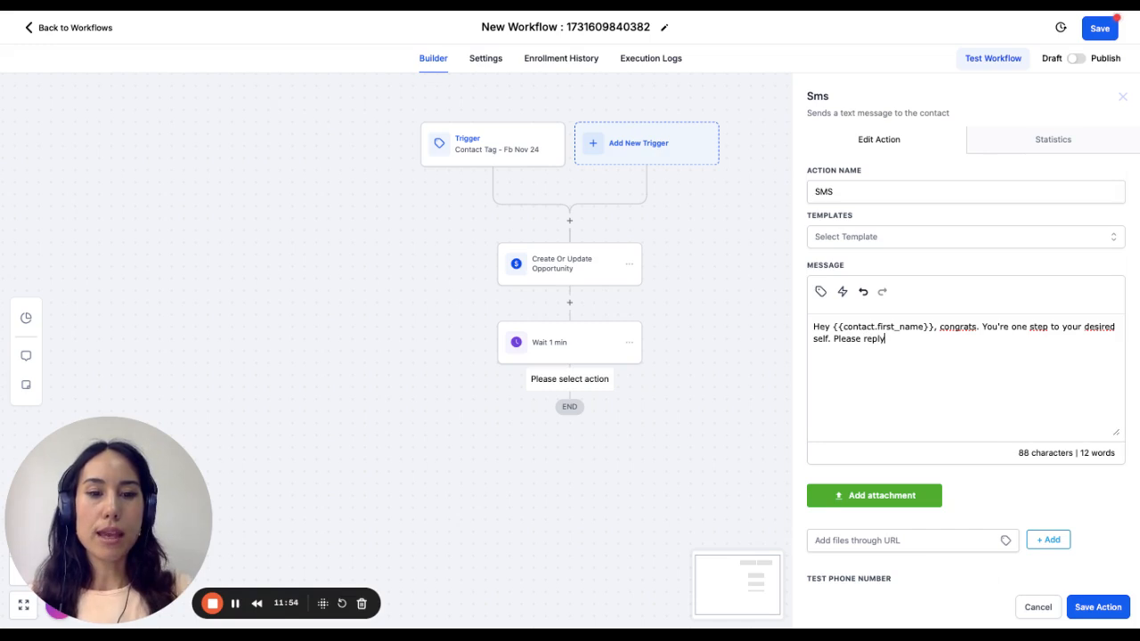
text( wit h)
key(BackSpace)
key(BackSpace)
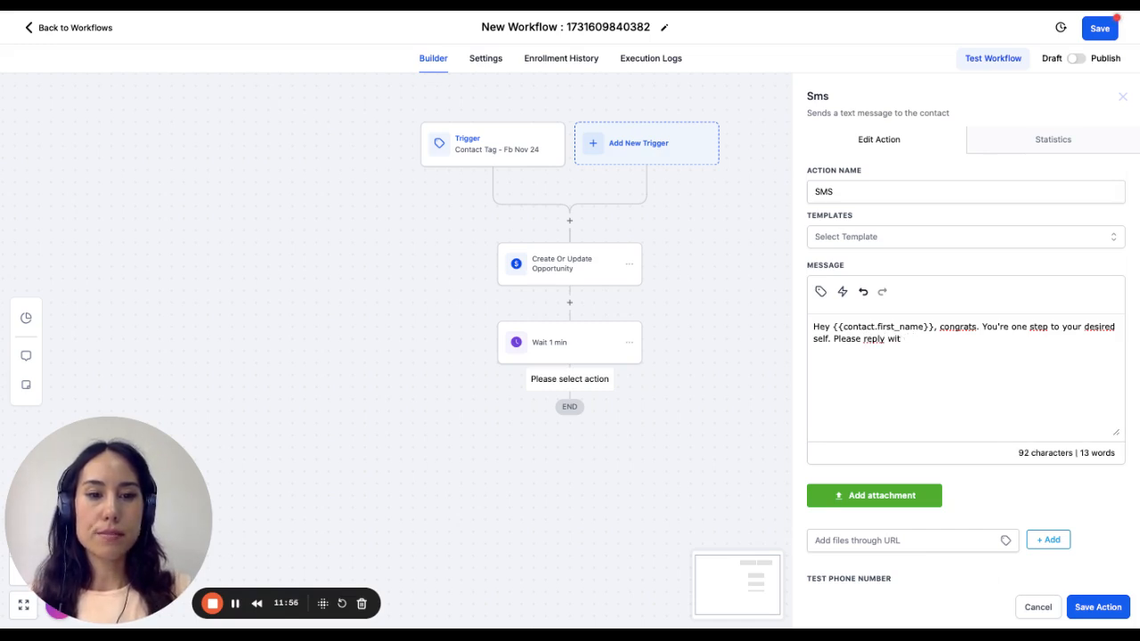
- Finish the SMS message with "'Yes' and we'll send your booking link." and save the action
text(h 'yes')
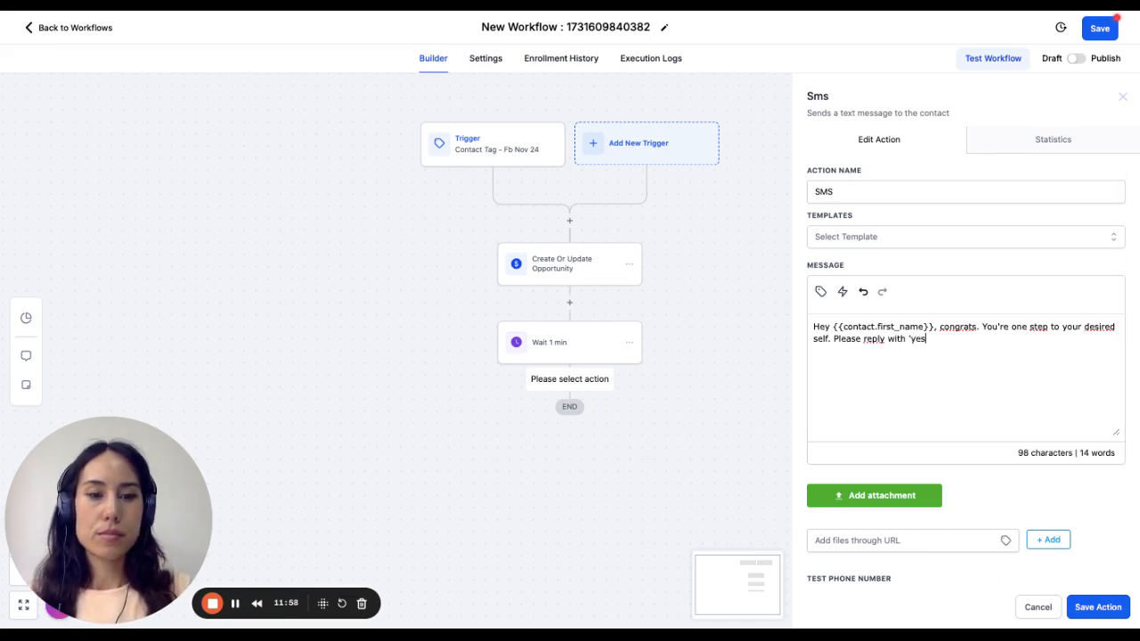
key(BackSpace)
key(BackSpace)
key(BackSpace)
text(Ye)
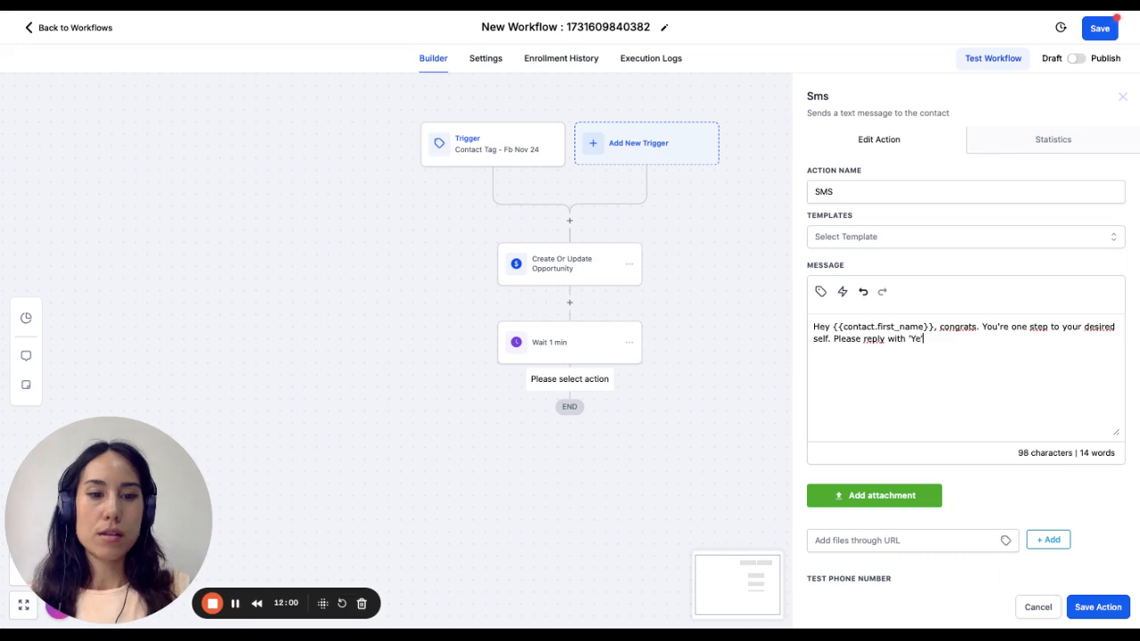
text(s' and we')
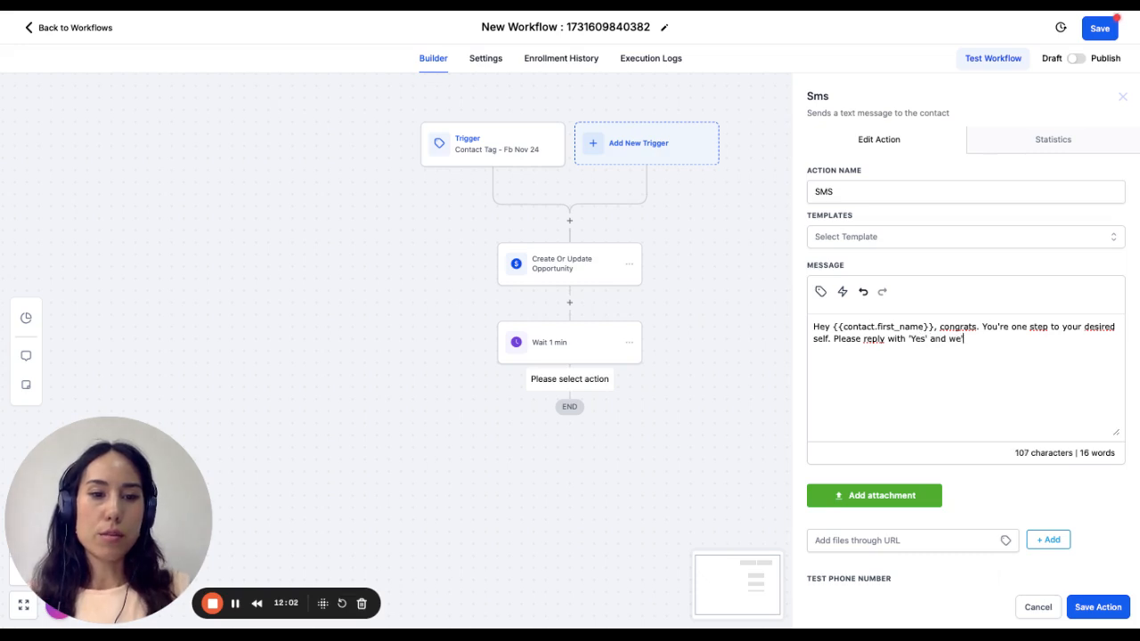
text(ll send )
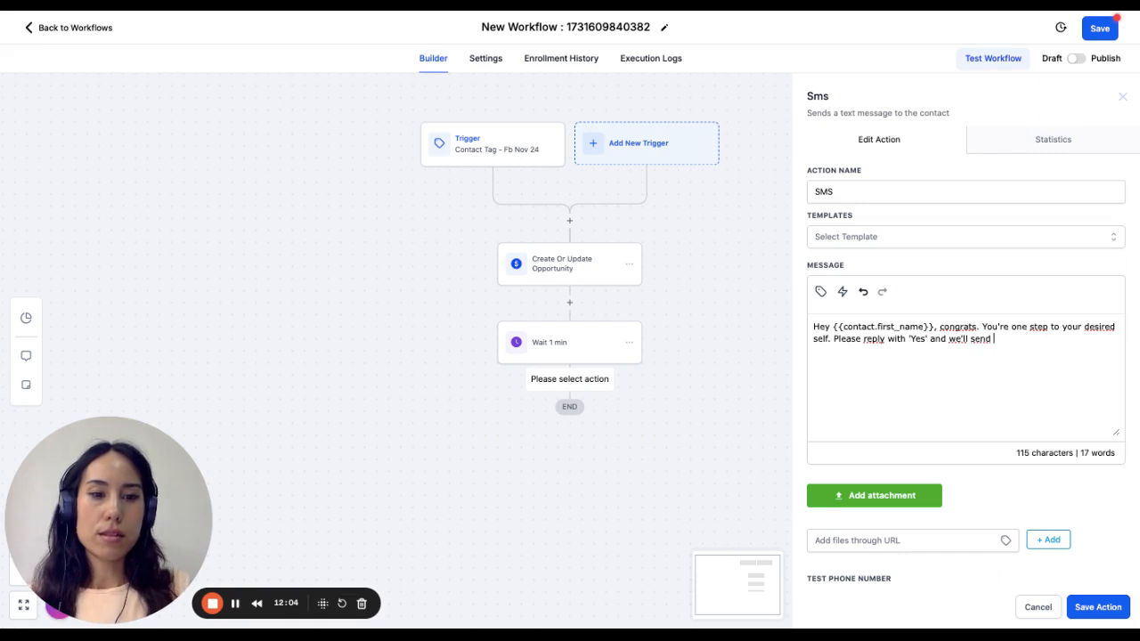
text(your book)
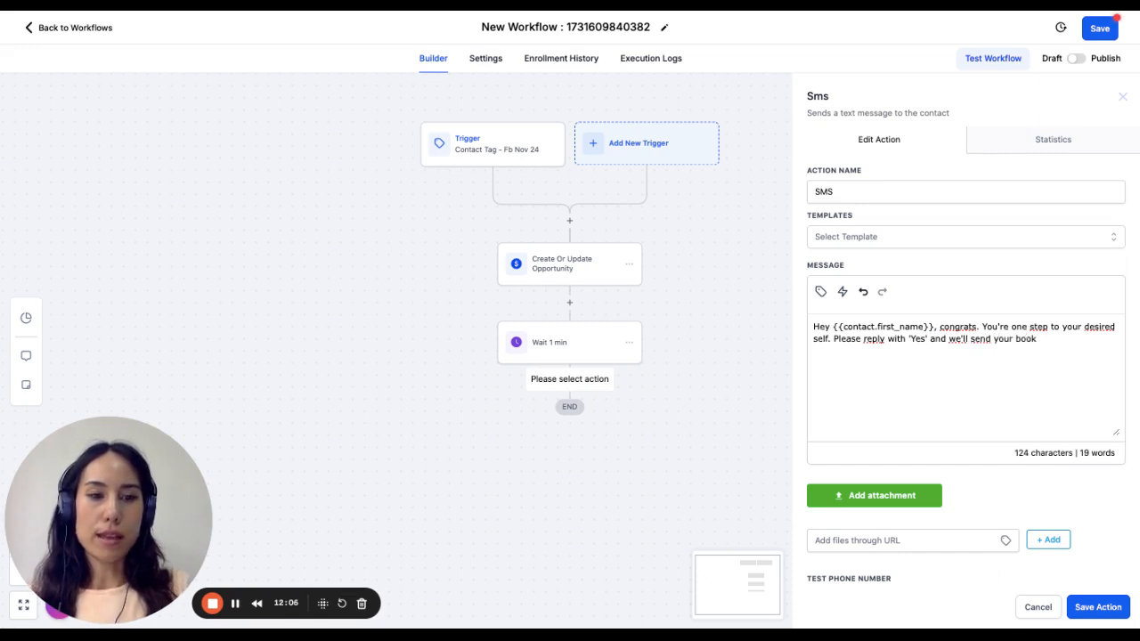
text(ing link)
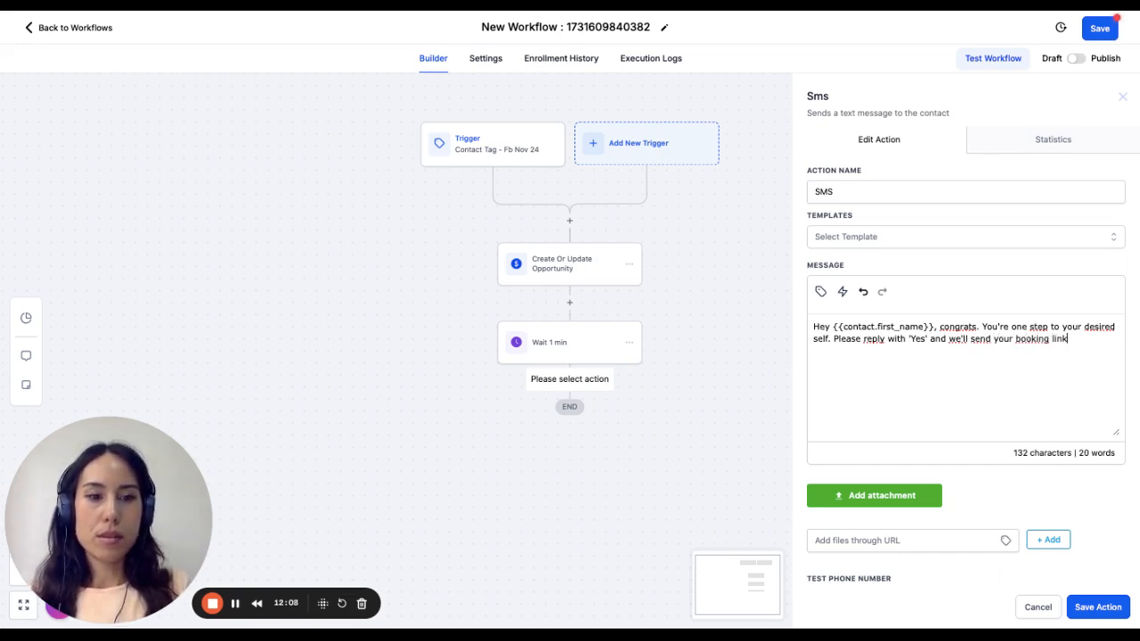
text(.)
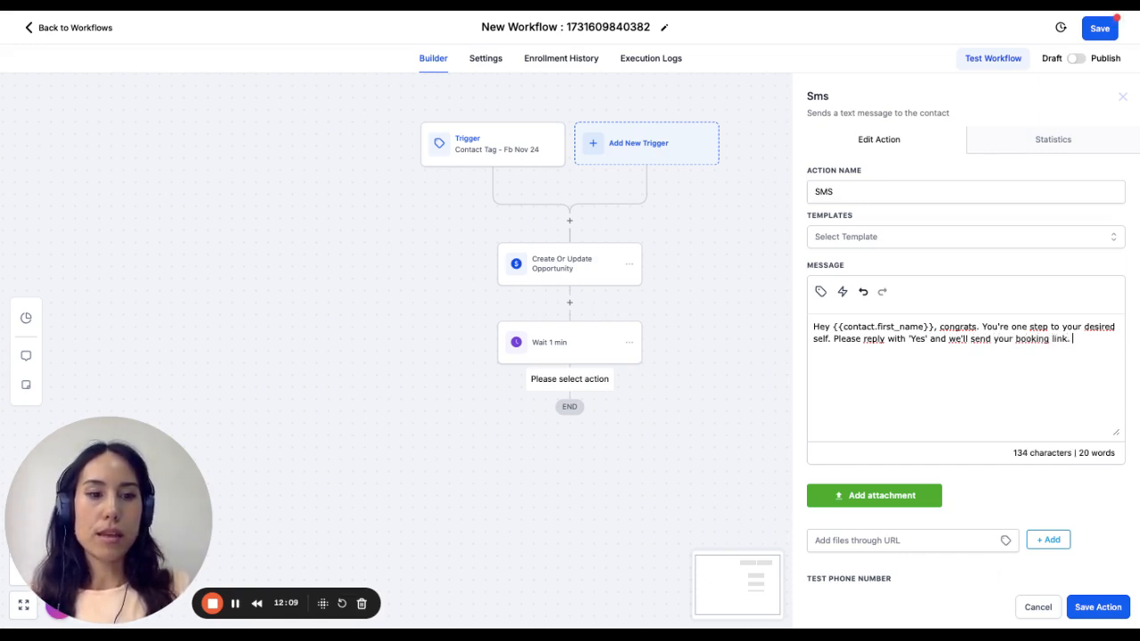
click(1103, 609)
- Rename the SMS action "SMS - 1st text" and save it
click(605, 434)
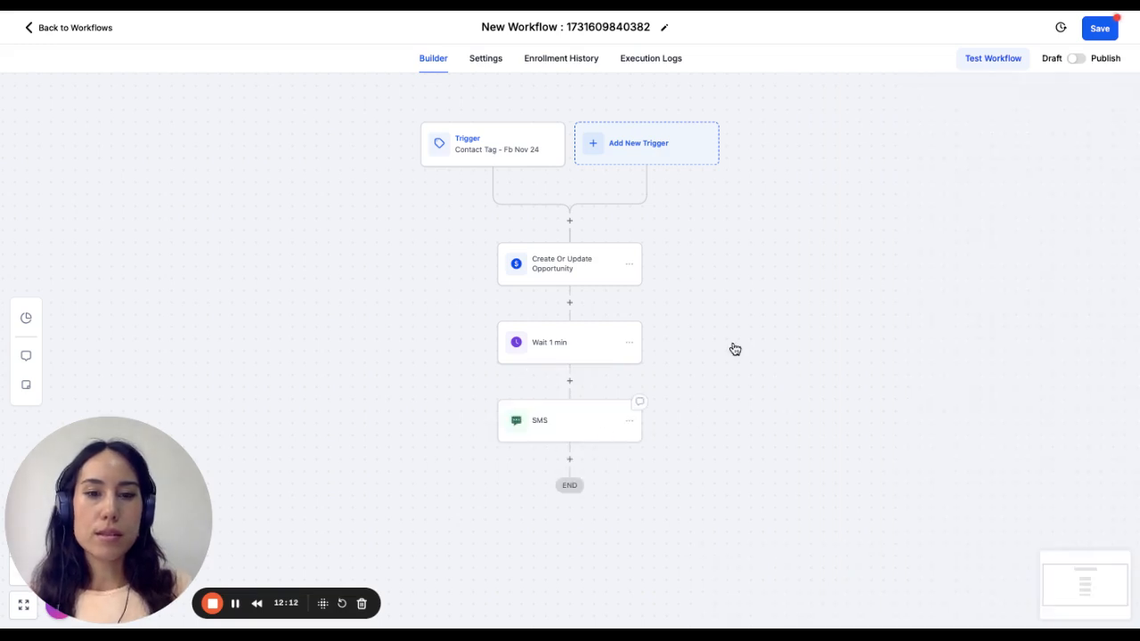
click(862, 188)
text(- )
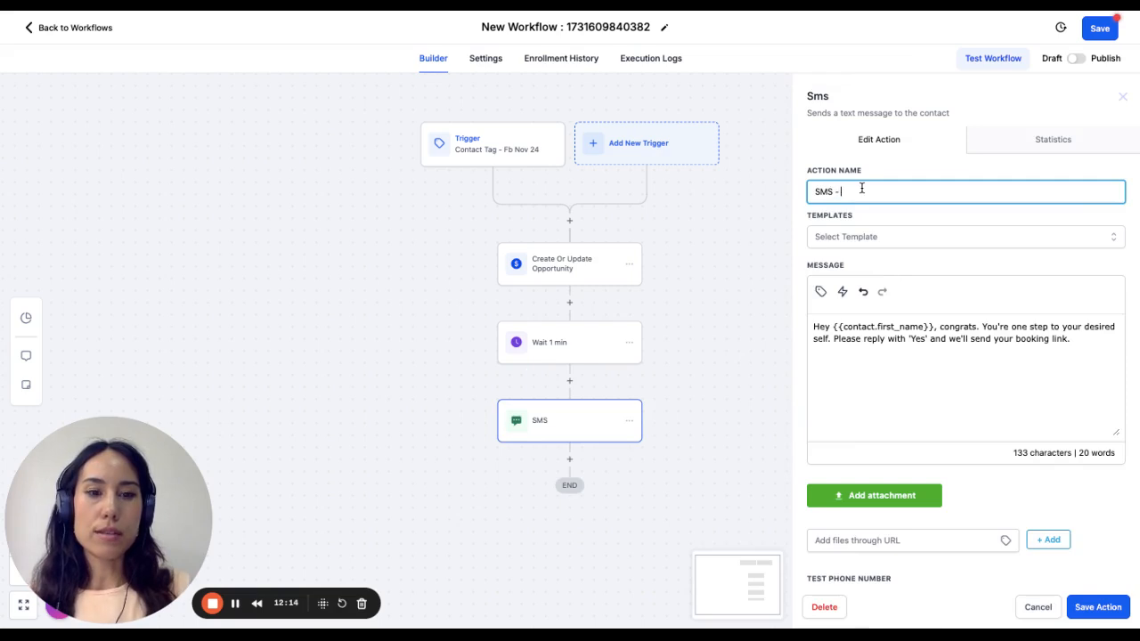
text(1st text)
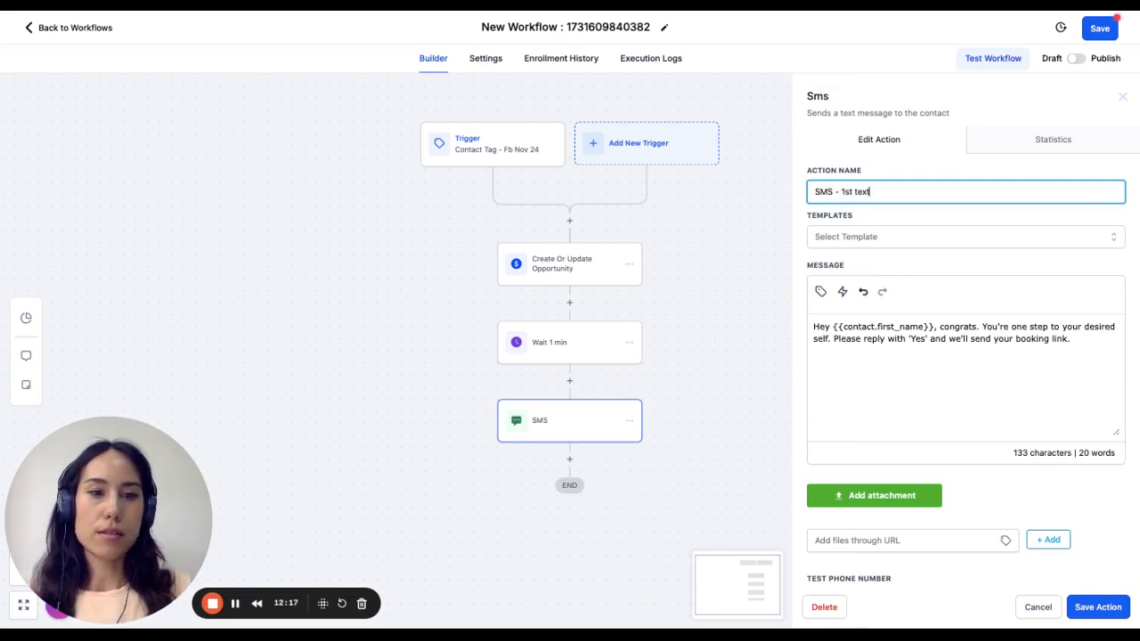
click(1105, 609)
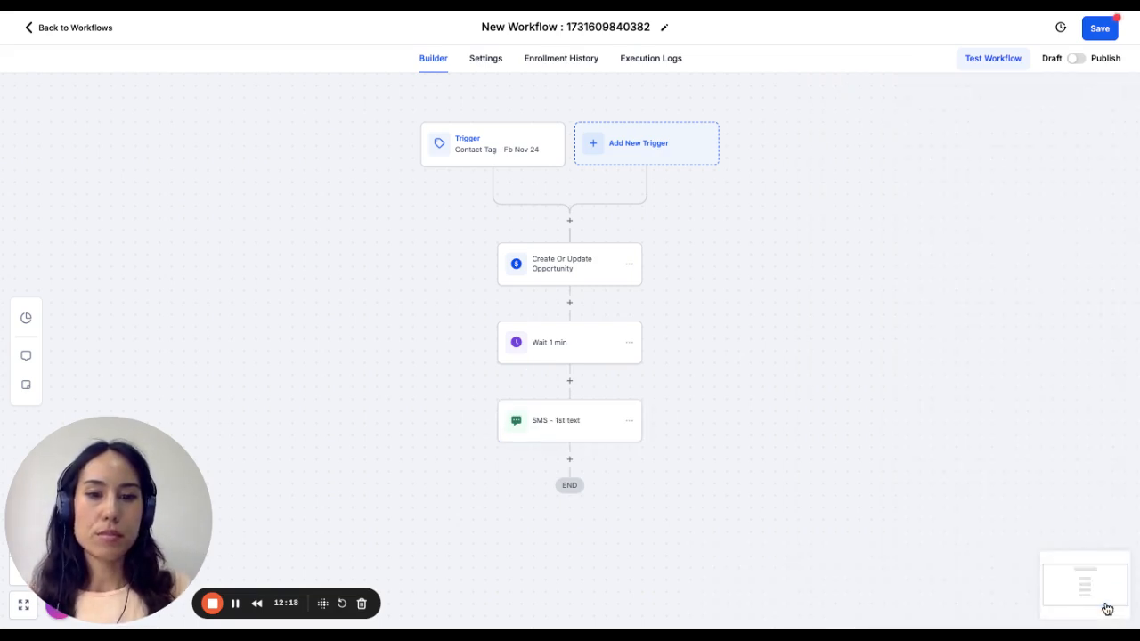
- Add a Wait action after the SMS - 1st text action
scroll(747, 421, down, 1)
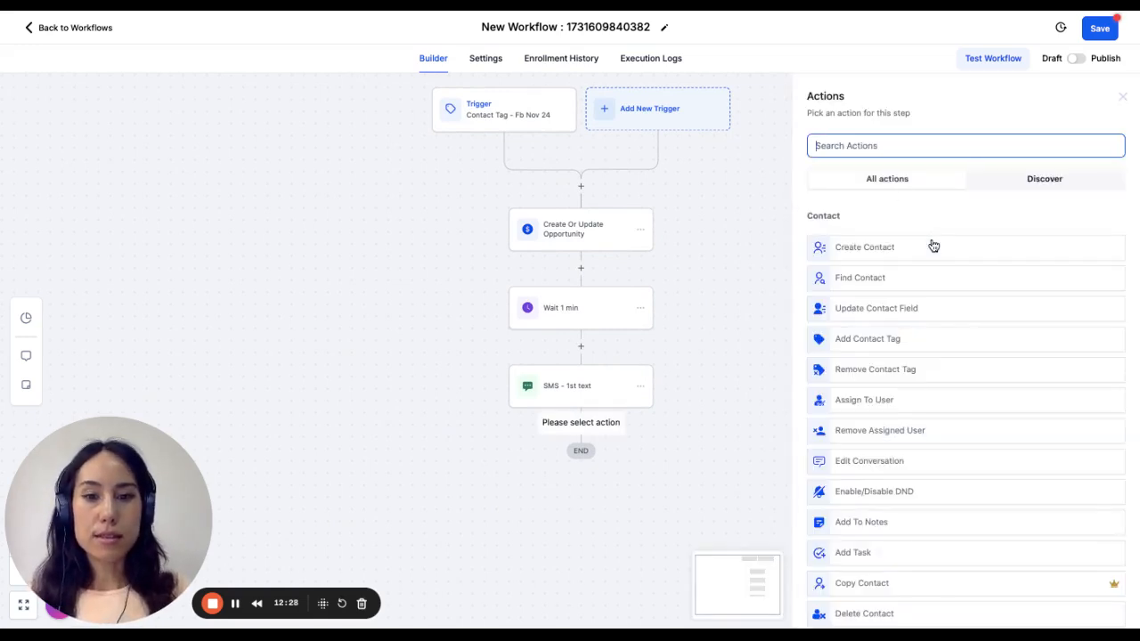
text(wait)
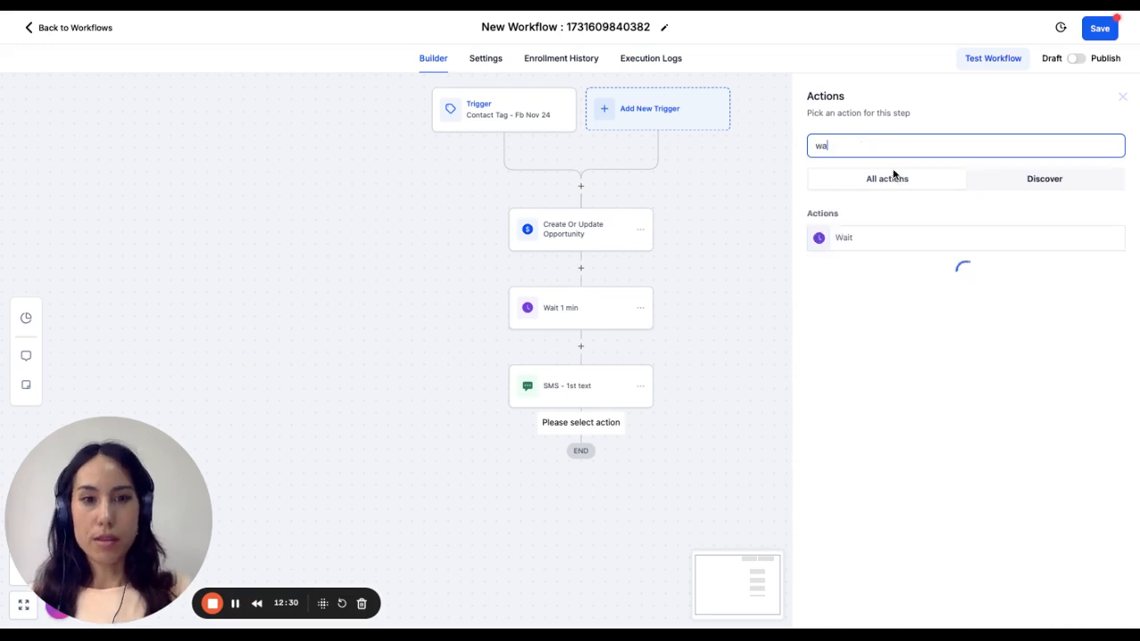
click(900, 242)
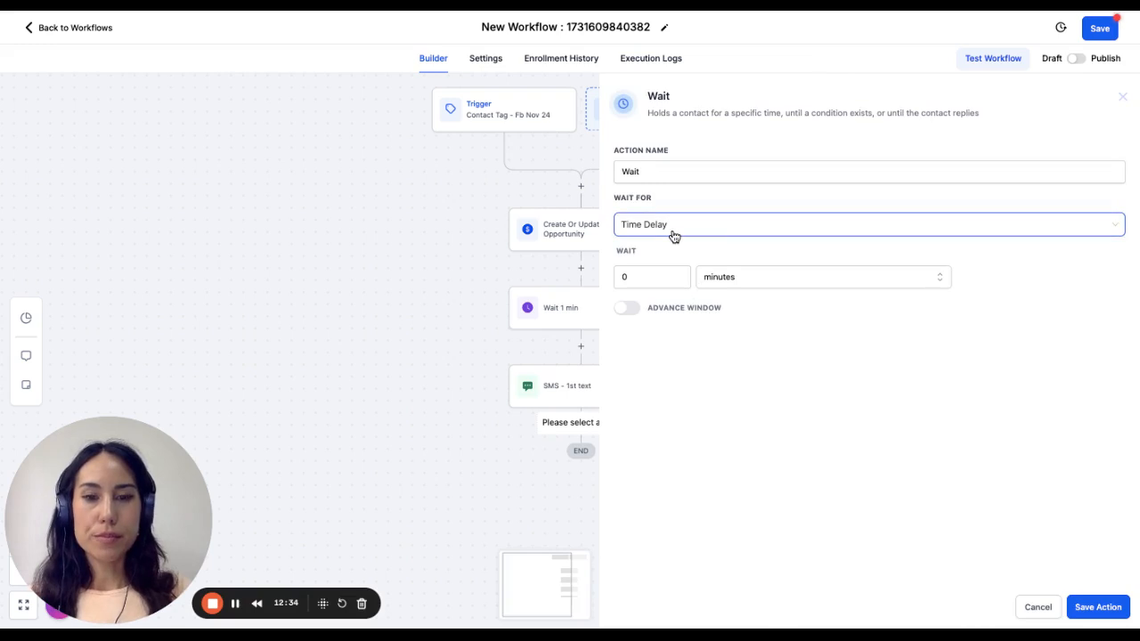
- Make the new wait action wait for a Contact Reply to the SMS - 1st text step
click(715, 227)
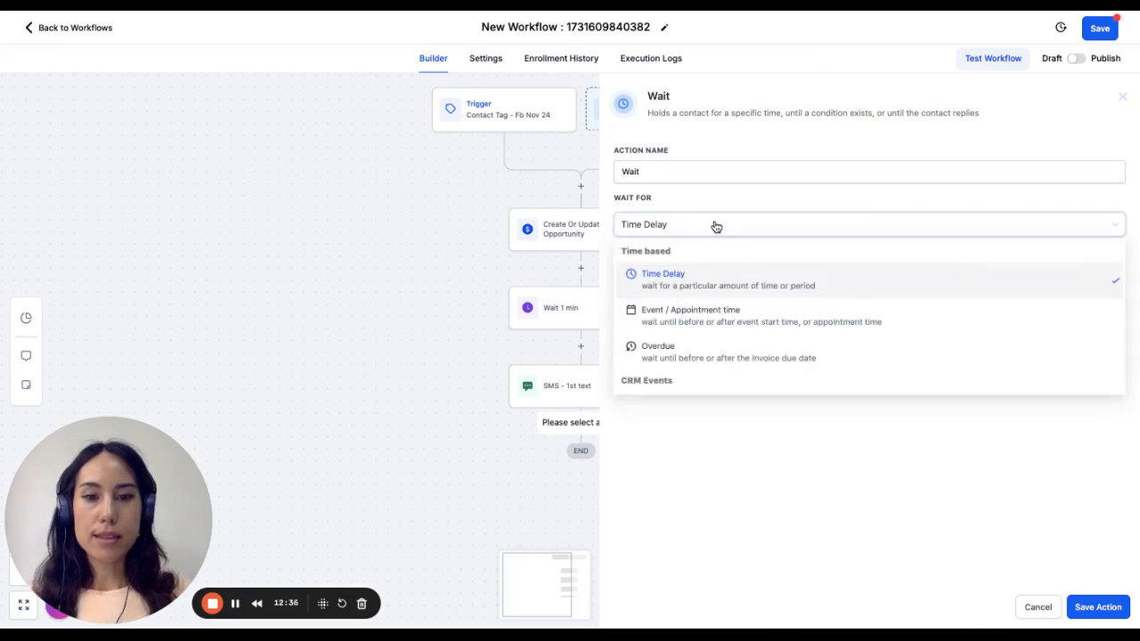
scroll(708, 330, down, 3)
click(697, 352)
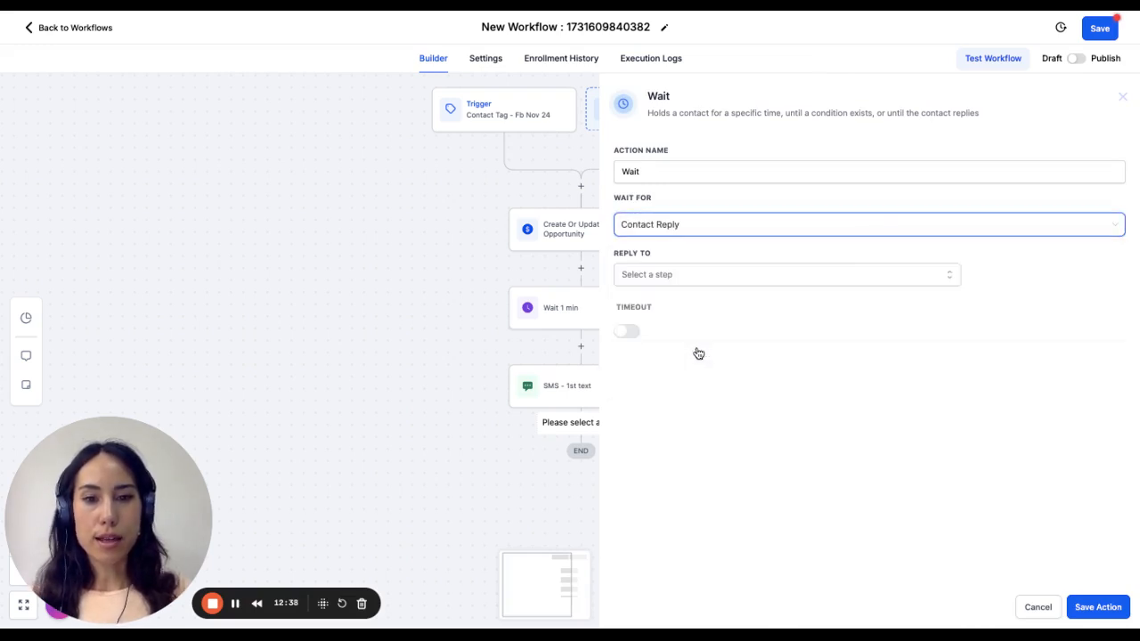
click(734, 278)
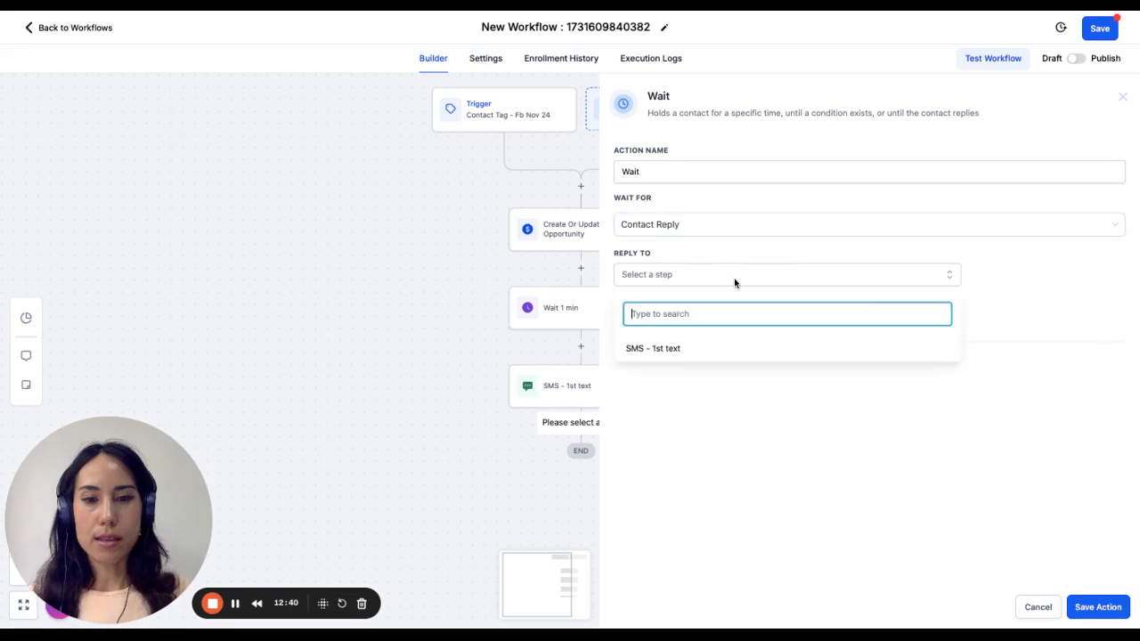
click(657, 352)
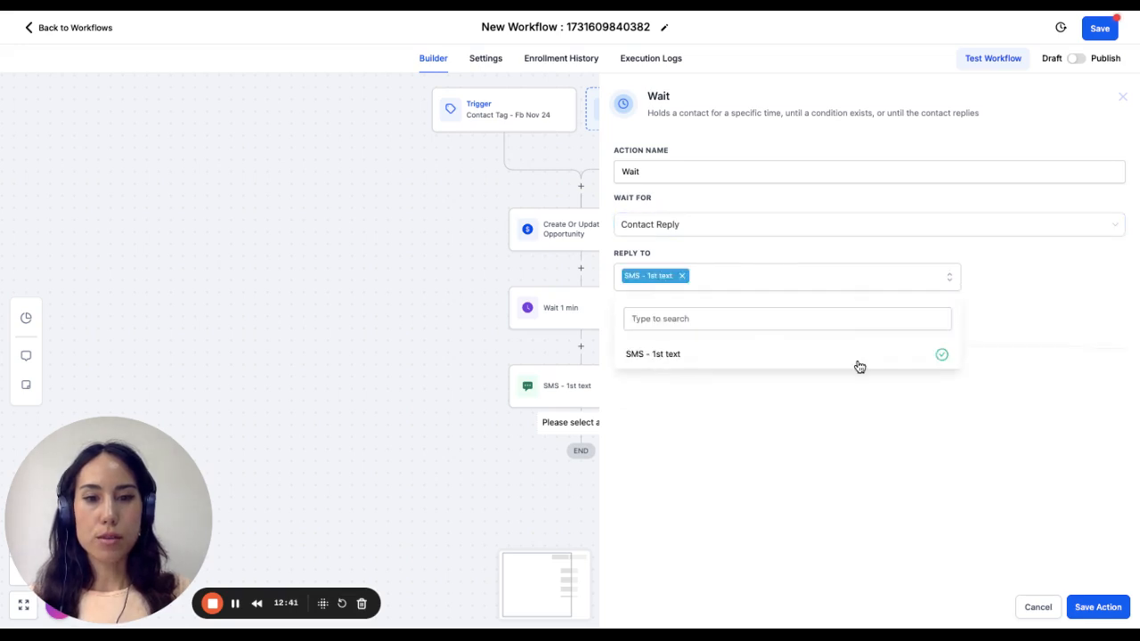
click(833, 437)
- Enable a 60-minute timeout on the contact reply wait and save the action
click(627, 337)
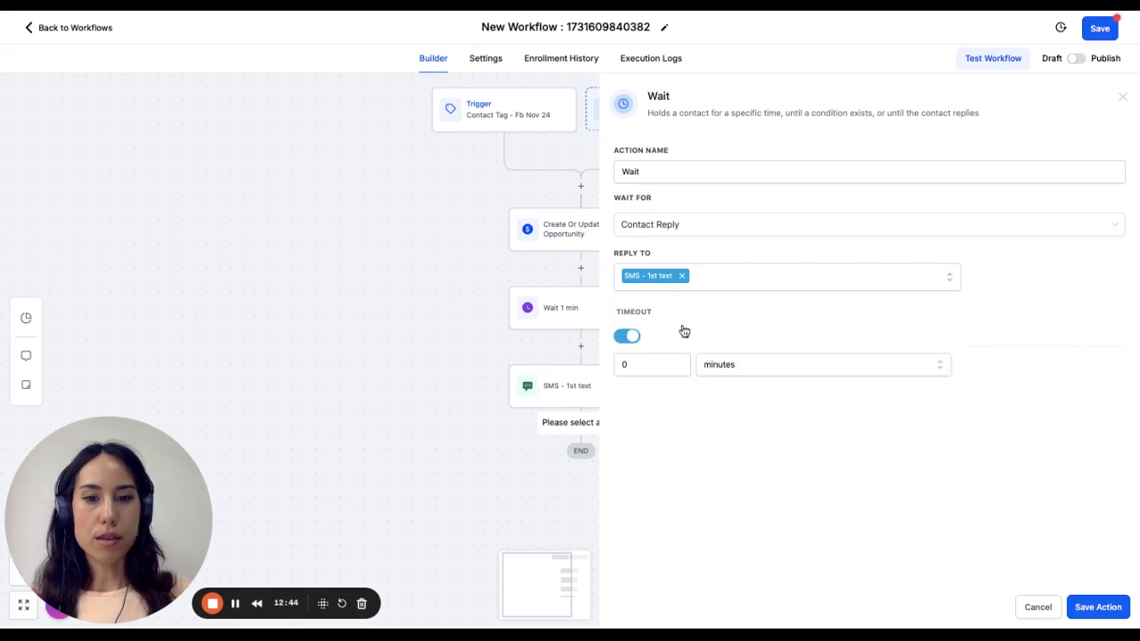
click(648, 365)
key(BackSpace)
text(60)
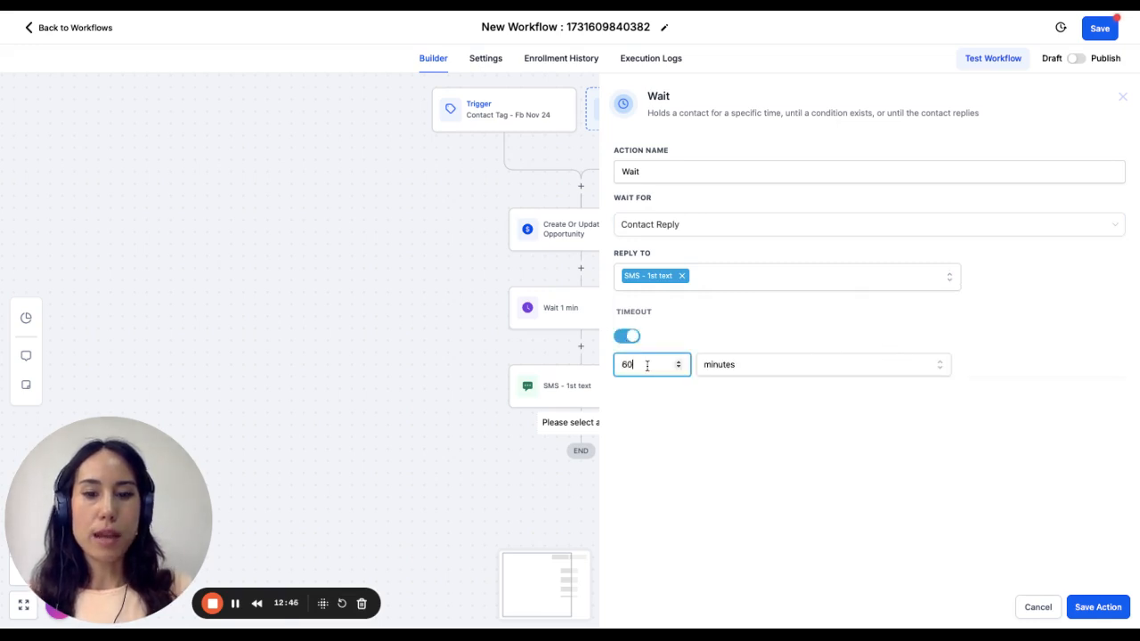
click(1096, 607)
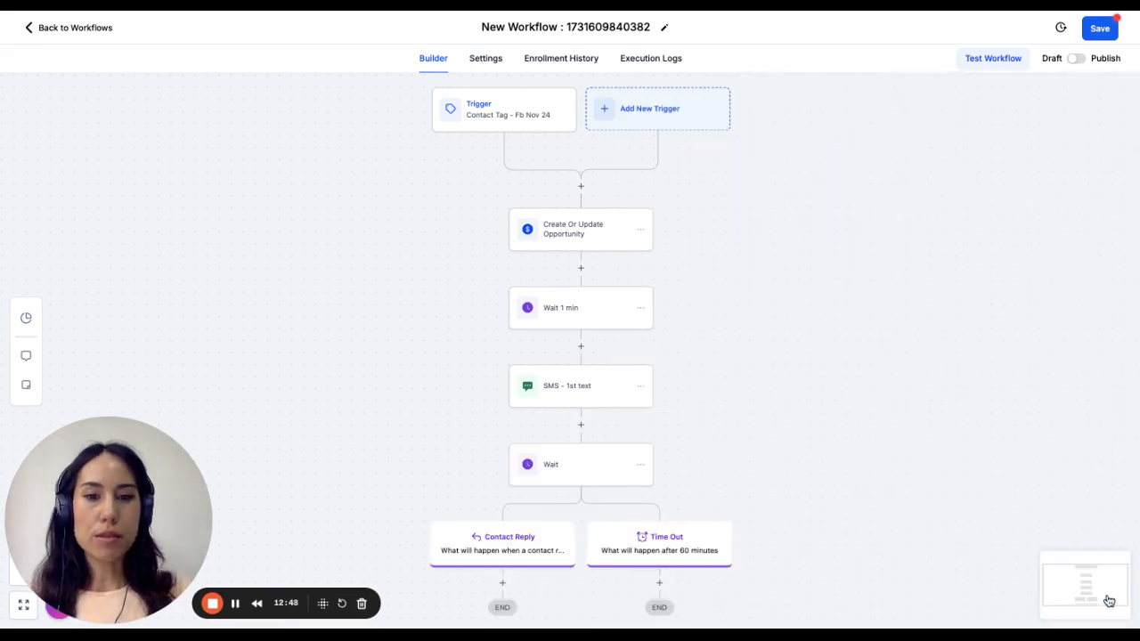
- Review the settings of the wait action that splits into the Contact Reply and Time Out branches
scroll(611, 250, down, 2)
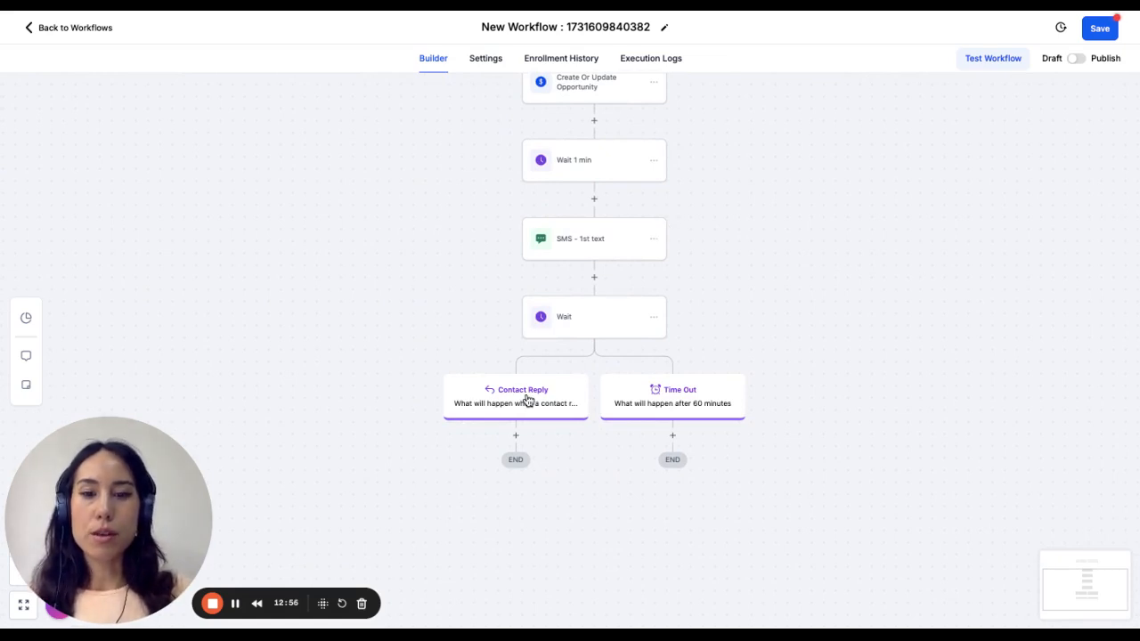
click(584, 319)
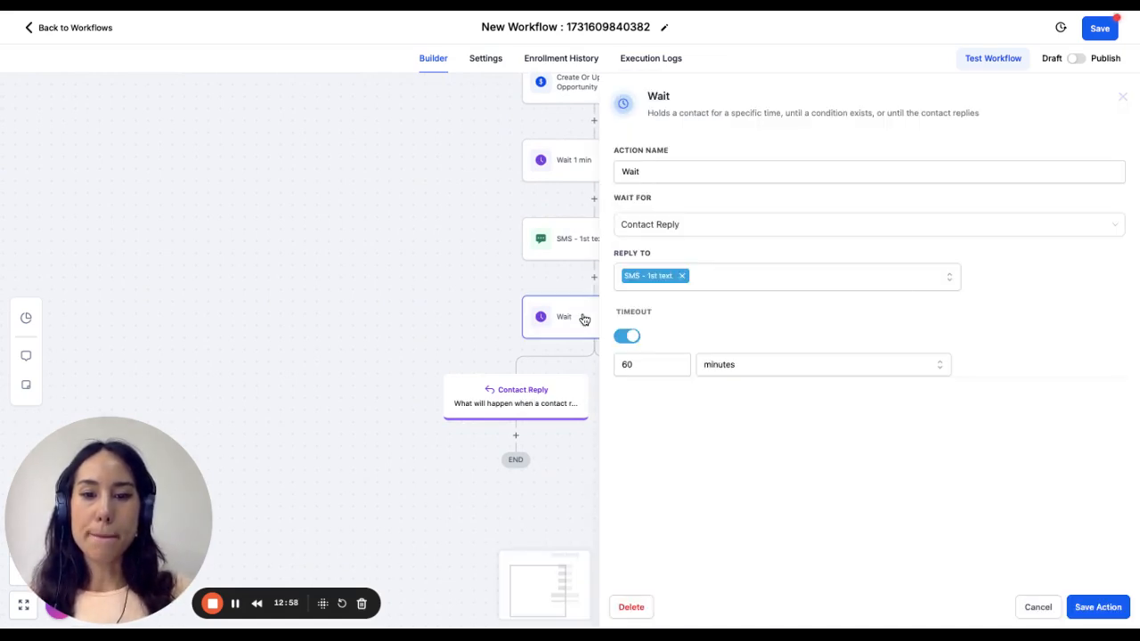
click(1038, 607)
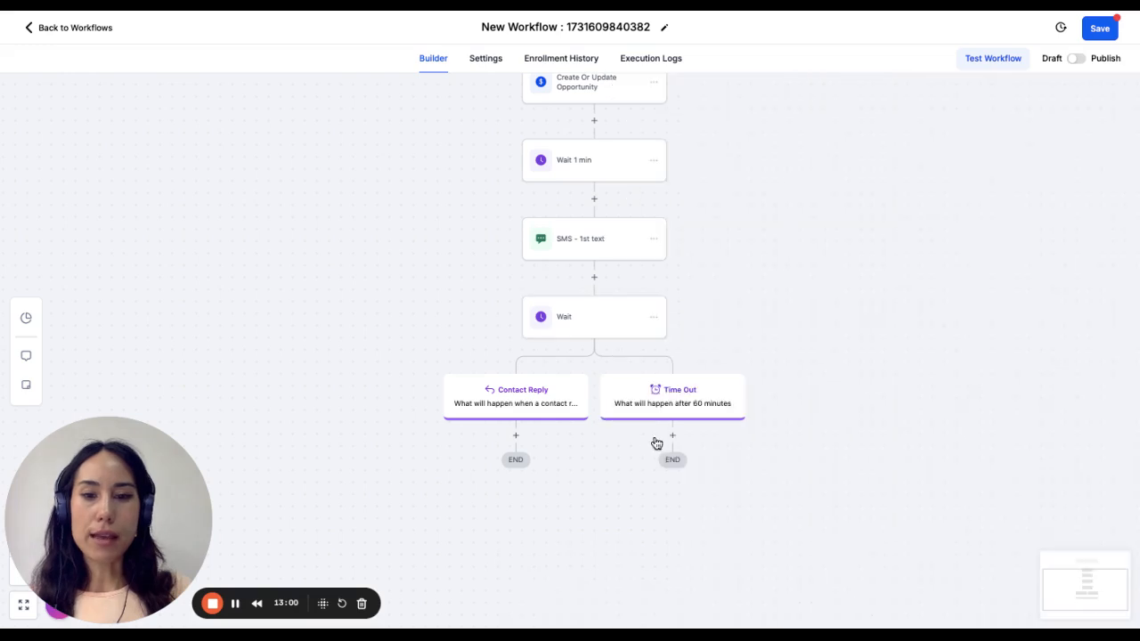
- Add a Wait action with a time delay of 1 minute under the Contact Reply branch and save it
click(515, 437)
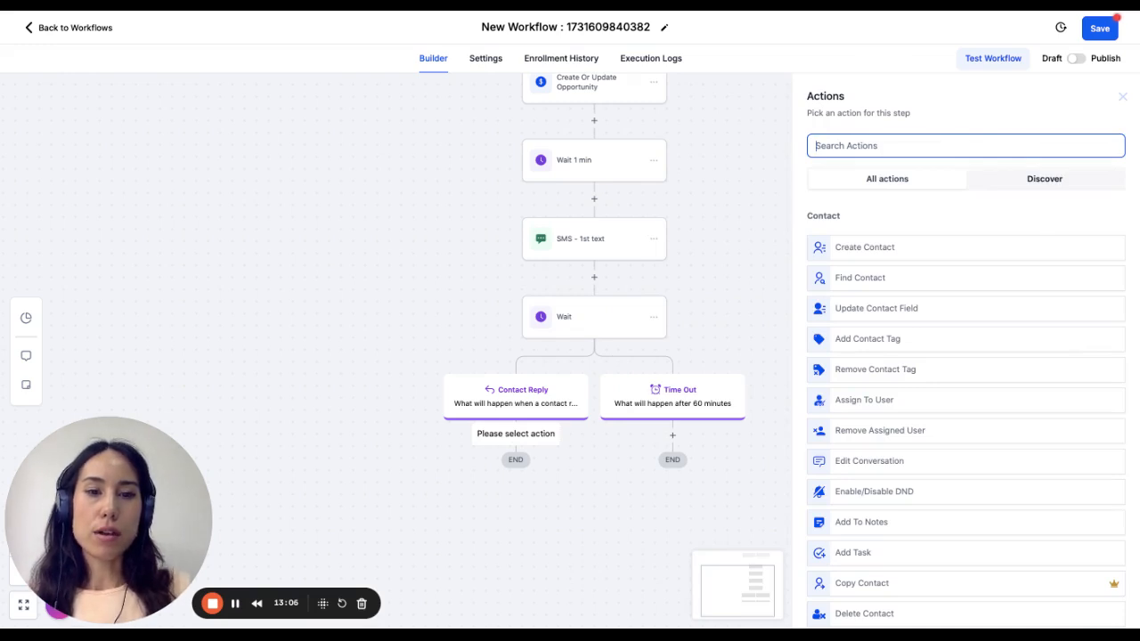
text(wait)
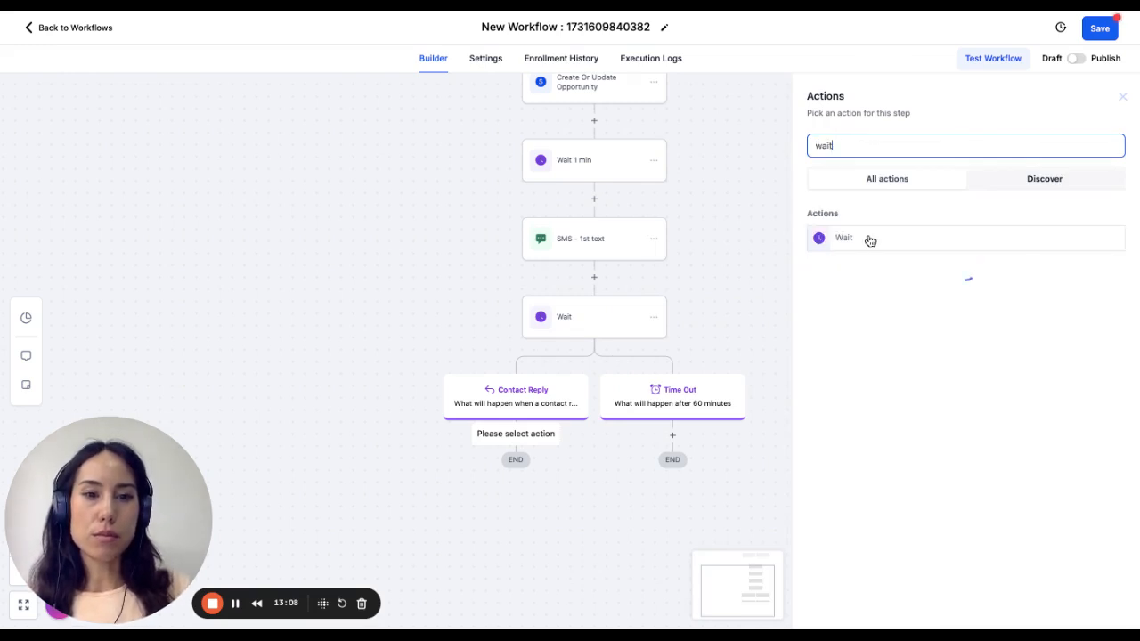
click(868, 241)
click(640, 287)
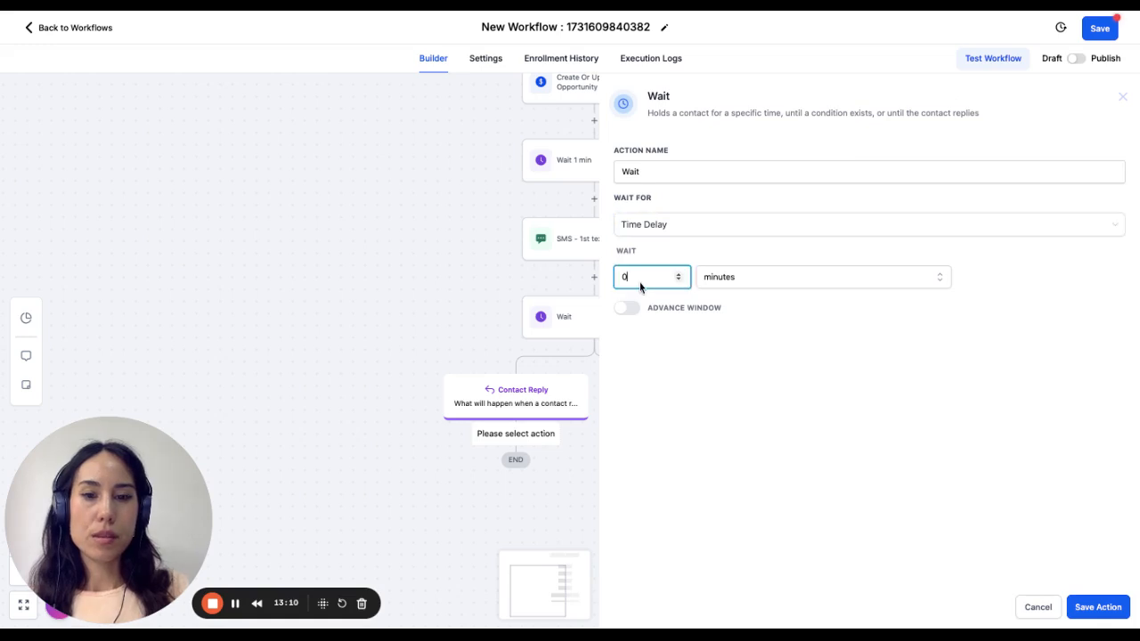
key(BackSpace)
text(1)
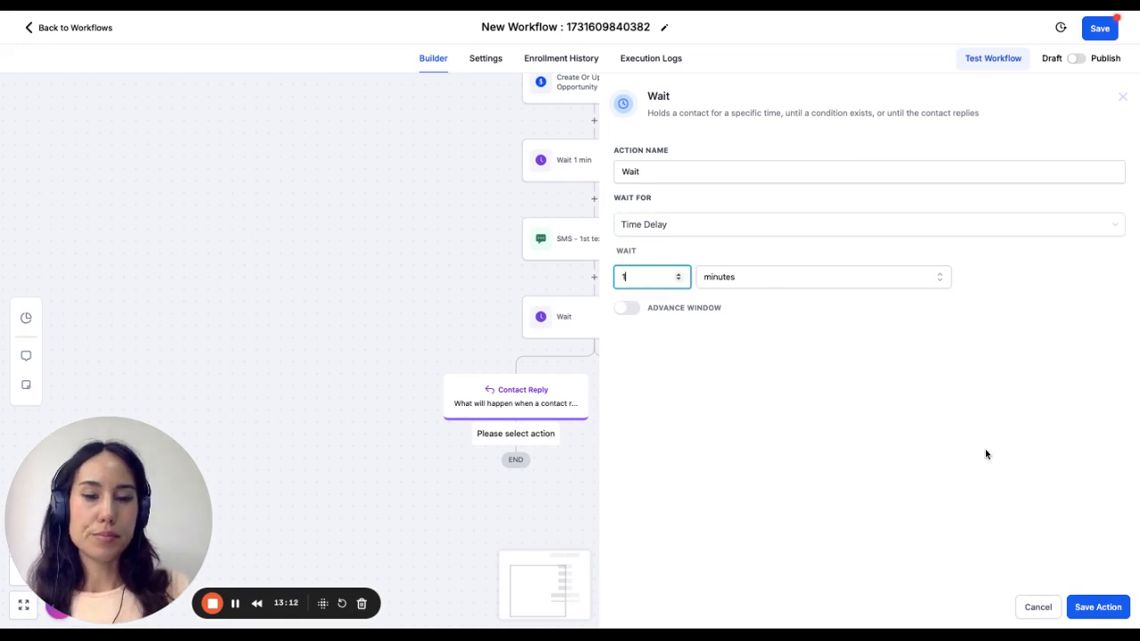
click(1093, 613)
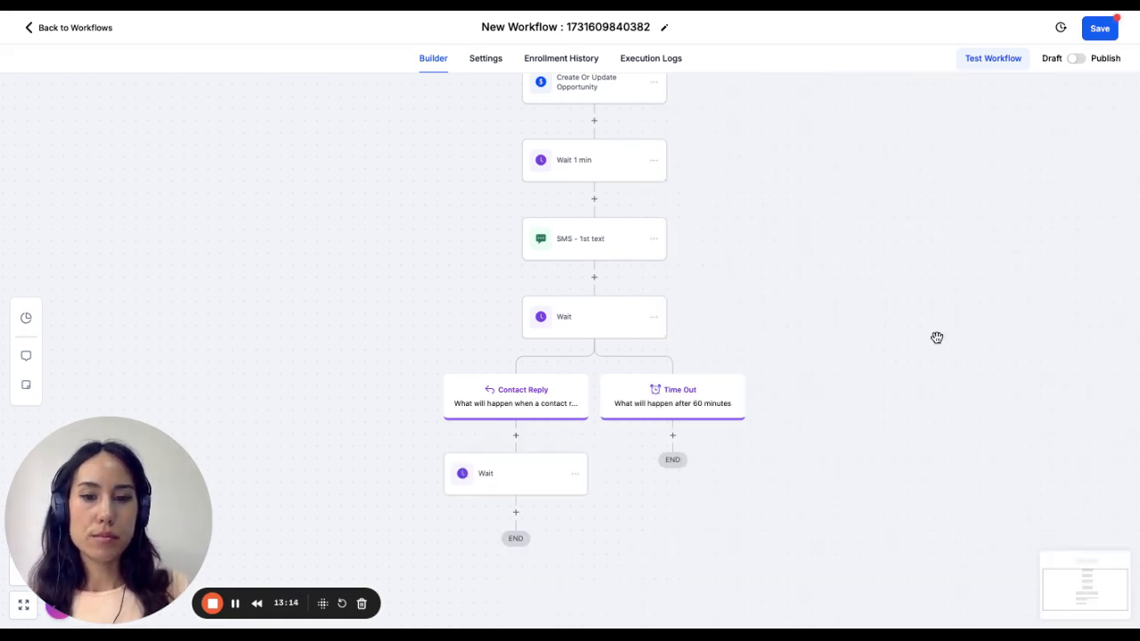
- Insert an If / Else condition directly under the Contact Reply branch, above the Wait action, using the Contact Replied scenario recipe
click(516, 438)
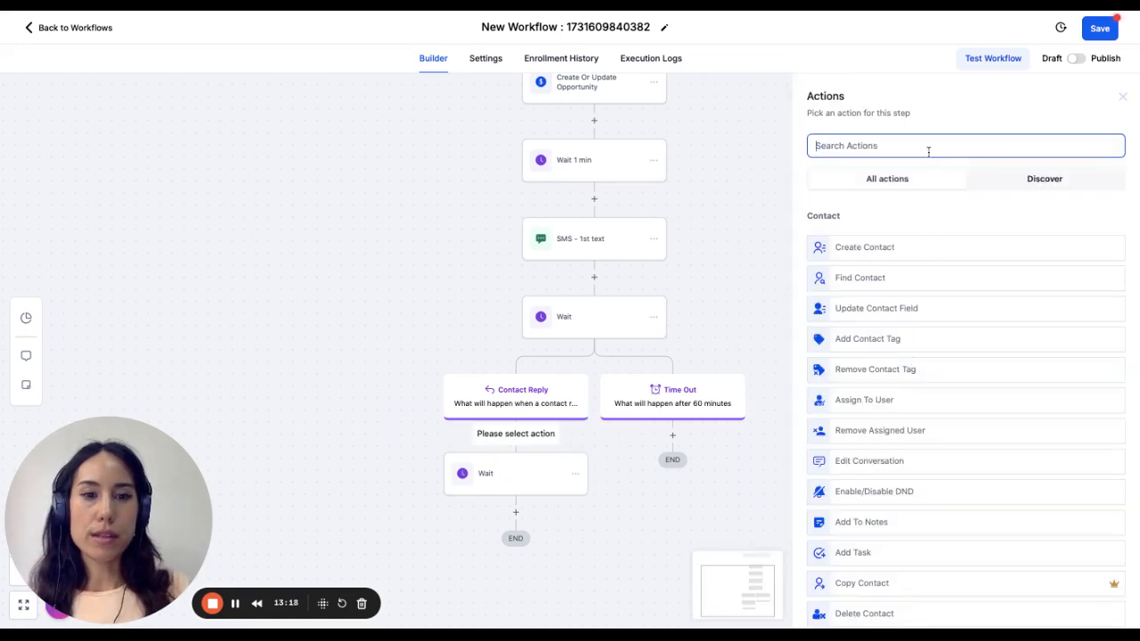
text(if)
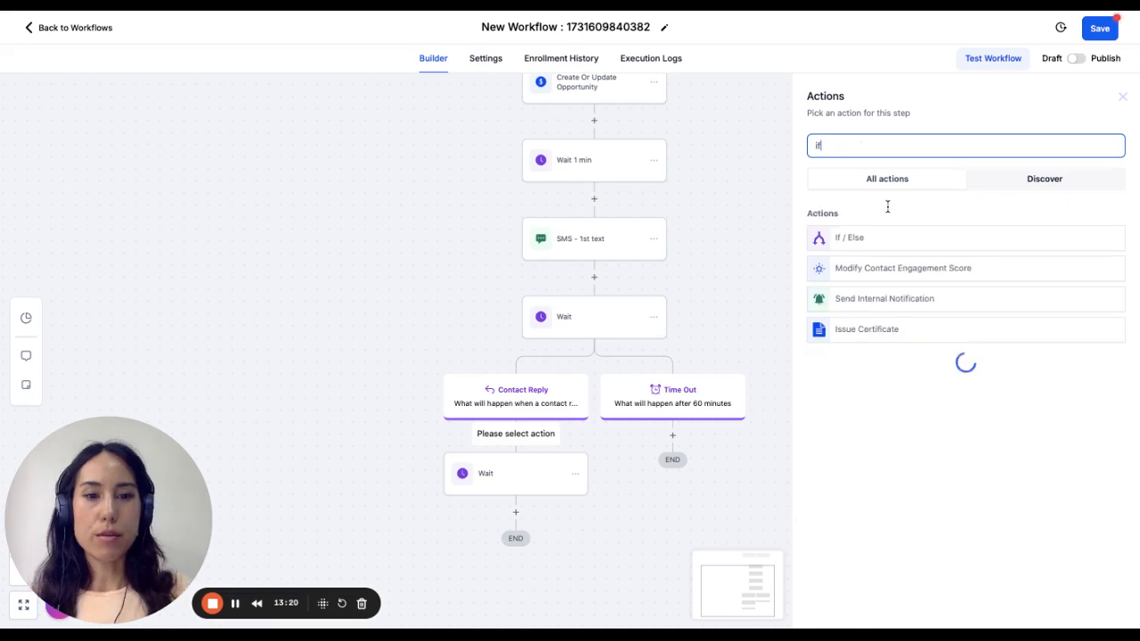
click(855, 239)
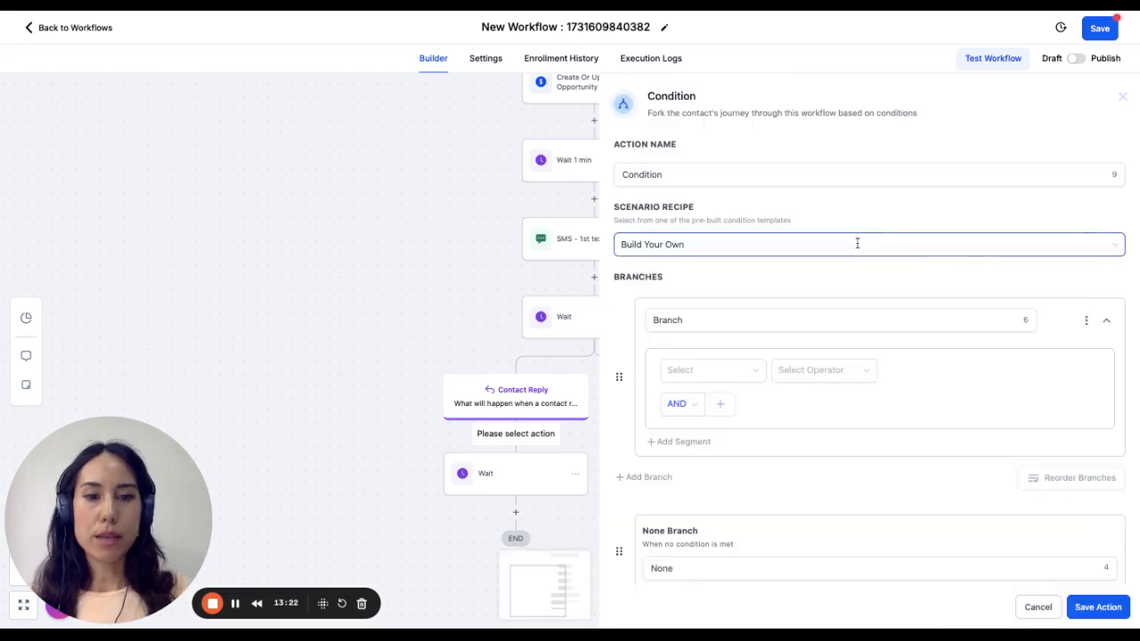
click(728, 245)
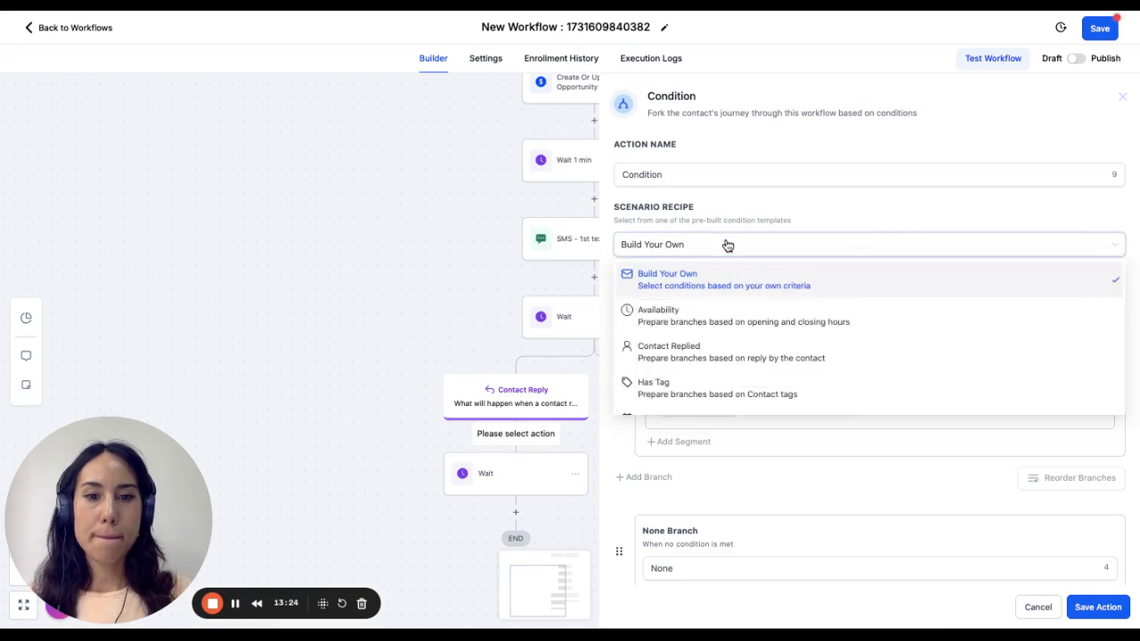
click(731, 353)
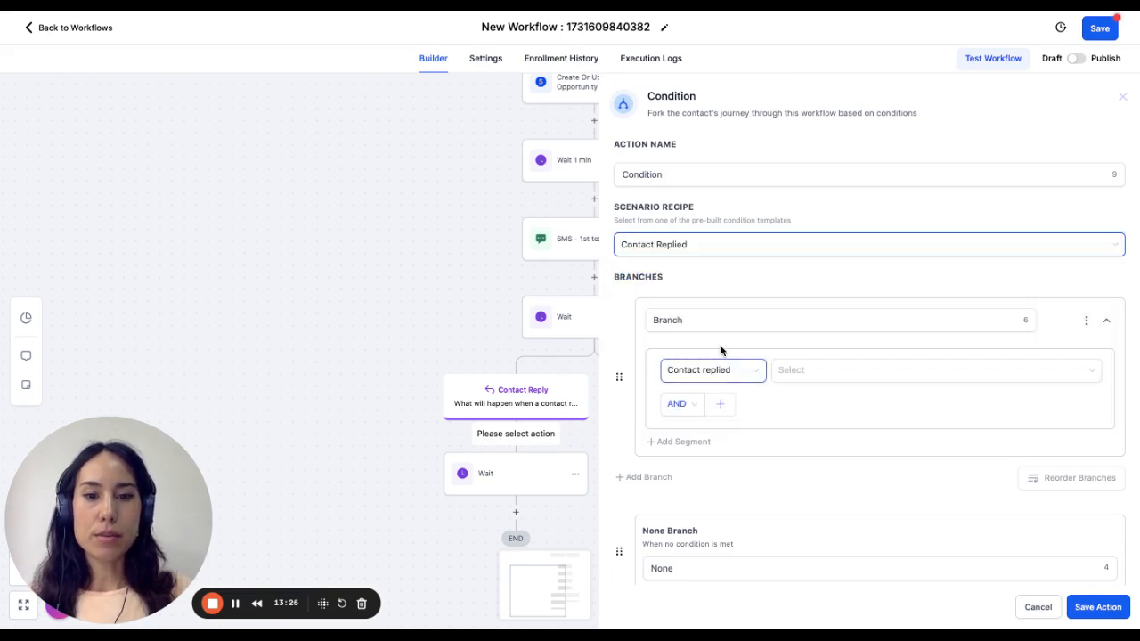
- Name the condition's first branch Yes and make it match when the replied message contains "Yes"
double_click(688, 326)
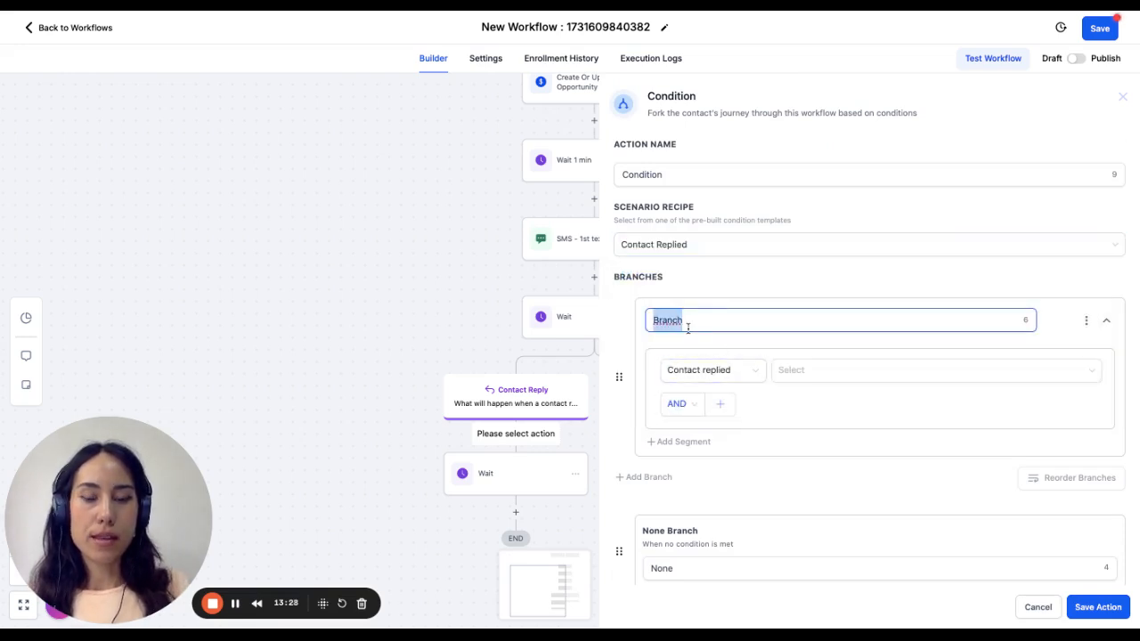
text(Yes)
click(732, 381)
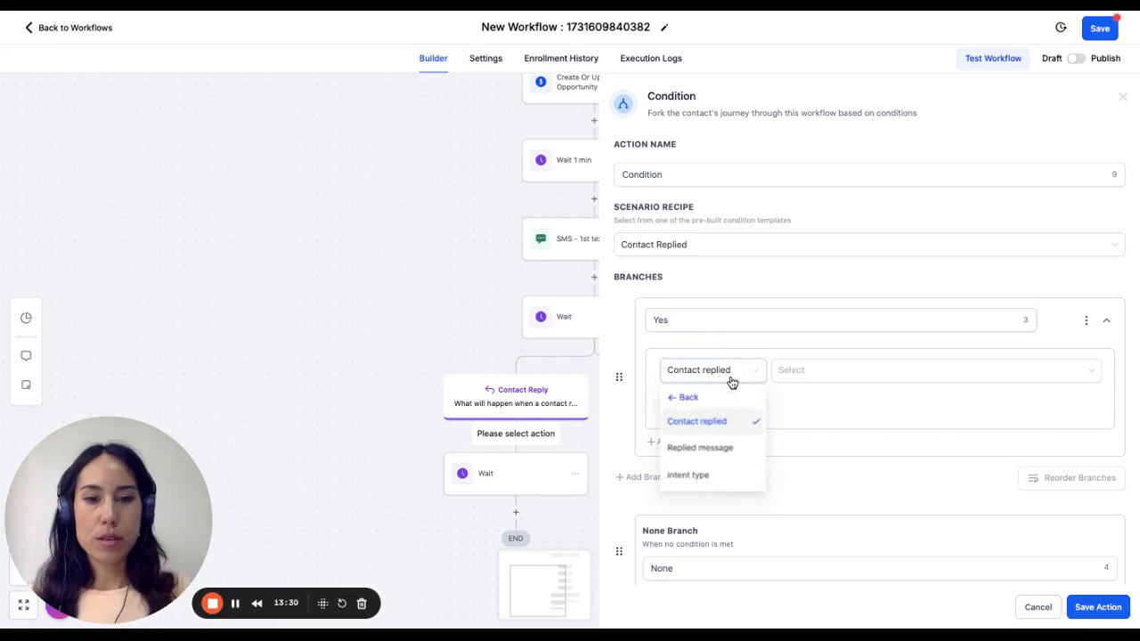
click(715, 456)
click(830, 374)
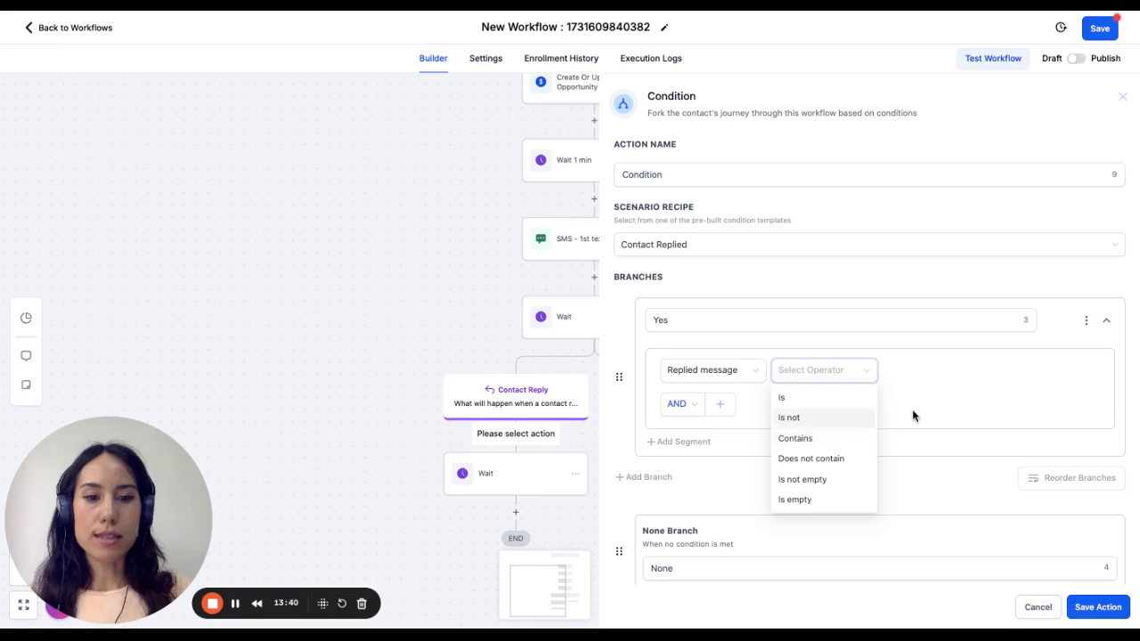
click(802, 439)
click(951, 362)
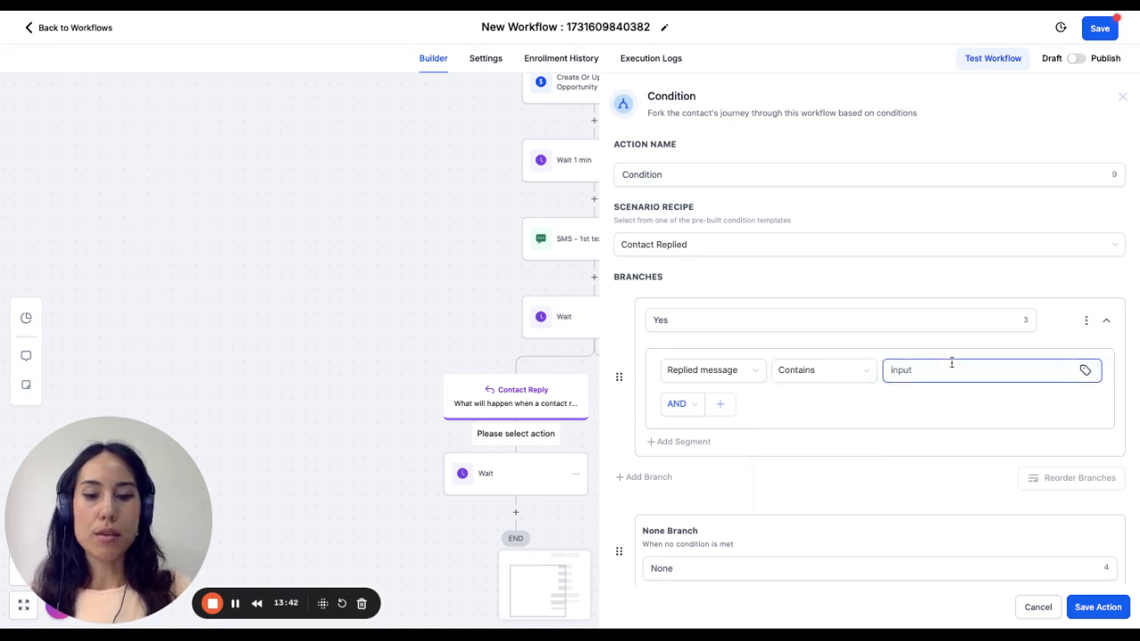
text(Yes)
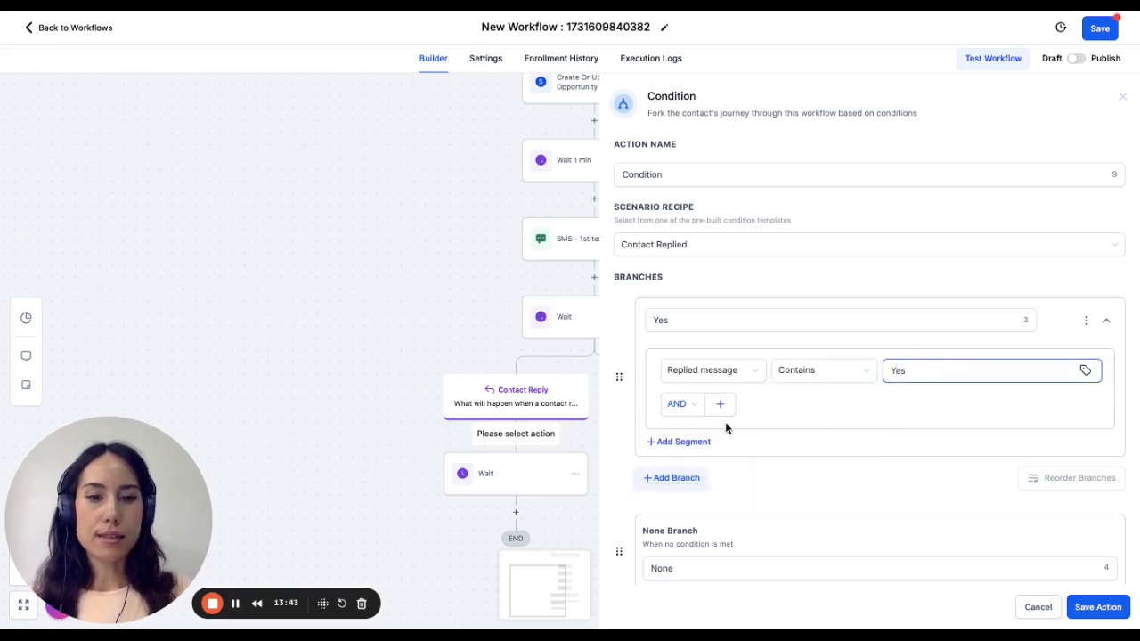
- Add an OR rule to the Yes branch for a replied message that contains "Sure" and save the condition
click(679, 404)
click(680, 449)
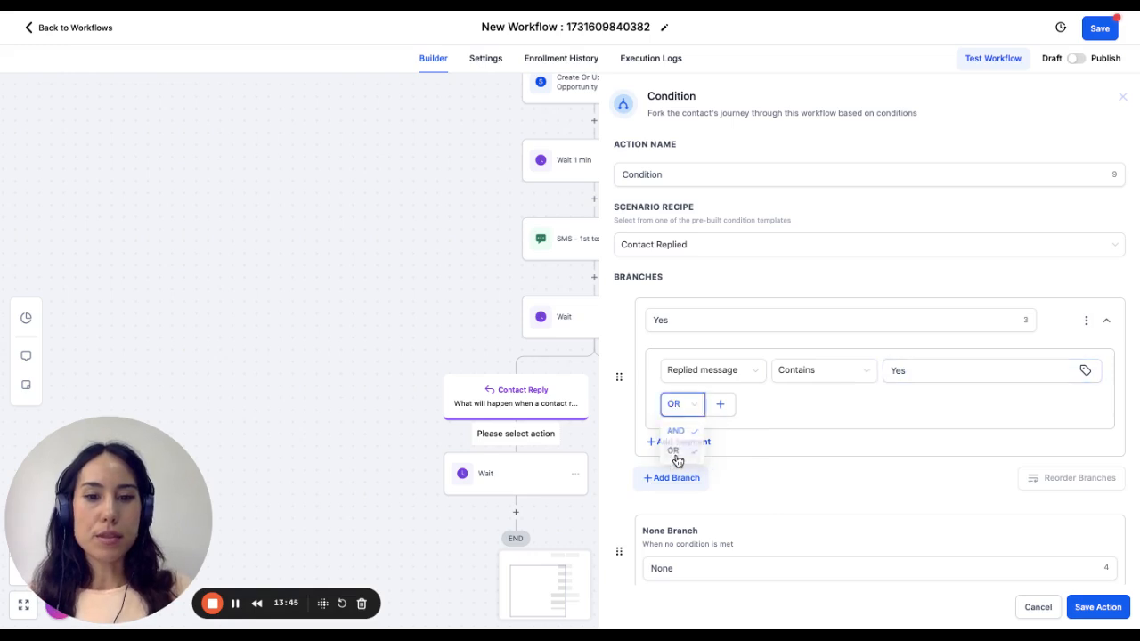
click(721, 404)
click(710, 437)
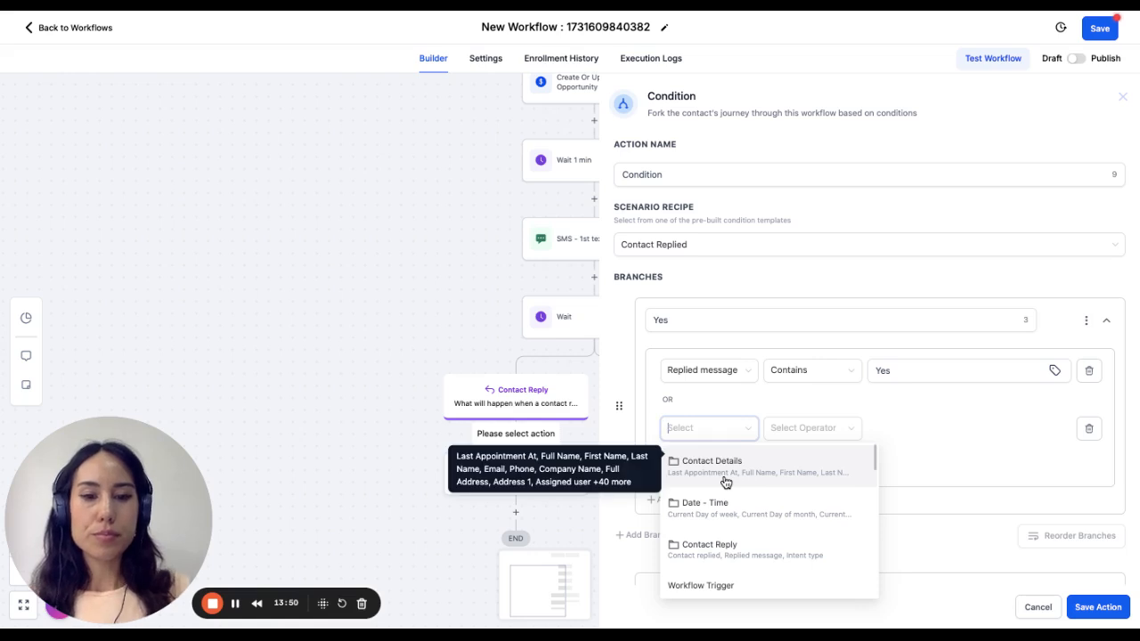
text(re)
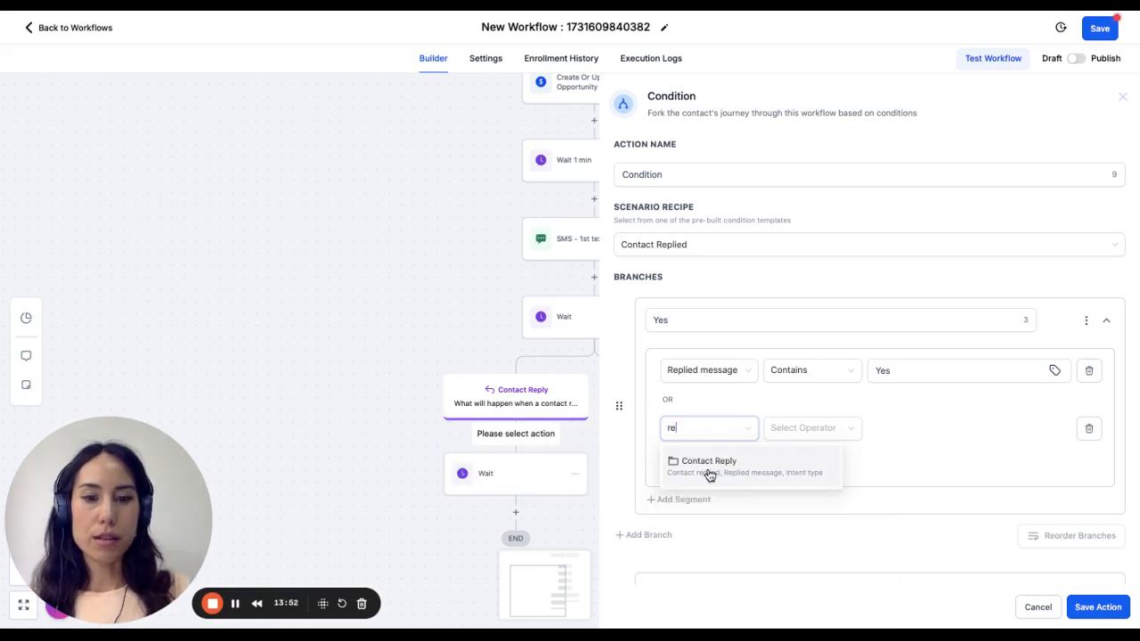
click(710, 472)
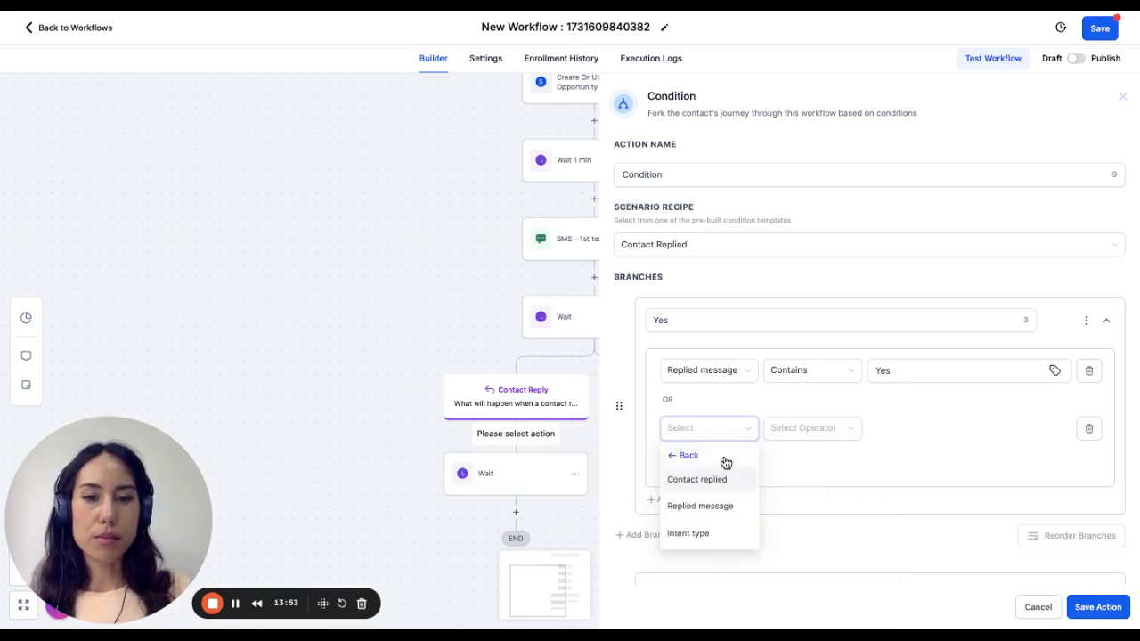
click(715, 508)
click(802, 435)
click(804, 495)
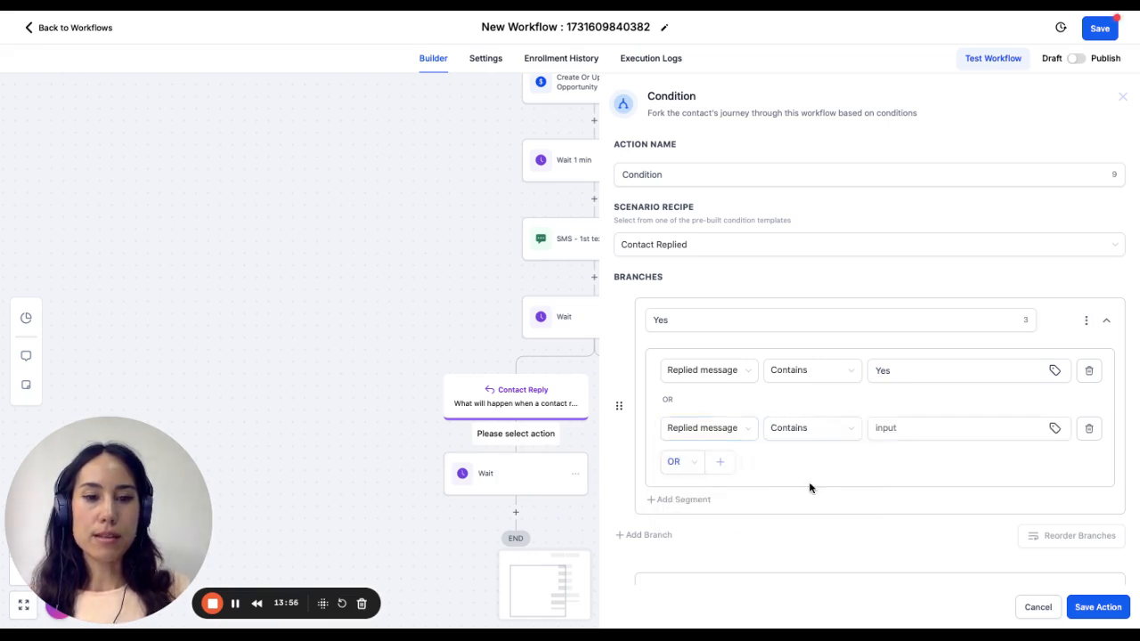
click(909, 430)
text(Sure)
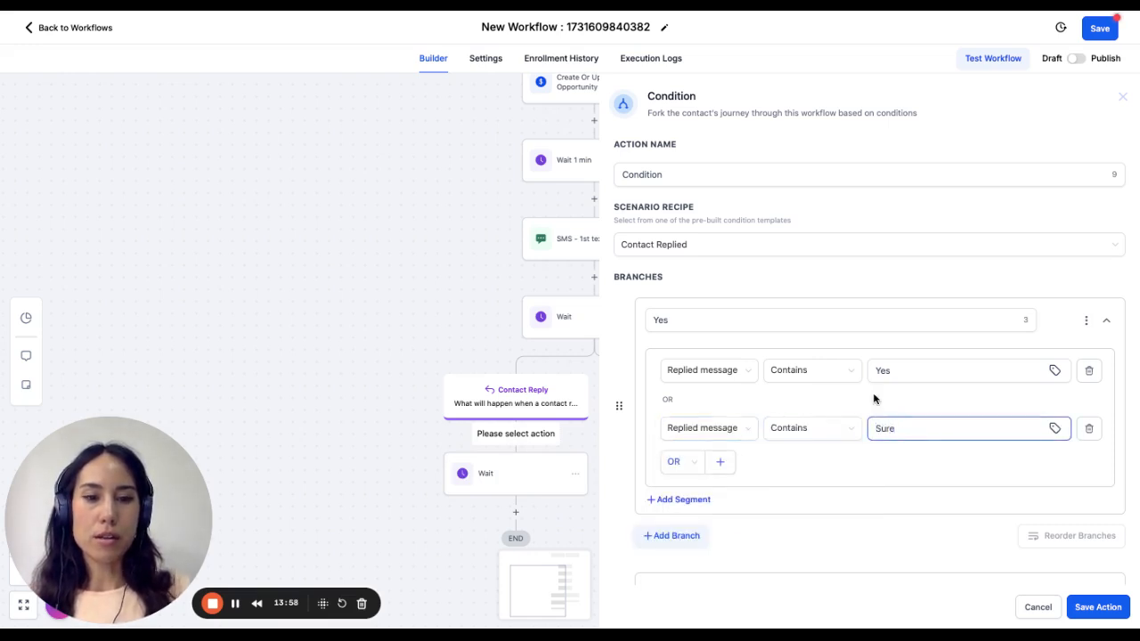
scroll(874, 398, down, 1)
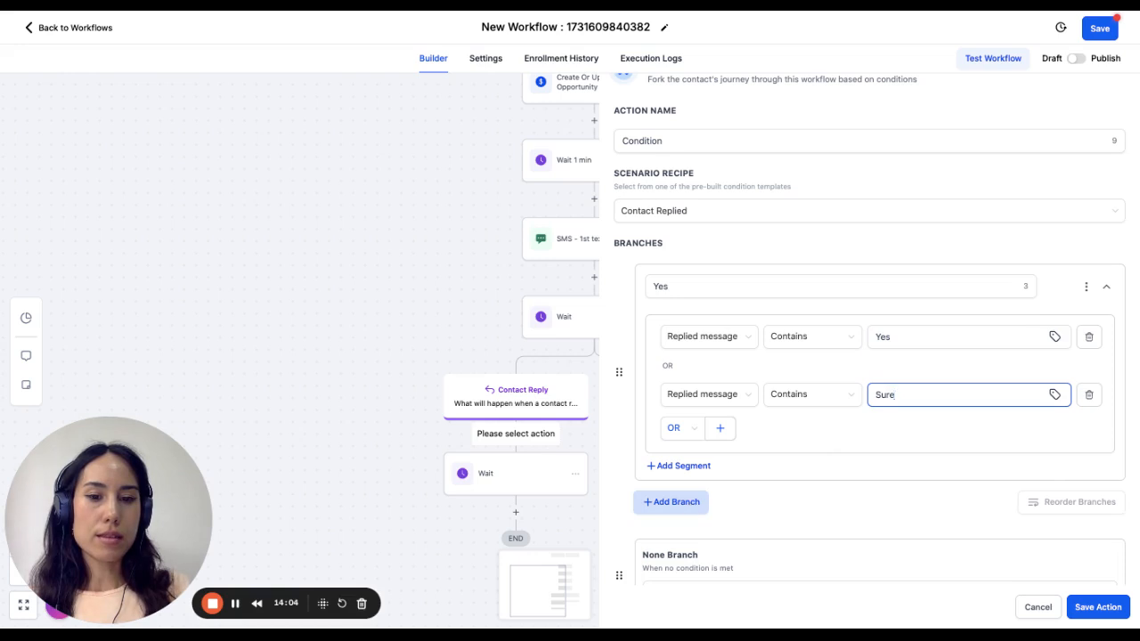
click(1106, 614)
- Check the settings of the Wait action under the Yes branch without changing them
scroll(488, 316, down, 2)
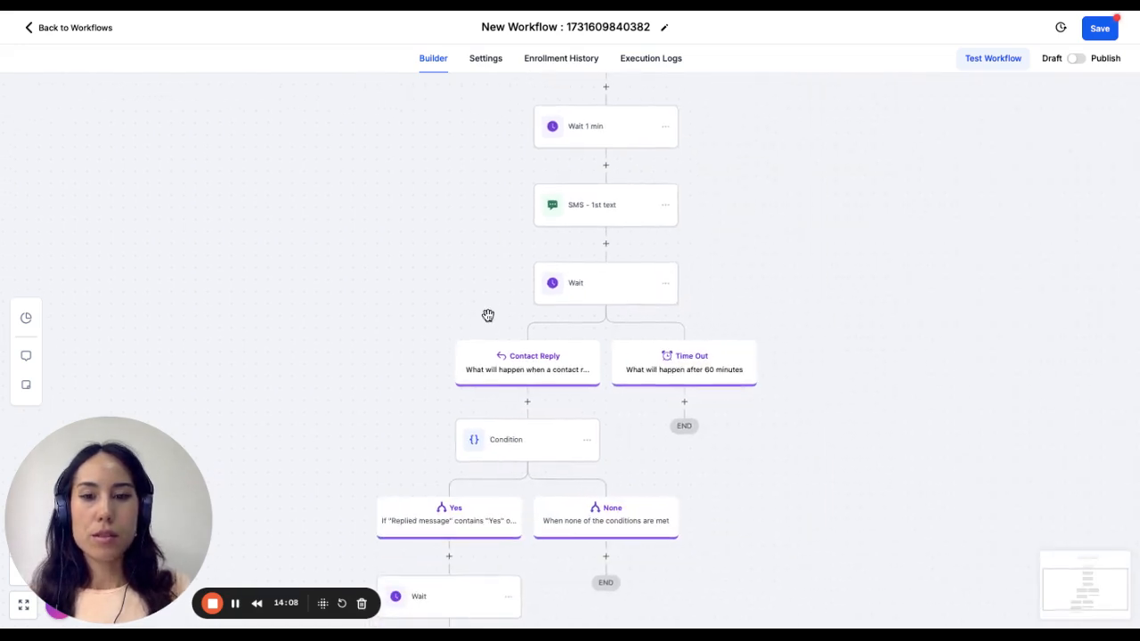
scroll(488, 315, down, 3)
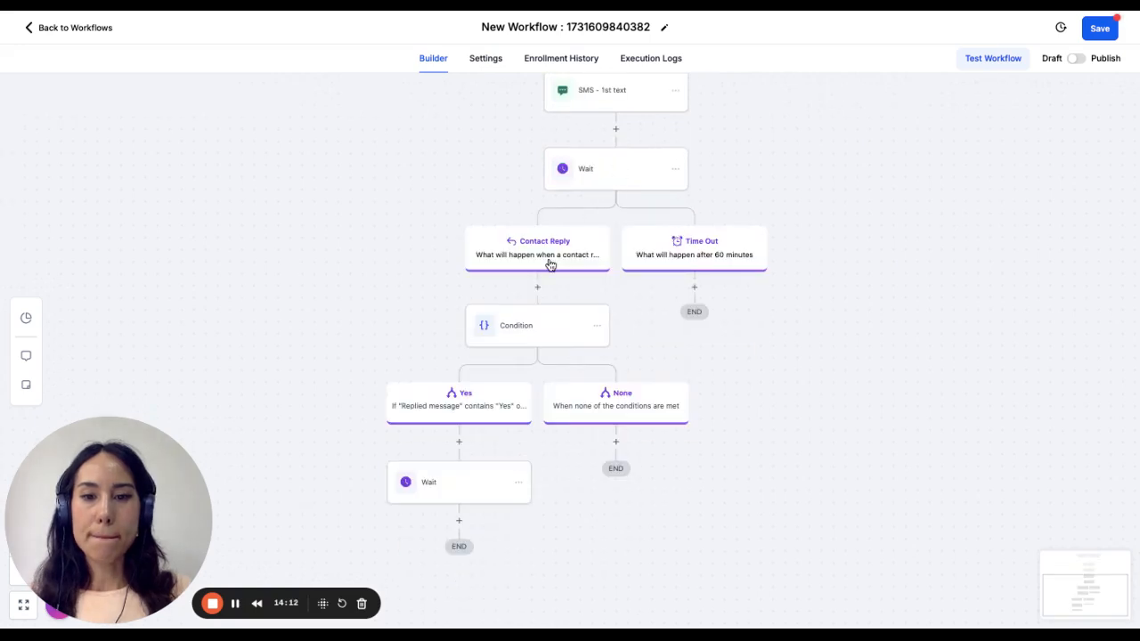
click(461, 496)
click(1039, 607)
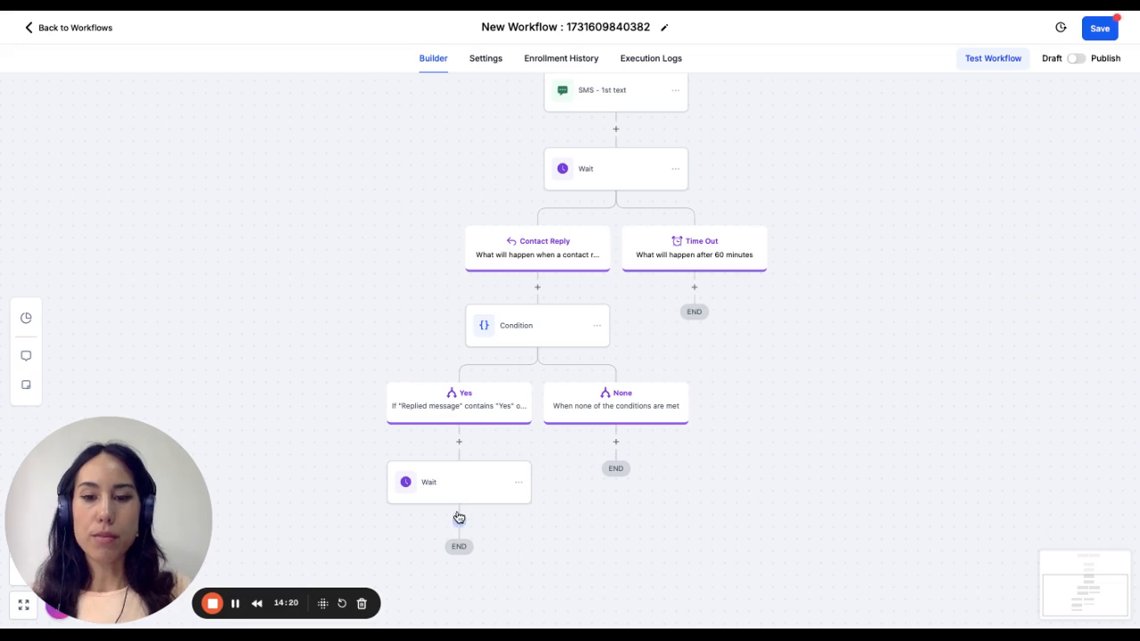
- Add a Send SMS action after the Wait in the Yes branch with the message "Heres the link:" and save it
click(459, 518)
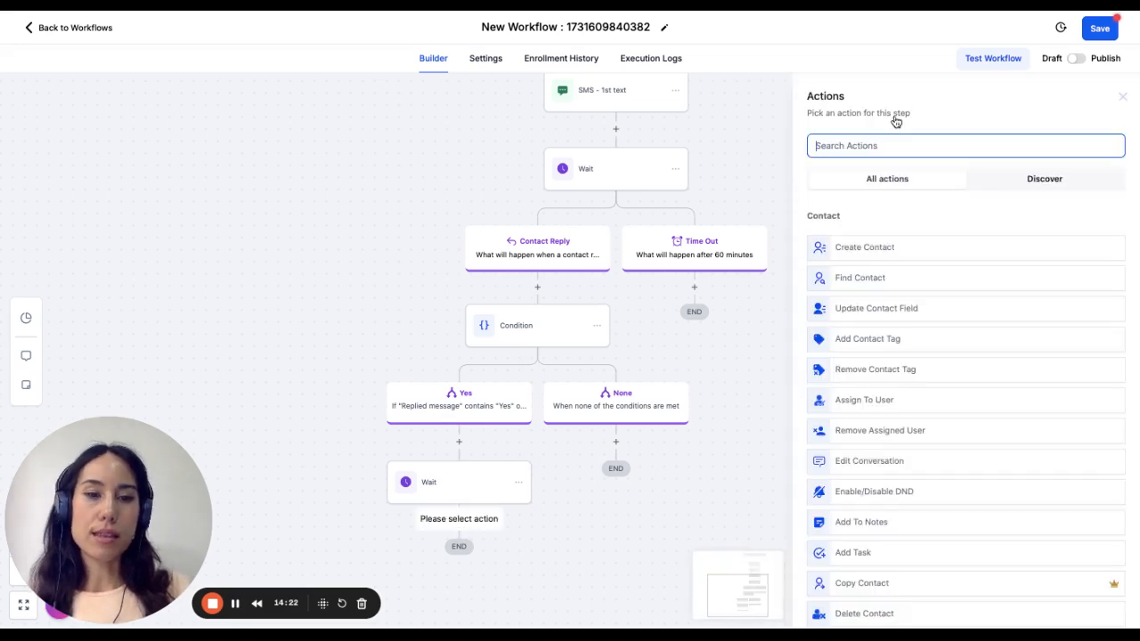
text(send)
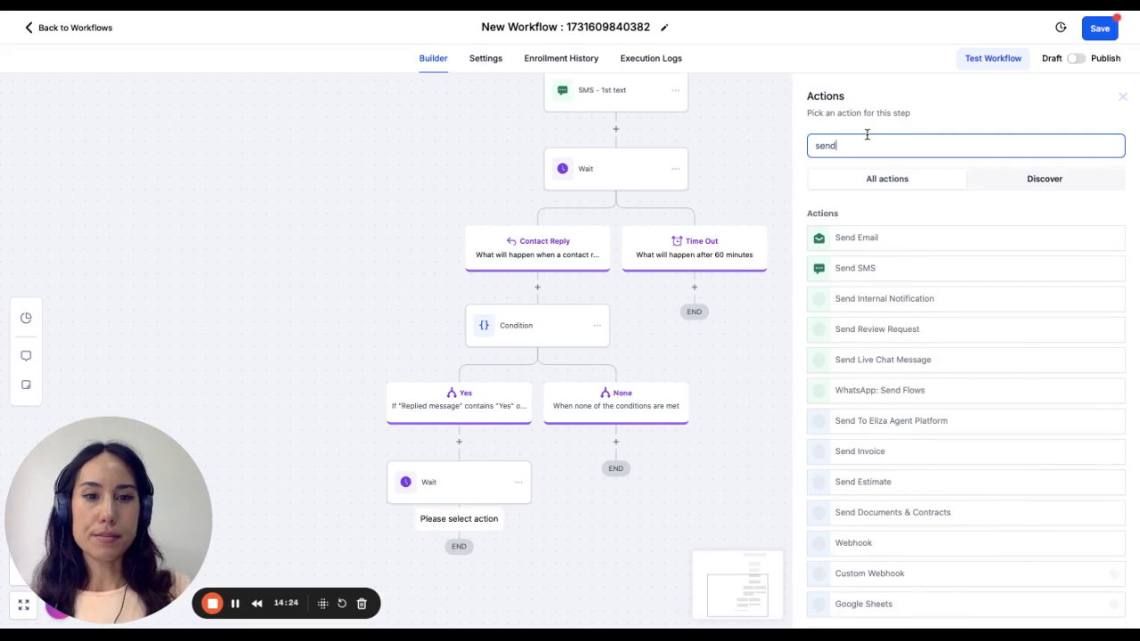
click(870, 271)
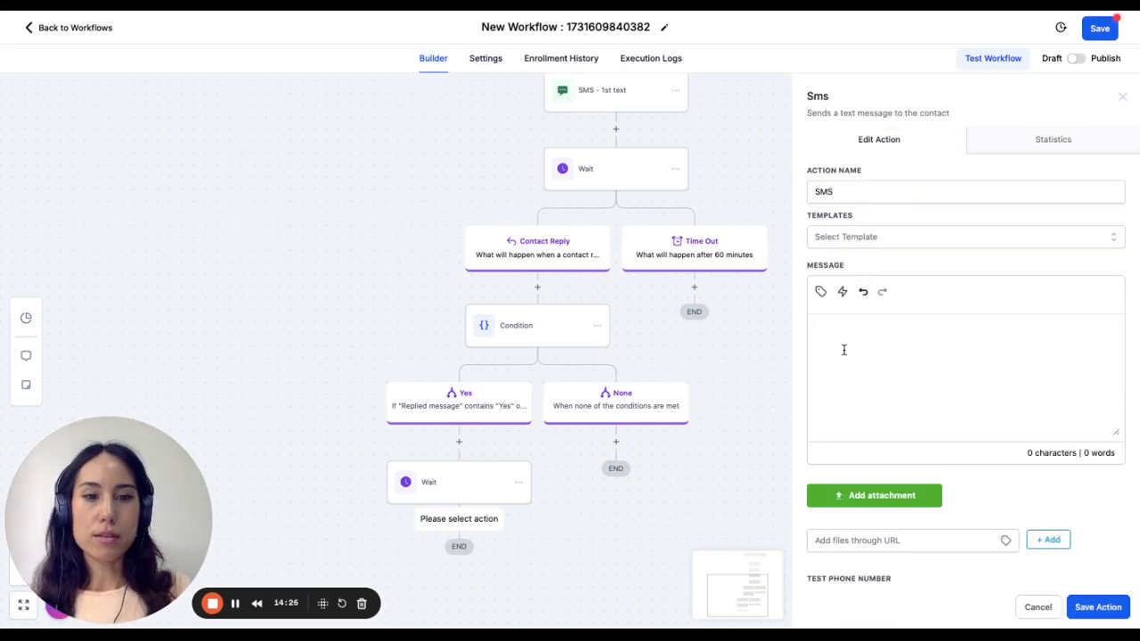
text(Heres)
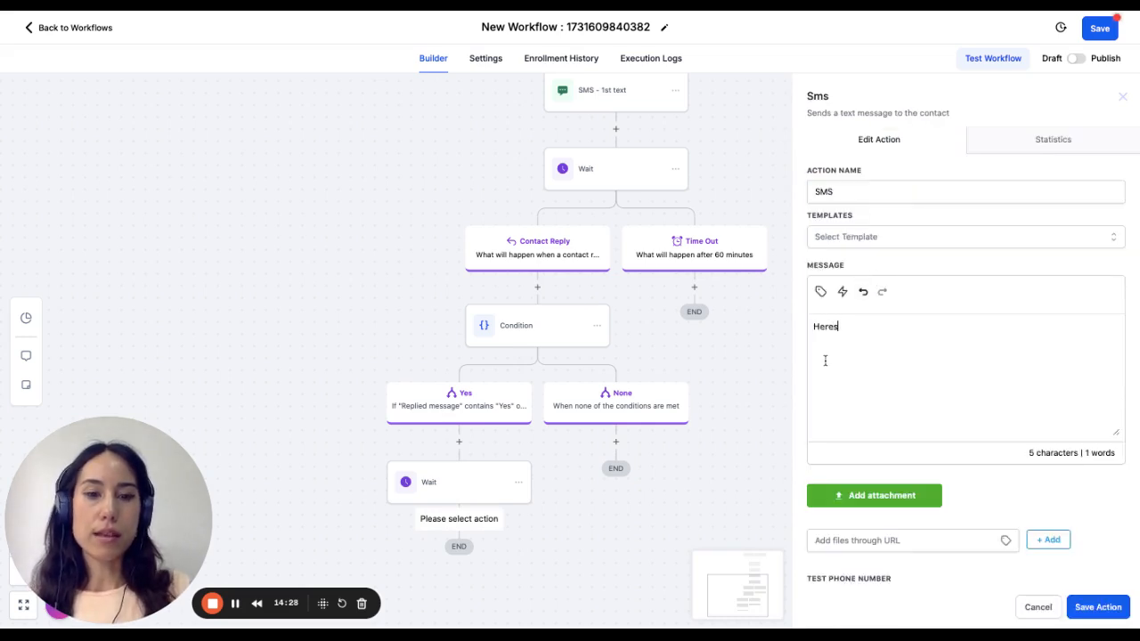
text( the link)
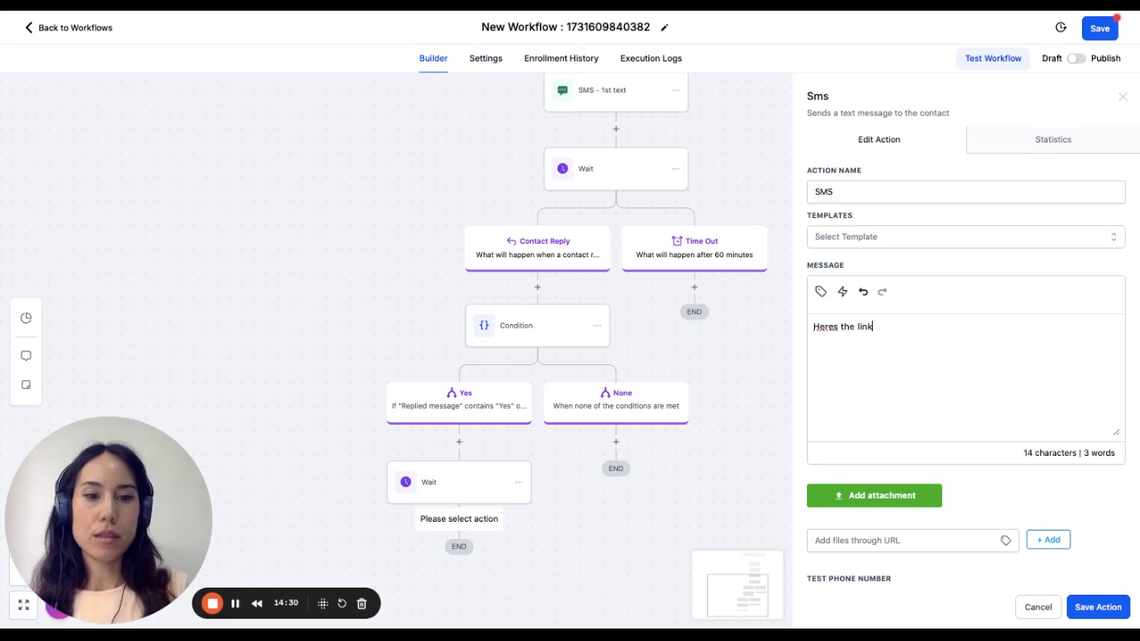
text(:)
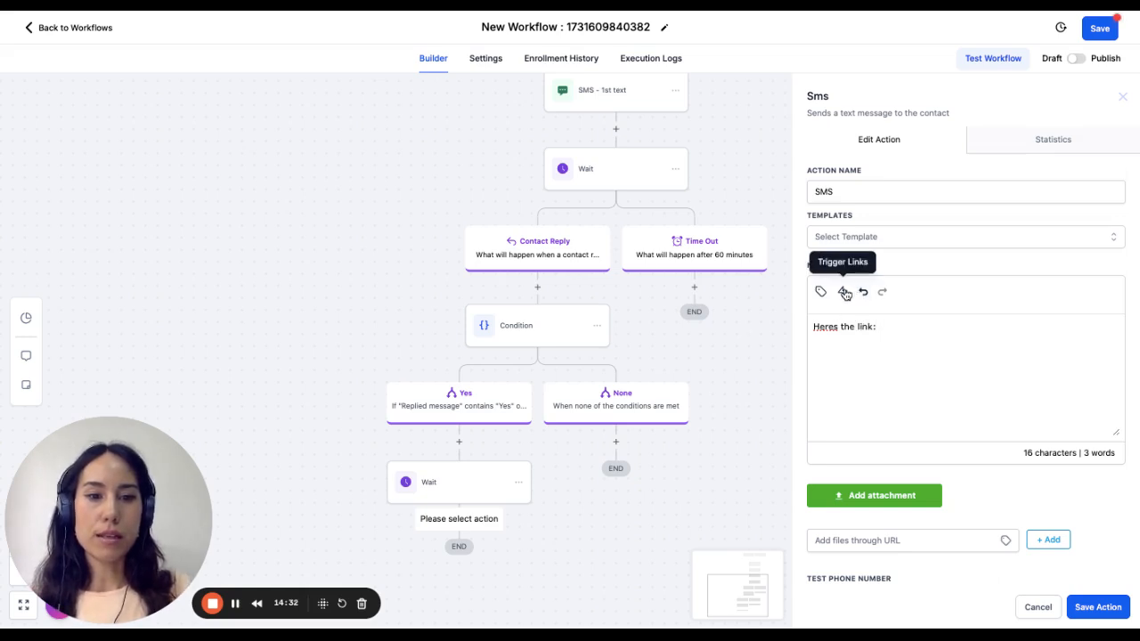
click(842, 292)
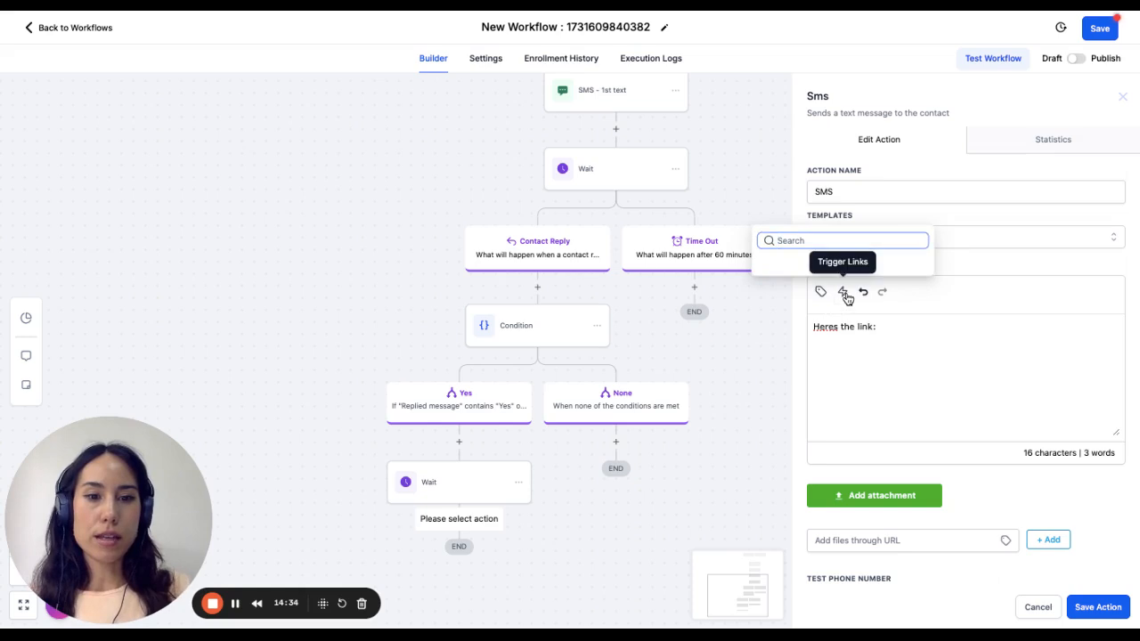
click(927, 327)
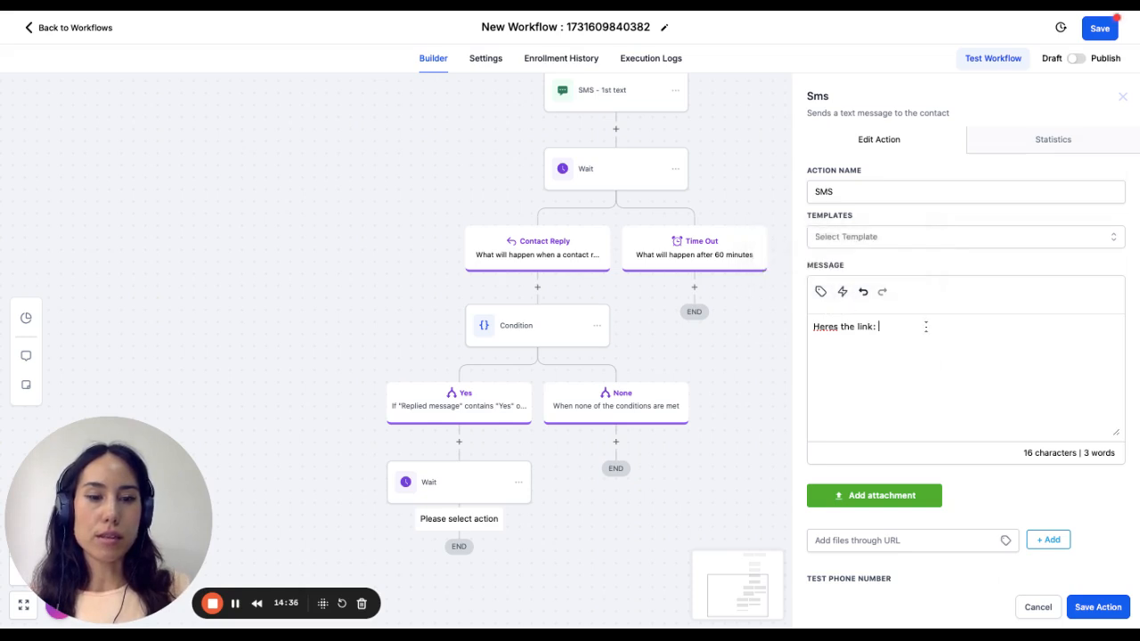
click(1092, 613)
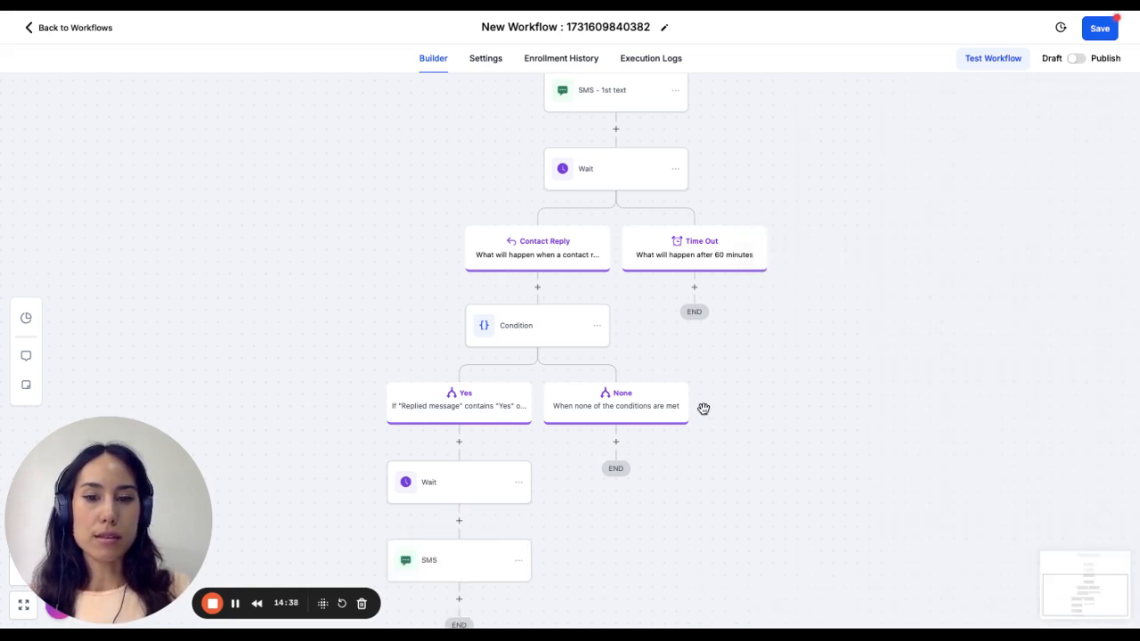
- Add a Send SMS action under the Time Out branch
scroll(441, 560, down, 1)
scroll(440, 560, up, 1)
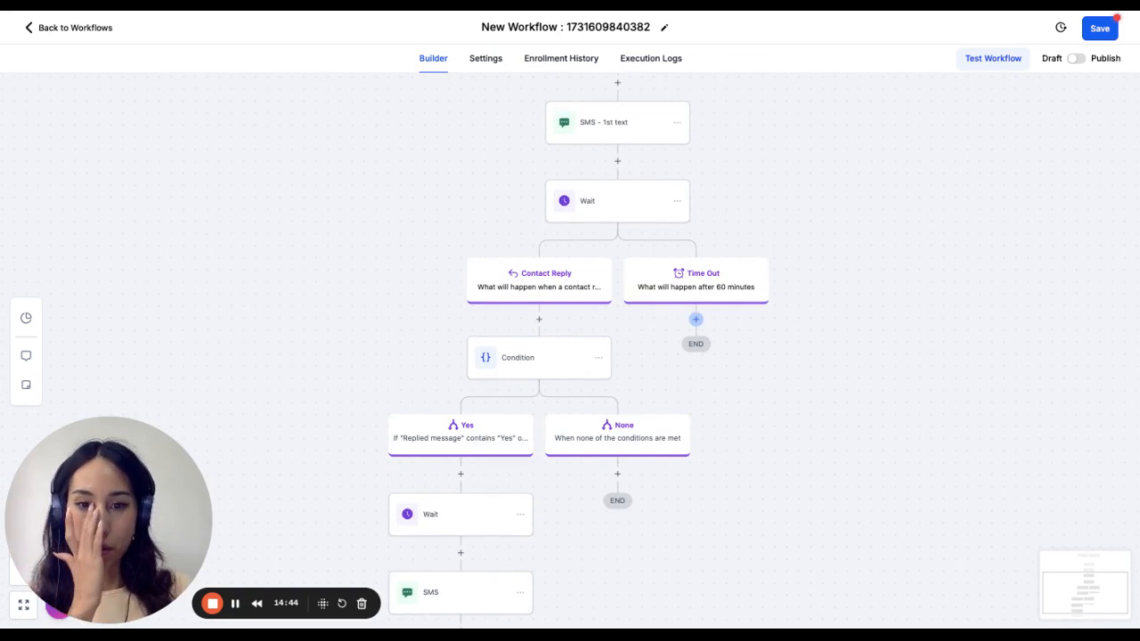
click(696, 319)
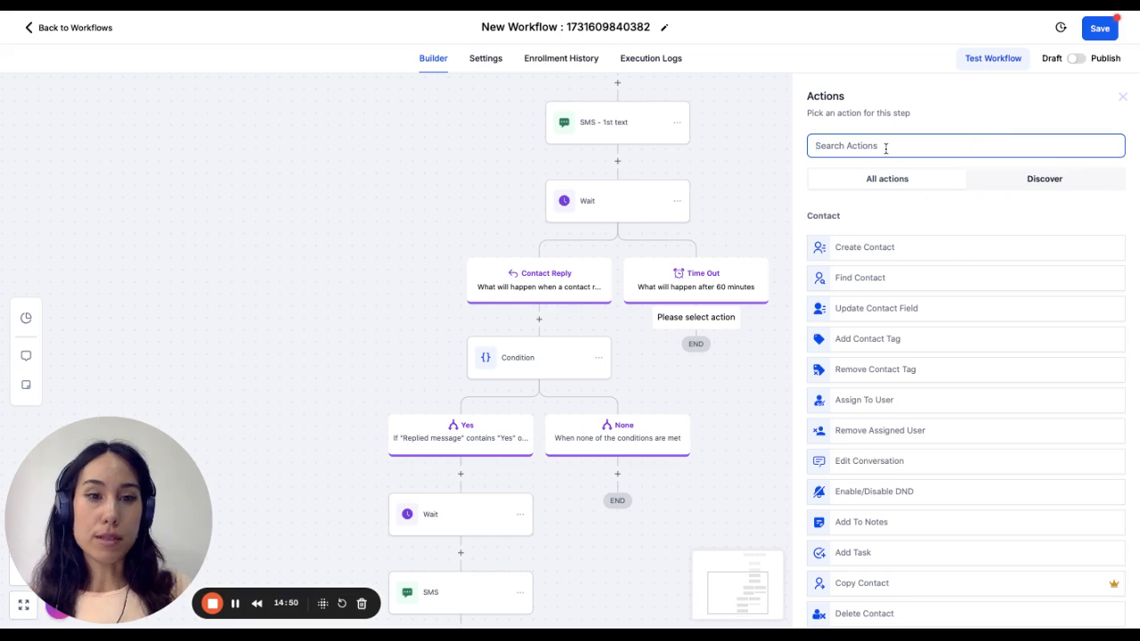
text(se)
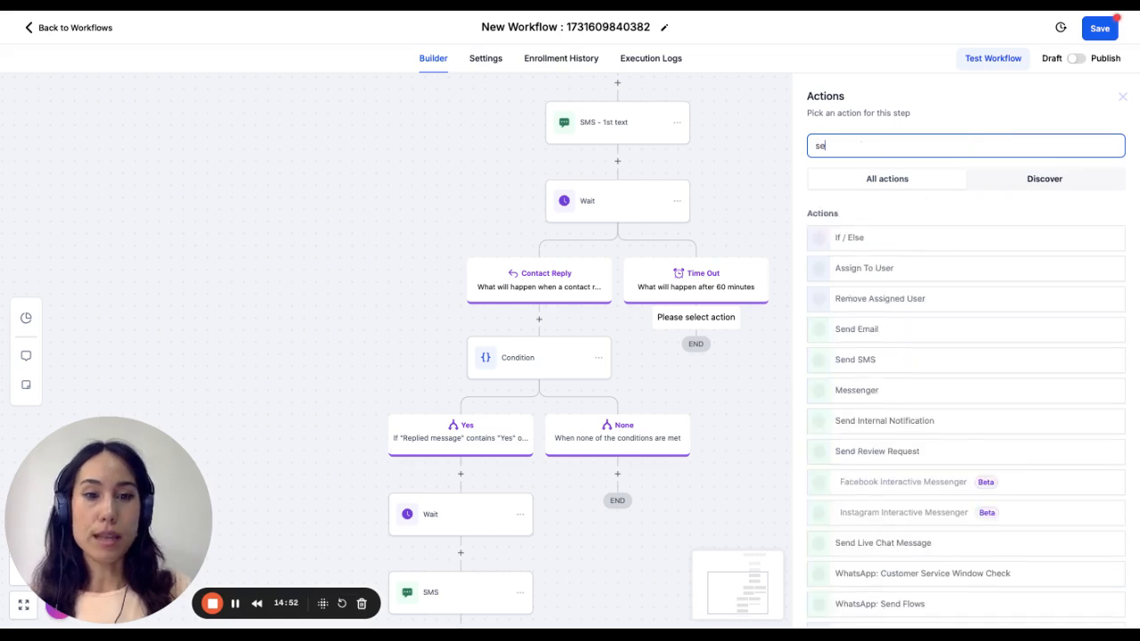
text(nd)
click(863, 274)
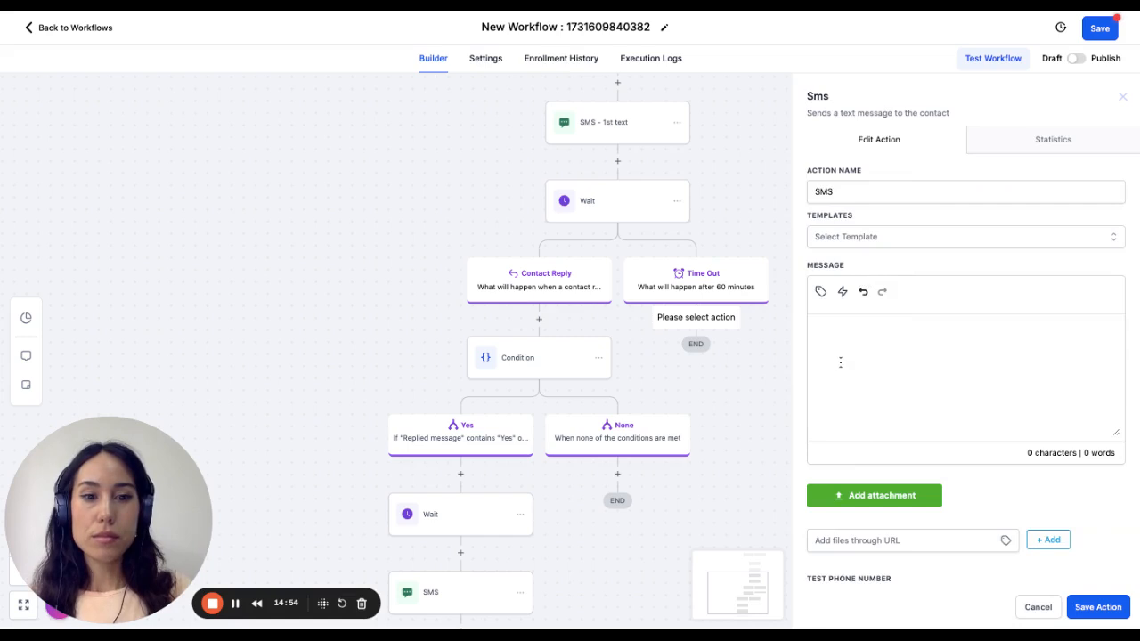
- Write "Hey just to remind you that you asked for our calendar. Please replyyes and well send it to you." in the Time Out SMS and save it
text(H)
key(BackSpace)
text(Hey j)
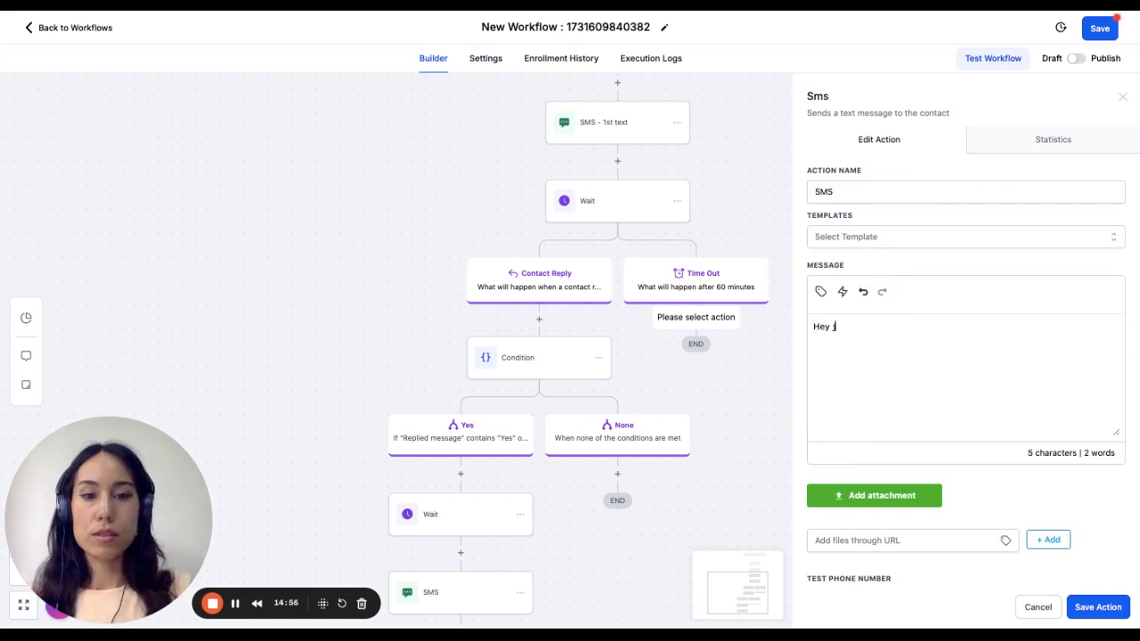
text(ust to remind y)
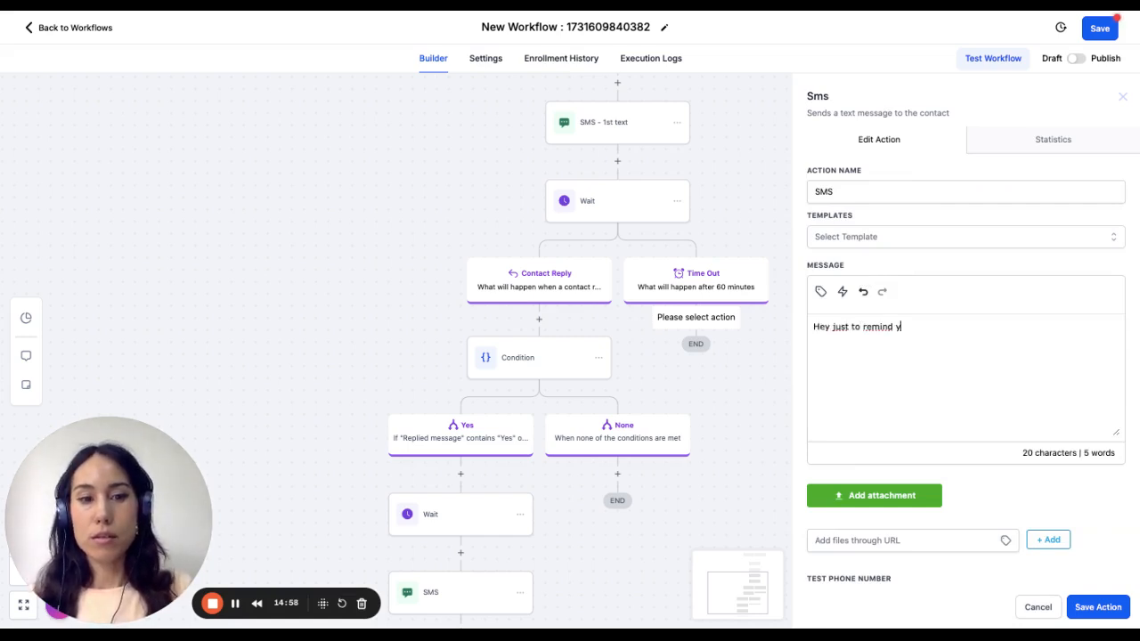
text(ou that you ask)
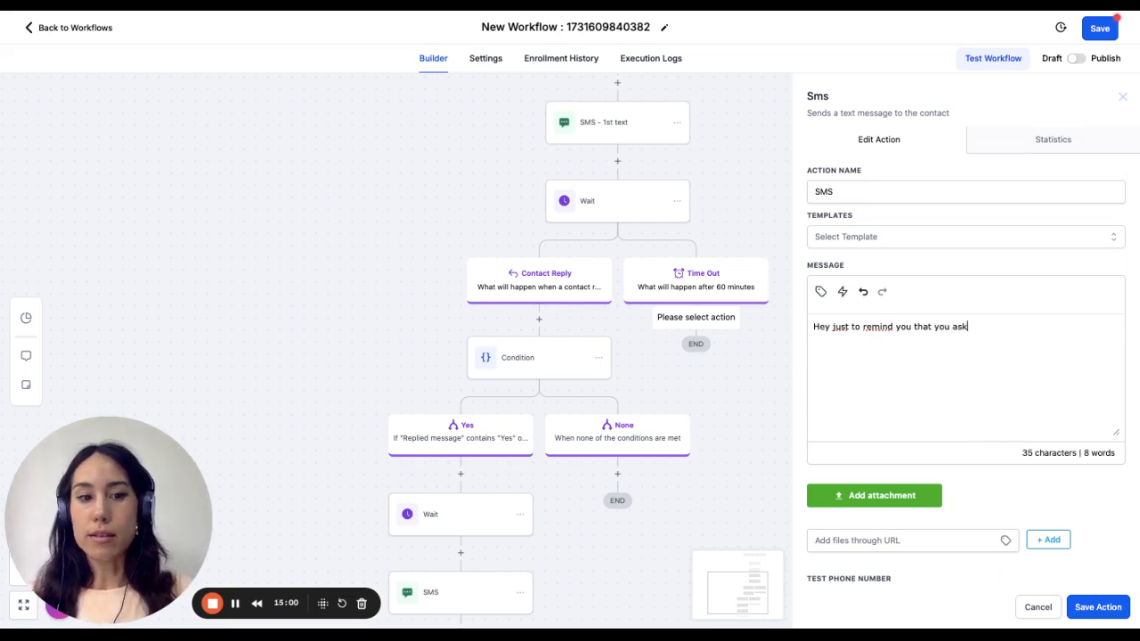
text(ed for )
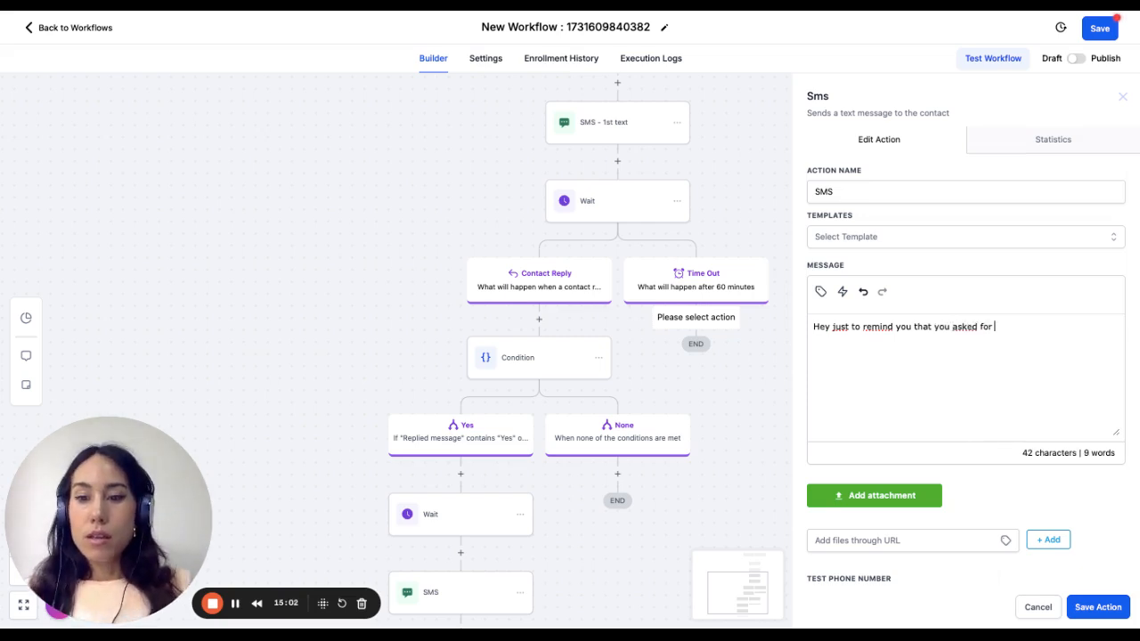
text(our claned)
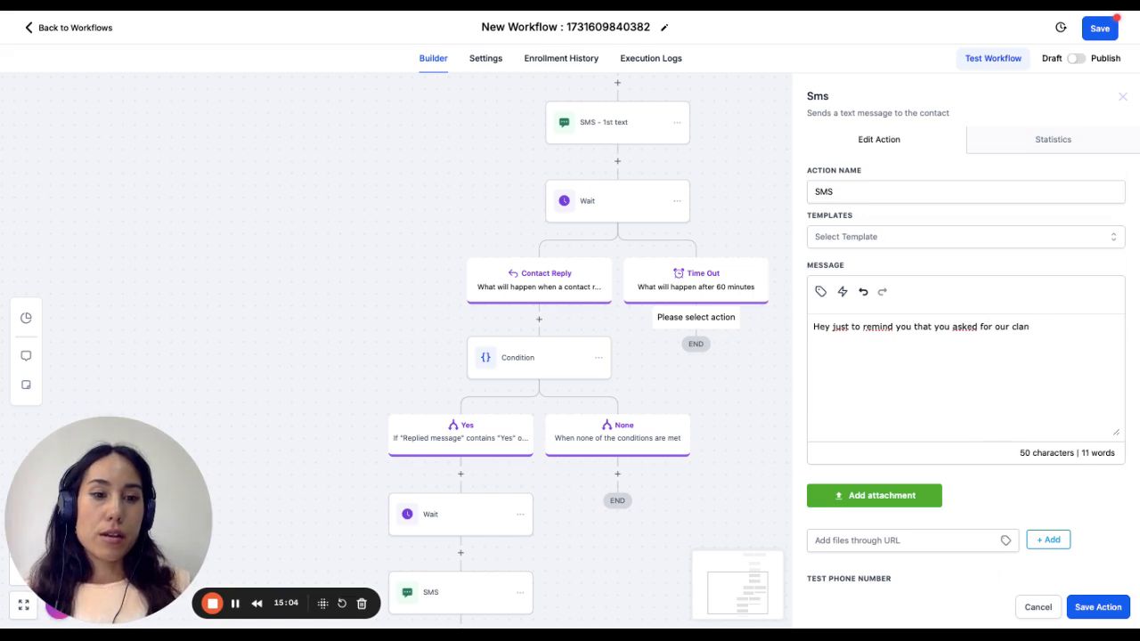
key(BackSpace)
text(alendar. Ple)
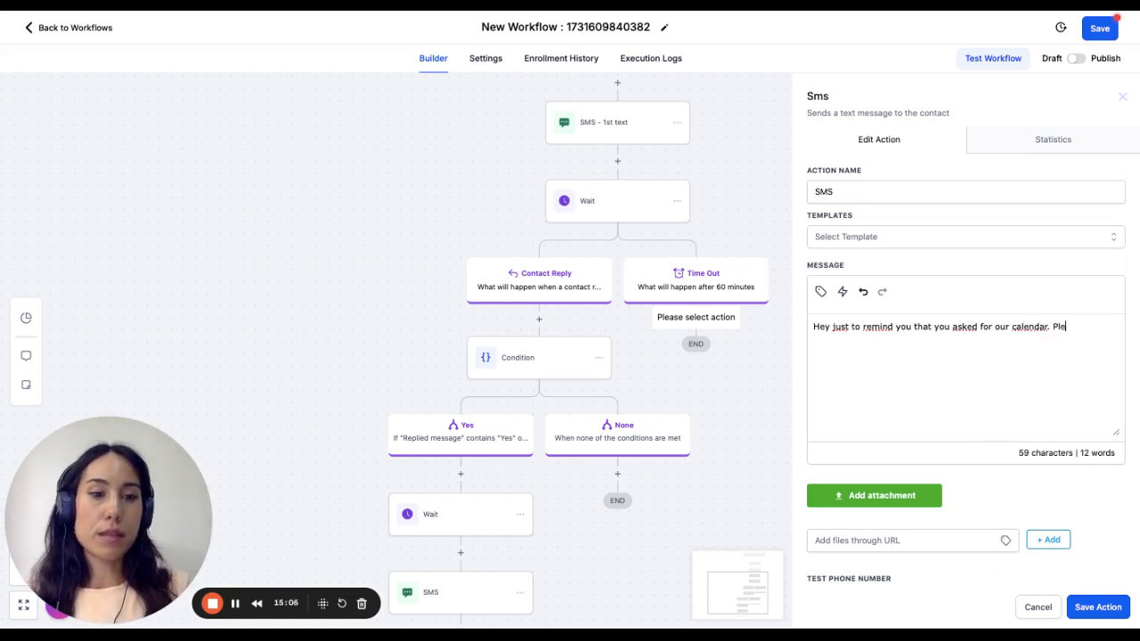
text(ase replyyes )
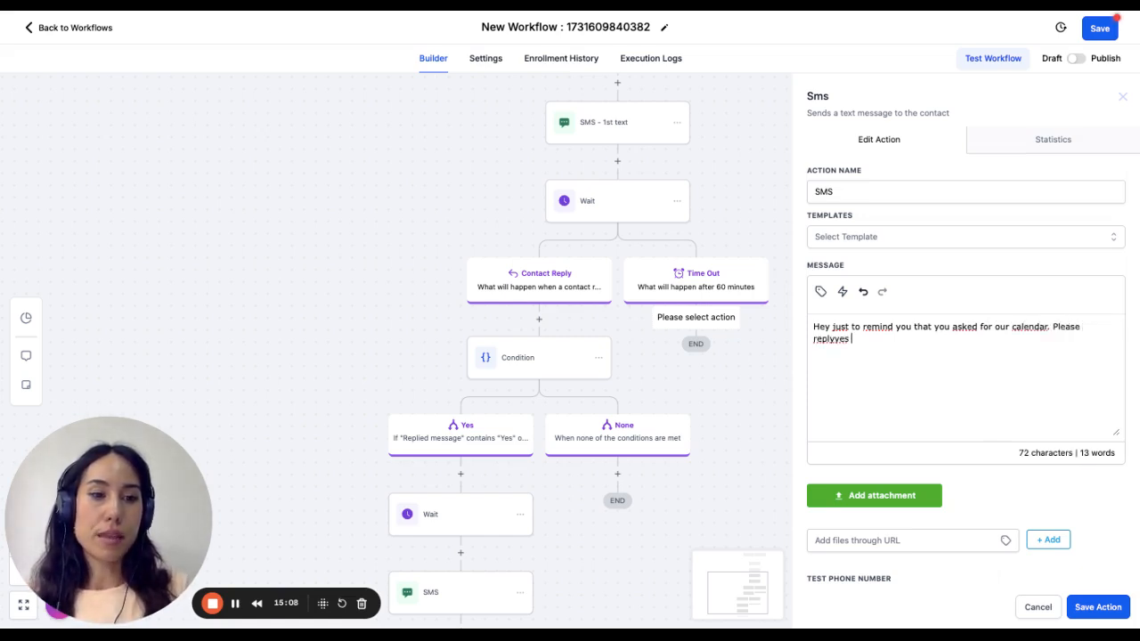
text(and well send it)
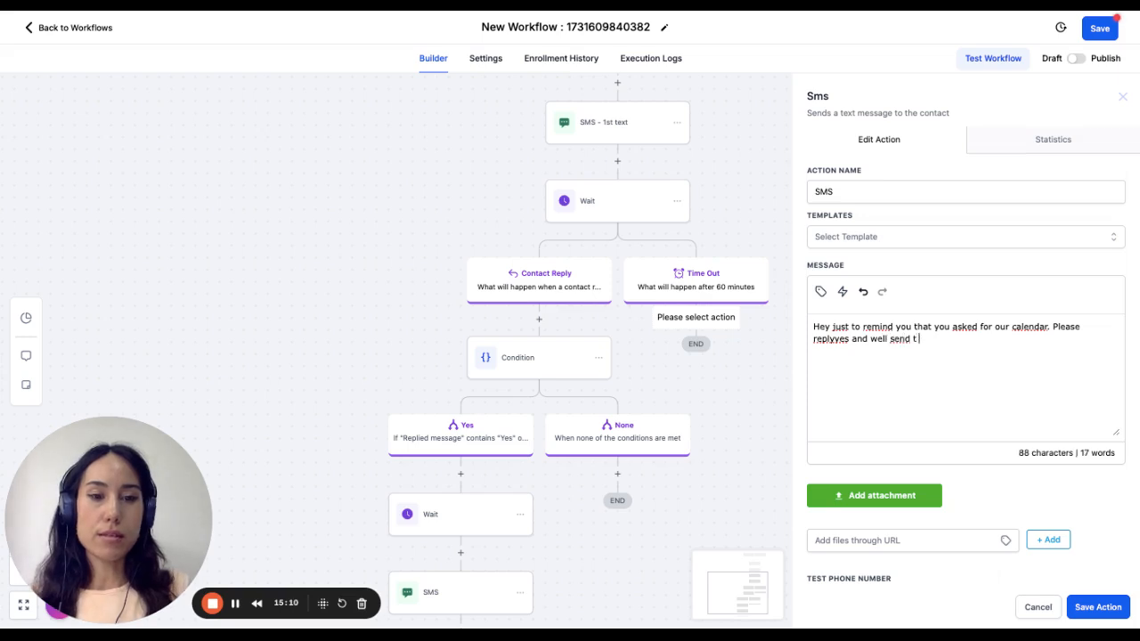
text( t)
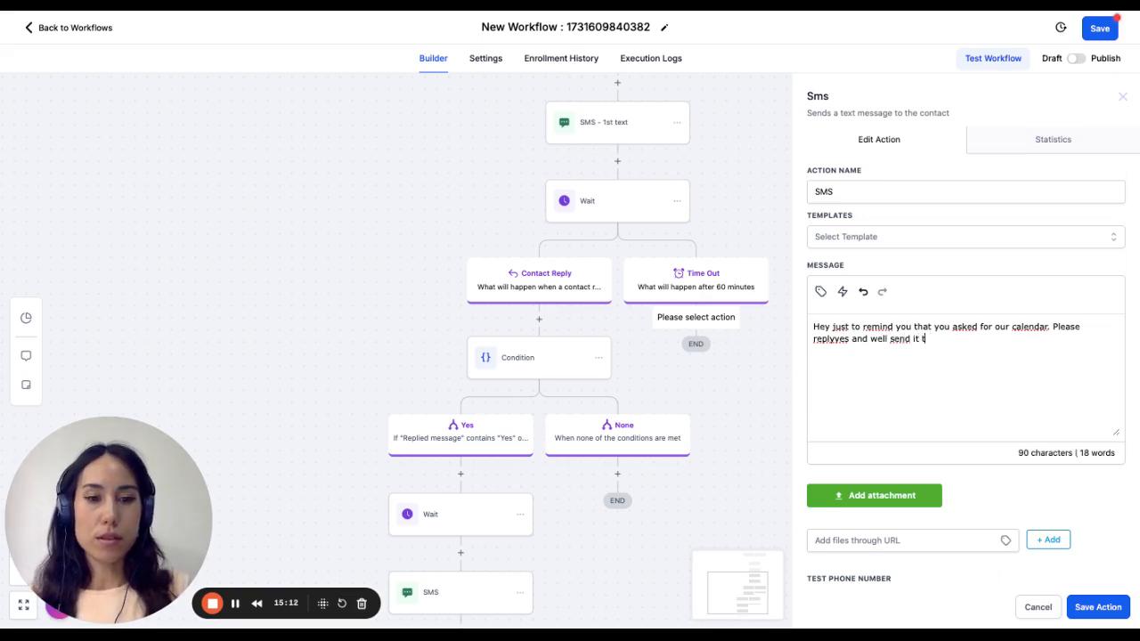
text(o you.)
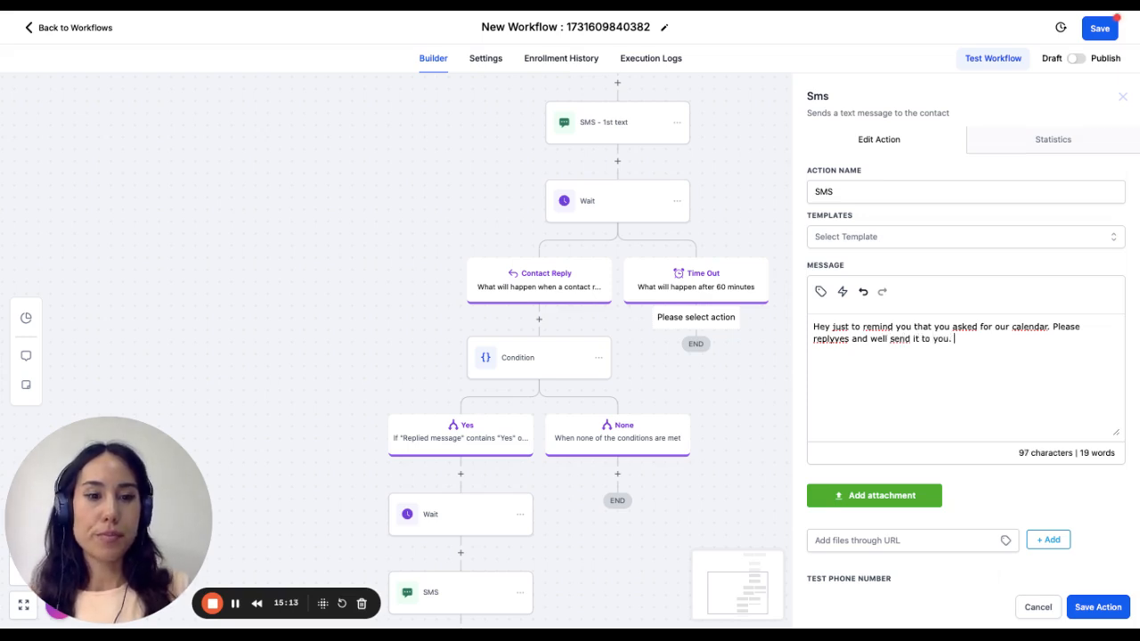
click(1097, 608)
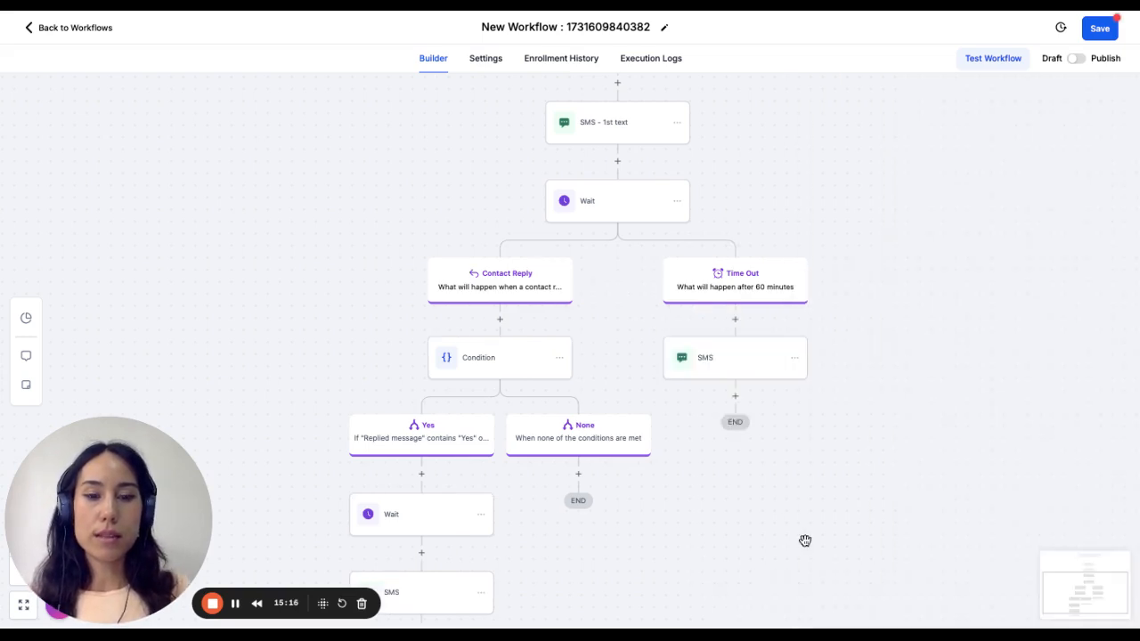
- Copy the Contact Reply branch's Condition with all its following actions to below the Time Out SMS and save the workflow
click(559, 358)
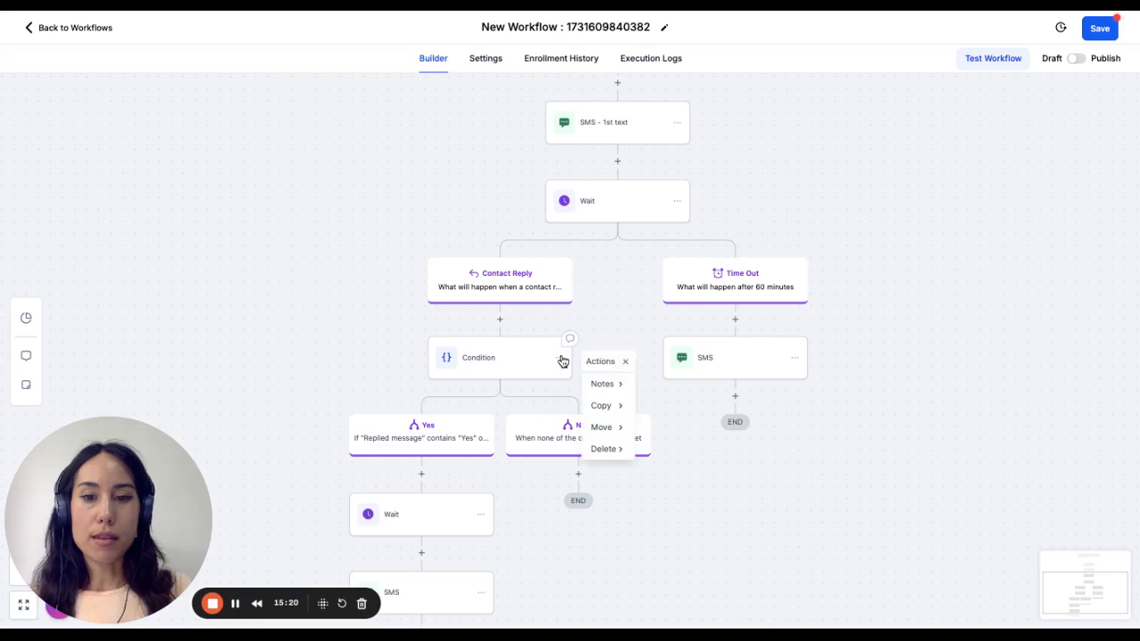
click(606, 407)
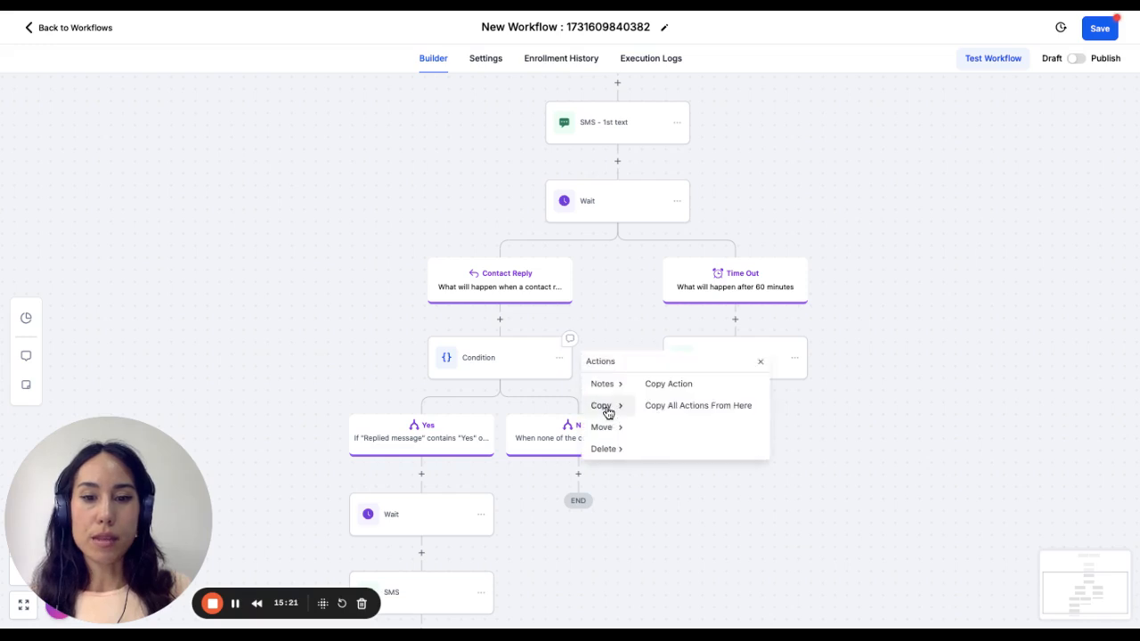
click(704, 409)
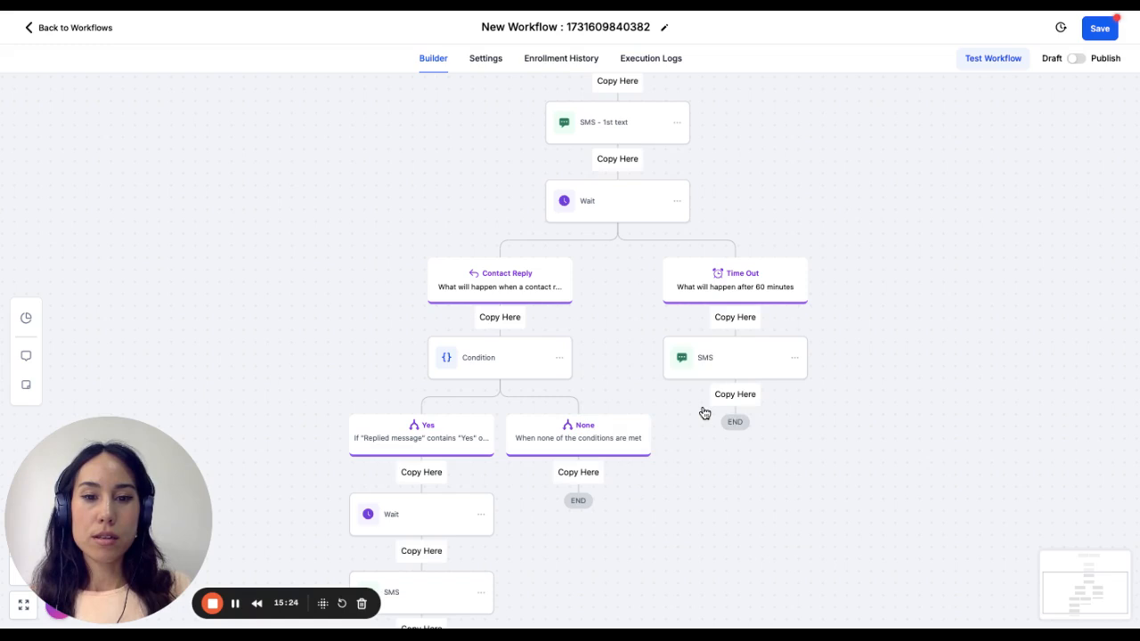
click(745, 397)
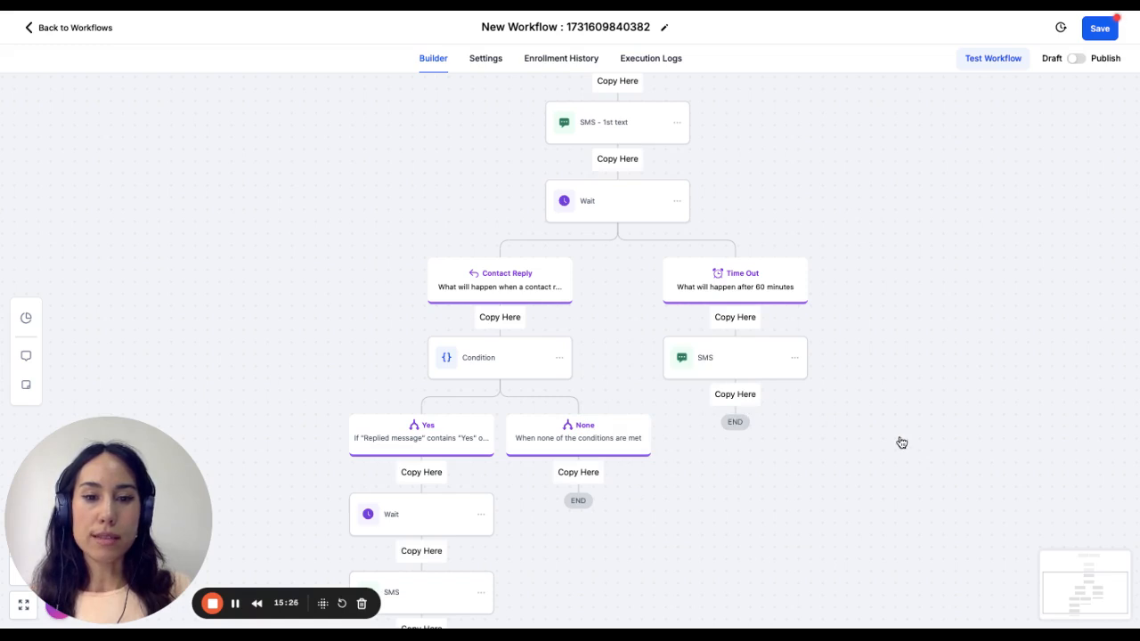
scroll(875, 479, down, 5)
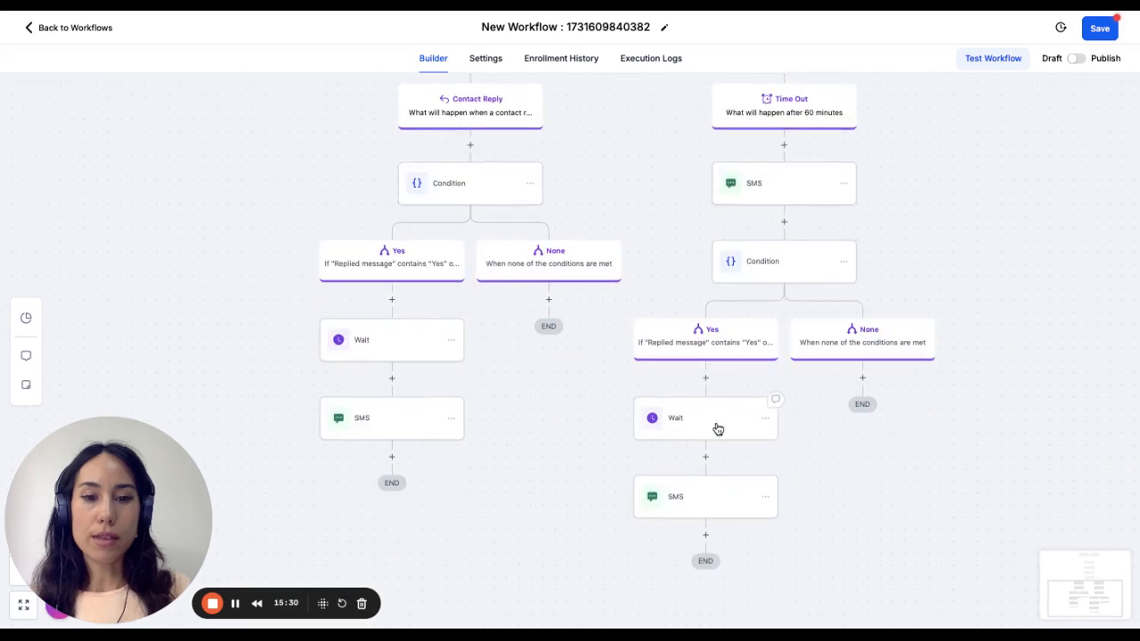
scroll(718, 429, down, 3)
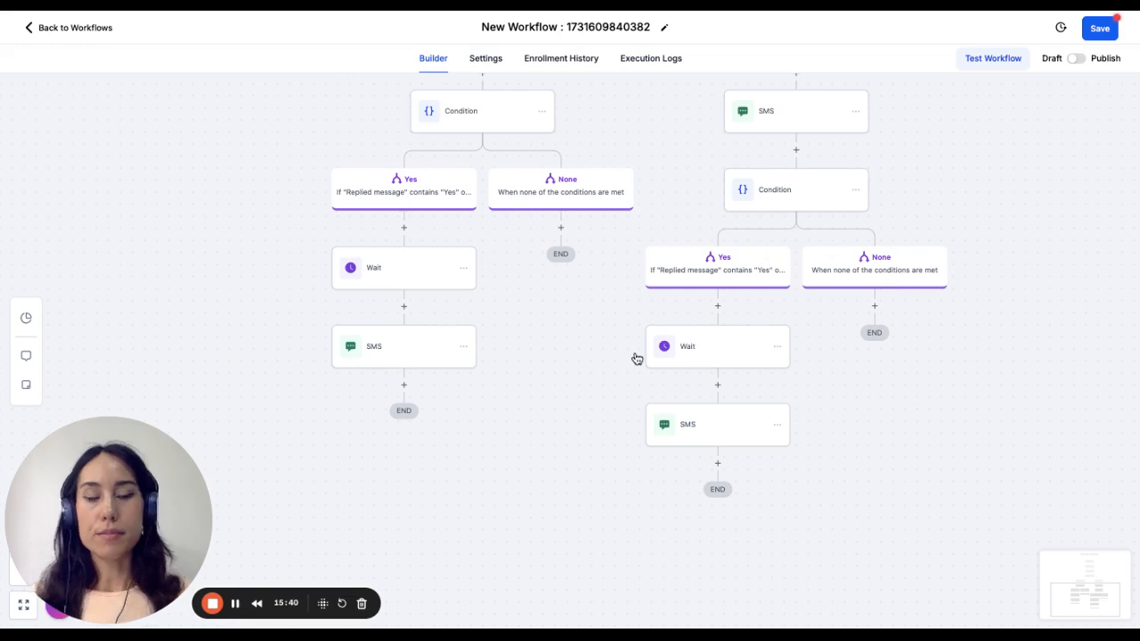
click(1101, 29)
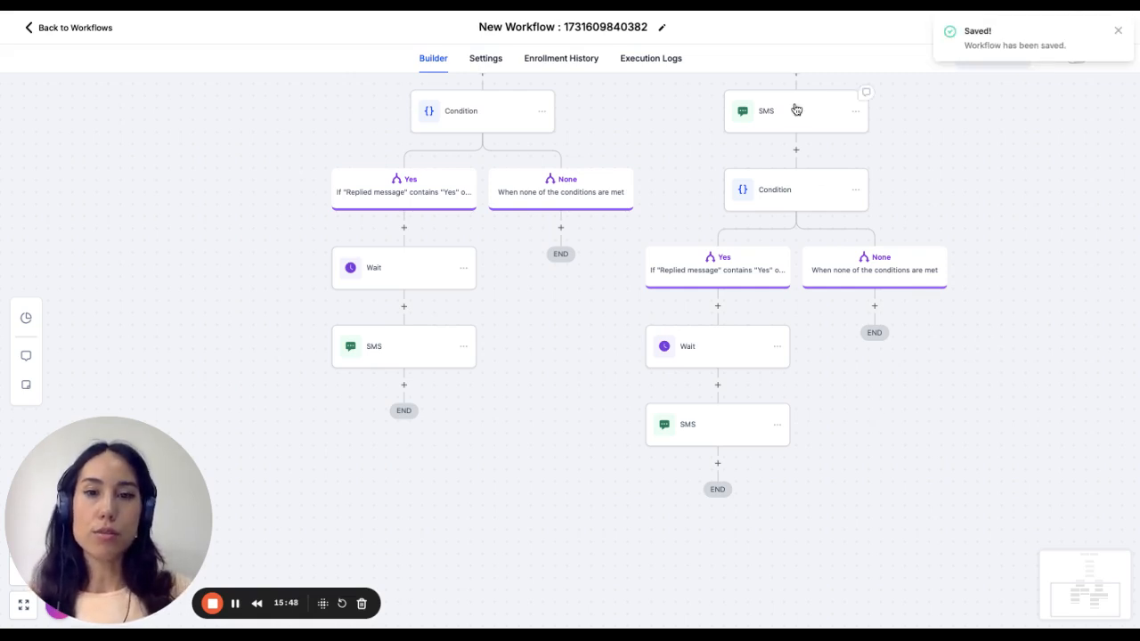
- Rename the workflow as "Initiate Contact", save it and return to the workflow list
click(539, 25)
drag(478, 26, 646, 24)
key(BackSpace)
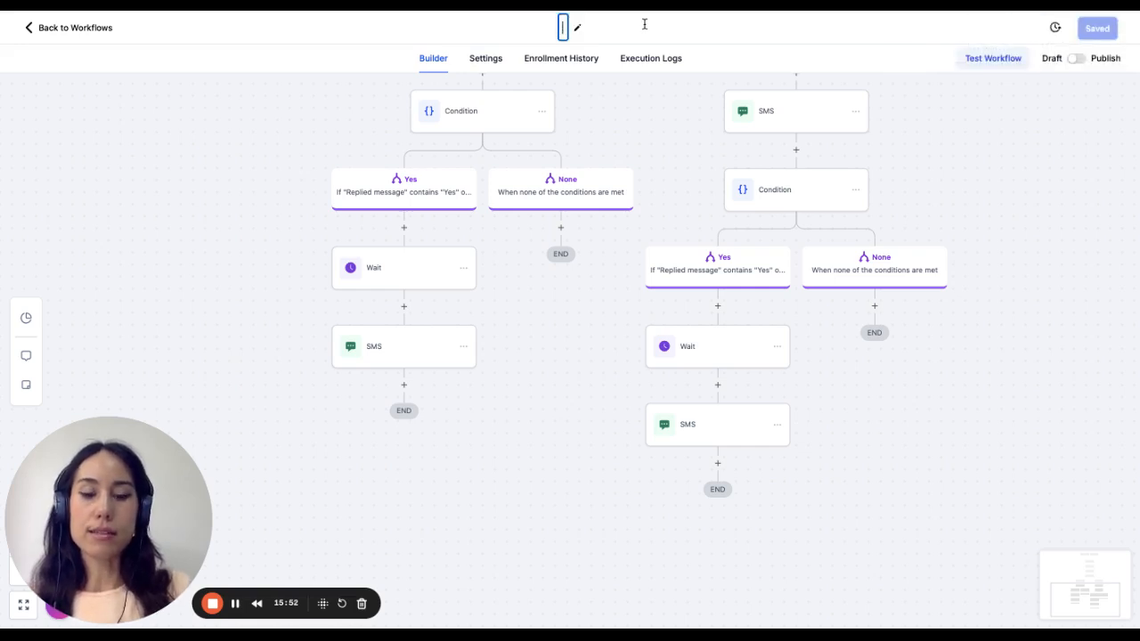
text(Initiat)
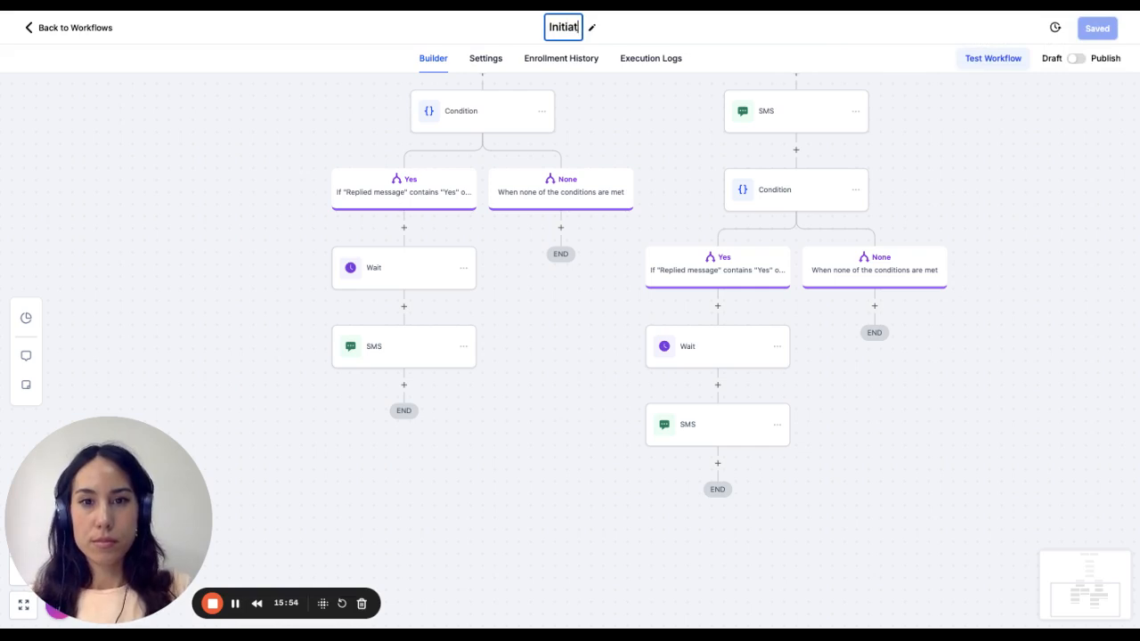
text(e Contact)
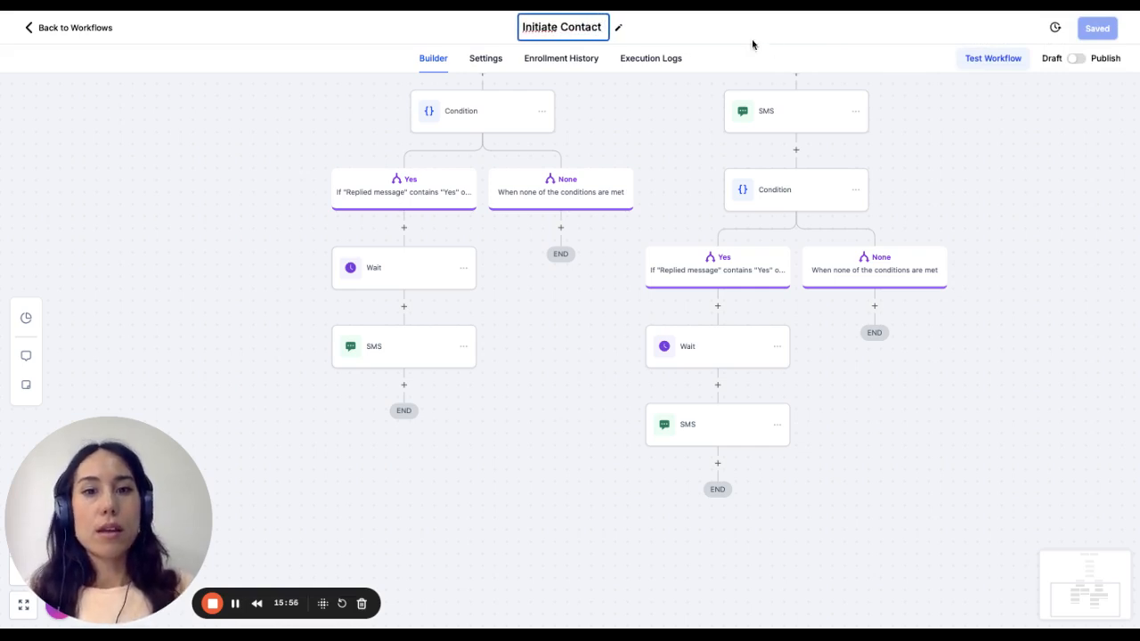
click(1026, 147)
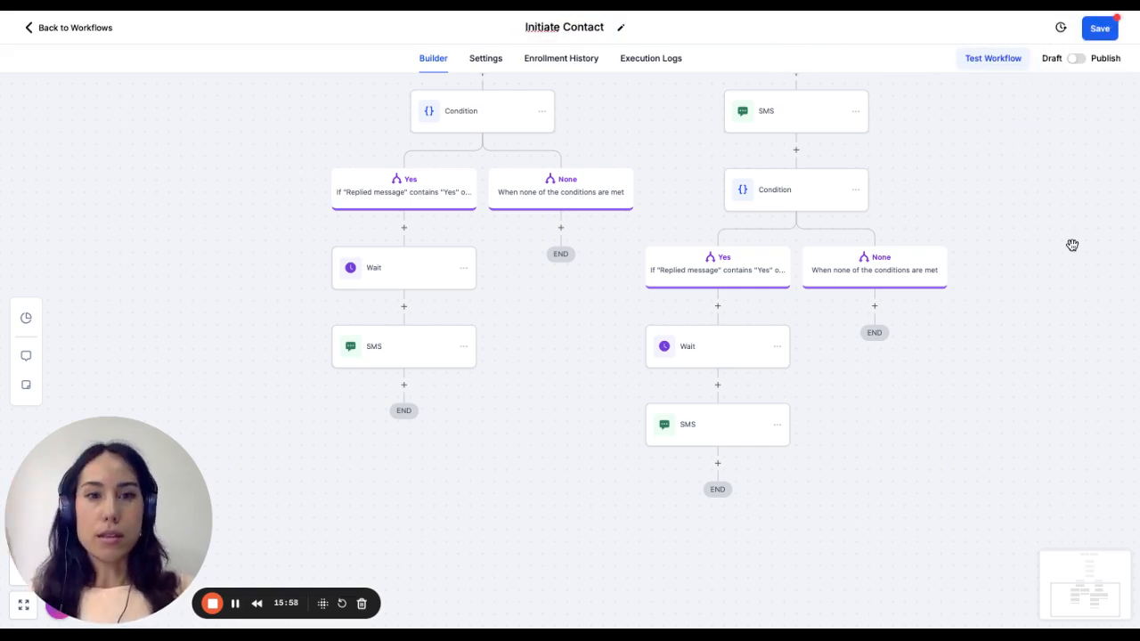
click(1101, 33)
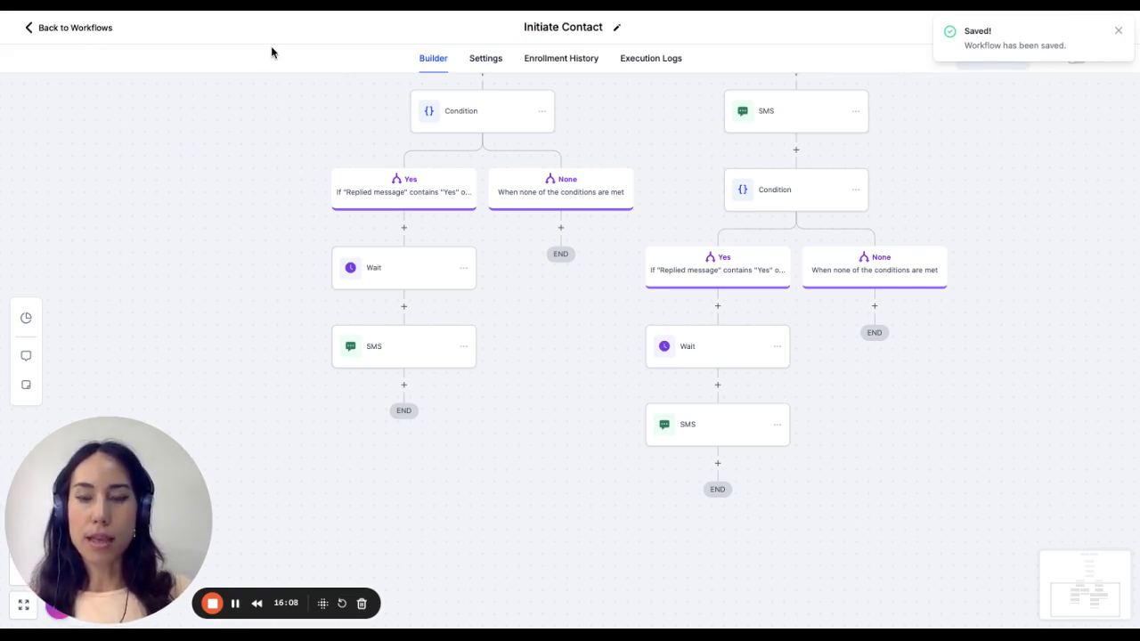
click(94, 29)
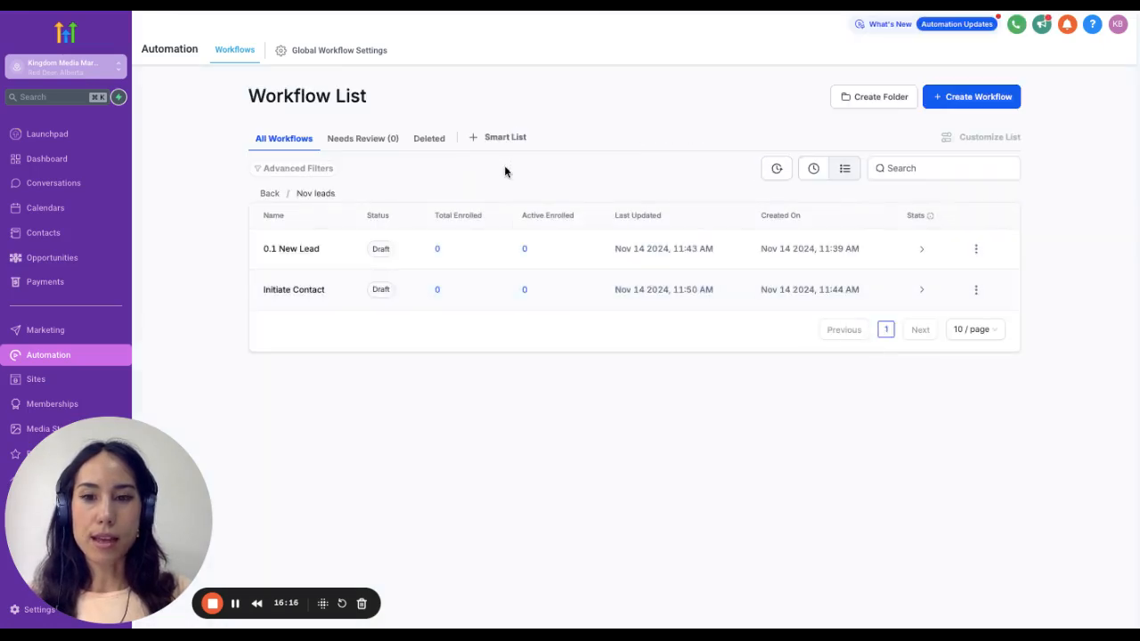
- Reopen the Initiate Contact workflow, rename it "0.2 Initiate Contact", save it and go back to the workflow list
click(299, 289)
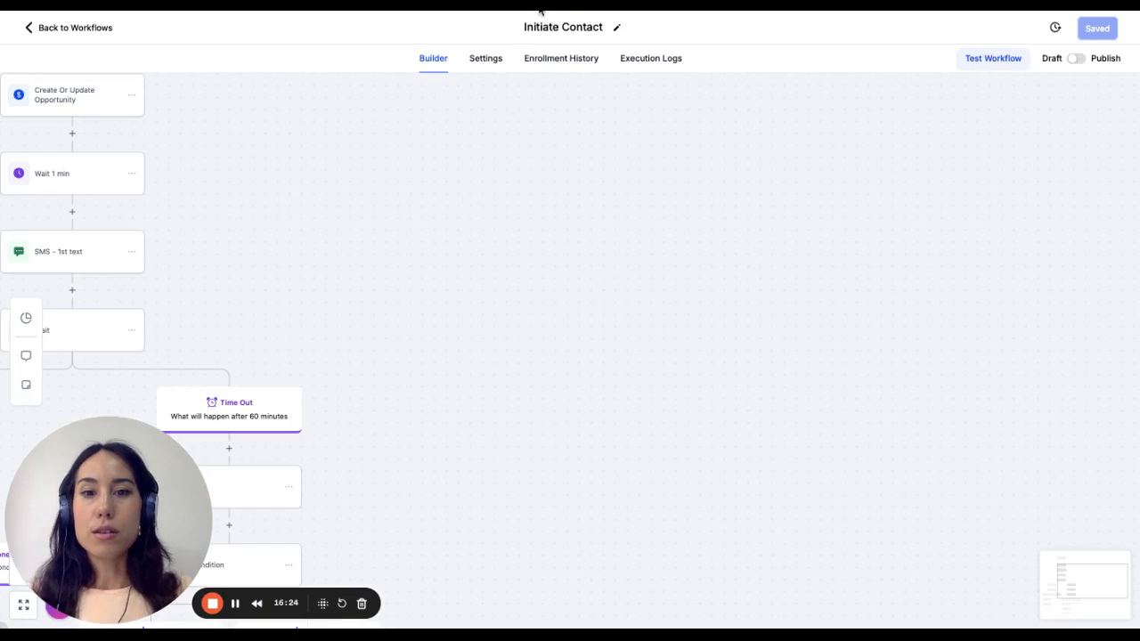
click(554, 31)
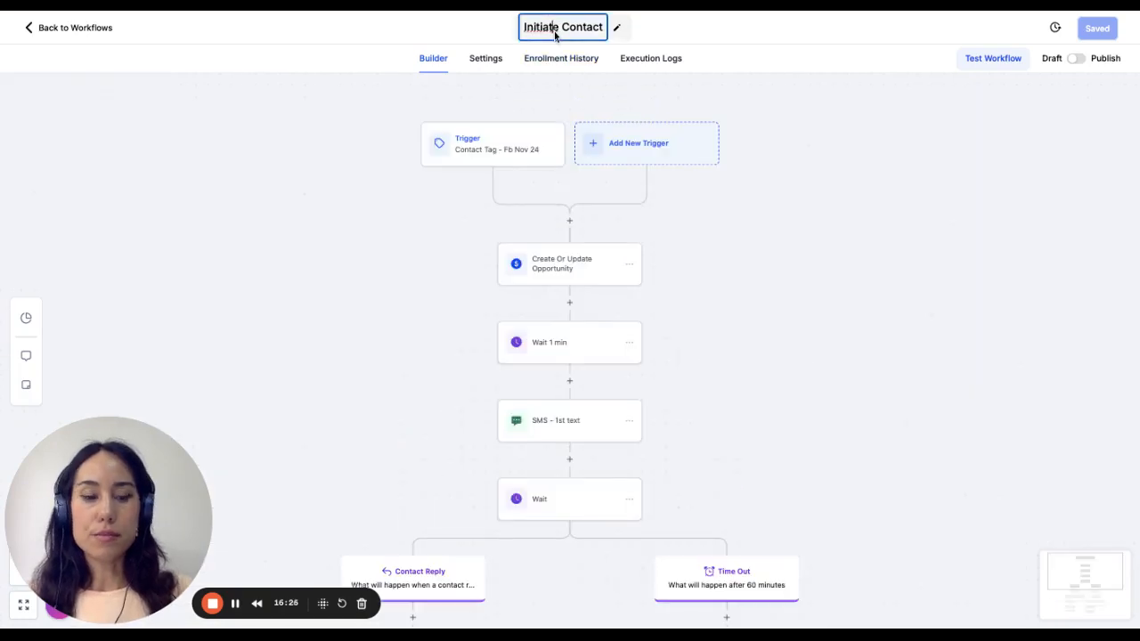
key(Home)
text(0.)
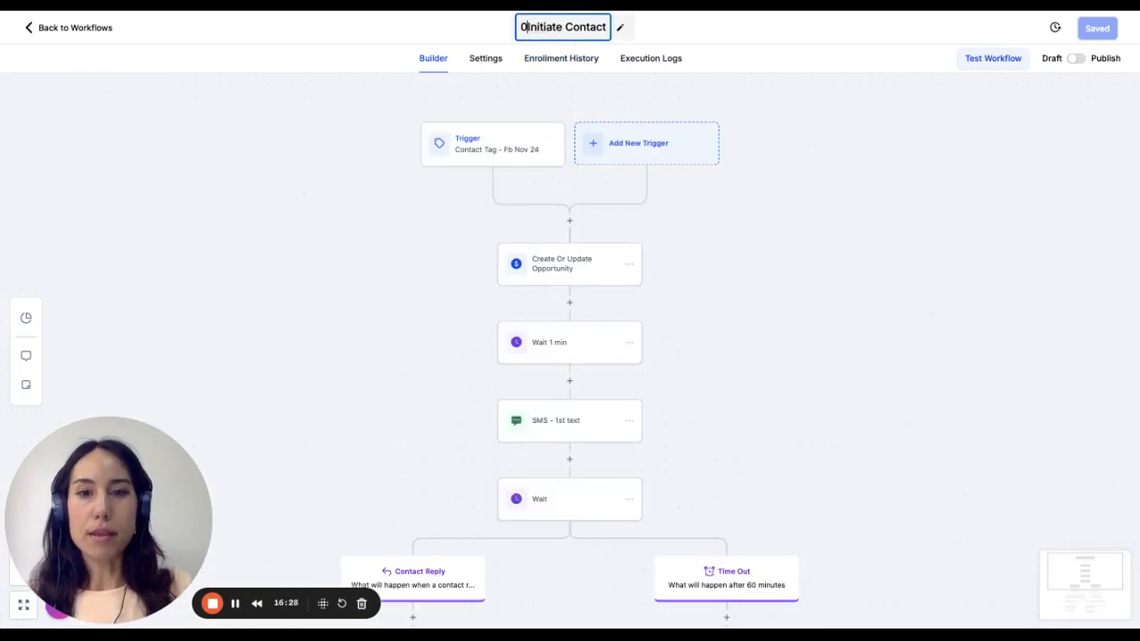
text(2)
key(Return)
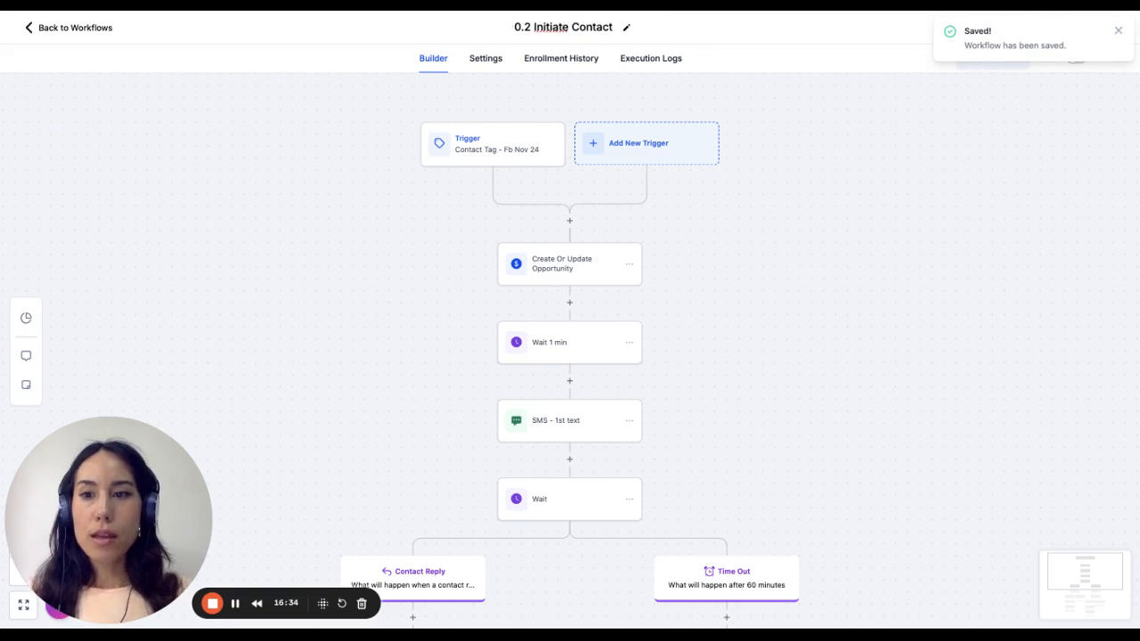
click(69, 32)
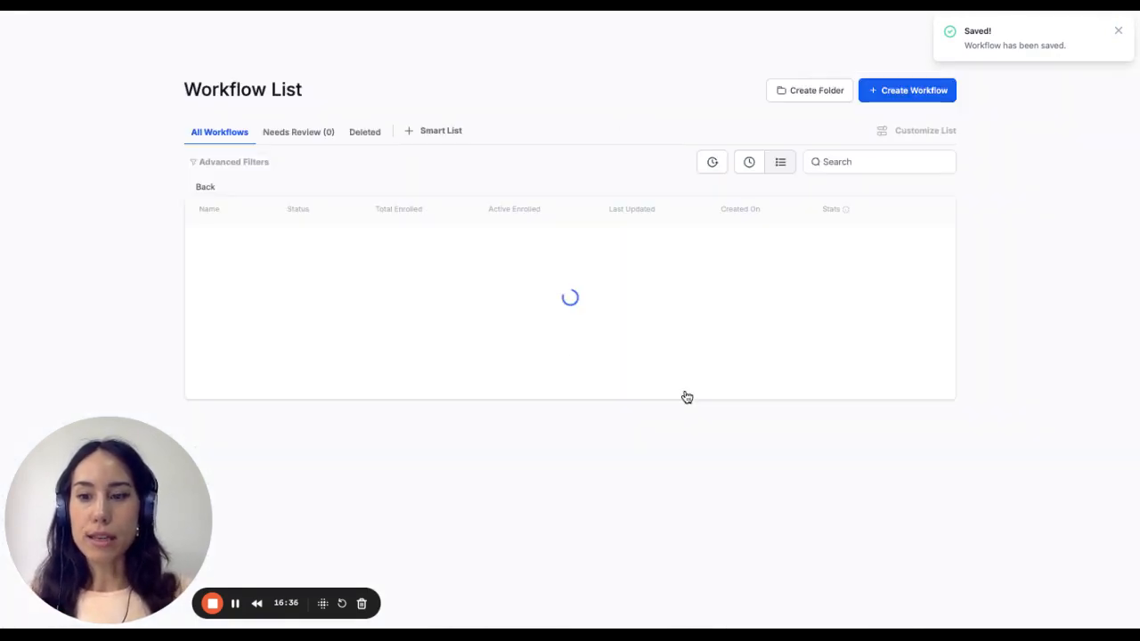
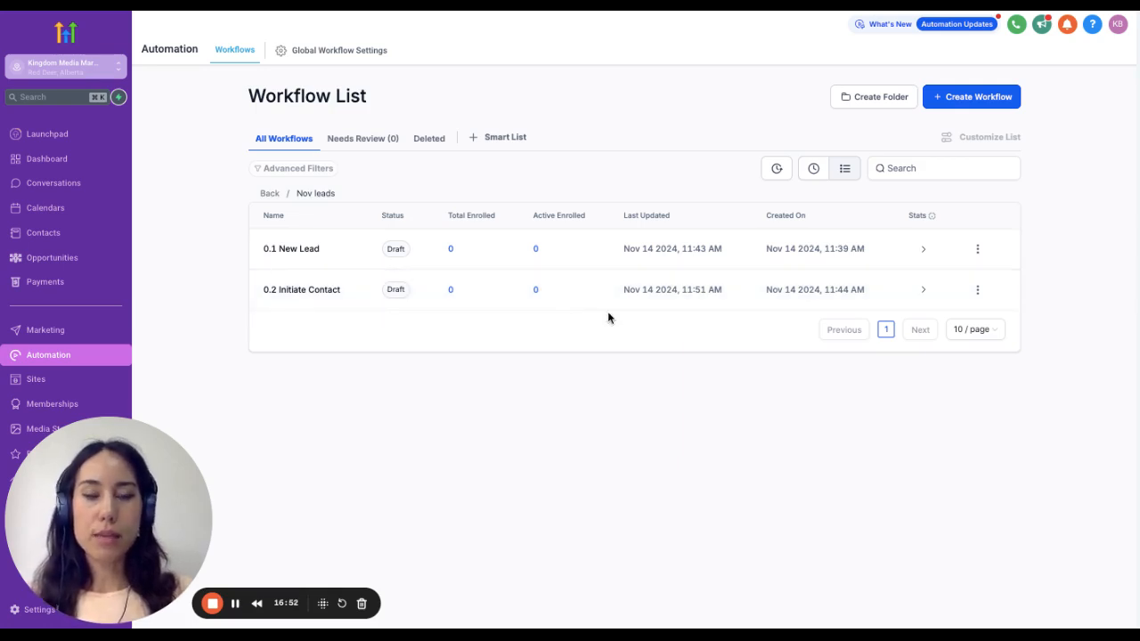
- Create a new blank workflow in the Nov leads folder and dismiss the notice about multiple opportunities
click(977, 290)
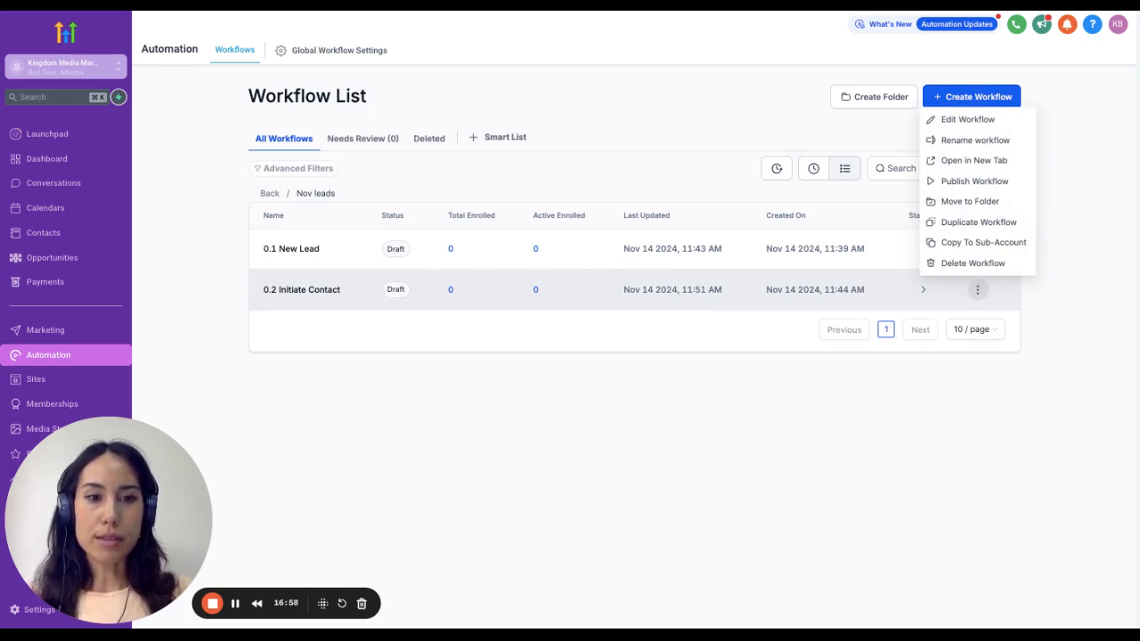
click(1074, 81)
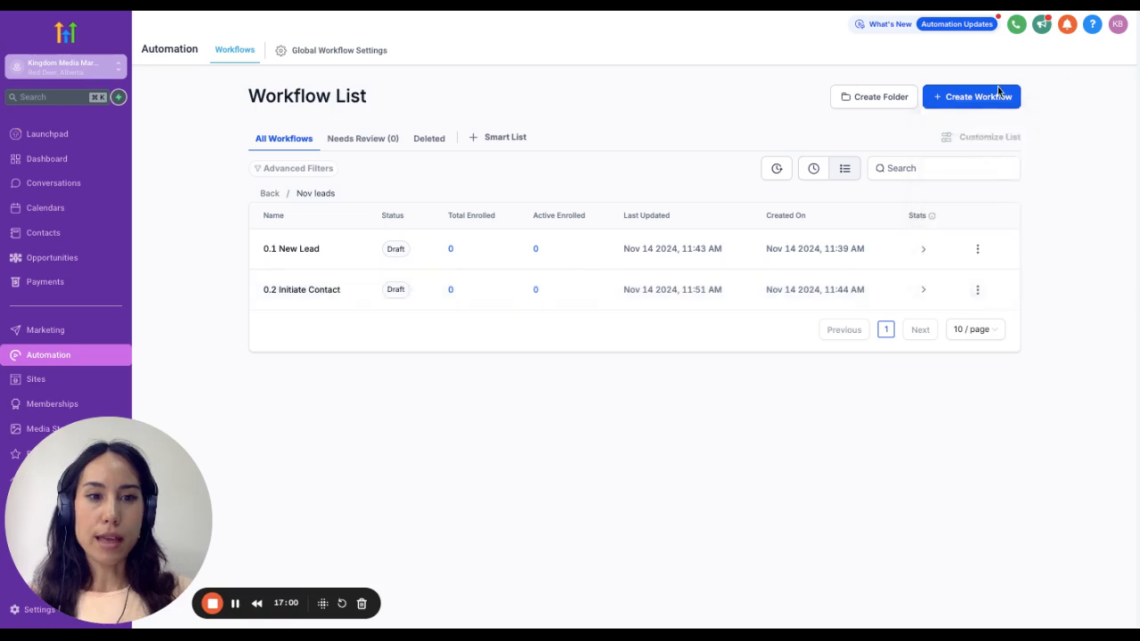
click(980, 92)
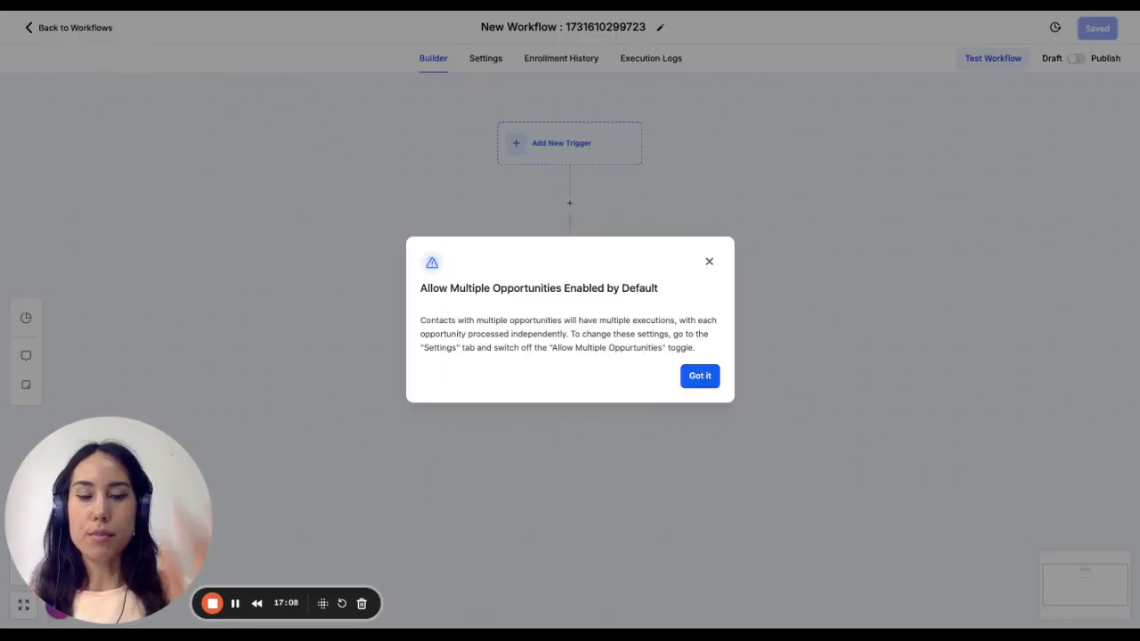
click(699, 376)
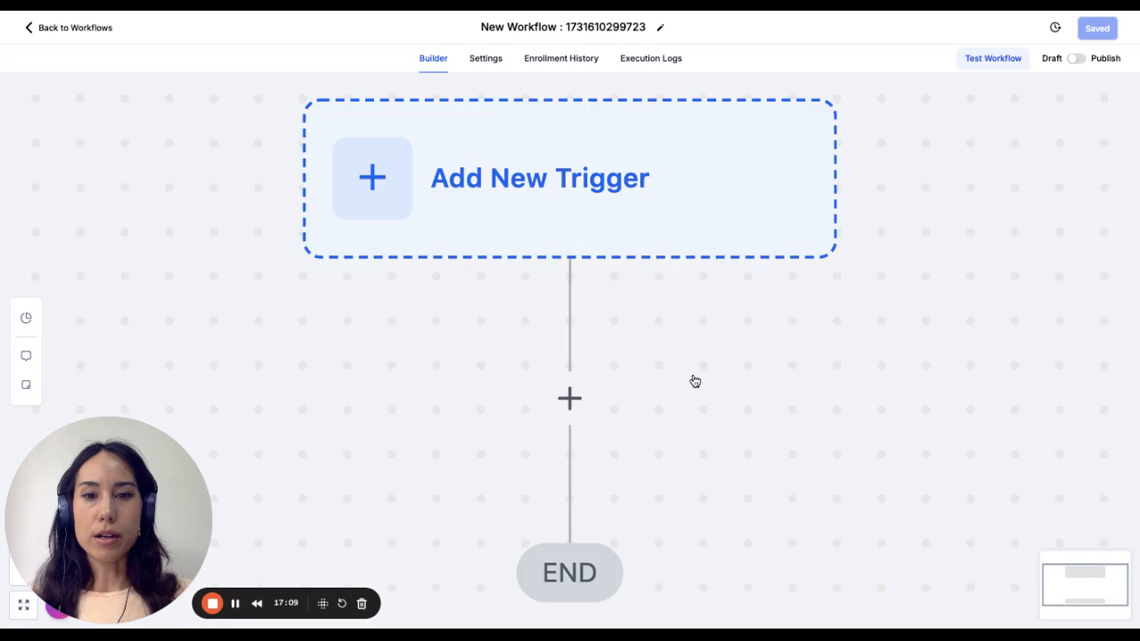
- Rename the new workflow as "Responded - Hot Lead"
click(570, 143)
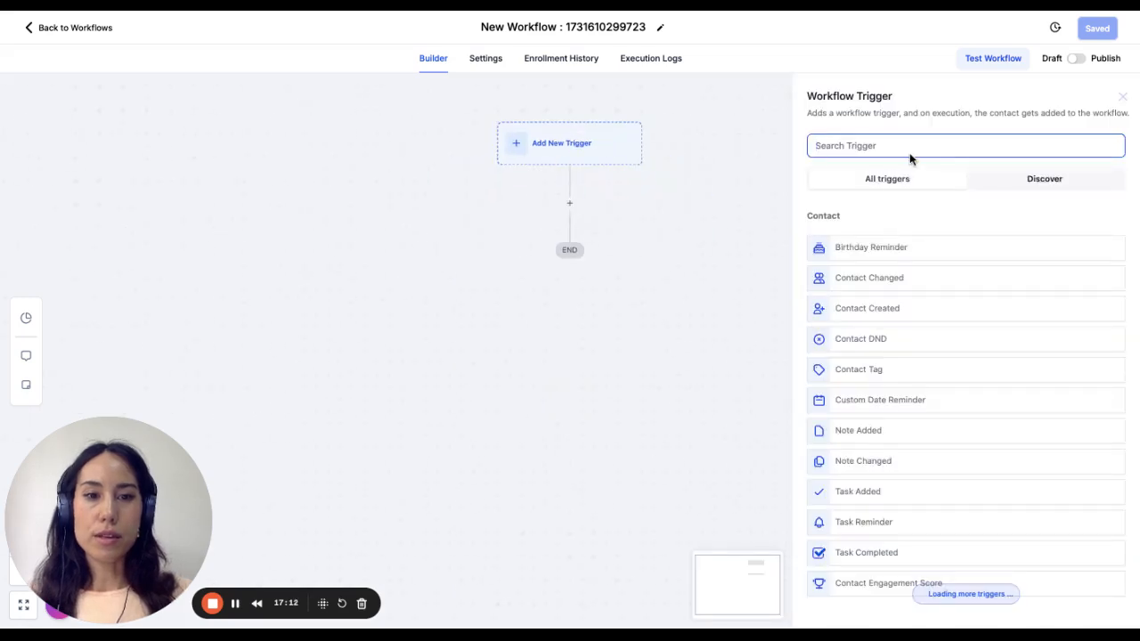
click(661, 28)
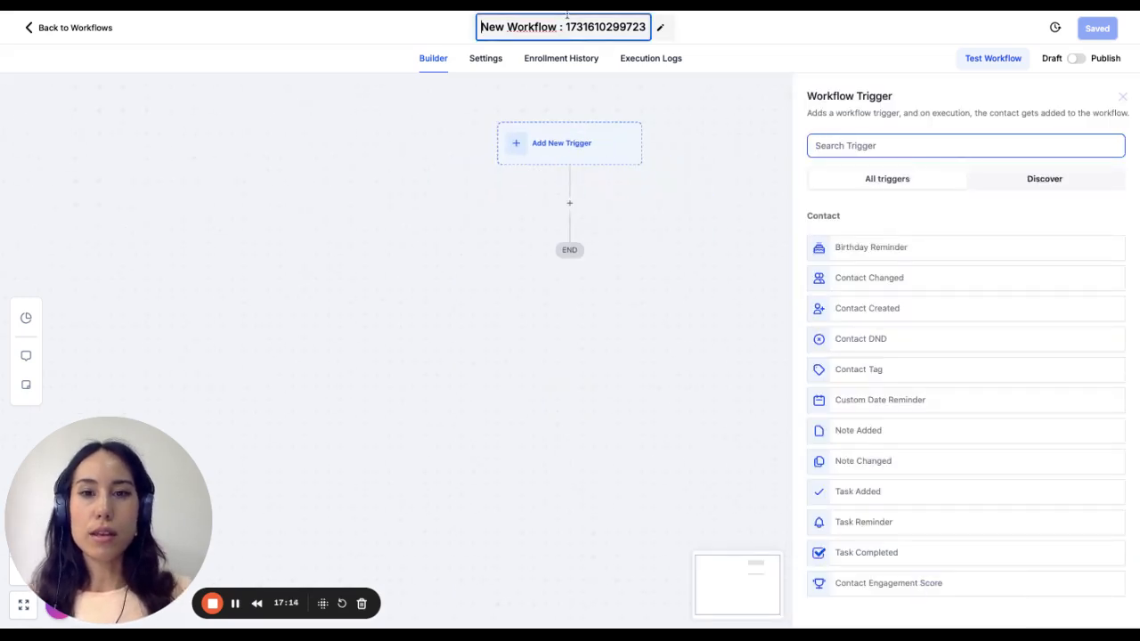
key(super+a)
text(Respo)
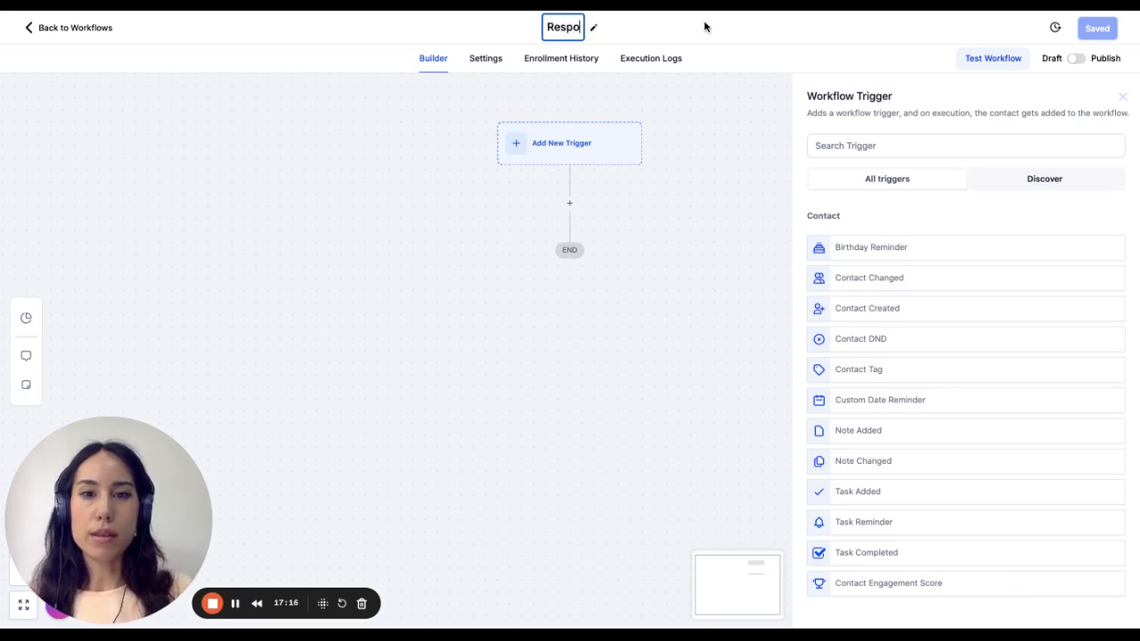
text(nded - Hot Le)
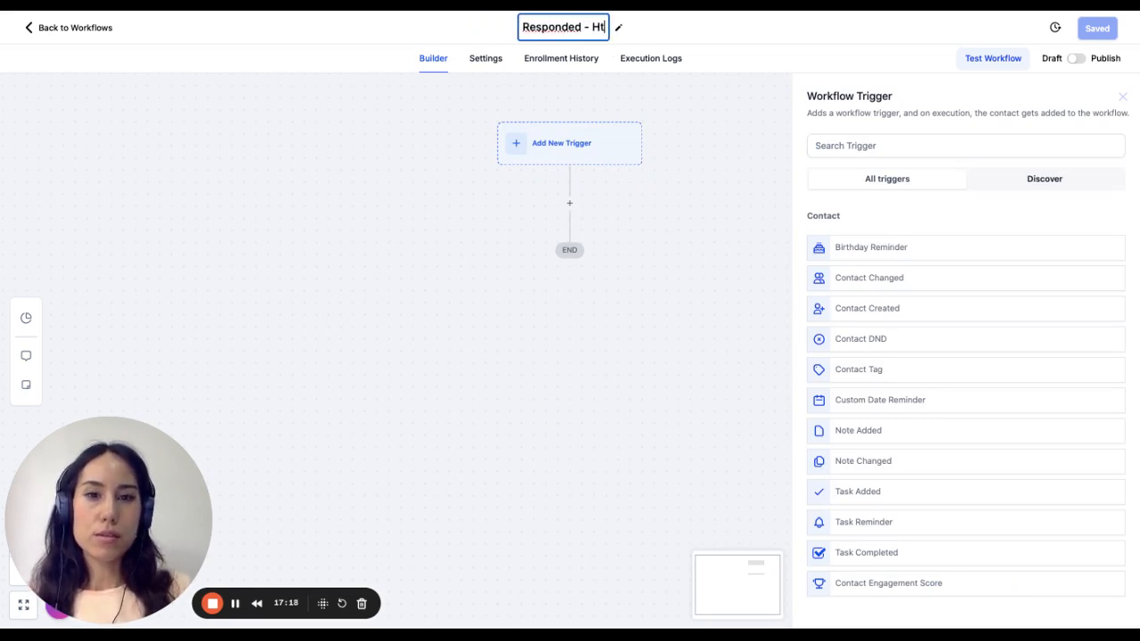
text(ad)
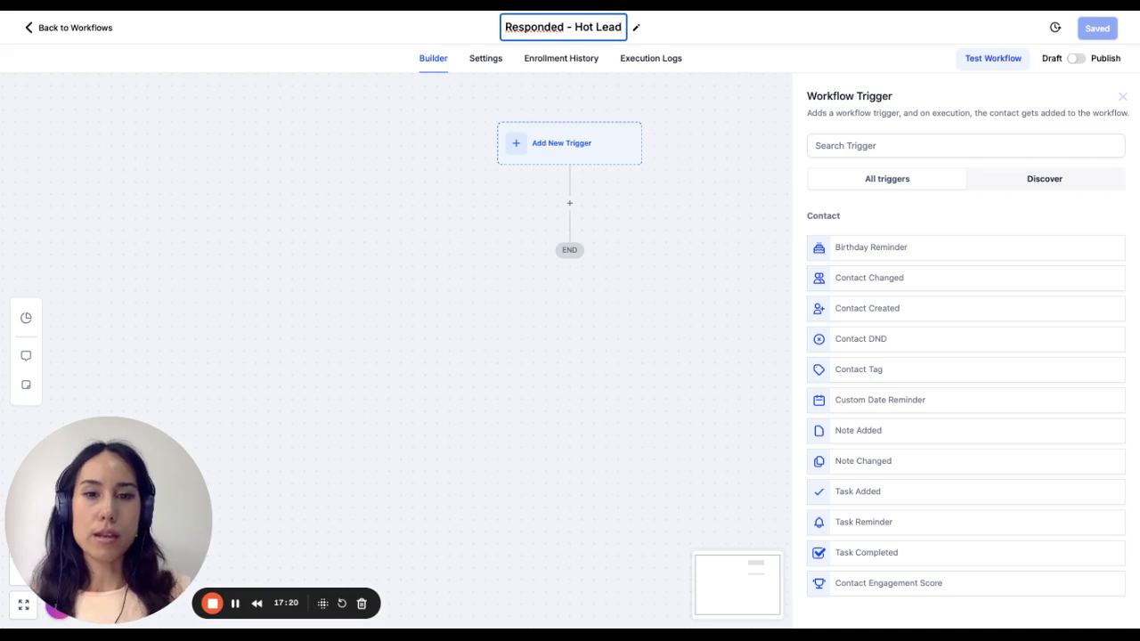
click(726, 101)
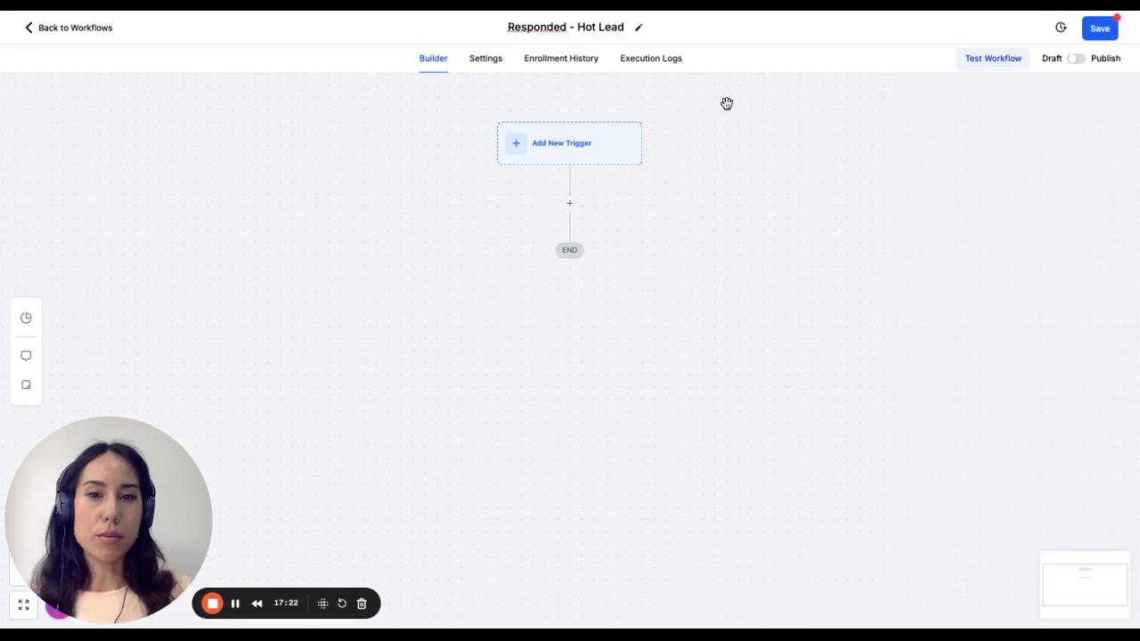
click(548, 152)
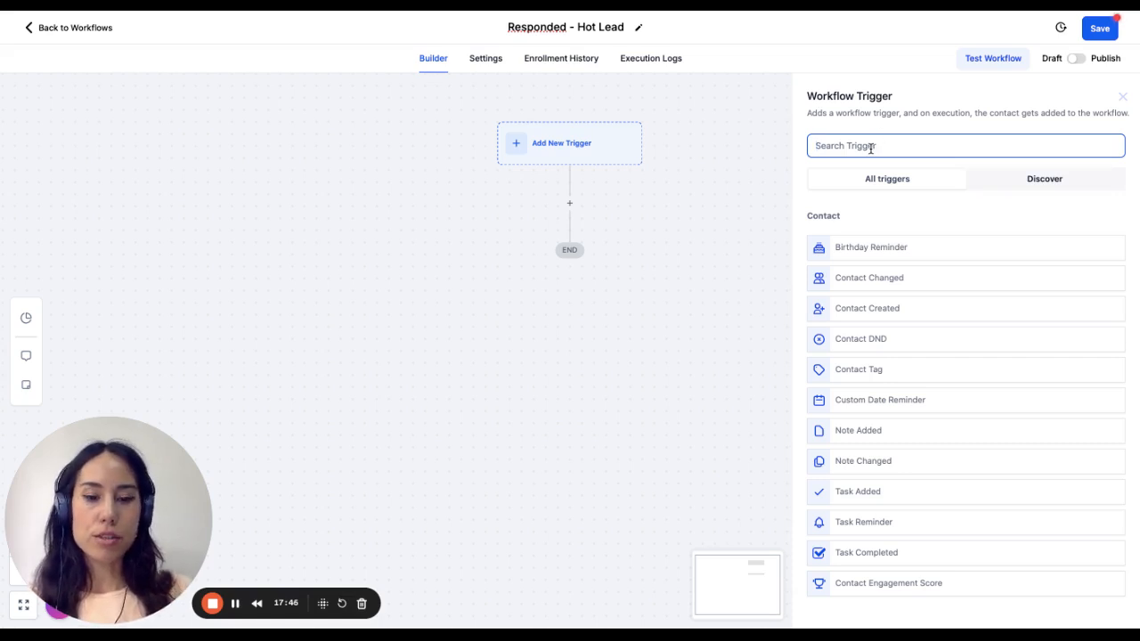
text(create)
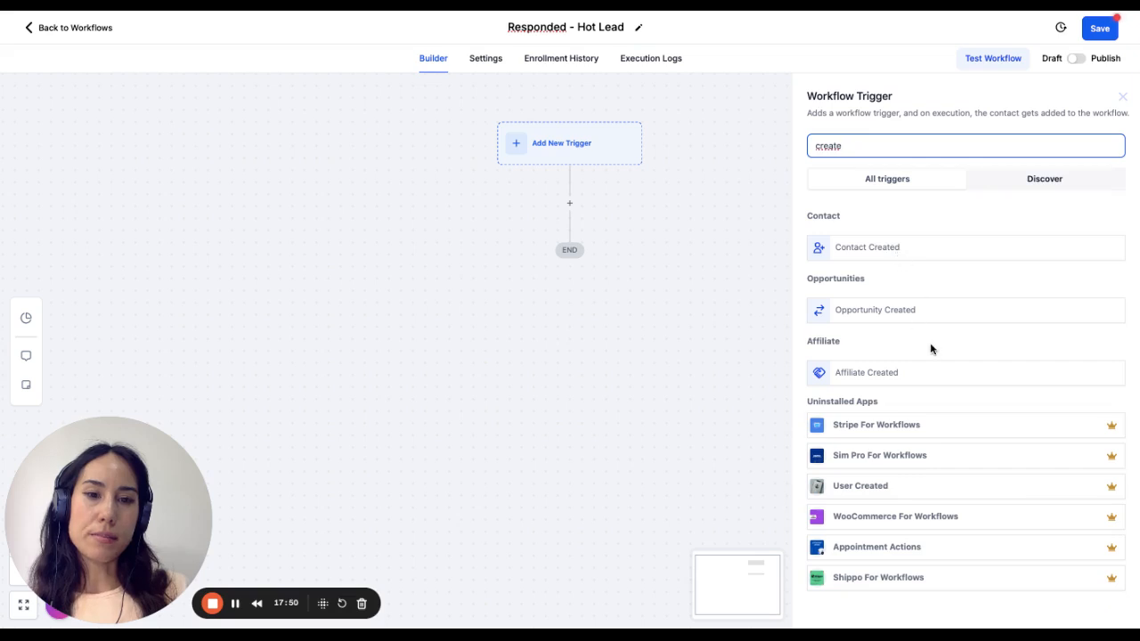
click(544, 210)
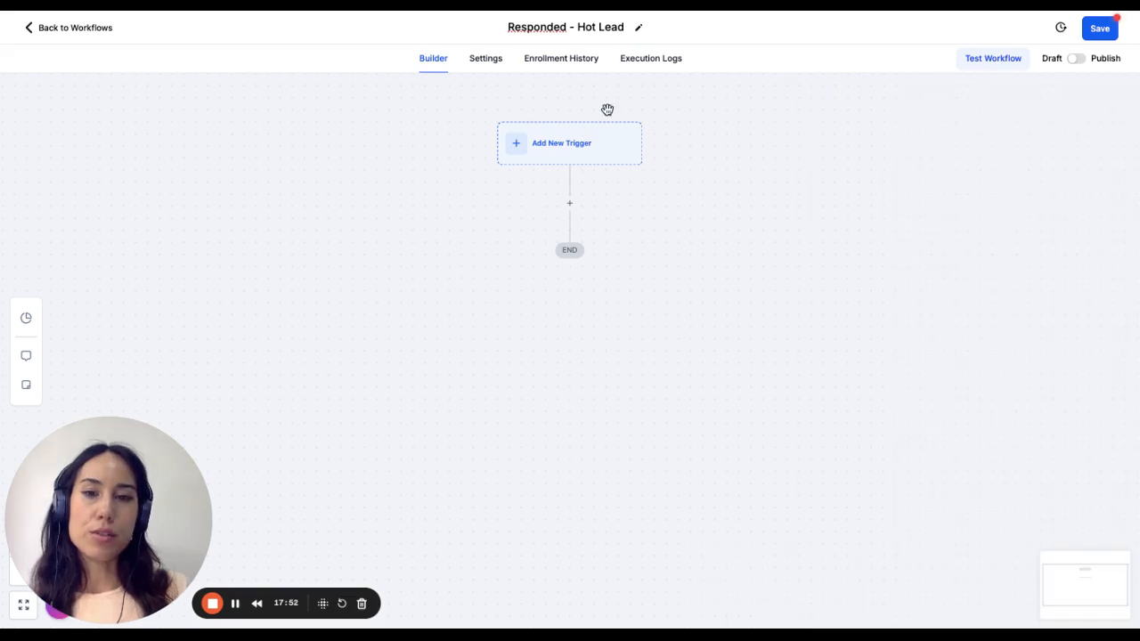
- Search the workflow triggers for "rep" and add a Customer Replied trigger
click(587, 153)
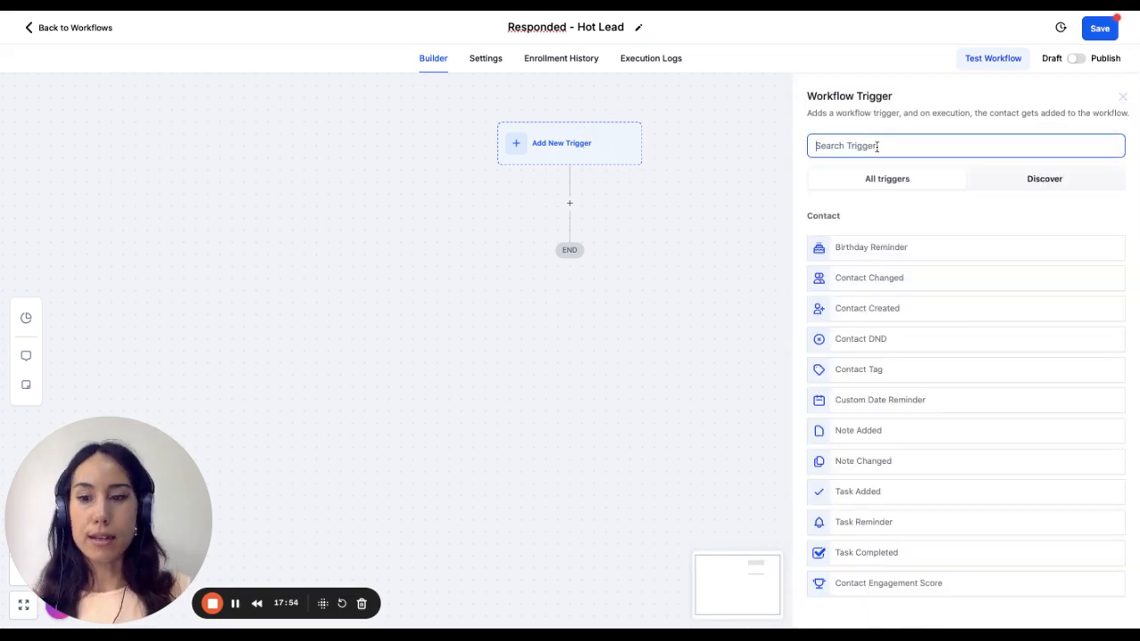
text(conta)
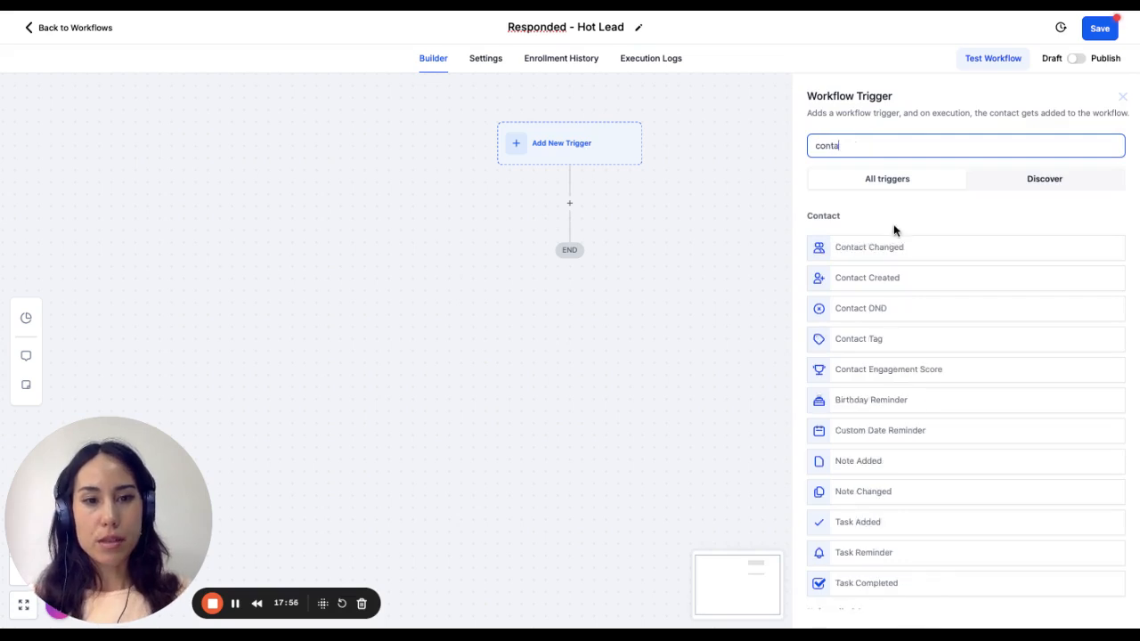
key(BackSpace)
key(BackSpace)
key(BackSpace)
key(BackSpace)
key(BackSpace)
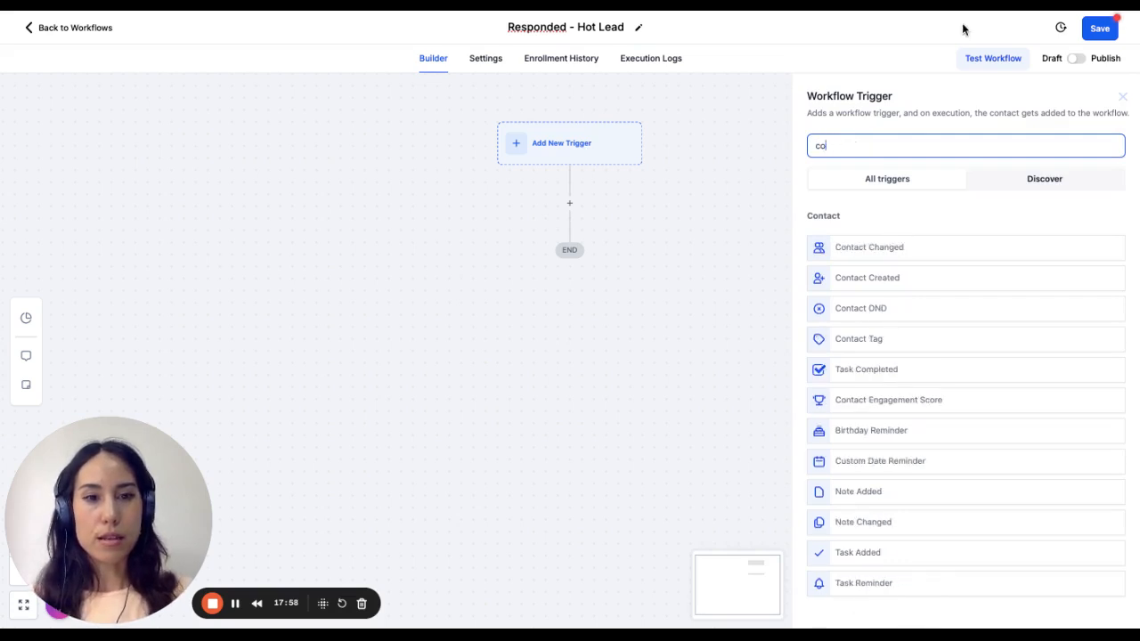
text(rep)
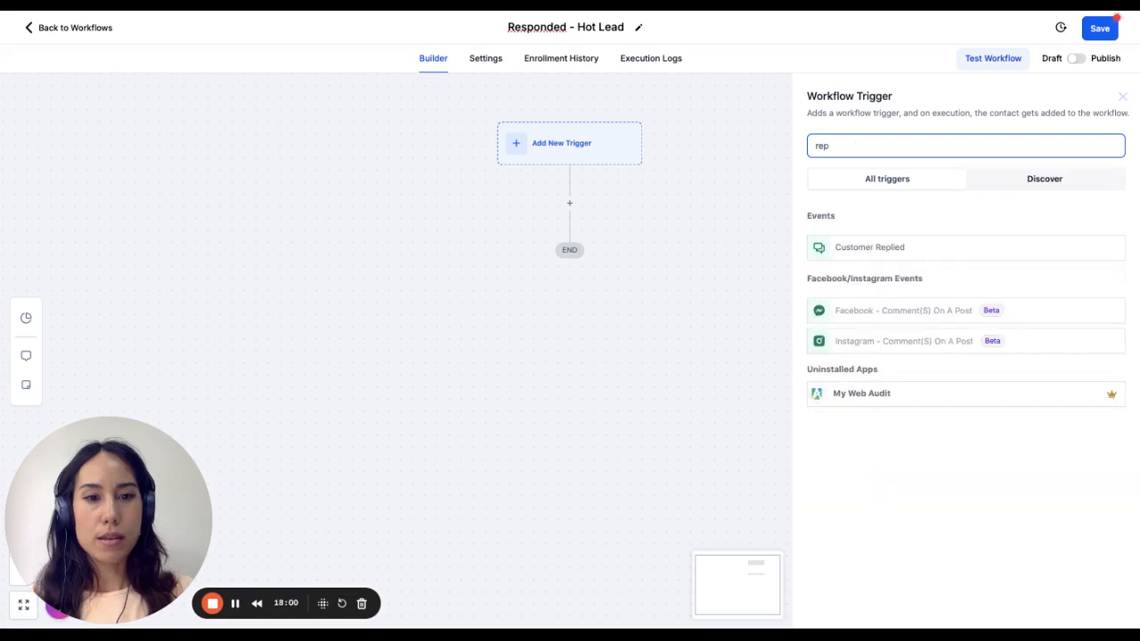
click(844, 247)
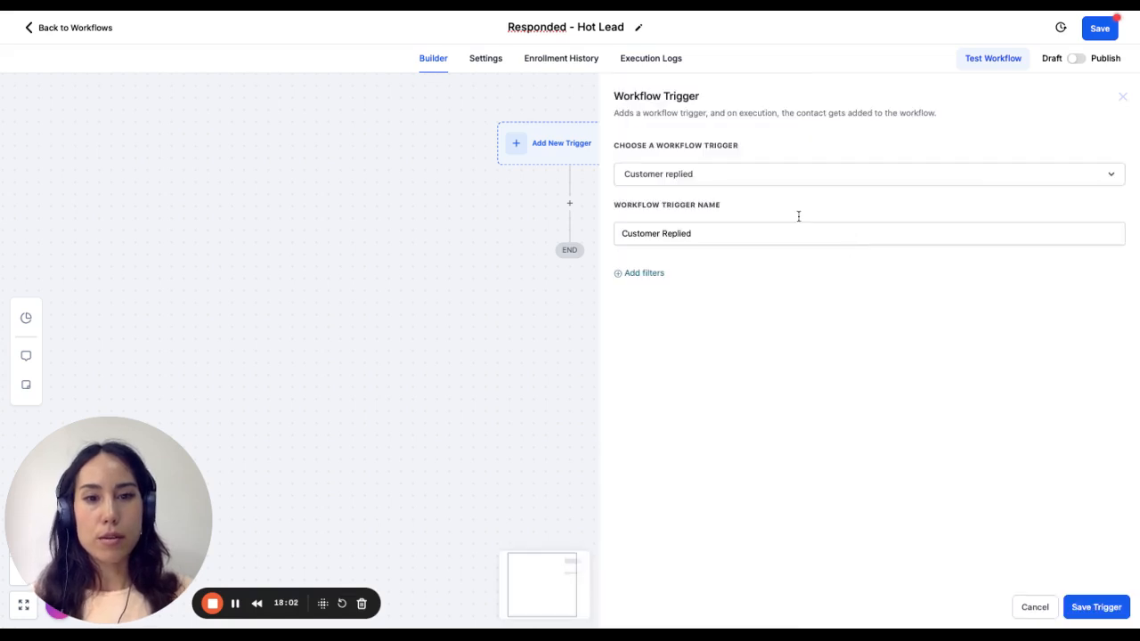
- Add a Replied to Workflow filter to the Customer Replied trigger and set it to 0.2 Initiate Contact
click(642, 276)
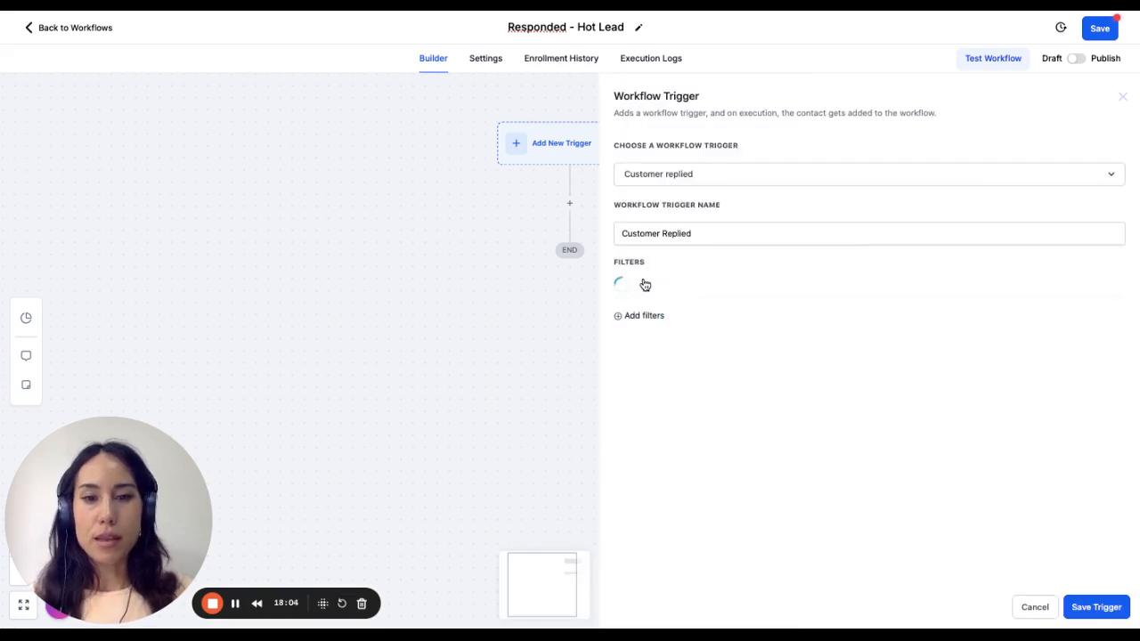
click(724, 295)
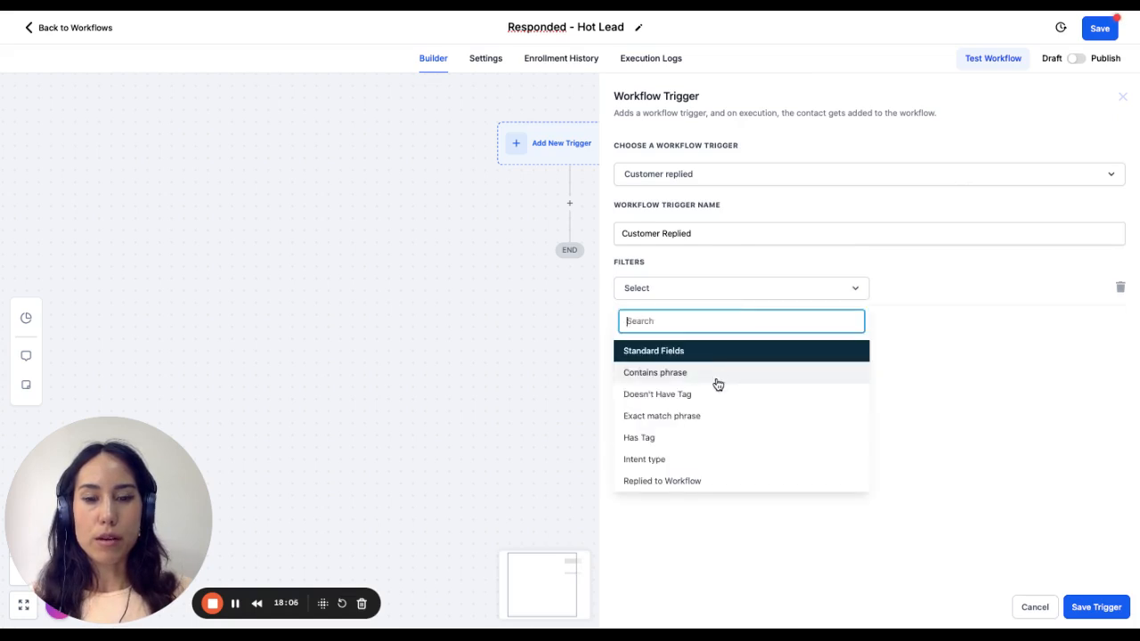
scroll(713, 451, down, 1)
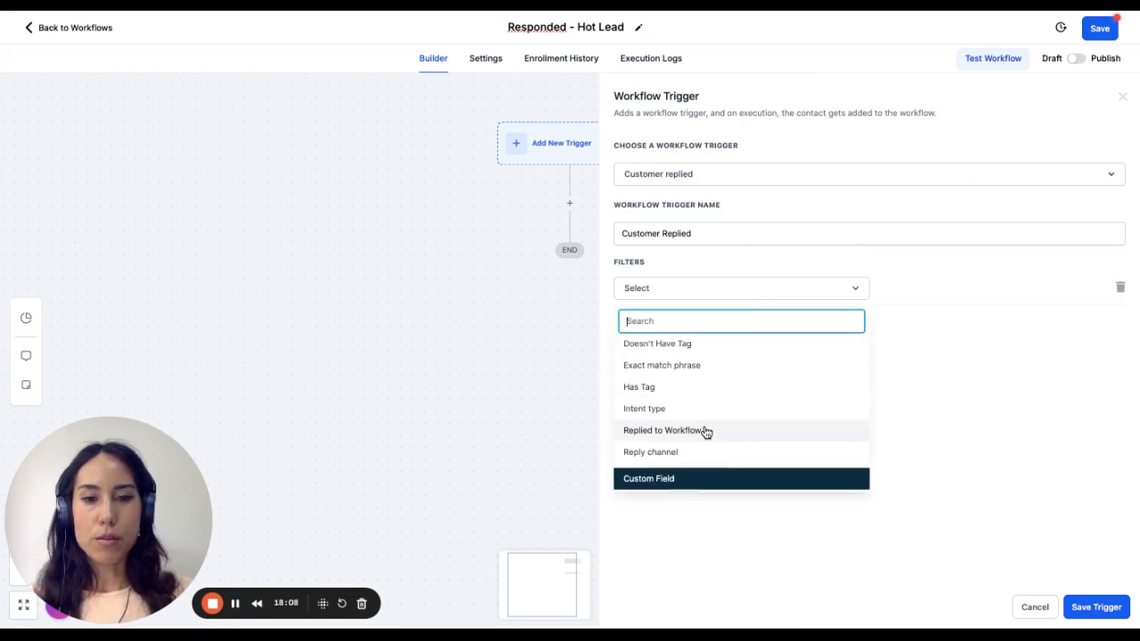
click(704, 432)
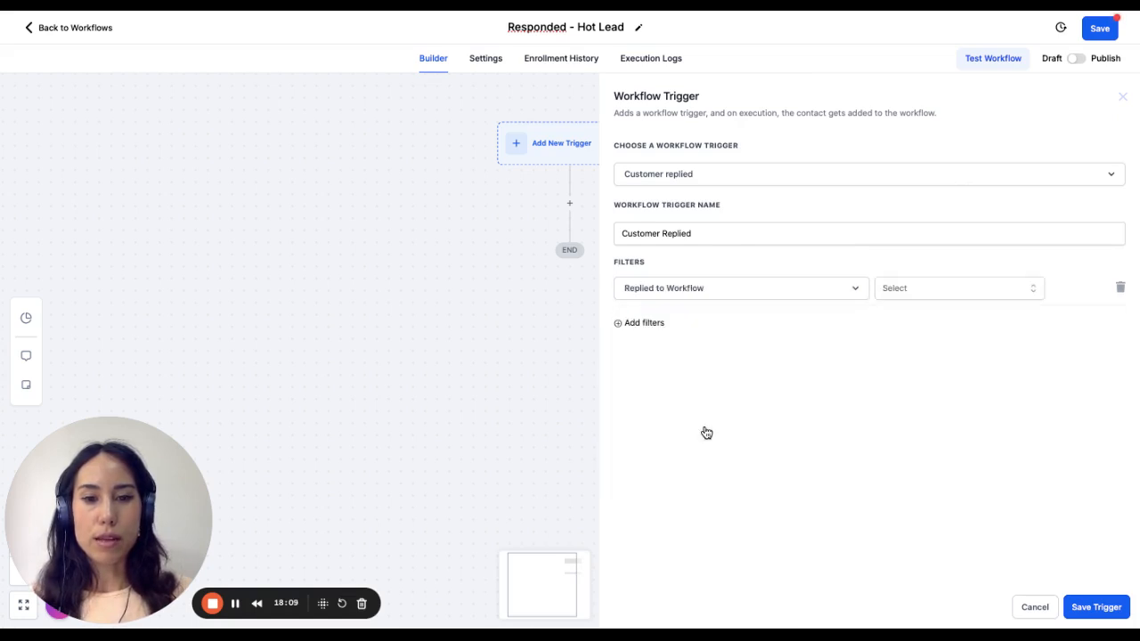
click(947, 290)
click(940, 367)
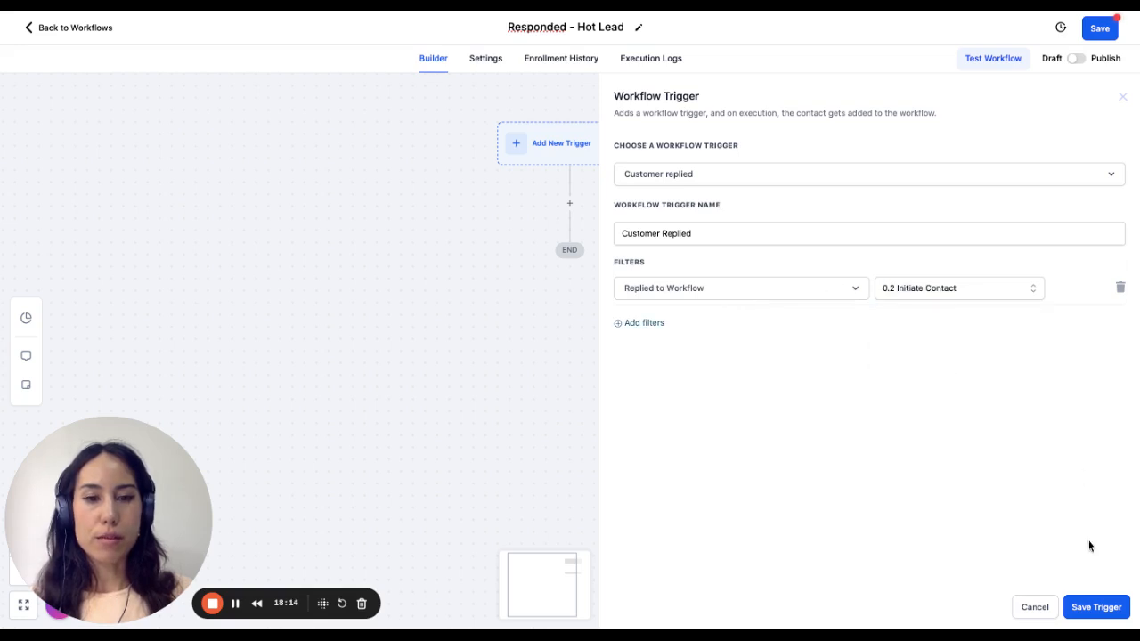
click(651, 324)
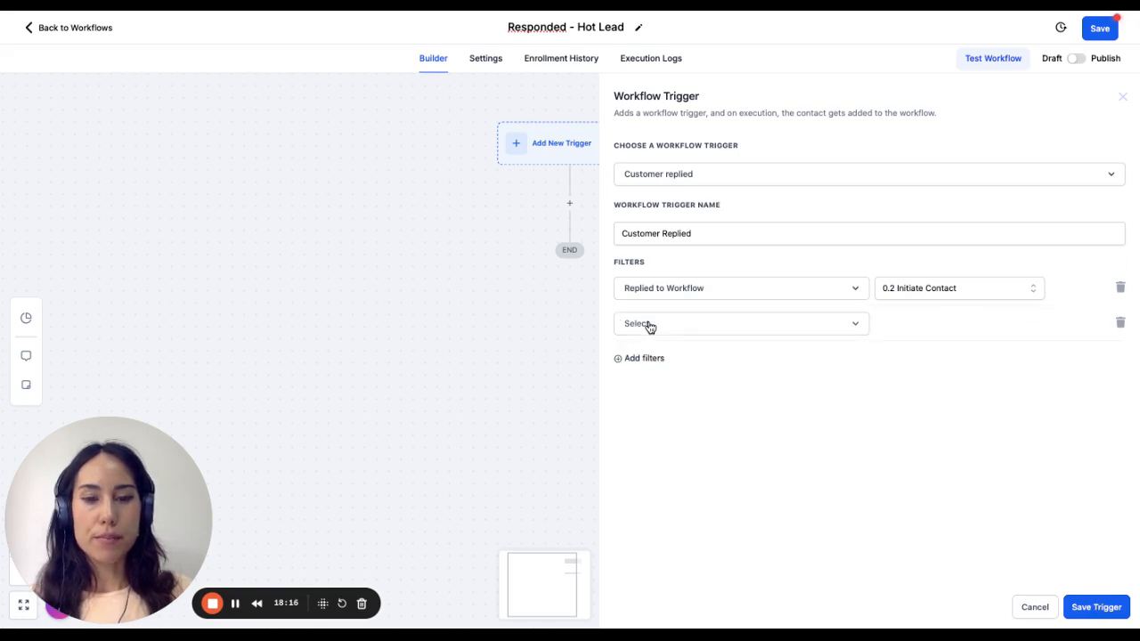
click(677, 332)
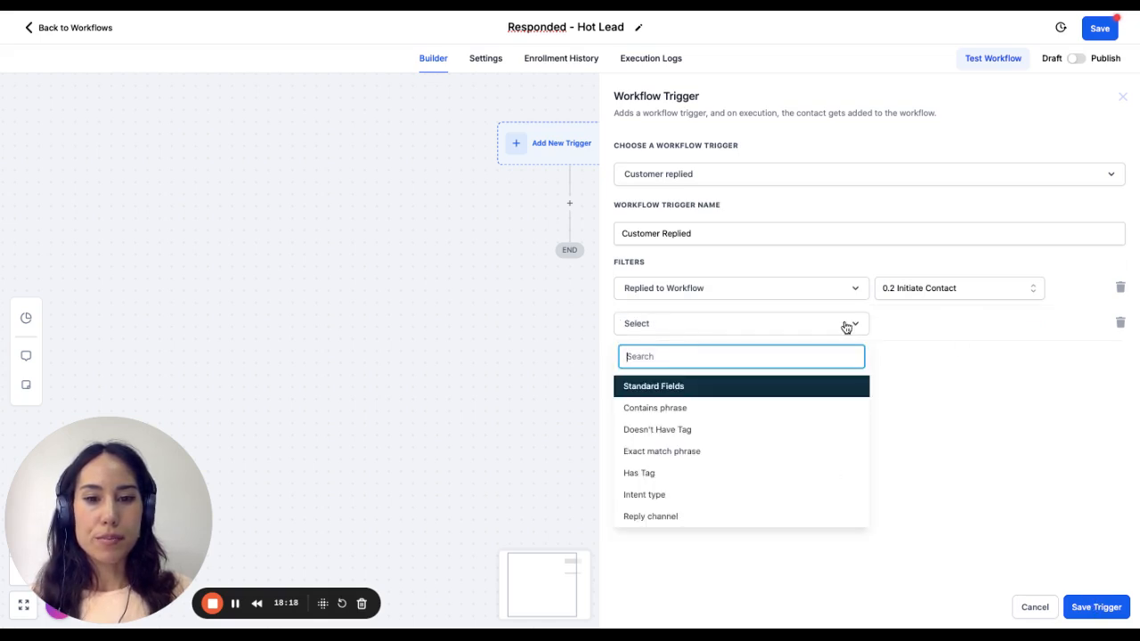
click(968, 353)
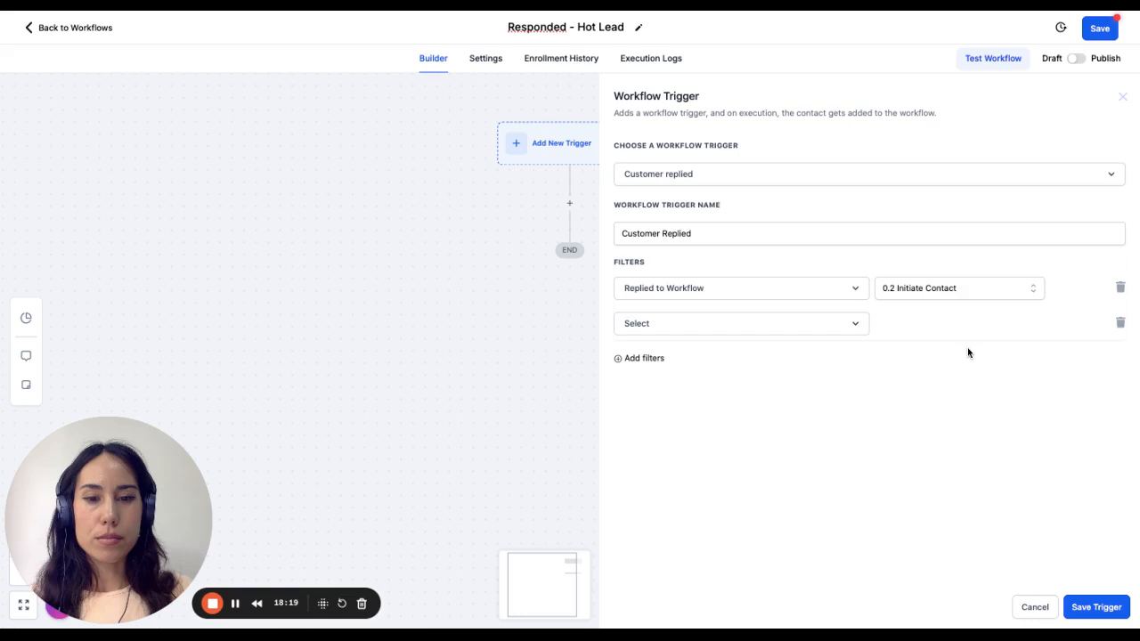
click(1121, 323)
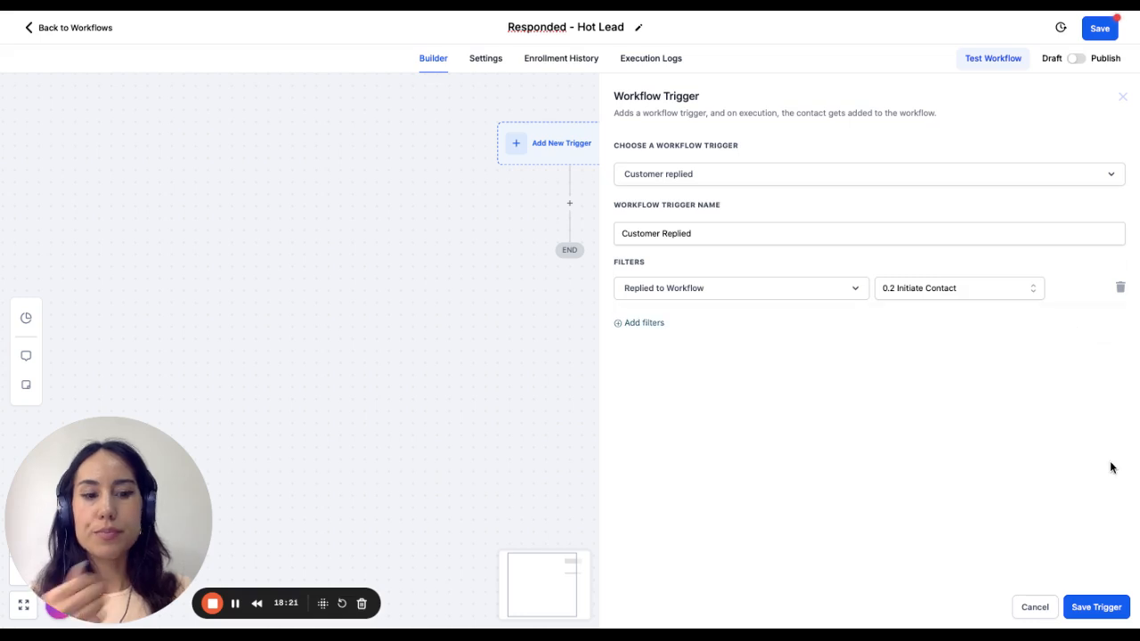
click(641, 330)
click(675, 333)
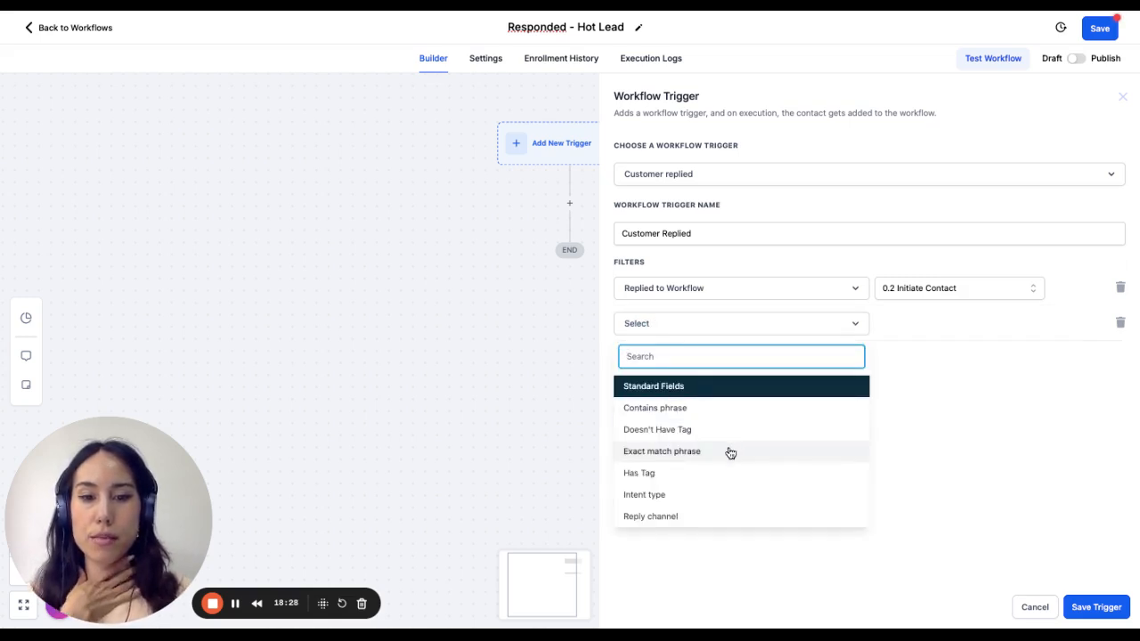
click(696, 410)
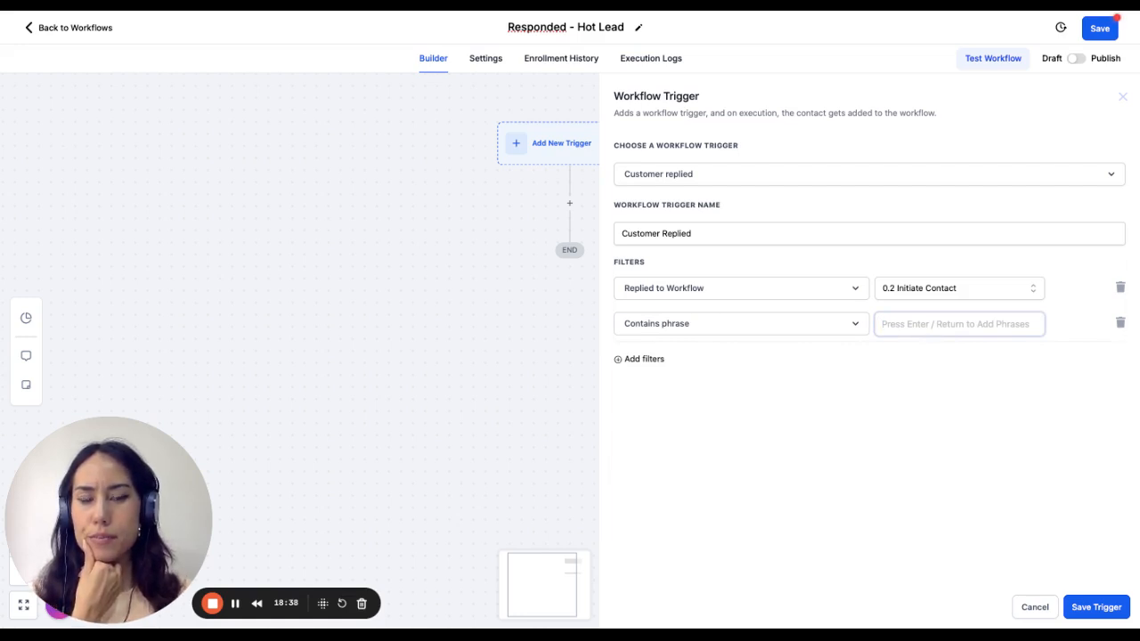
click(1120, 323)
- Save the Customer Replied trigger and add a Create/Update Opportunity action below it
click(1093, 613)
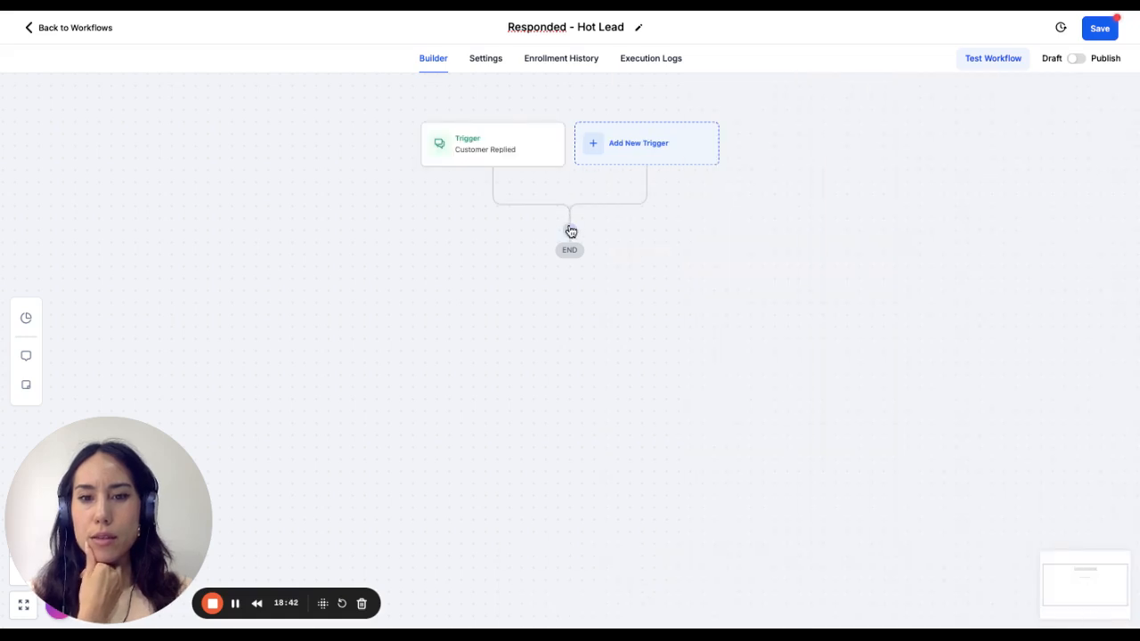
click(570, 230)
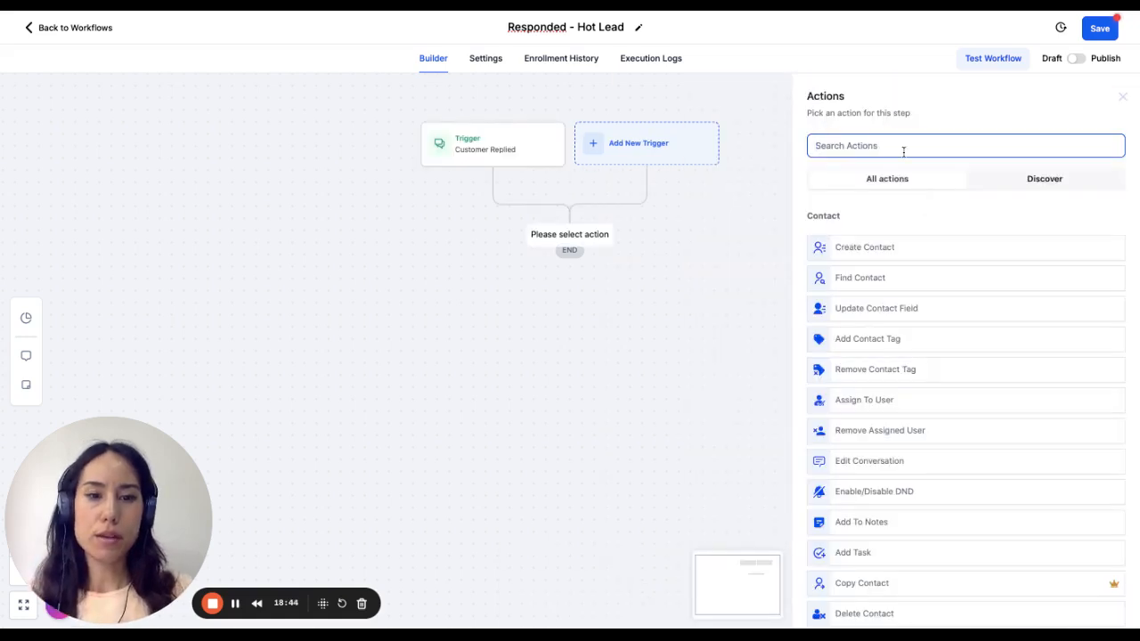
text(u)
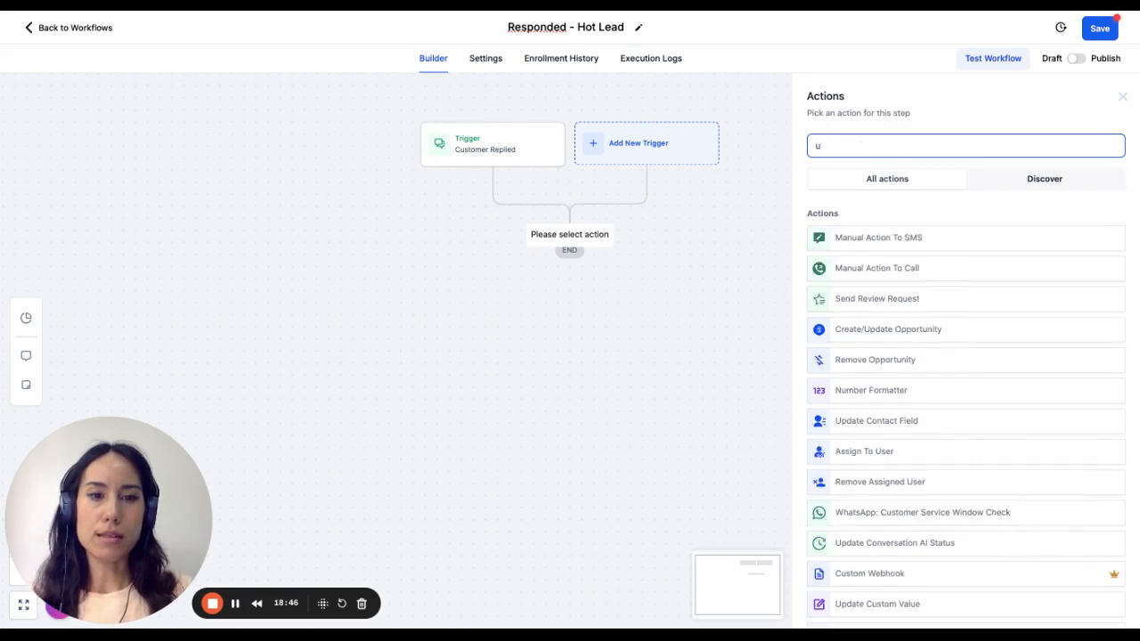
key(BackSpace)
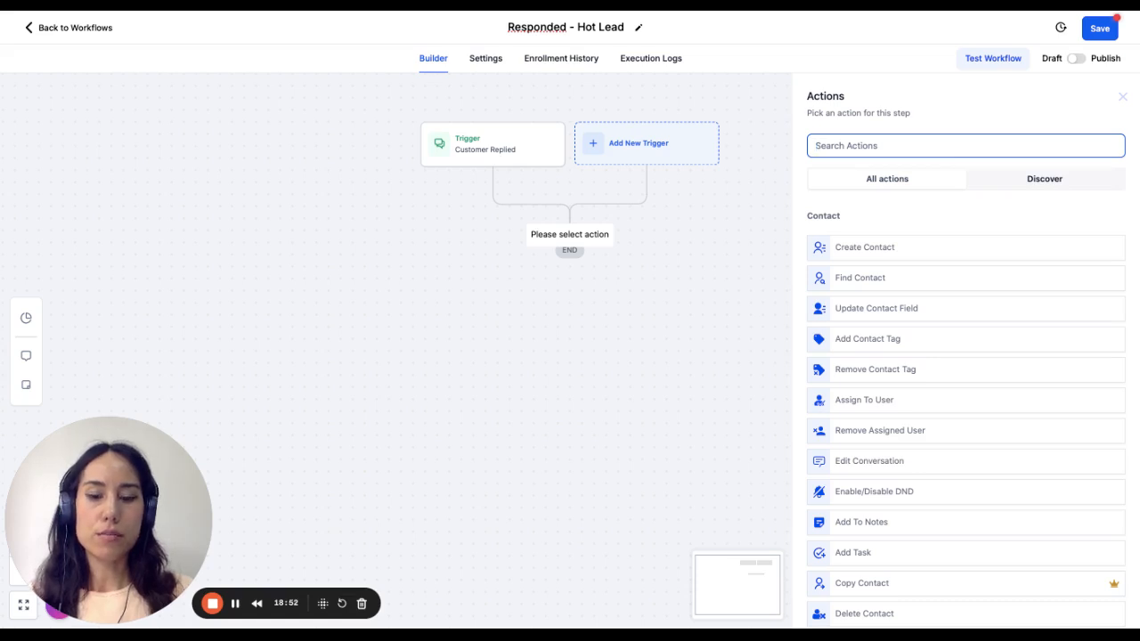
text(cre)
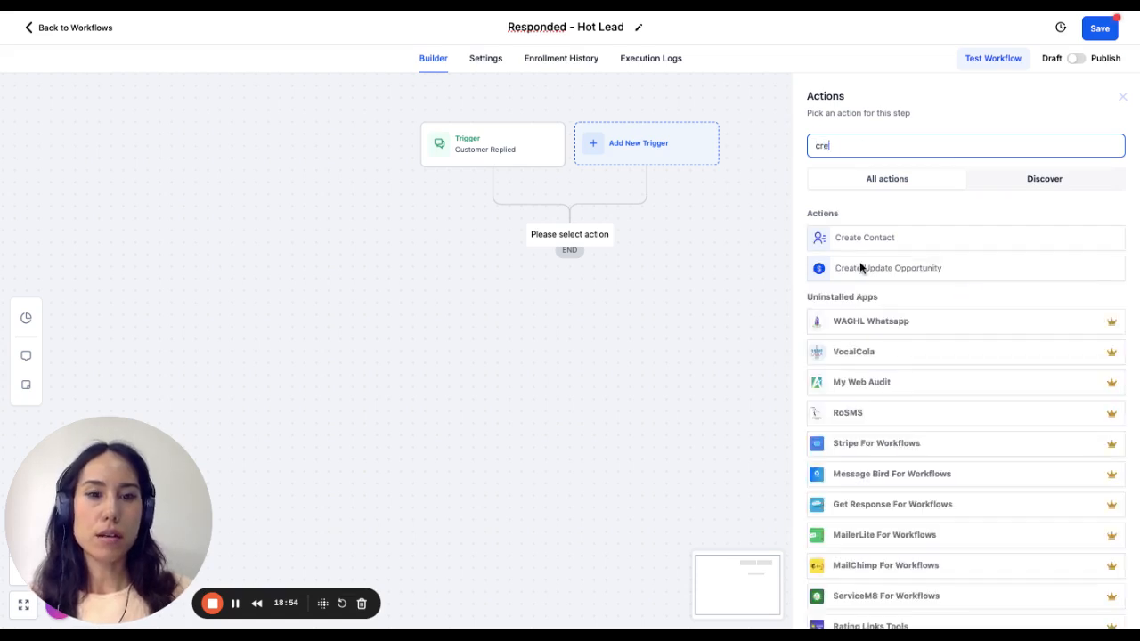
click(855, 267)
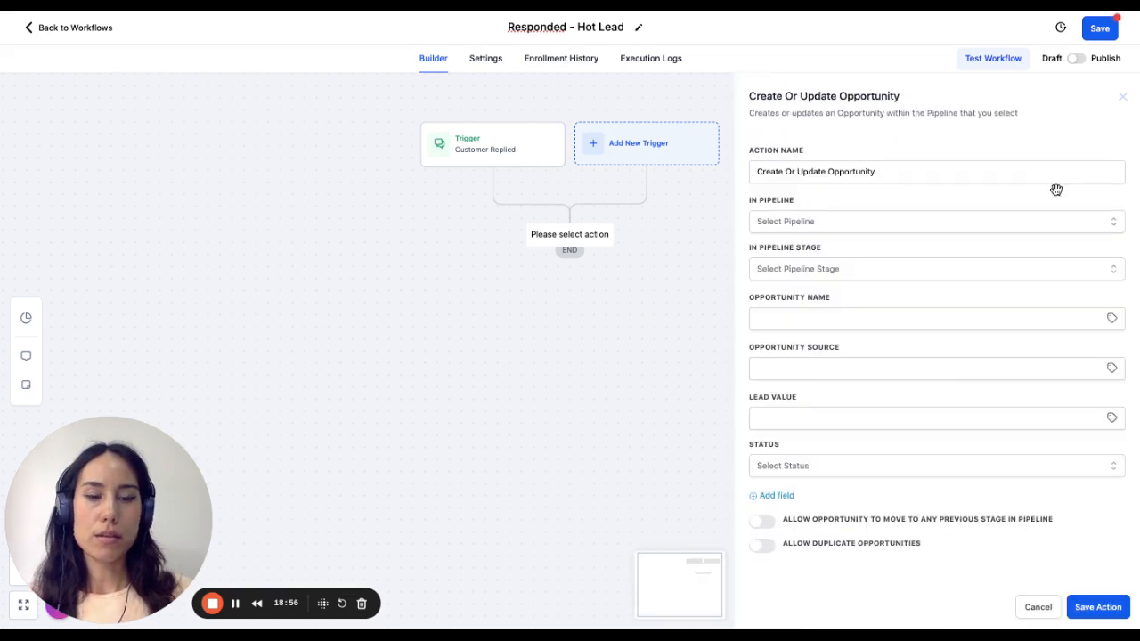
- Set the Create Or Update Opportunity action's pipeline to Test Pipleine and save the action
click(860, 221)
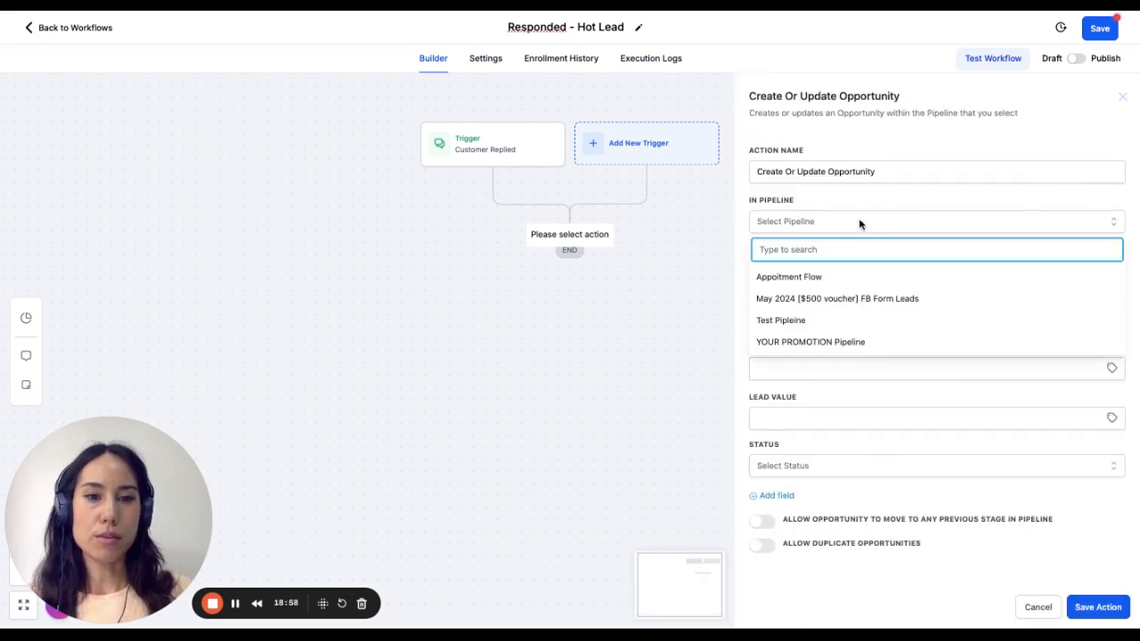
click(835, 321)
click(811, 316)
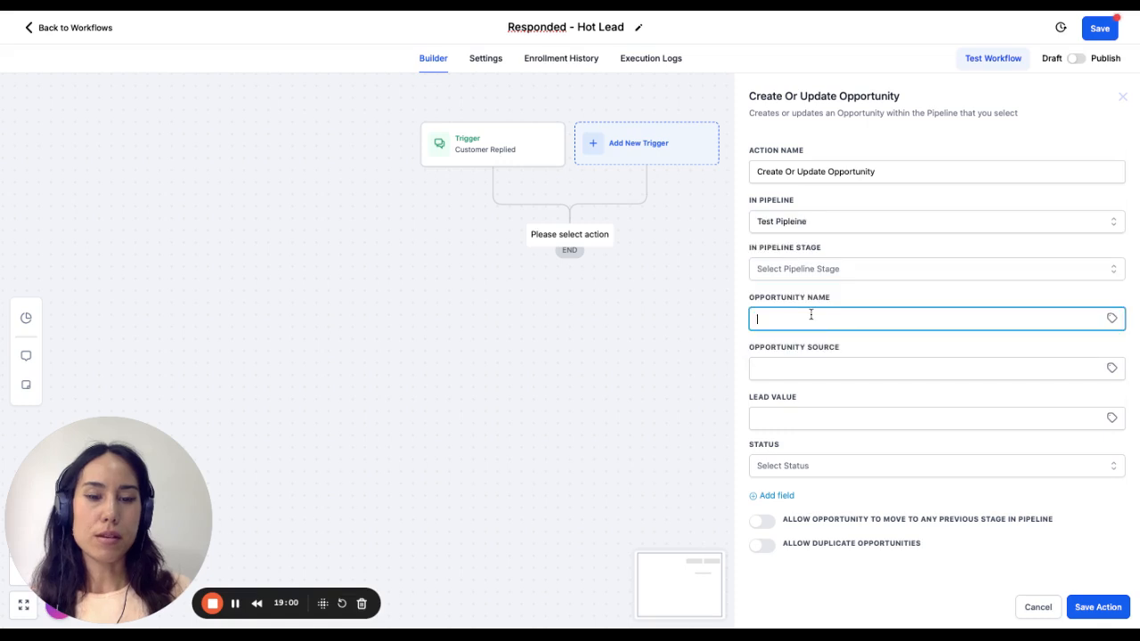
click(897, 303)
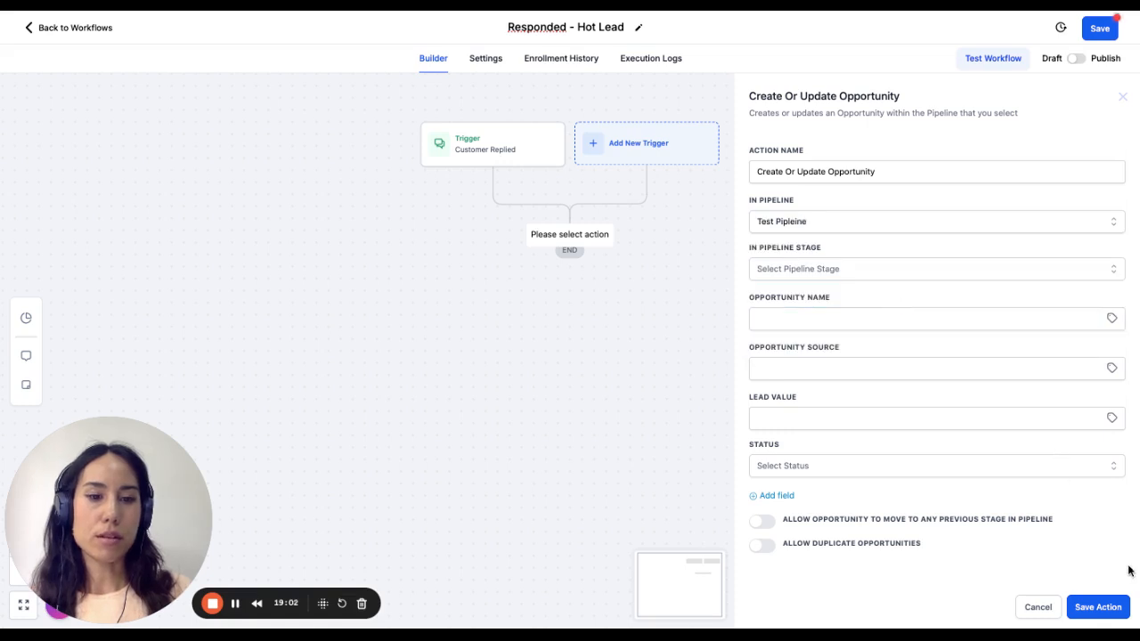
click(1112, 606)
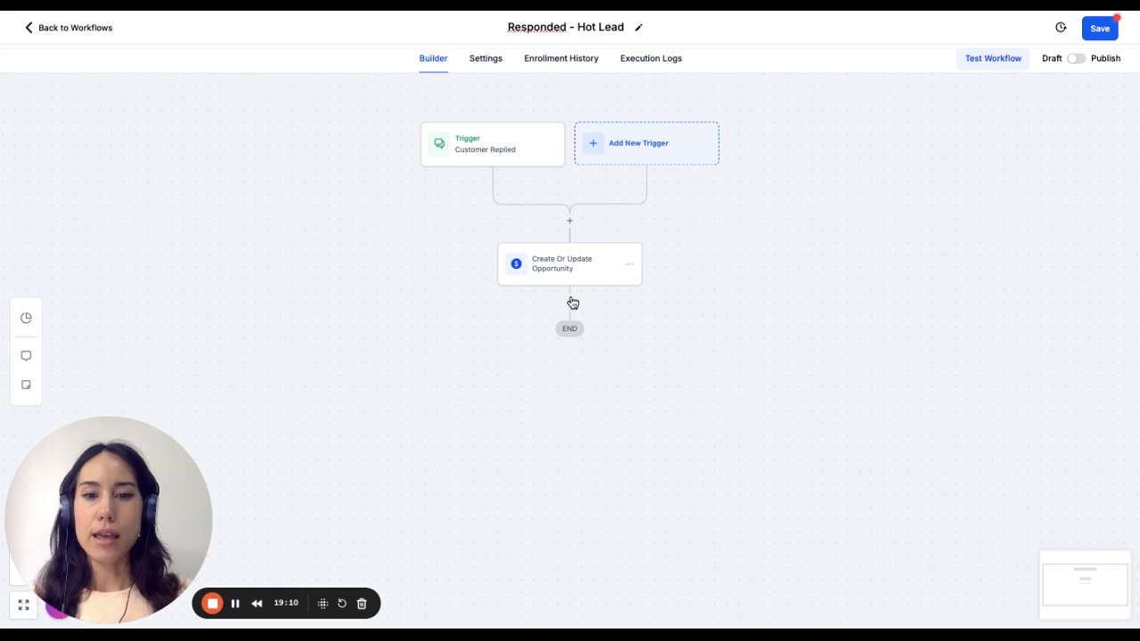
- Add a Wait action below Create Or Update Opportunity with a time delay of 3 days and save it
click(571, 304)
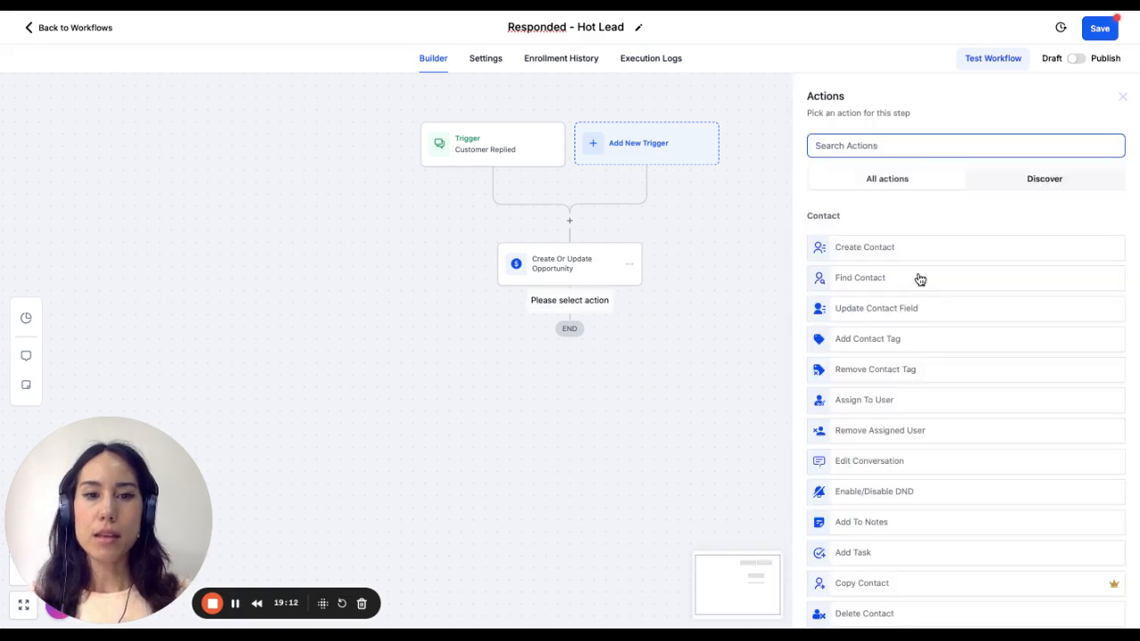
text(wait)
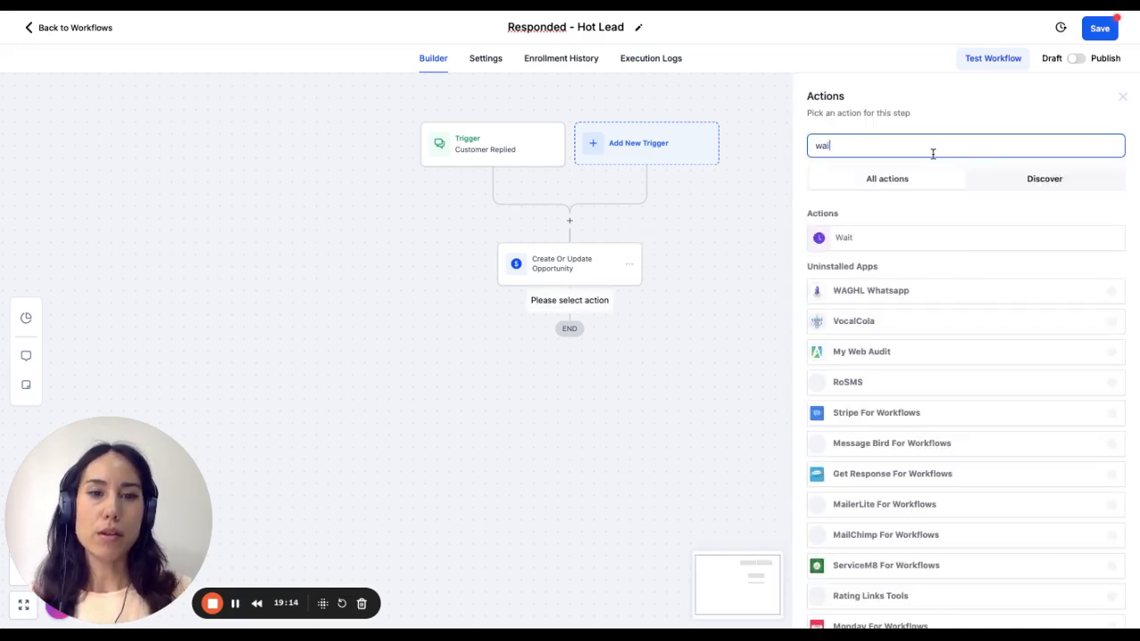
click(886, 237)
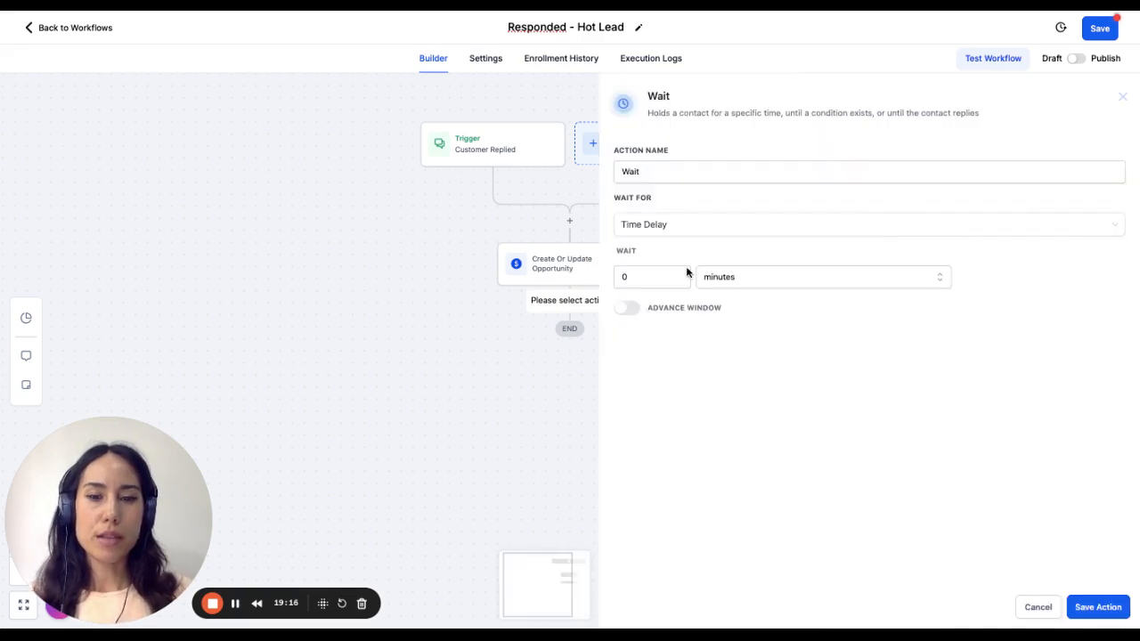
click(662, 287)
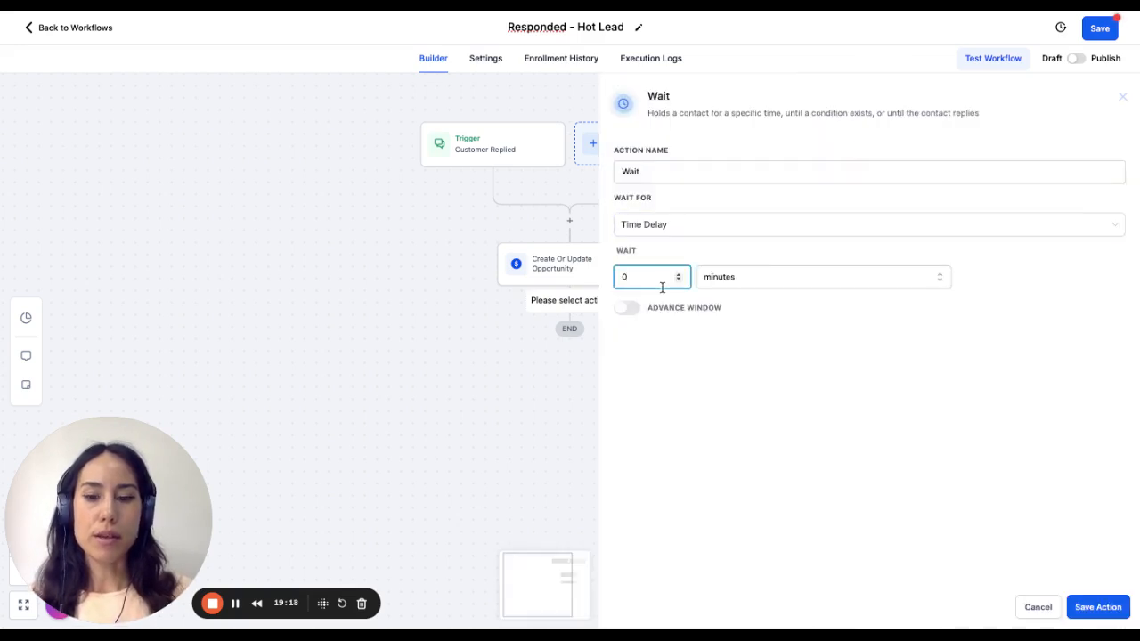
key(BackSpace)
text(3)
click(801, 287)
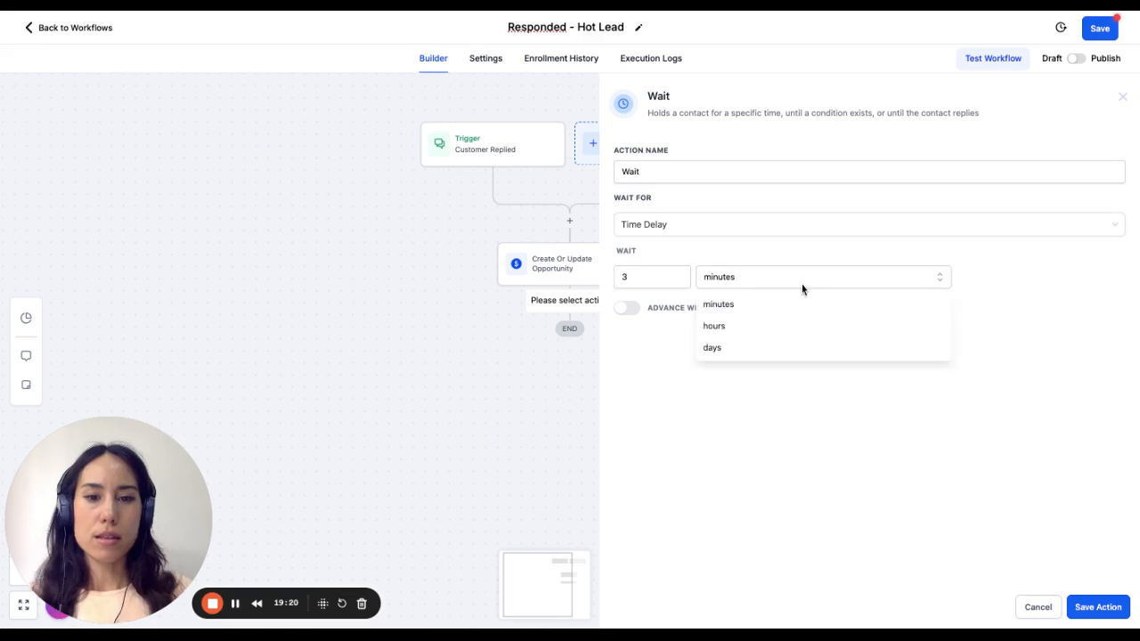
click(770, 348)
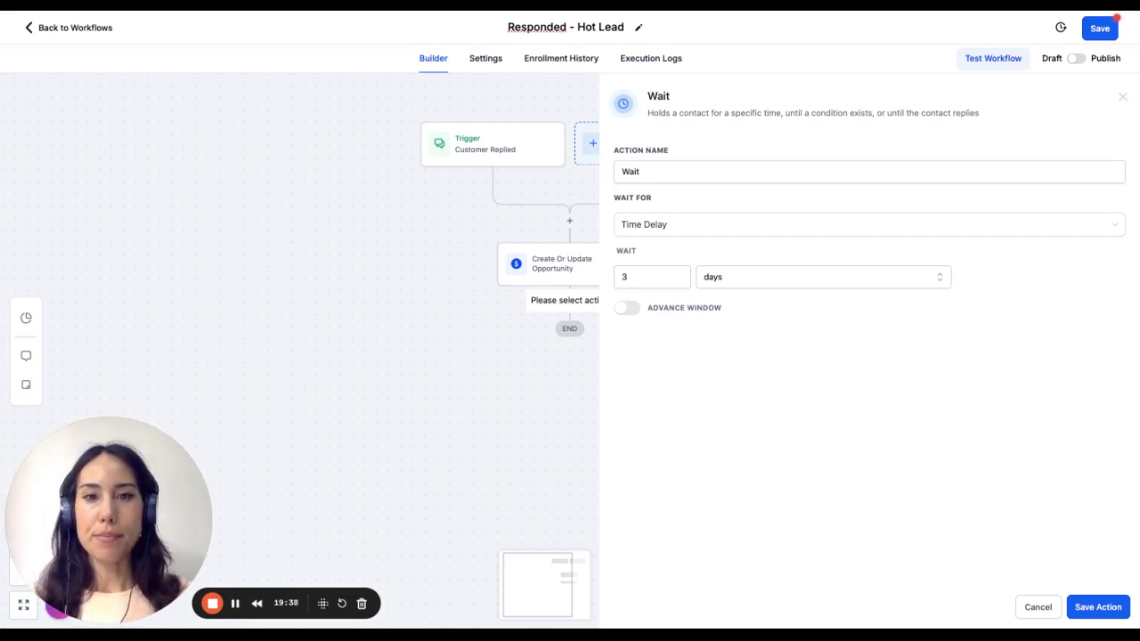
click(1114, 613)
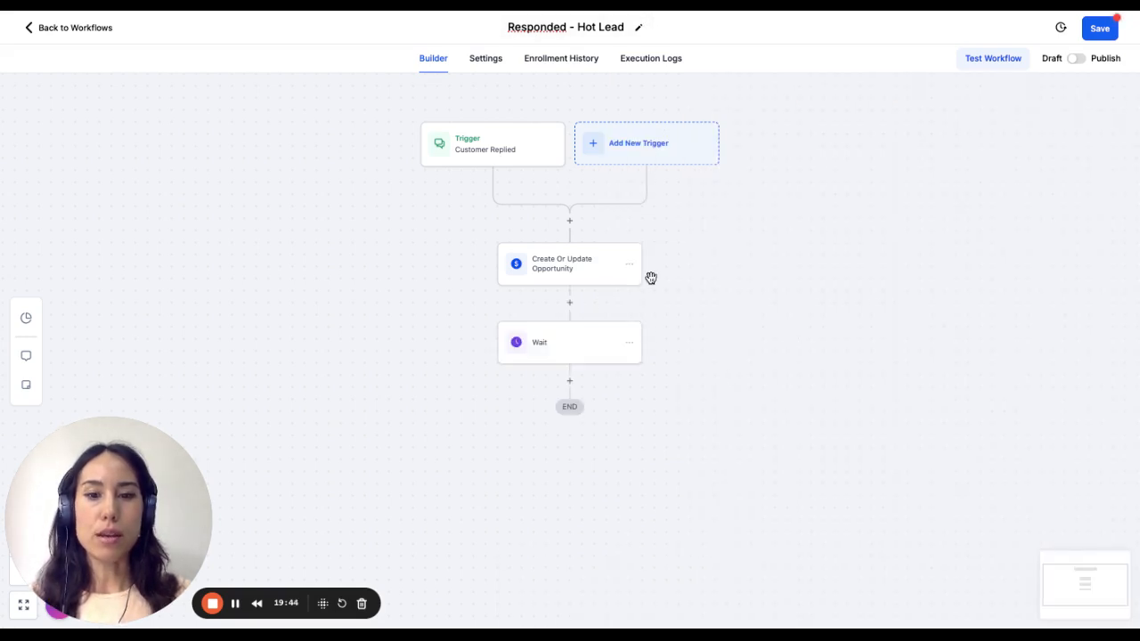
- Rename the Wait action as "Wait 3 days" and save the workflow
click(589, 360)
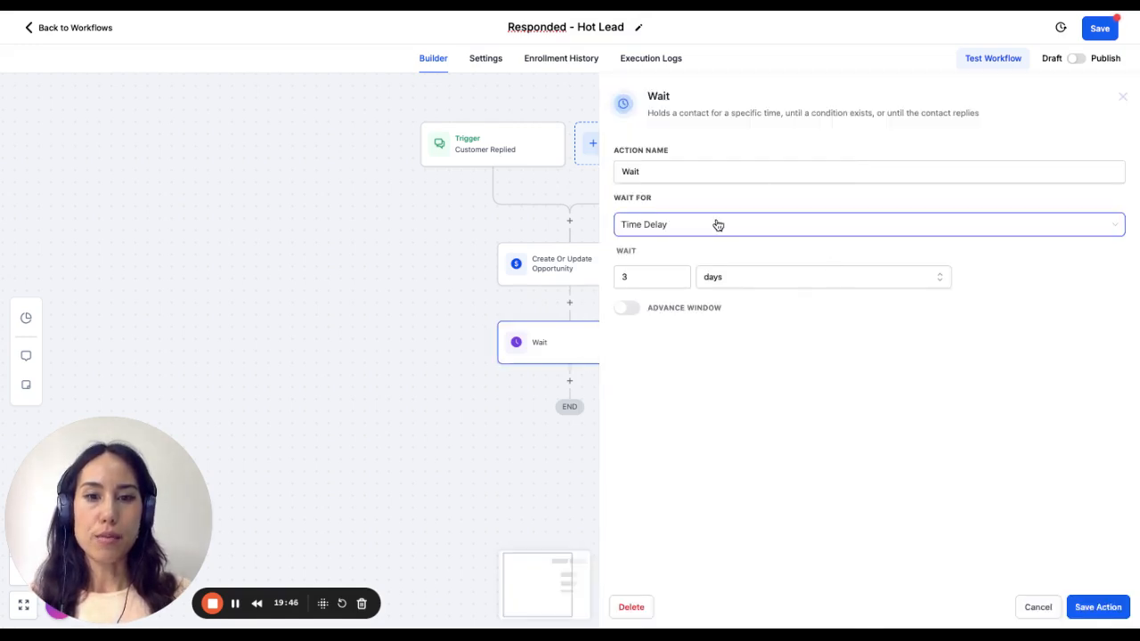
click(704, 179)
text(3 days)
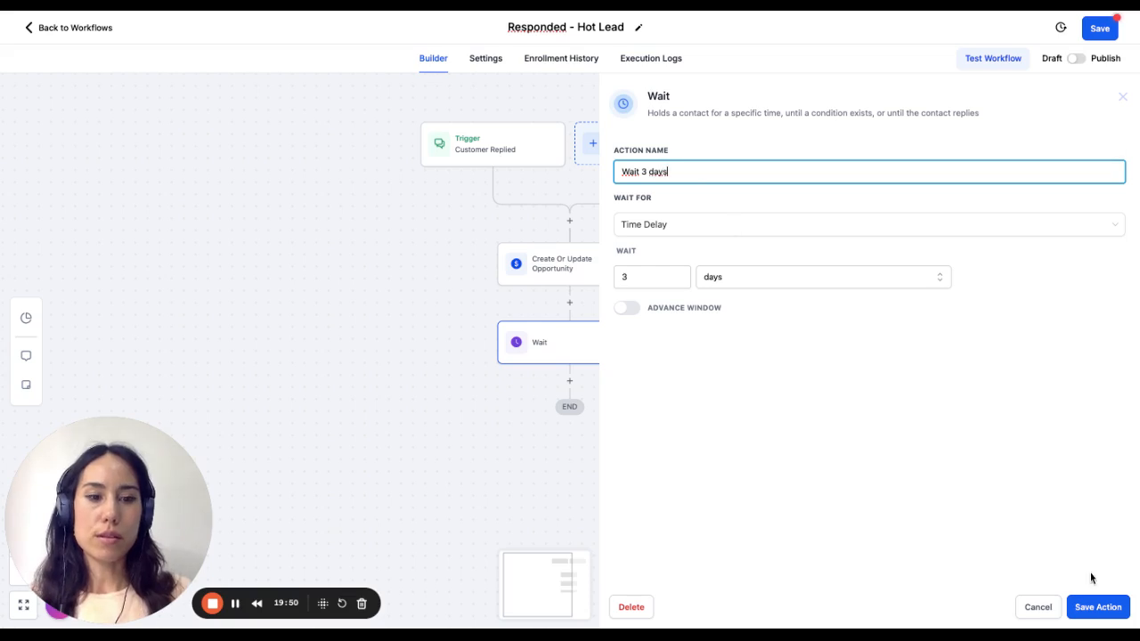
click(1098, 606)
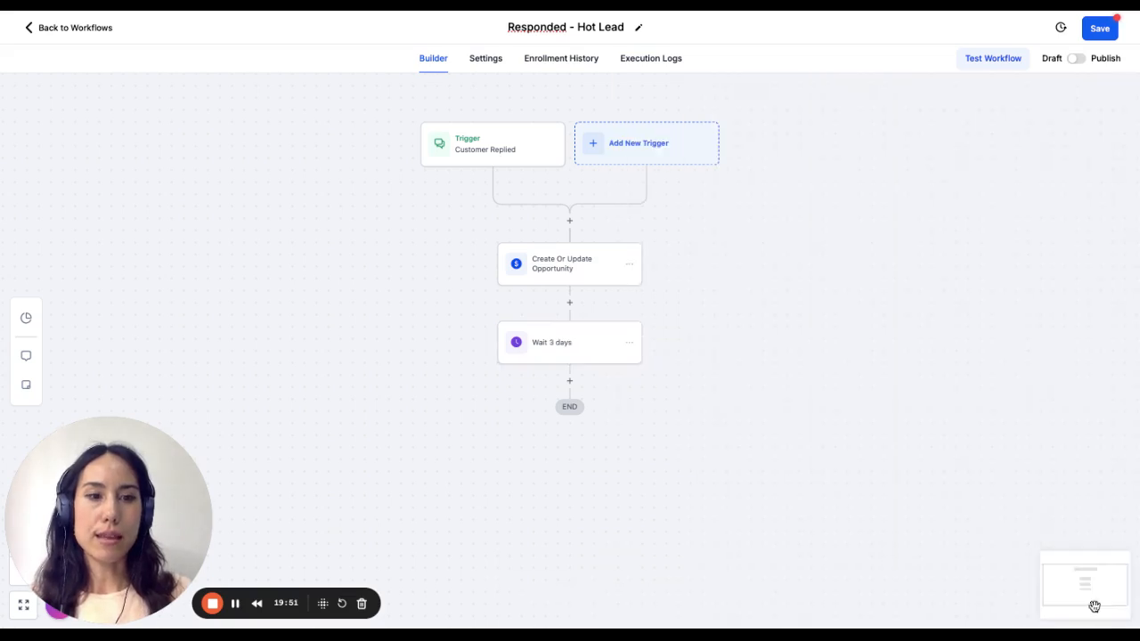
click(1110, 32)
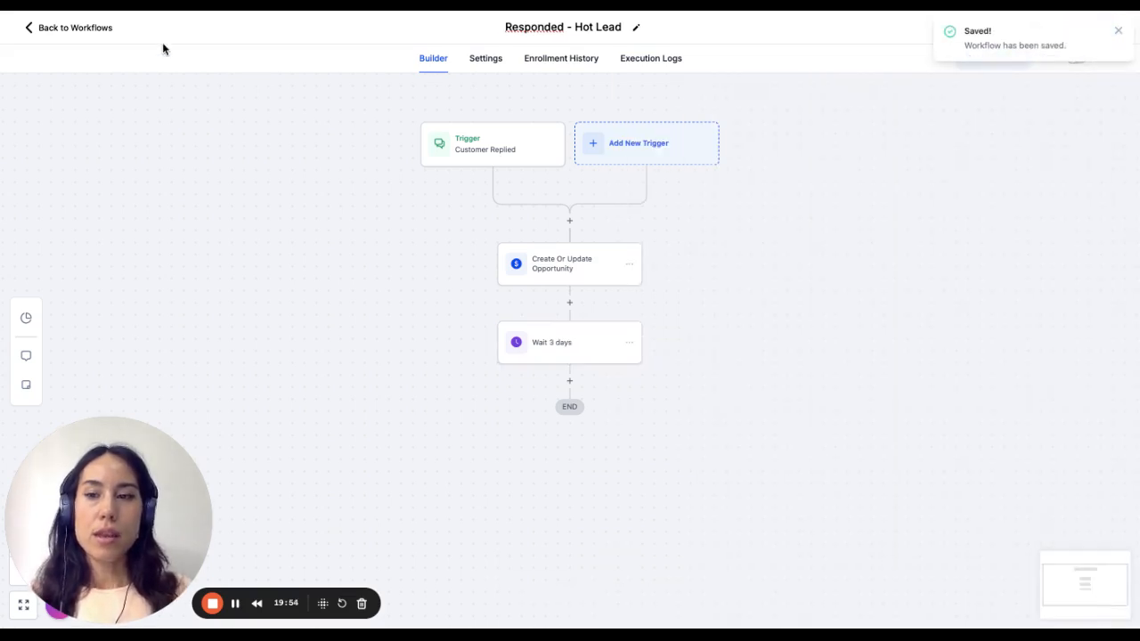
- Leave the workflow and examine the stages of Test Pipleine on the opportunities board, from Initiate Contact to Confirmed Appointment
click(89, 28)
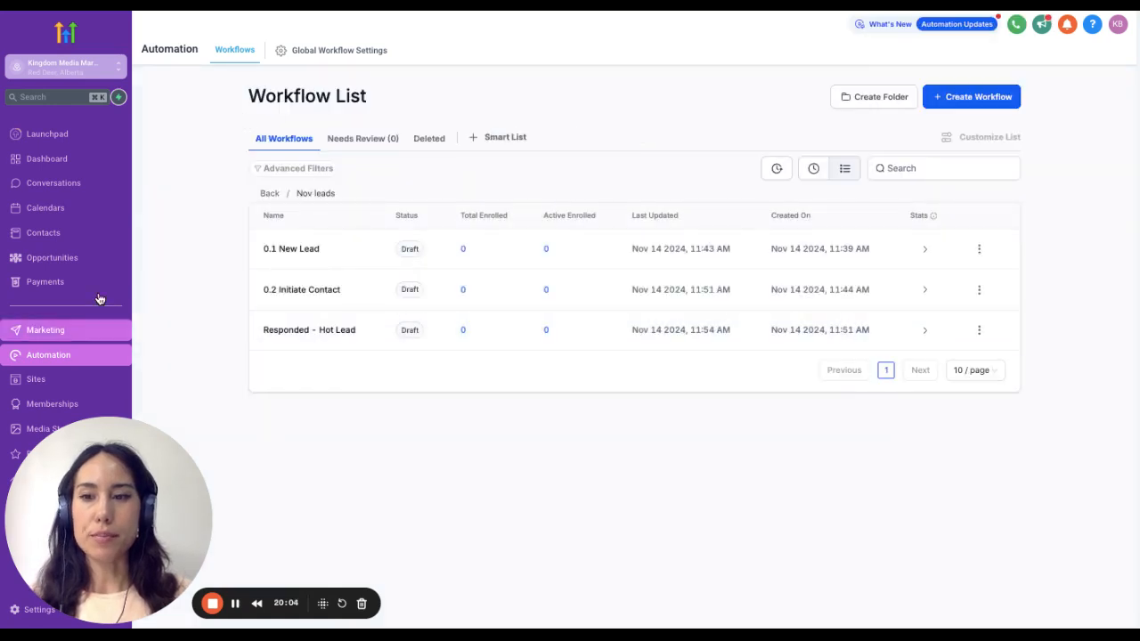
click(53, 258)
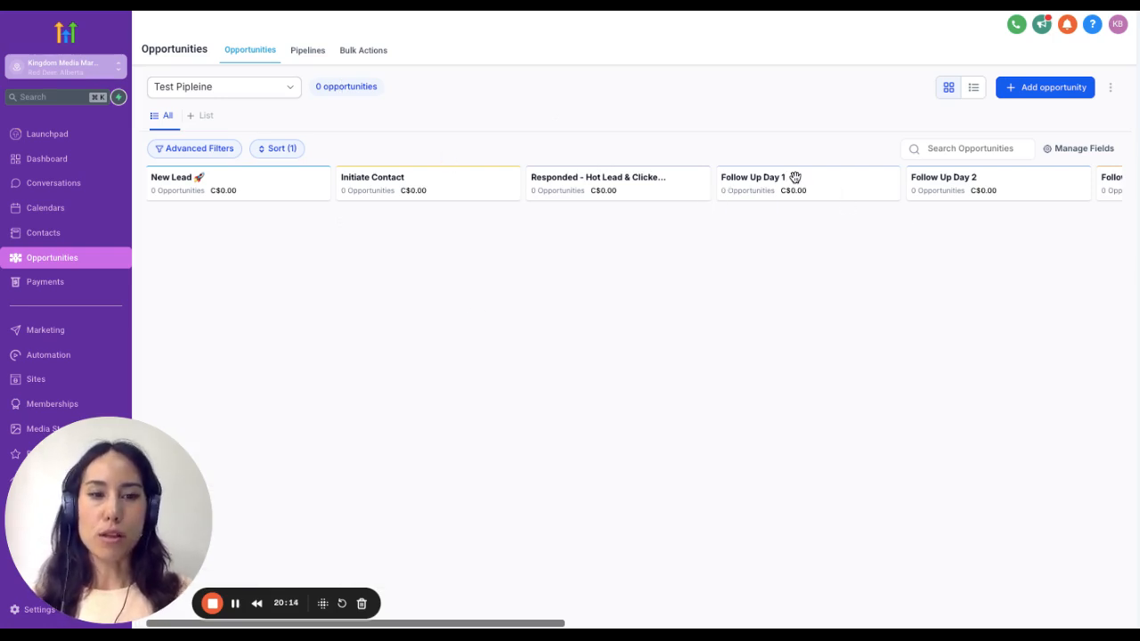
scroll(845, 303, right, 5)
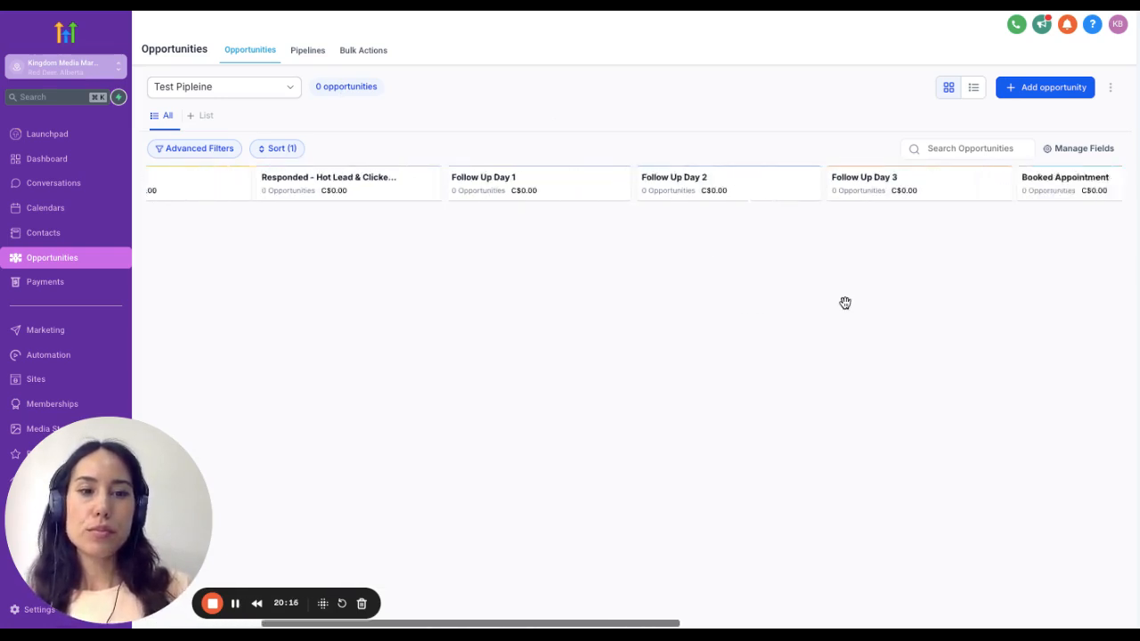
scroll(654, 222, left, 3)
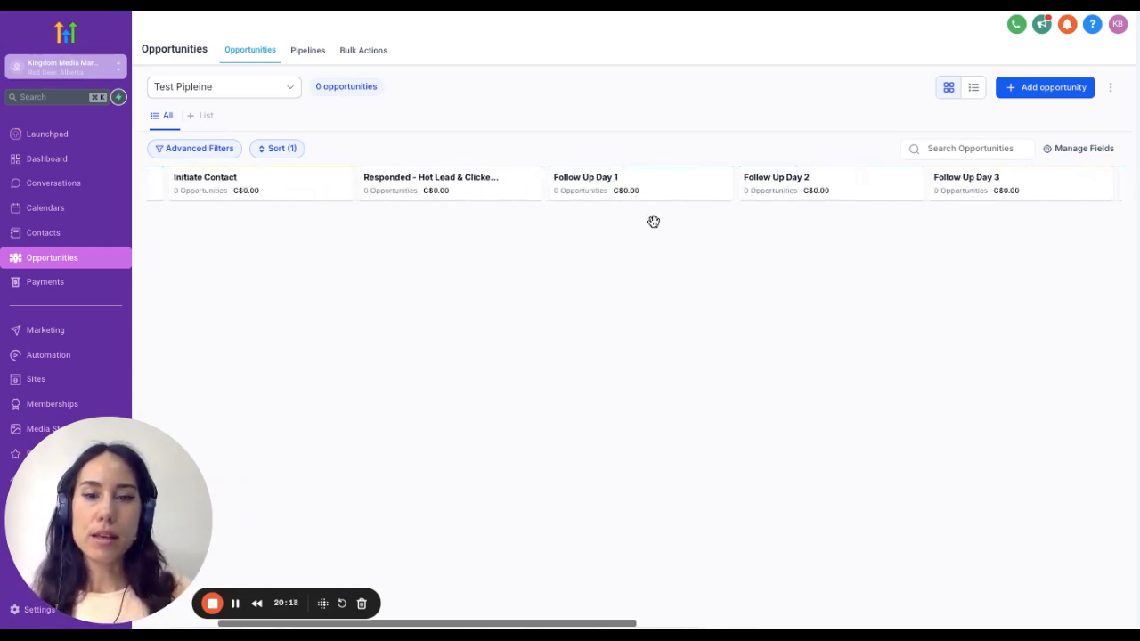
scroll(644, 262, right, 3)
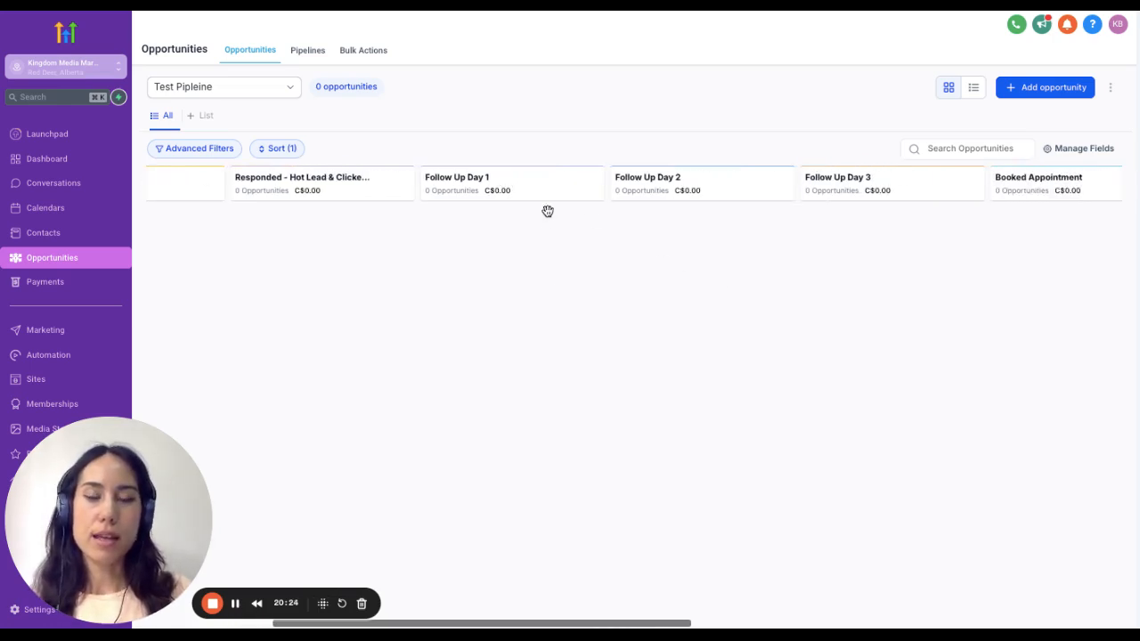
scroll(565, 251, right, 1)
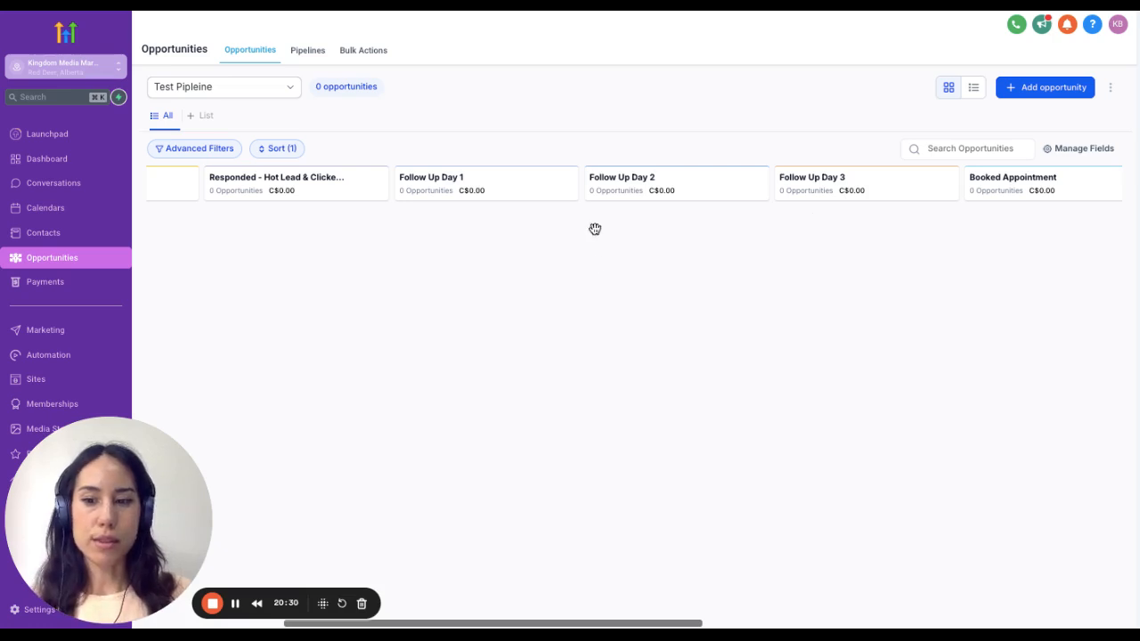
scroll(609, 280, right, 2)
scroll(718, 237, right, 1)
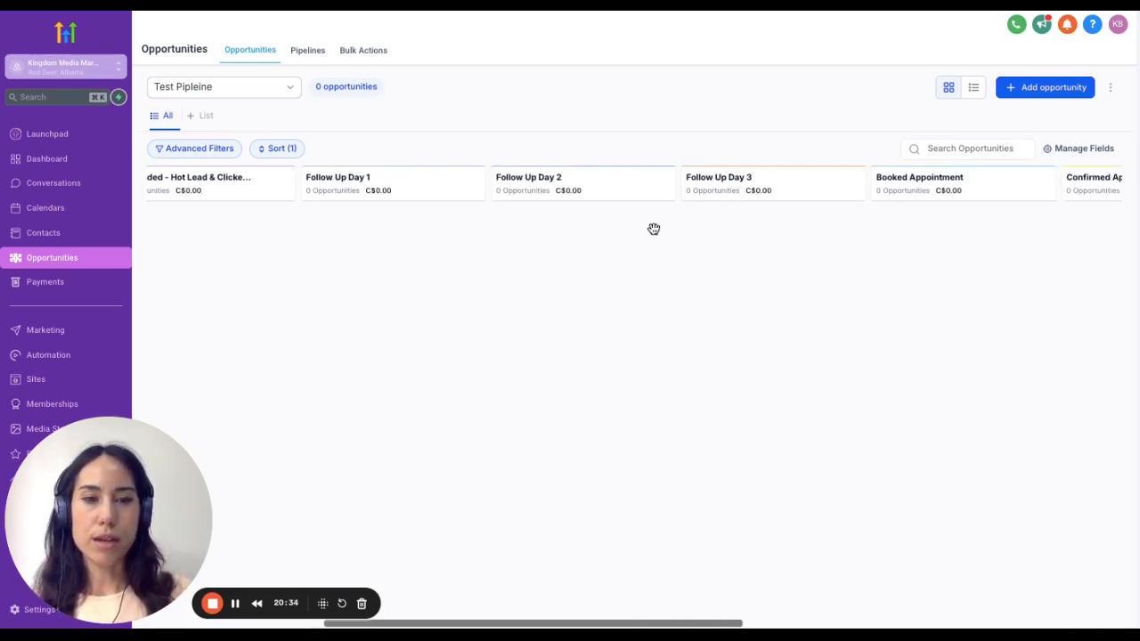
scroll(759, 259, right, 2)
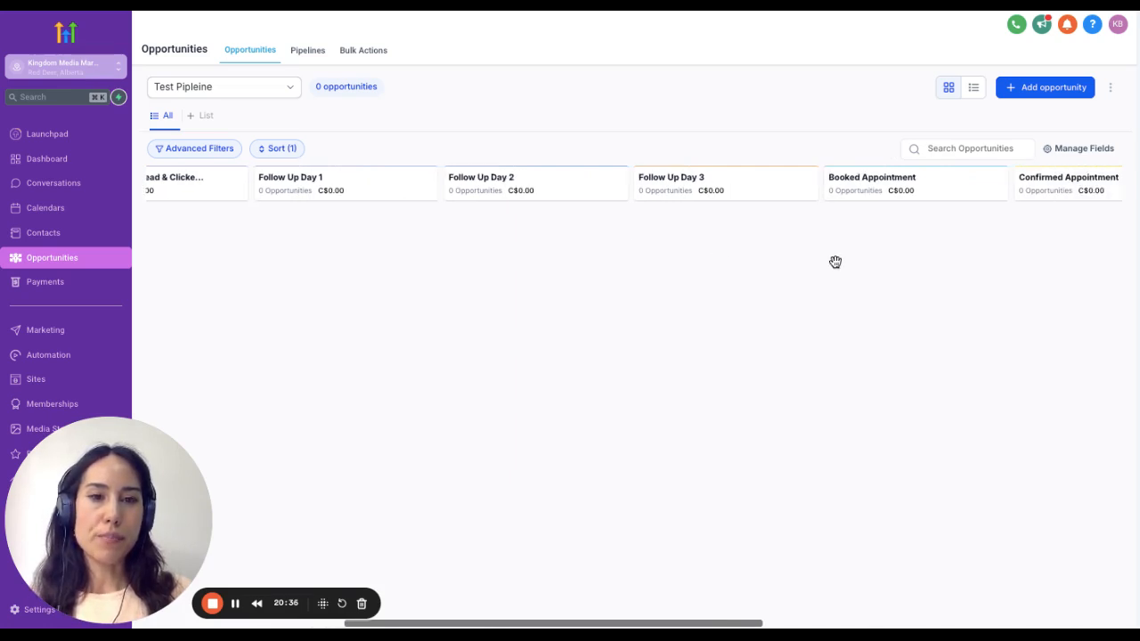
scroll(834, 262, right, 2)
scroll(836, 261, right, 1)
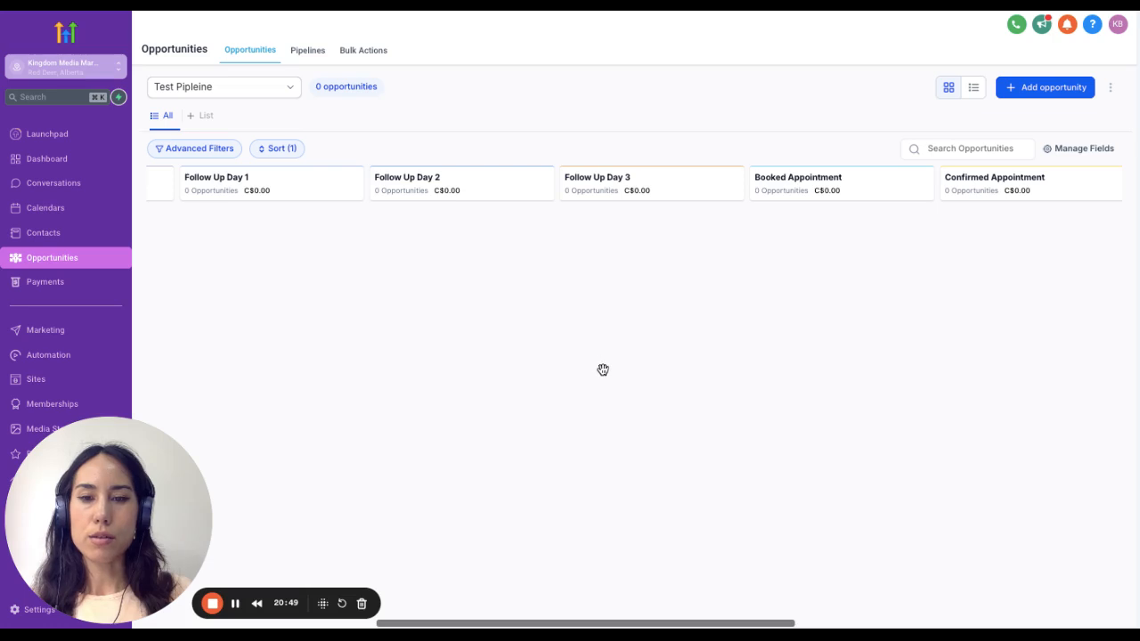
- Create a new workflow from scratch in the Nov leads folder and dismiss the multiple opportunities notice
click(46, 356)
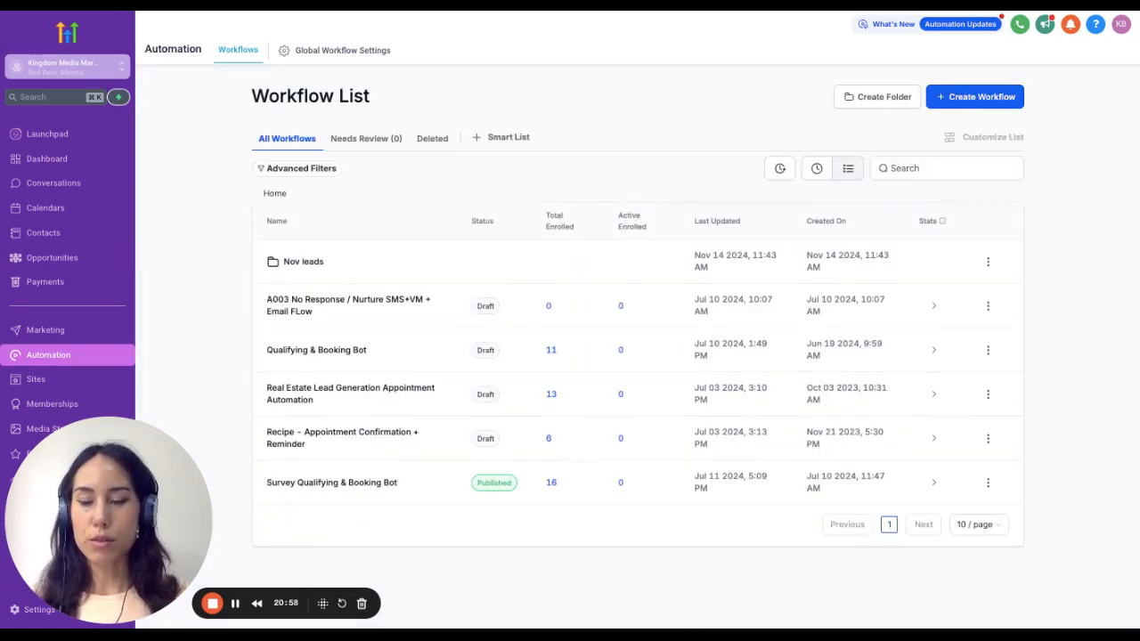
click(290, 262)
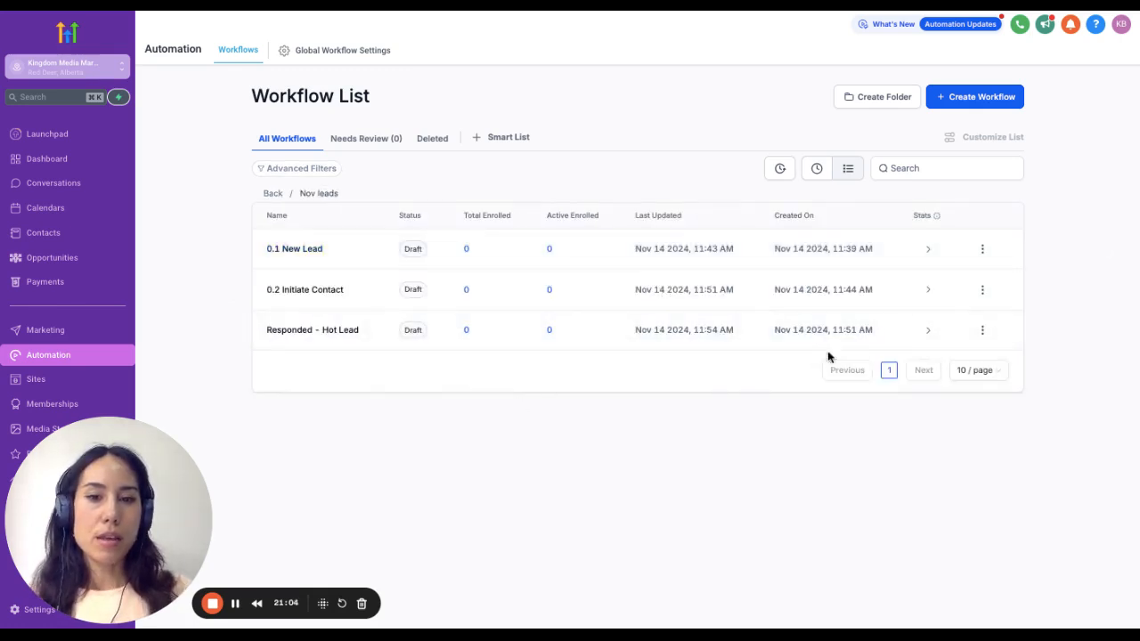
click(952, 104)
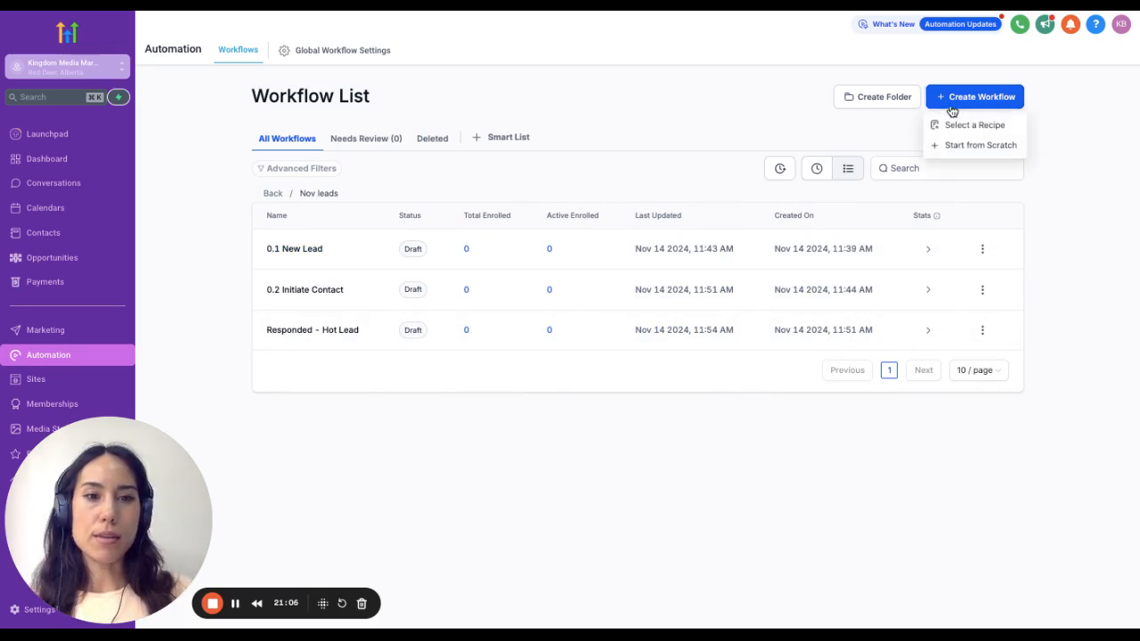
click(974, 151)
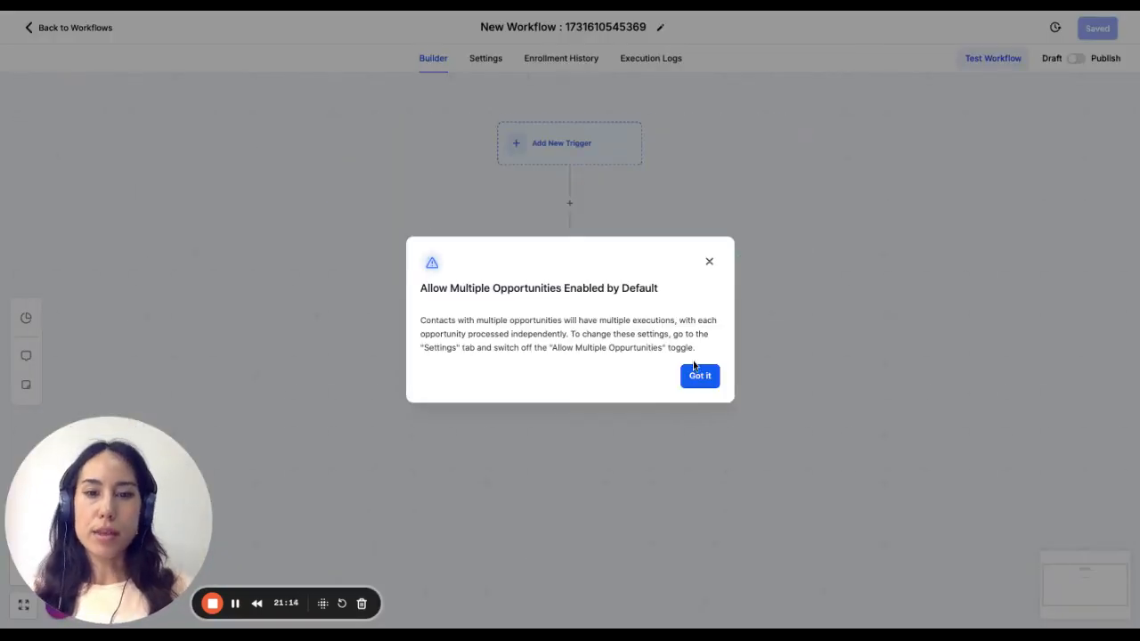
click(700, 376)
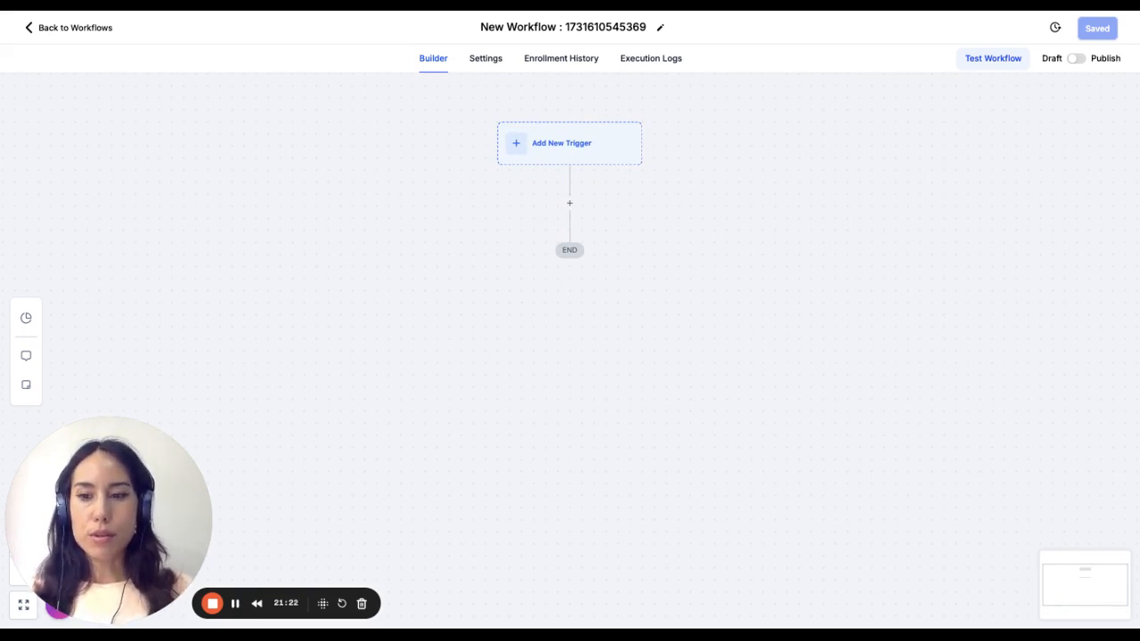
- Search the workflow triggers for "booked" and add a Customer Booked Appointment trigger
click(577, 157)
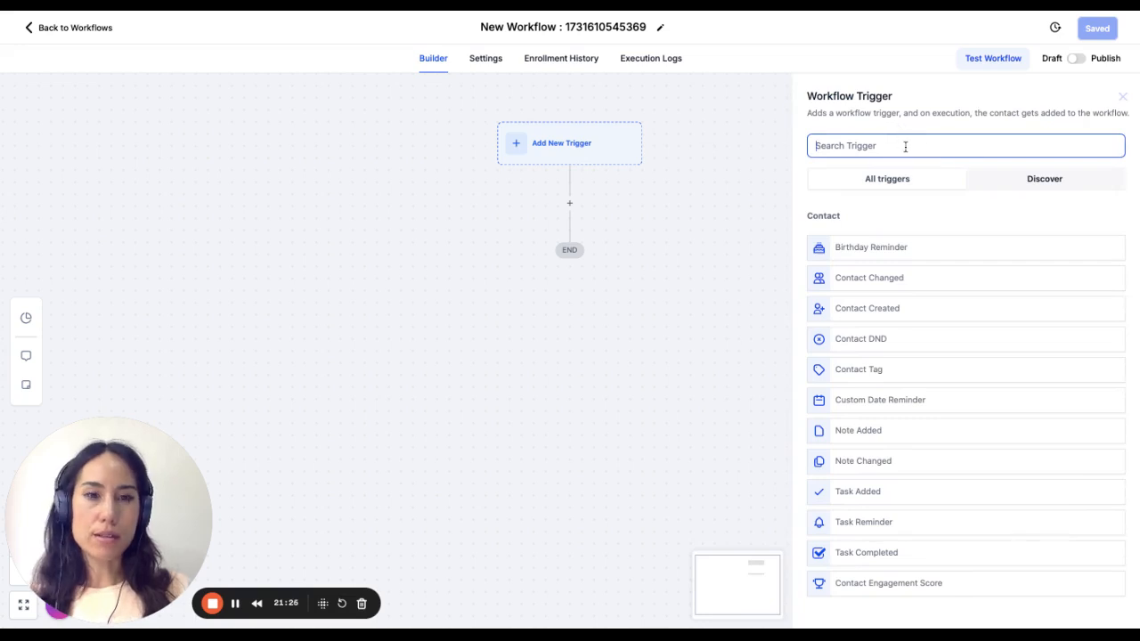
text(b)
key(BackSpace)
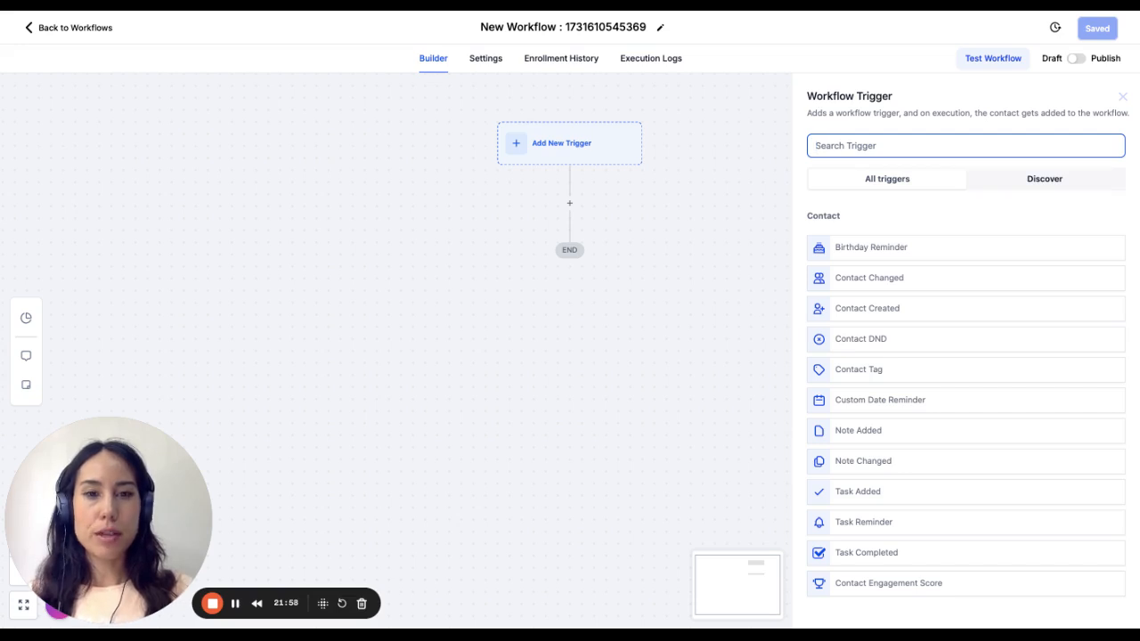
text(booked)
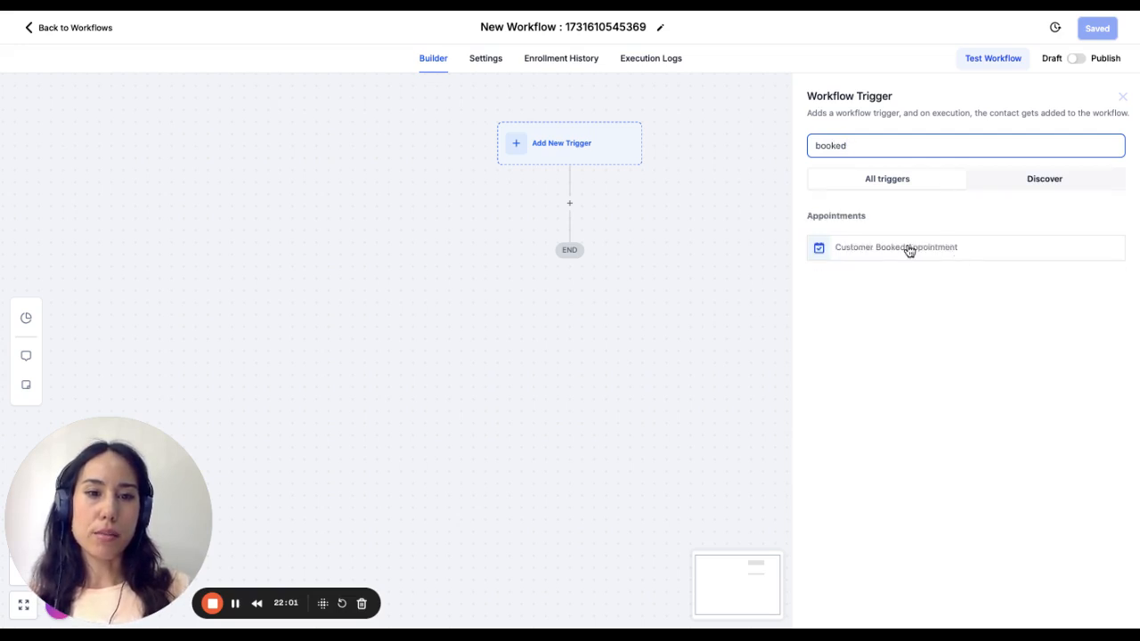
click(909, 250)
click(754, 227)
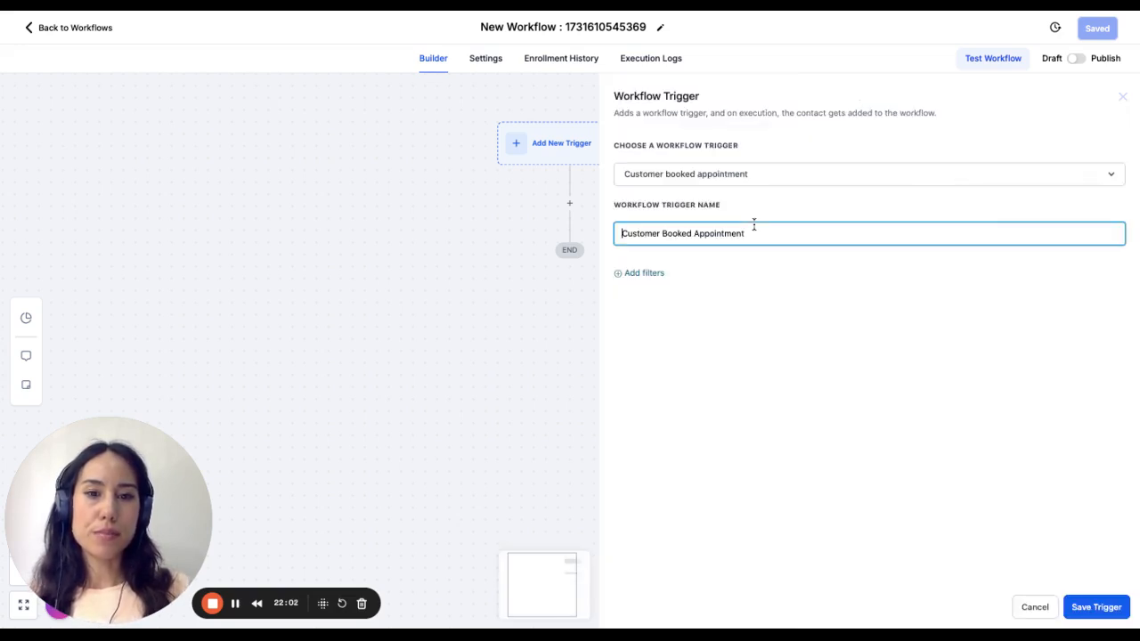
- Filter the Customer Booked Appointment trigger to the Discovery Call calendar and save the trigger
click(623, 280)
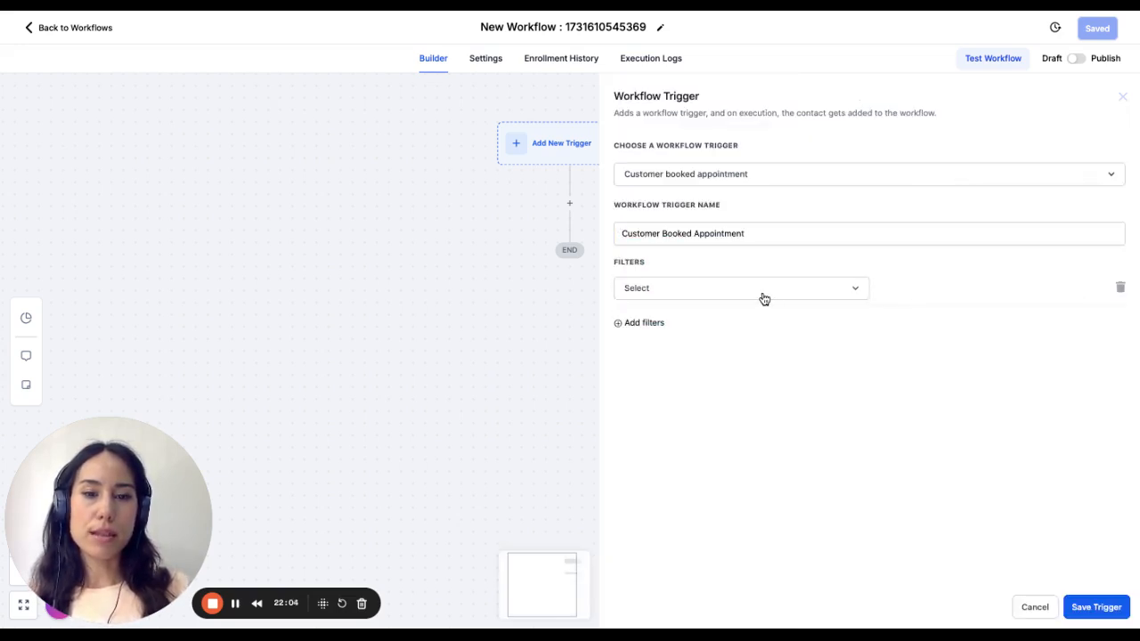
click(761, 297)
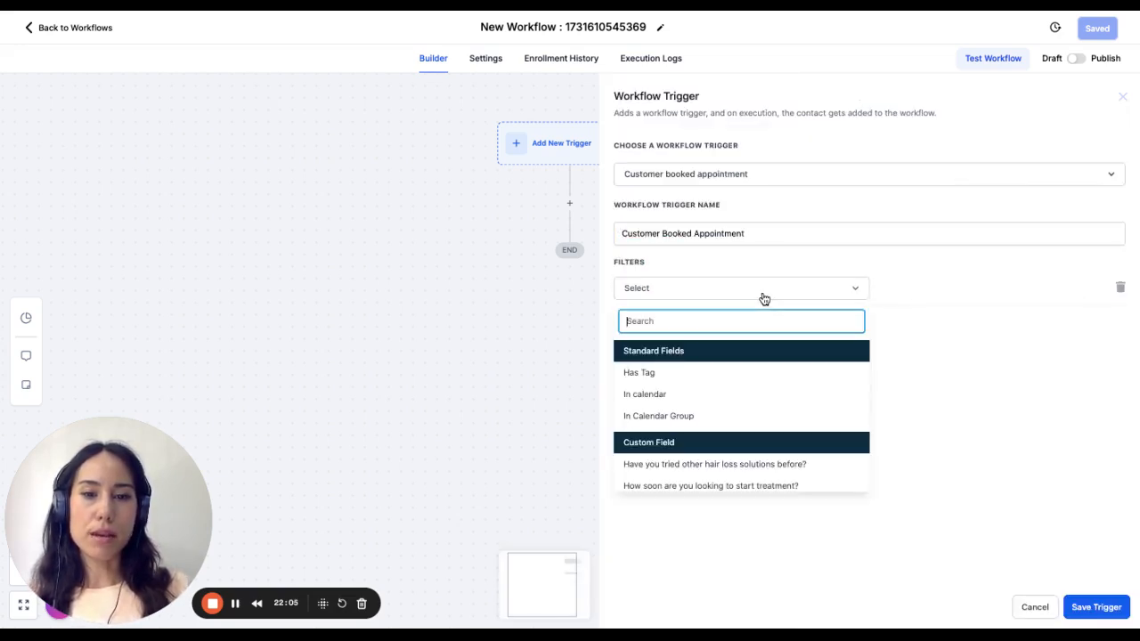
click(751, 395)
click(946, 294)
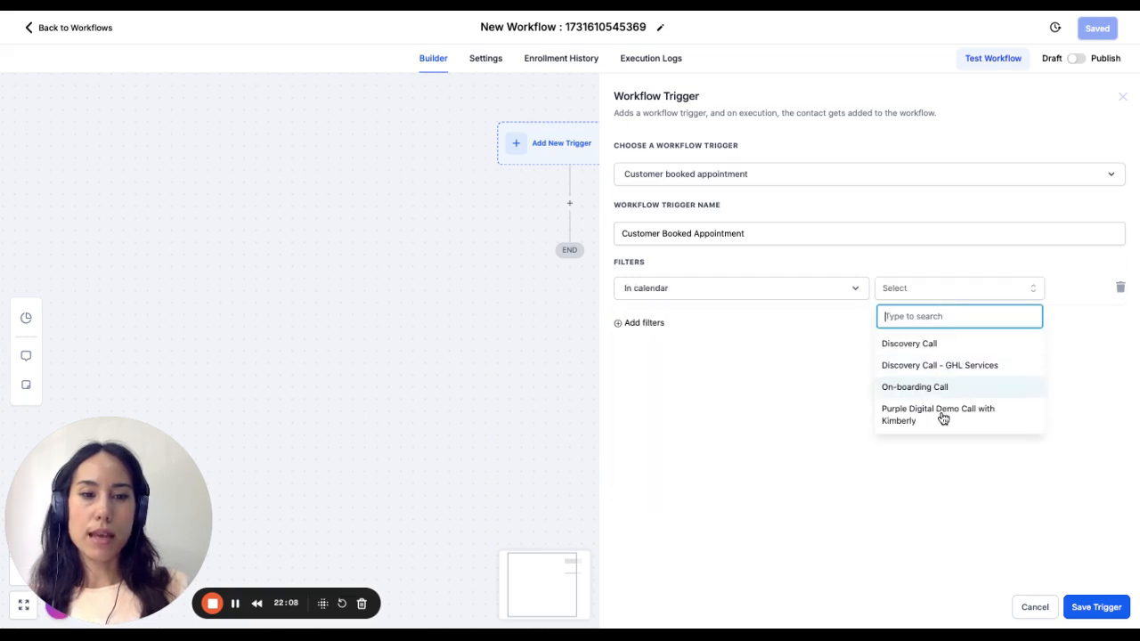
click(929, 343)
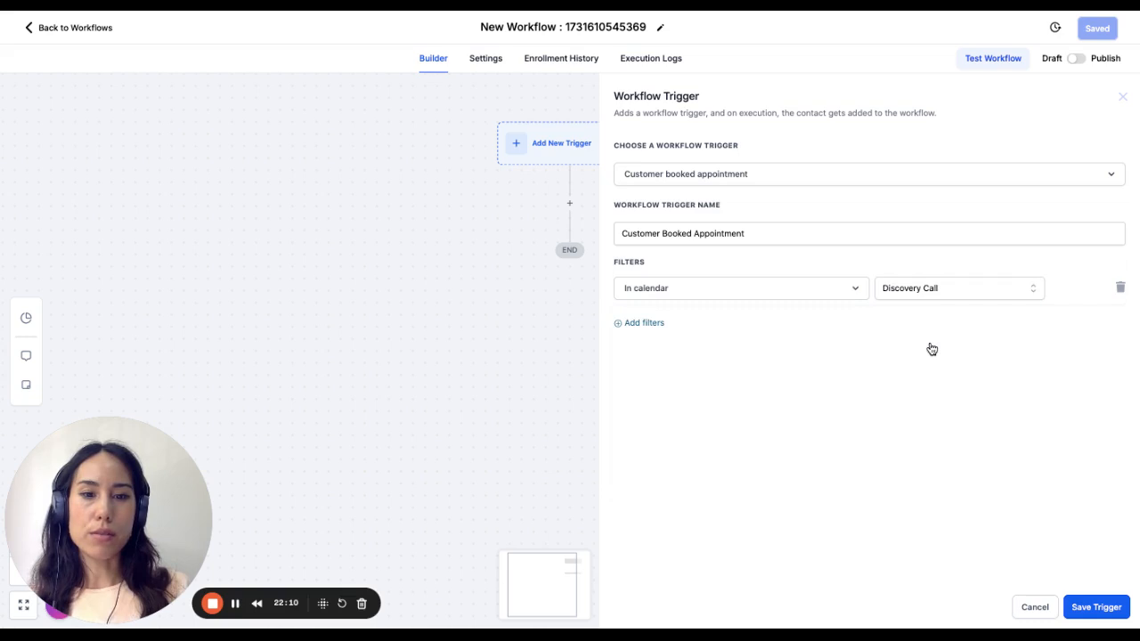
click(1097, 608)
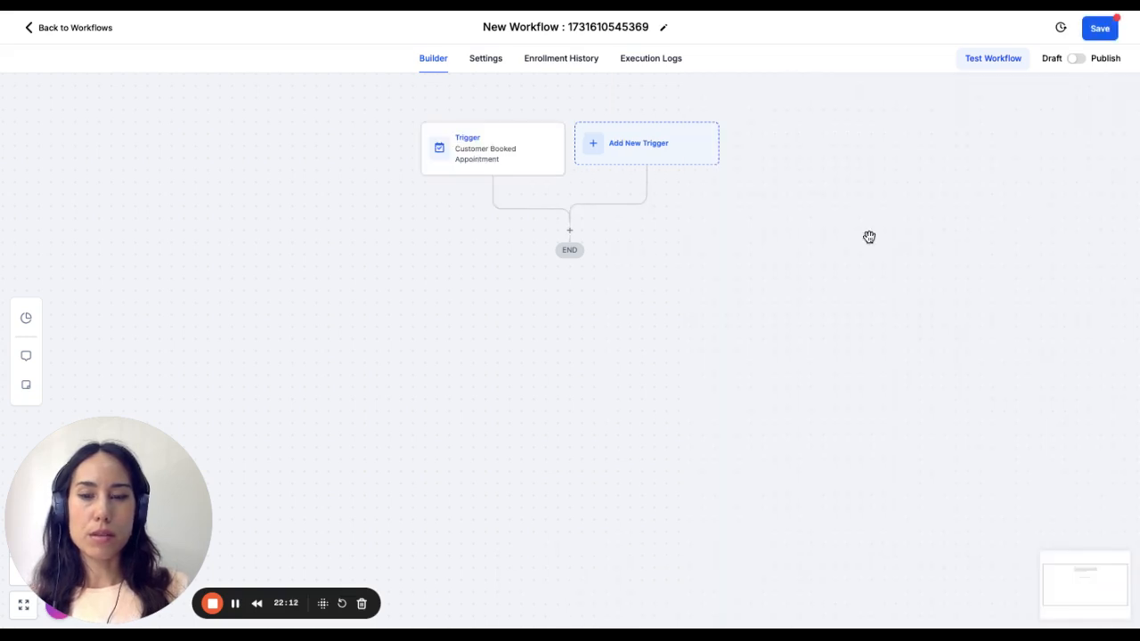
- Search the actions for "cre" and add a Create/Update Opportunity action below the trigger
click(569, 231)
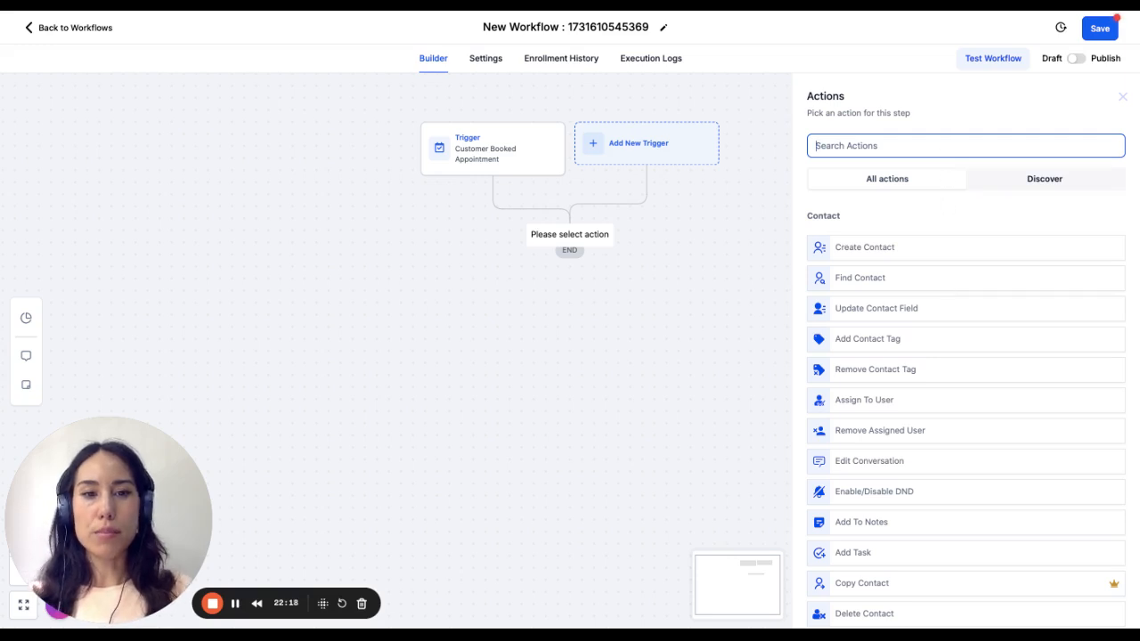
text(cc)
key(BackSpace)
key(BackSpace)
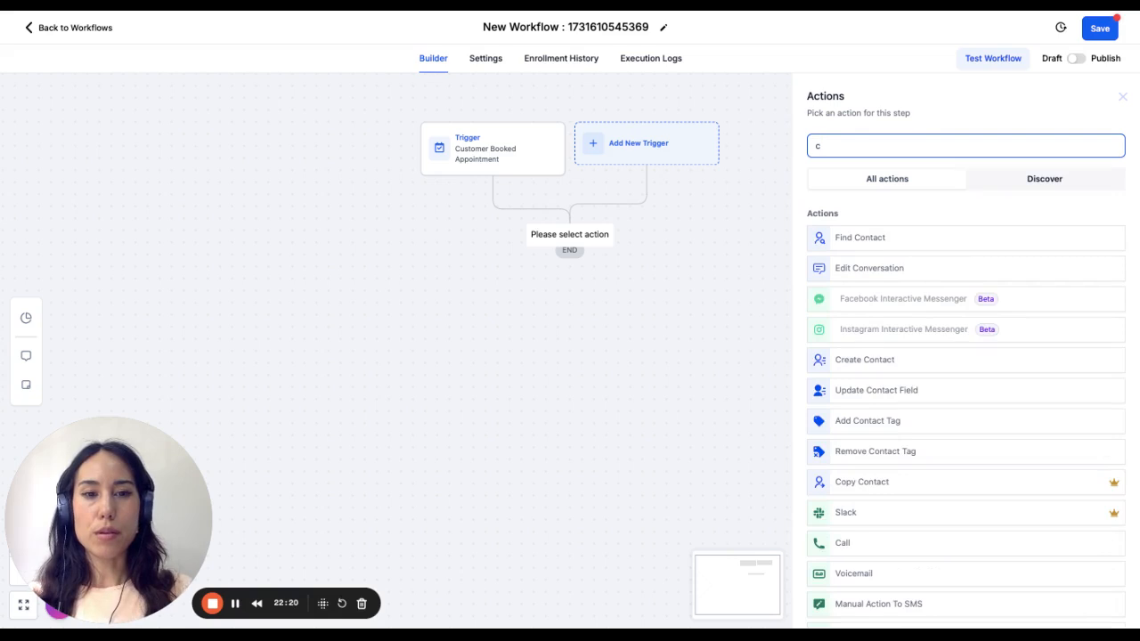
text(opp)
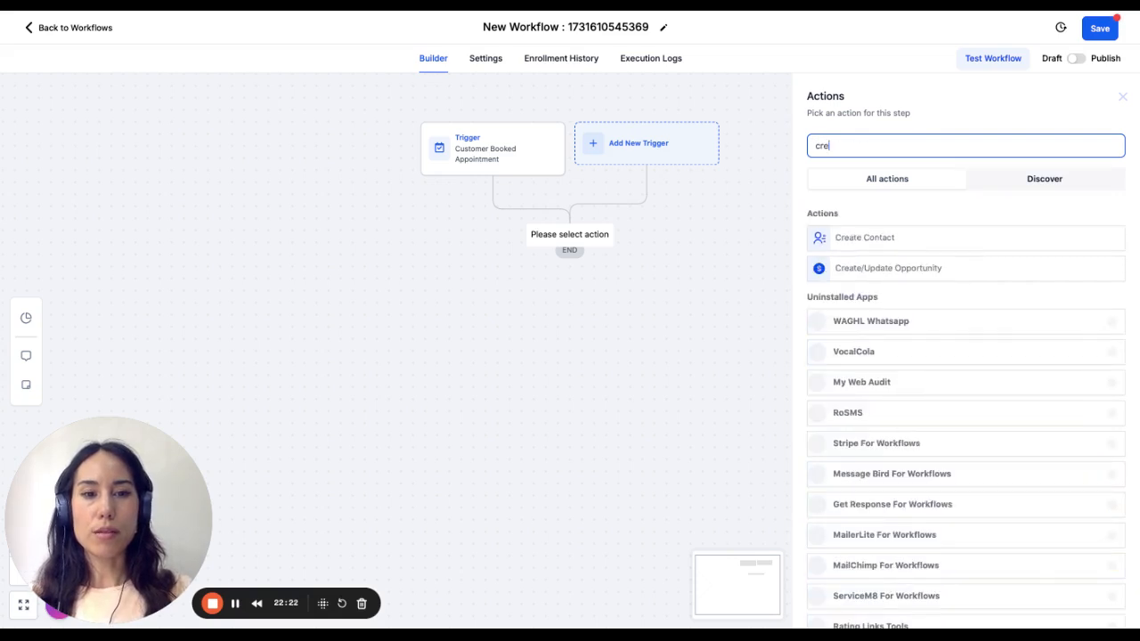
click(874, 267)
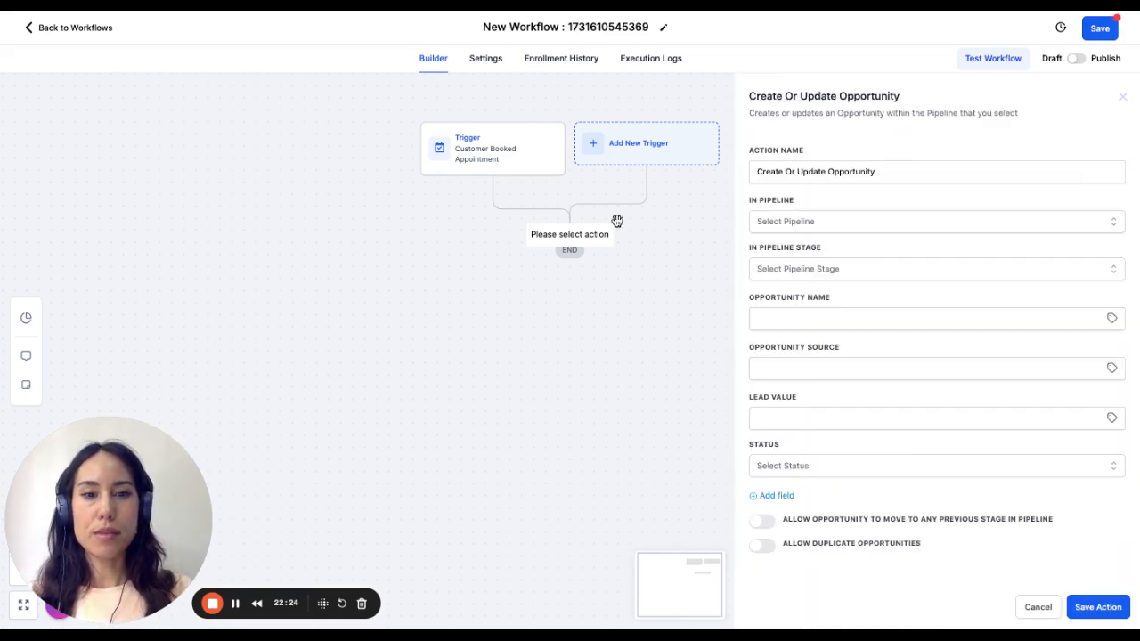
- Set the opportunity action to Test Pipleine at the Booked Appointment stage and save the action
click(857, 224)
click(850, 321)
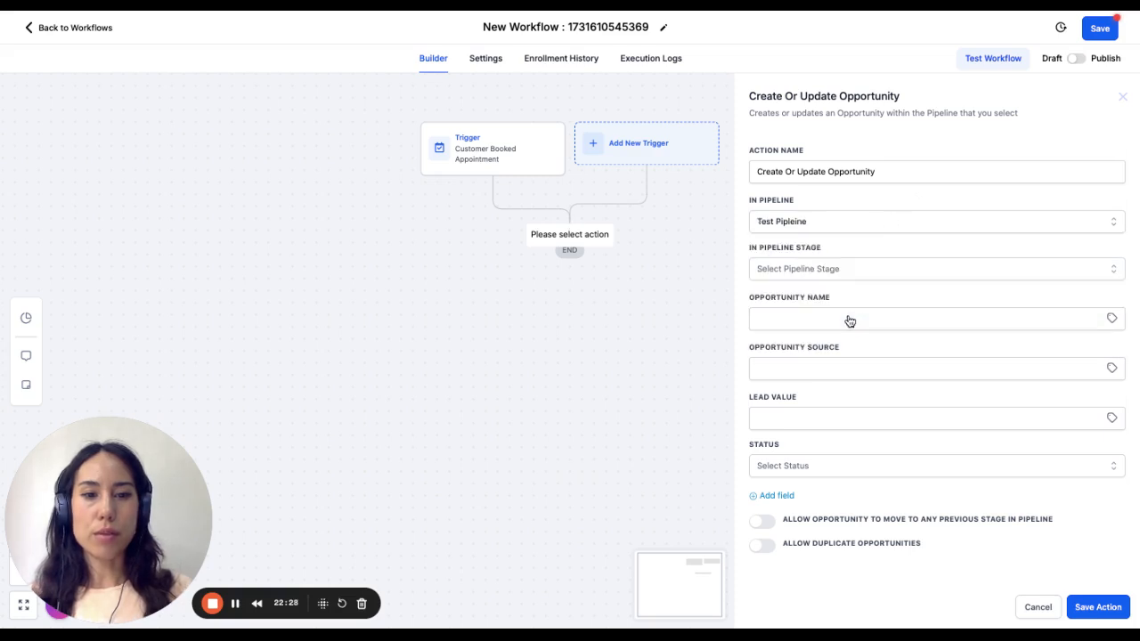
click(827, 317)
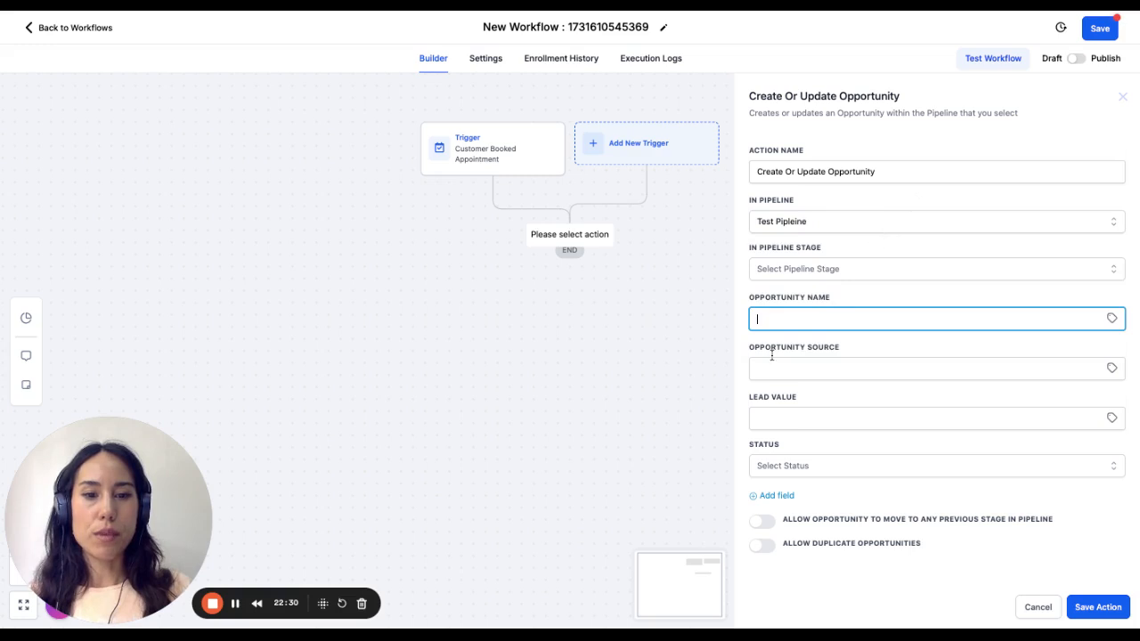
click(862, 278)
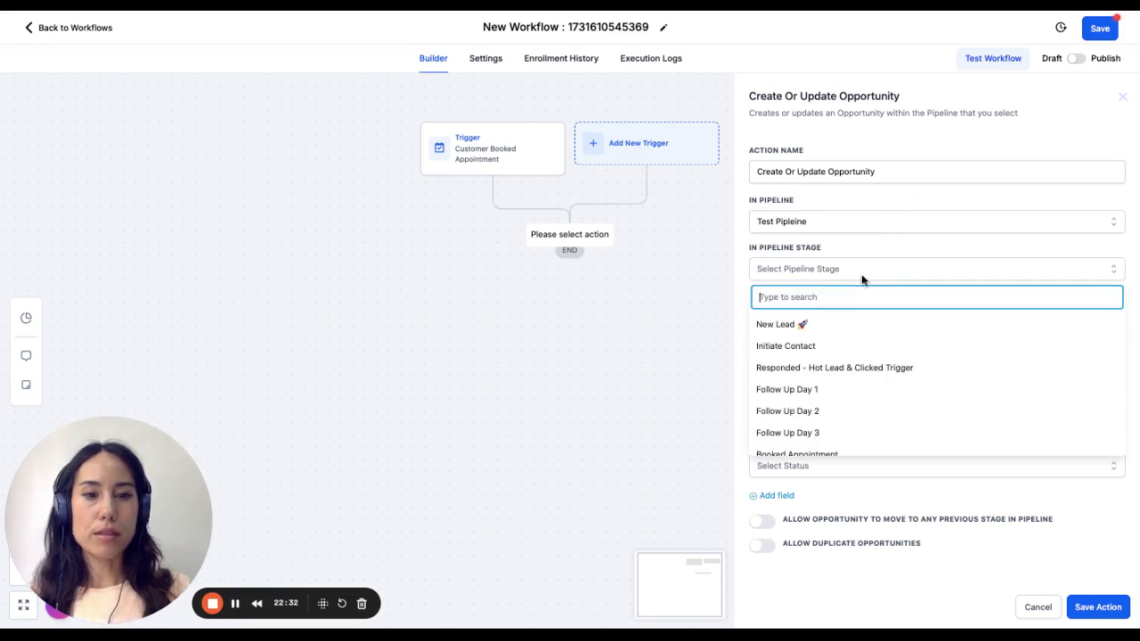
scroll(825, 383, down, 2)
click(827, 421)
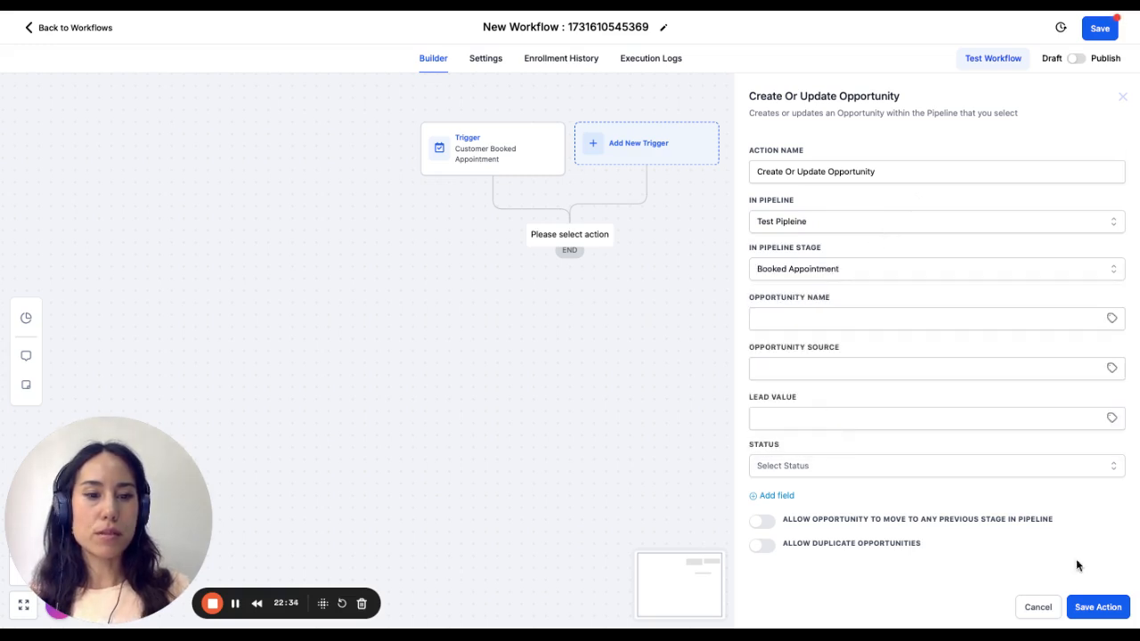
click(1101, 609)
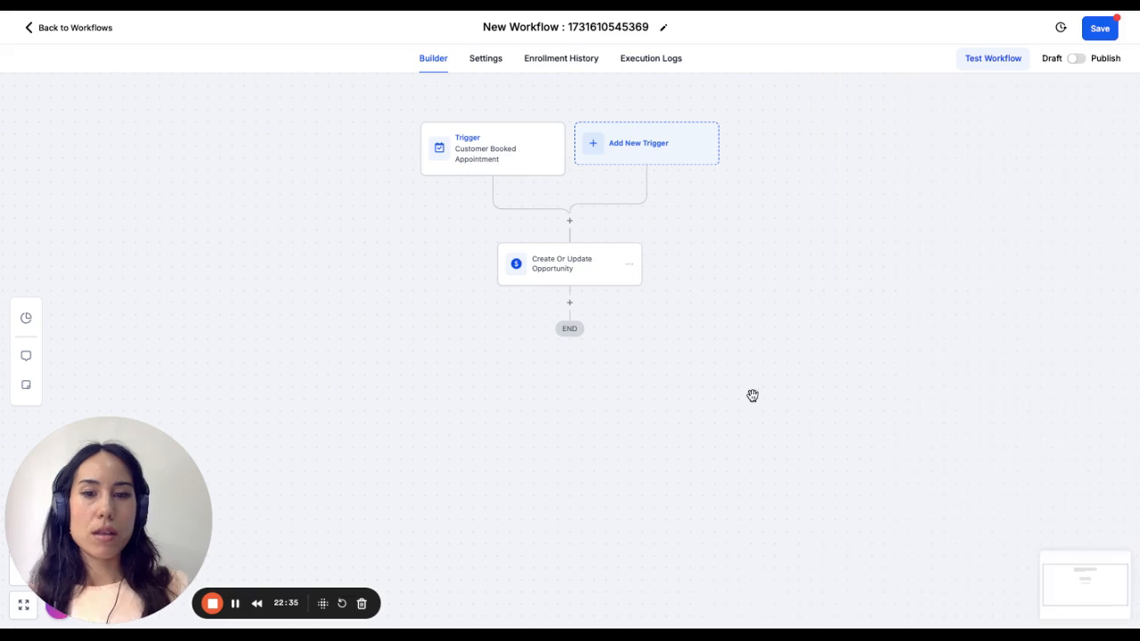
- Insert an Add Contact Tag action above the opportunity action with a new tag "booked appointment" and save it
click(569, 221)
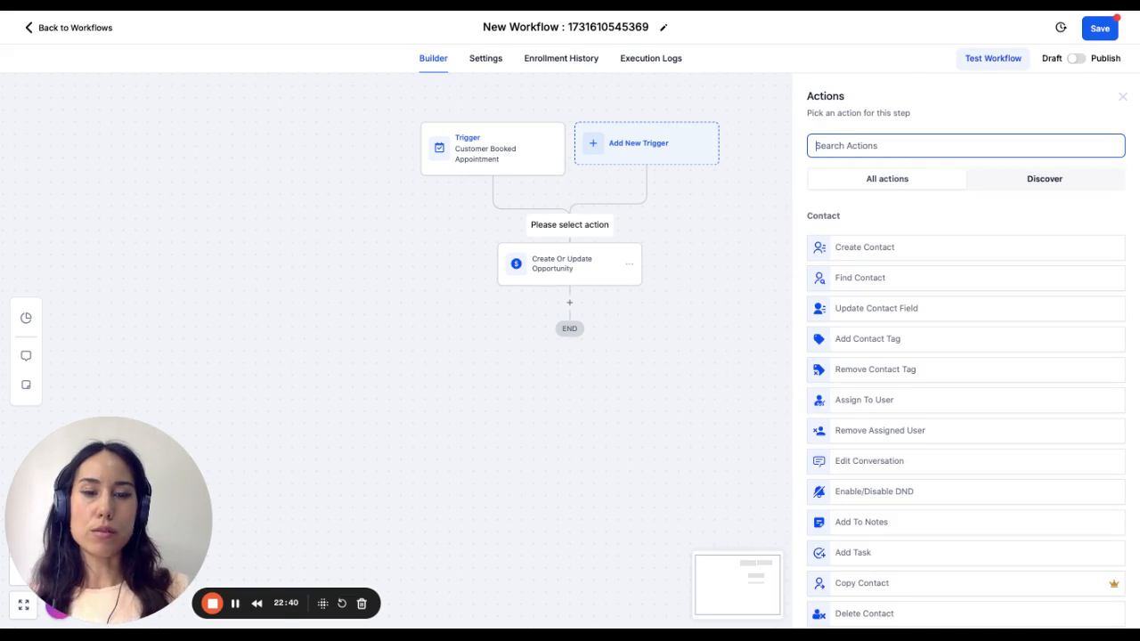
text(add)
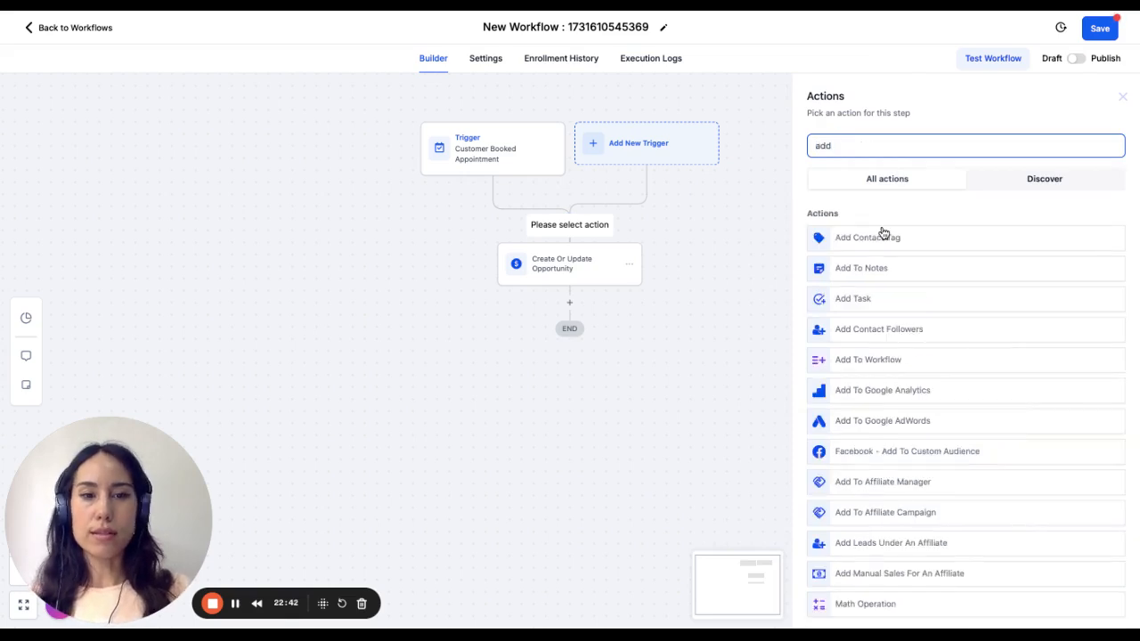
click(886, 238)
click(863, 225)
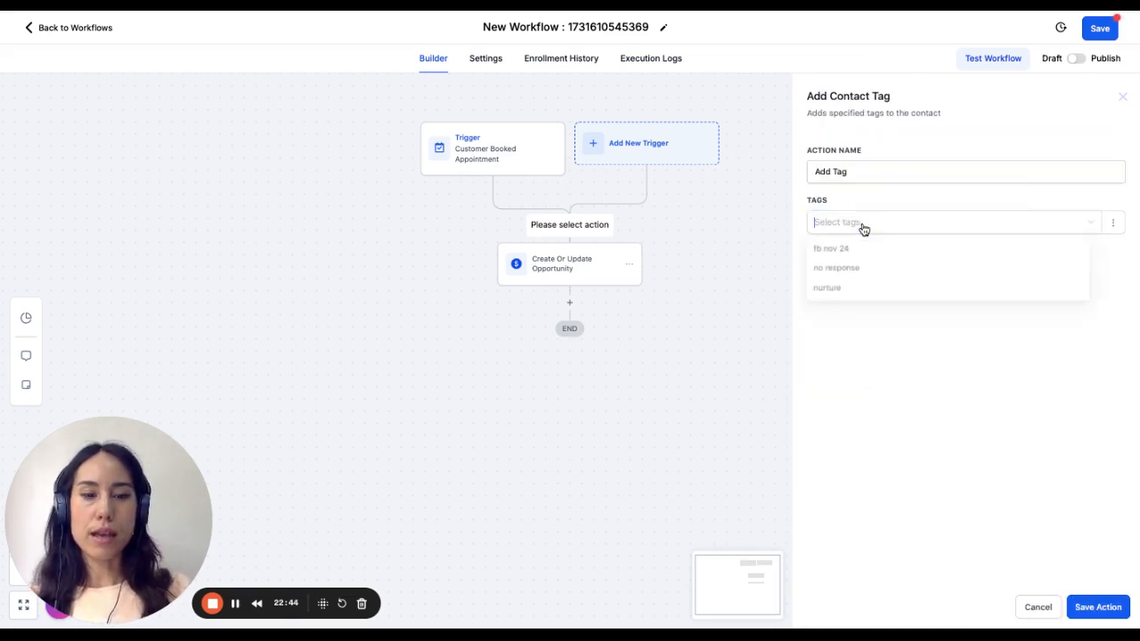
text(booked)
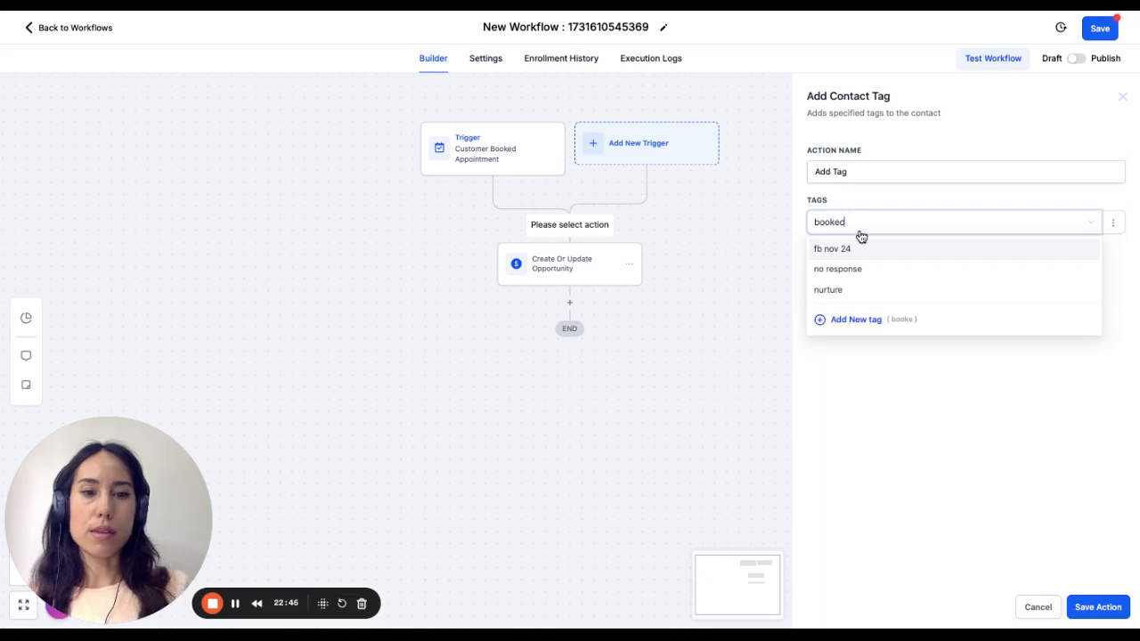
text( appo)
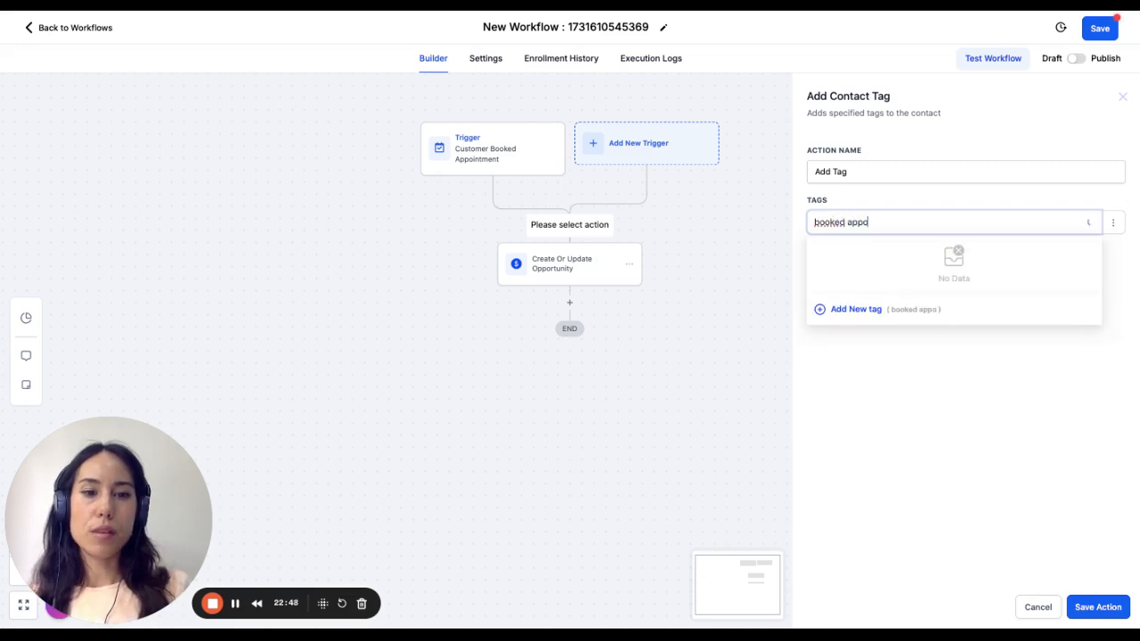
text(intment)
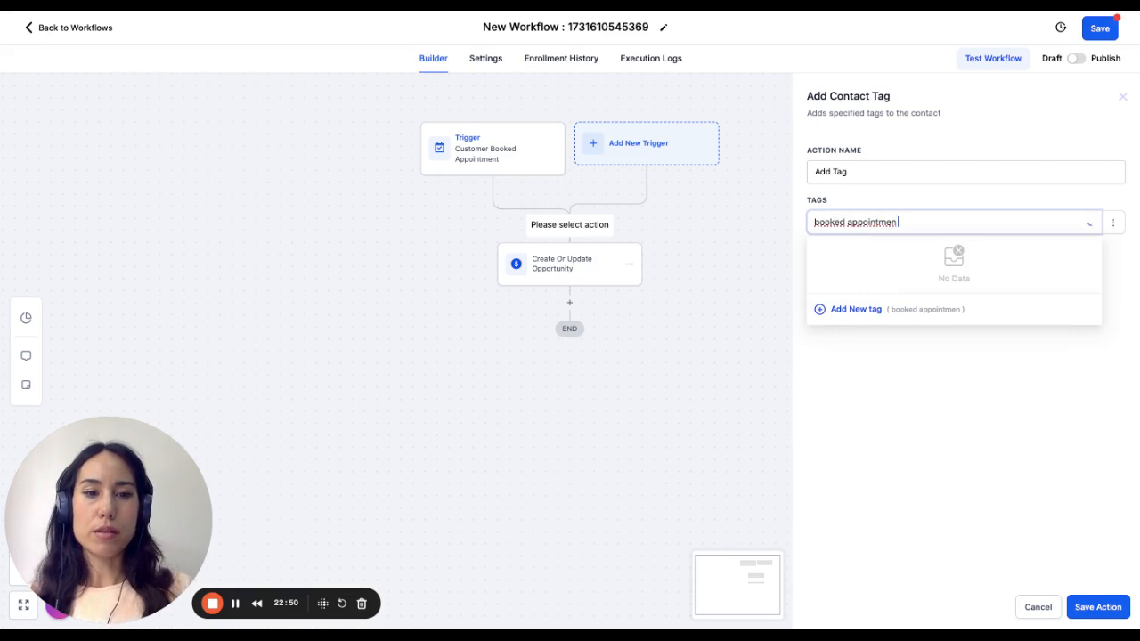
click(857, 309)
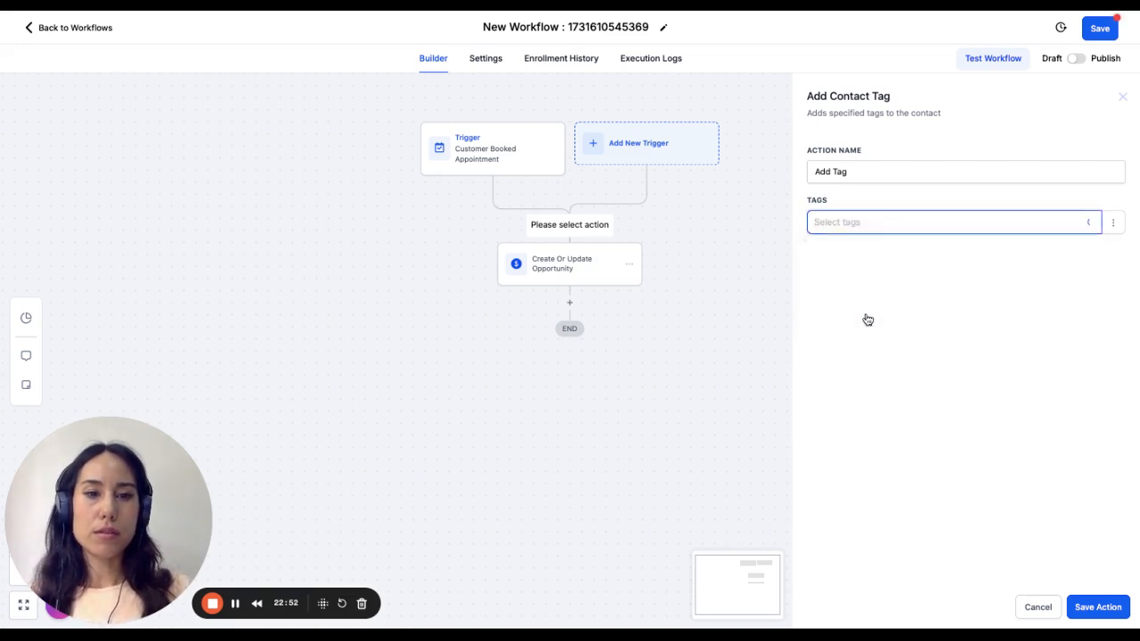
click(1107, 605)
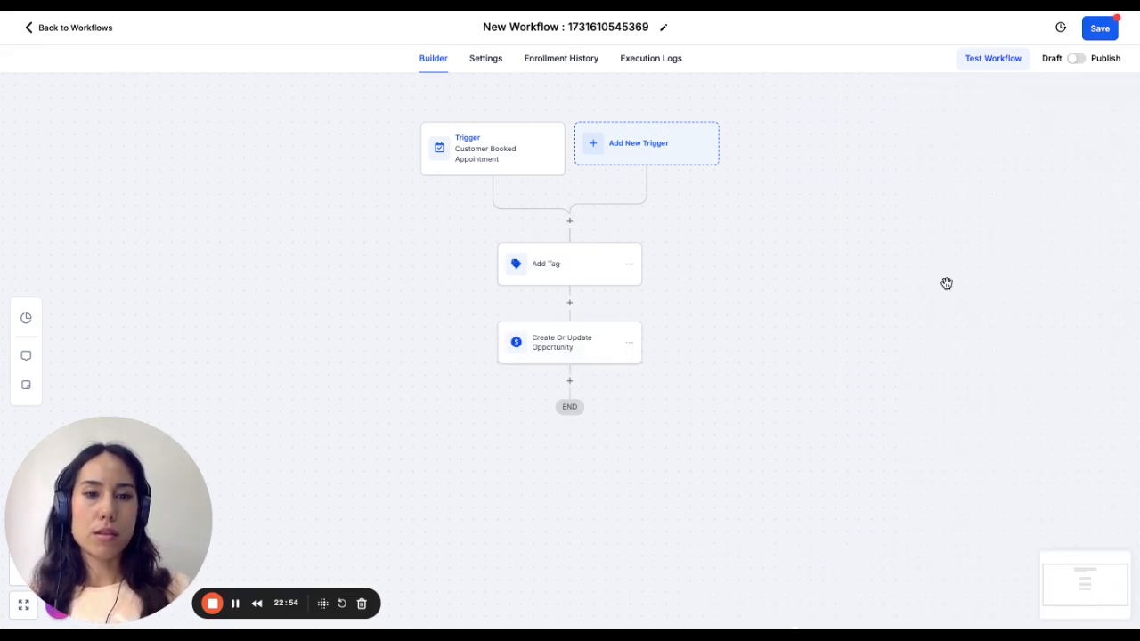
- Rename the tag action as "Add Tag - Booked Appointment" and save it
click(570, 267)
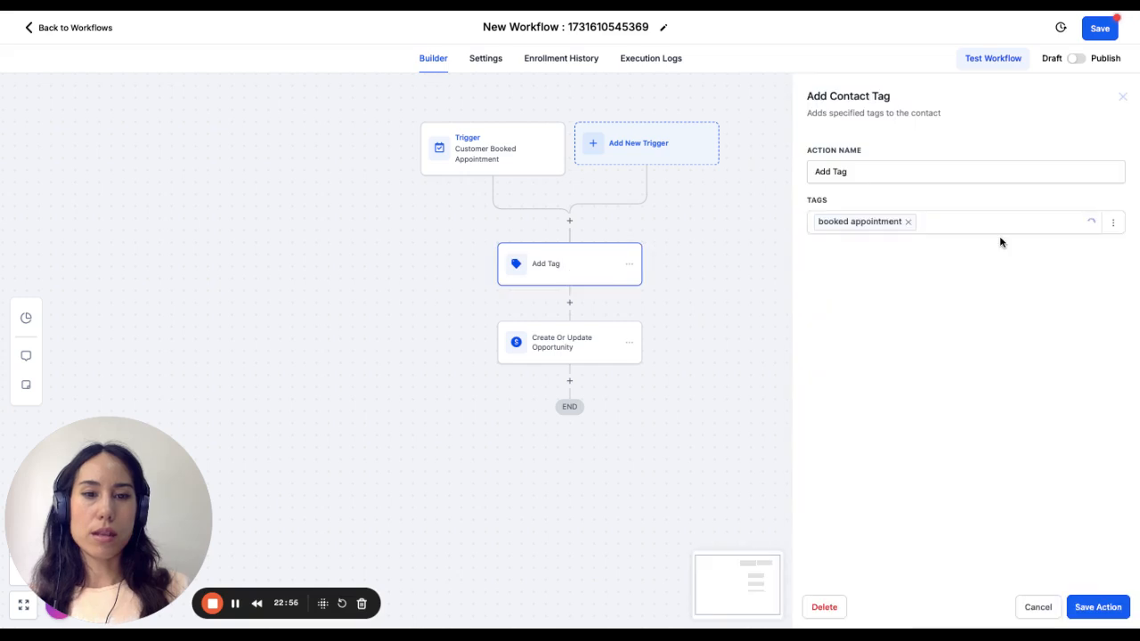
click(926, 170)
text(- Boo)
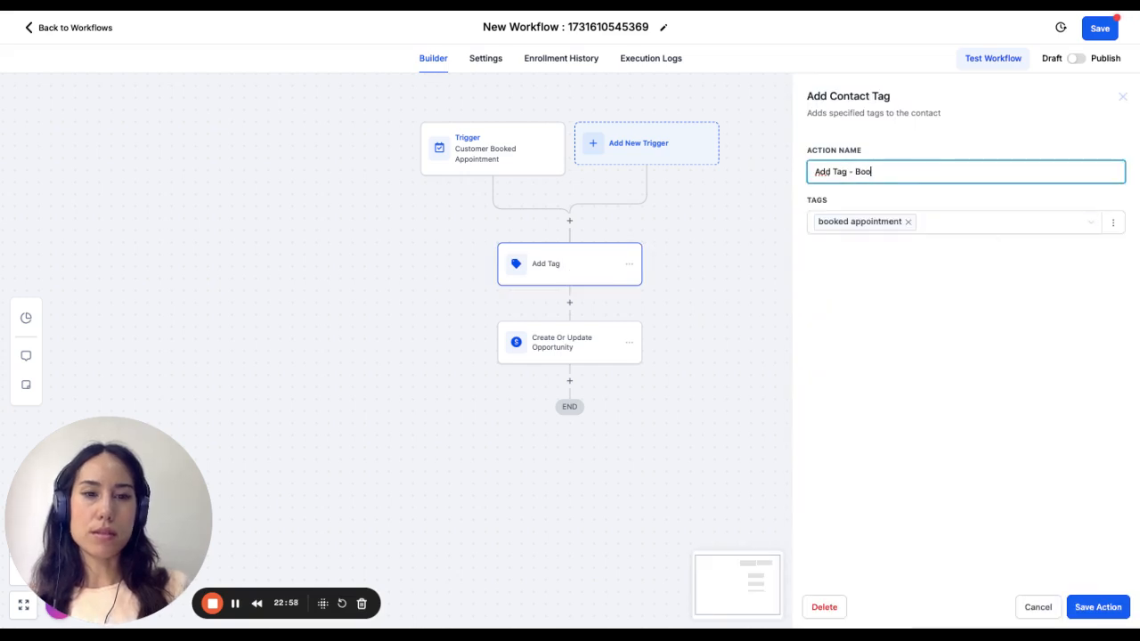
text(ked Appointment)
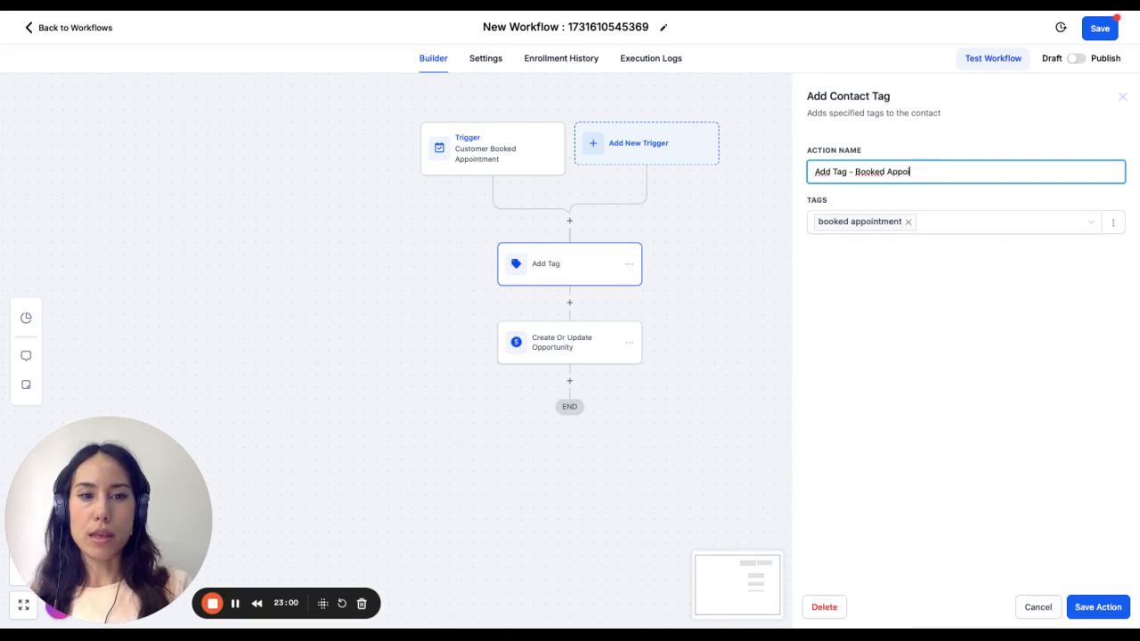
click(1097, 599)
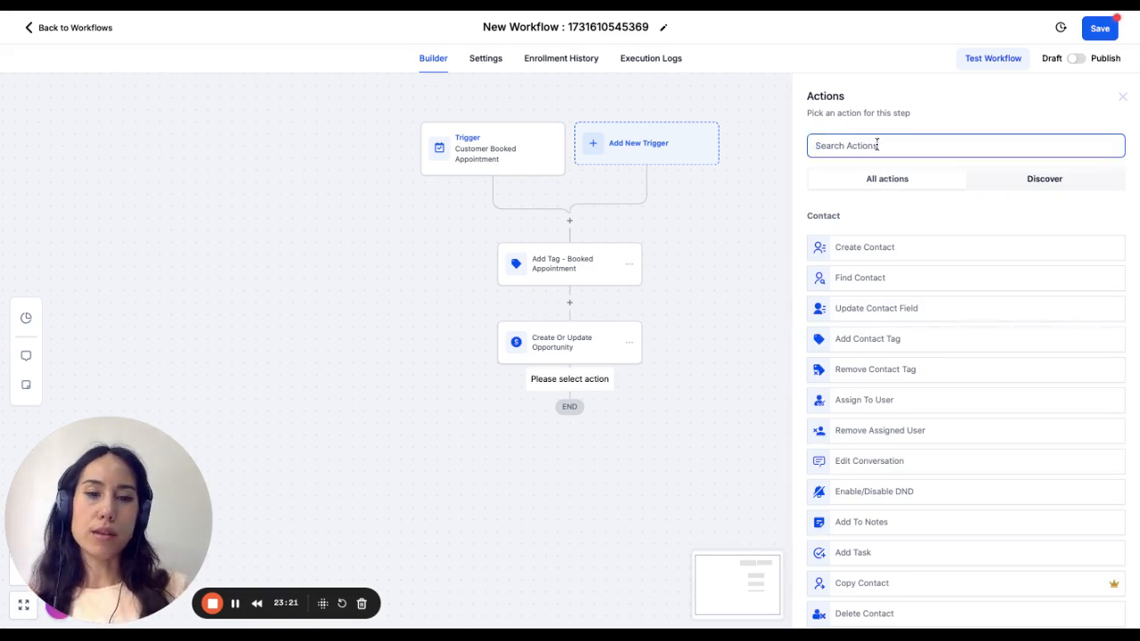
- Search the actions for "send" and add a Send Email action below the opportunity action
text(send)
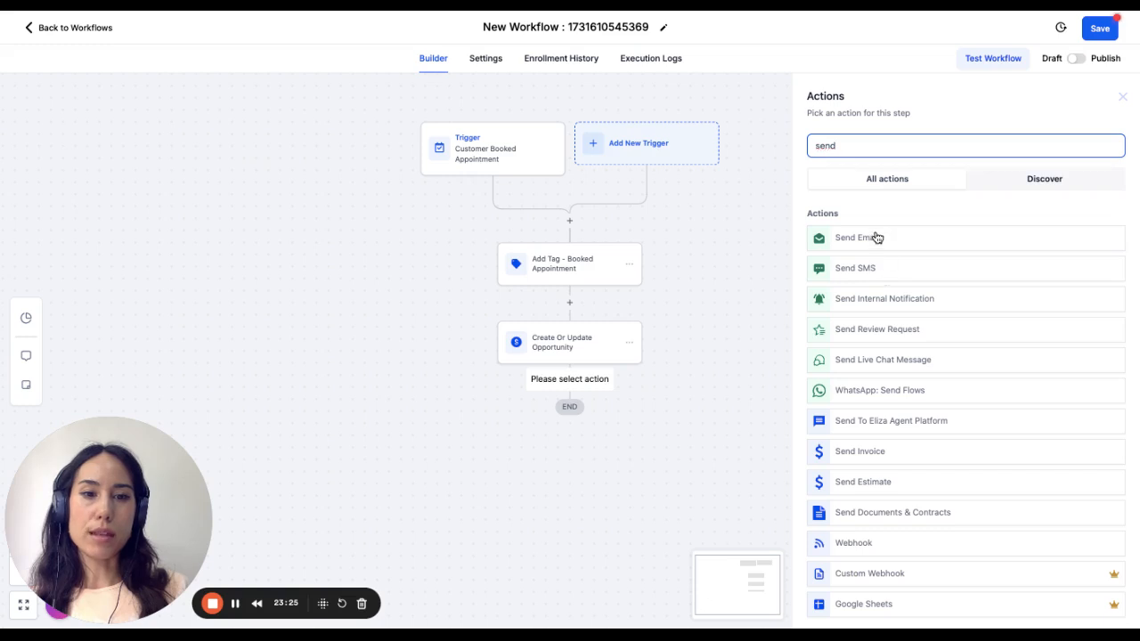
click(877, 238)
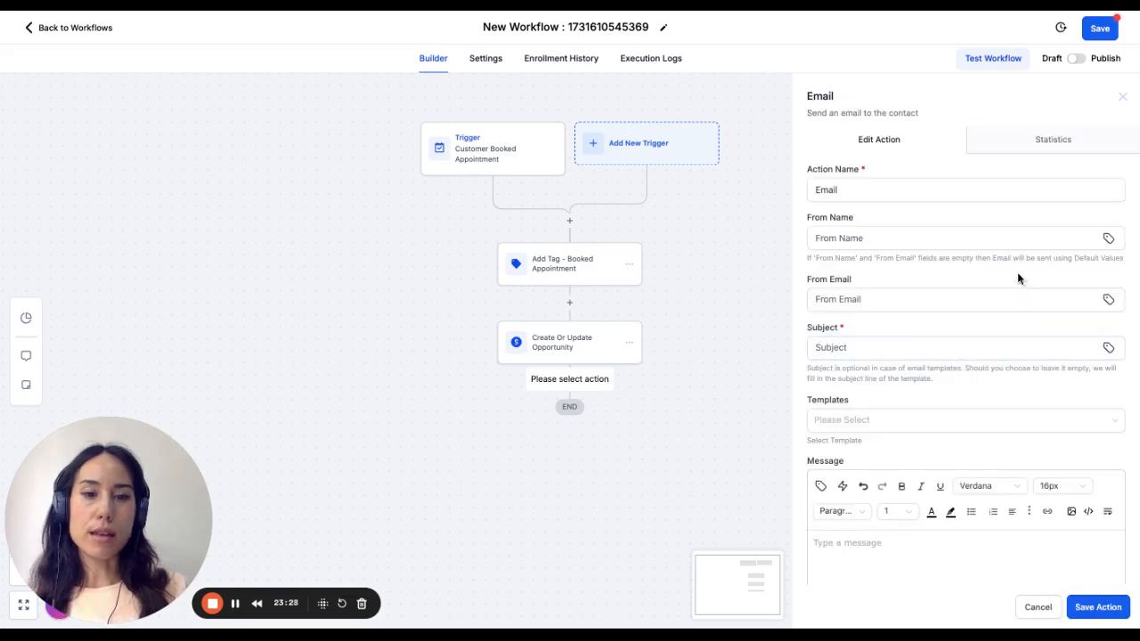
click(872, 299)
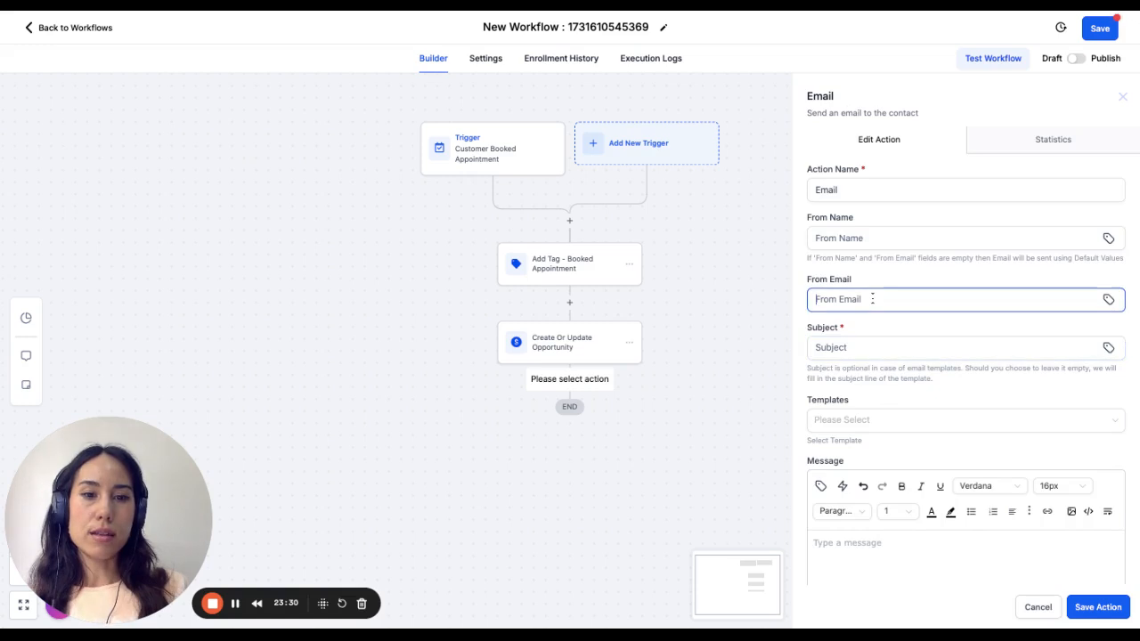
click(925, 238)
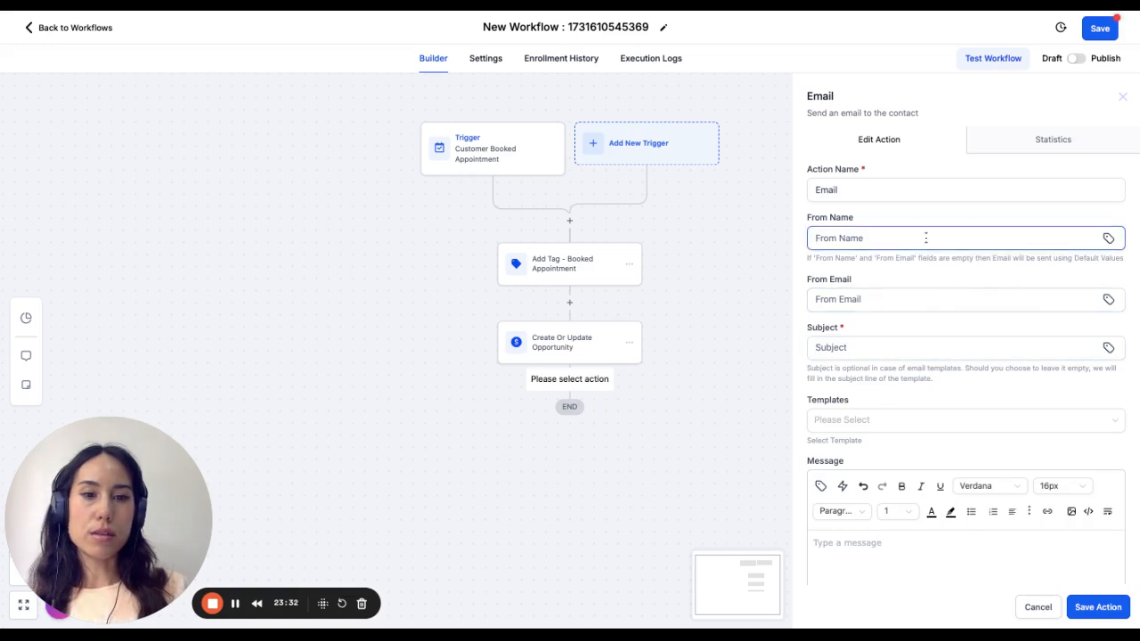
click(922, 190)
scroll(866, 475, down, 1)
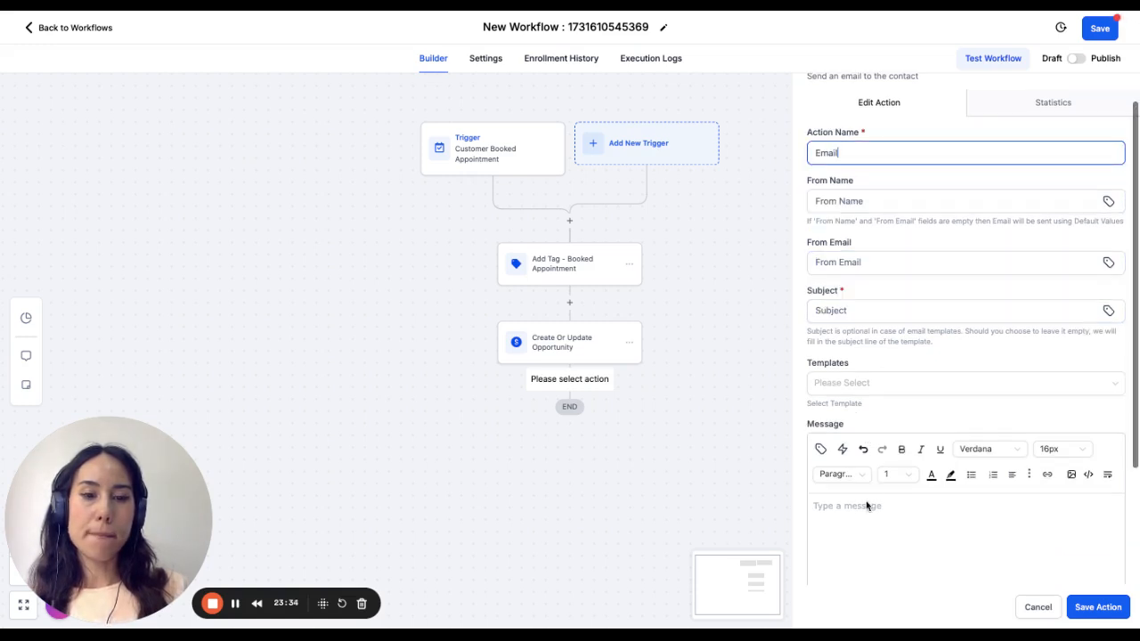
- Write the email message "Hey congrats!" followed by "Here are the details of your appointment:" on a second line
click(883, 560)
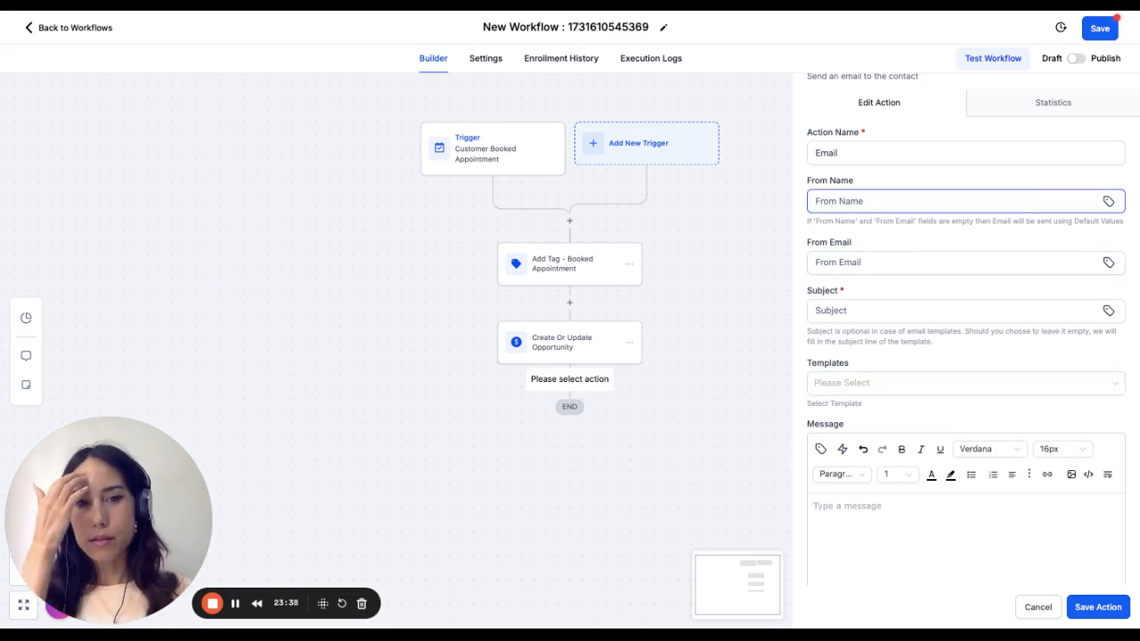
scroll(910, 336, down, 2)
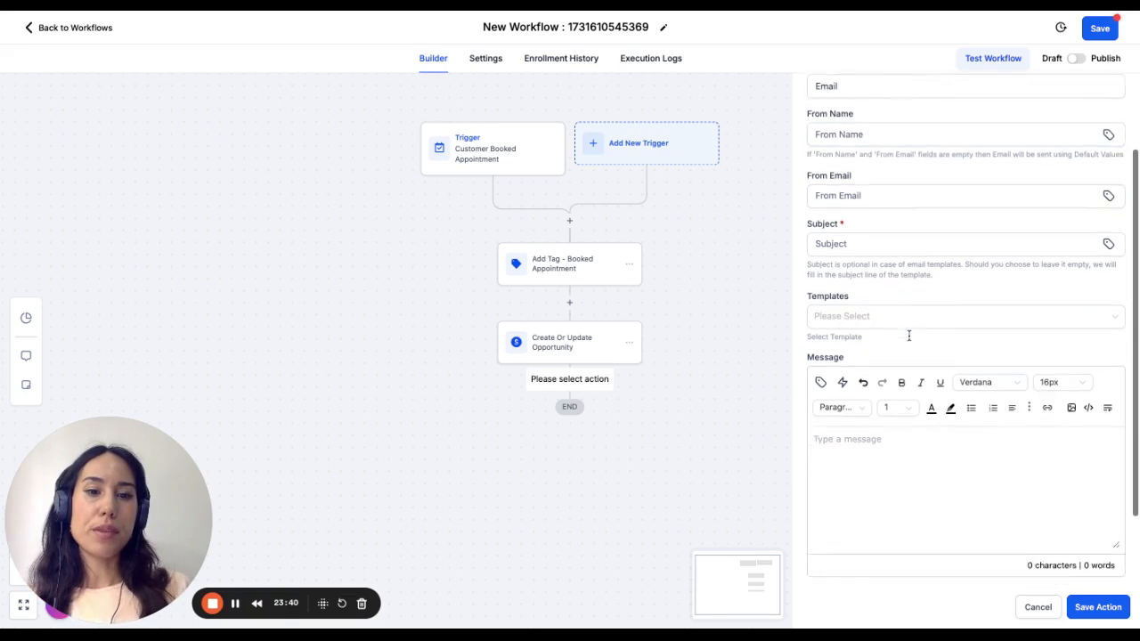
scroll(910, 336, down, 1)
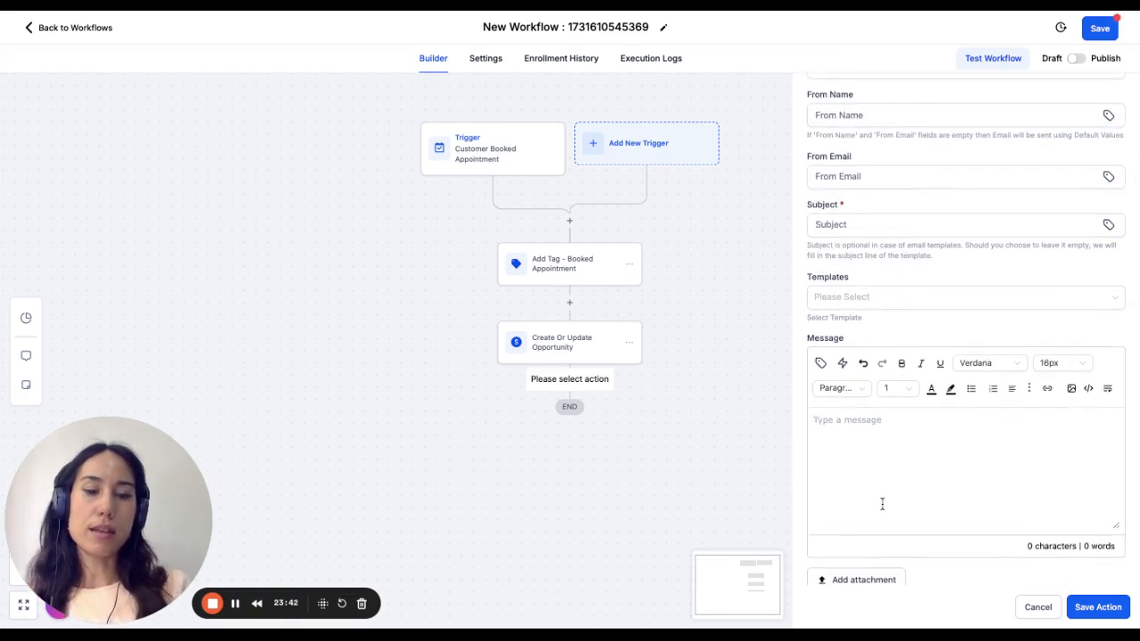
text(Hey congrat)
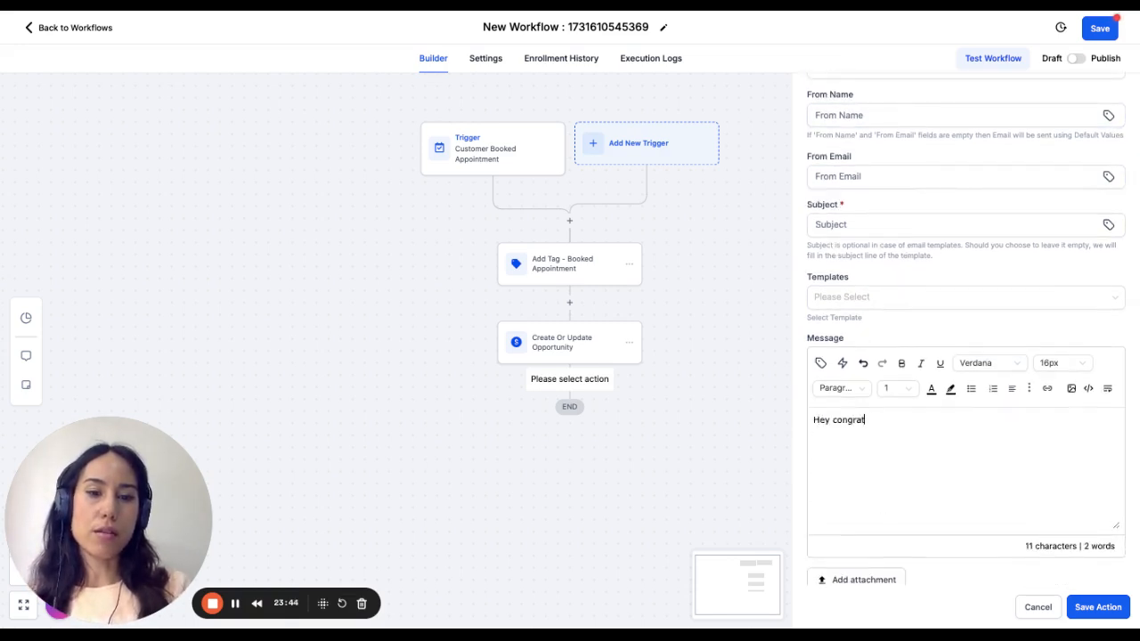
text(s! Here are t)
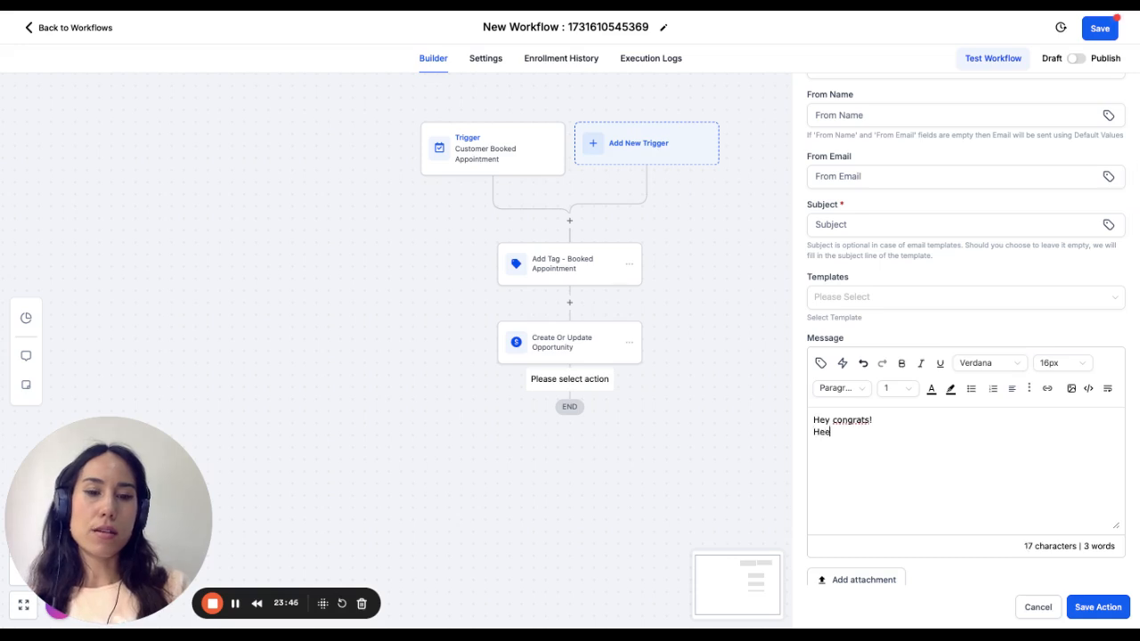
text(he d)
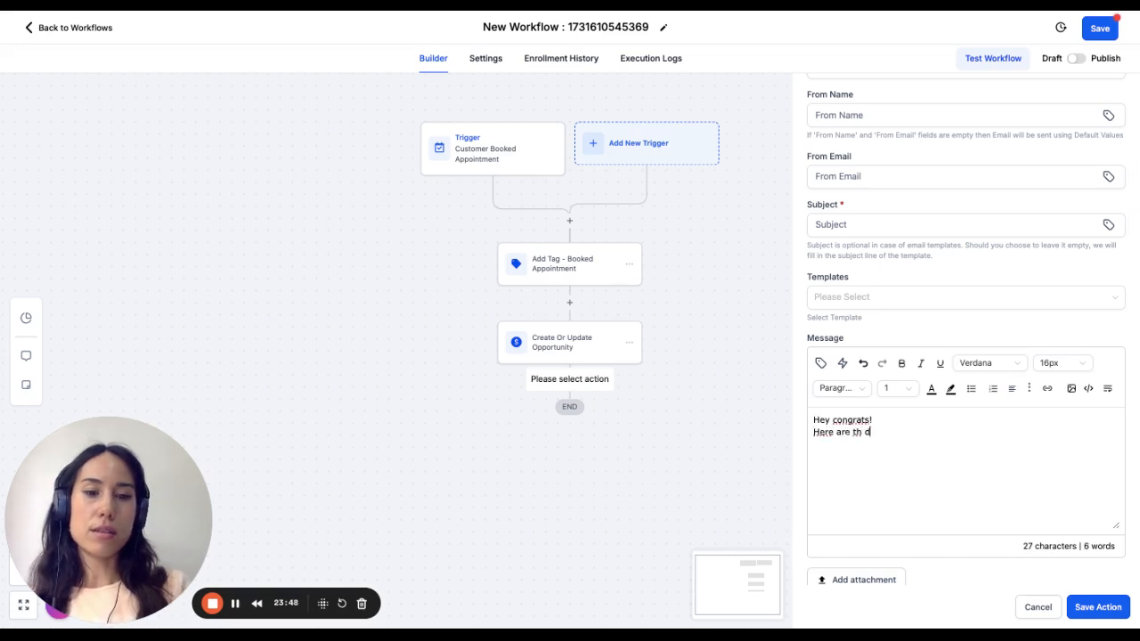
text( de)
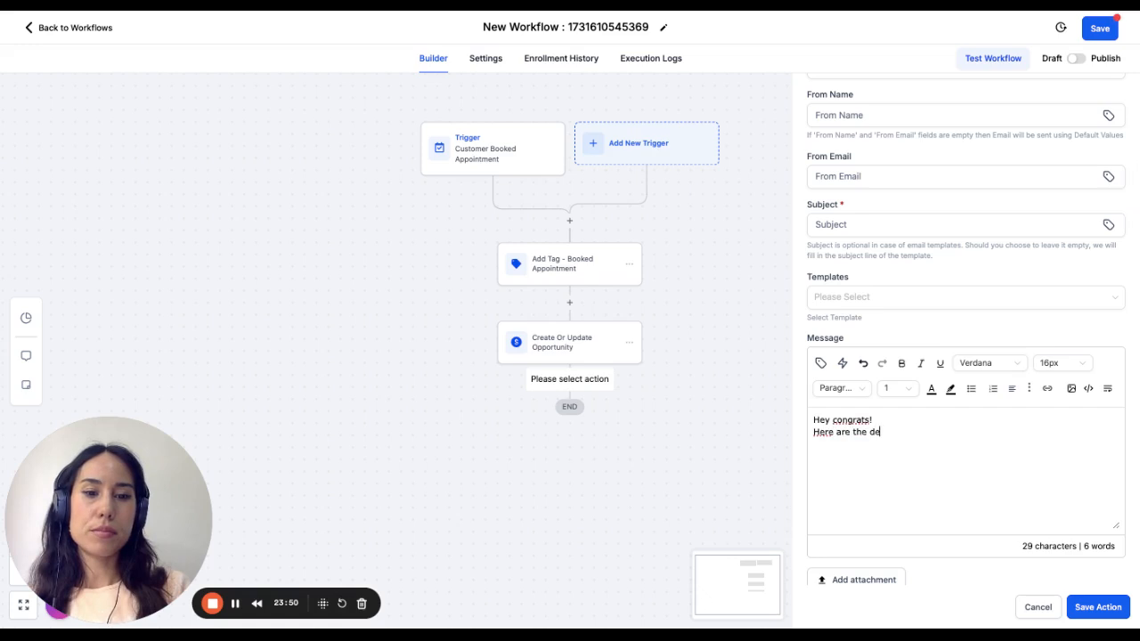
text(tails of your )
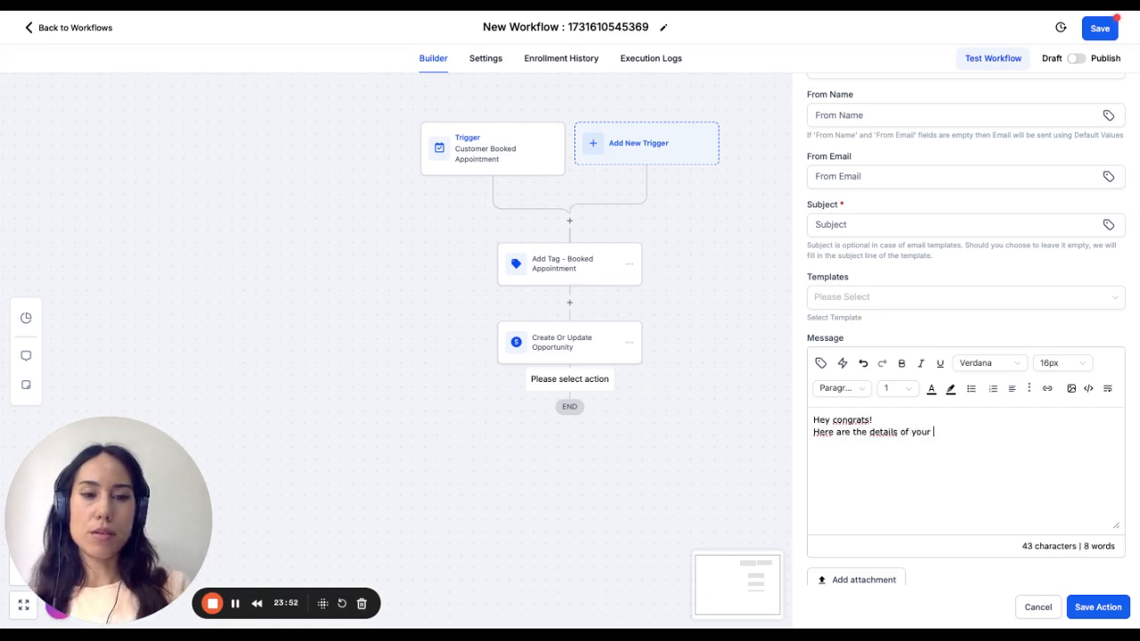
text(appointment)
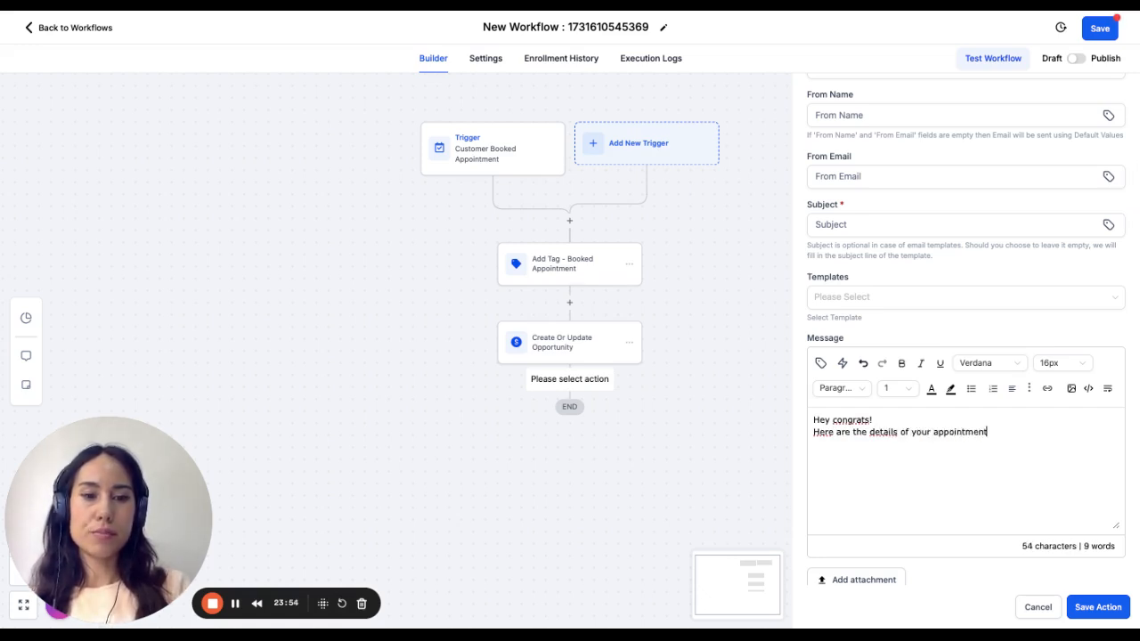
text(:)
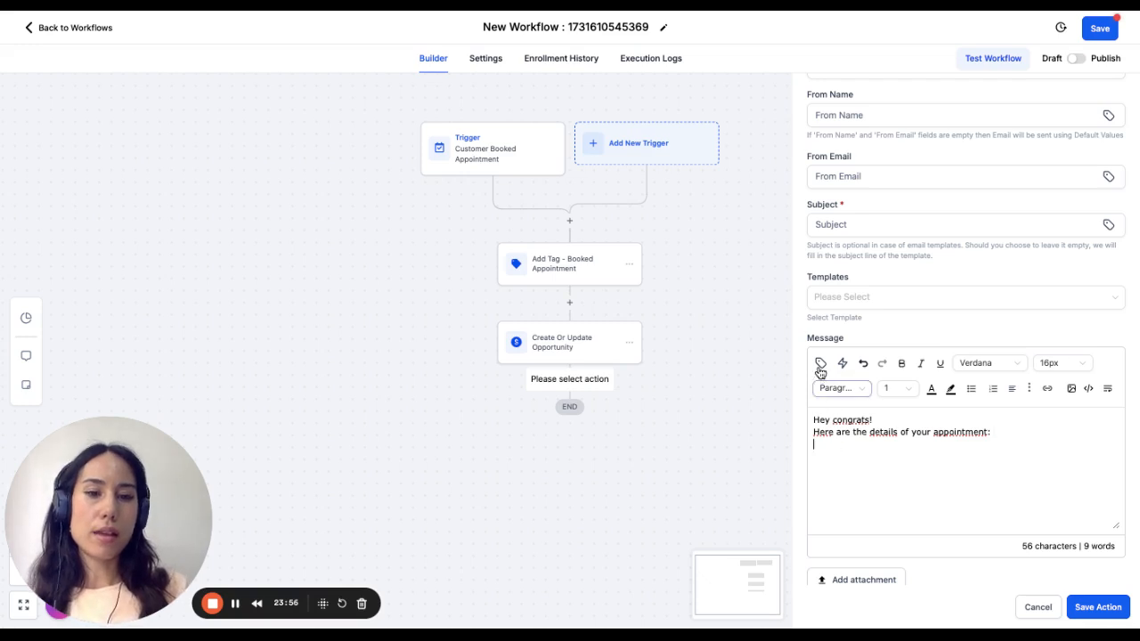
- Insert the appointment Start Date and Start Time custom values on separate lines below the email text
click(820, 362)
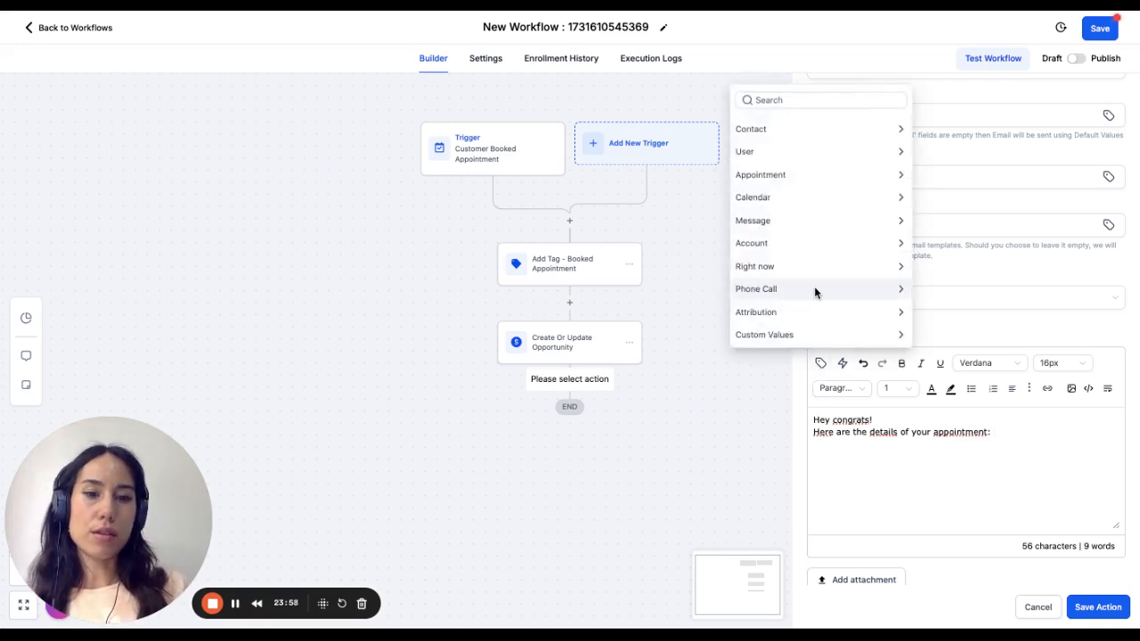
click(825, 339)
click(744, 129)
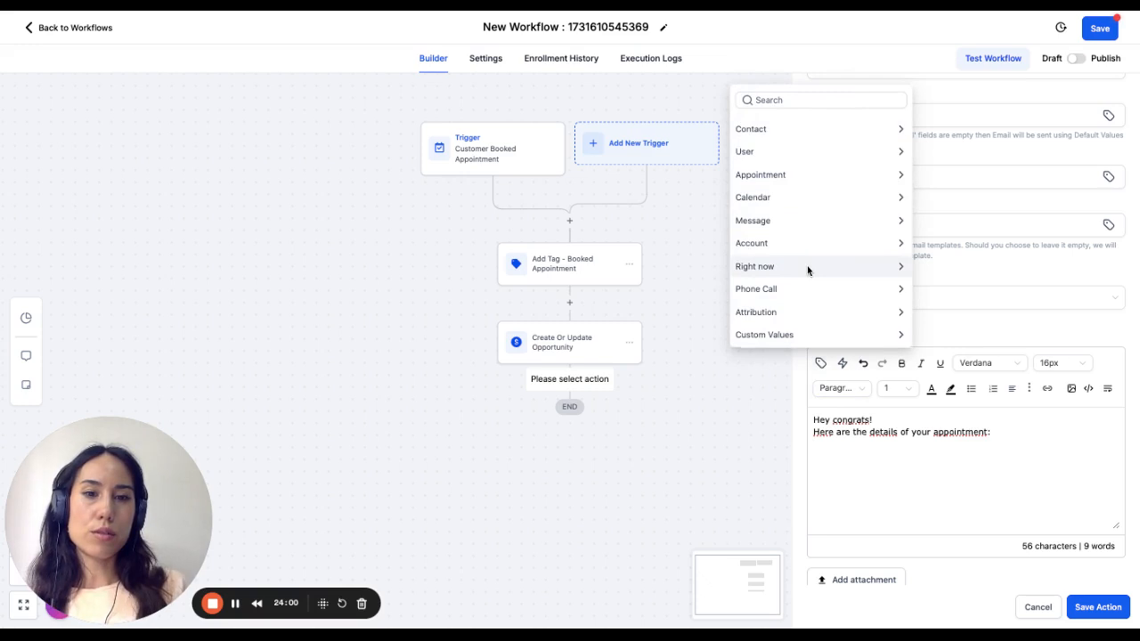
click(797, 178)
scroll(797, 270, down, 1)
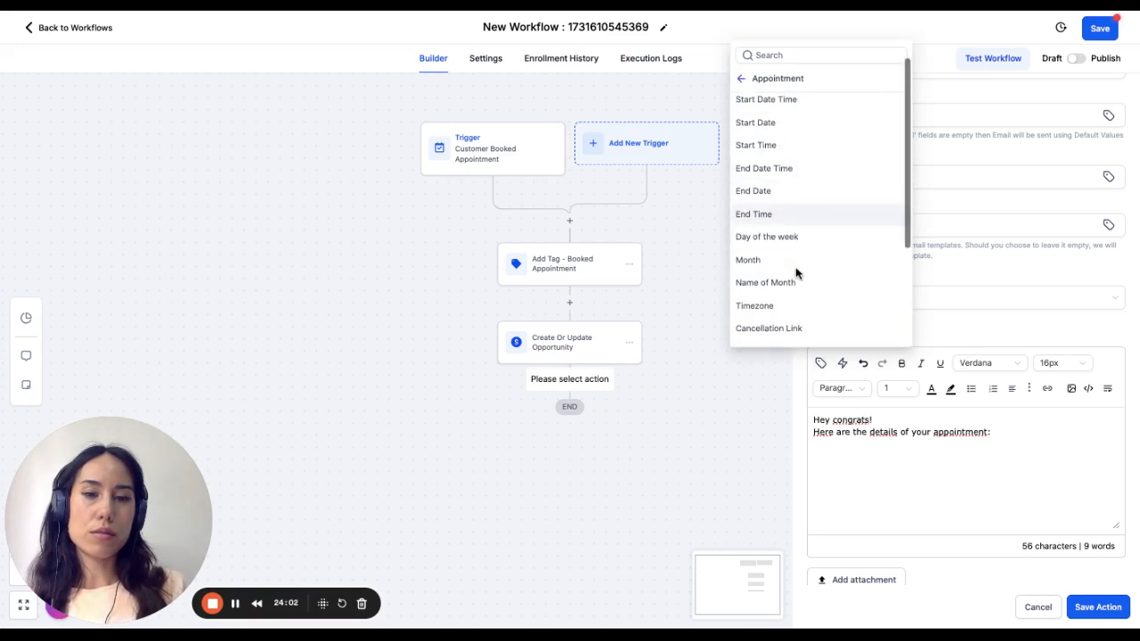
scroll(792, 250, up, 1)
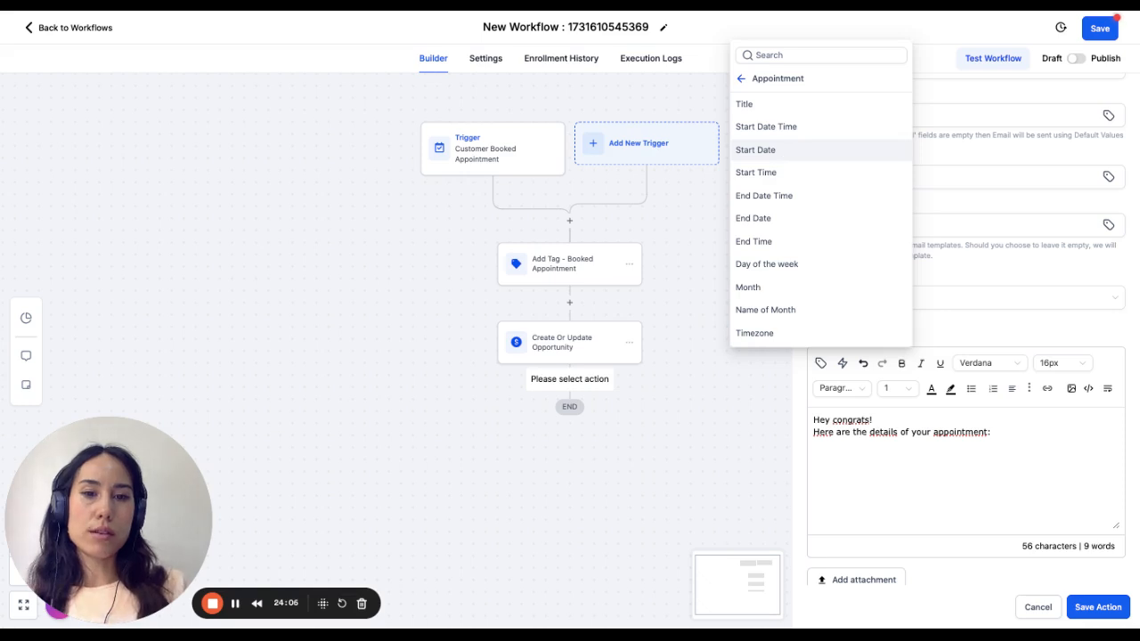
click(755, 149)
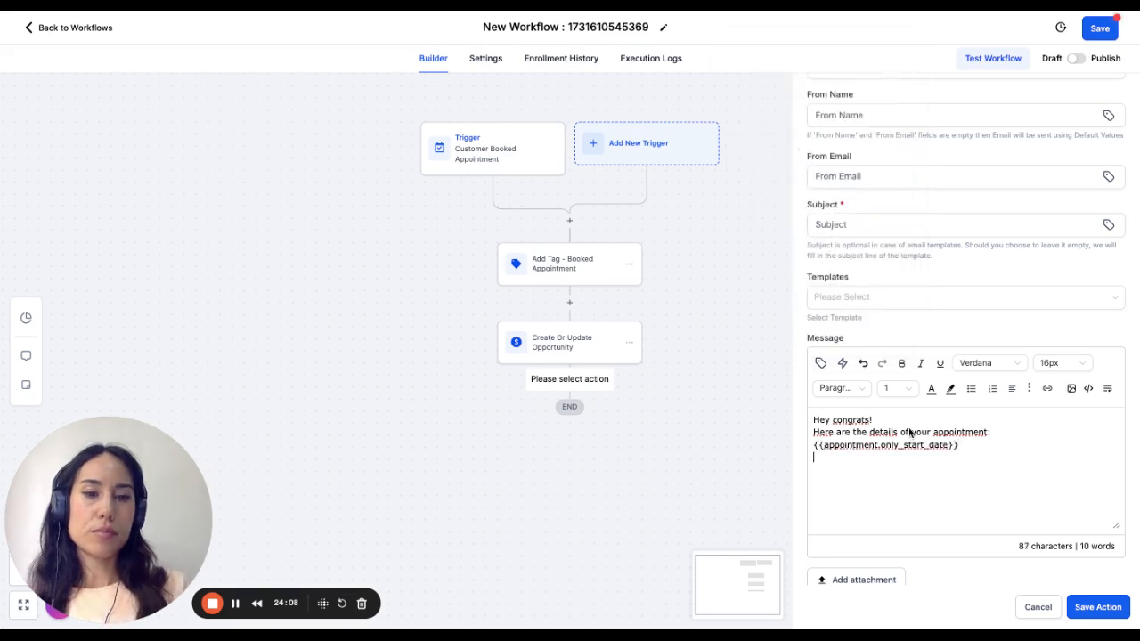
click(820, 365)
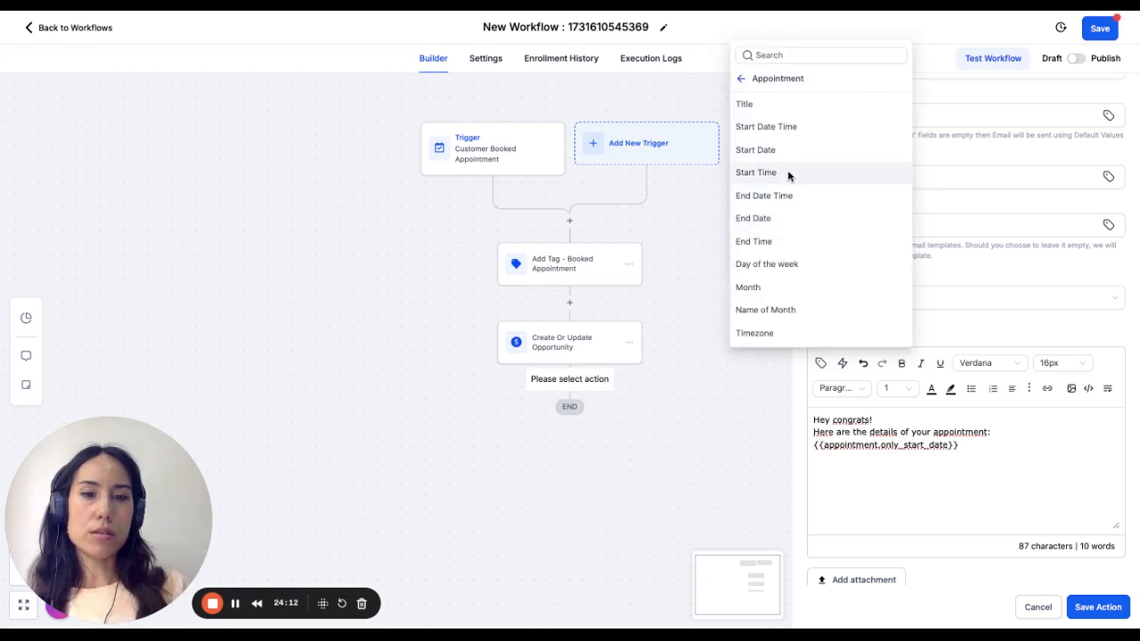
click(788, 173)
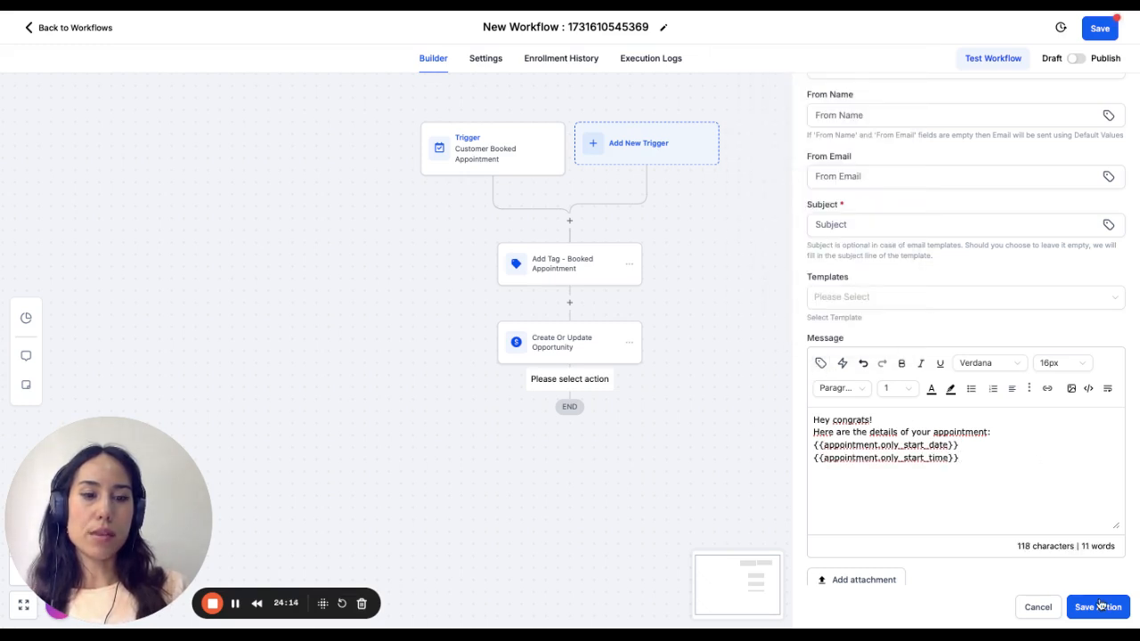
- Set the email subject to "#" and save the email action
click(1101, 606)
click(951, 233)
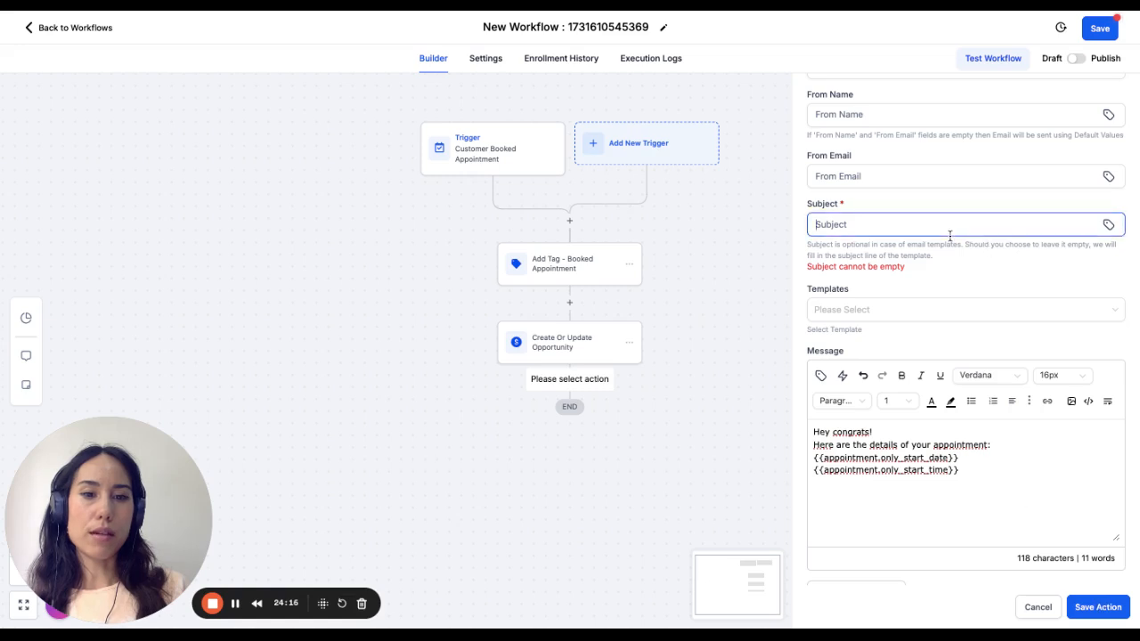
text(#)
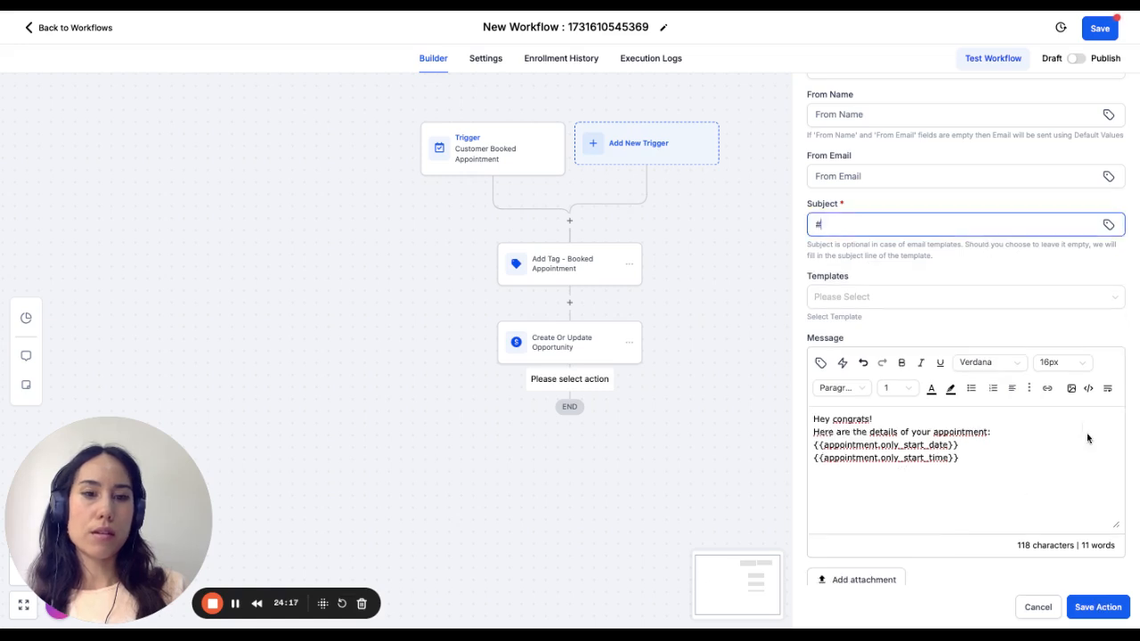
click(1097, 606)
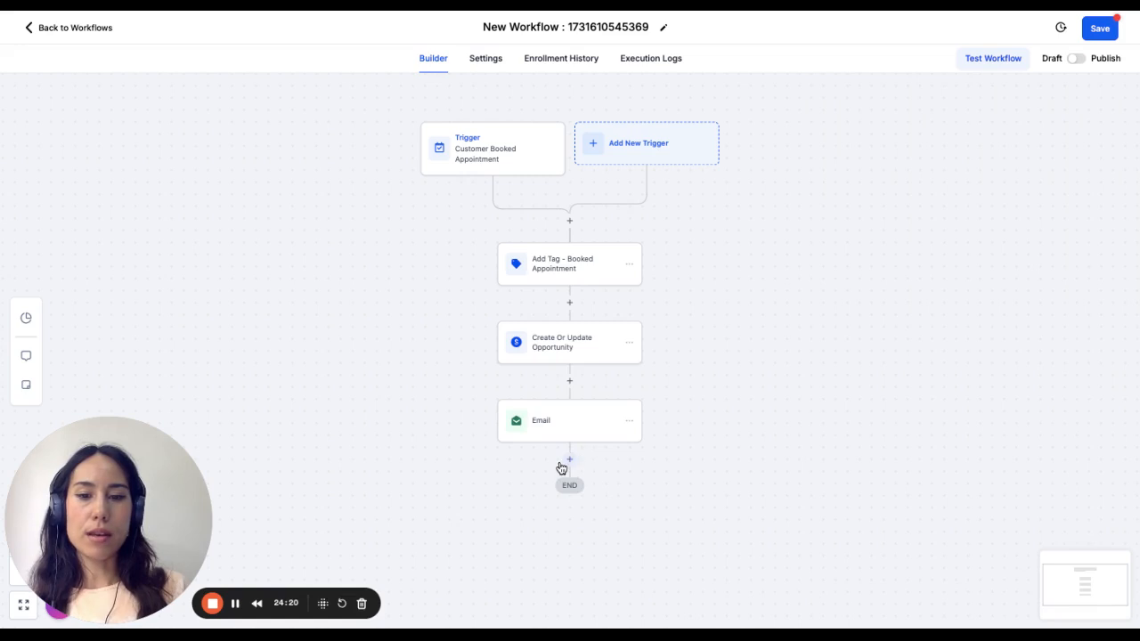
- Search the actions for "send" and add a Send SMS action below the email action
click(570, 461)
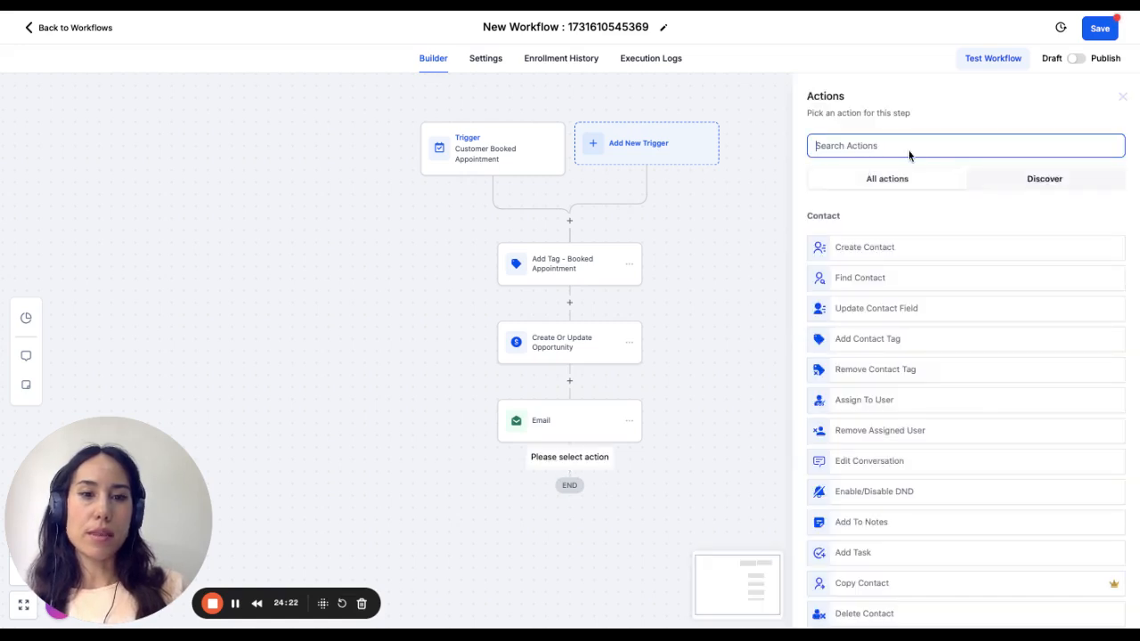
text(send)
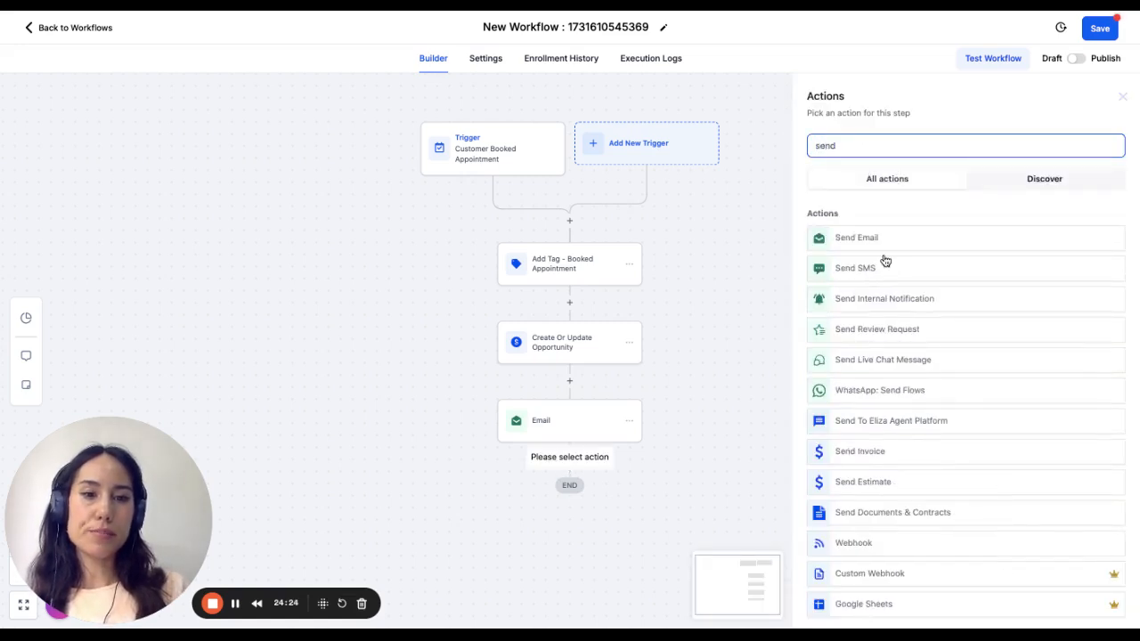
click(873, 269)
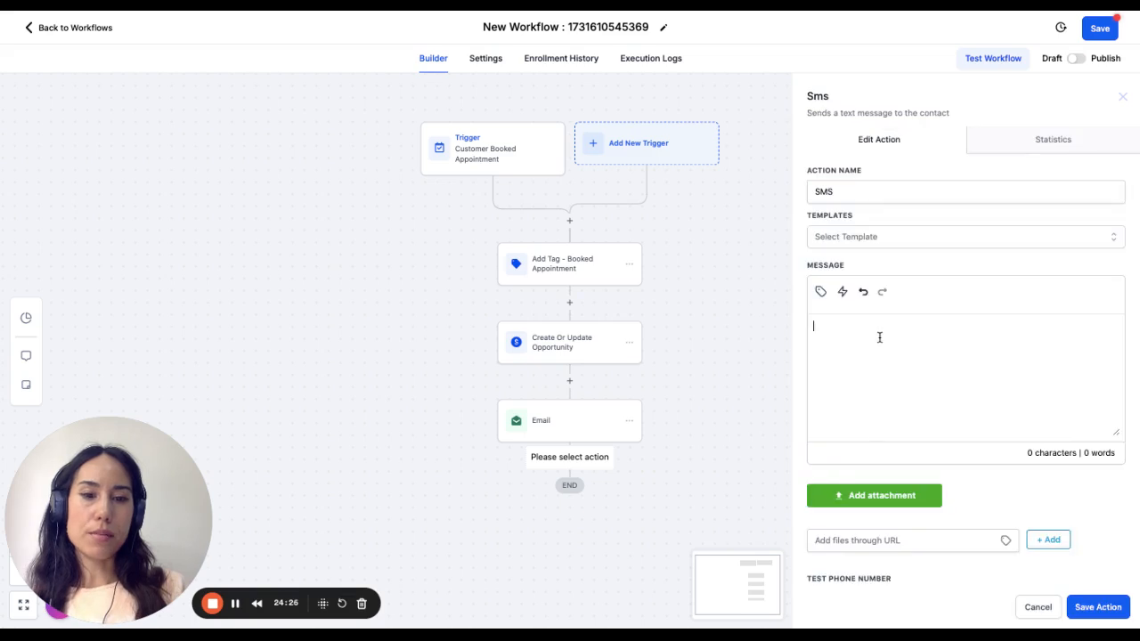
- Begin the SMS message with "Hey" followed by the contact's first name custom value
click(820, 292)
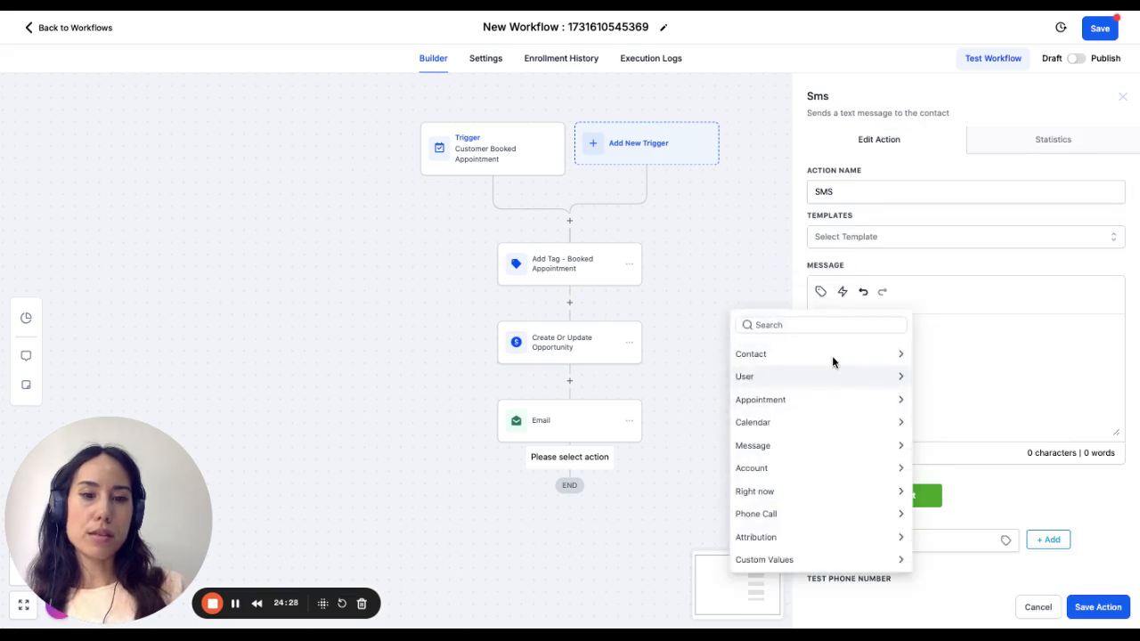
click(832, 356)
click(808, 395)
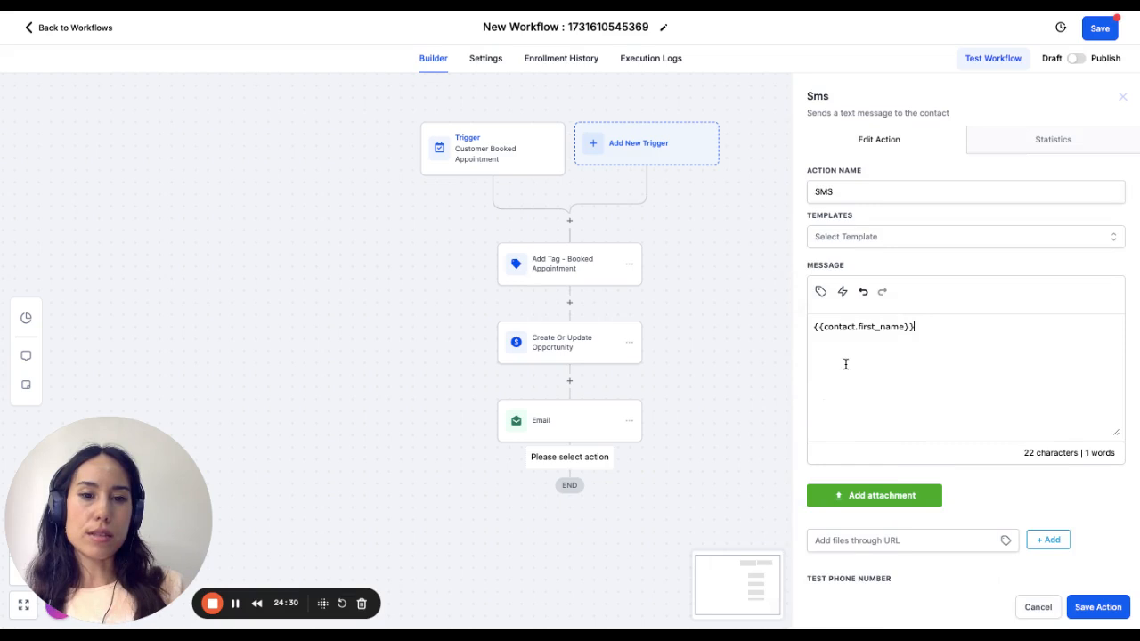
text(Hui)
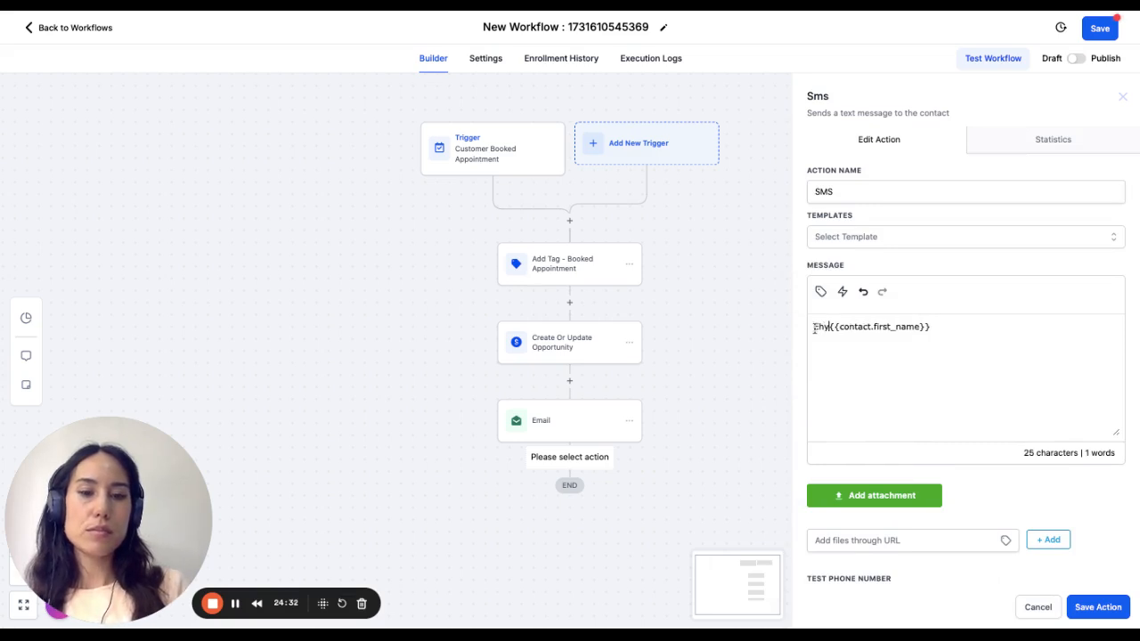
key(BackSpace)
key(BackSpace)
text(ey )
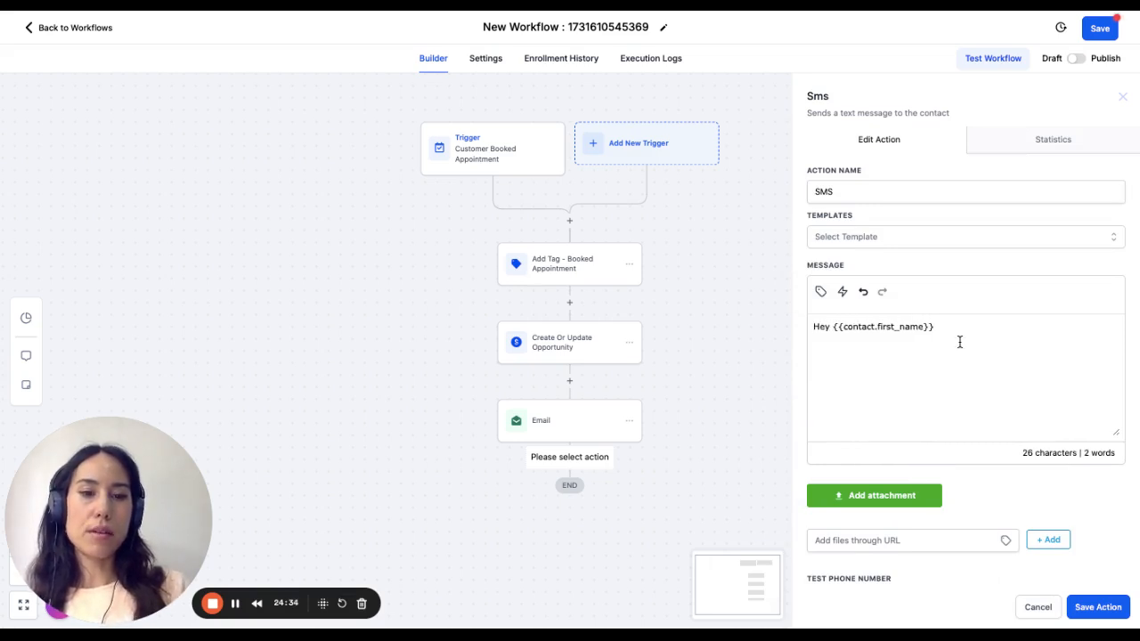
text( congra)
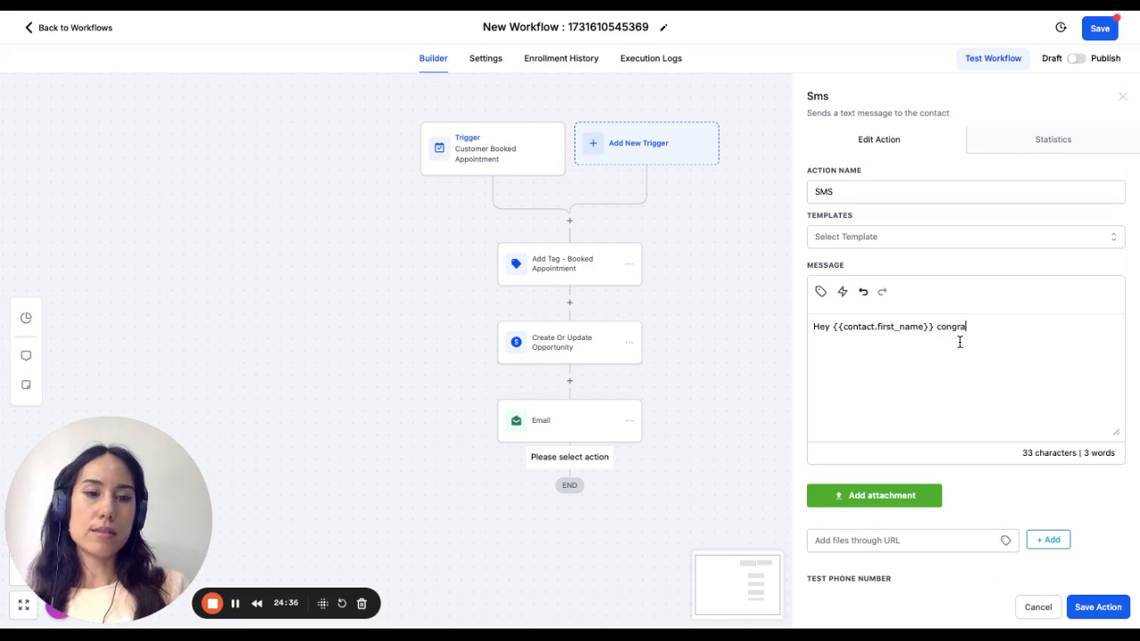
text(s)
- Add "congrats!" after the contact's first name in the SMS message
key(BackSpace)
text(ts)
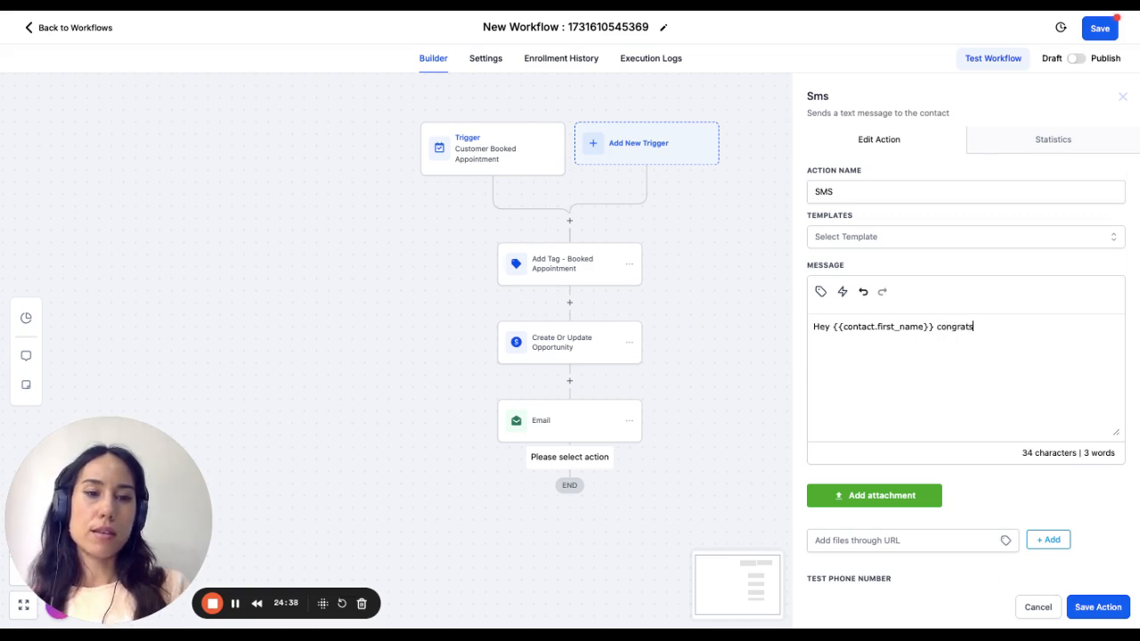
text(We)
- Write "Here's your appt details:" on the second line of the SMS message and save the SMS action
key(BackSpace)
key(BackSpace)
text(You)
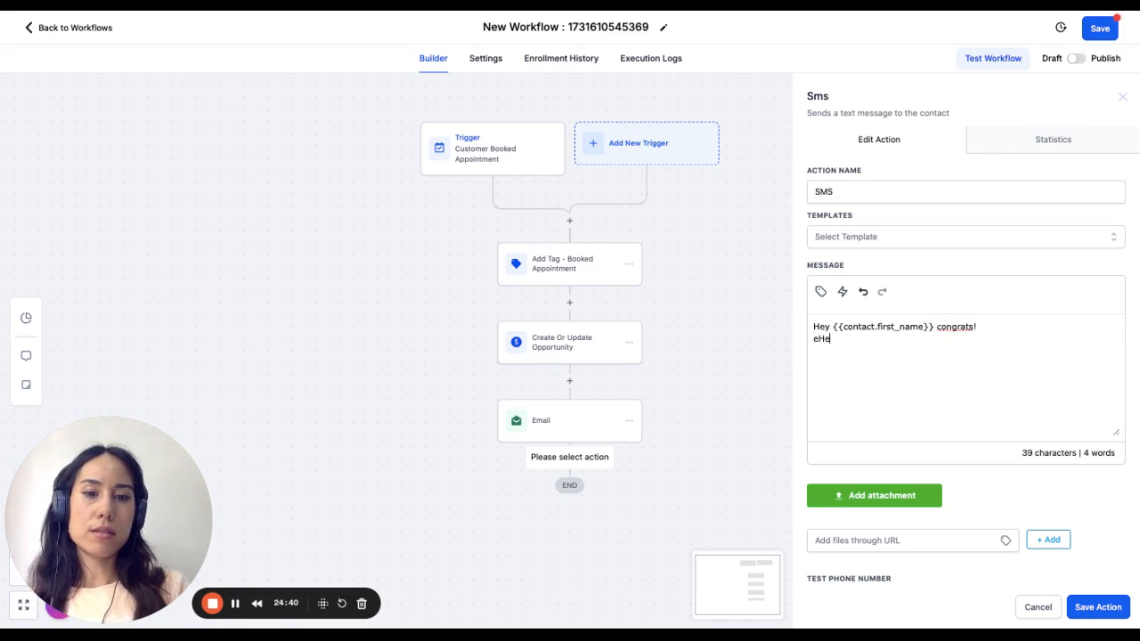
key(BackSpace)
key(BackSpace)
key(BackSpace)
key(BackSpace)
text(Here's)
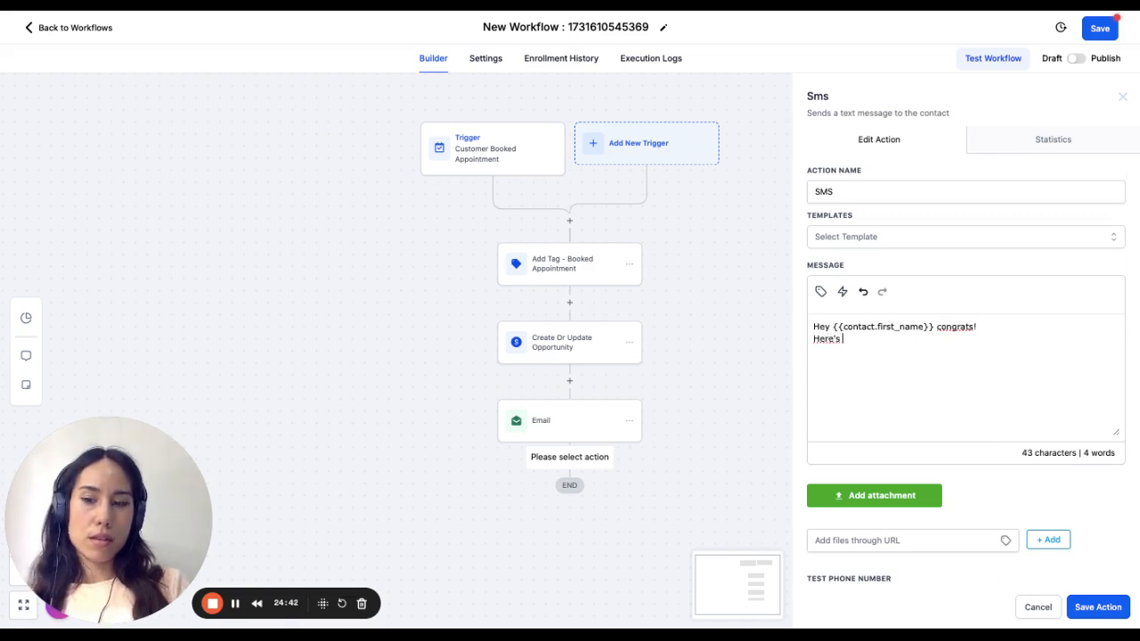
text( your appt d)
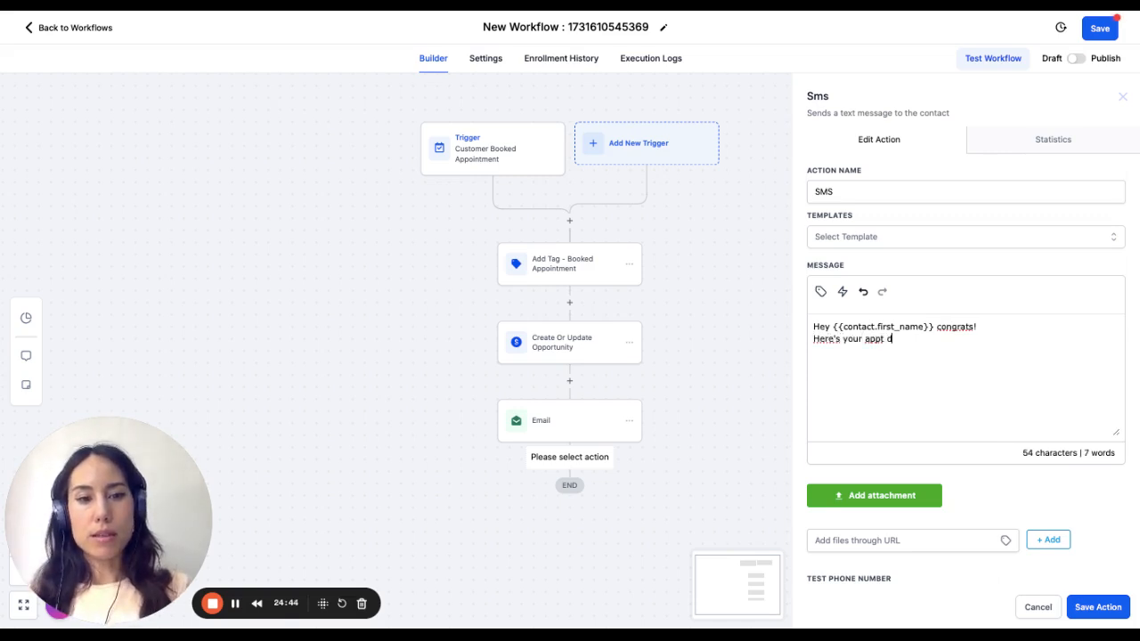
text(etails:)
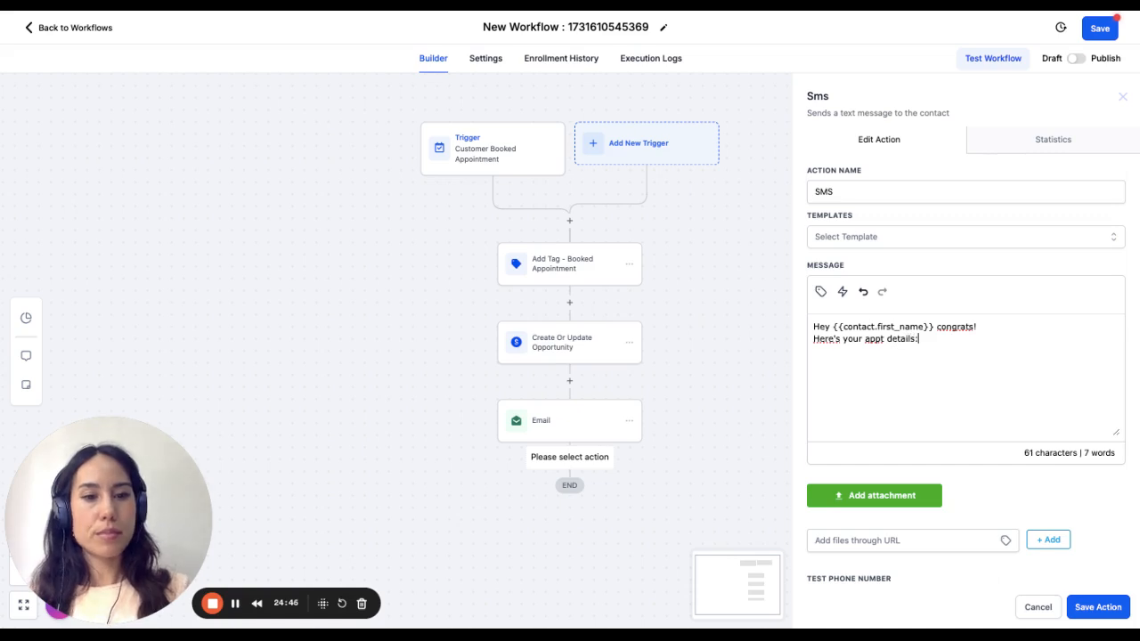
click(820, 293)
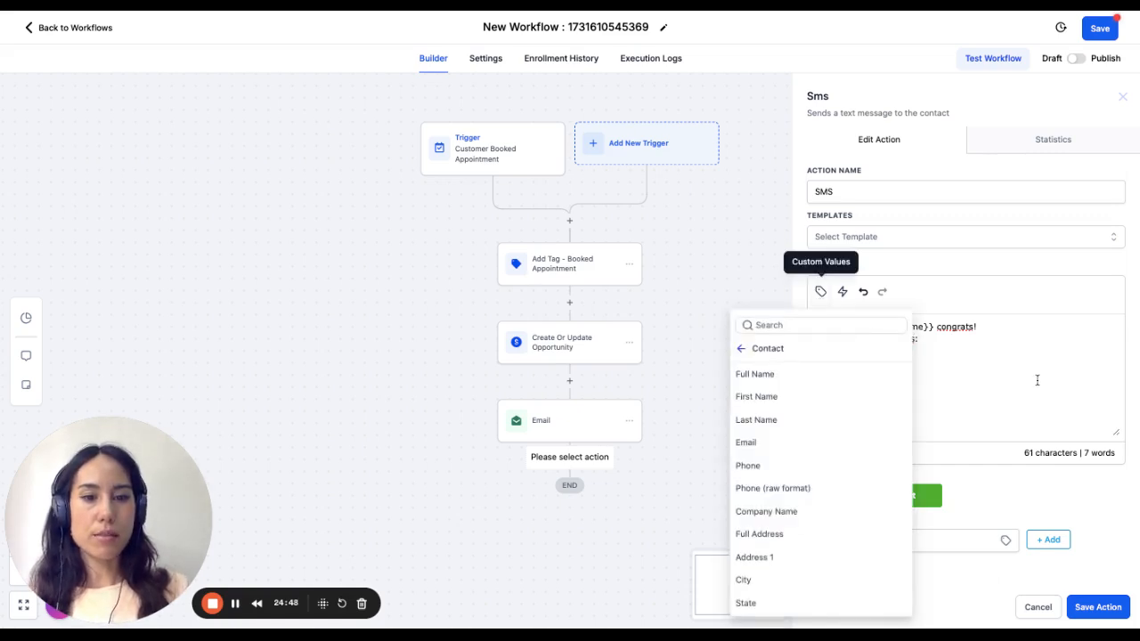
click(1047, 427)
click(1099, 608)
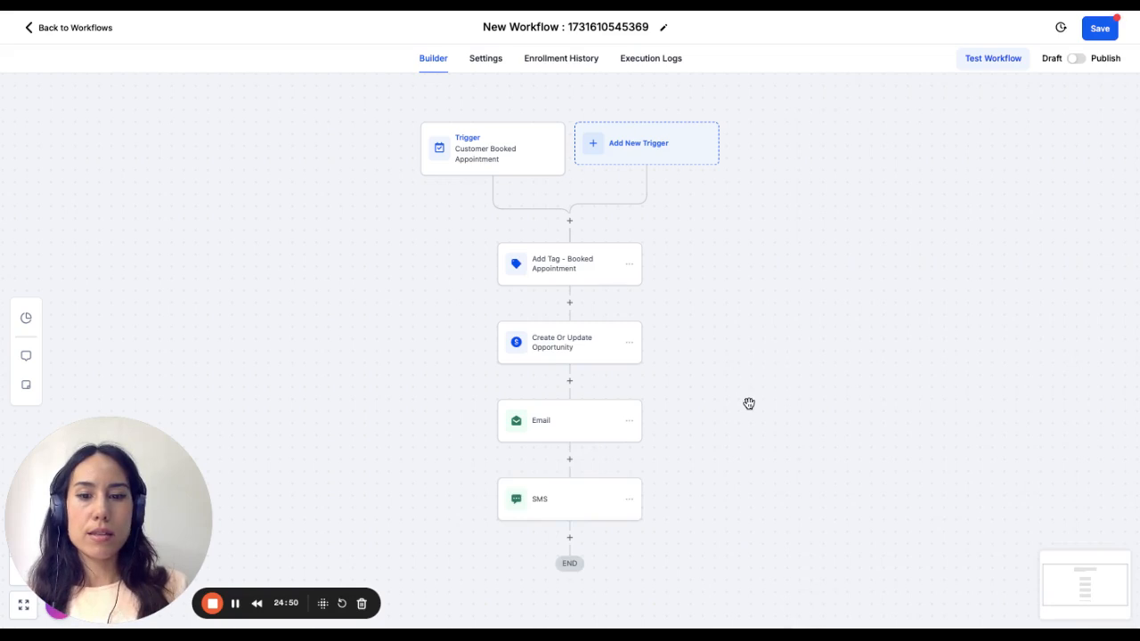
- Search the actions for "wait" and insert a Wait action between Create Or Update Opportunity and Email
scroll(714, 470, down, 2)
scroll(611, 407, down, 1)
scroll(560, 293, up, 2)
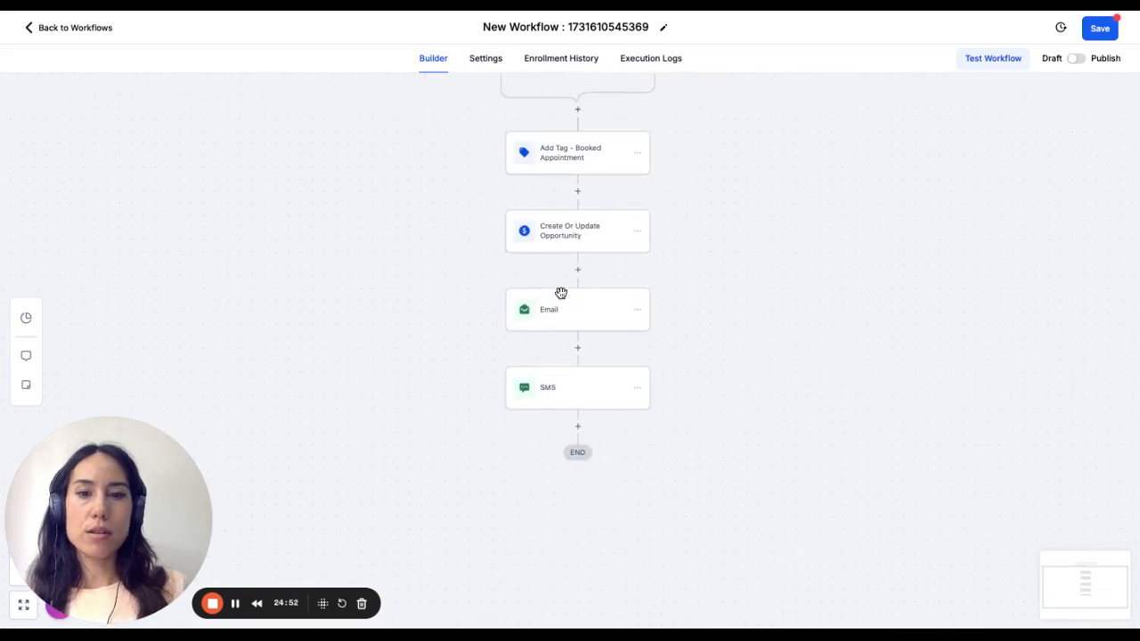
click(578, 293)
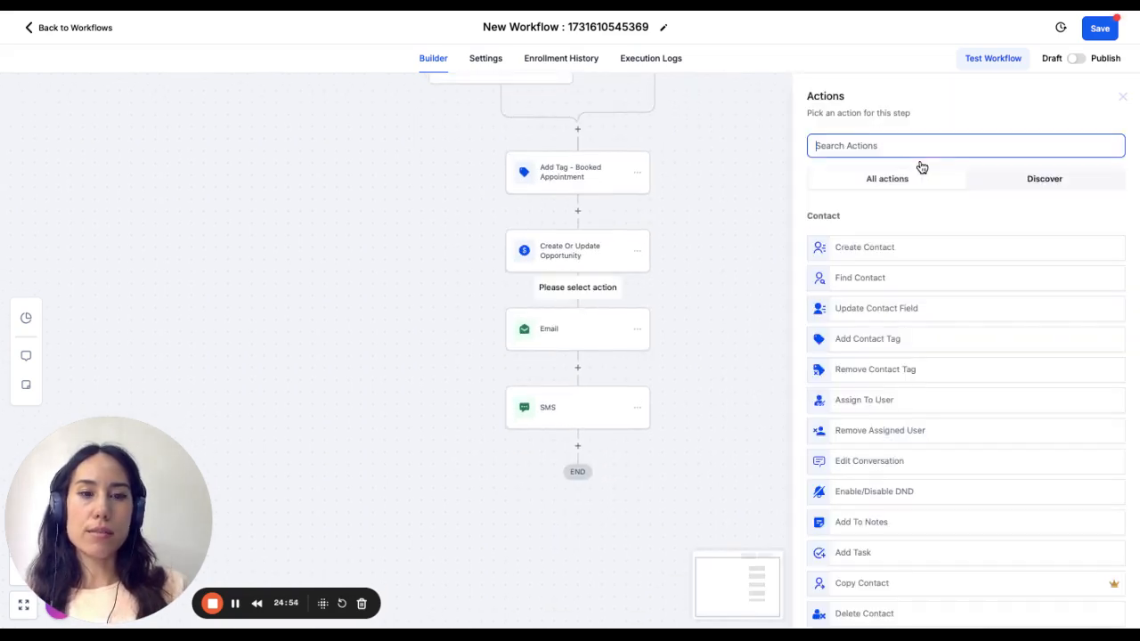
text(wait)
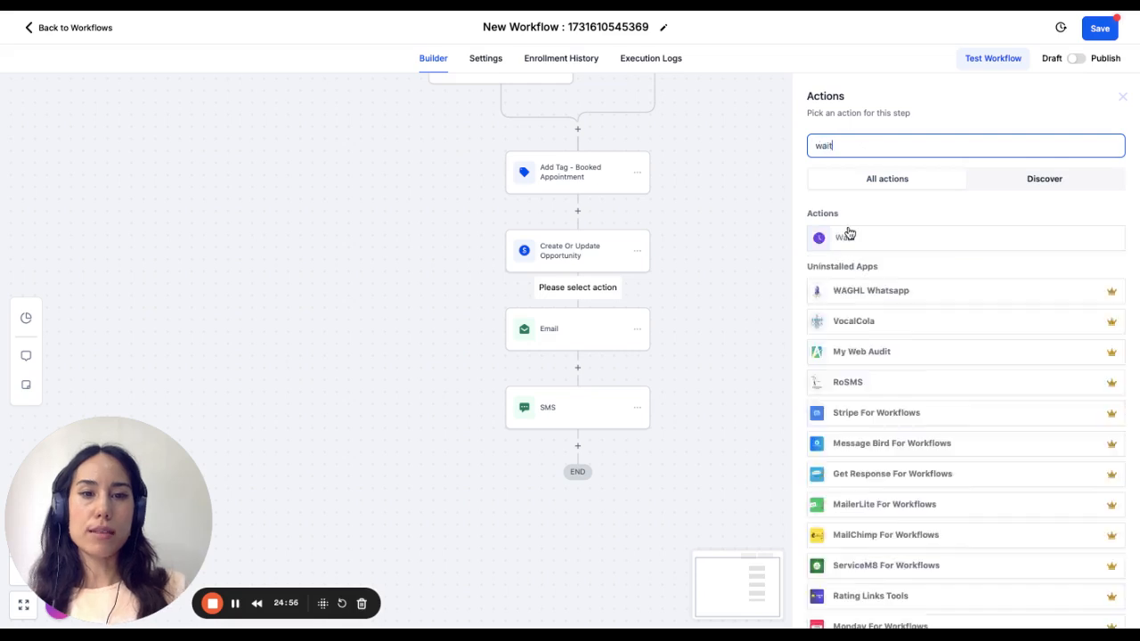
click(847, 246)
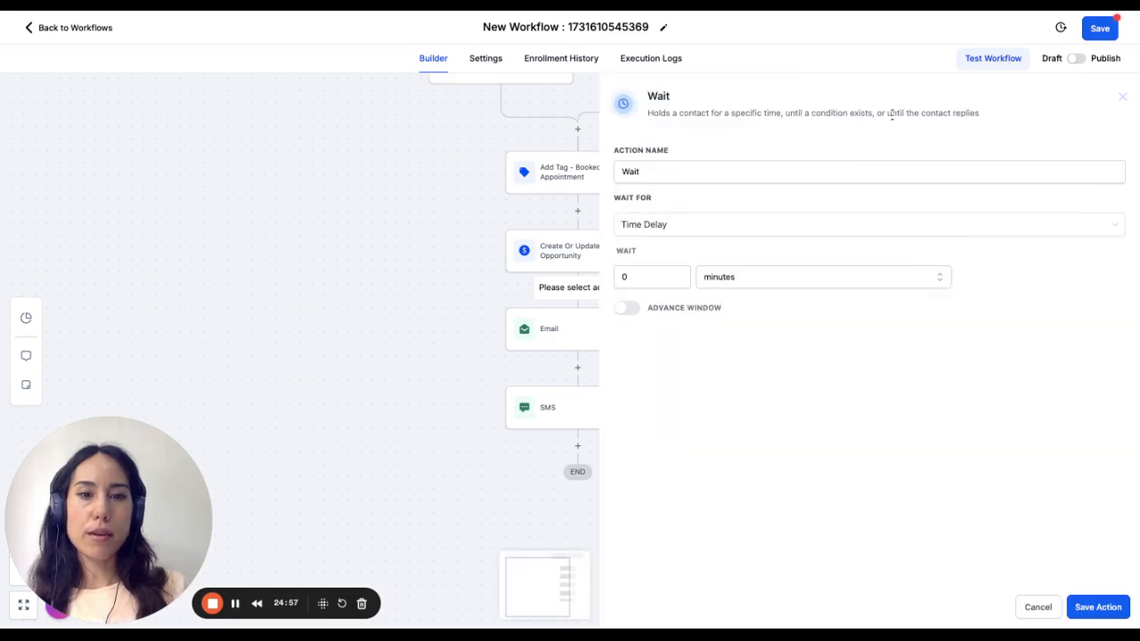
- Name the wait action "Wait 2 min" and set its time delay to 2 minutes
click(677, 172)
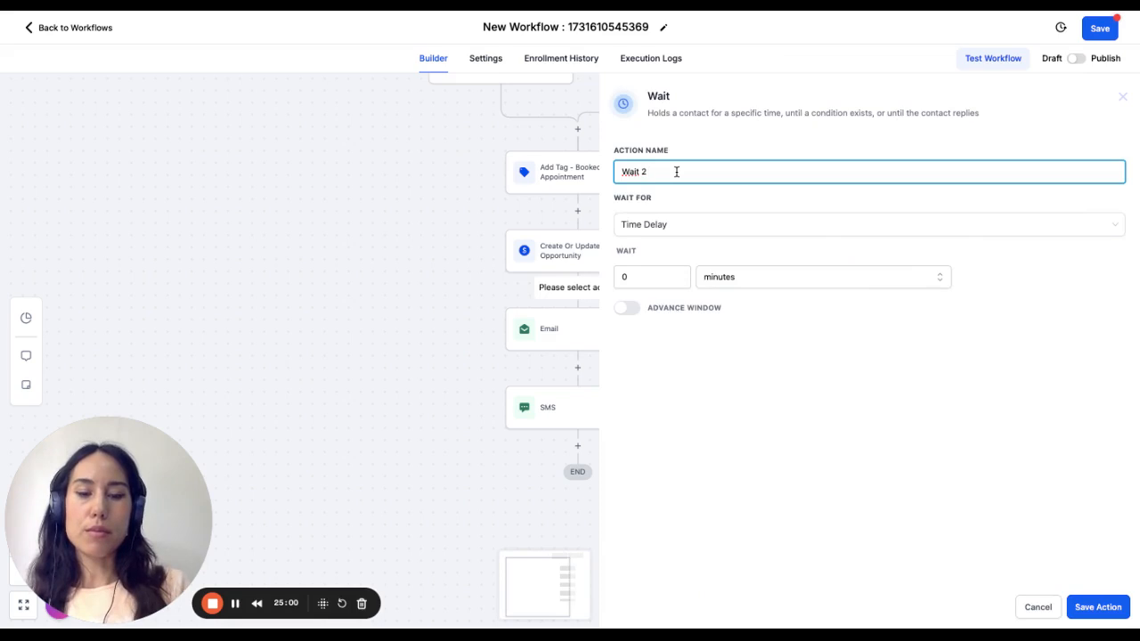
click(635, 278)
key(BackSpace)
text(2)
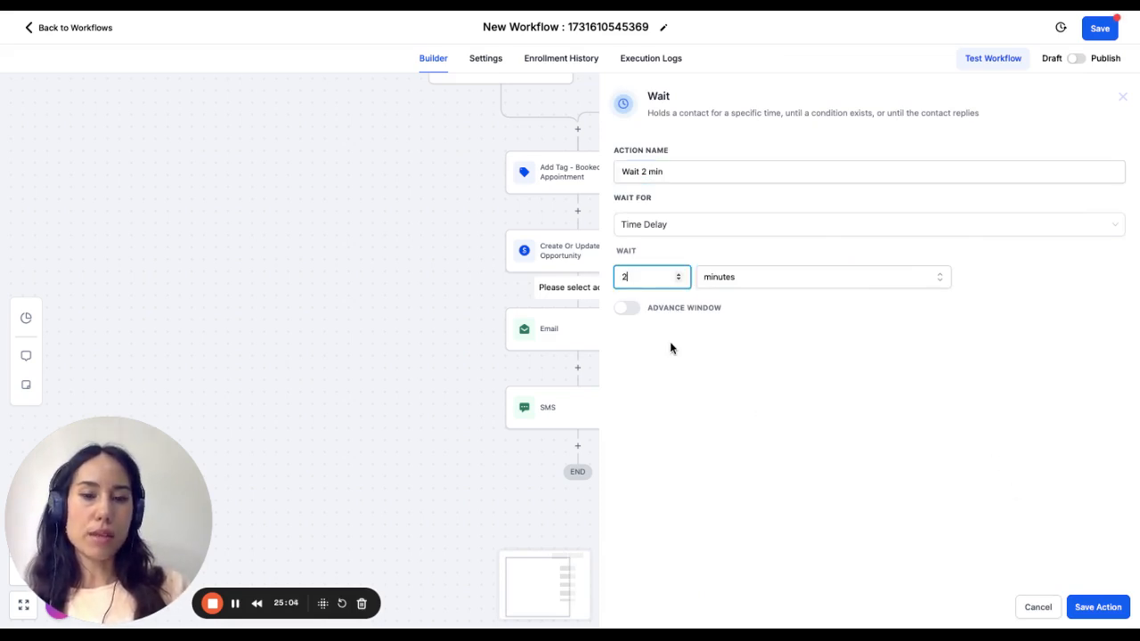
- Enable the wait's advance window with Sunday and Saturday added to the resume days, then save the action and the workflow
click(627, 307)
click(622, 360)
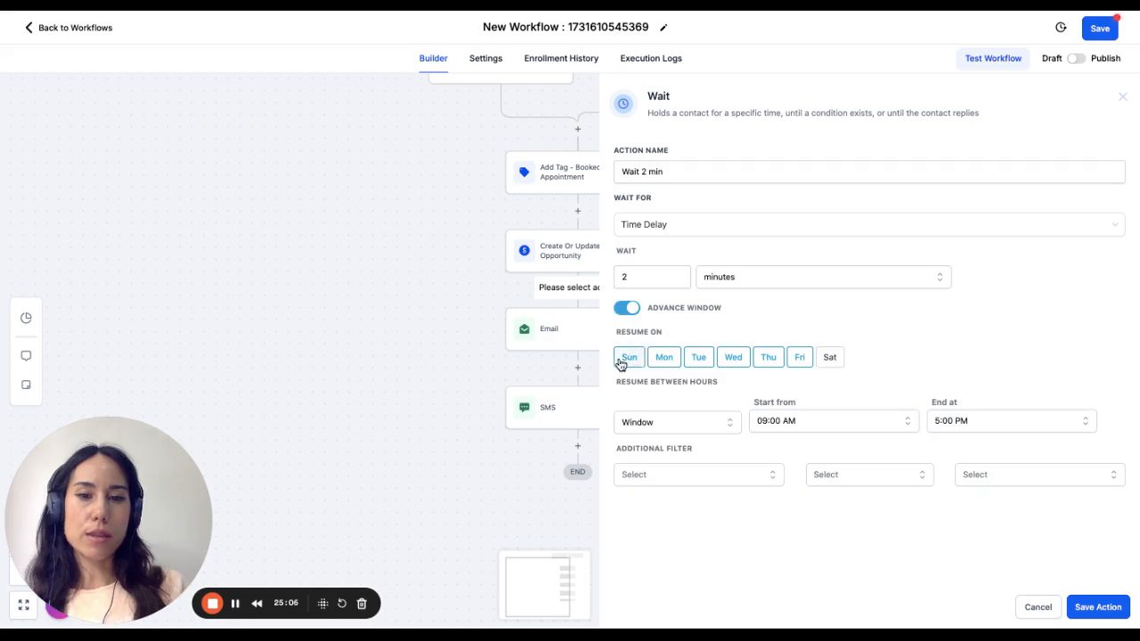
click(827, 359)
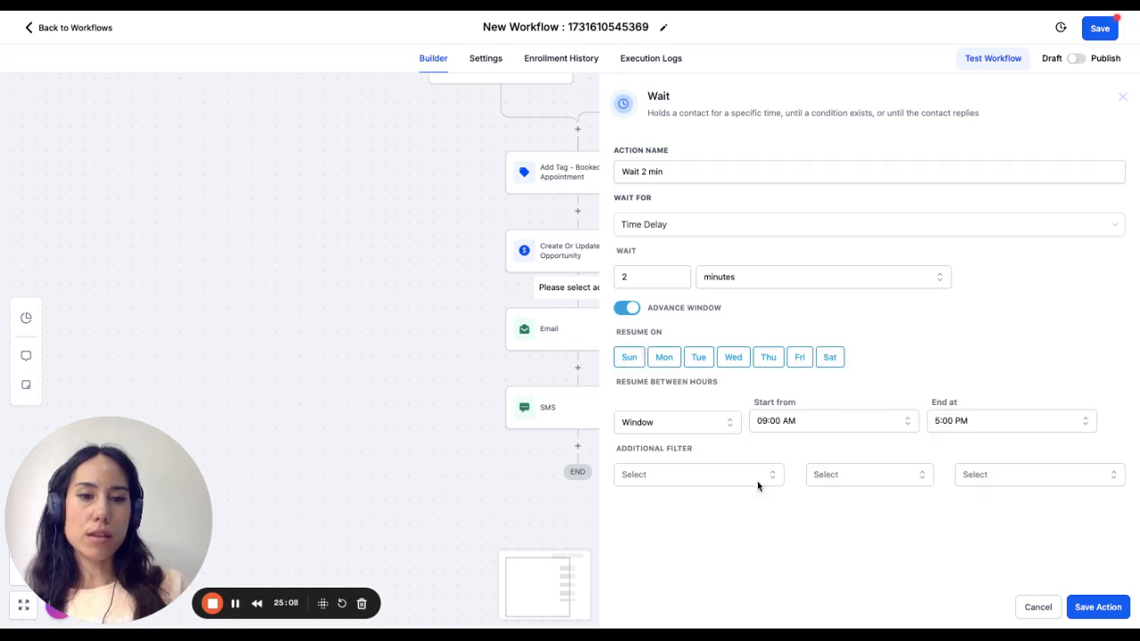
click(1100, 607)
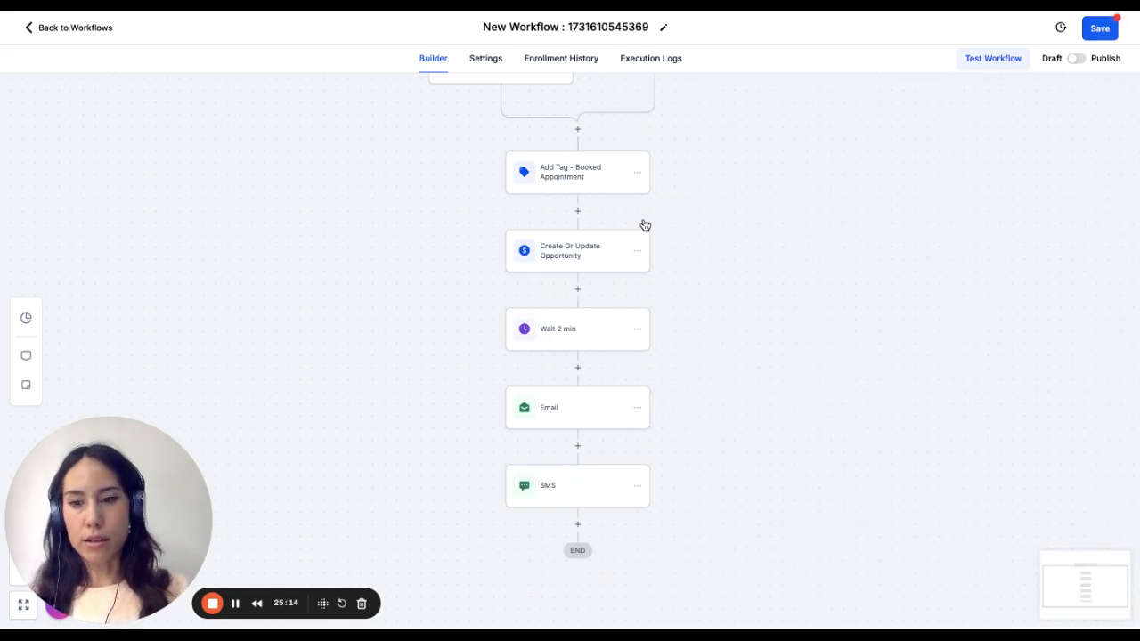
click(1109, 31)
scroll(653, 354, down, 1)
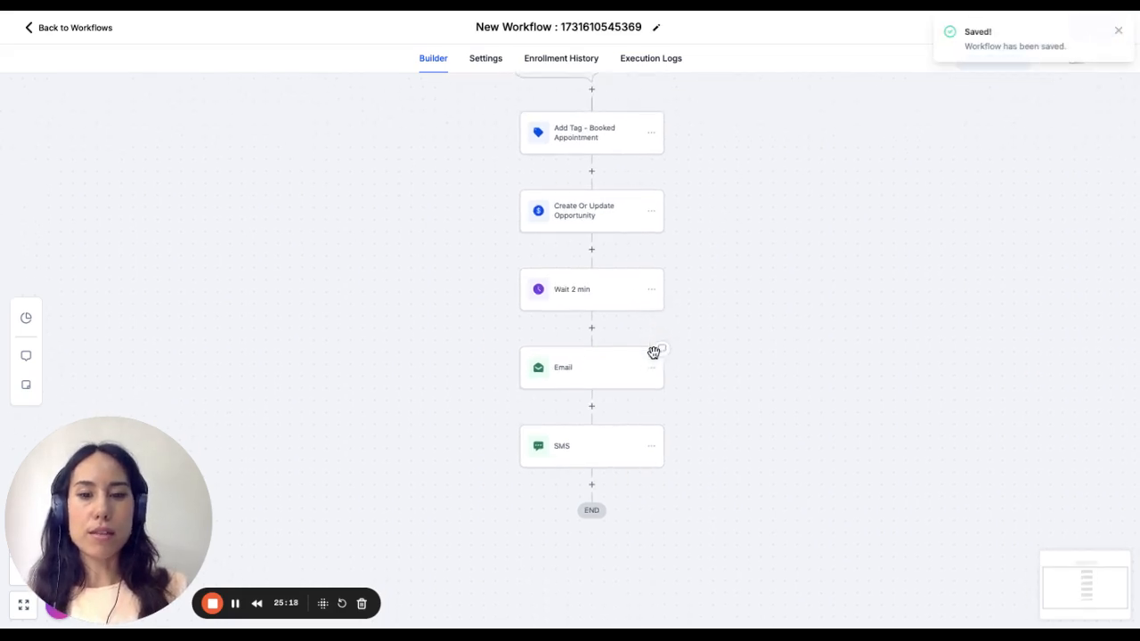
scroll(654, 351, down, 1)
click(604, 455)
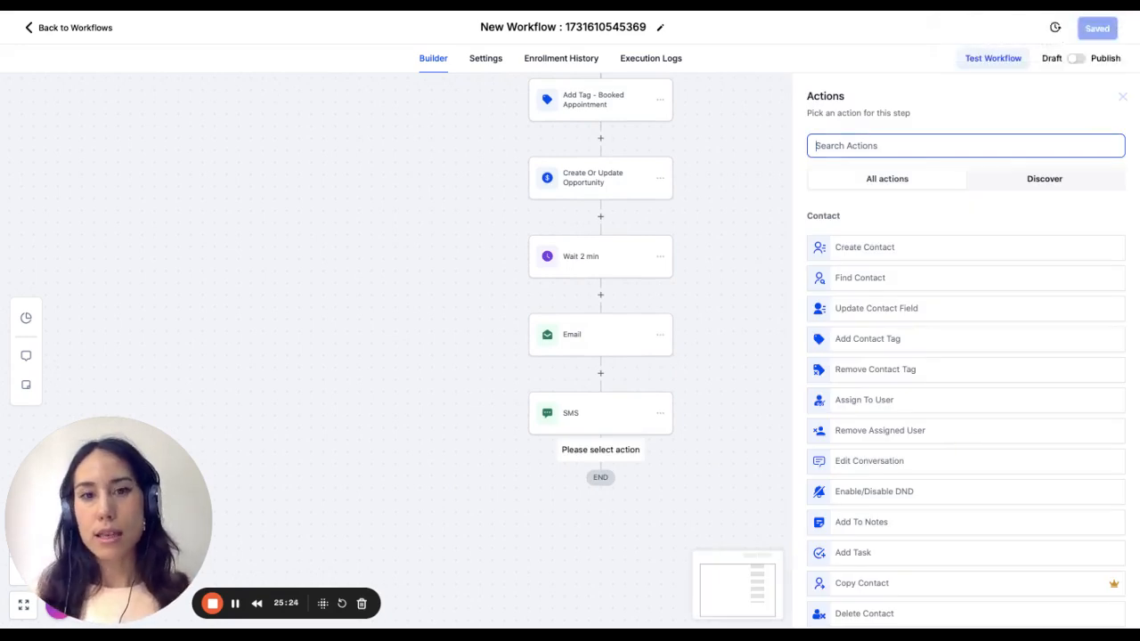
- Rename the workflow as "Booked Appt + Reminders"
click(508, 27)
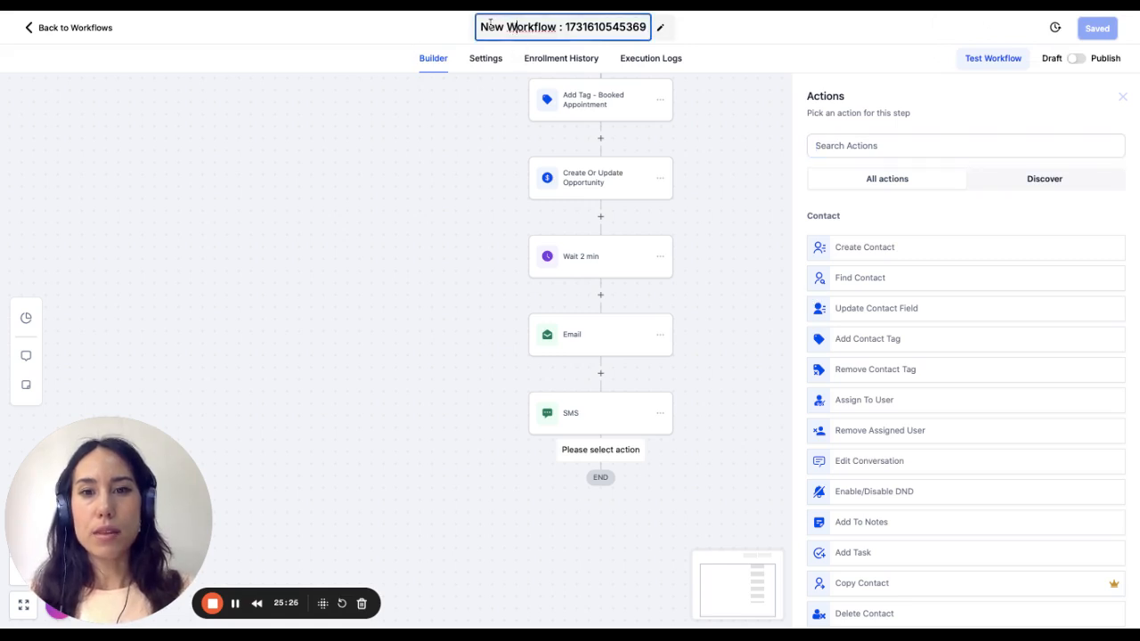
drag(481, 25, 642, 29)
key(BackSpace)
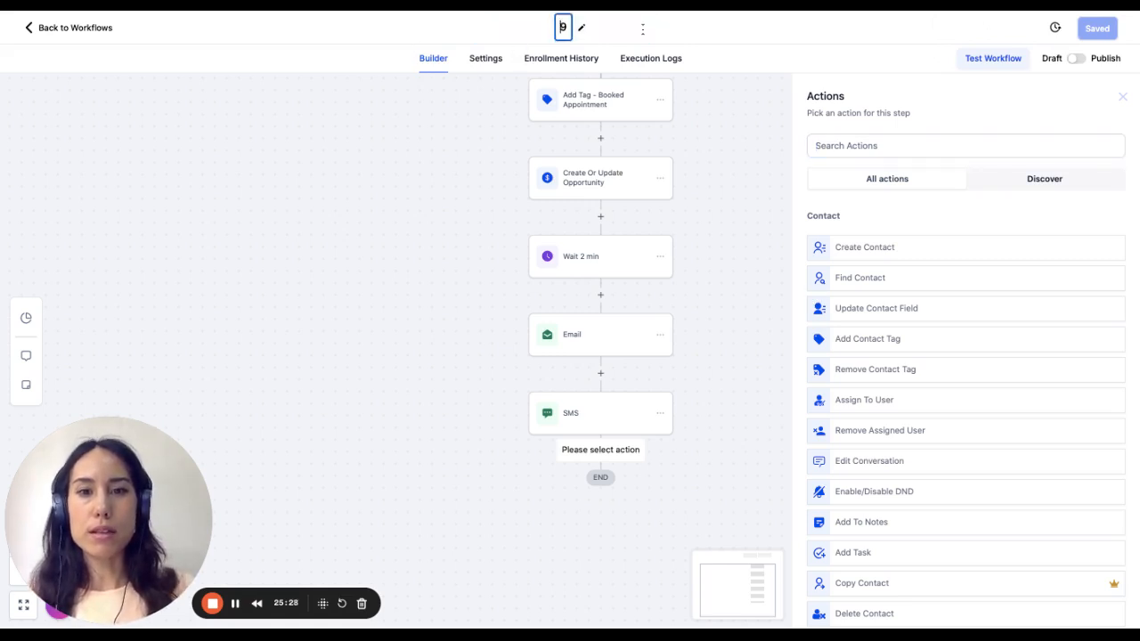
text(Booked APP)
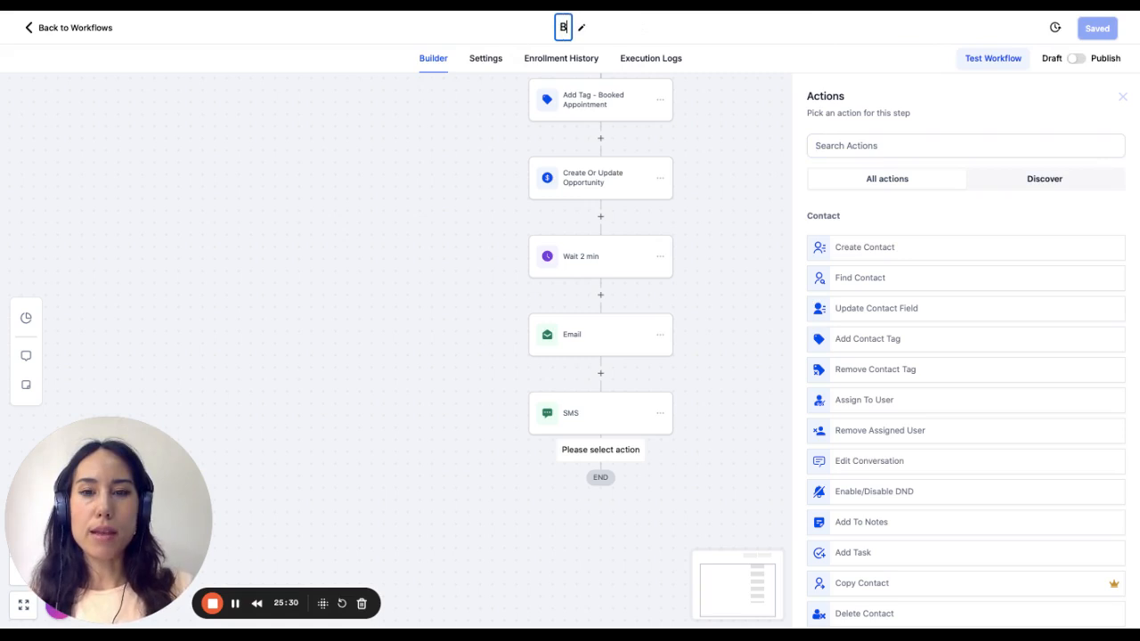
key(BackSpace)
key(BackSpace)
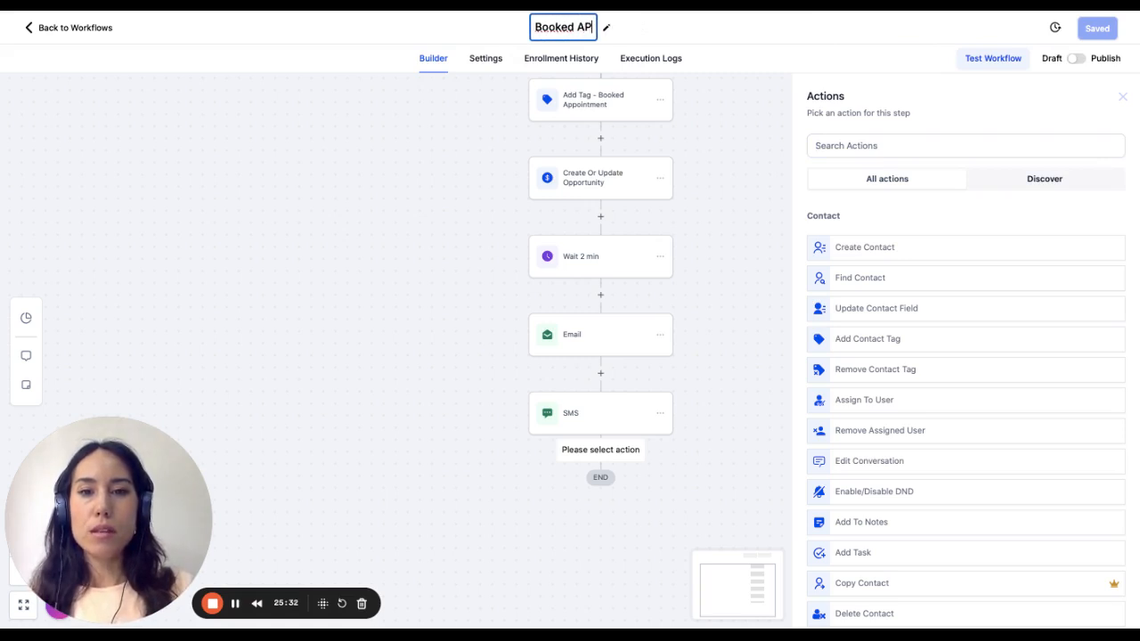
text(ppt + Rem)
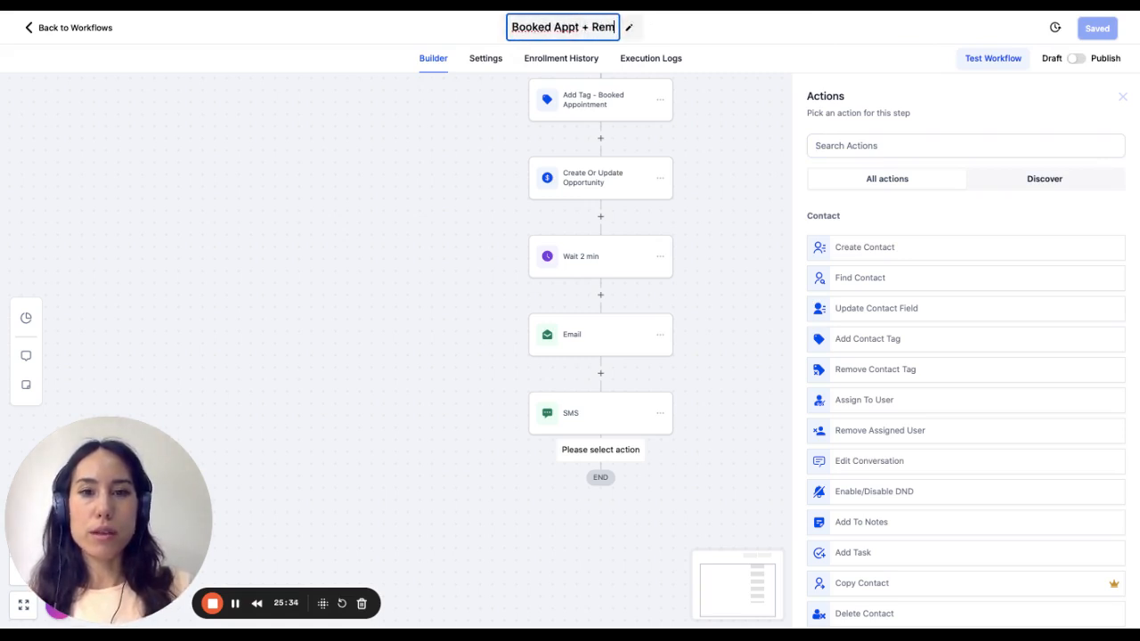
text(inders)
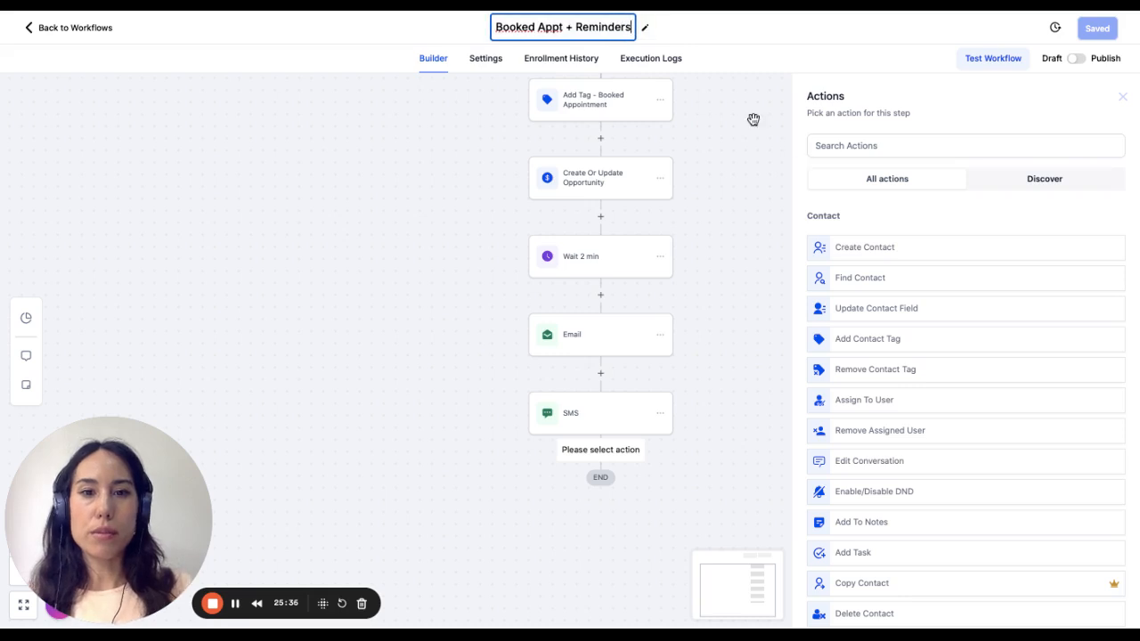
click(735, 254)
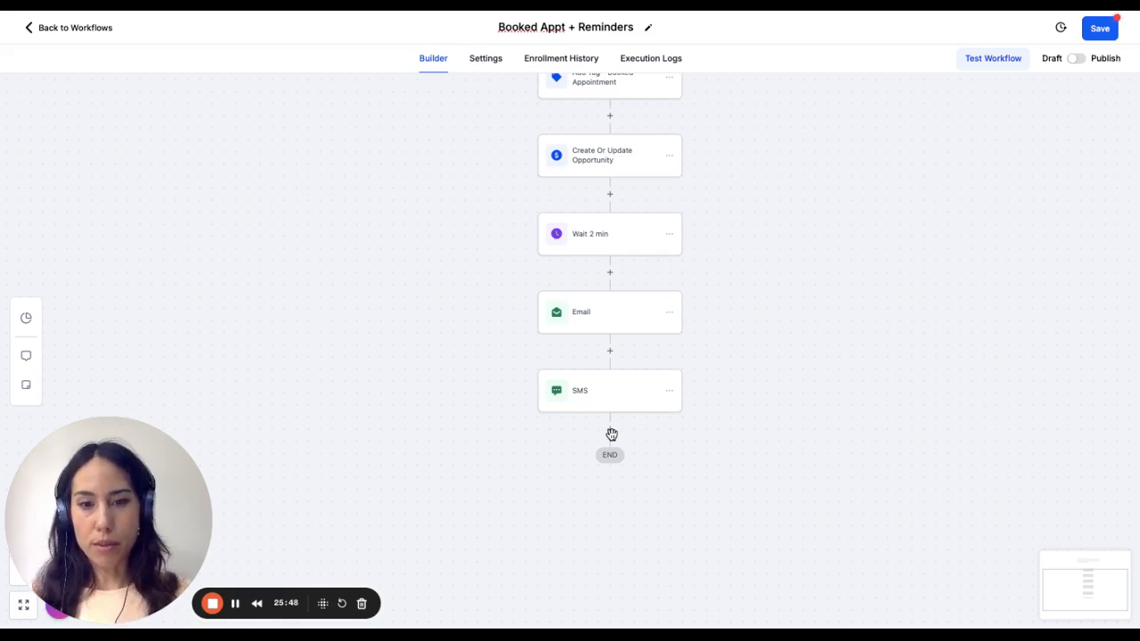
- Search the actions for "wait" and add a Wait action below the SMS action
click(610, 433)
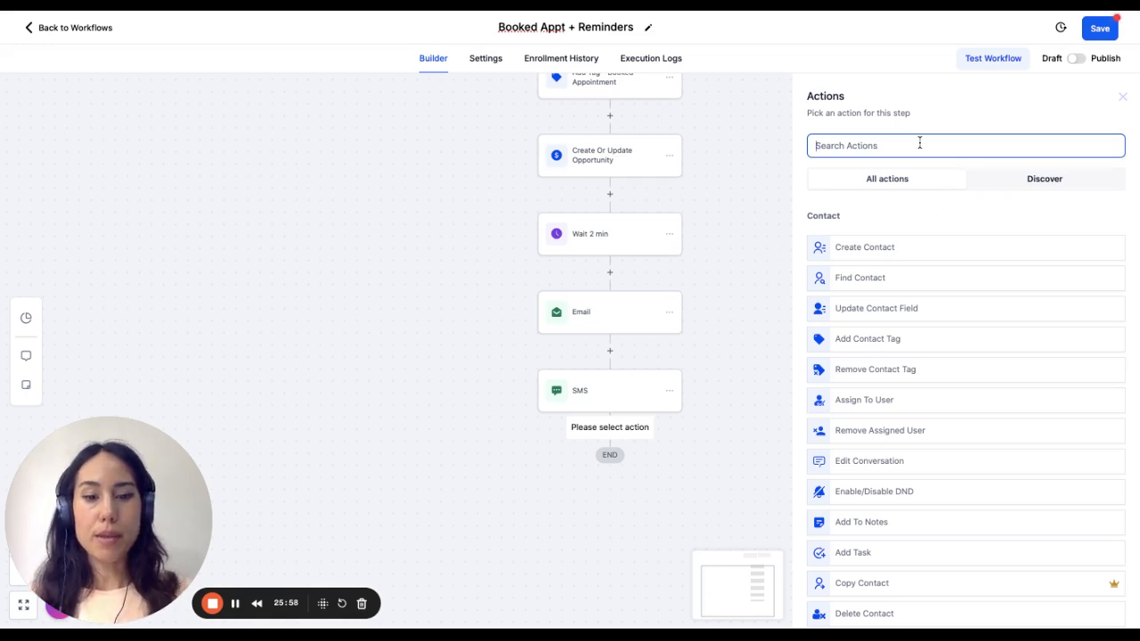
text(wait)
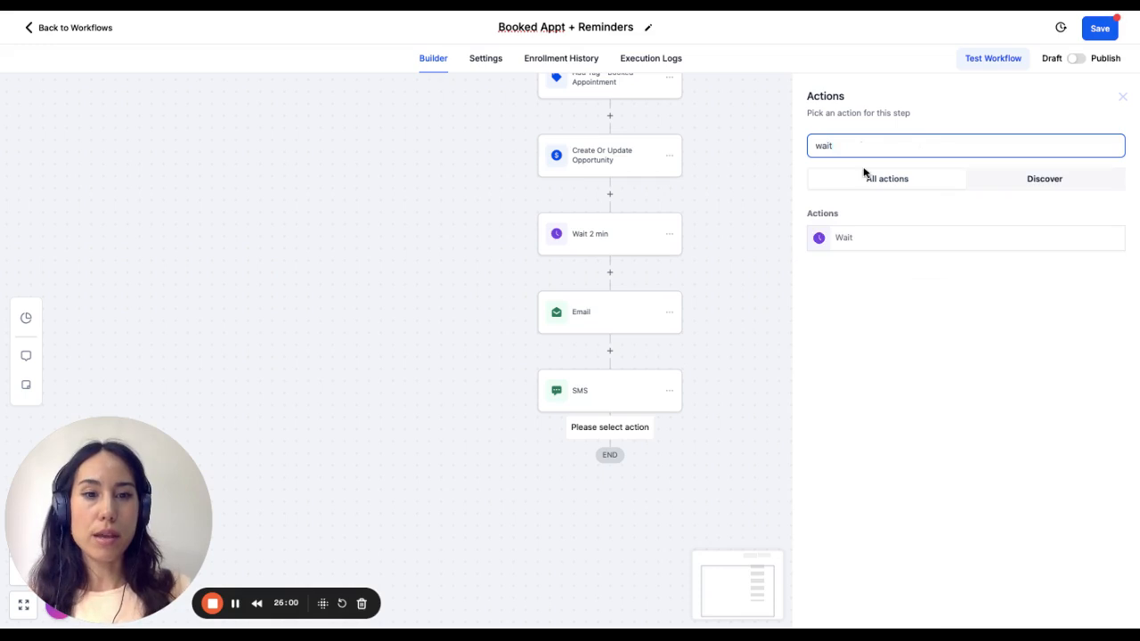
drag(853, 149, 809, 149)
key(BackSpace)
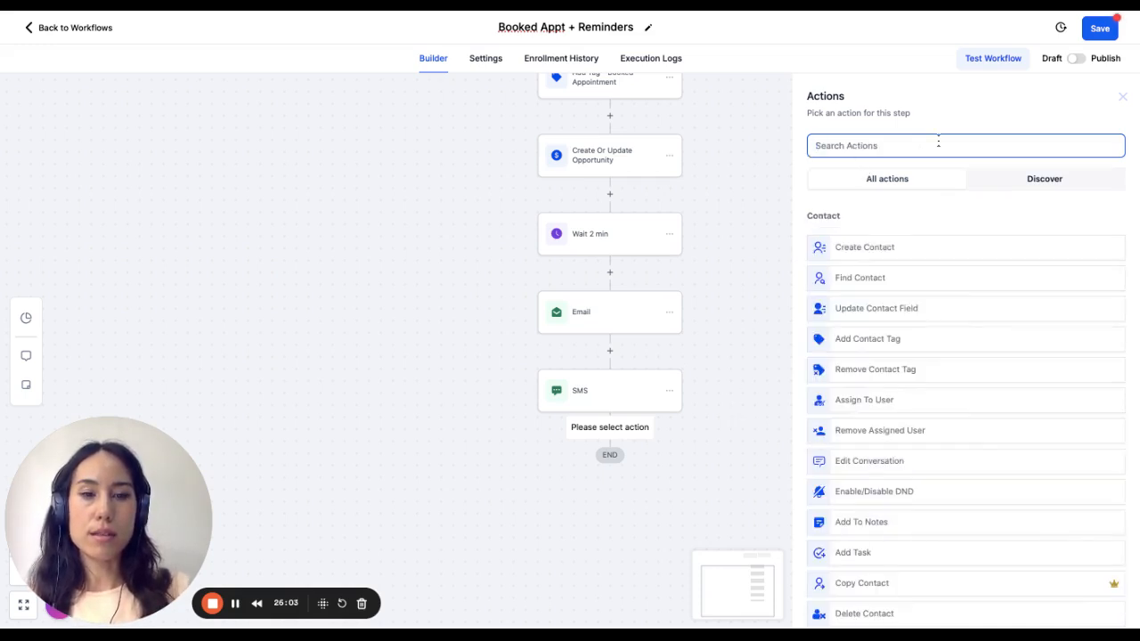
text(wait)
click(888, 242)
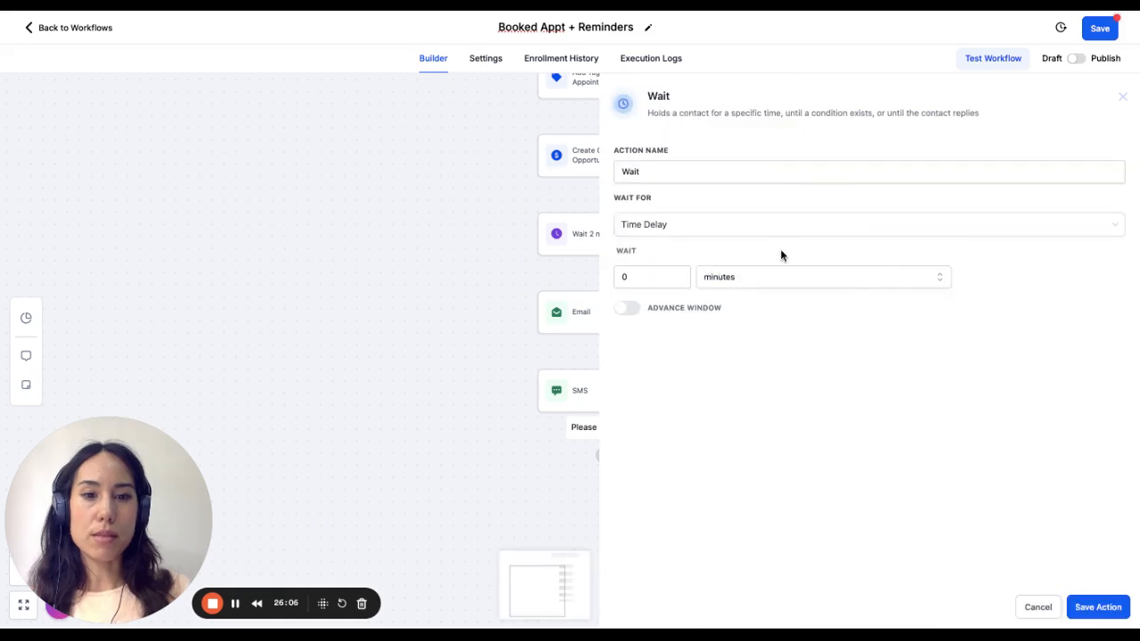
- Make the new wait depend on Event / Appointment time and set it to 1 day before
click(651, 275)
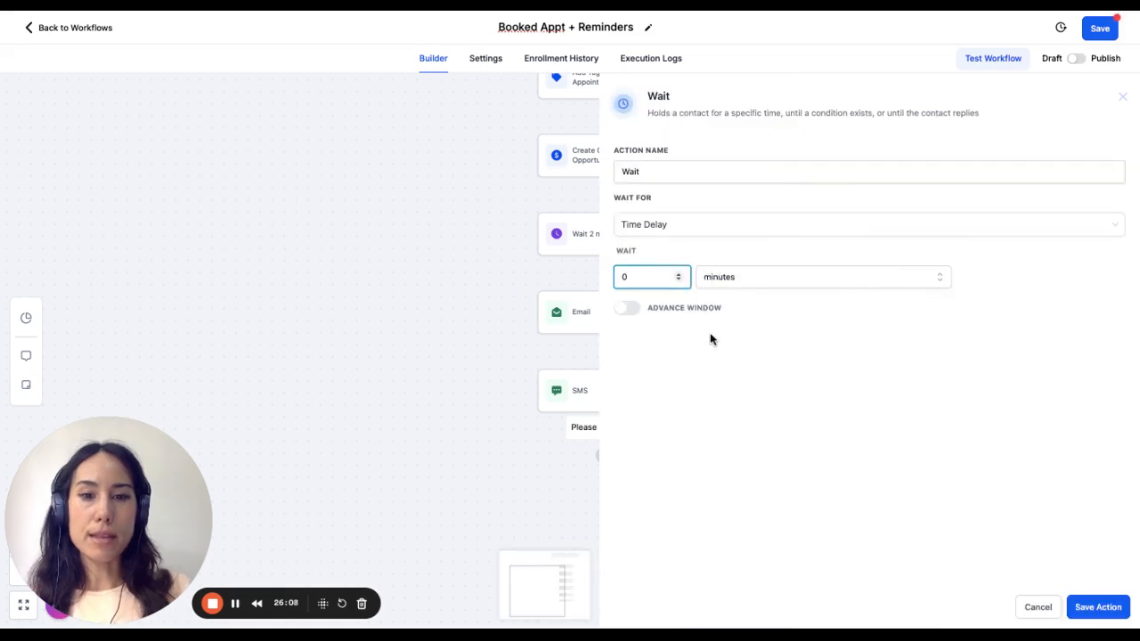
click(686, 237)
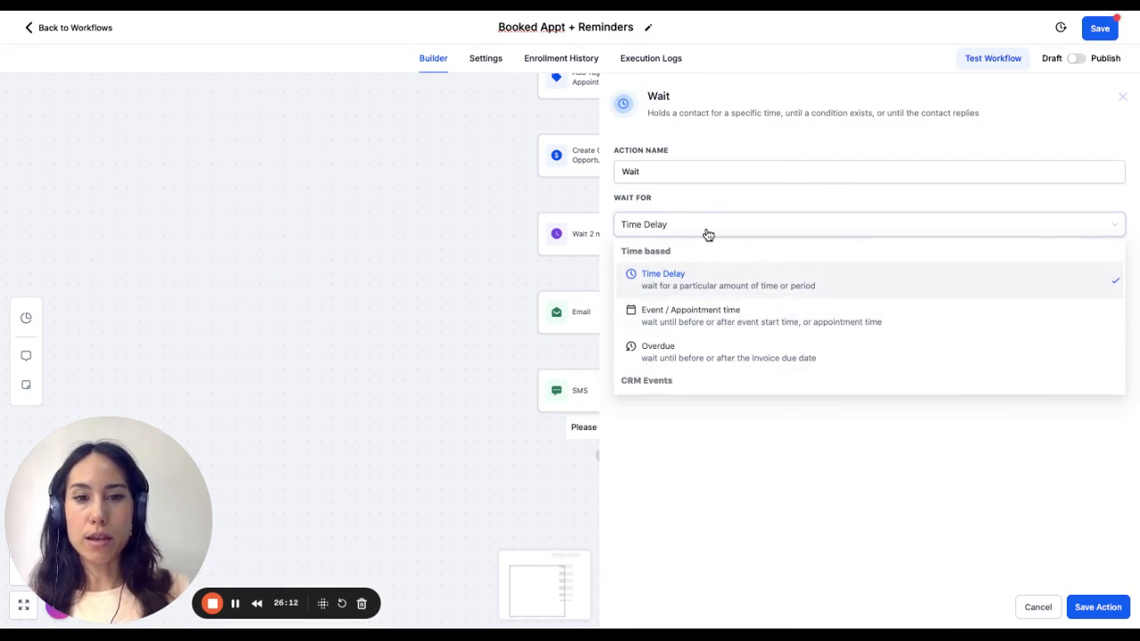
click(700, 316)
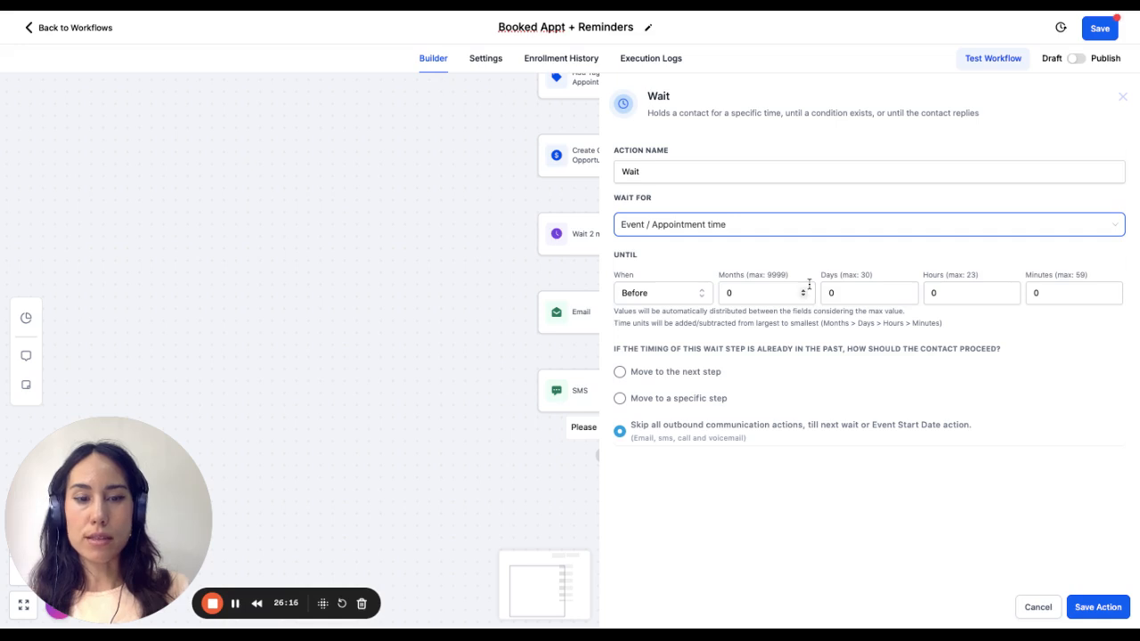
click(863, 292)
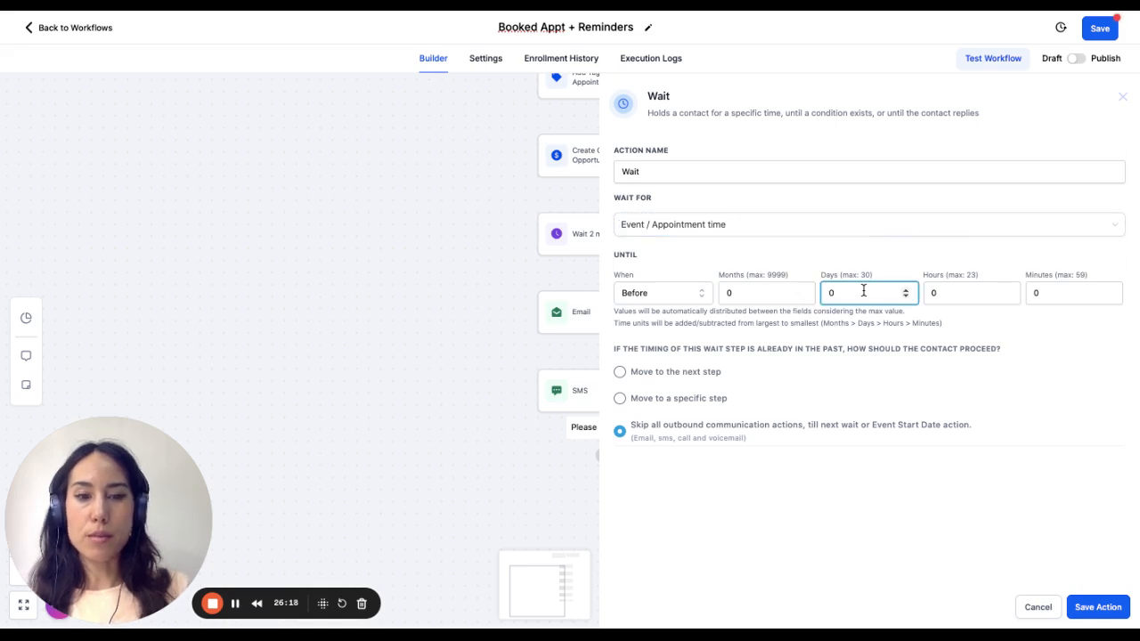
text(1)
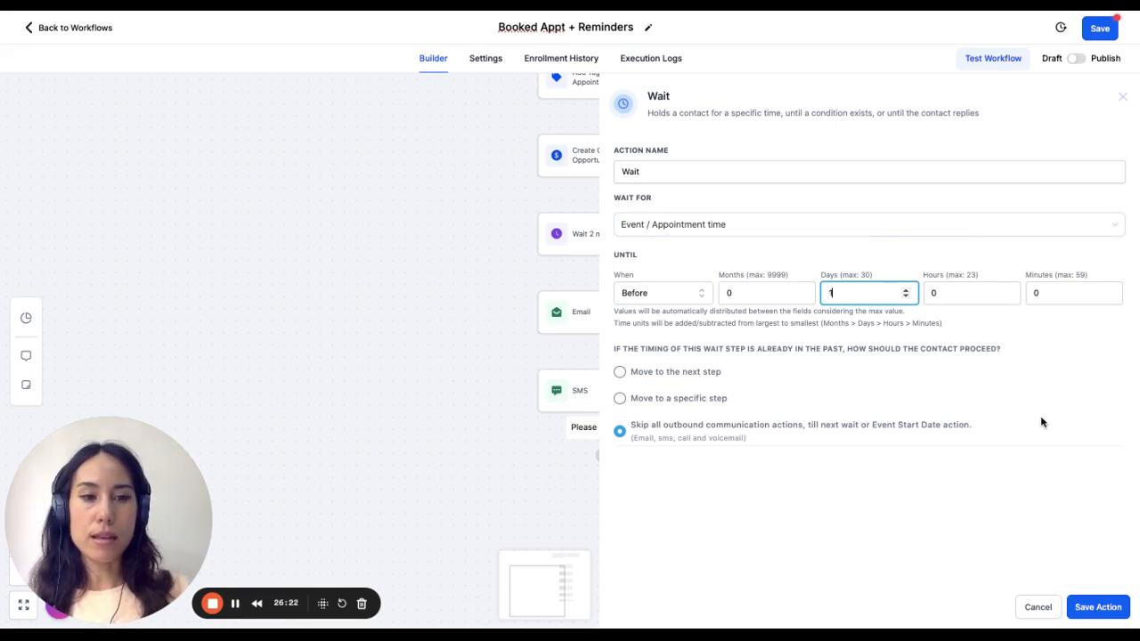
- Save the new wait, then change its timing to 12 hours before the appointment with the days cleared and save it again
click(1099, 607)
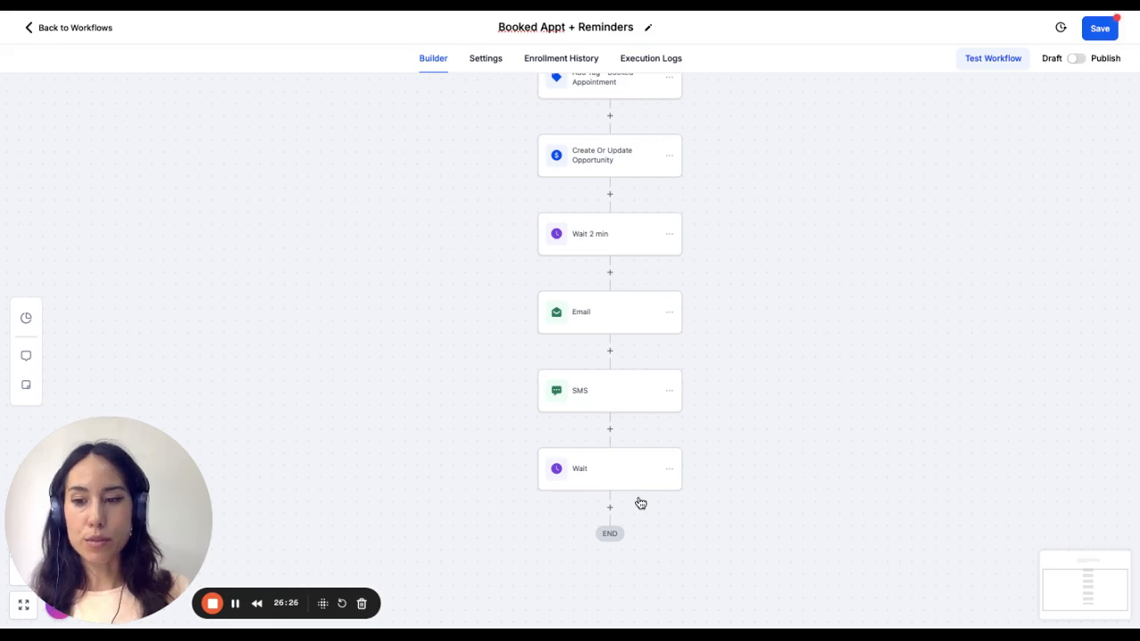
click(616, 468)
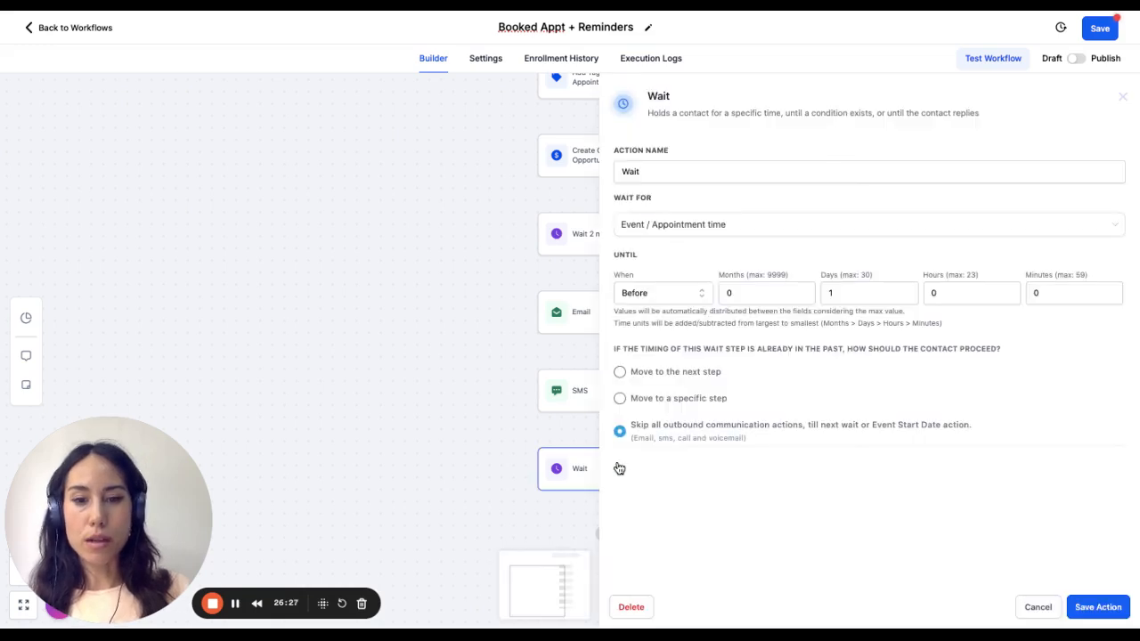
click(841, 294)
key(BackSpace)
click(955, 293)
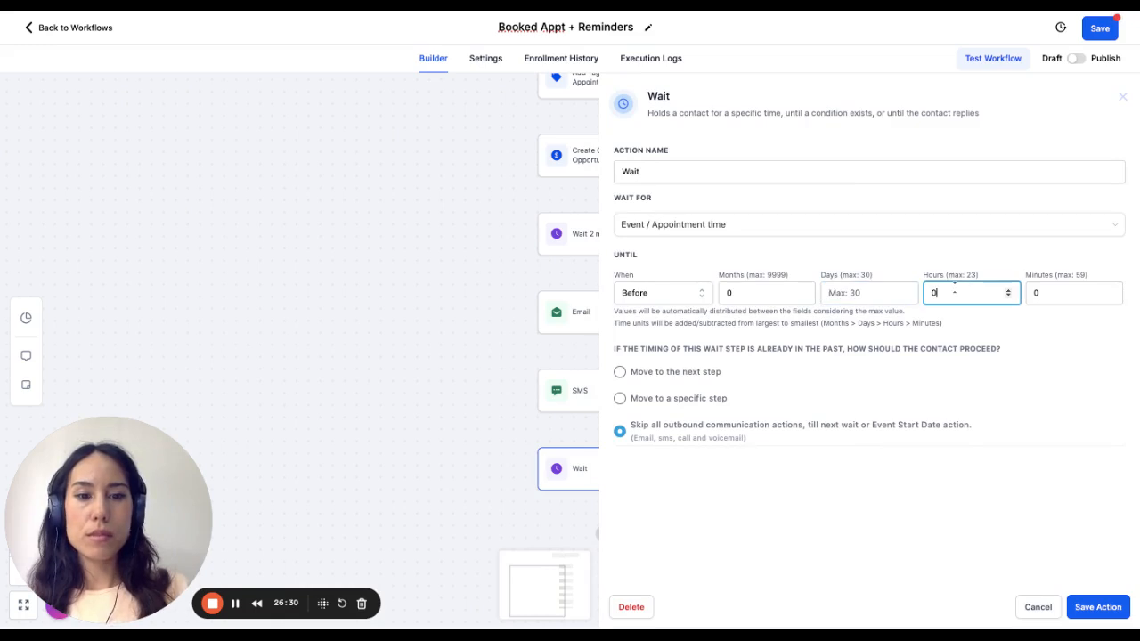
key(BackSpace)
text(12)
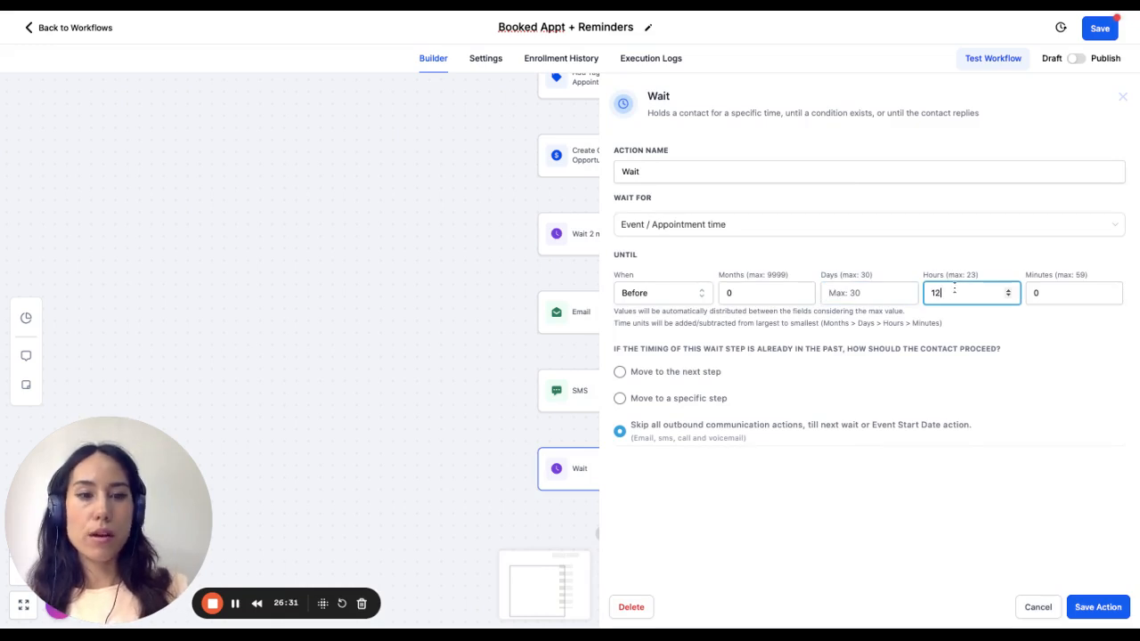
click(1117, 611)
- Rename the appointment wait as "Wait - 12 hrs", then save the action and the workflow
scroll(772, 410, down, 1)
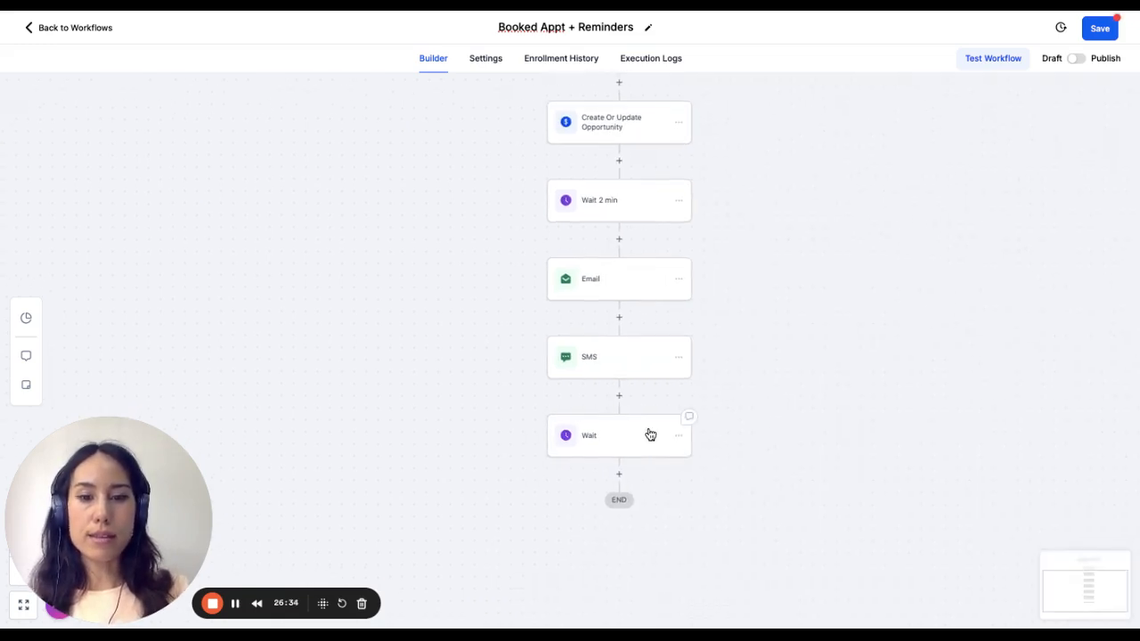
scroll(625, 436, down, 1)
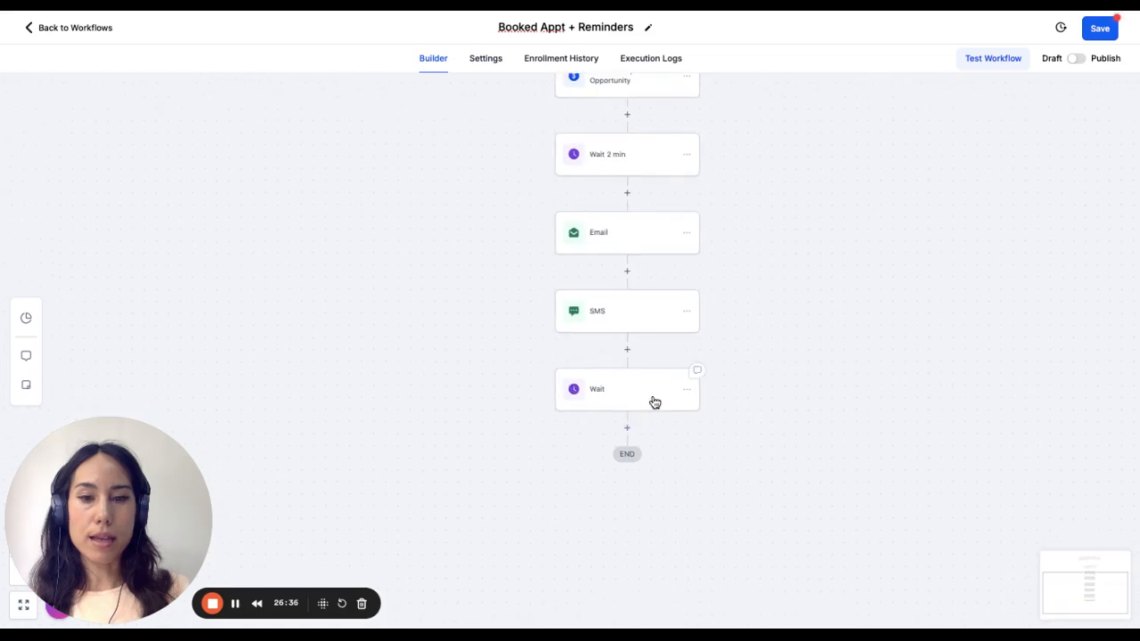
click(655, 403)
click(696, 170)
text(- 12)
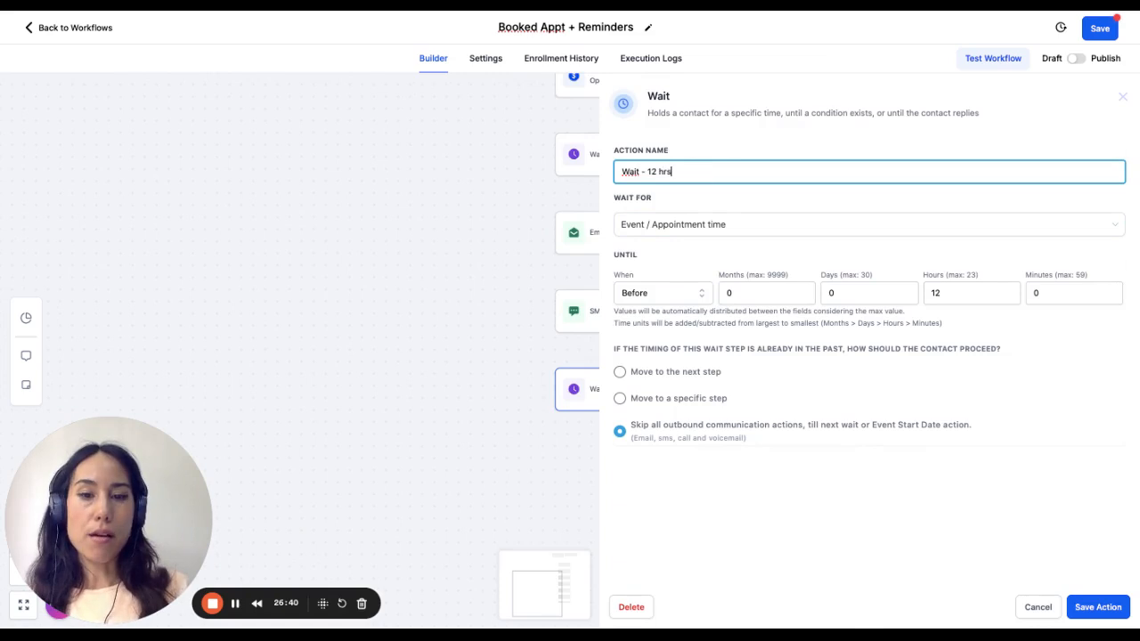
text( hrs)
click(1098, 607)
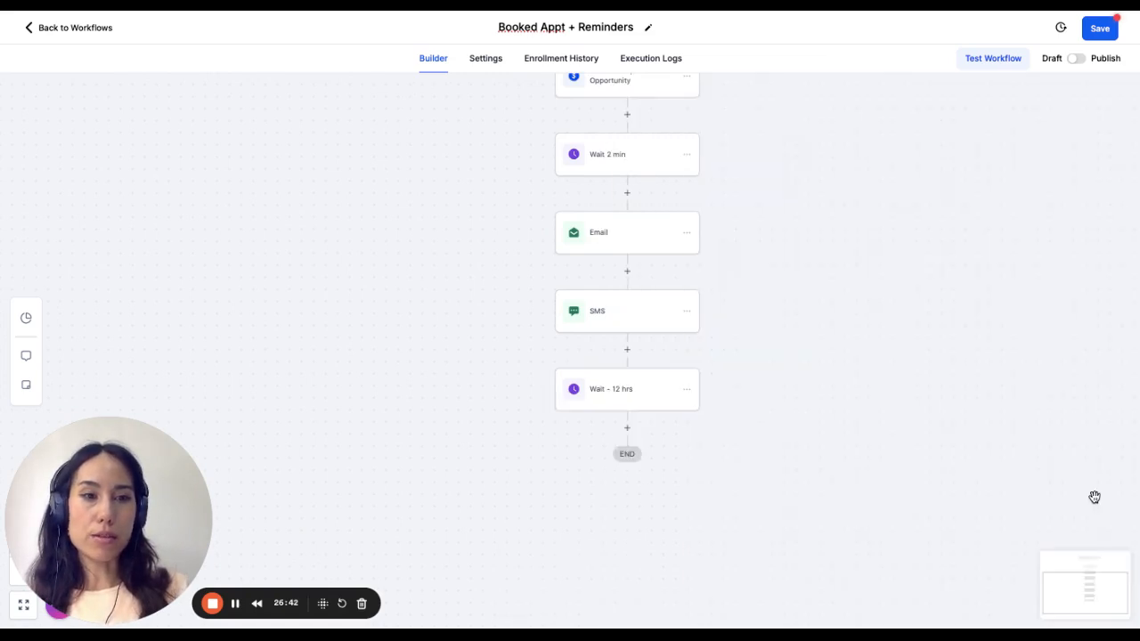
click(1103, 34)
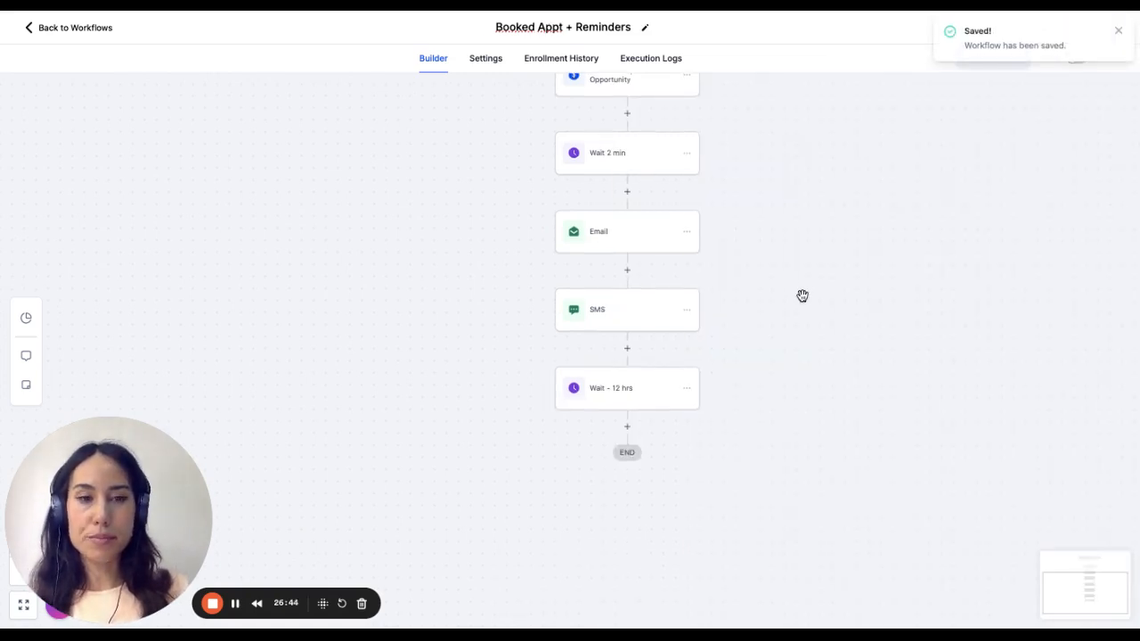
- Search the actions for "send" and add a Send SMS action below the "Wait - 12 hrs" step
scroll(802, 295, down, 2)
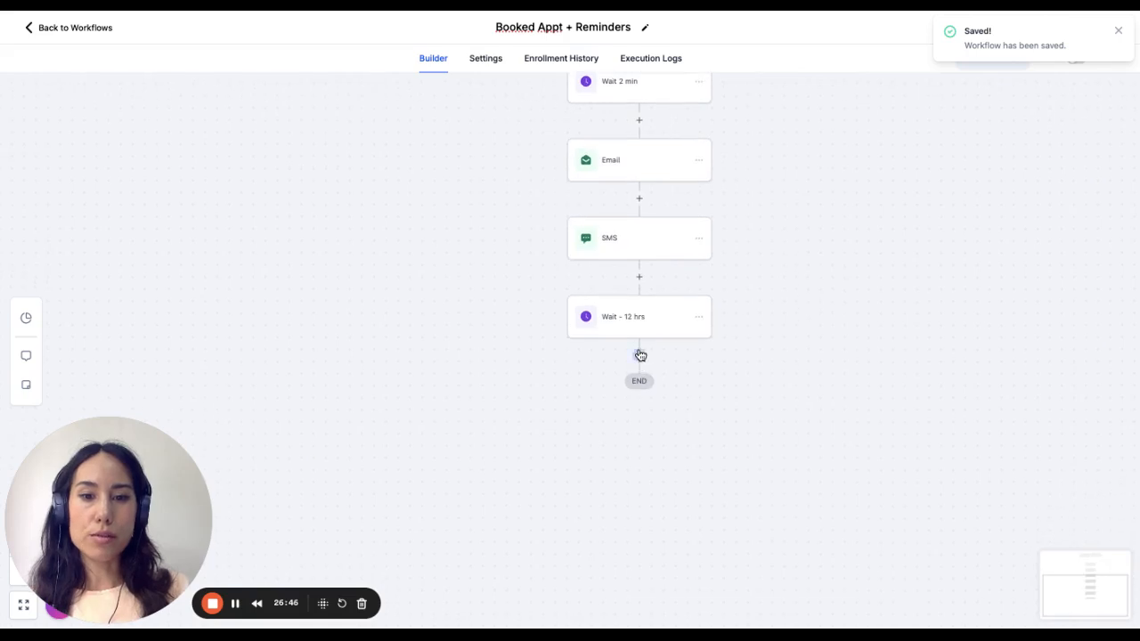
click(640, 355)
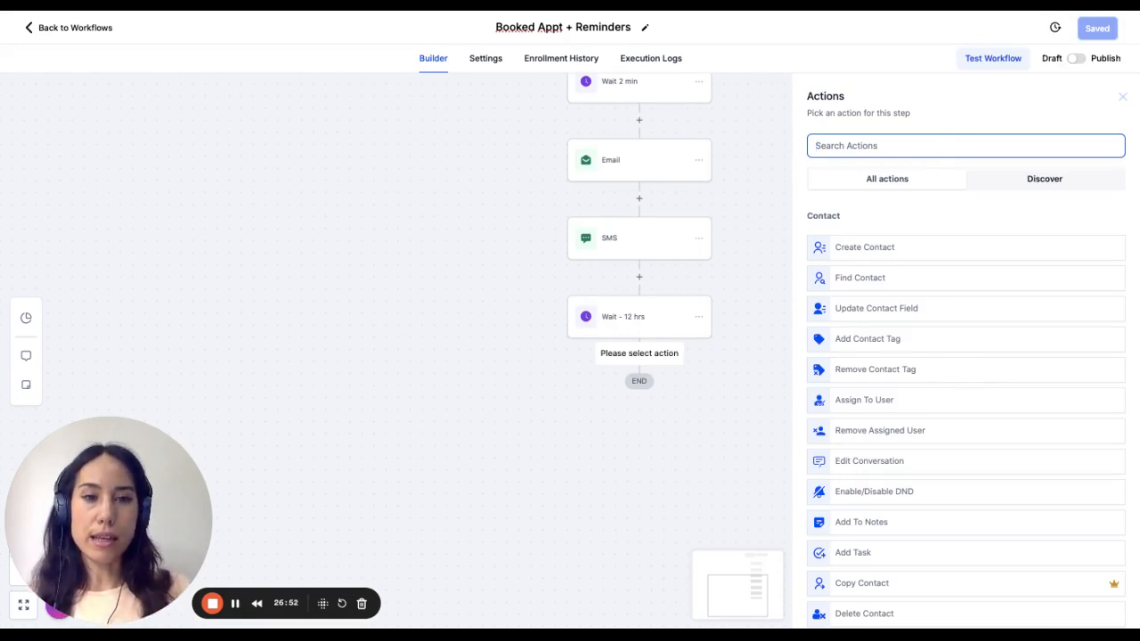
click(895, 138)
text(send)
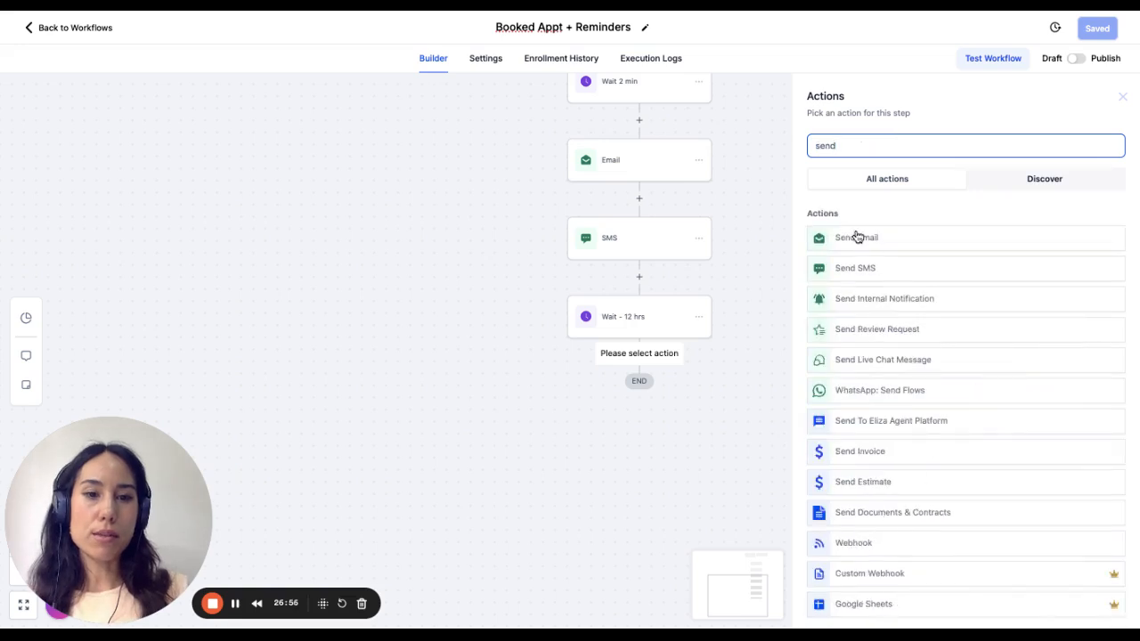
click(857, 268)
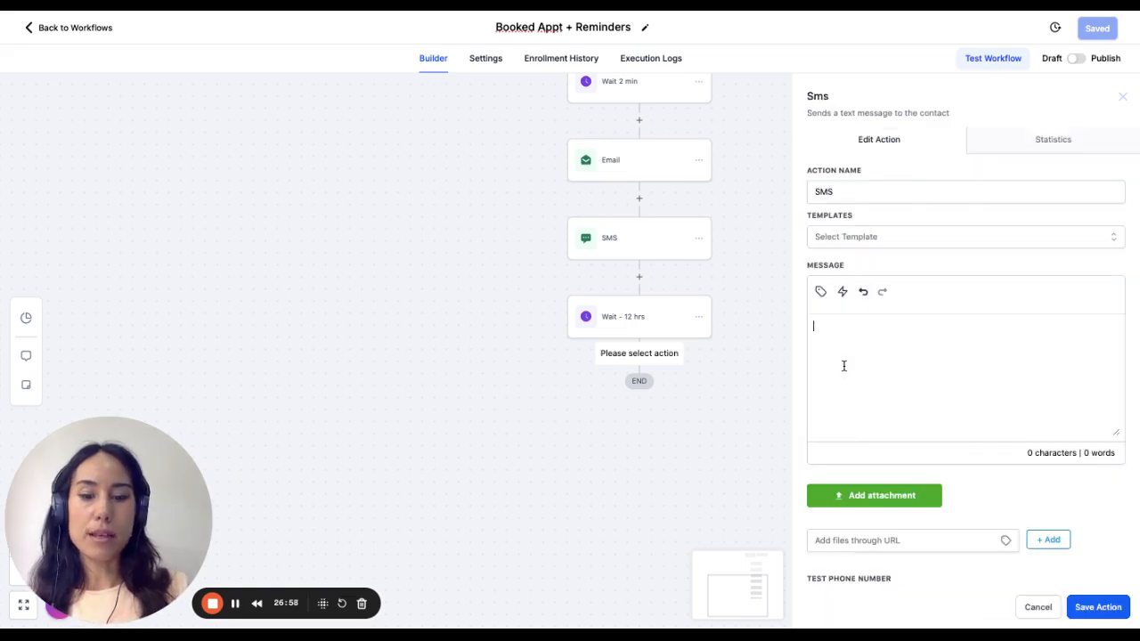
- Begin the SMS message with the heading "ReQUIRED ACTION:" and start a separate line below it with "Reply Yes if"
text(He)
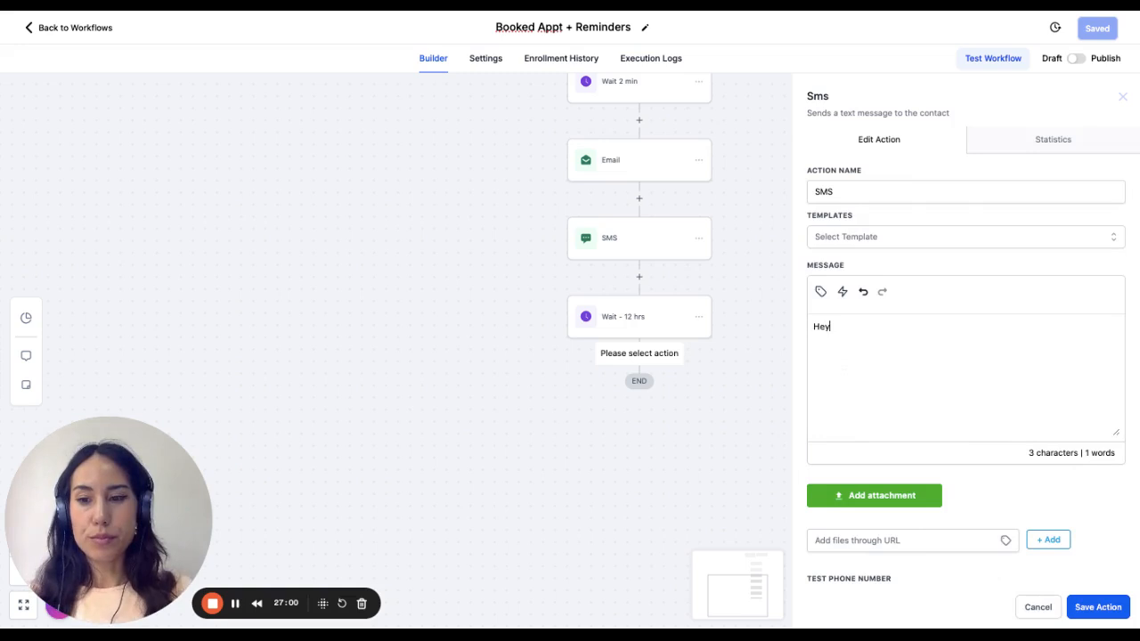
text(y)
key(BackSpace)
key(BackSpace)
key(BackSpace)
key(BackSpace)
text(Re)
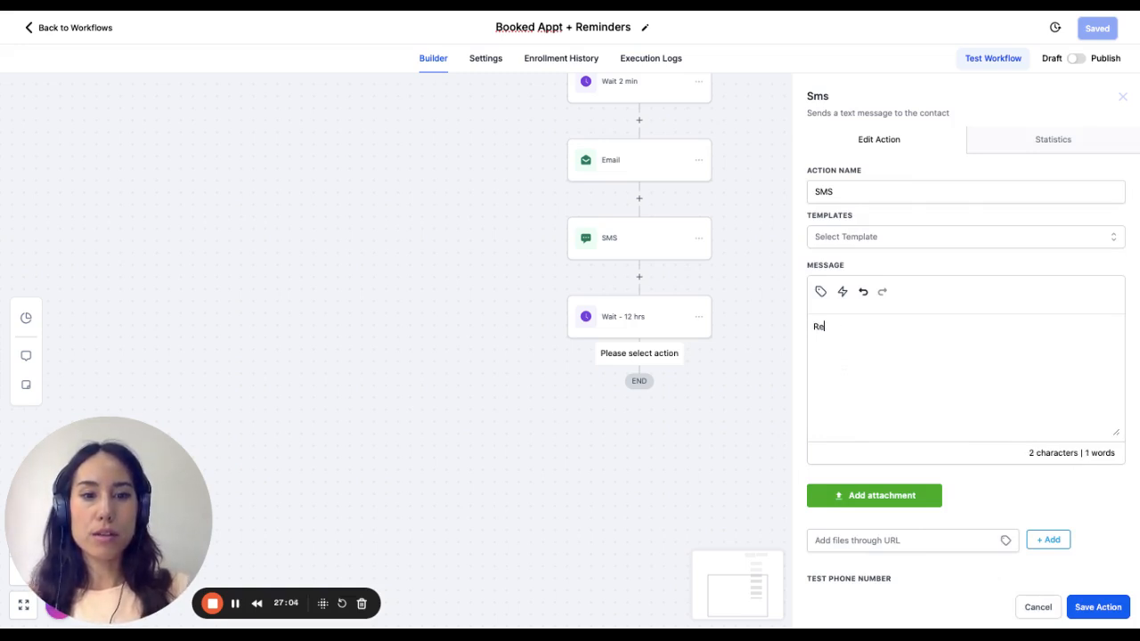
text(mQUIRD)
text(D ACTION:)
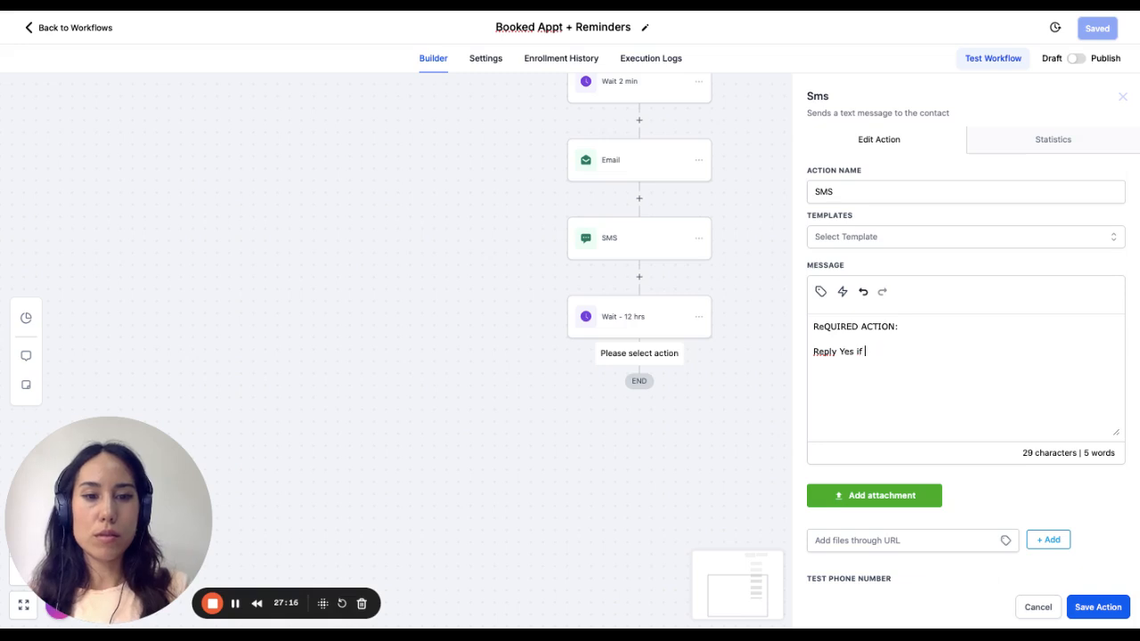
- Complete the message's reply line with "you want to keep your appointment below:"
text(you want to )
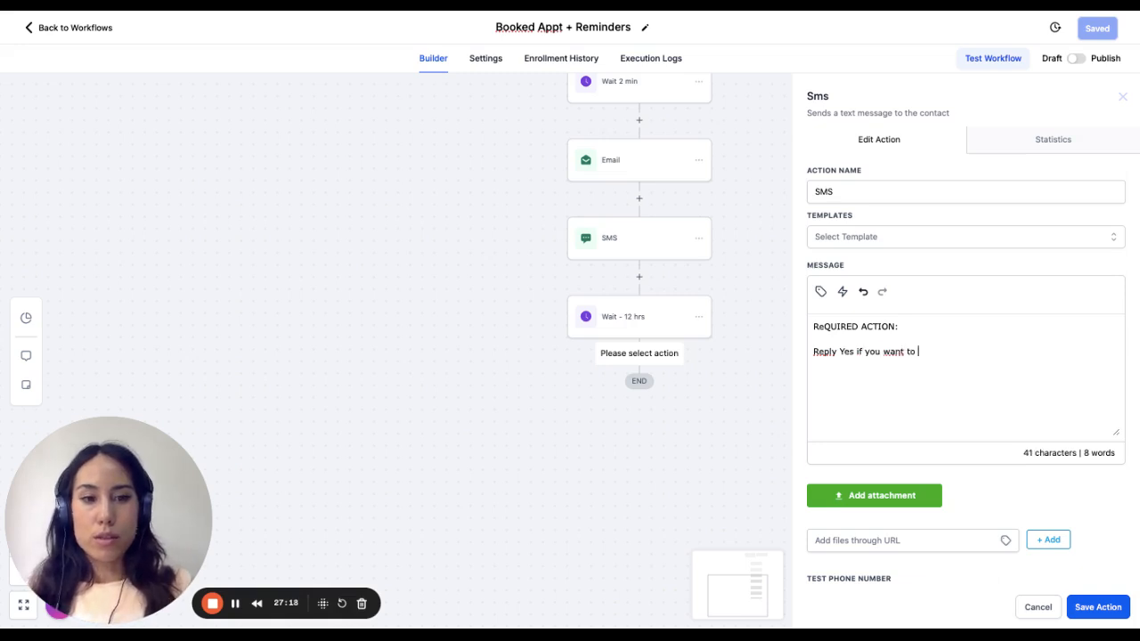
text(keep your ap)
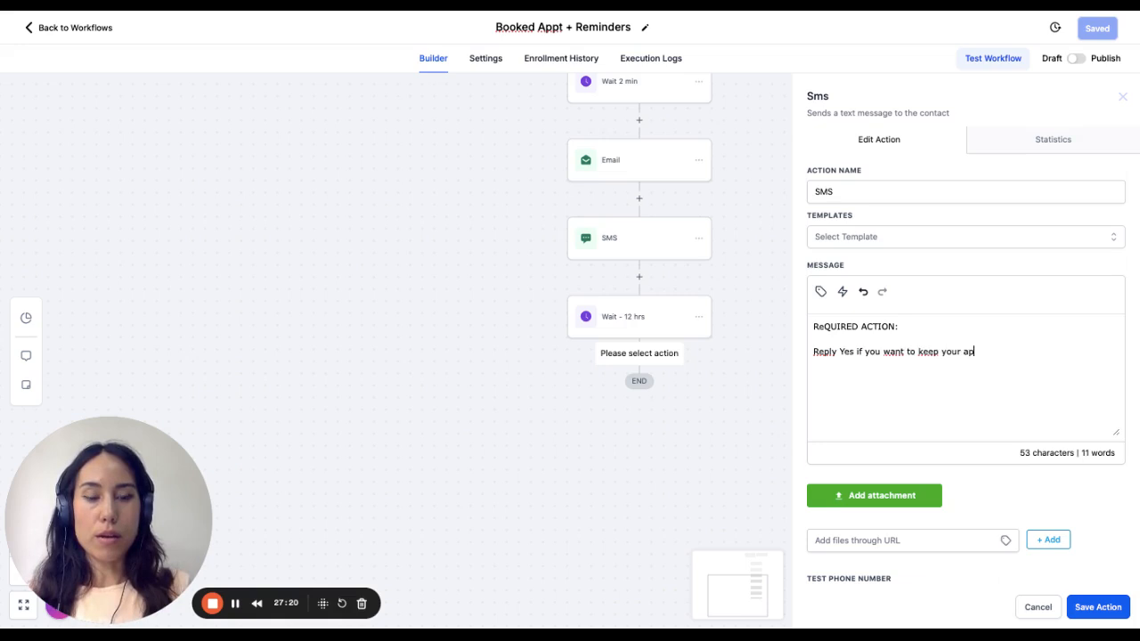
text(pointment for tomorr)
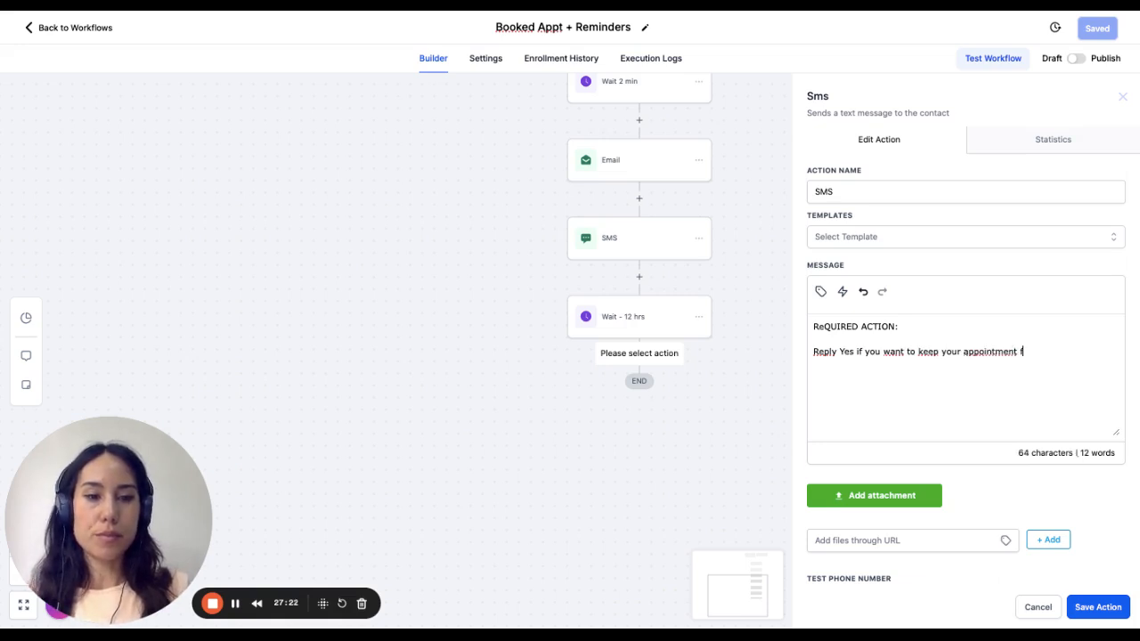
key(BackSpace)
key(BackSpace)
key(BackSpace)
key(BackSpace)
key(BackSpace)
key(BackSpace)
key(BackSpace)
key(BackSpace)
key(BackSpace)
key(BackSpace)
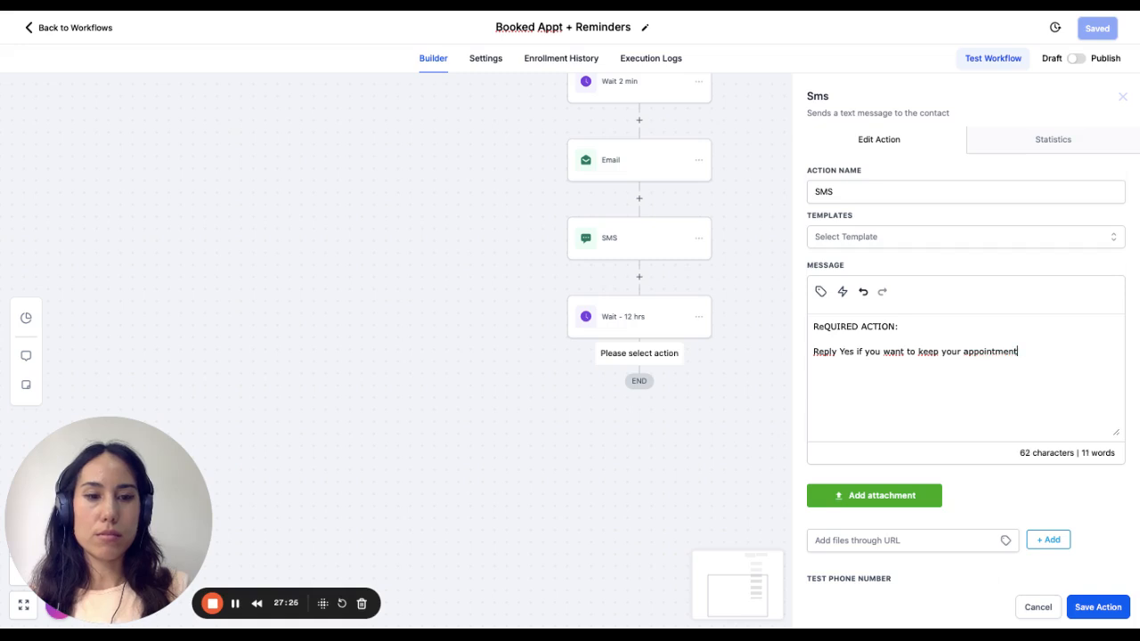
text(below:)
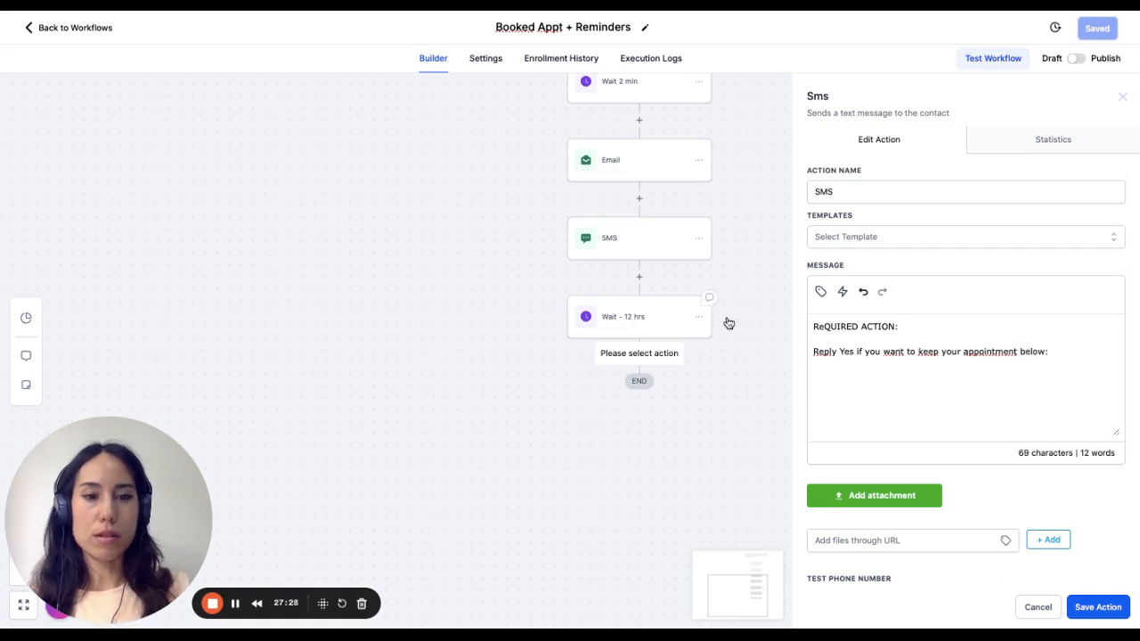
- Insert the appointment's Start Date Time custom value below the message text and save the SMS action
click(821, 291)
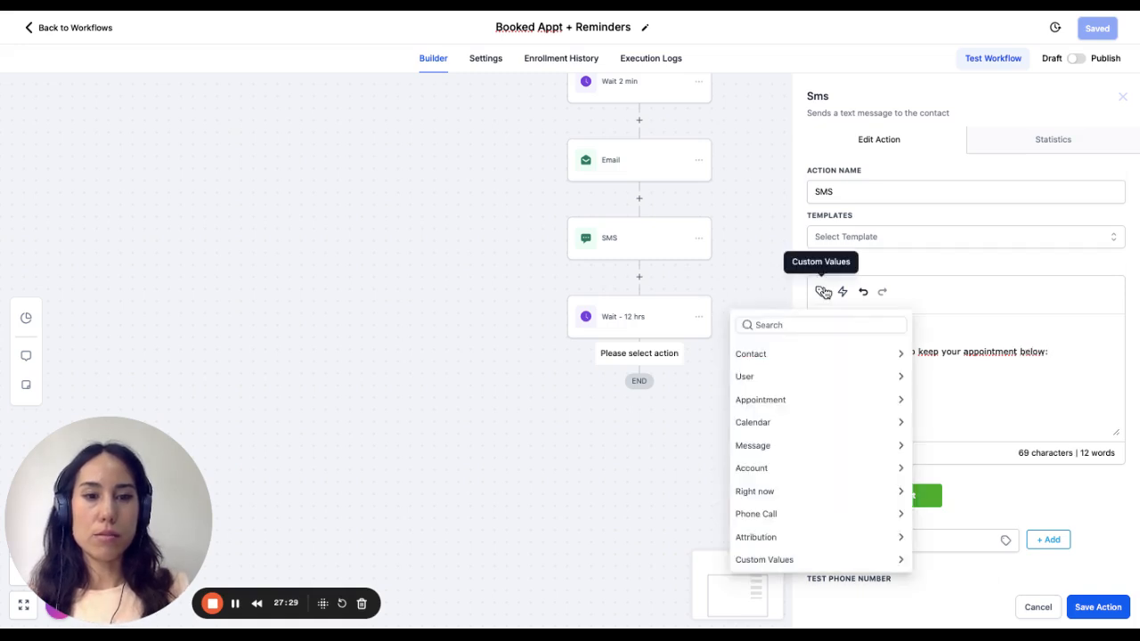
click(806, 400)
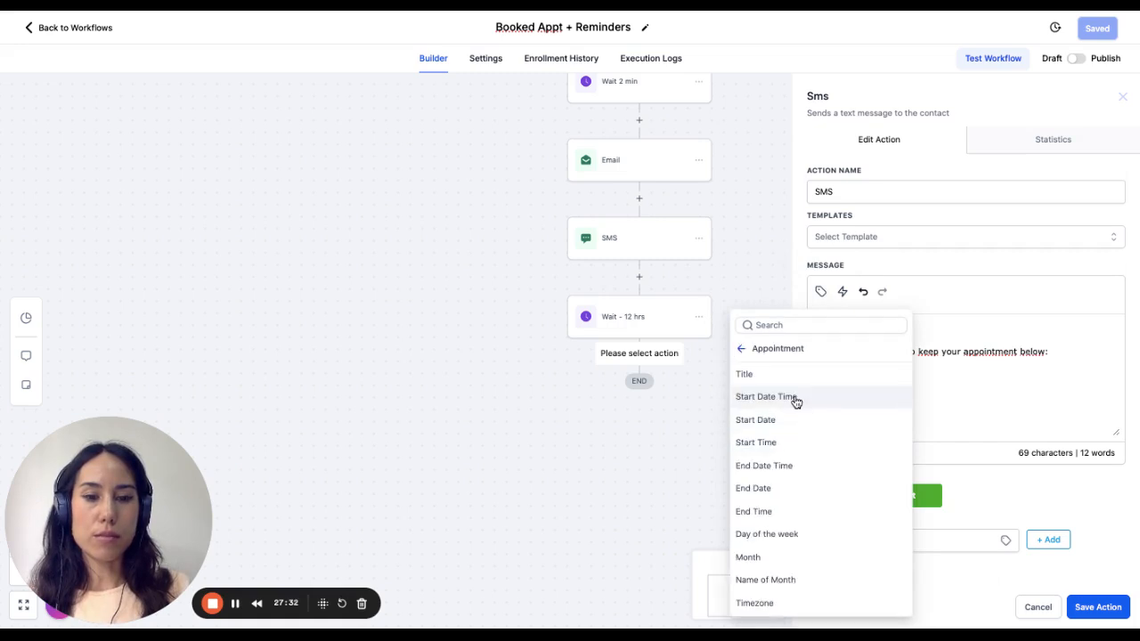
click(795, 399)
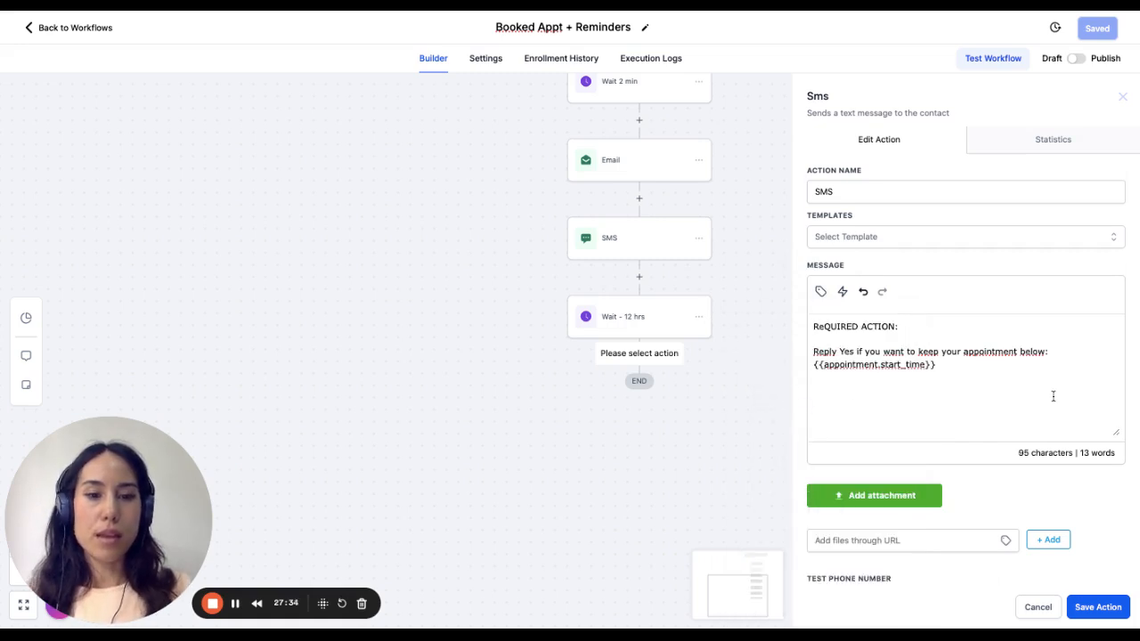
click(1099, 613)
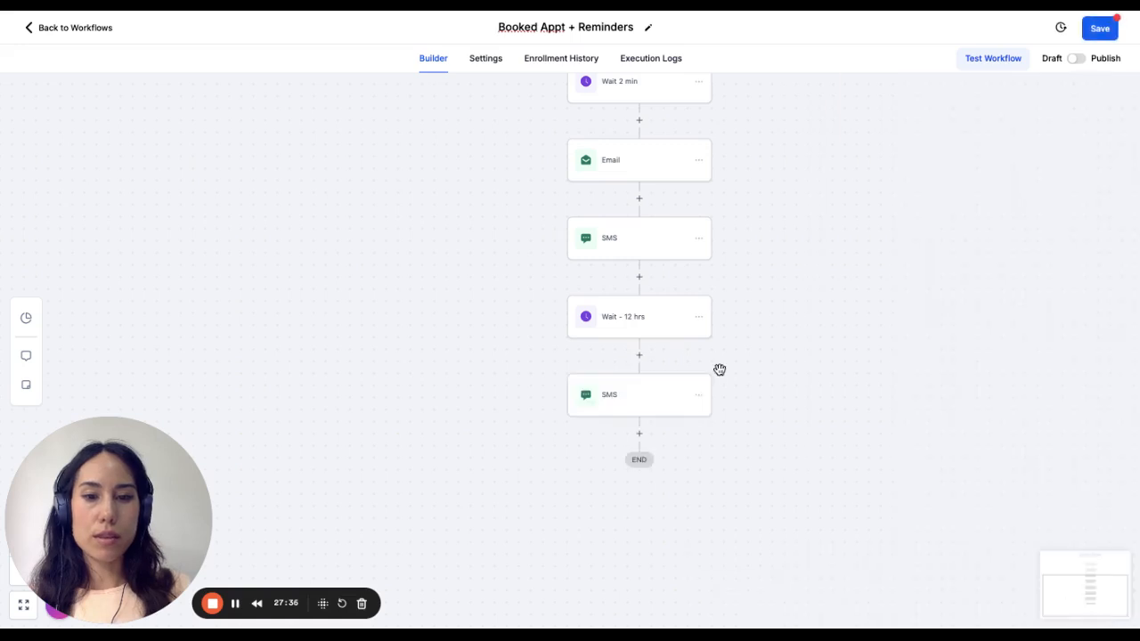
- Rename the new SMS action as "SMS - ask for appt confirmation" and save it
click(634, 398)
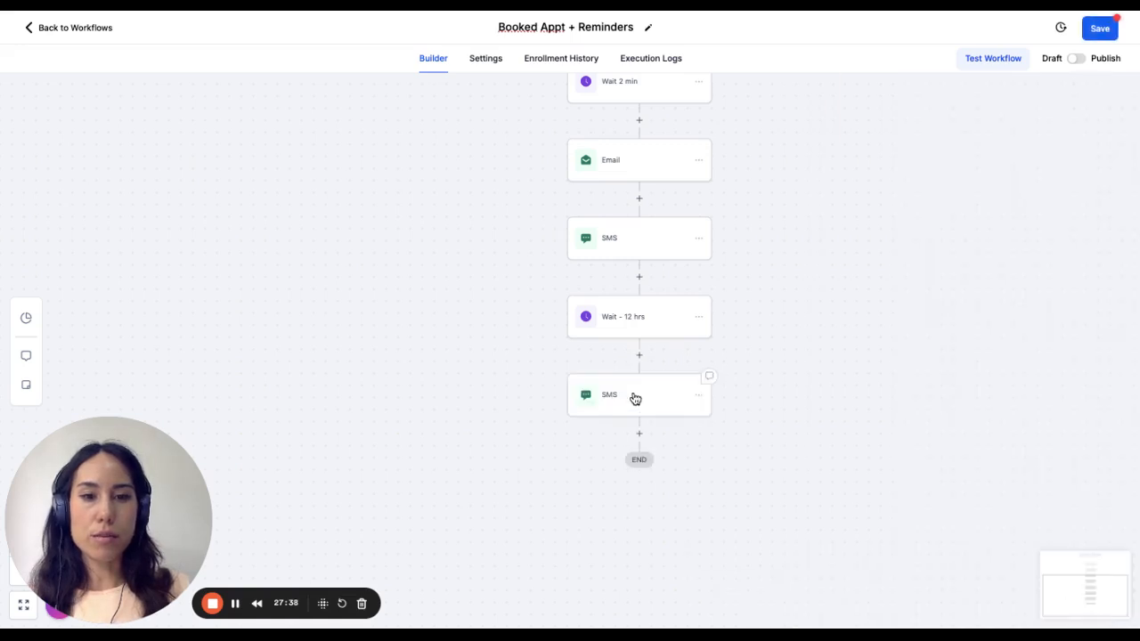
click(882, 188)
text(- a)
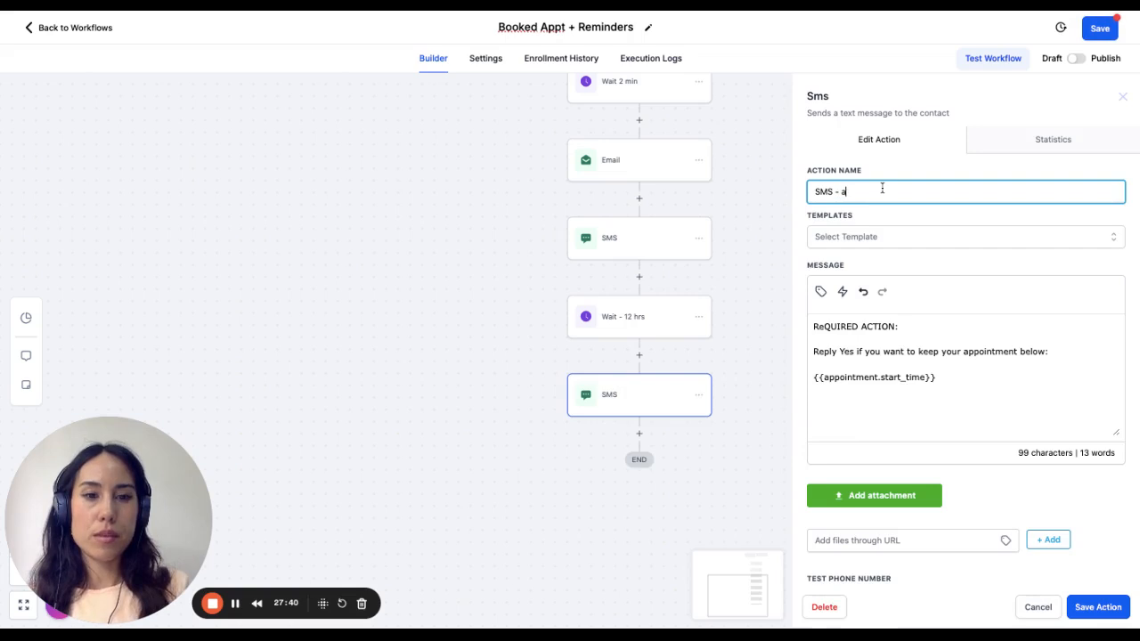
text(sk tor appt co)
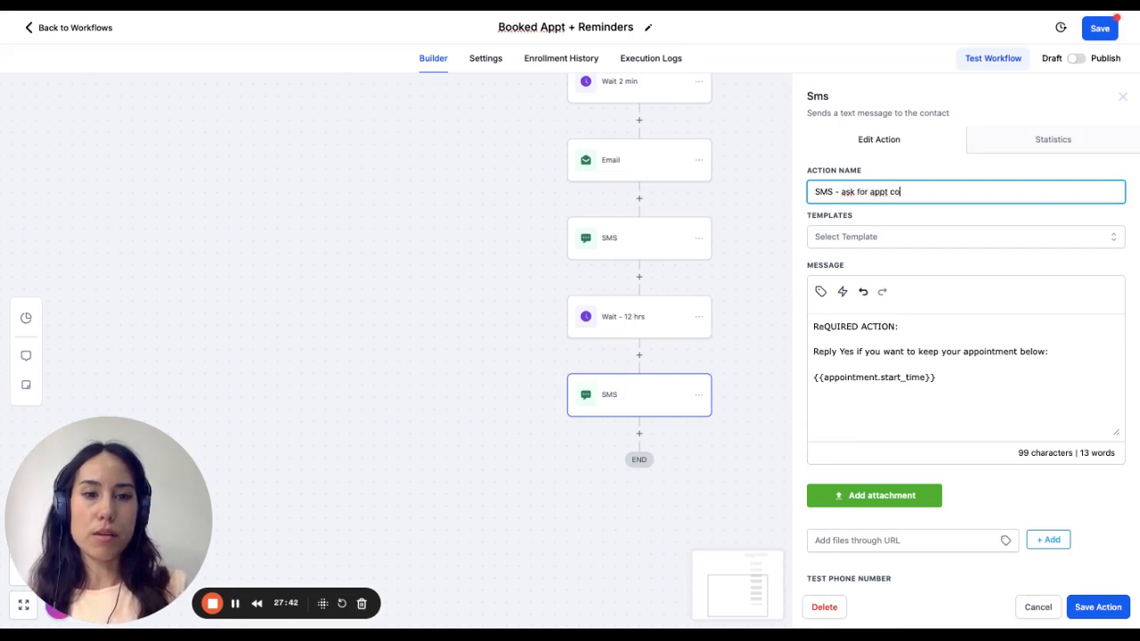
text(nfirmation)
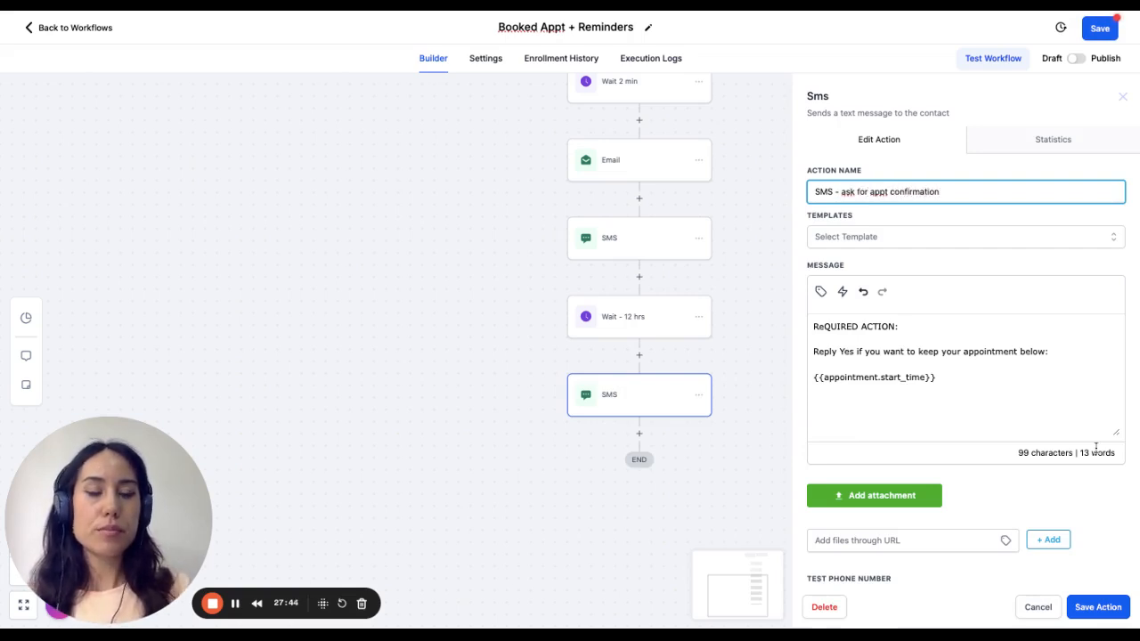
click(1098, 607)
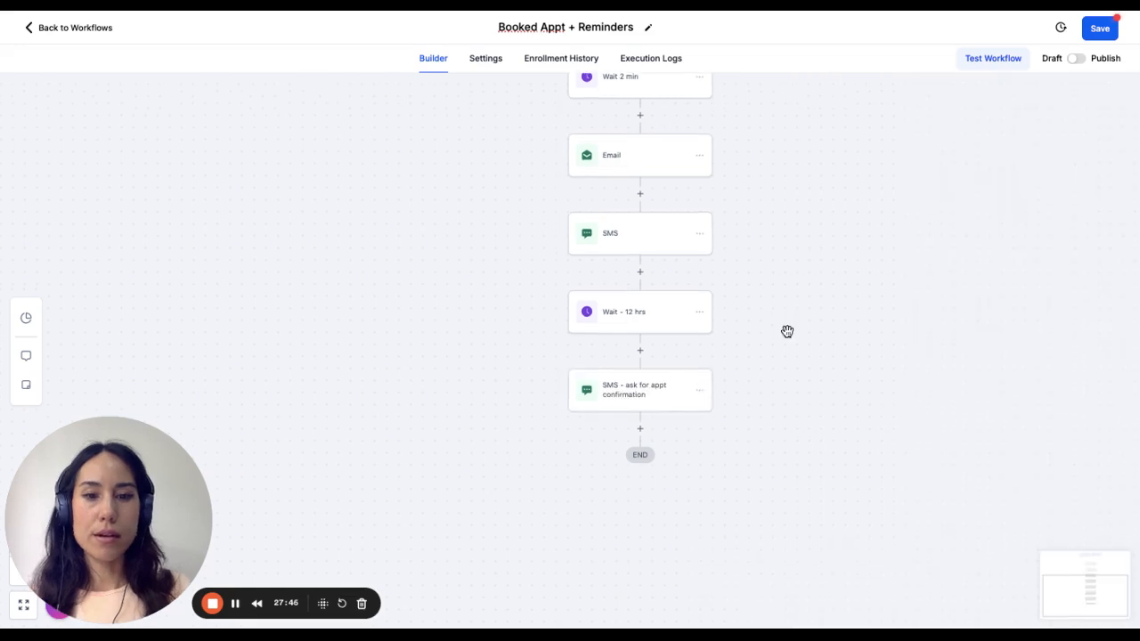
scroll(786, 330, down, 2)
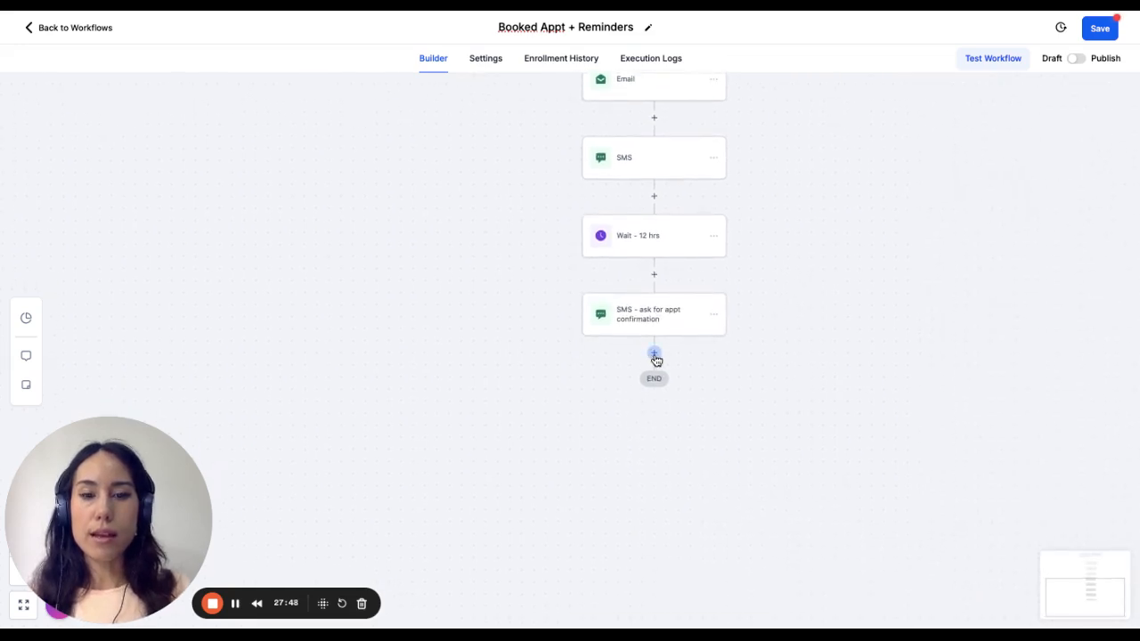
click(655, 356)
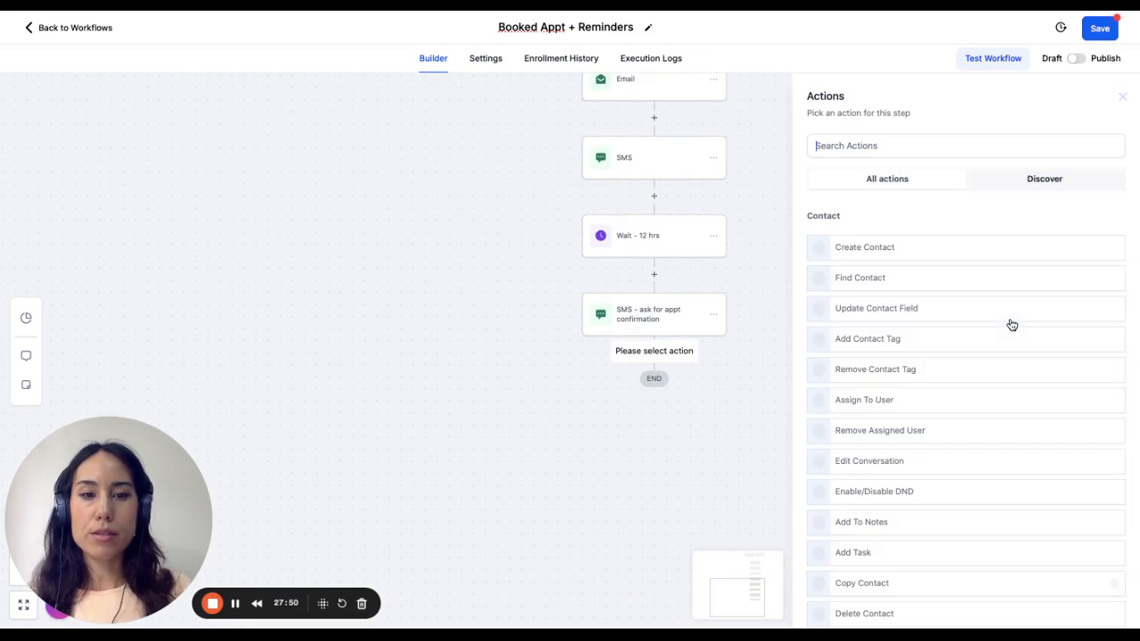
text(if)
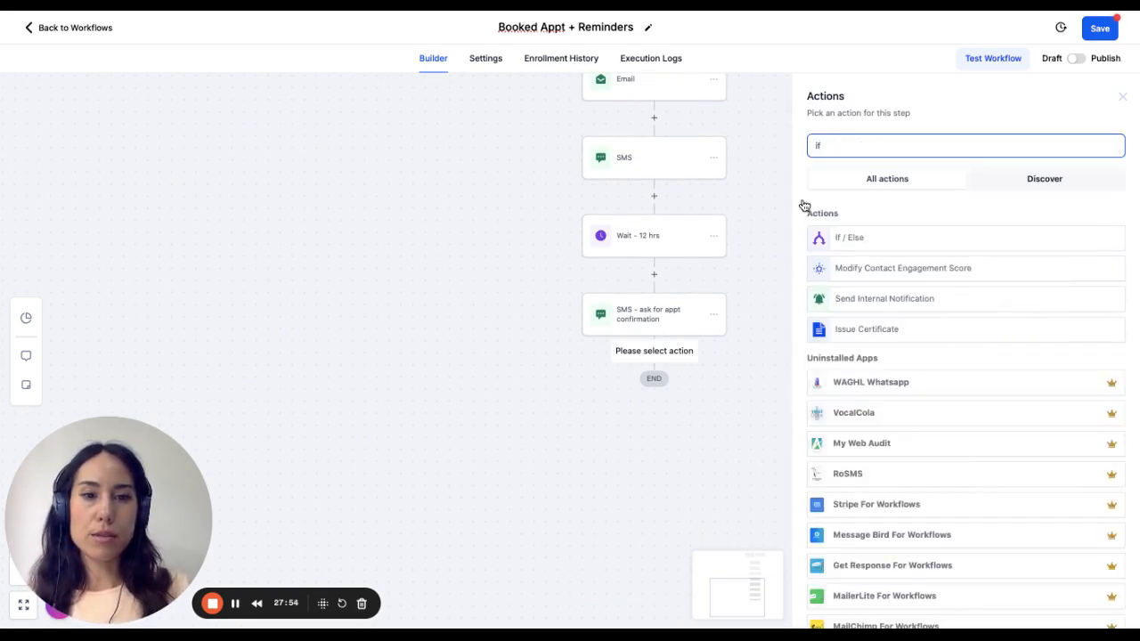
click(897, 244)
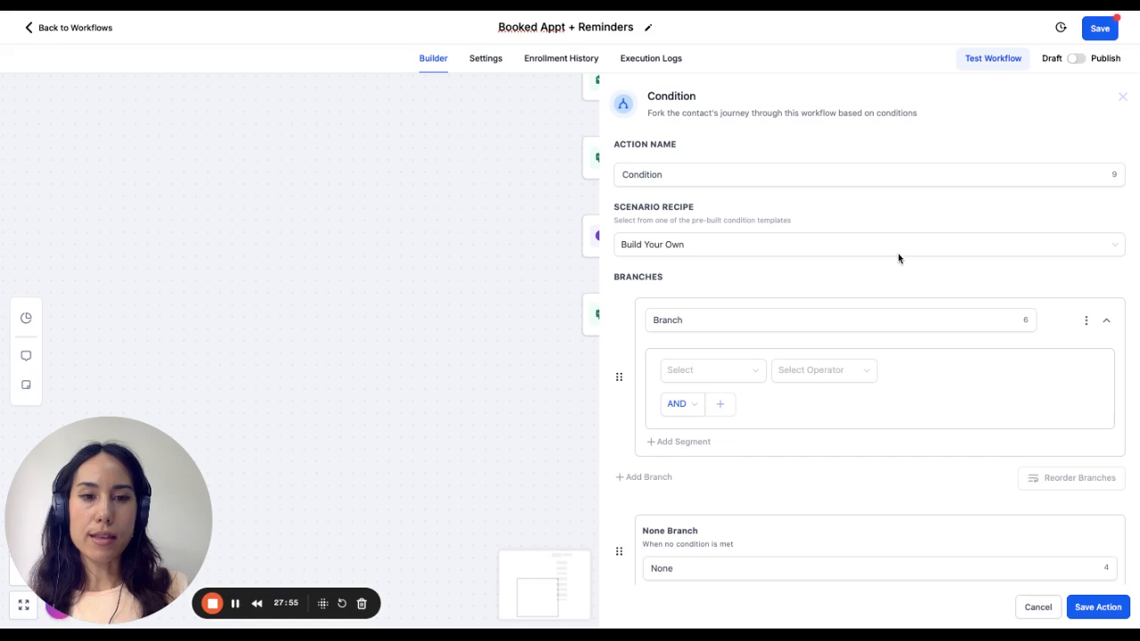
click(759, 253)
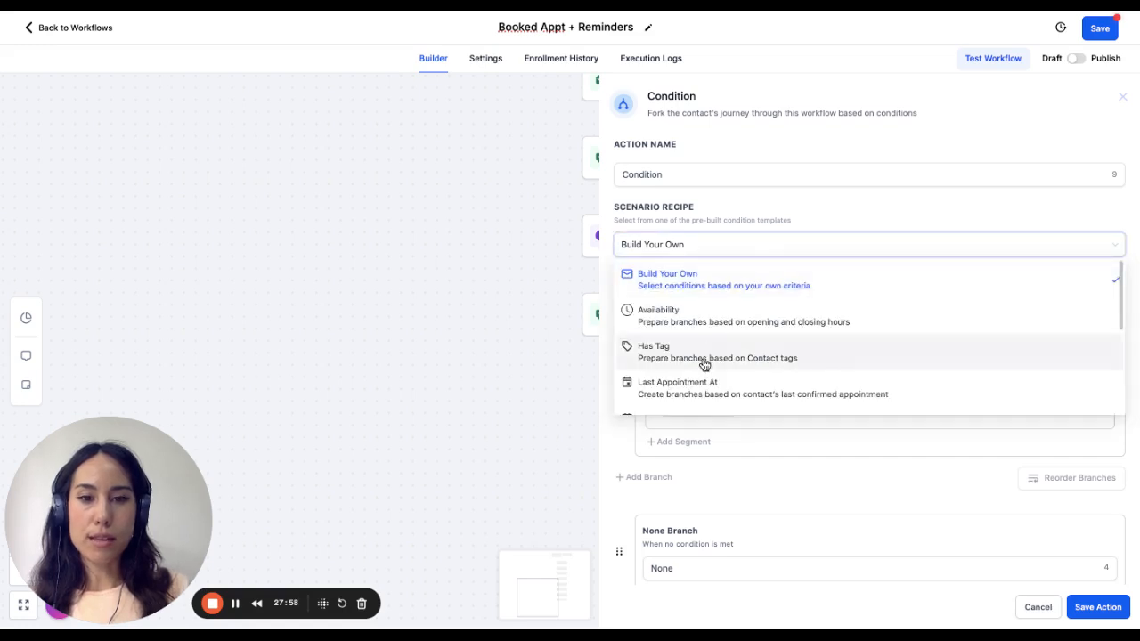
scroll(751, 324, down, 1)
scroll(752, 324, up, 1)
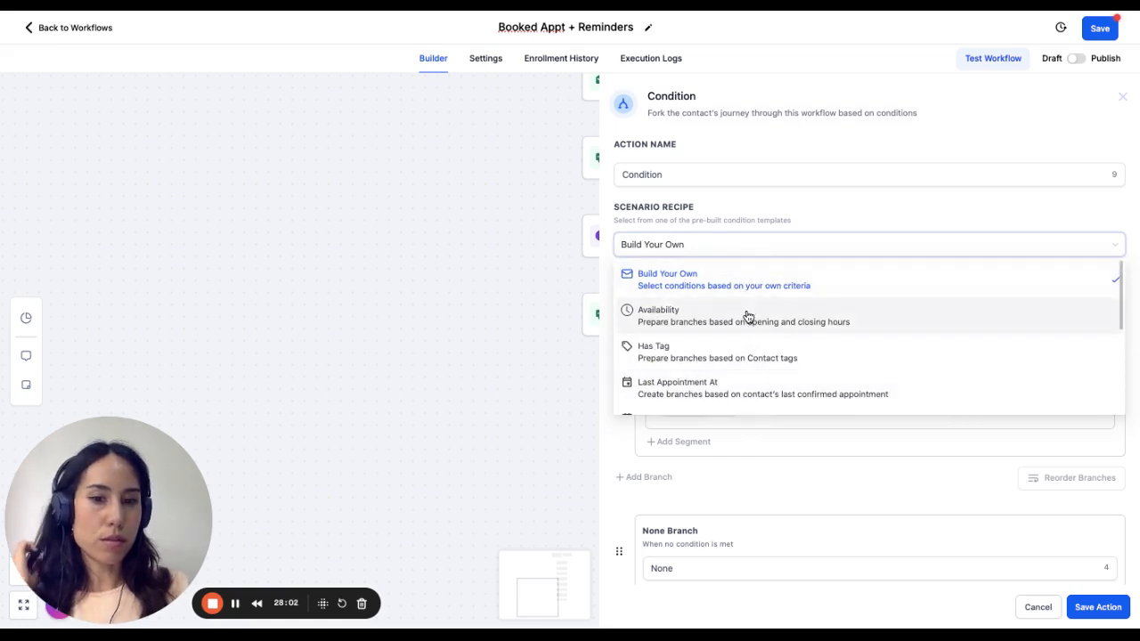
scroll(733, 377, down, 1)
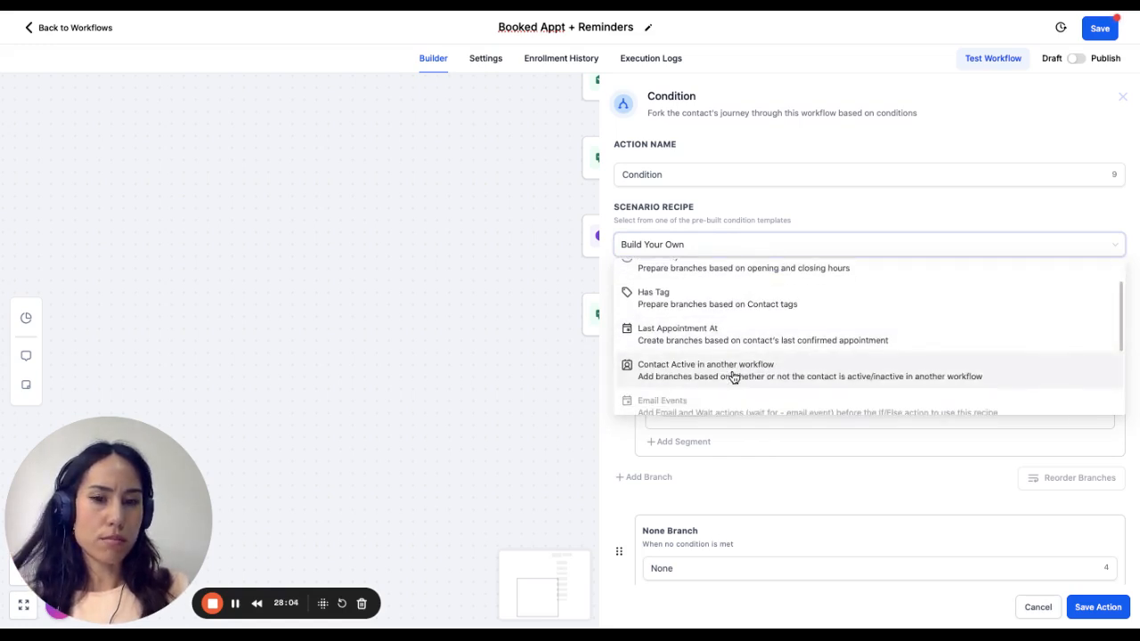
scroll(734, 377, up, 1)
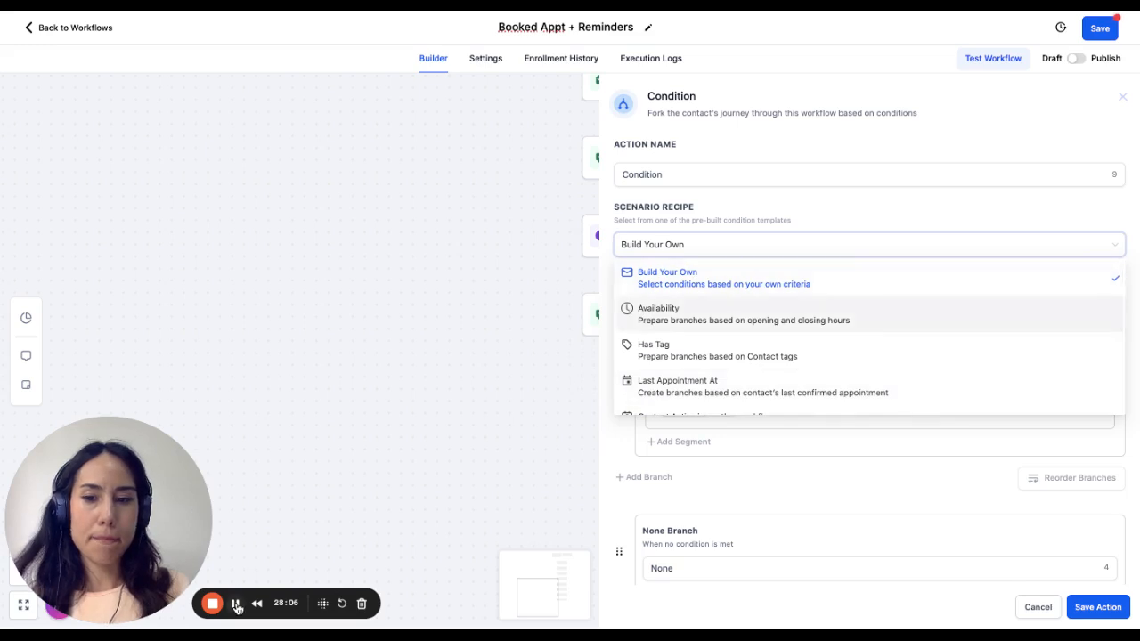
click(236, 606)
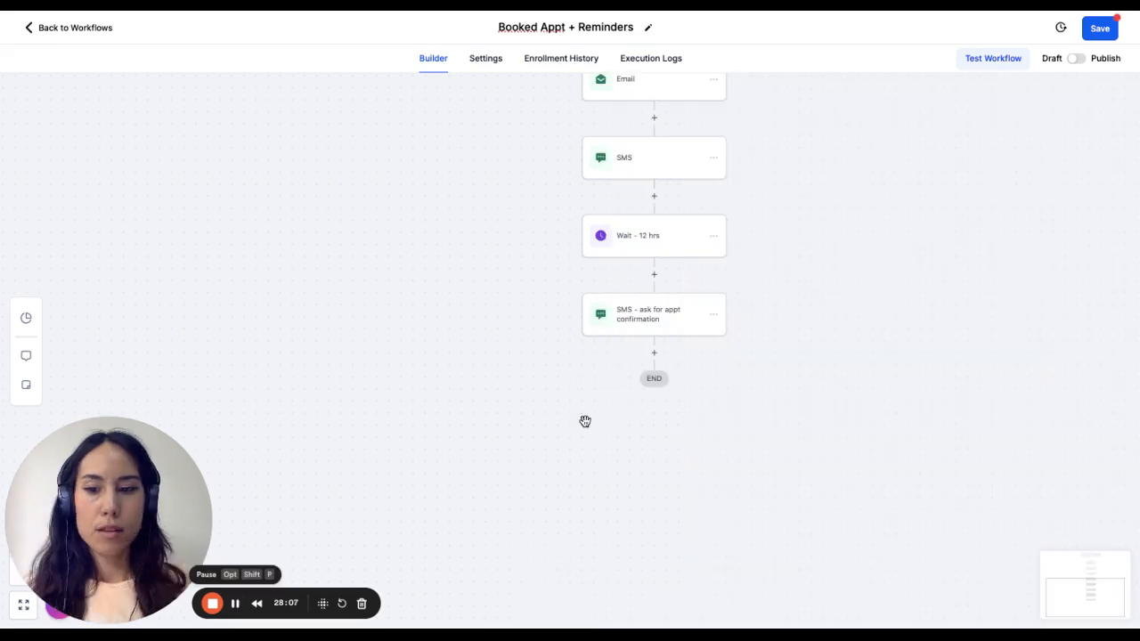
- Add a Wait action after the appointment confirmation SMS that waits for a Contact Reply to "SMS - ask for appt confirmation"
click(655, 355)
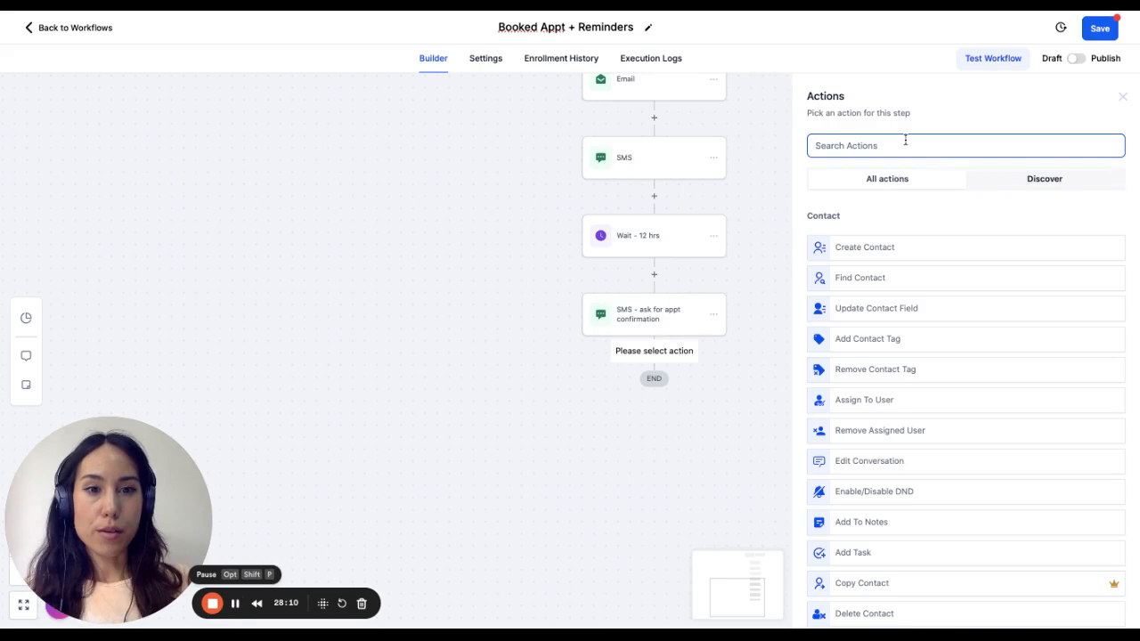
text(wait)
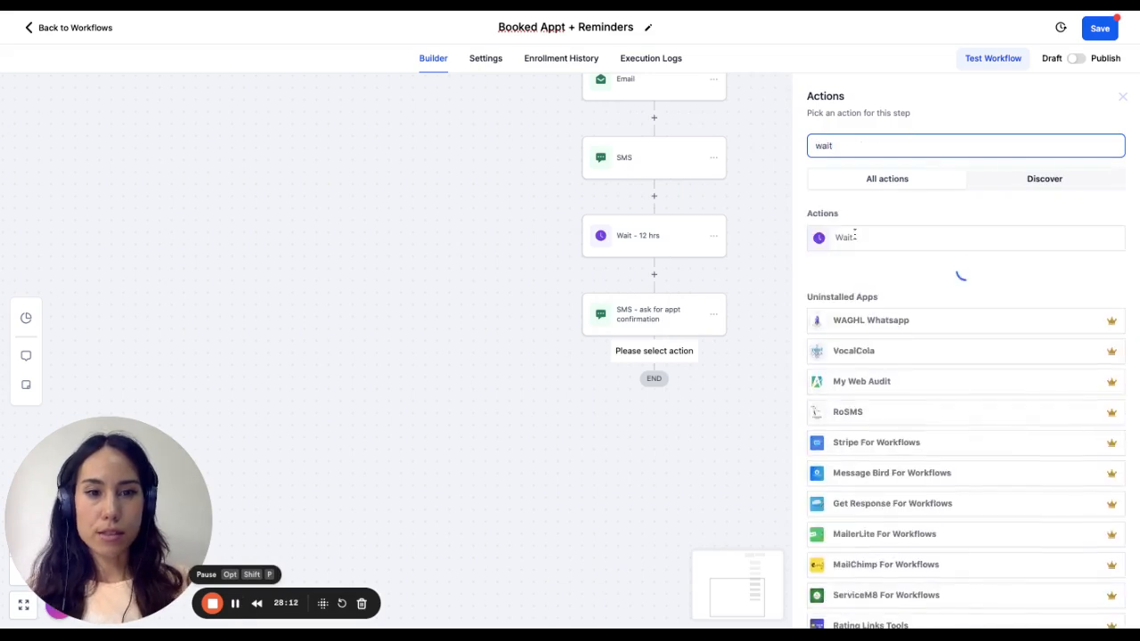
click(855, 237)
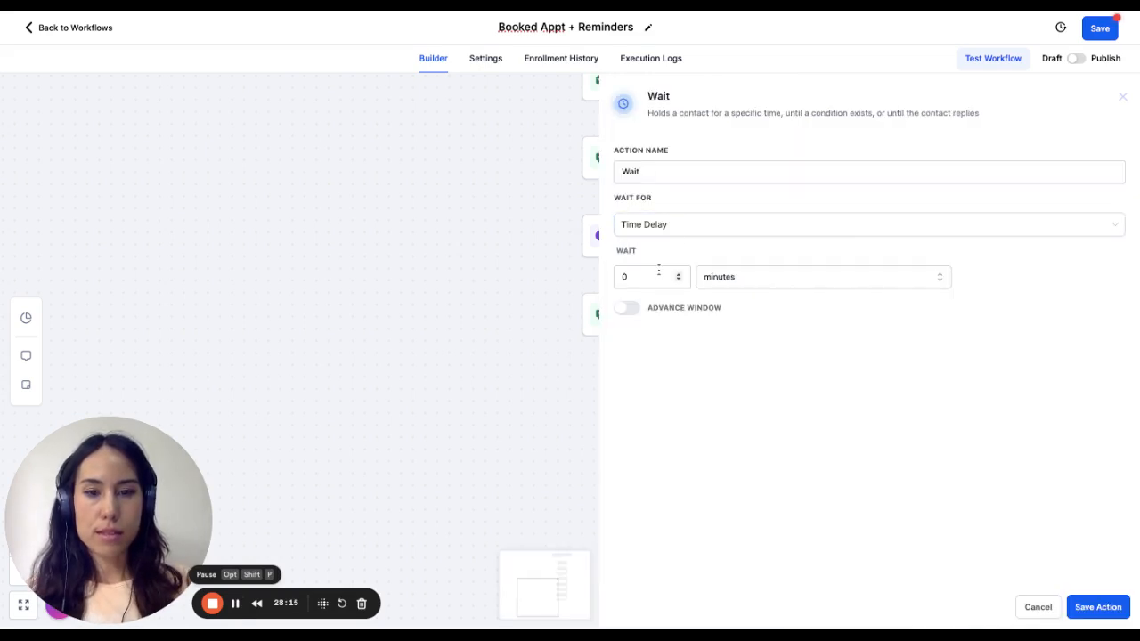
click(716, 222)
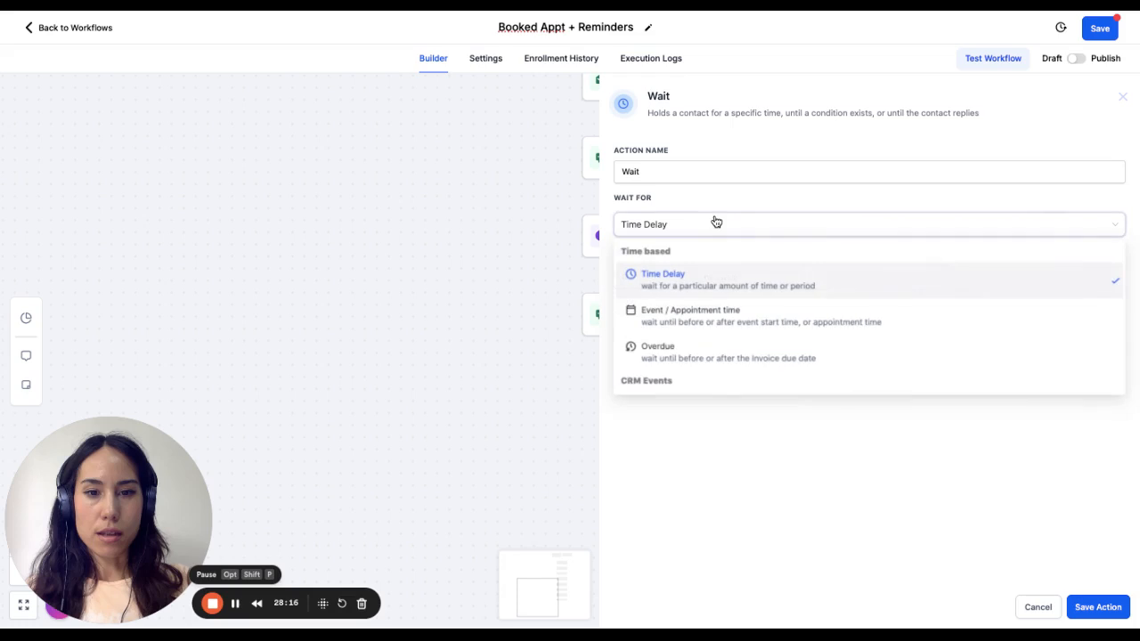
scroll(710, 343, down, 2)
click(702, 373)
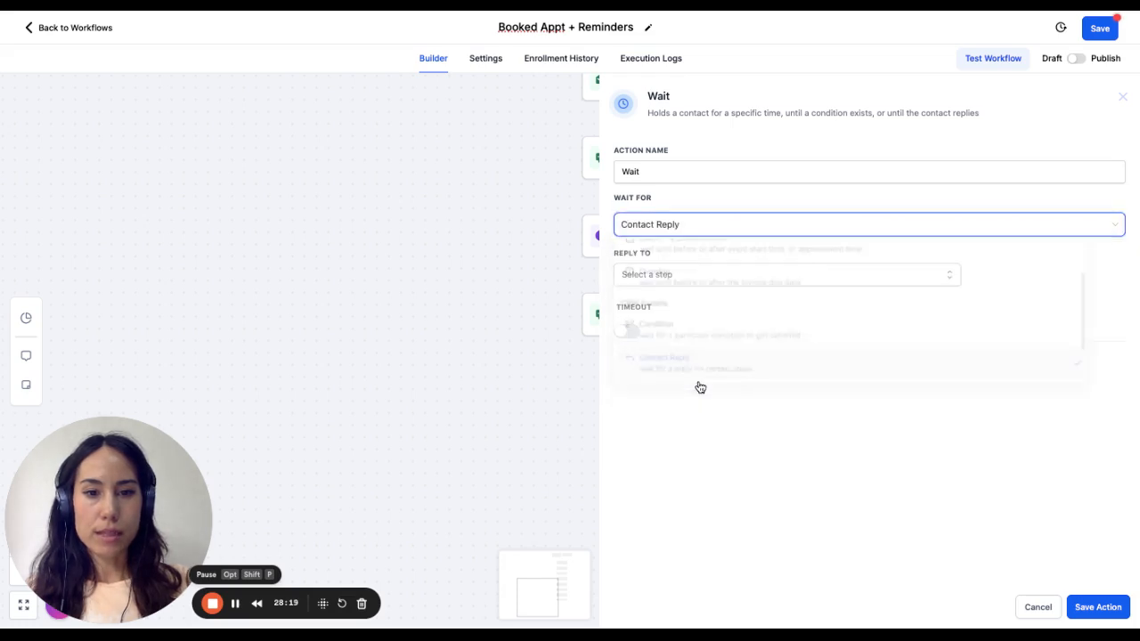
click(677, 273)
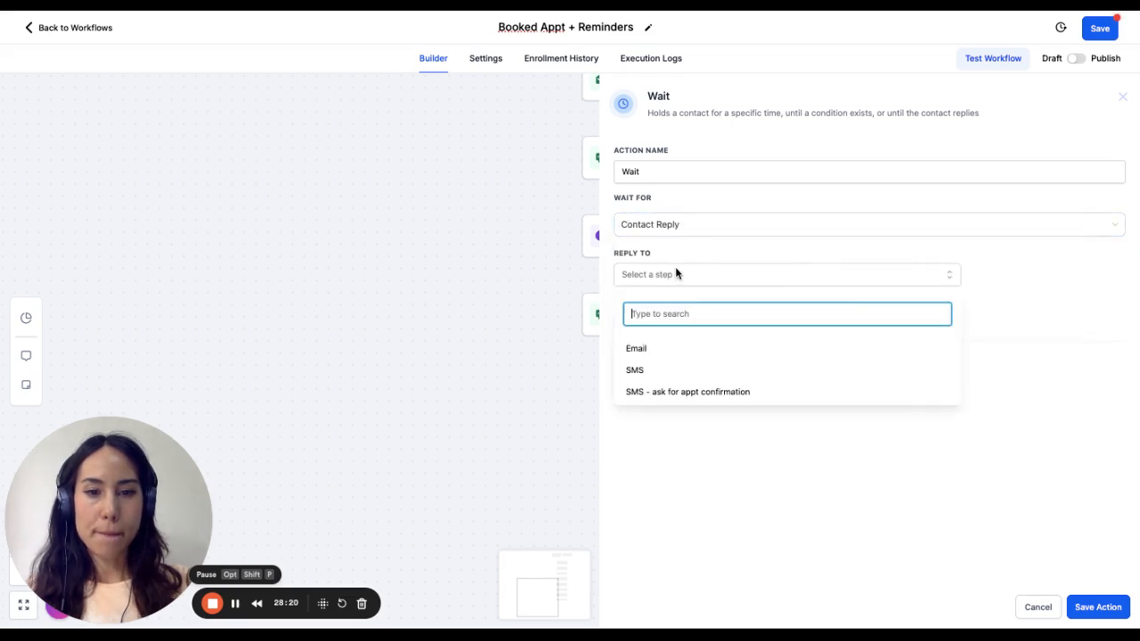
click(668, 397)
click(1023, 306)
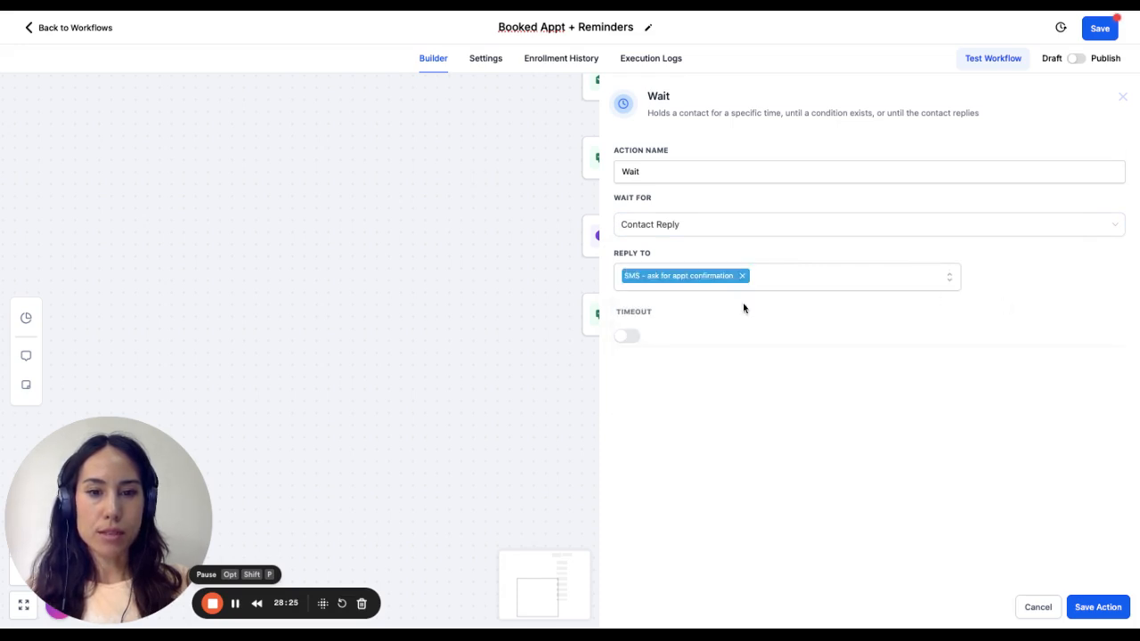
- Enable a 60-minute timeout on the reply wait and save the action
click(629, 335)
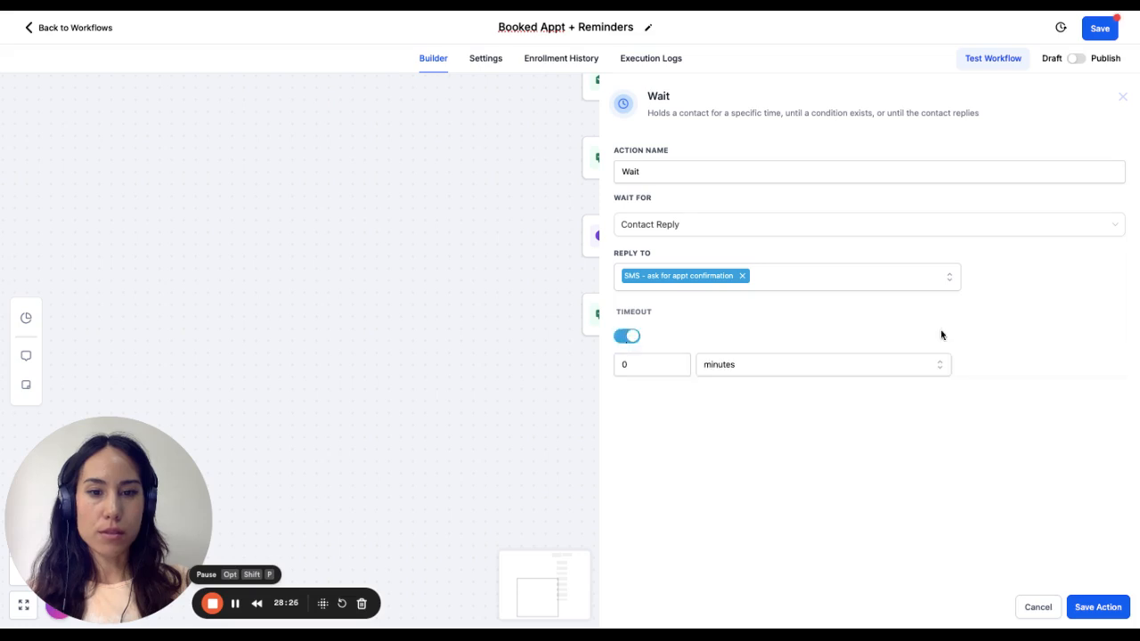
click(656, 356)
text(60)
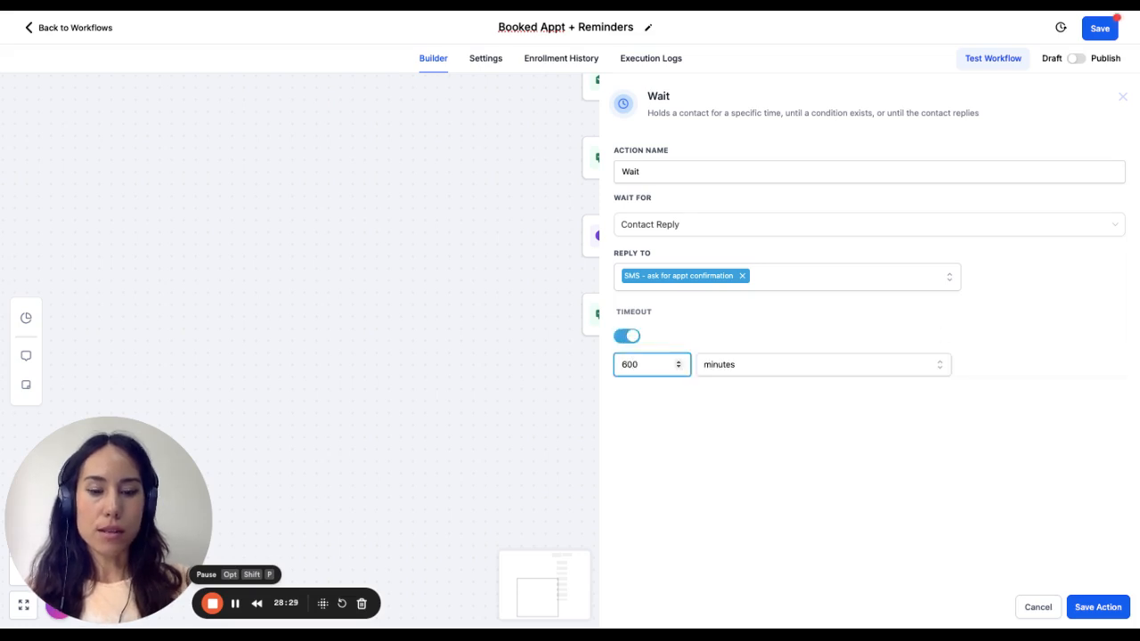
click(1100, 607)
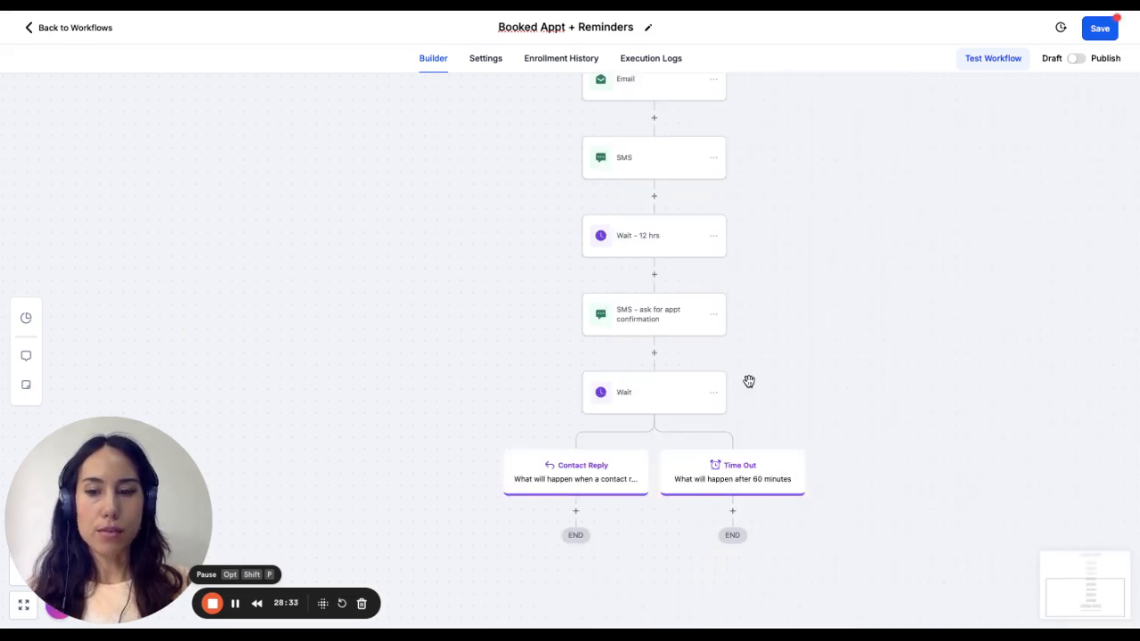
- Add an If / Else condition under the Contact Reply path and name its first branch "Yes"
scroll(594, 333, down, 3)
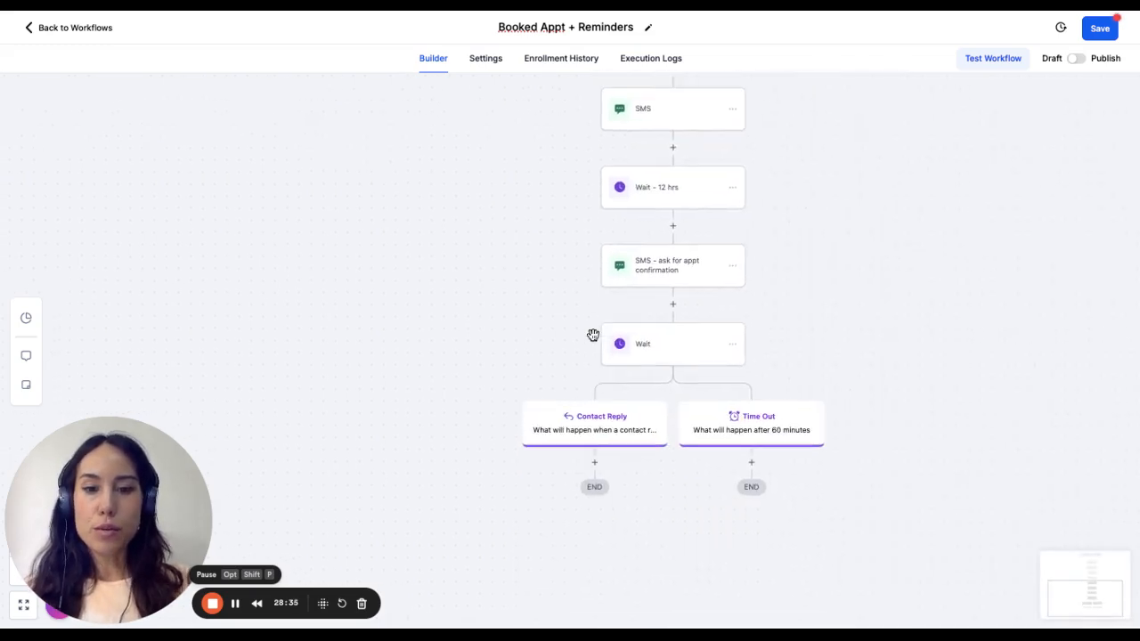
scroll(595, 415, down, 2)
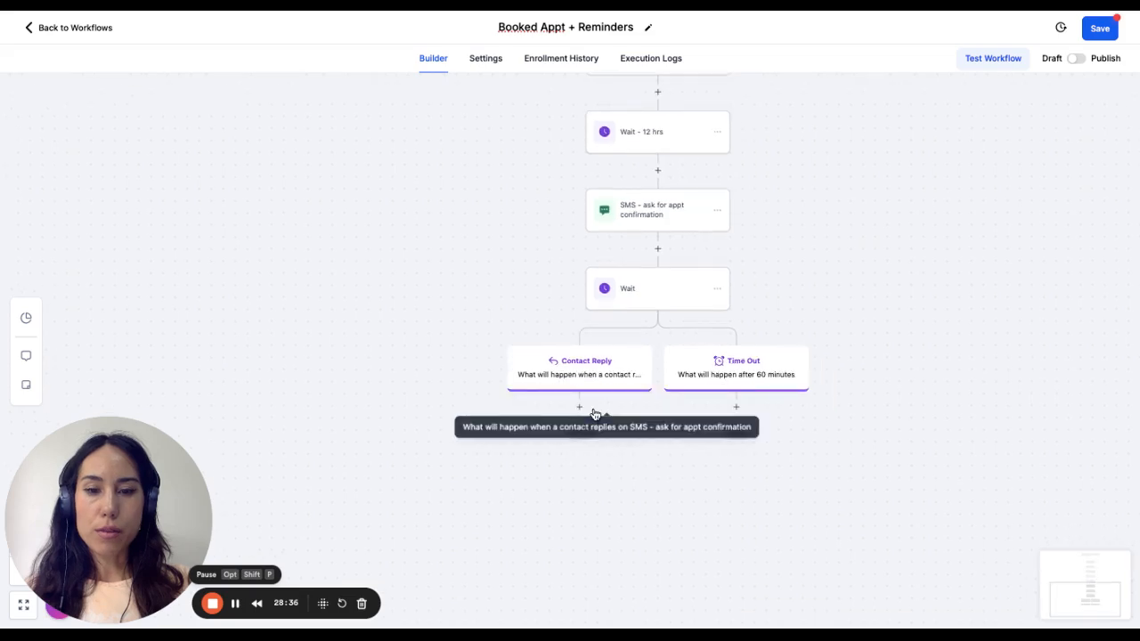
scroll(595, 414, down, 1)
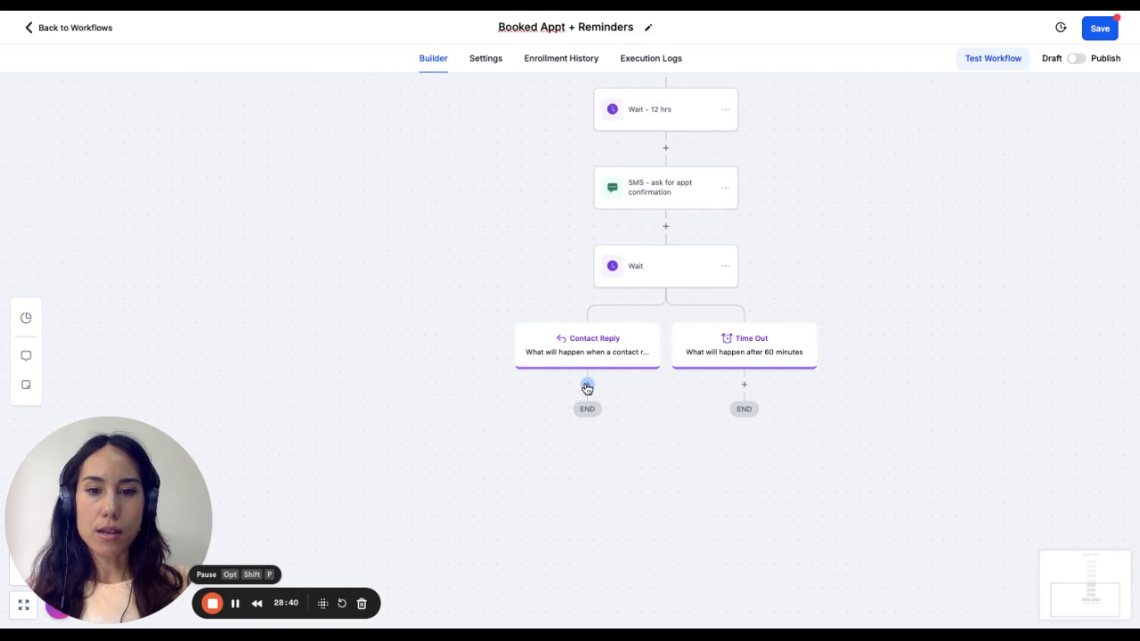
click(588, 387)
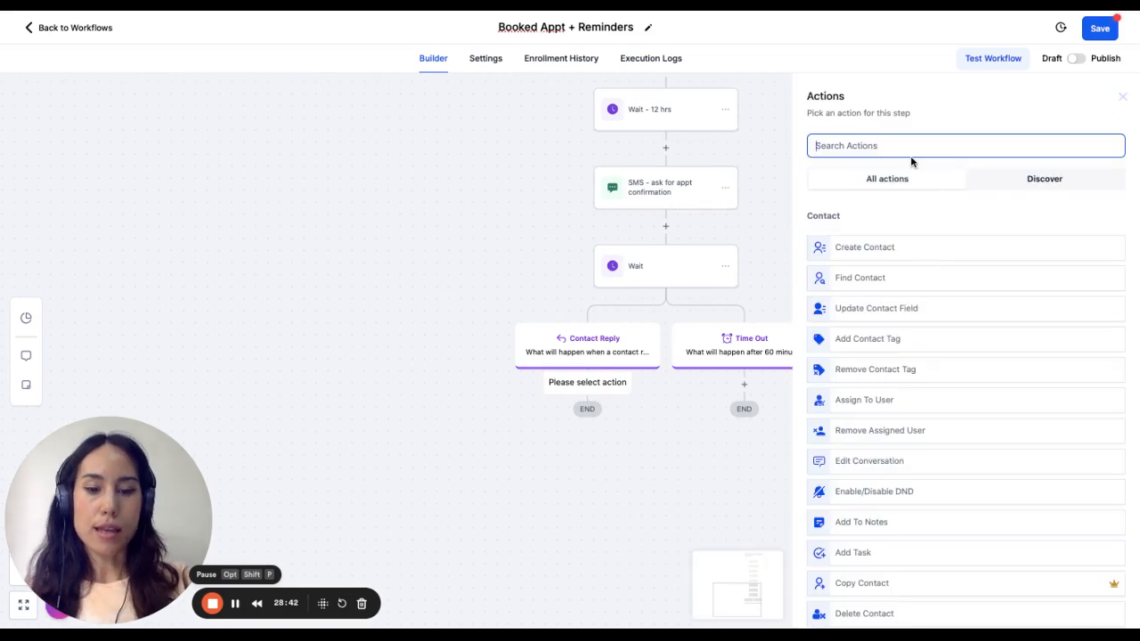
text(if)
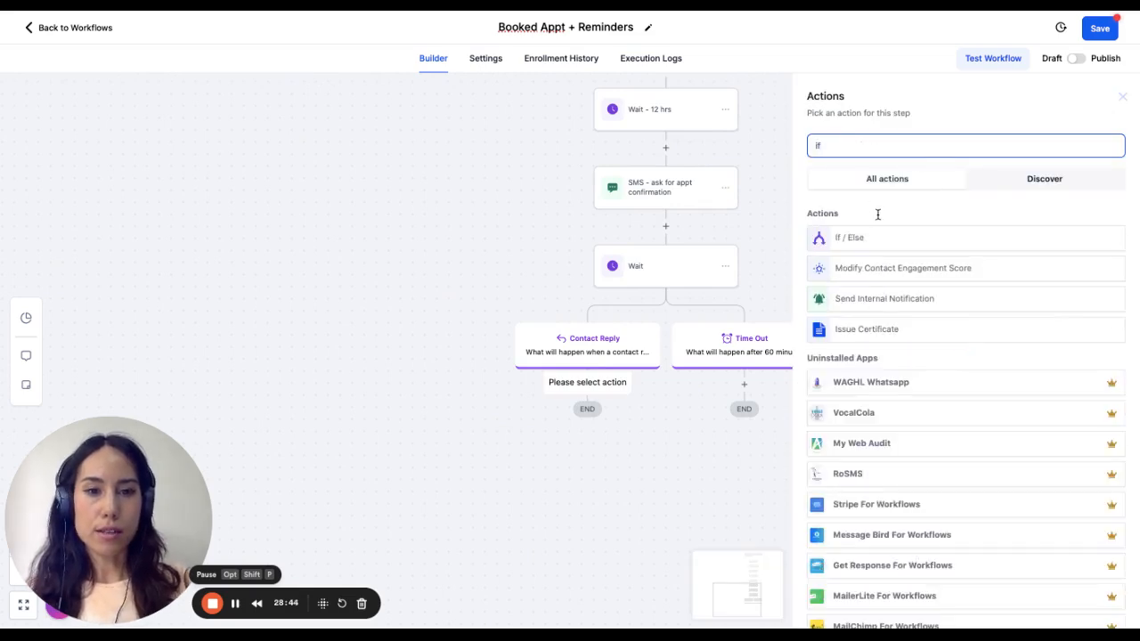
click(876, 237)
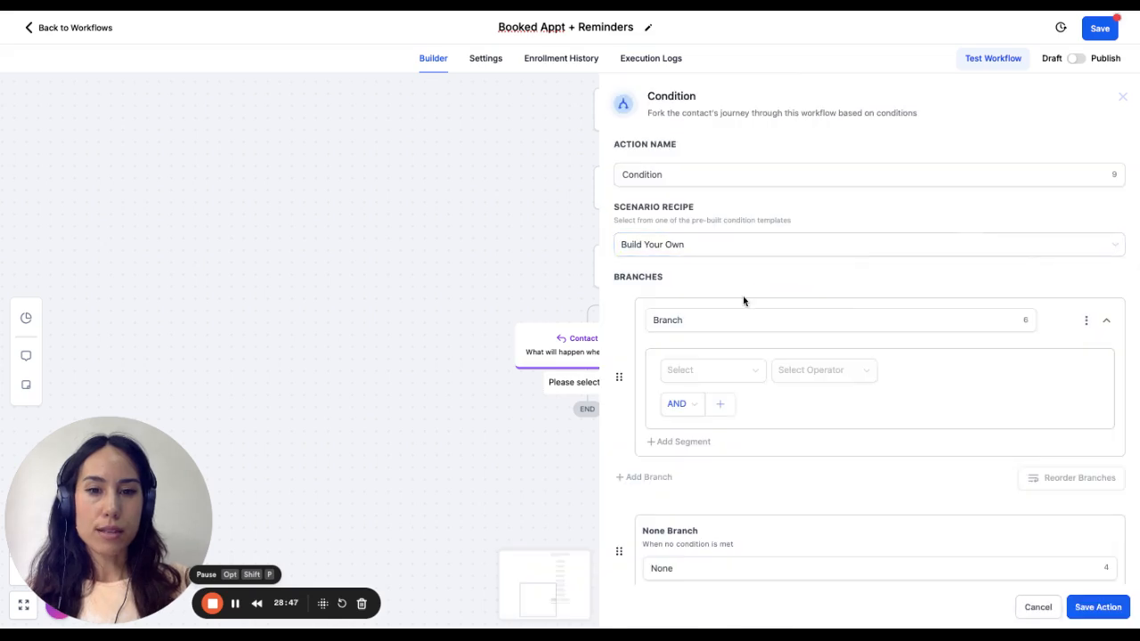
click(726, 316)
double_click(708, 320)
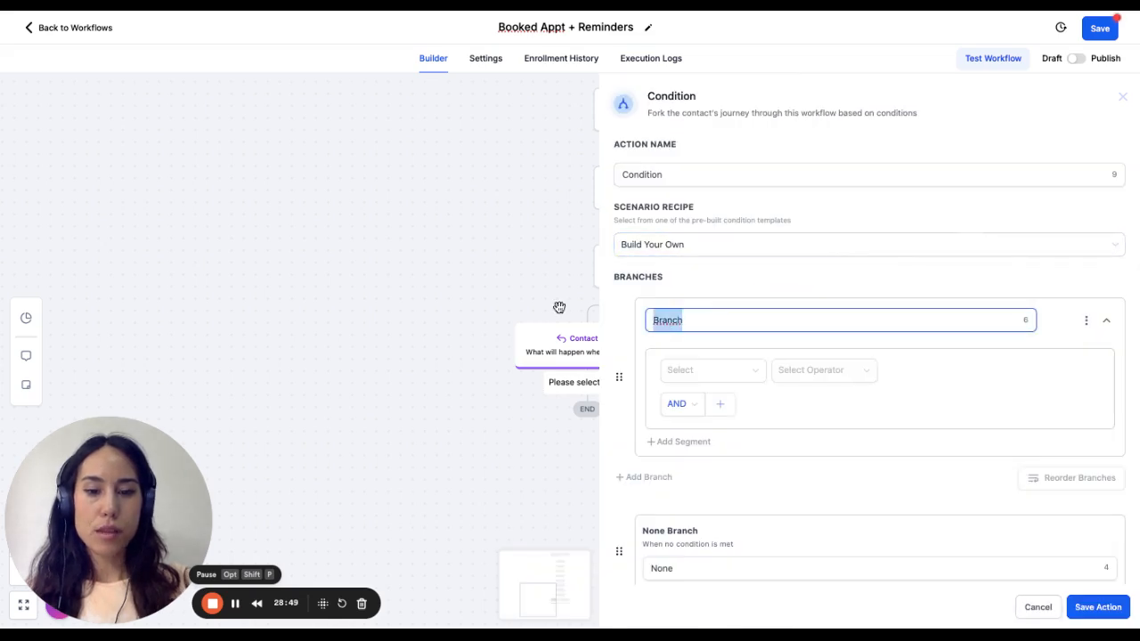
text(Yes)
- Set the Yes branch's condition to Replied message Contains "Yes"
click(698, 374)
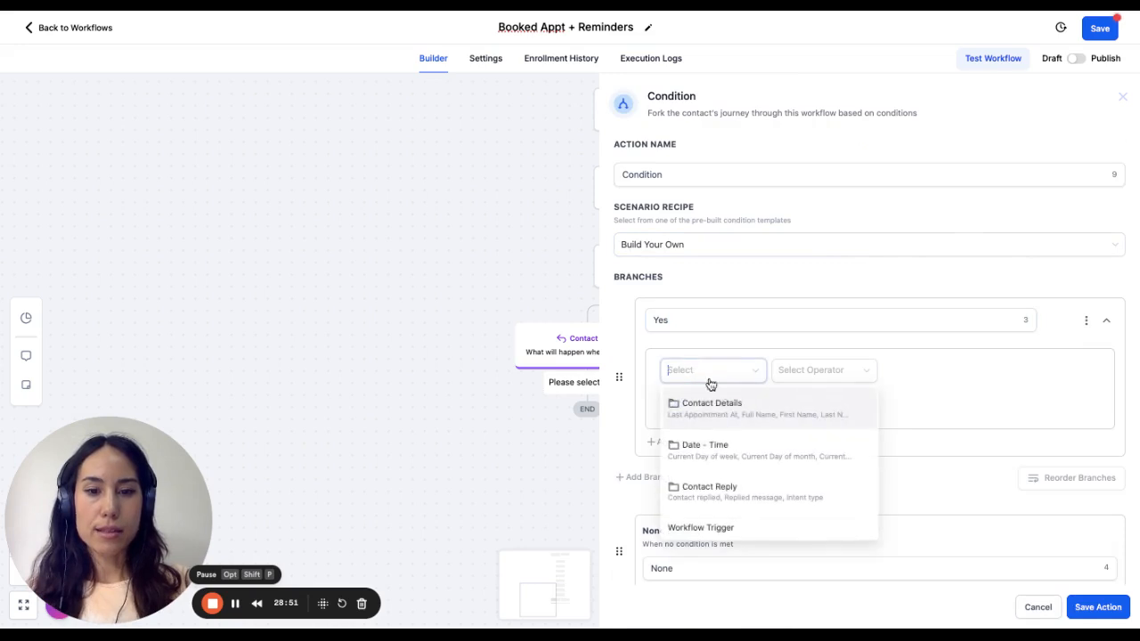
scroll(732, 509, down, 1)
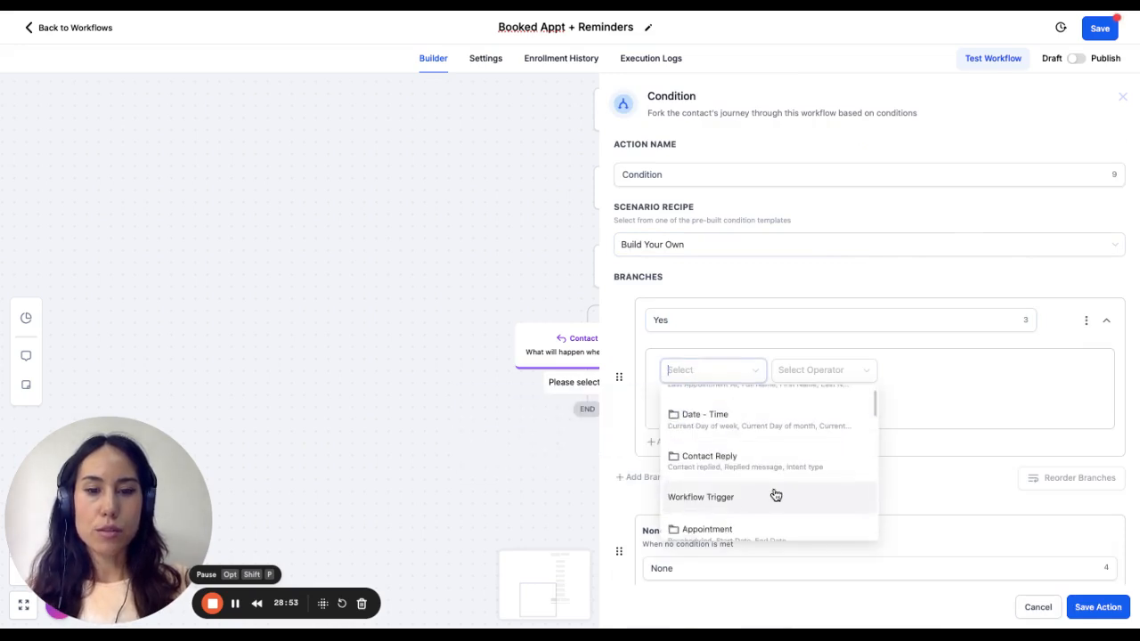
scroll(774, 494, up, 1)
scroll(745, 428, down, 2)
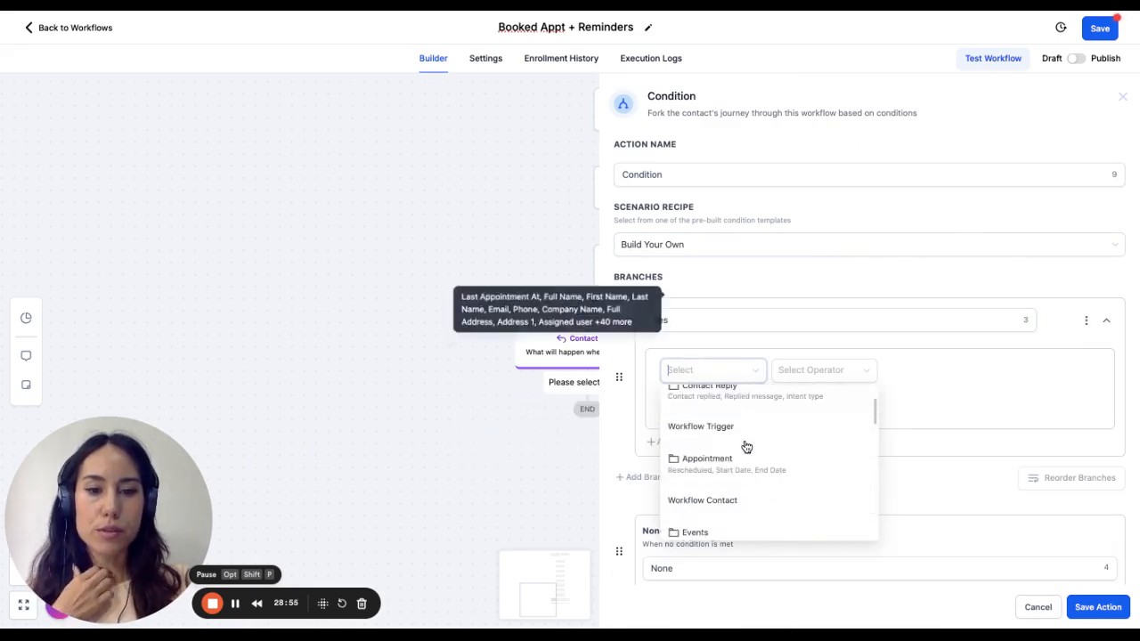
scroll(740, 430, up, 1)
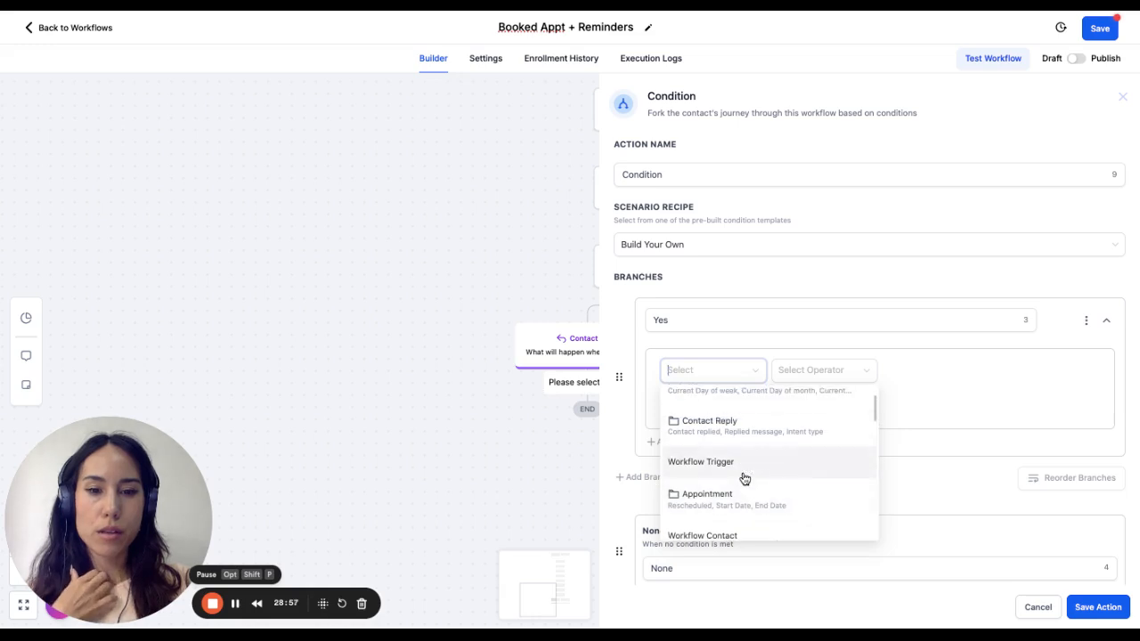
click(748, 428)
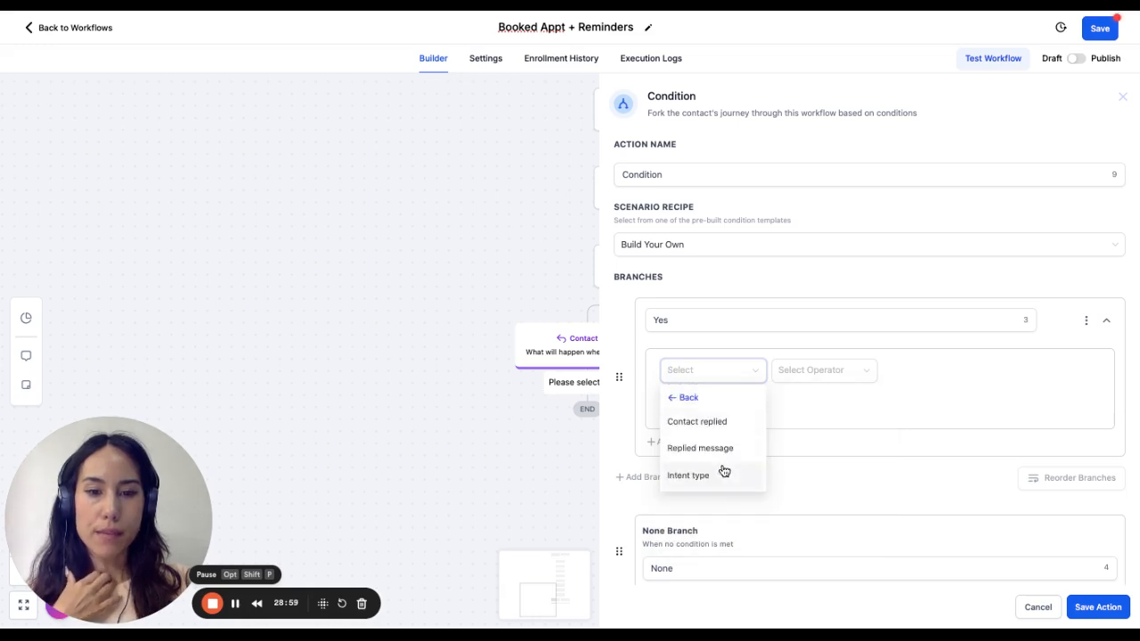
click(719, 449)
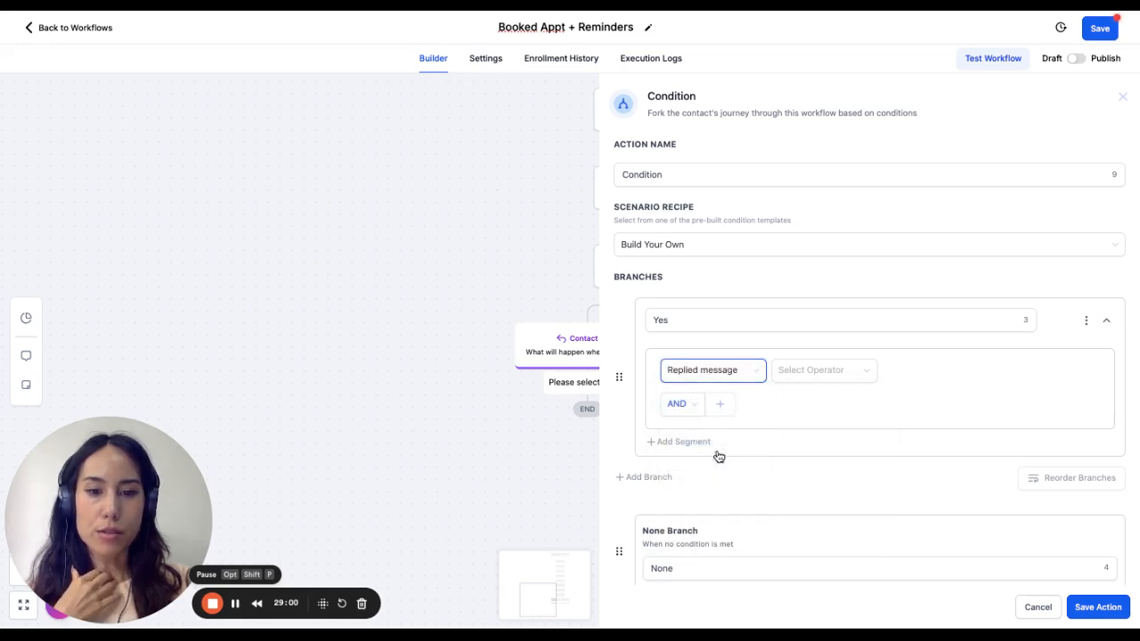
click(828, 373)
click(802, 439)
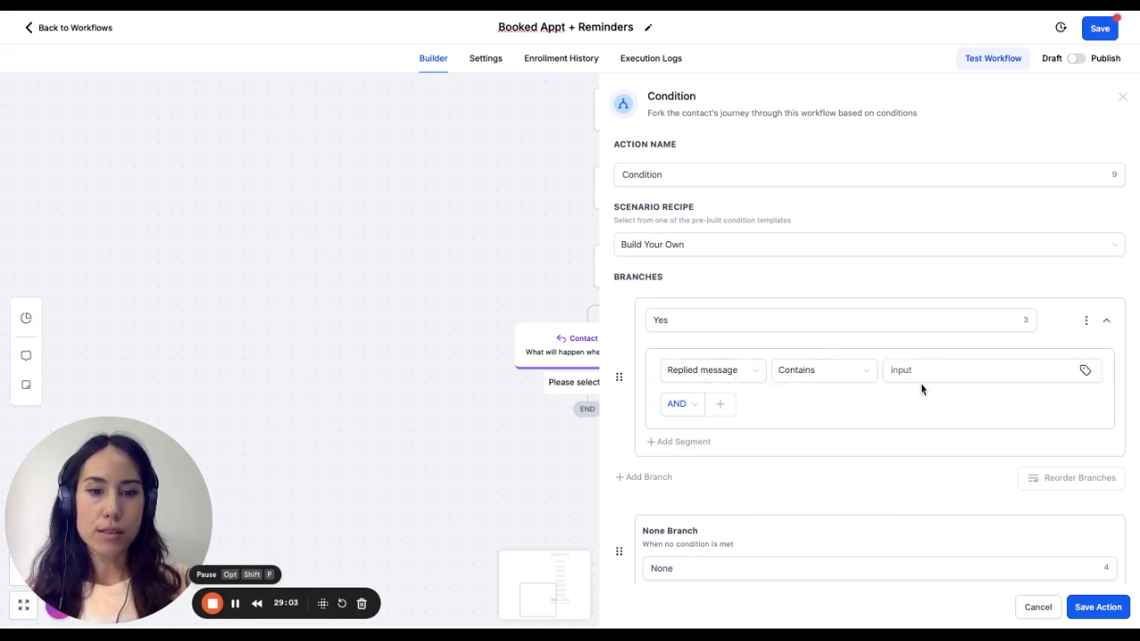
click(942, 373)
text(Yes)
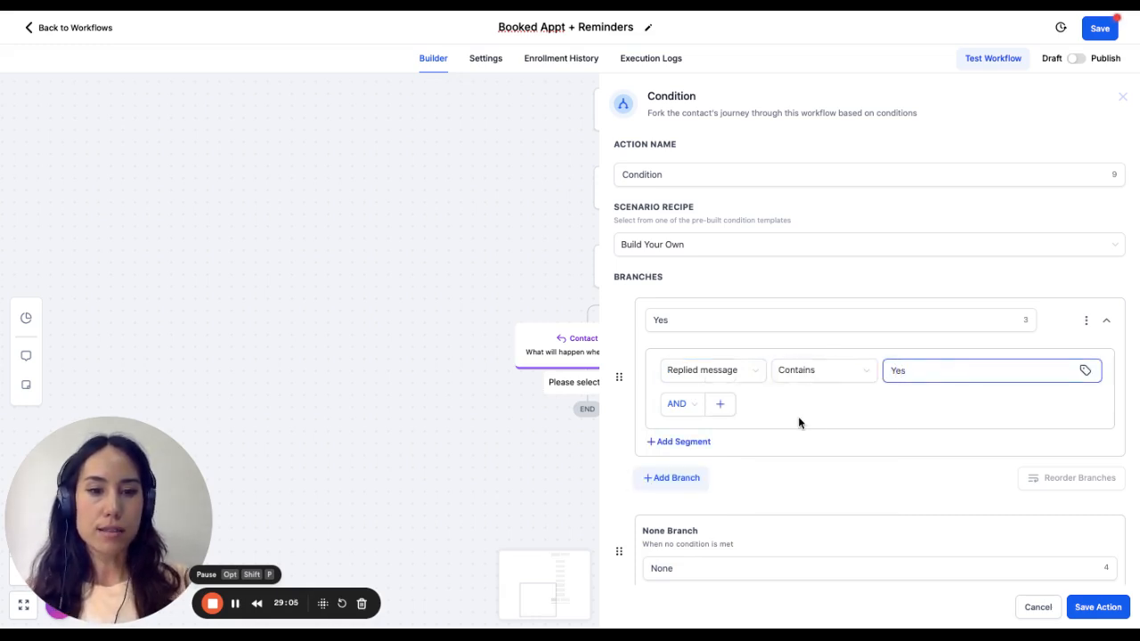
- Switch the Yes branch's condition logic to OR and add a second condition row
click(682, 405)
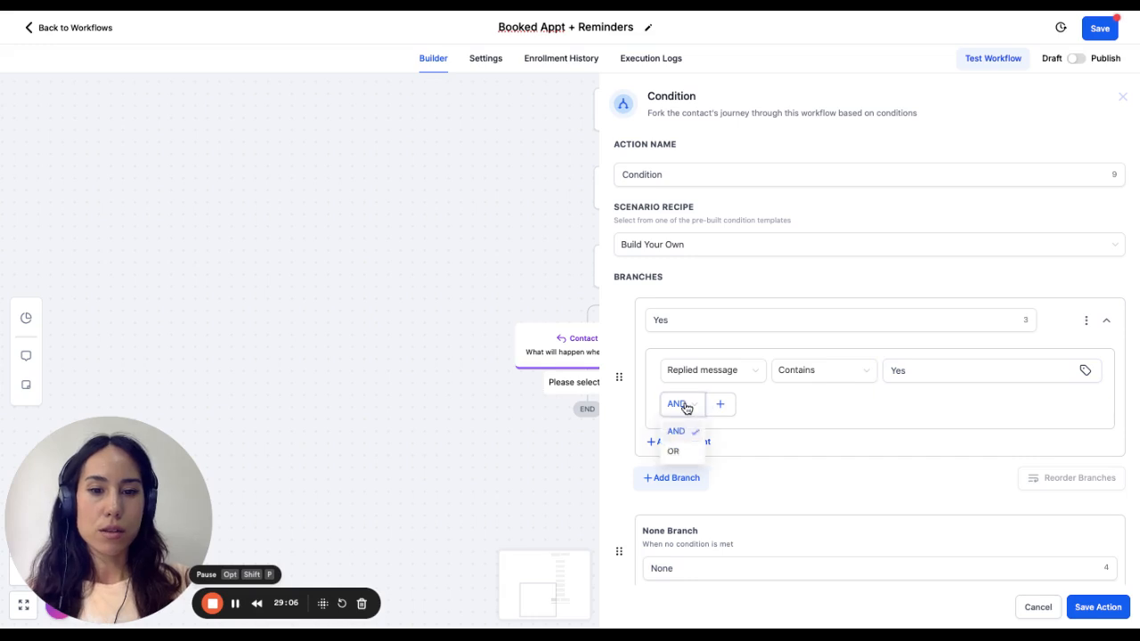
click(684, 456)
click(721, 406)
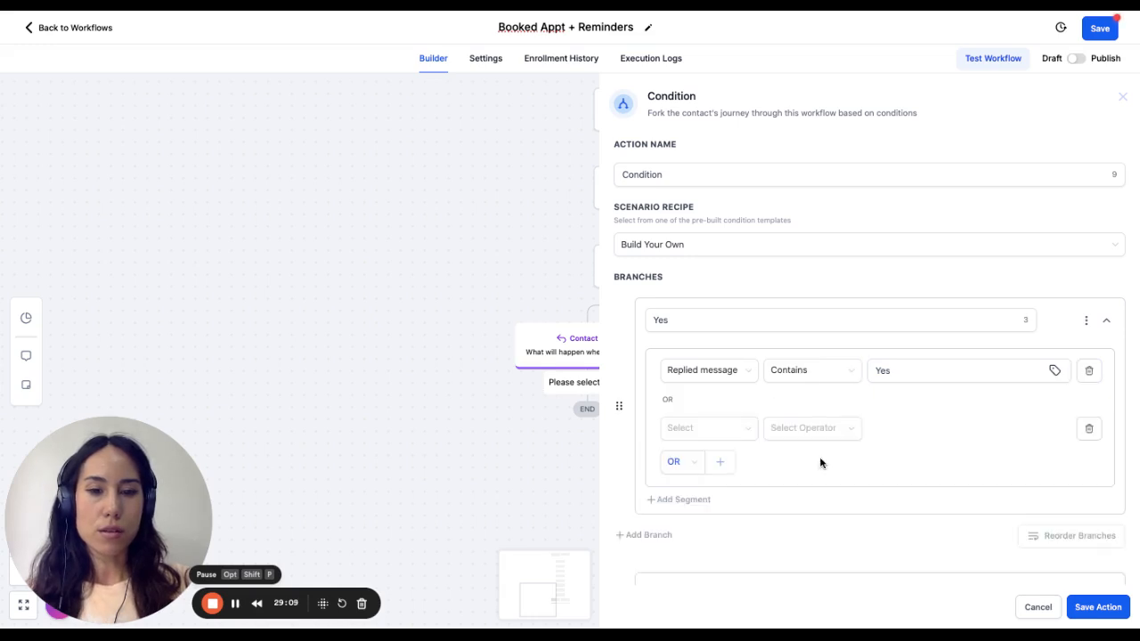
click(727, 435)
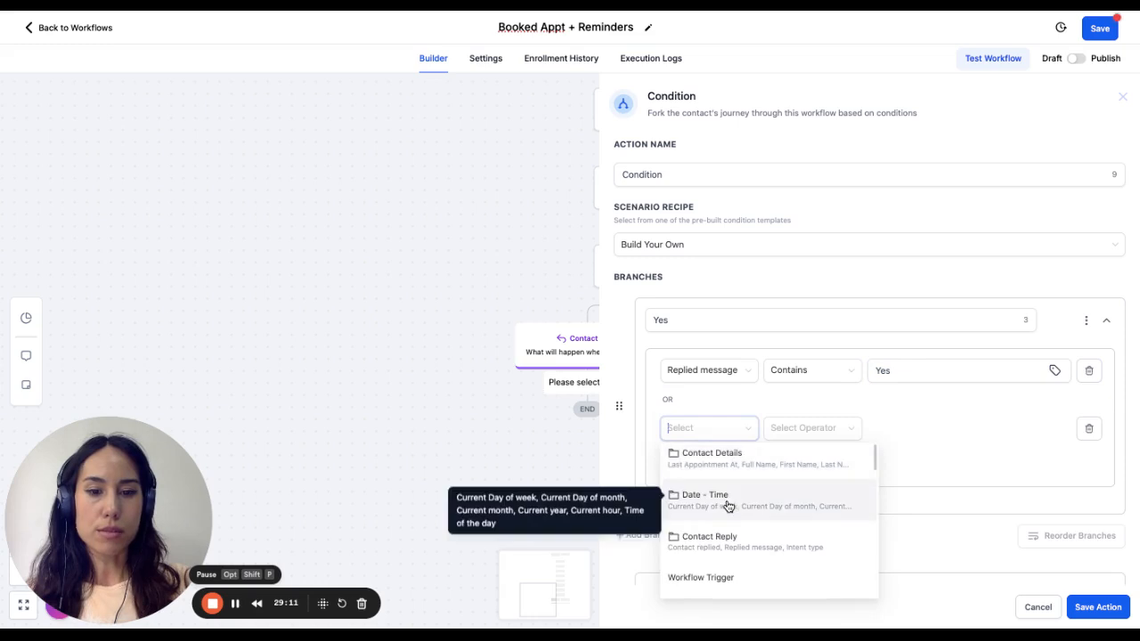
scroll(739, 555, down, 2)
click(739, 565)
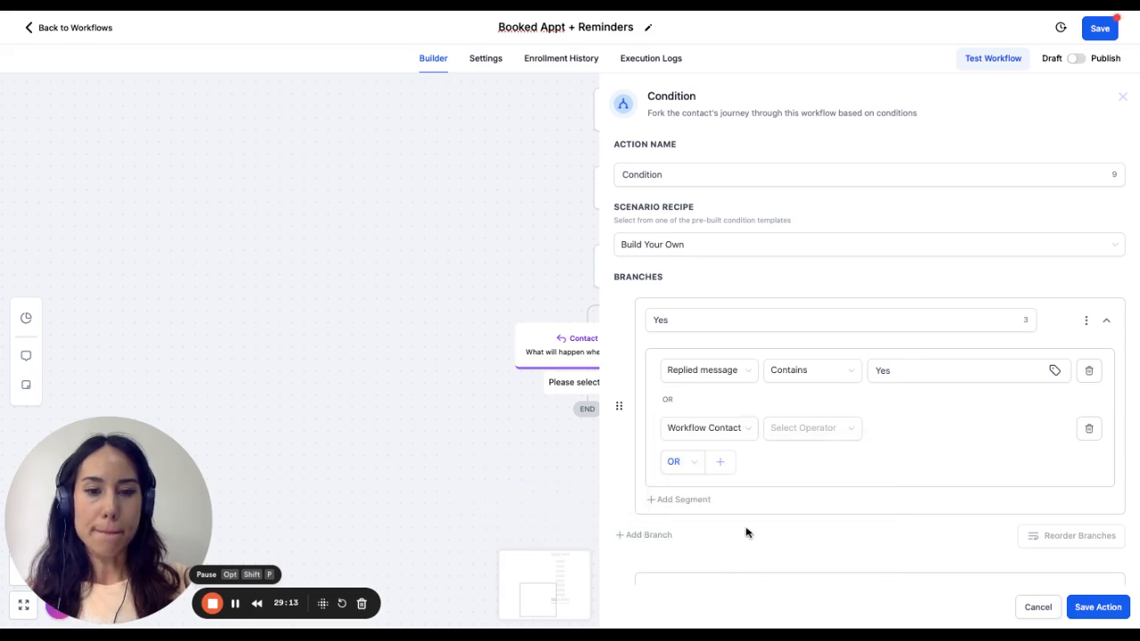
click(812, 430)
- Set the second condition's field to Replied message from the Contact Reply category
click(719, 430)
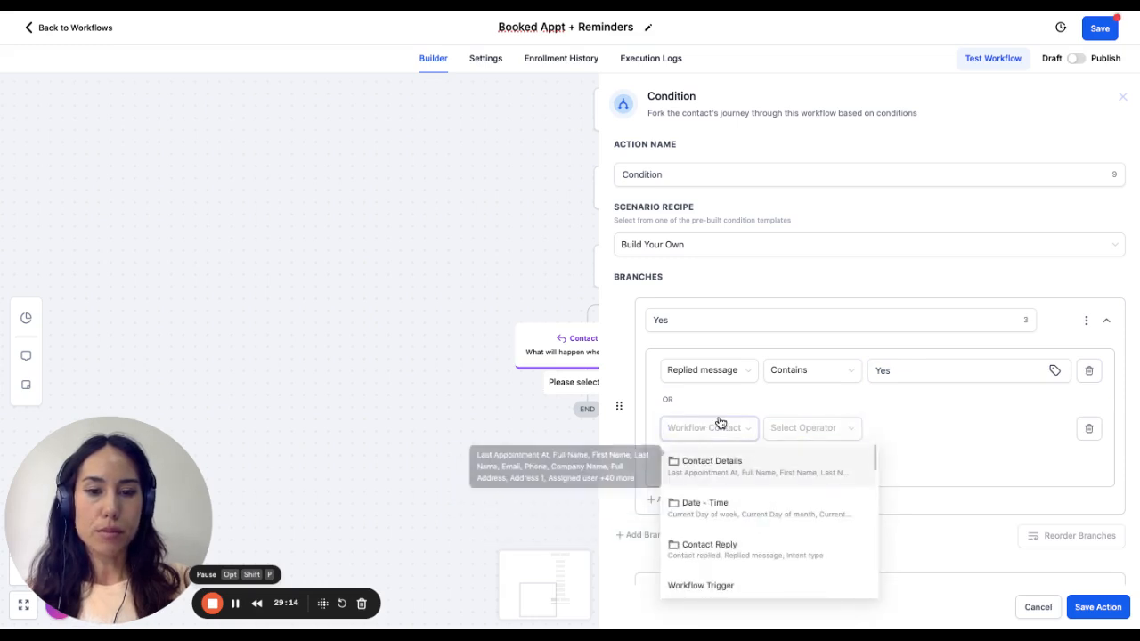
scroll(726, 517, down, 3)
scroll(729, 549, down, 5)
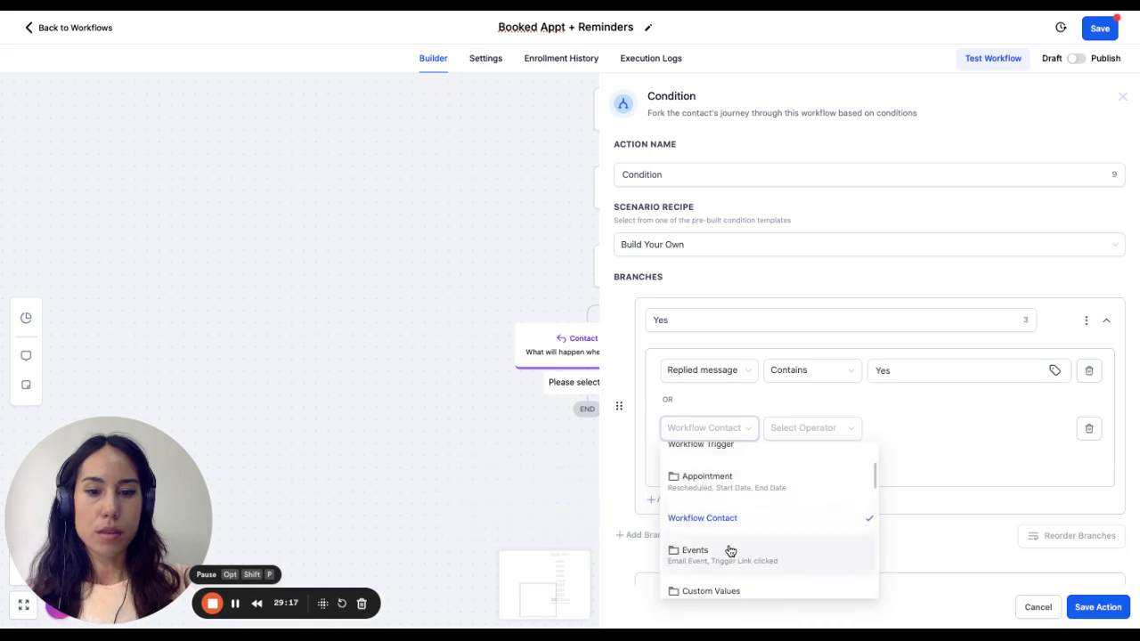
scroll(729, 550, up, 5)
scroll(729, 550, up, 2)
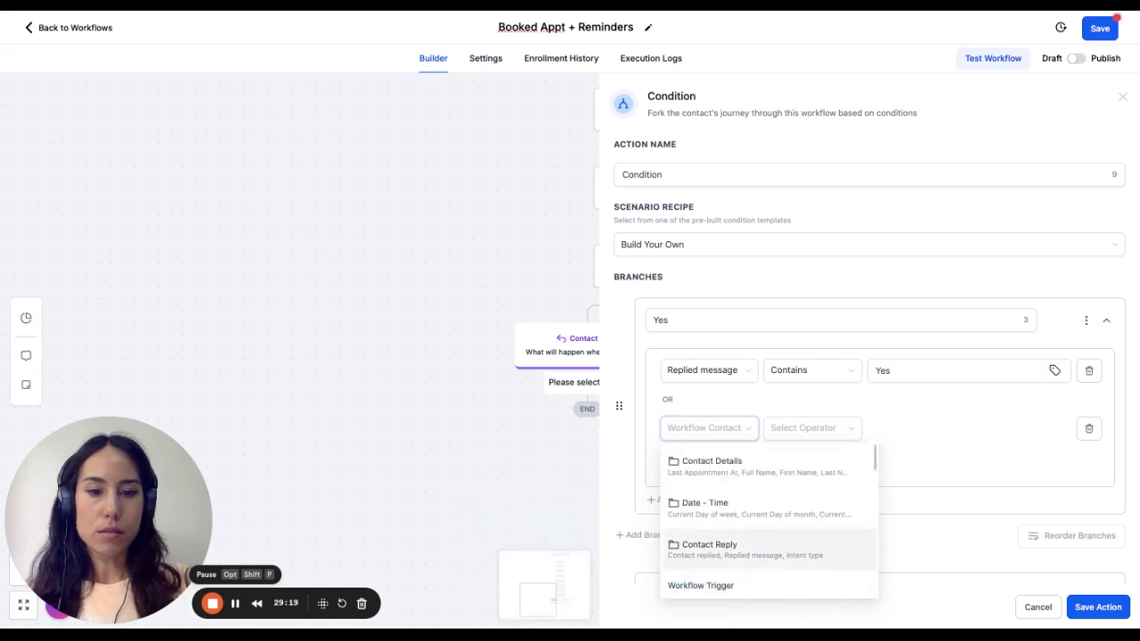
click(729, 550)
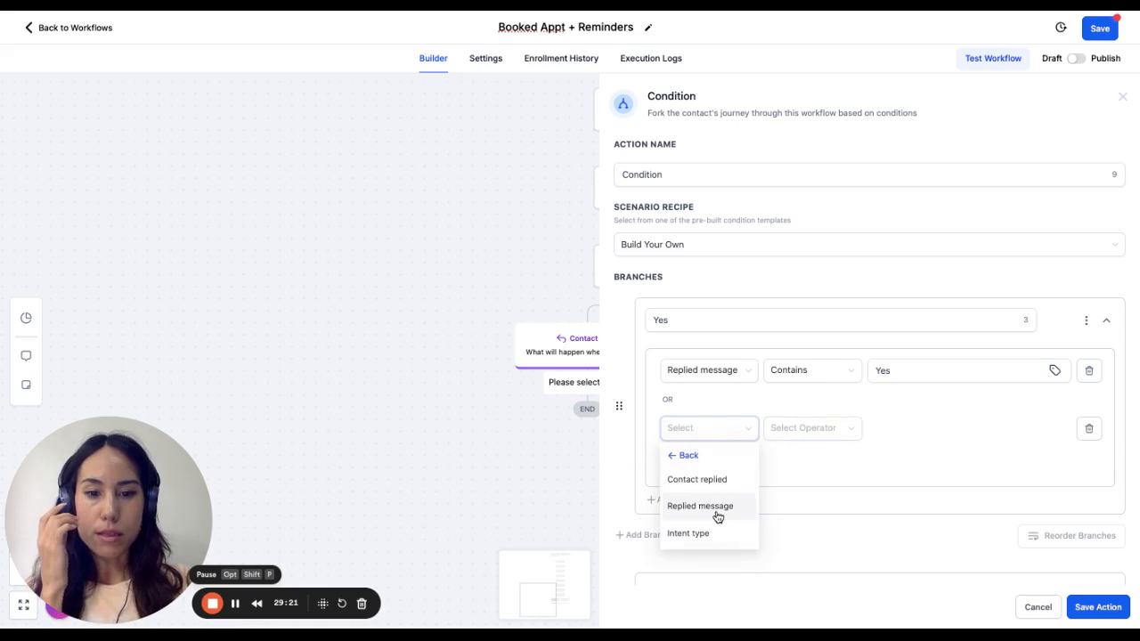
click(718, 517)
- Complete the second Replied message condition with Contains "Sure" and save the condition action
click(794, 431)
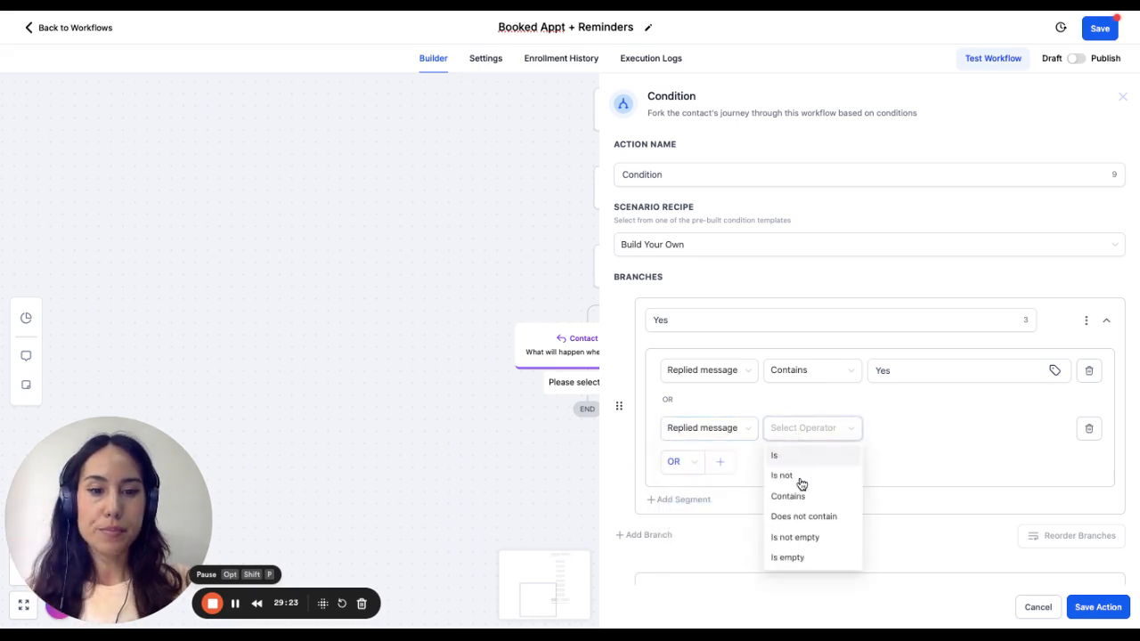
click(802, 492)
click(887, 429)
text(Sure)
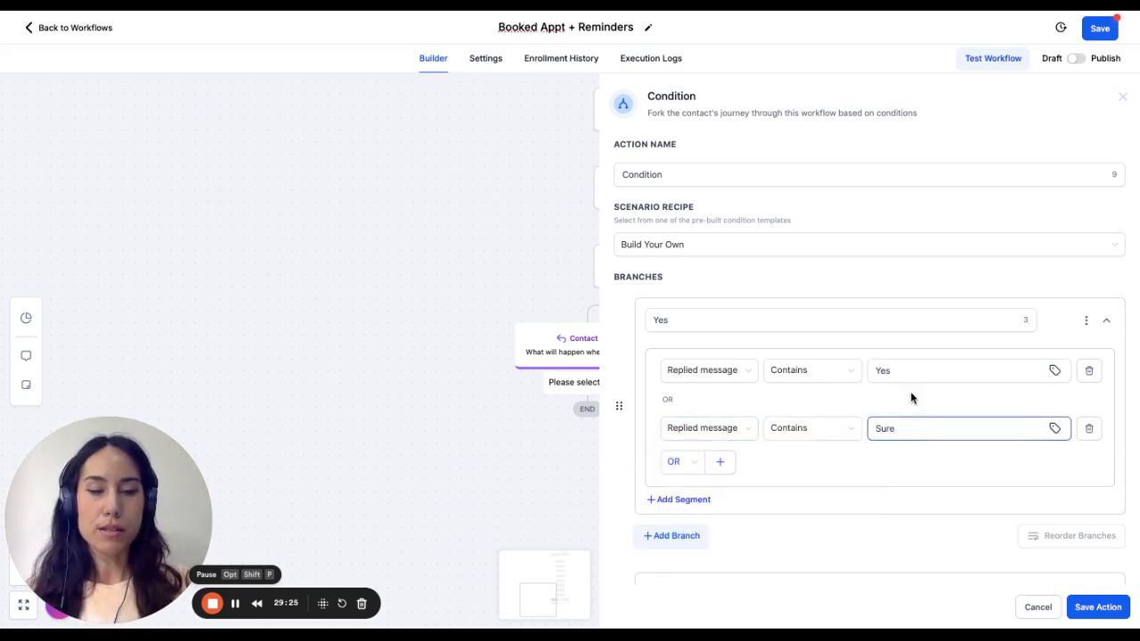
scroll(910, 393, down, 2)
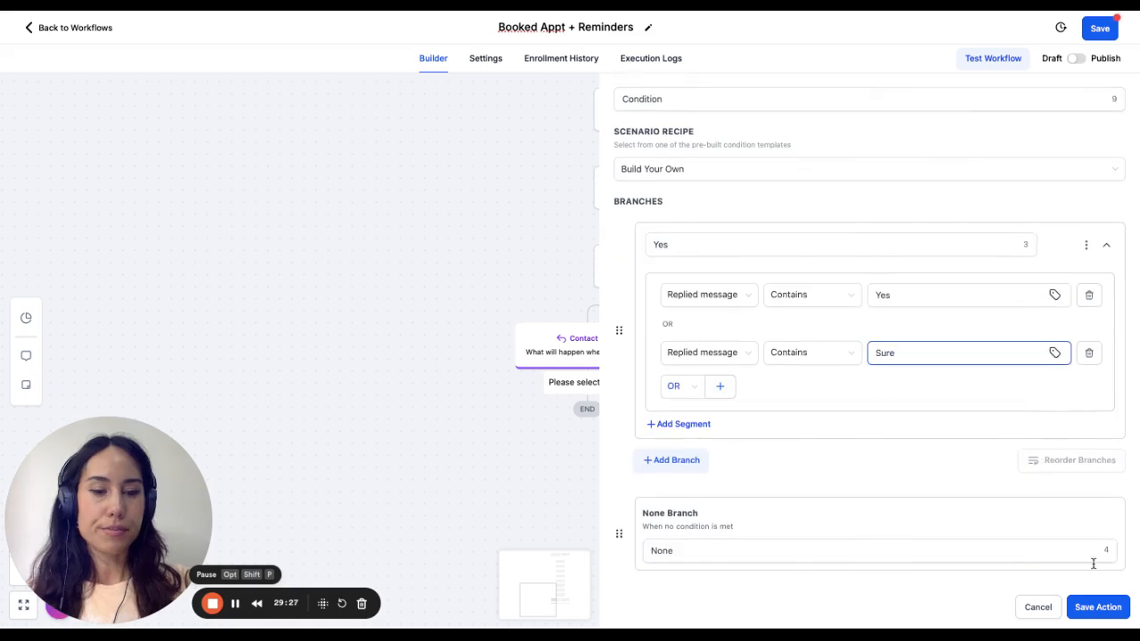
click(1099, 607)
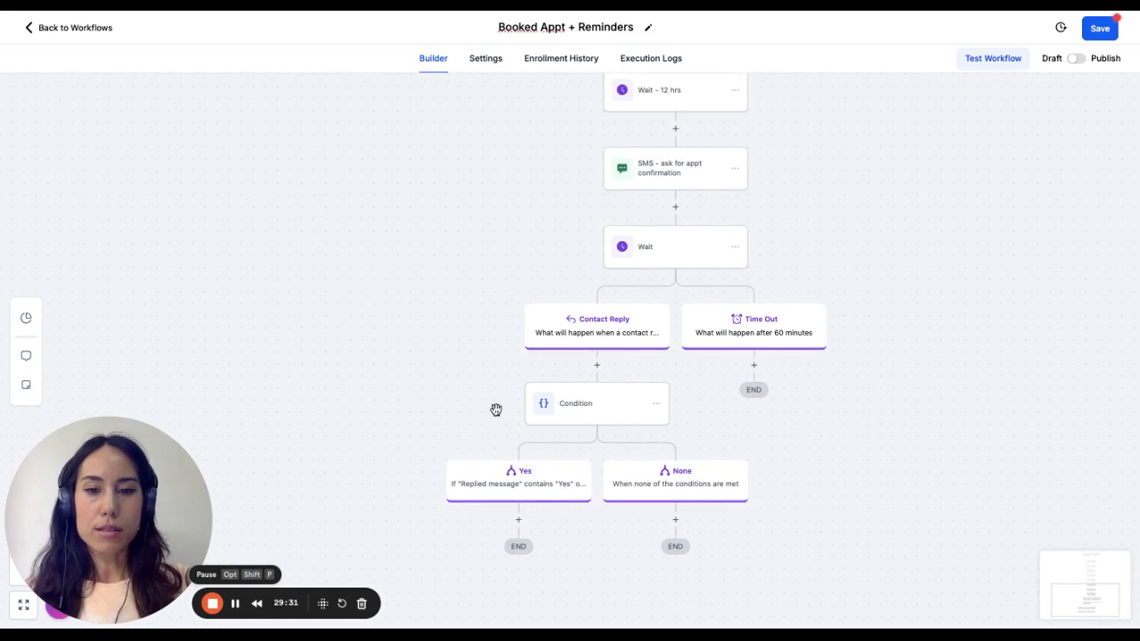
- Add a Send SMS action under the condition's Yes branch
scroll(495, 438, down, 1)
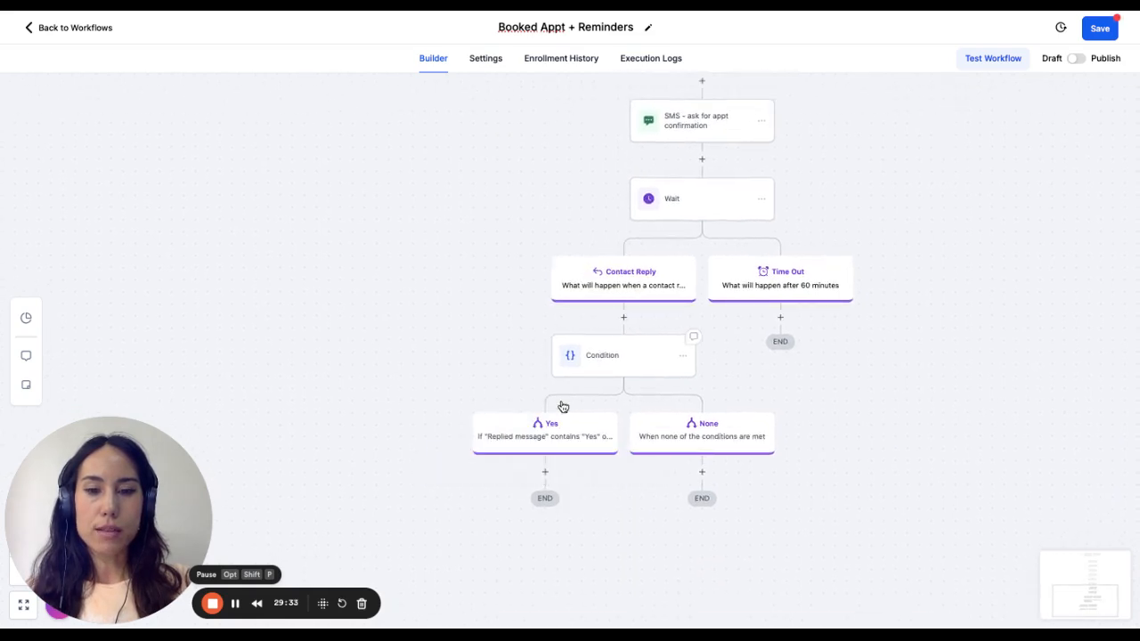
click(545, 477)
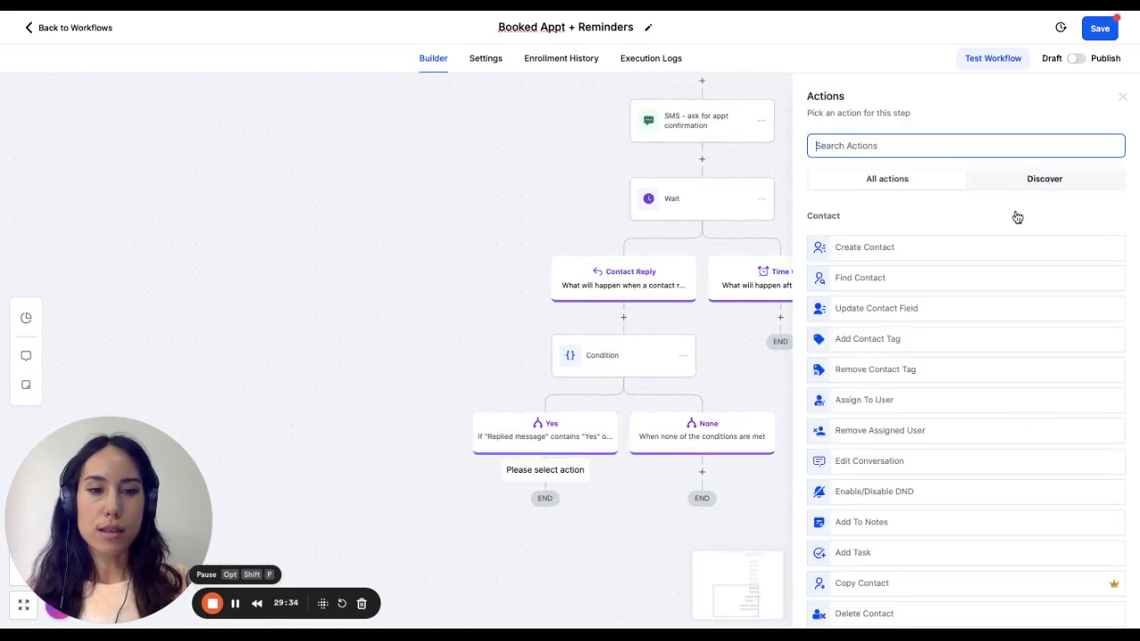
text(send)
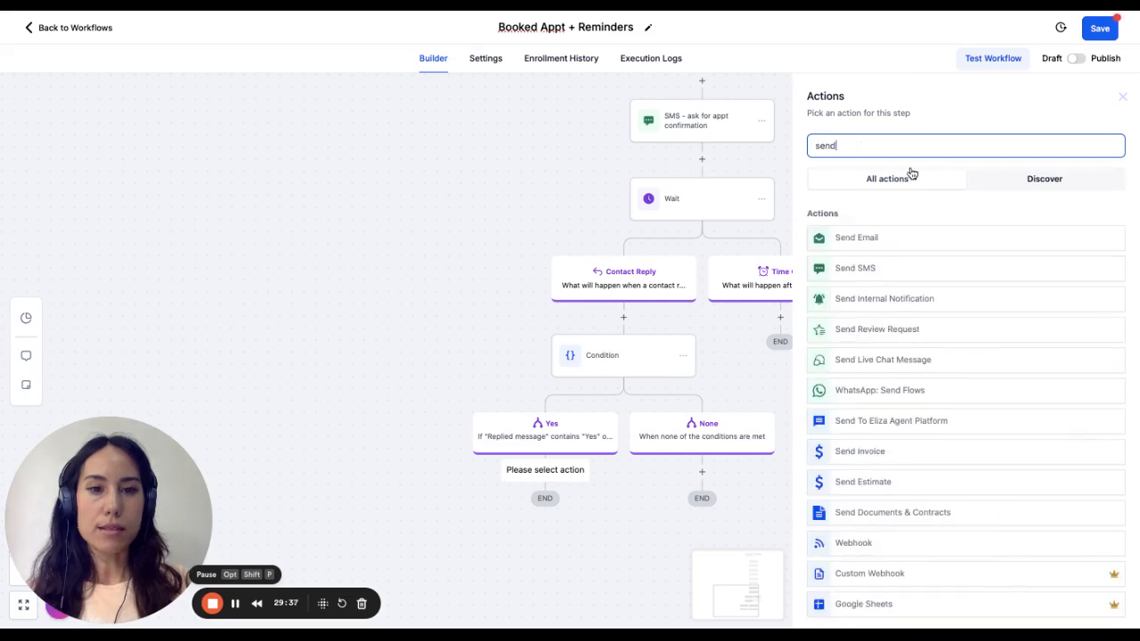
click(891, 271)
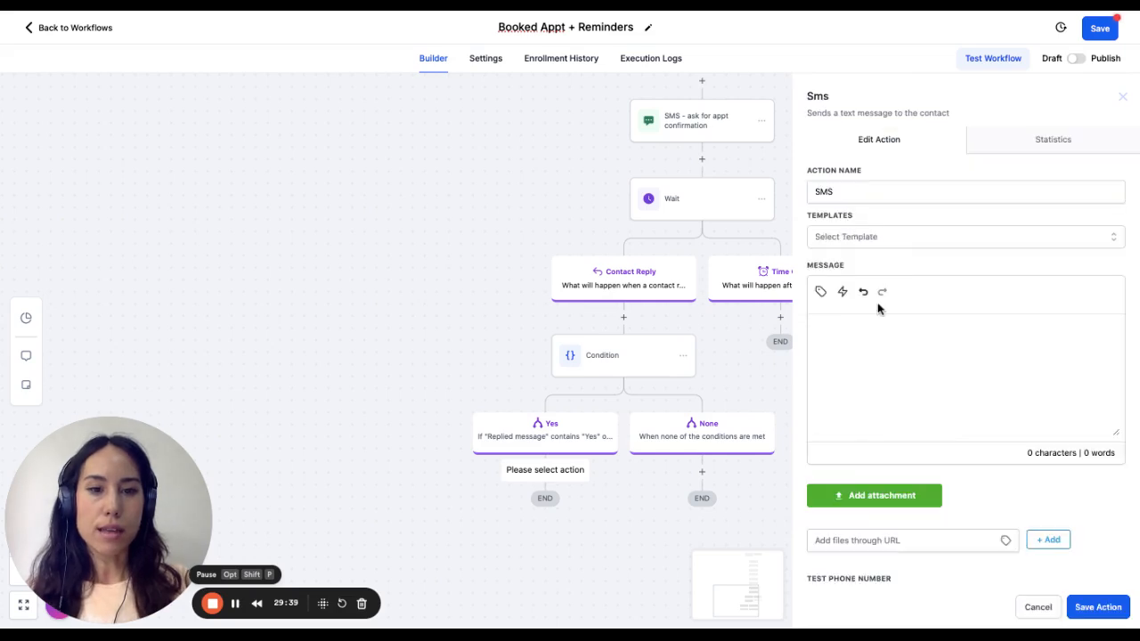
- Write the SMS message "Thank you for confirming. We looking forward to seeing you." and save the action
click(863, 359)
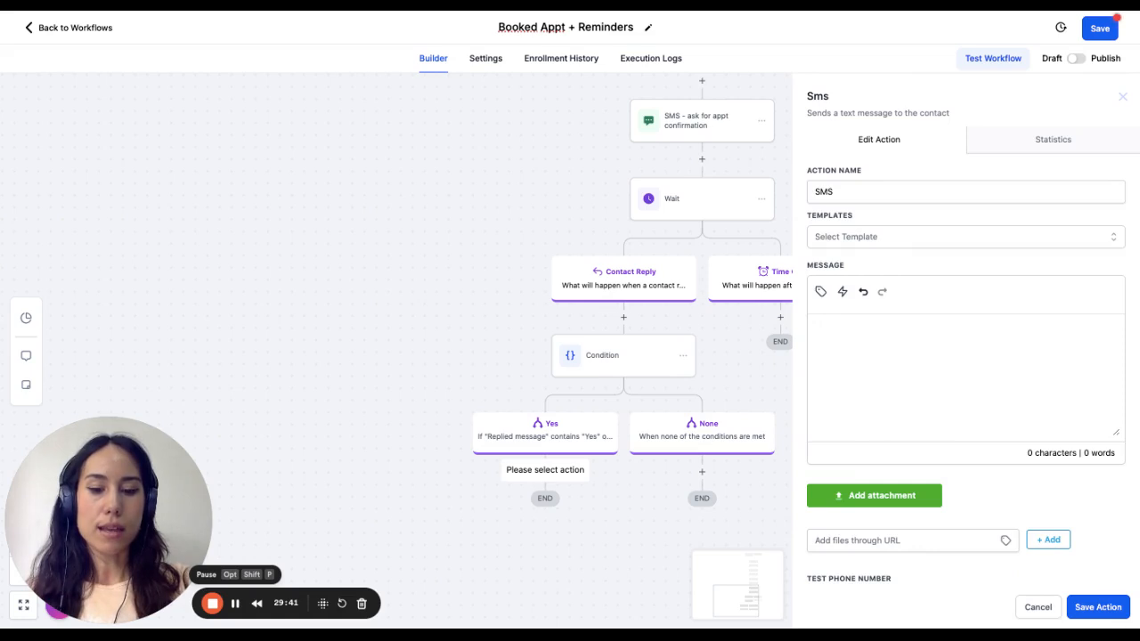
text(Thank you for conf)
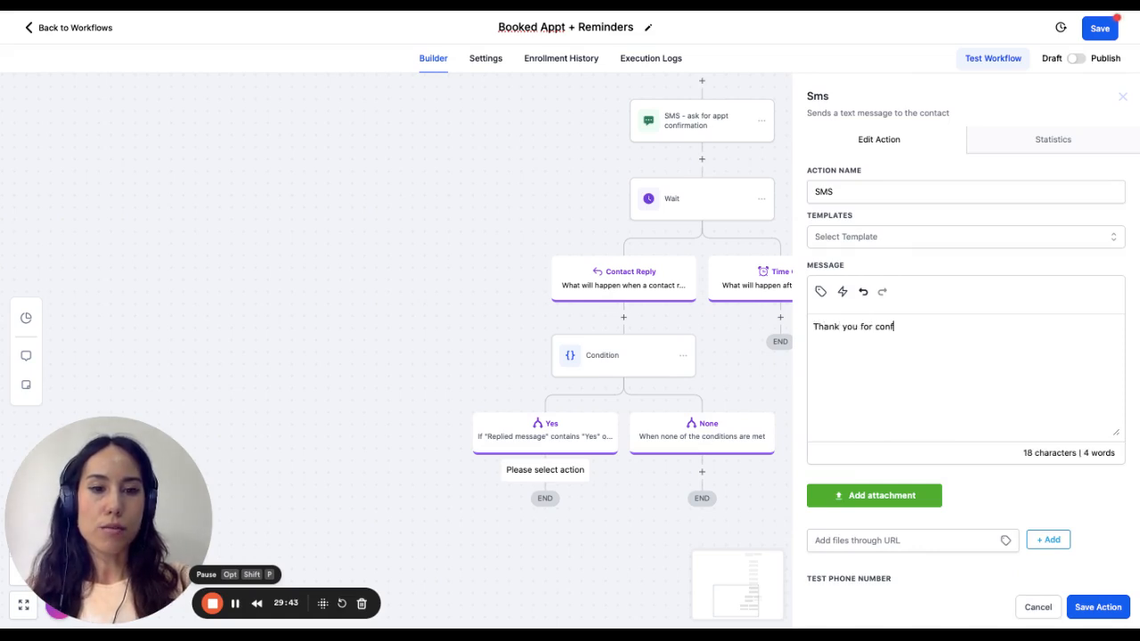
text(irming. We)
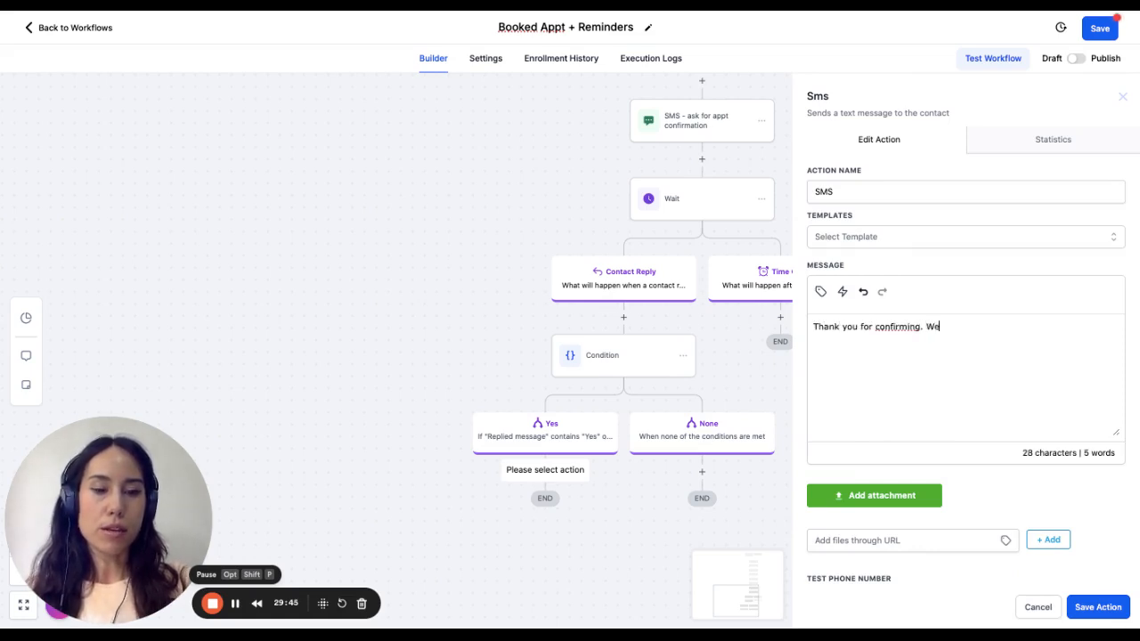
text( looking fo)
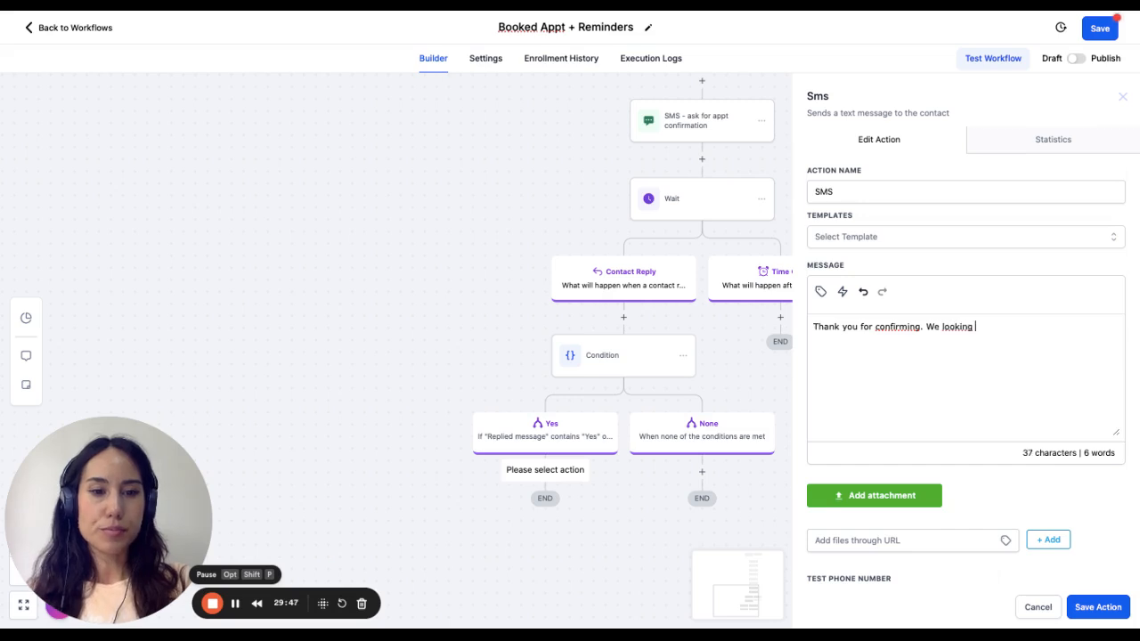
key(BackSpace)
key(BackSpace)
text(fo)
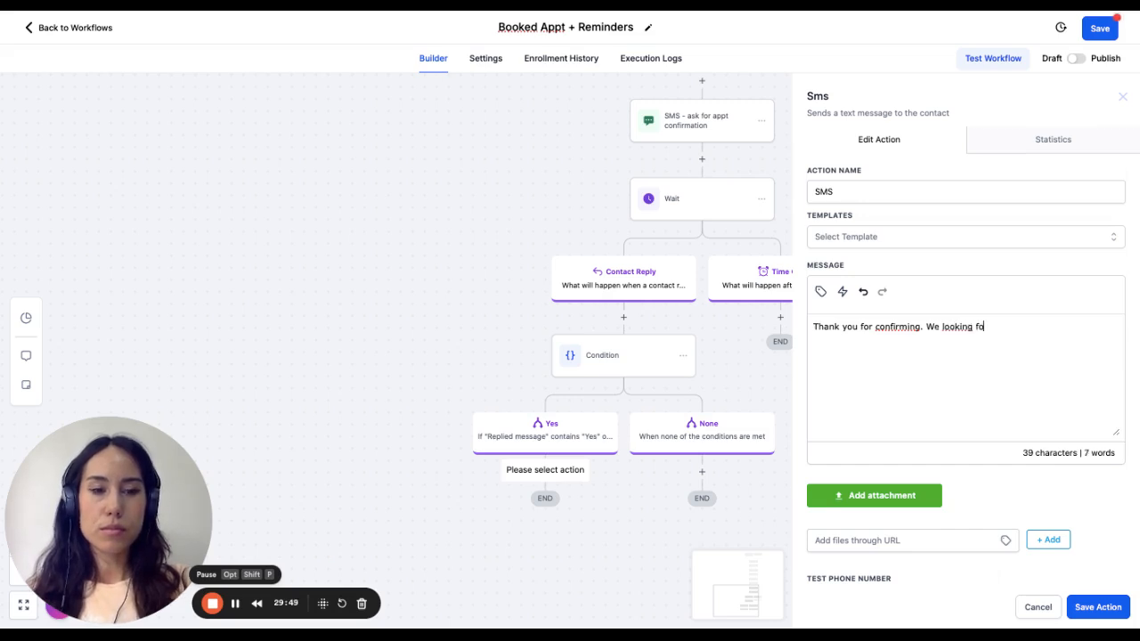
text(rward to seein gyou.)
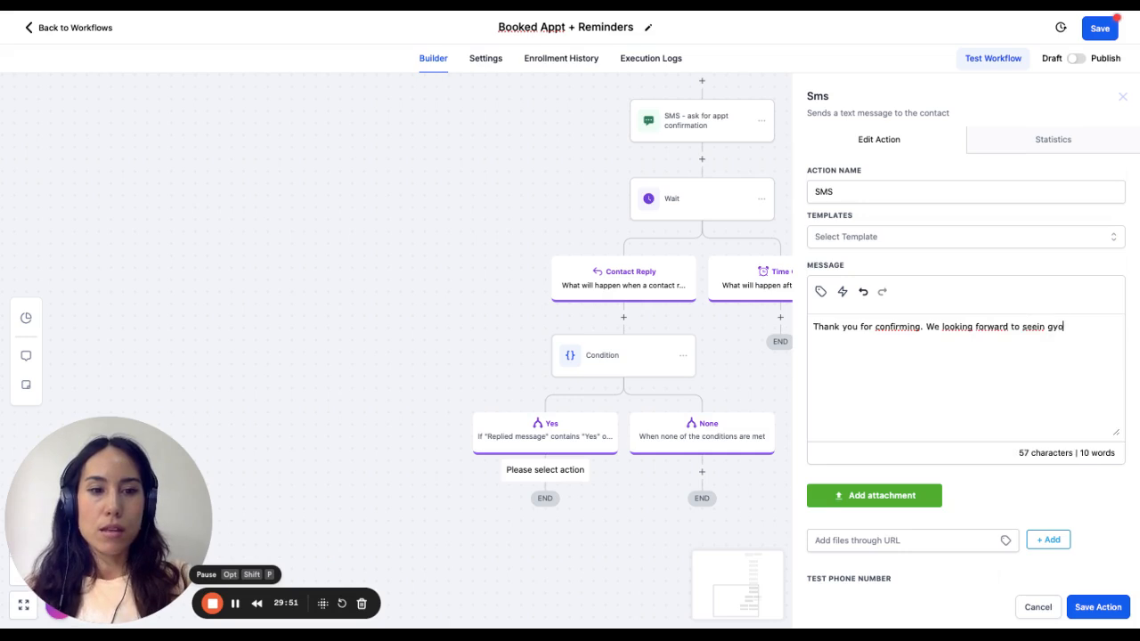
key(BackSpace)
key(BackSpace)
key(BackSpace)
text(gyou.)
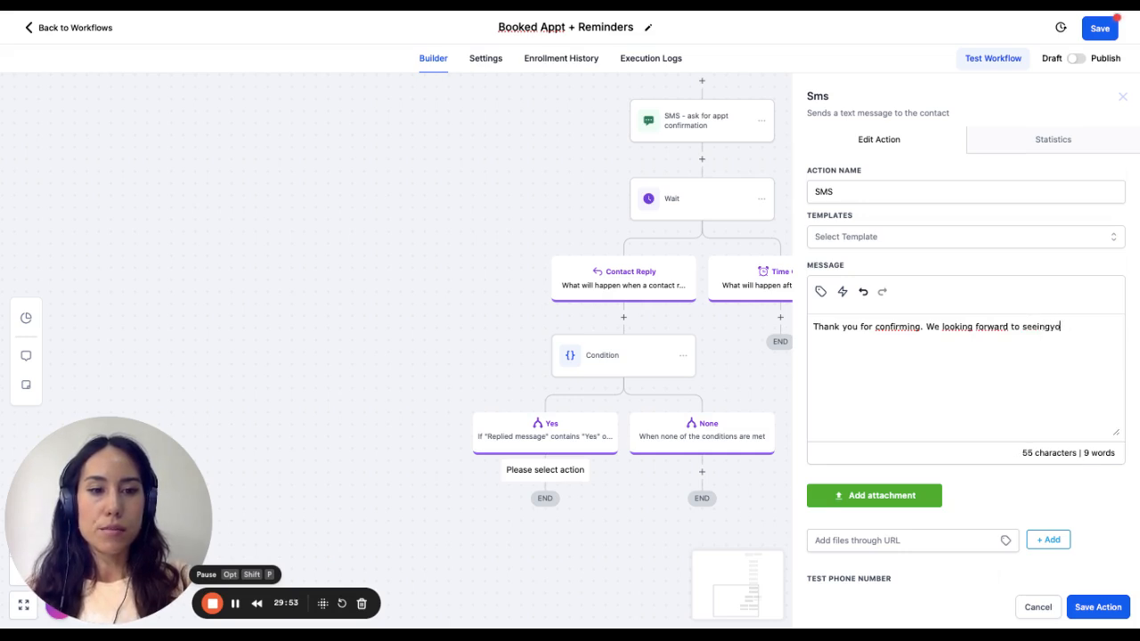
key(BackSpace)
key(BackSpace)
key(BackSpace)
key(BackSpace)
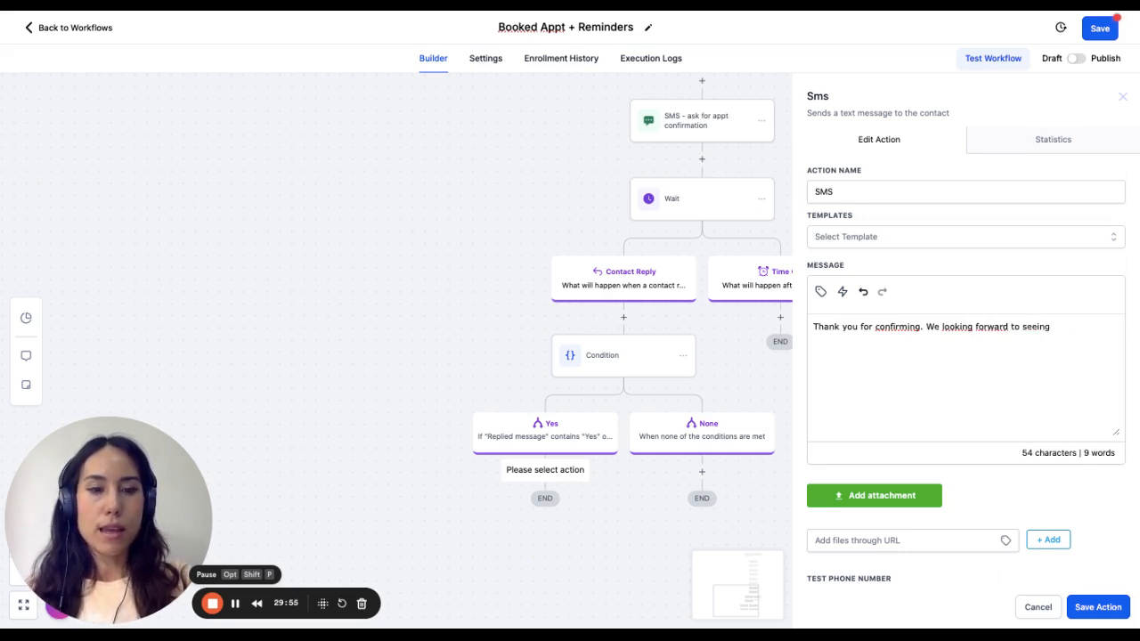
text(you.)
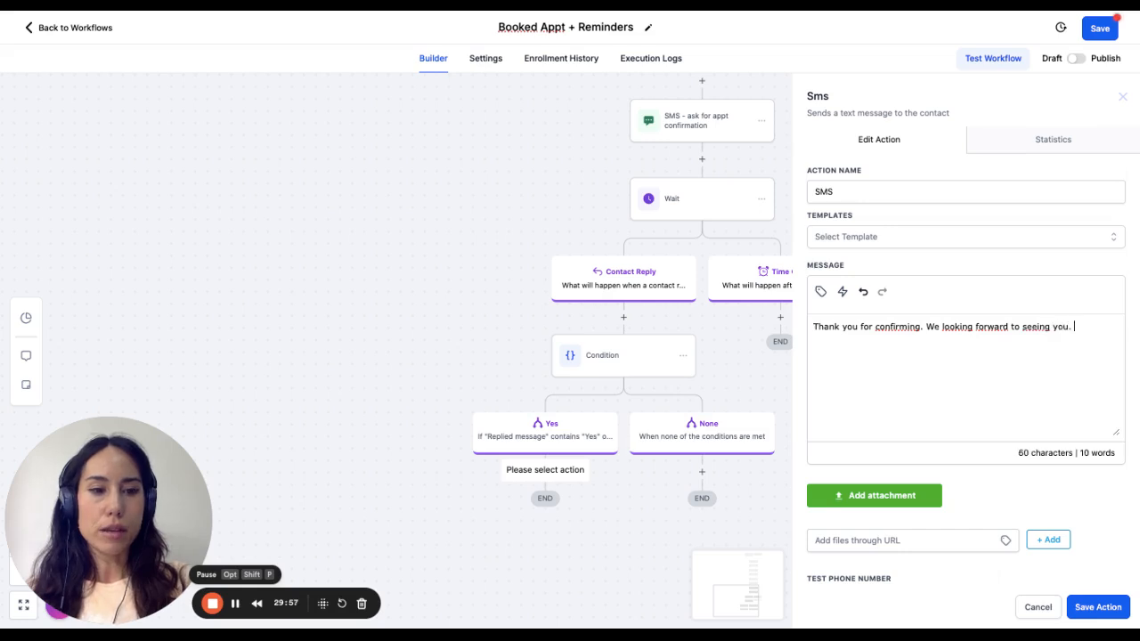
click(1094, 607)
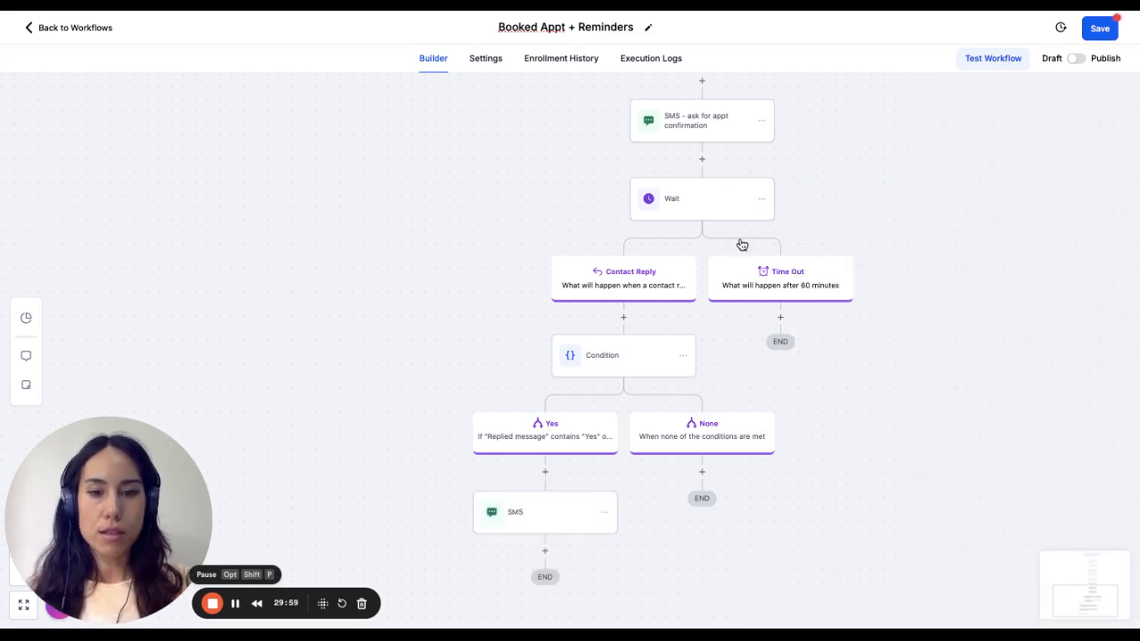
scroll(422, 433, down, 1)
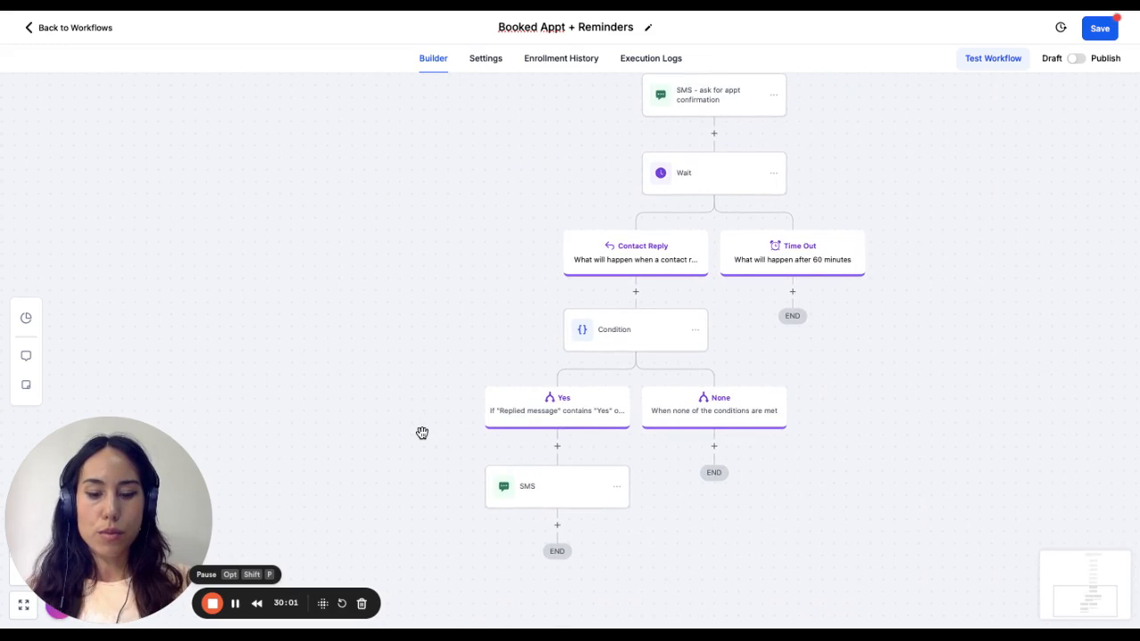
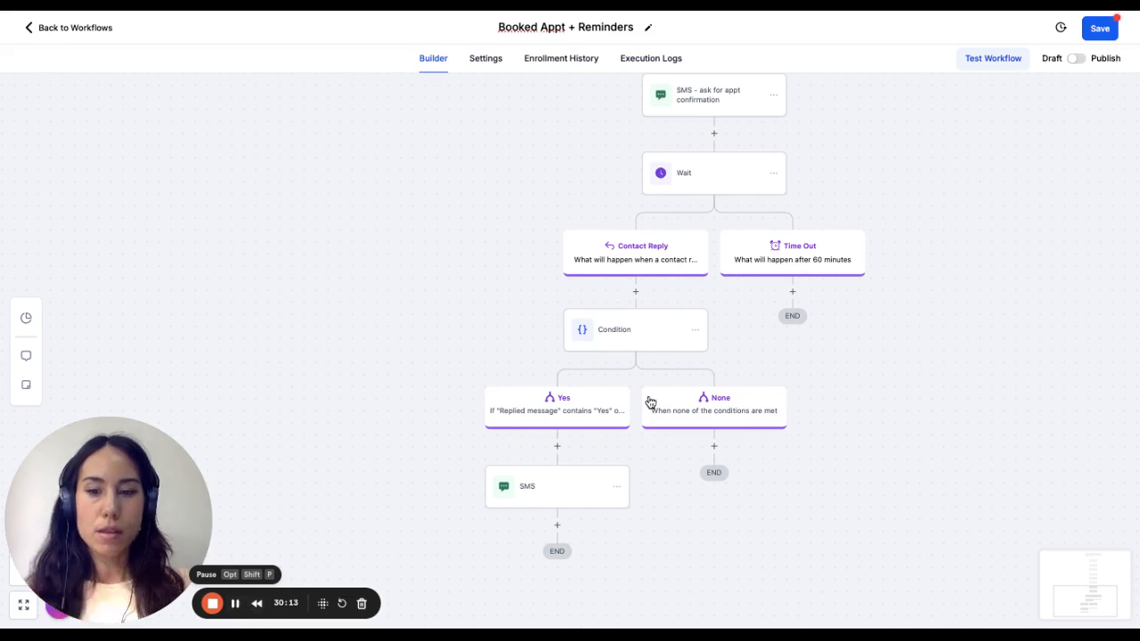
- Add a Wait action after the Yes branch's SMS and set it to wait for Event / Appointment time
scroll(556, 466, down, 1)
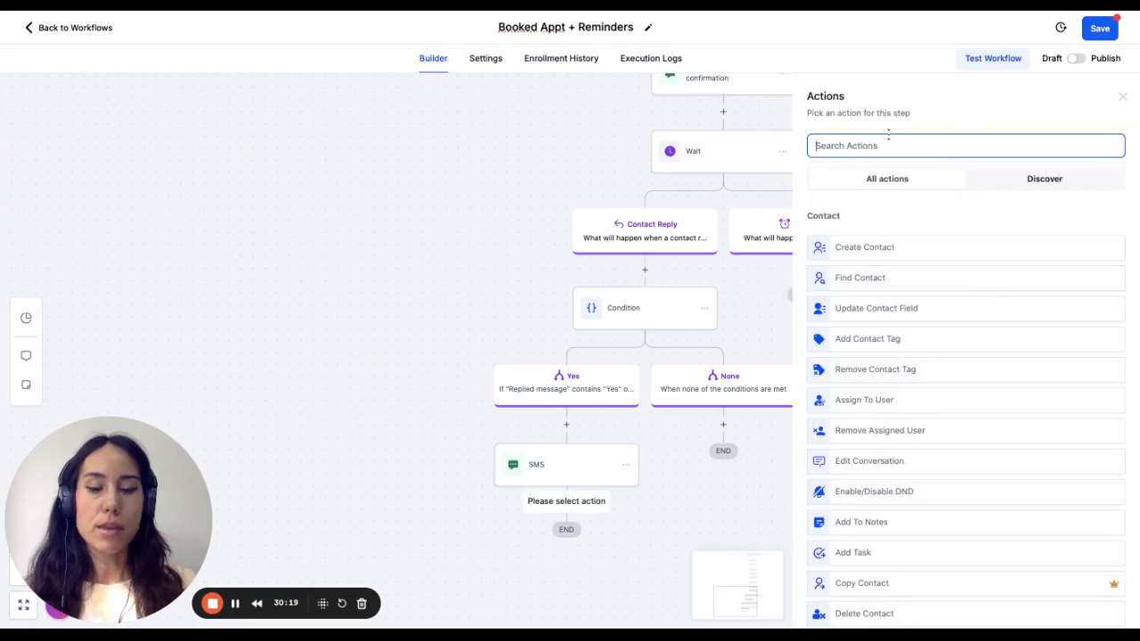
text(wait)
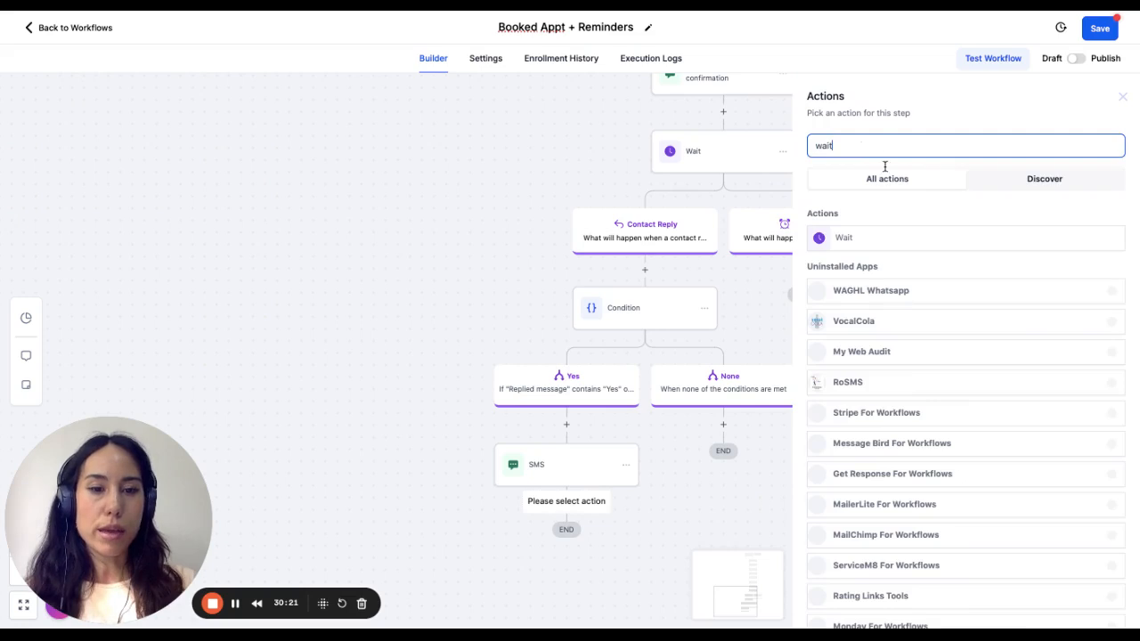
click(880, 242)
click(682, 224)
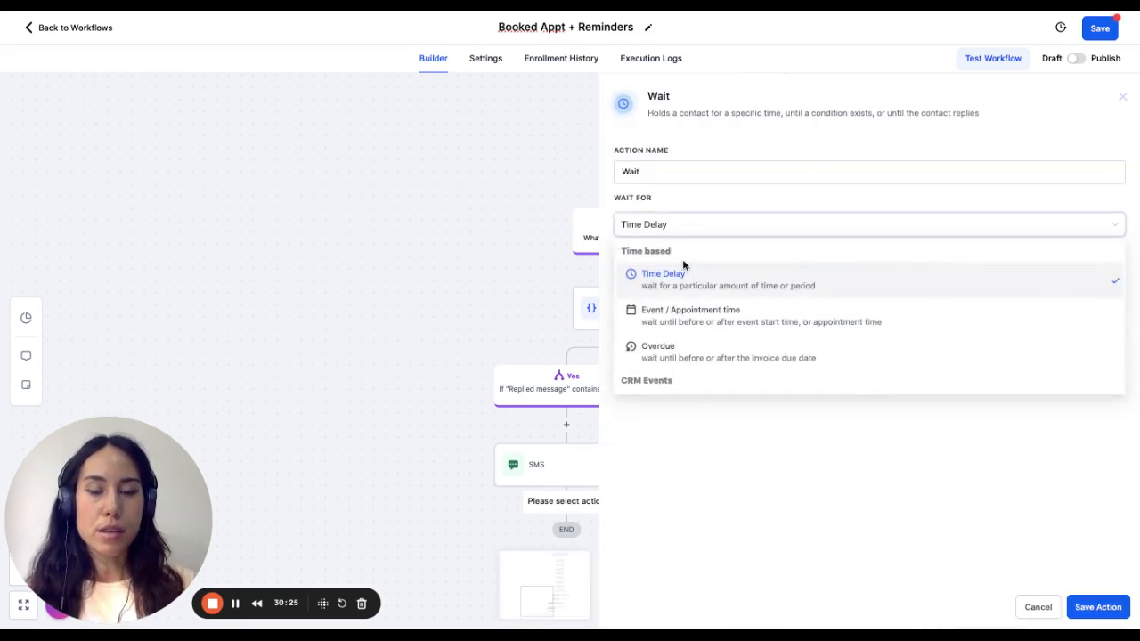
click(687, 321)
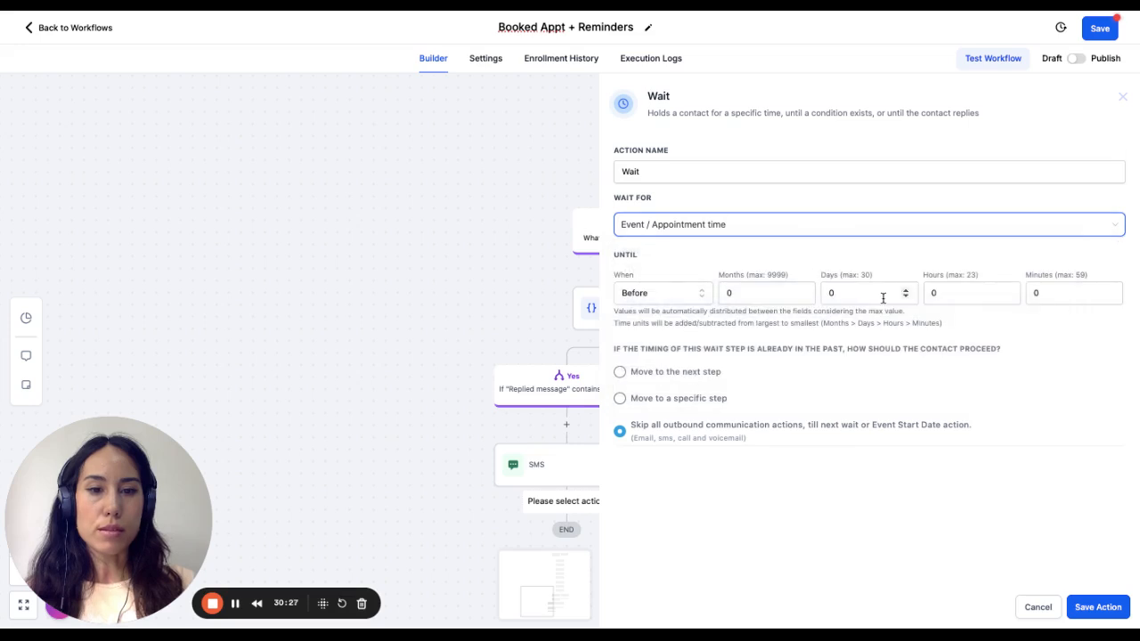
- Set the wait to end 1 hour before the appointment and save the action
click(837, 292)
click(936, 293)
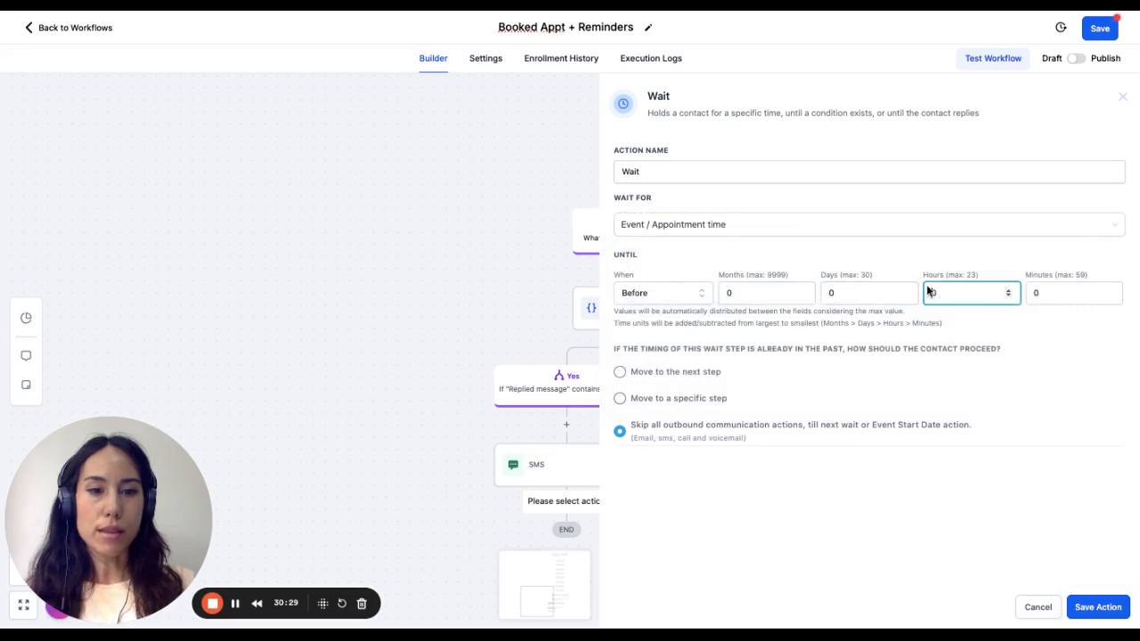
key(BackSpace)
text(1)
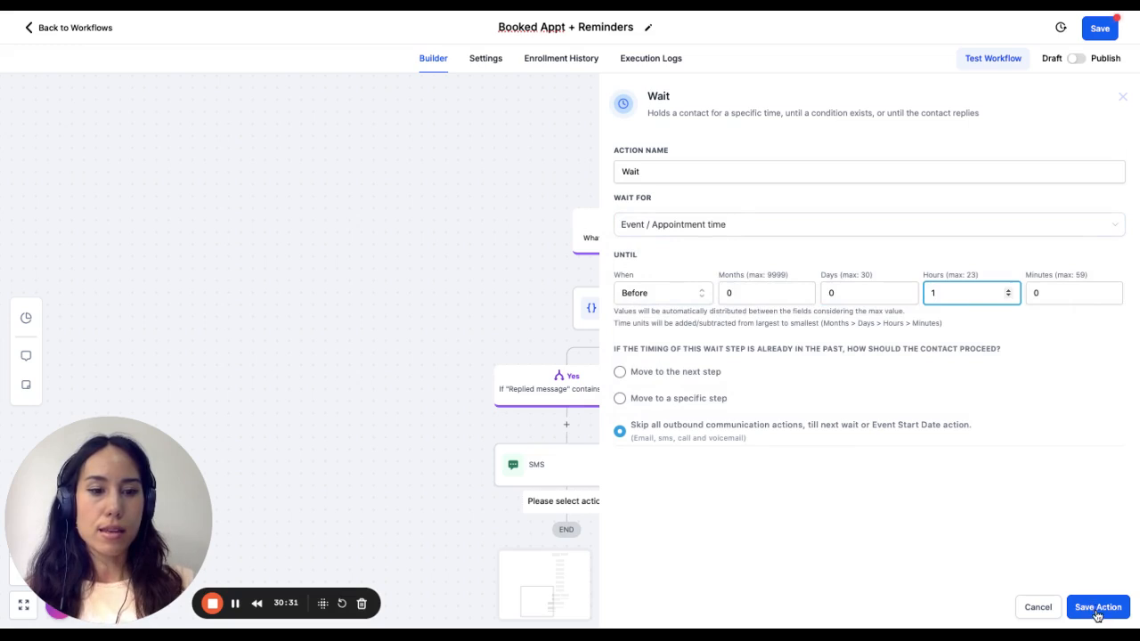
click(1099, 606)
- Add a Send SMS action after the appointment-time wait in the Yes branch
scroll(453, 356, down, 4)
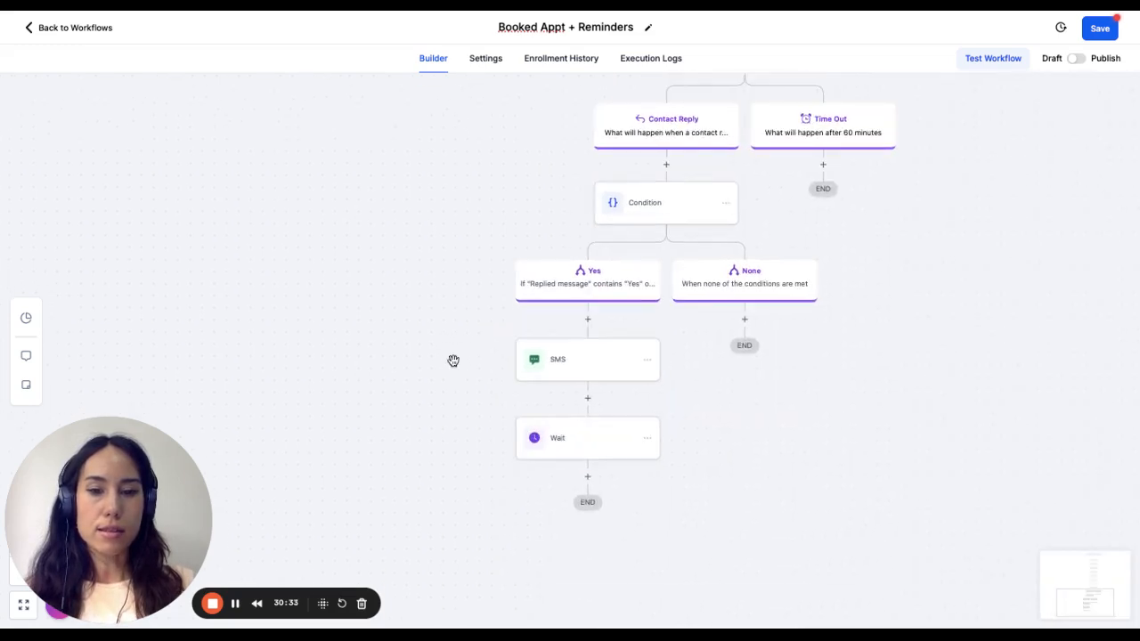
click(602, 430)
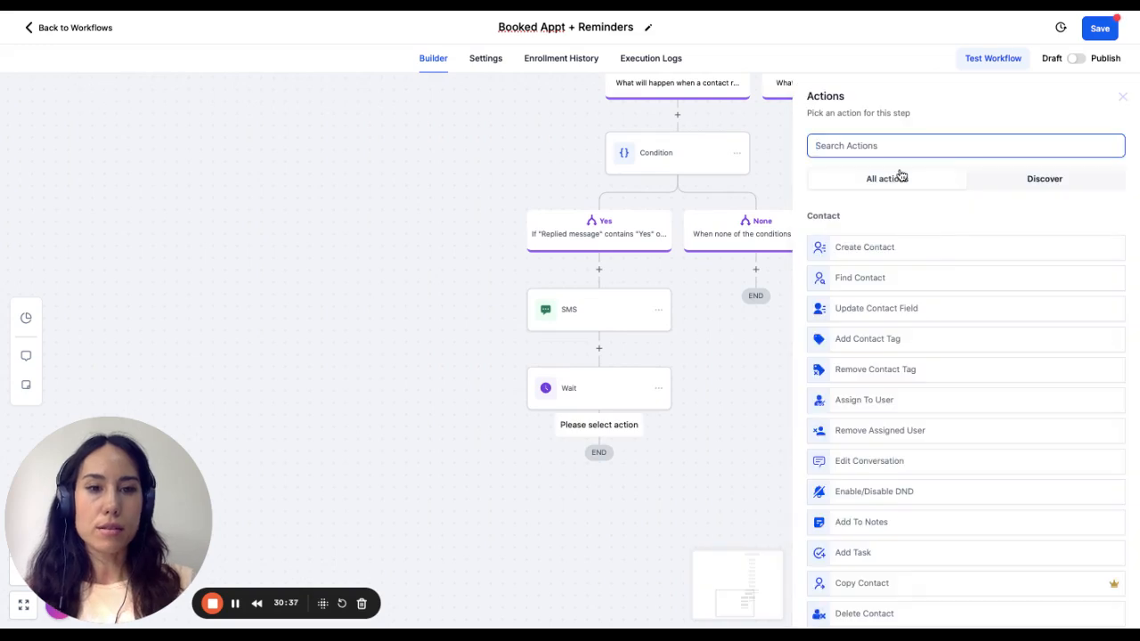
text(sen)
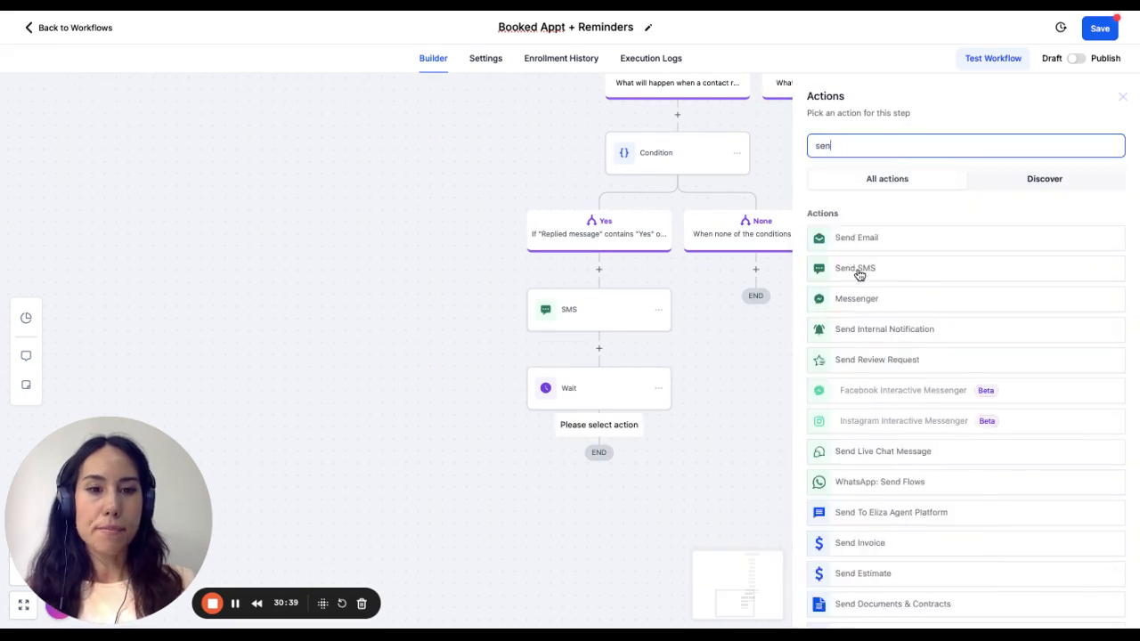
click(857, 269)
- Write the SMS message "Quick Reminder; Your appt is in 1 hour", then save the action and the workflow
text(Qu)
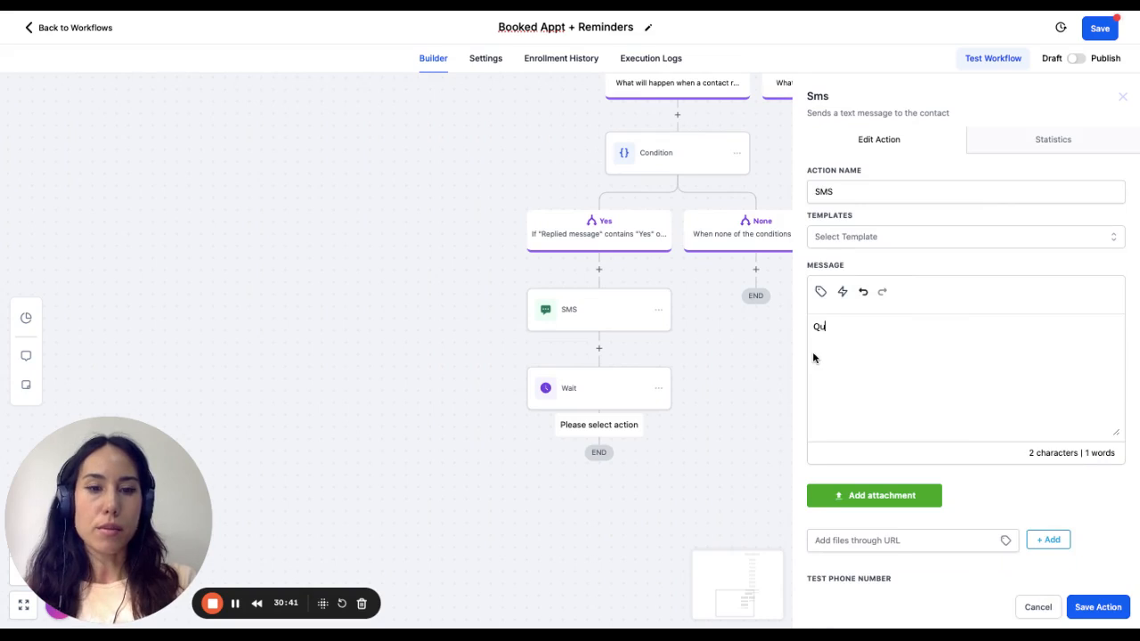
text(ick Remind)
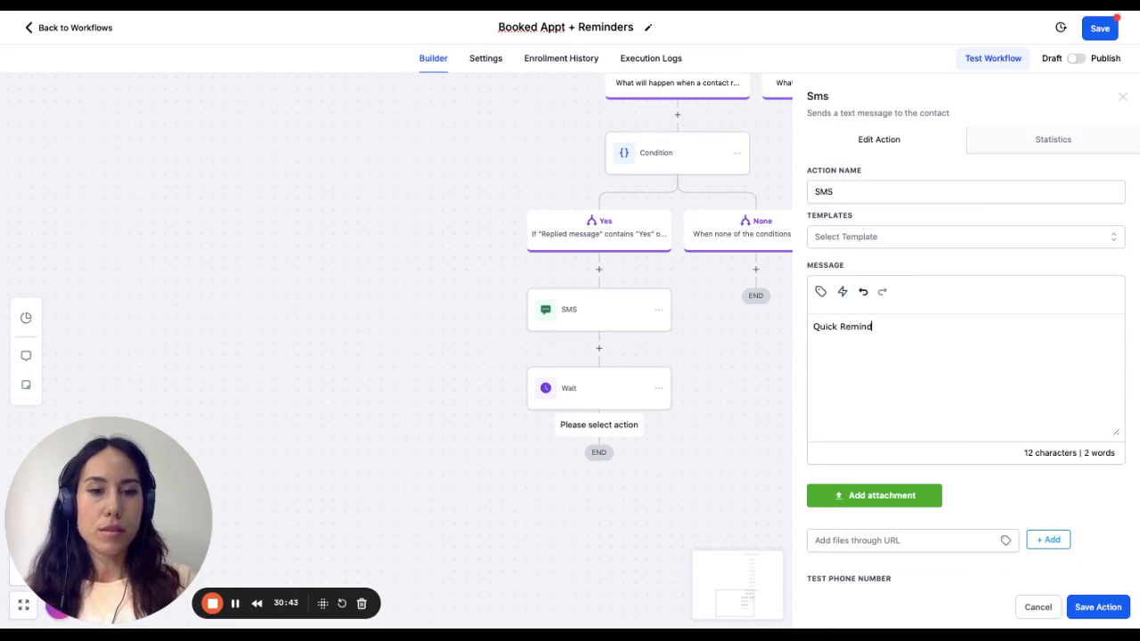
text(er: Your app)
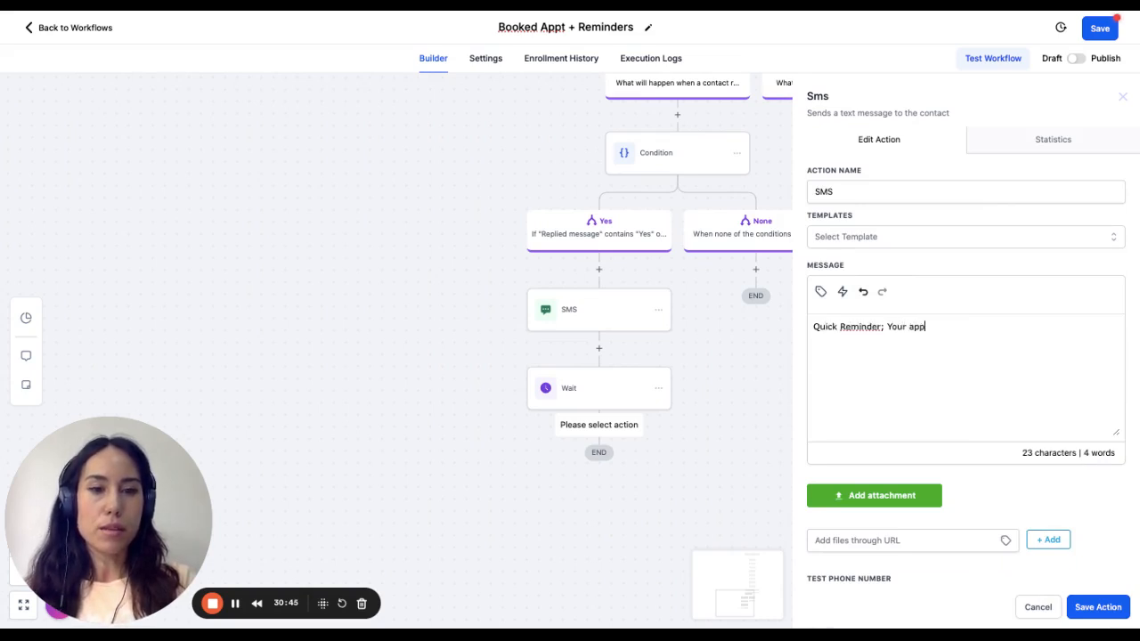
text(t is in 1 hour)
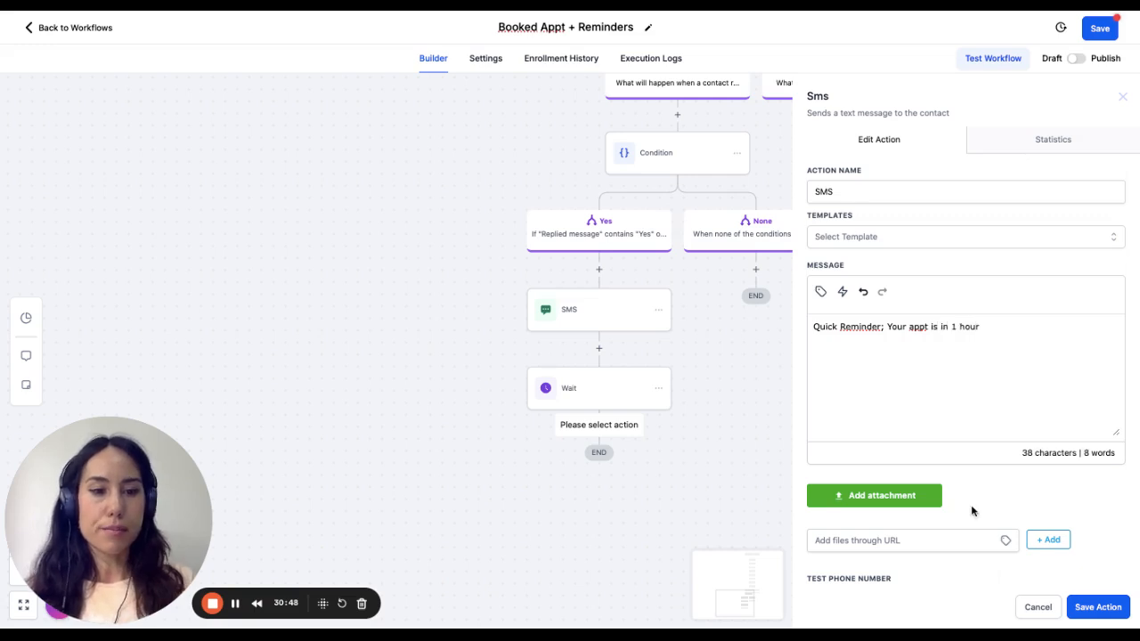
click(1098, 606)
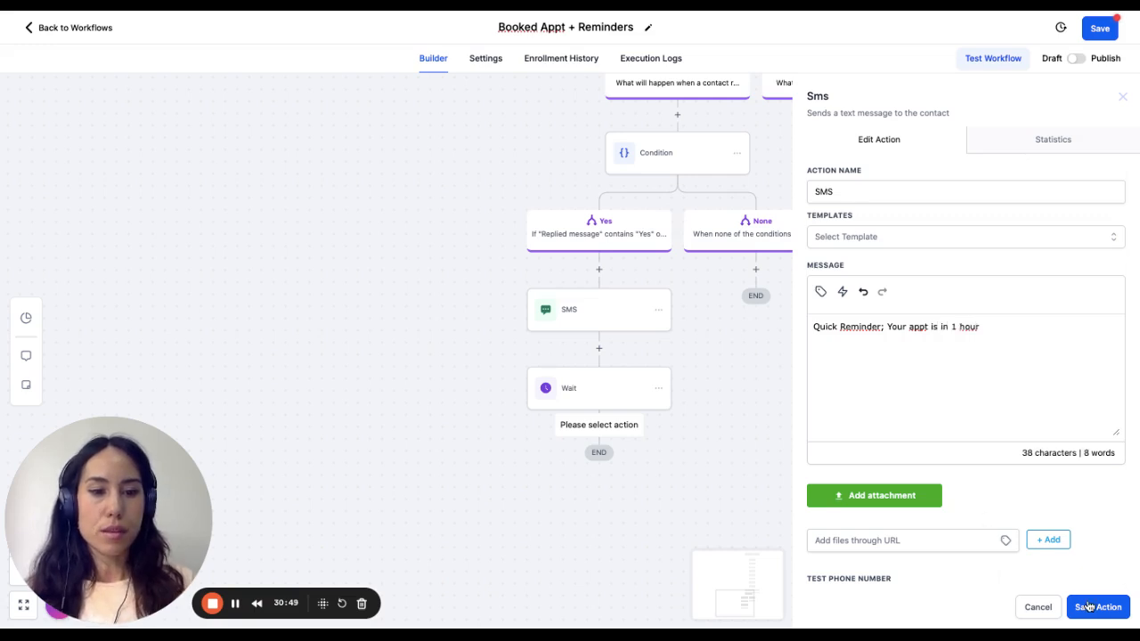
click(1100, 28)
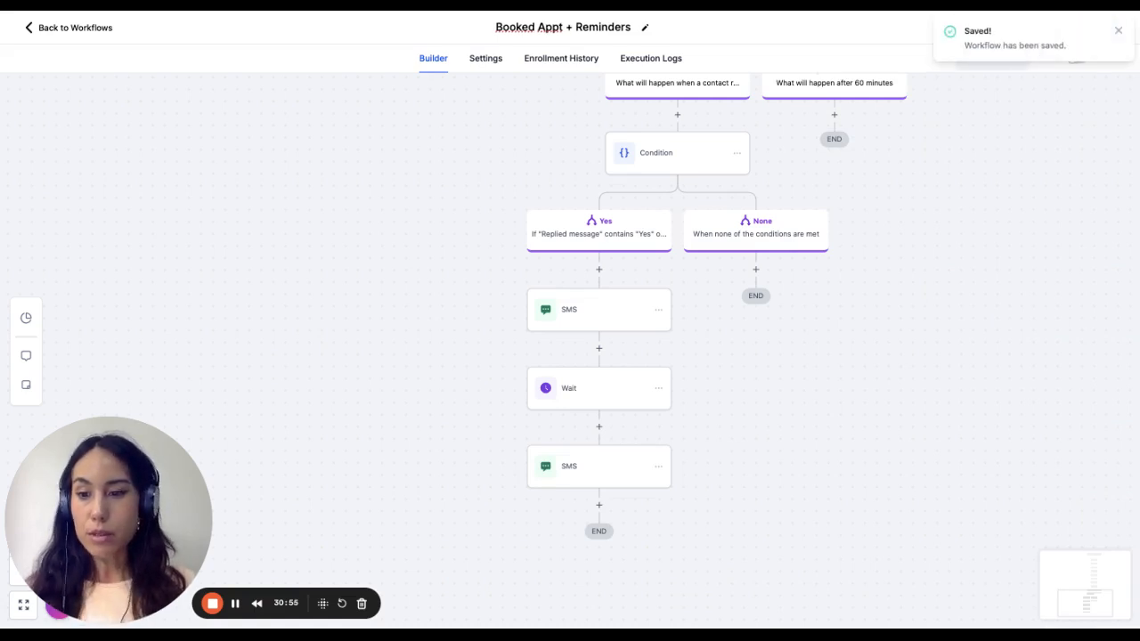
- Add a Send SMS action under the Time Out branch of the reply wait
scroll(677, 339, up, 1)
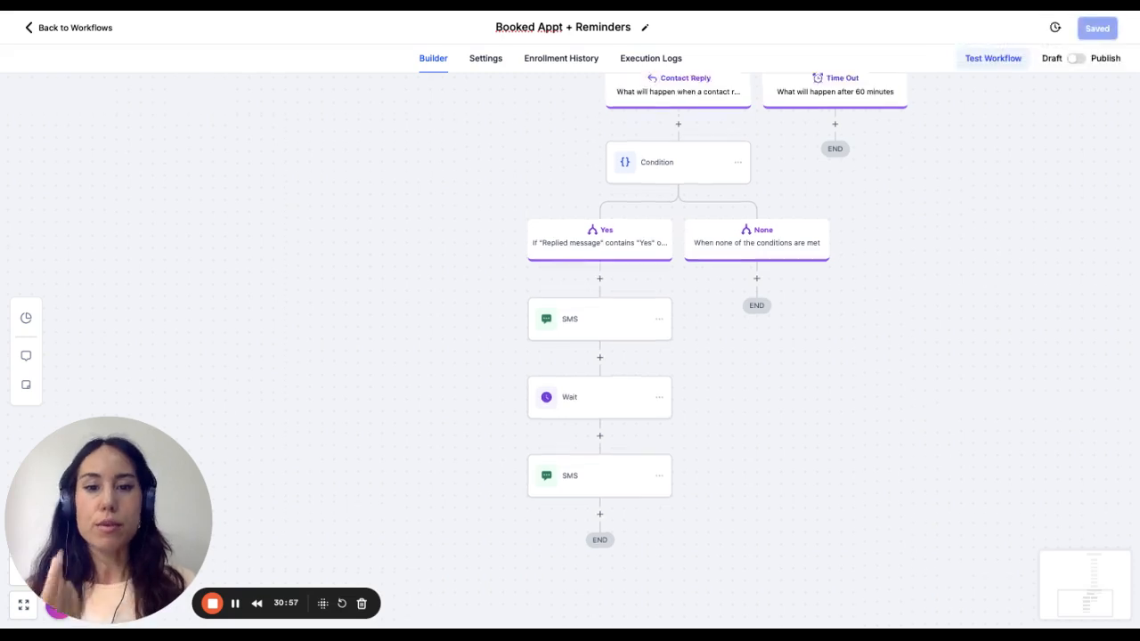
scroll(698, 211, up, 3)
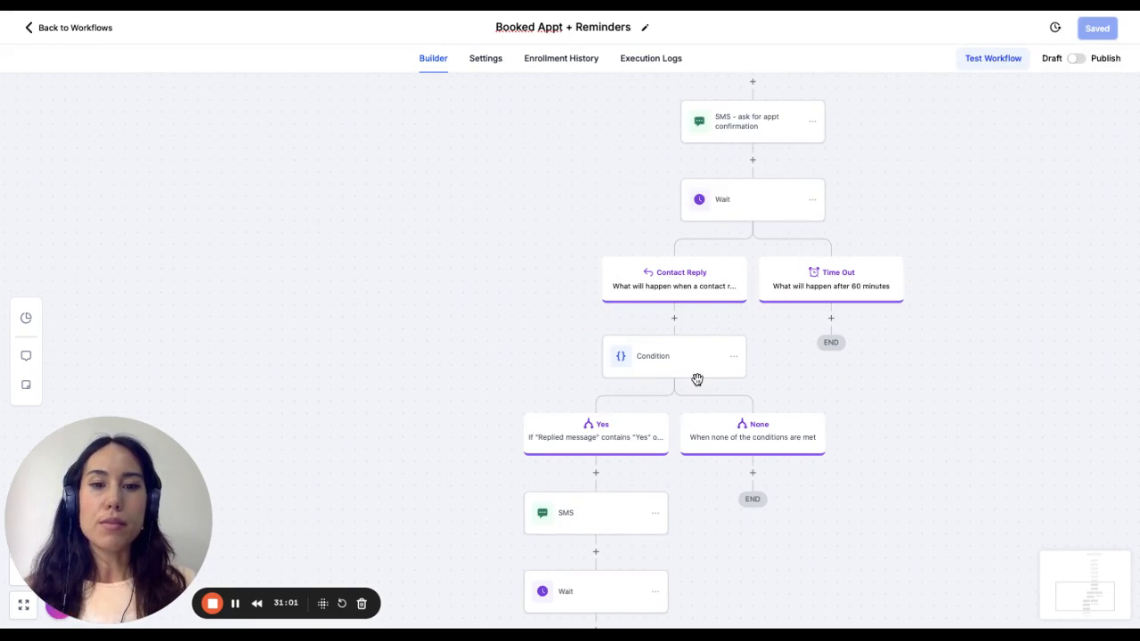
scroll(676, 338, up, 1)
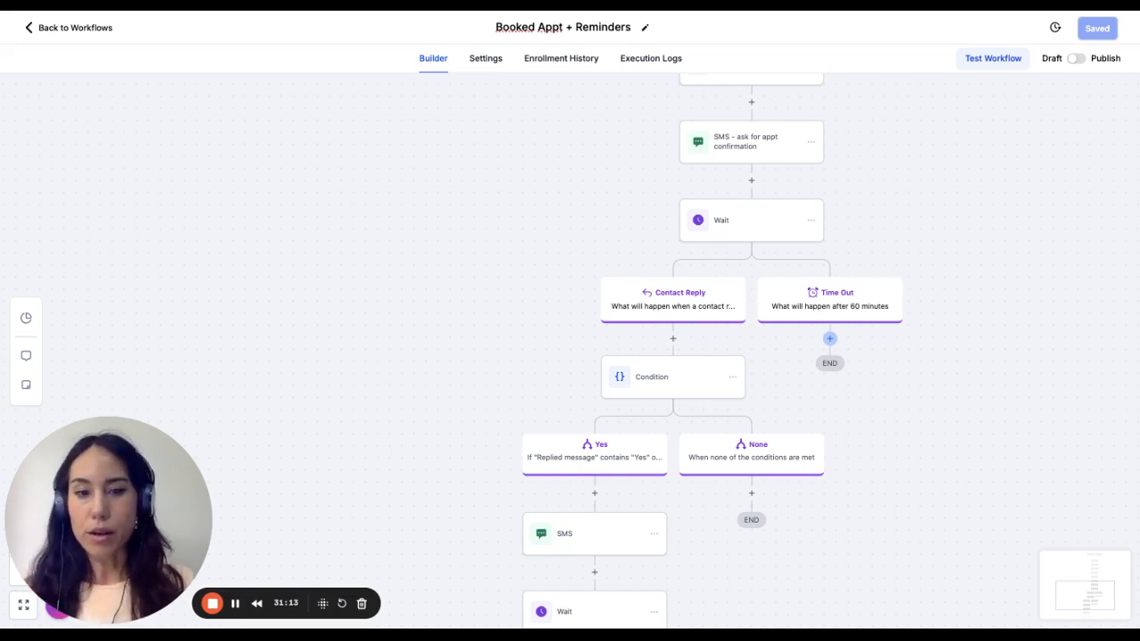
click(829, 338)
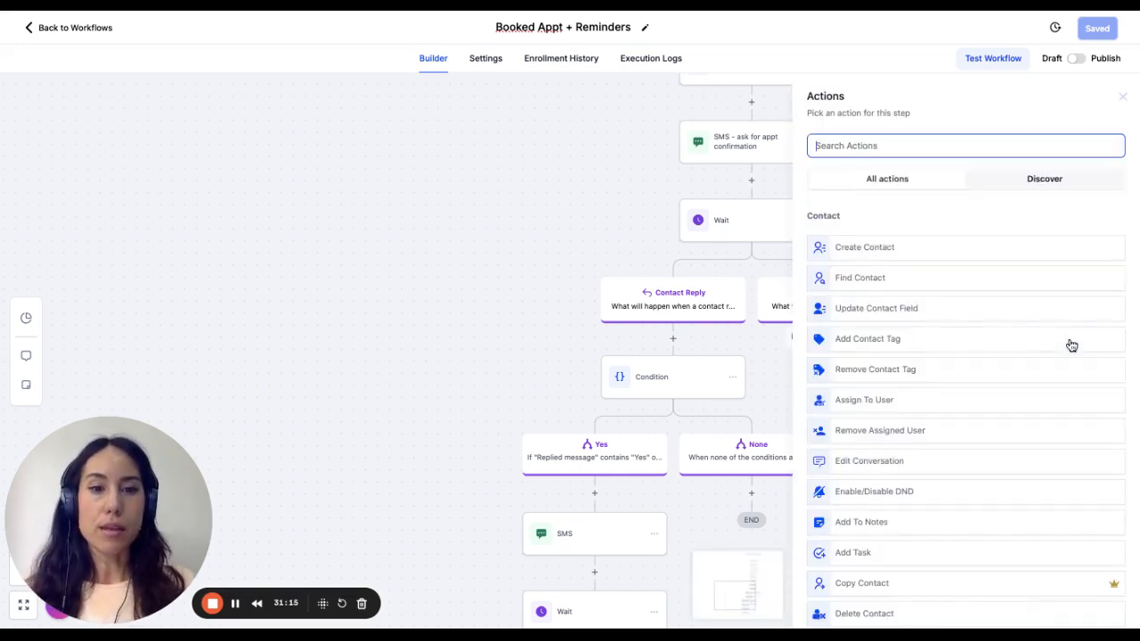
text(send)
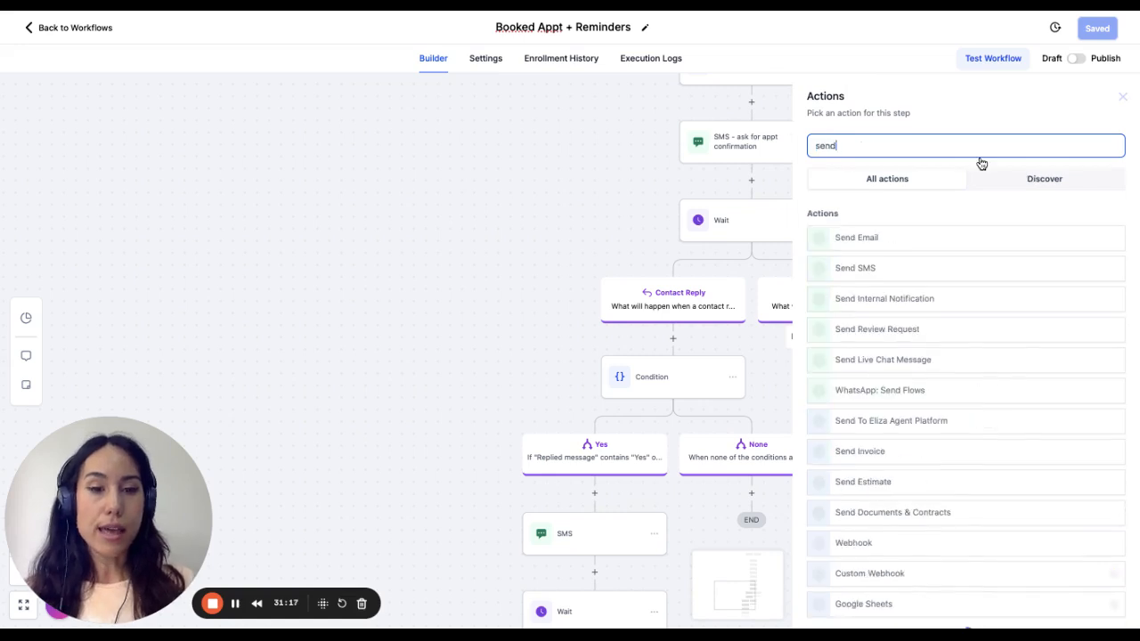
click(857, 269)
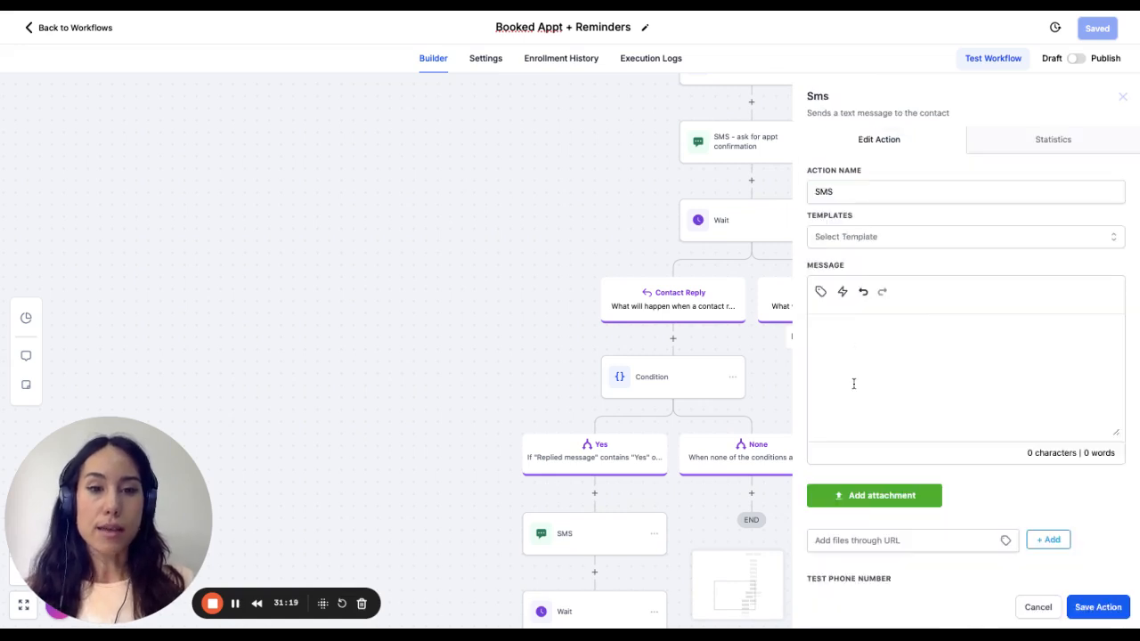
text(Hey)
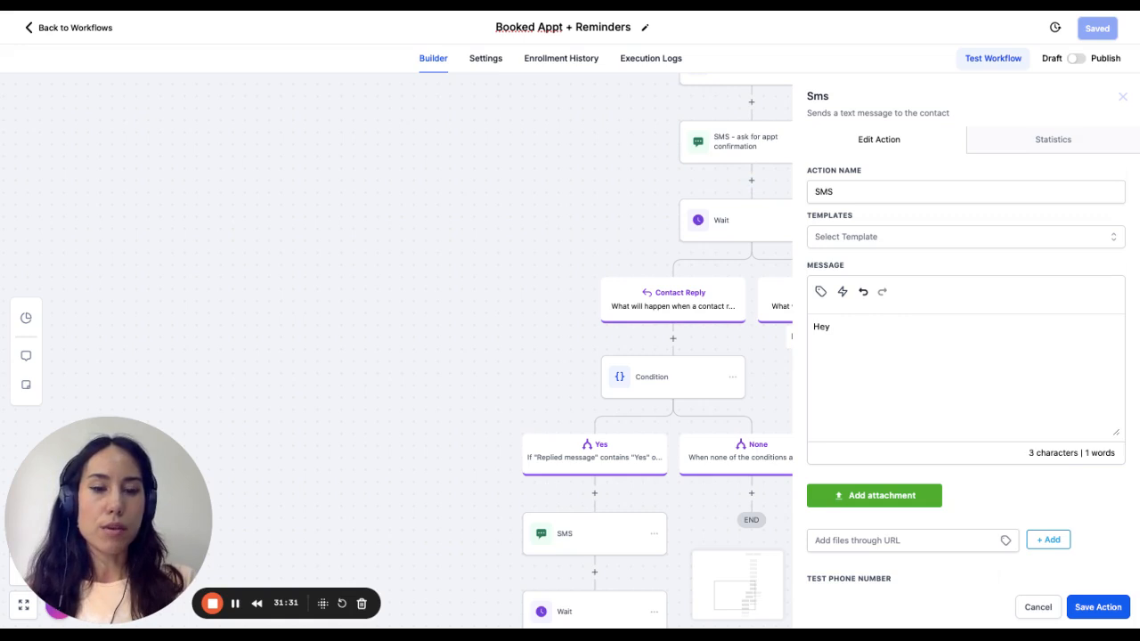
key(BackSpace)
key(BackSpace)
key(BackSpace)
- Write "Required Action Reply Yes to confirm your appt." as the first line of the Time Out SMS message
text(R)
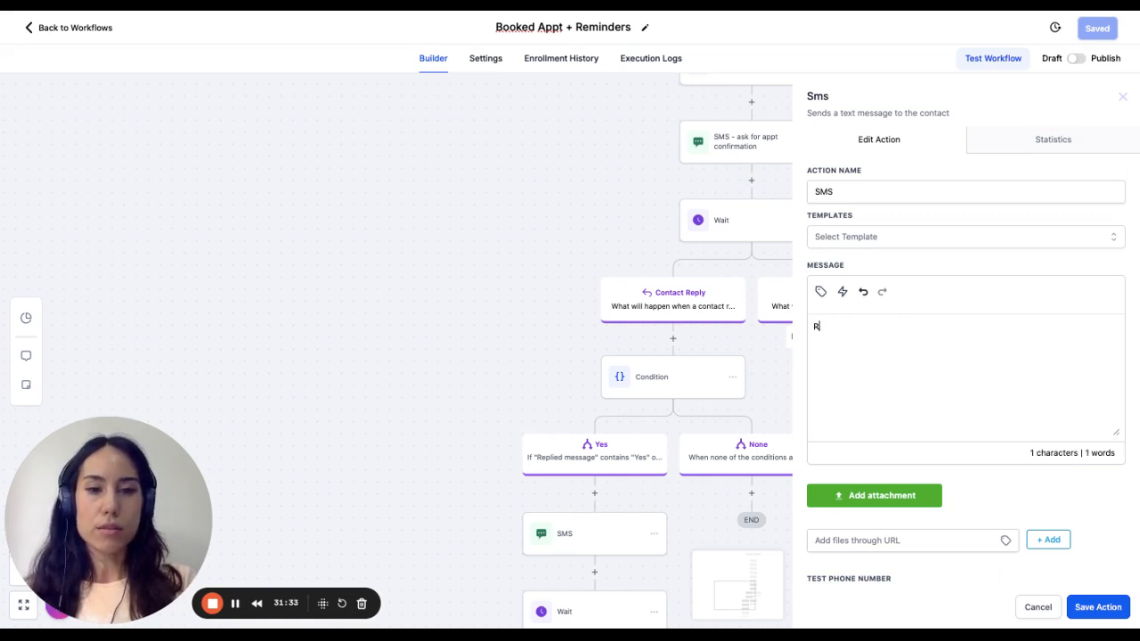
text(Equired )
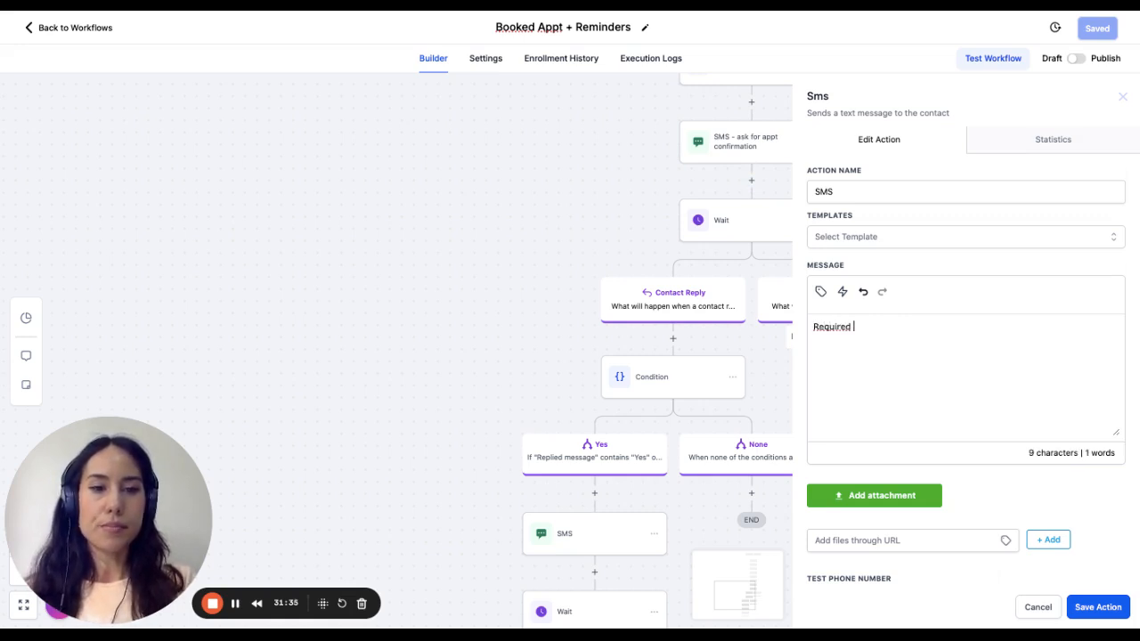
text(Action Rep)
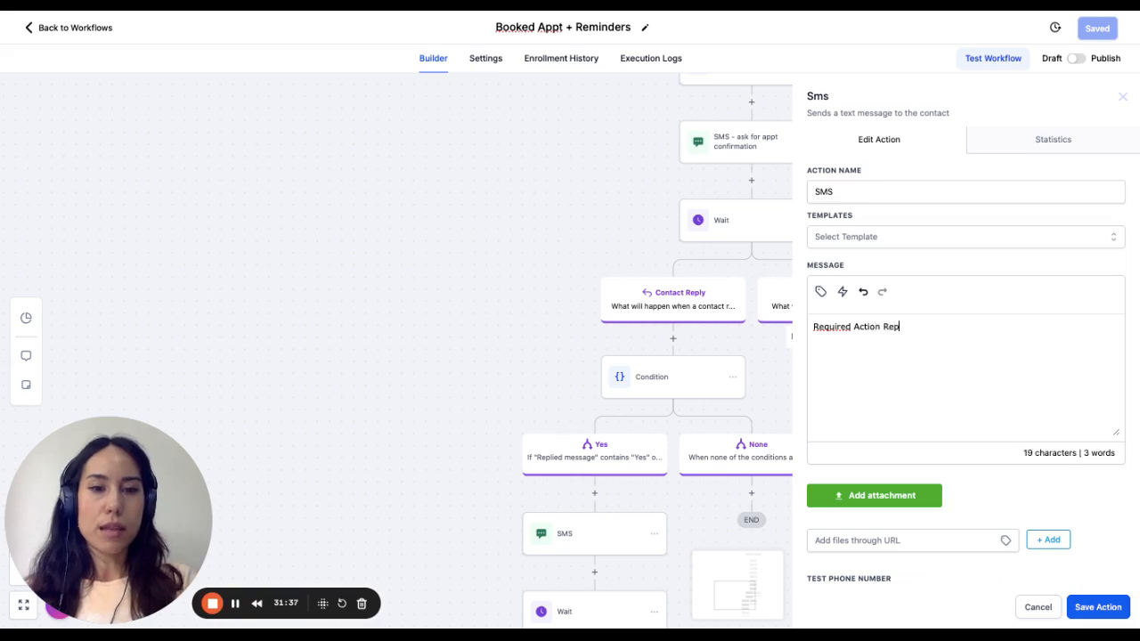
text(ly y)
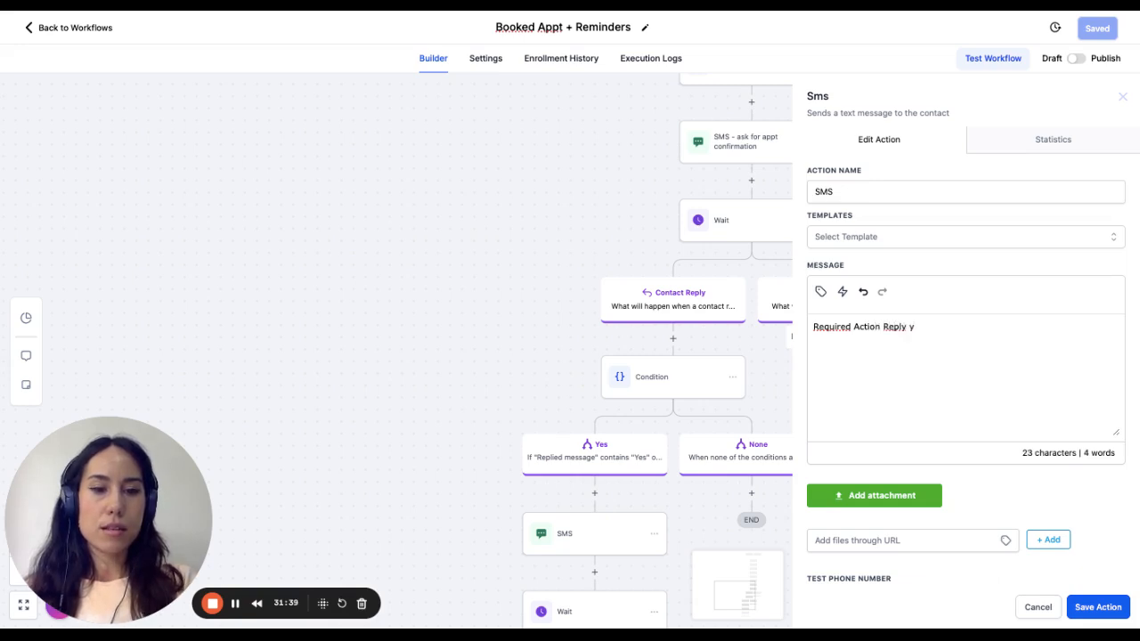
key(BackSpace)
text(Yes to confirm )
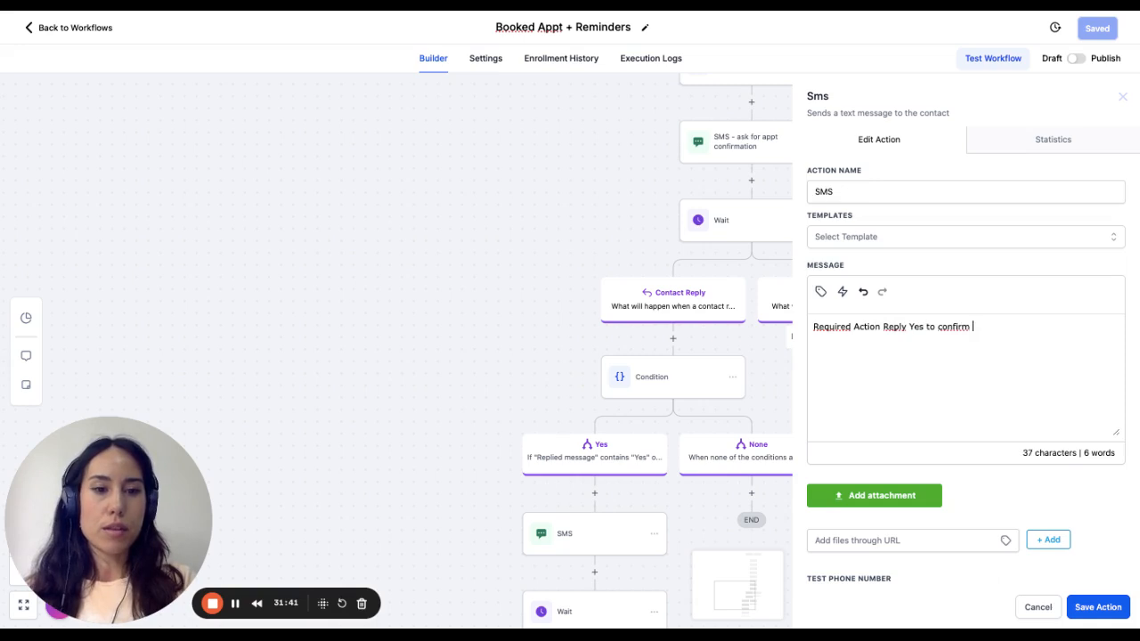
text(your appt)
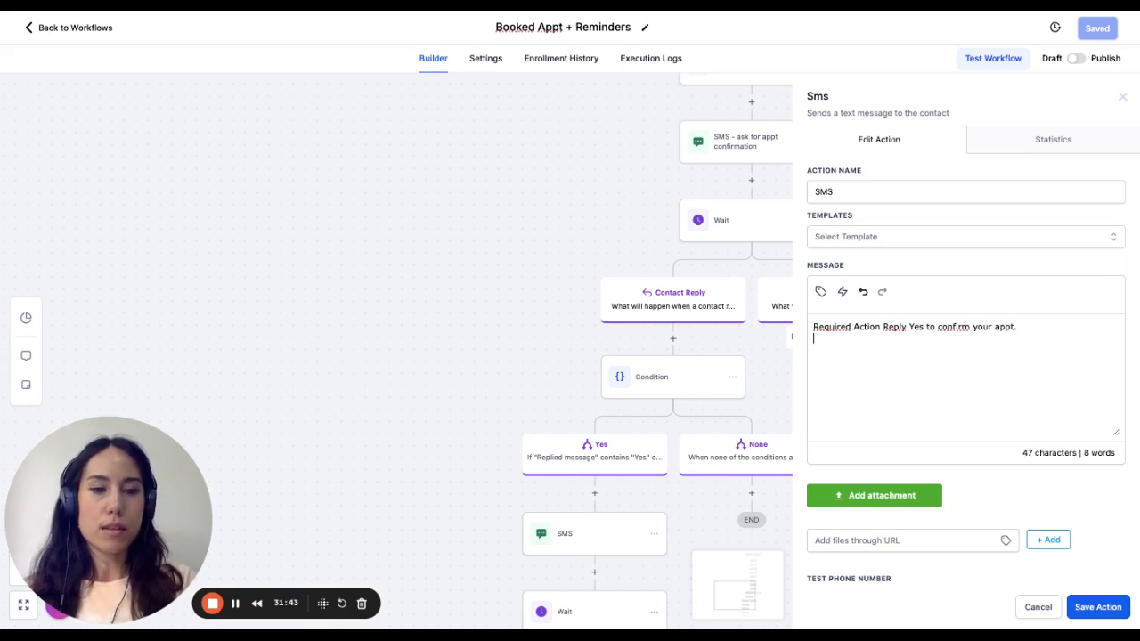
text(. If w)
- Add the second line "If we don't receive your confimation, we will cancel your appt." to the SMS message and save the action
key(BackSpace)
key(BackSpace)
text(we)
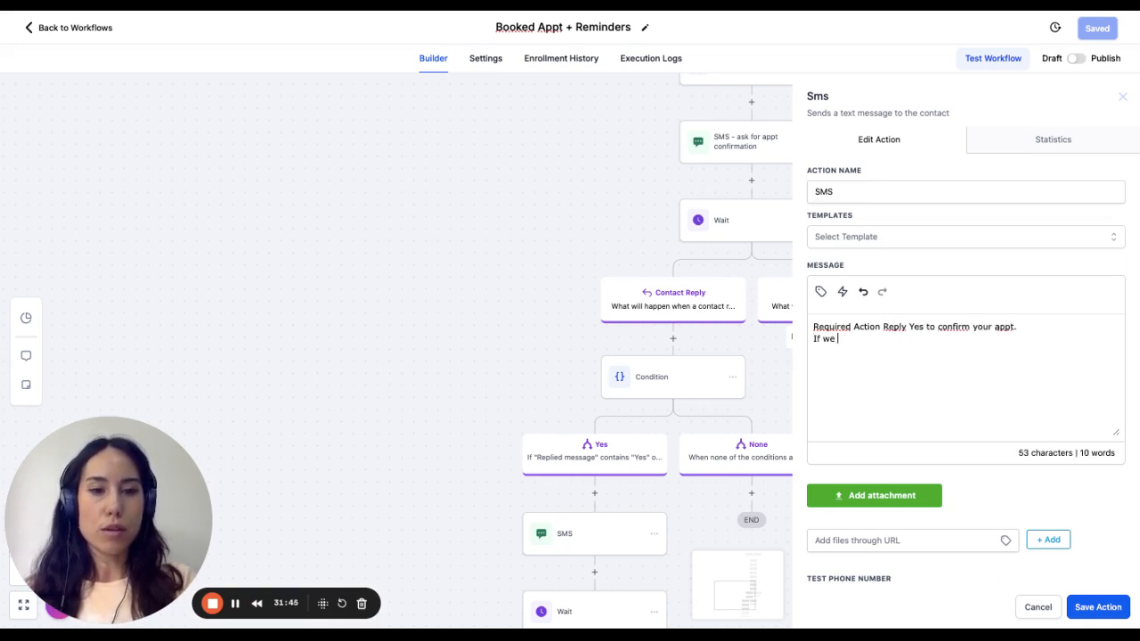
text( don't receive )
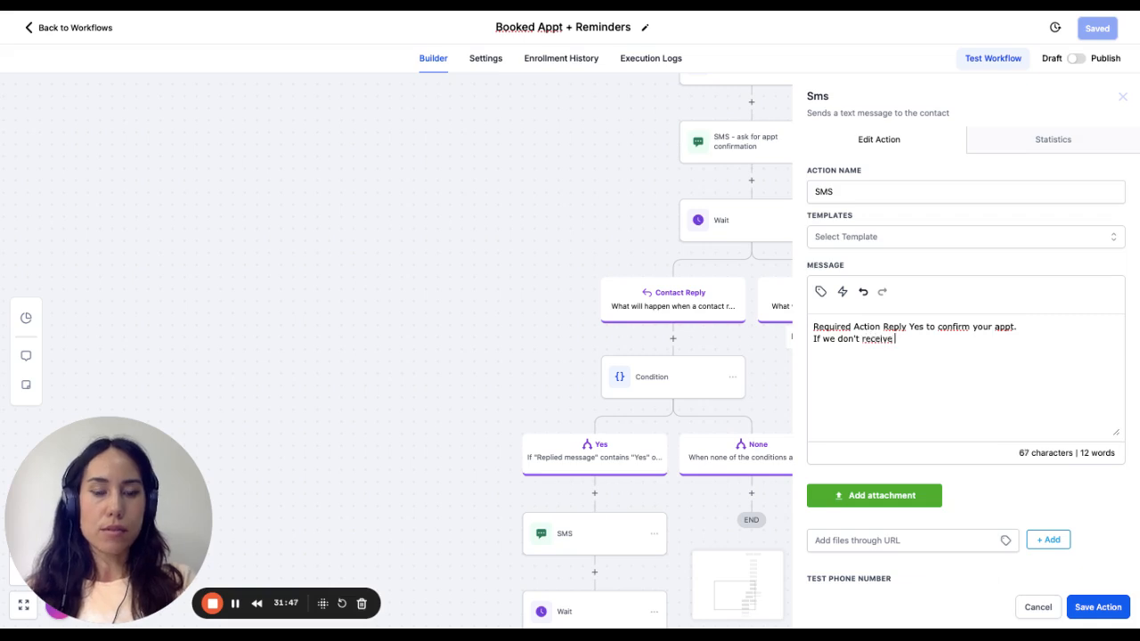
text(your confirm)
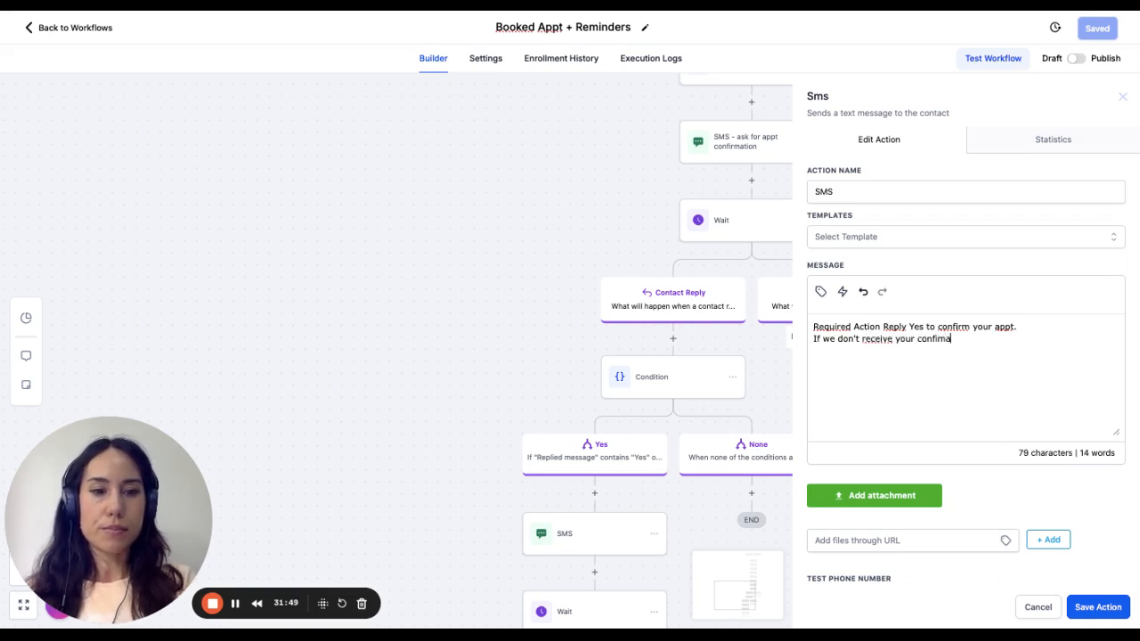
text(ation, we w)
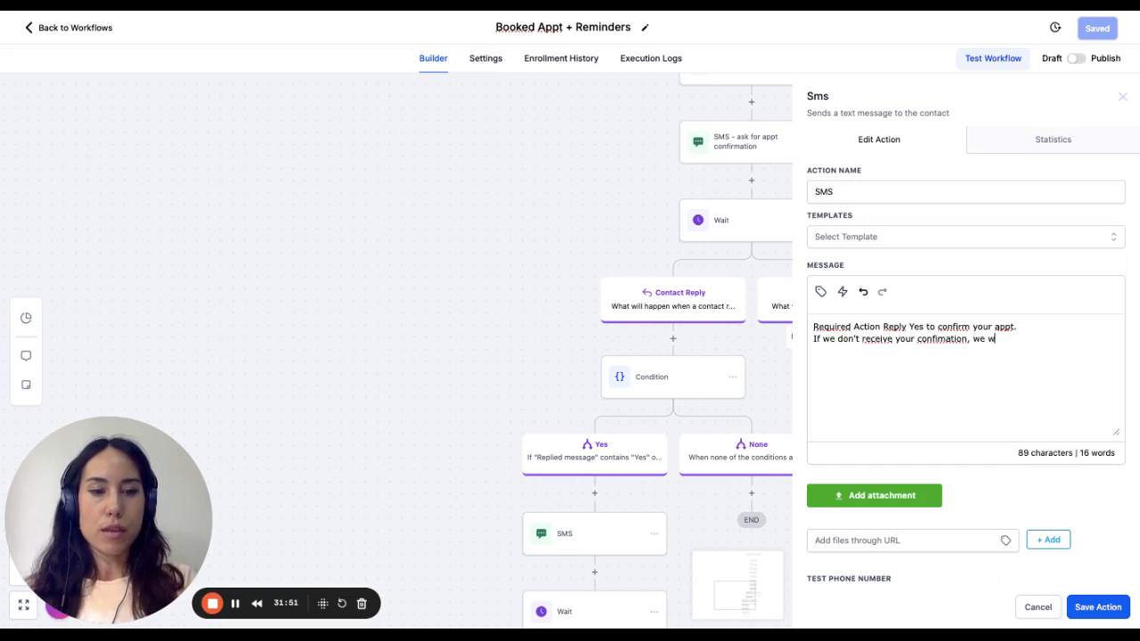
text(ill cance)
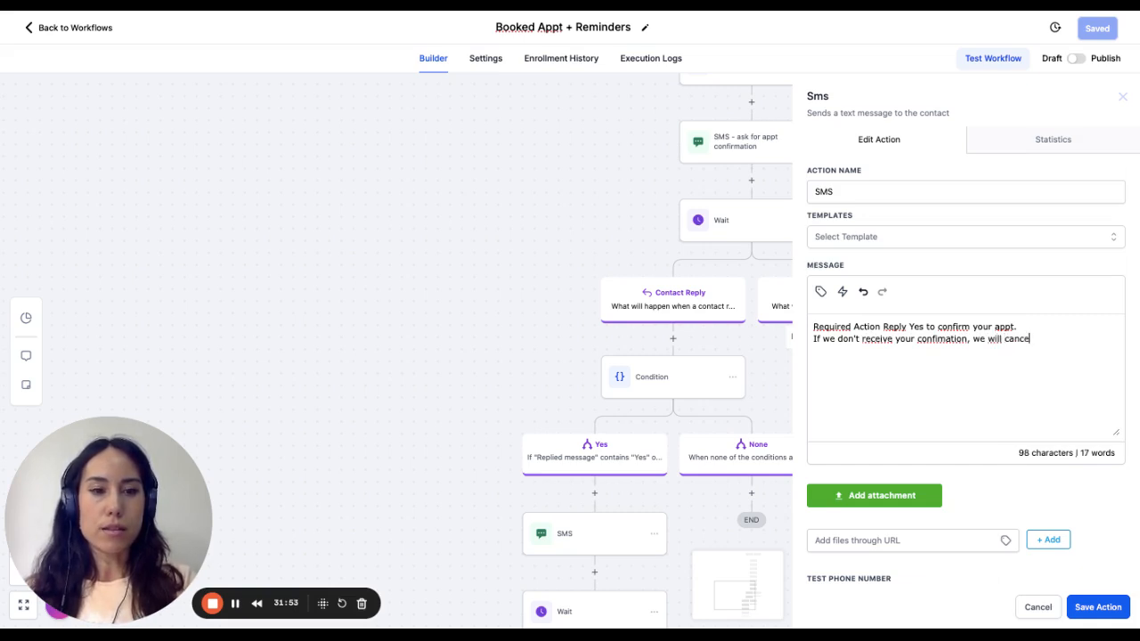
text(l your appt.)
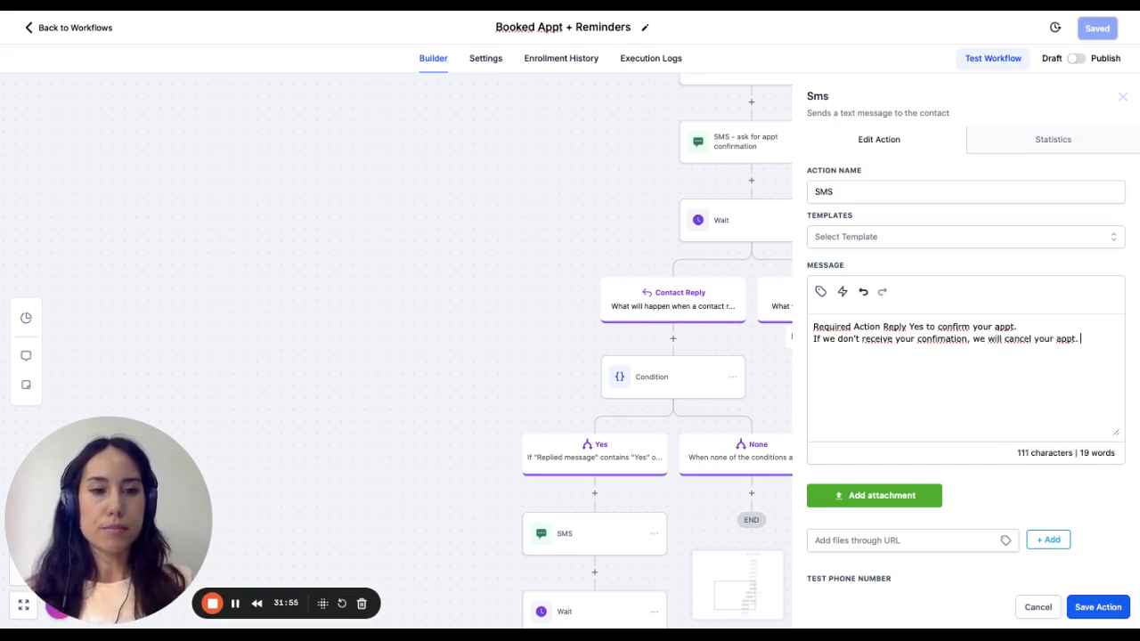
click(1096, 609)
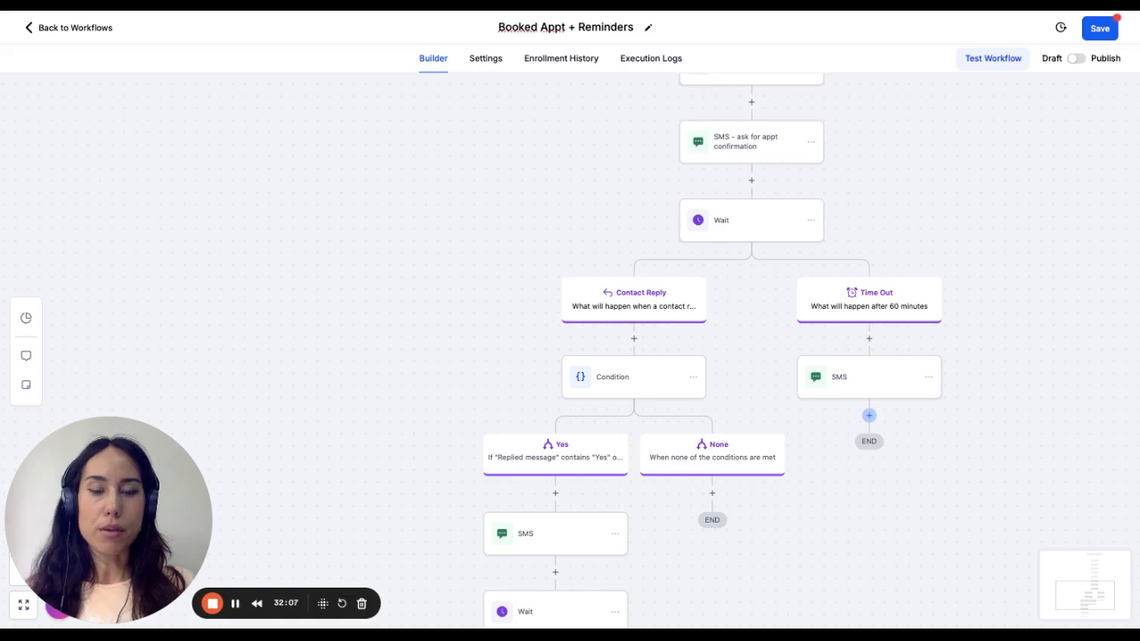
click(694, 381)
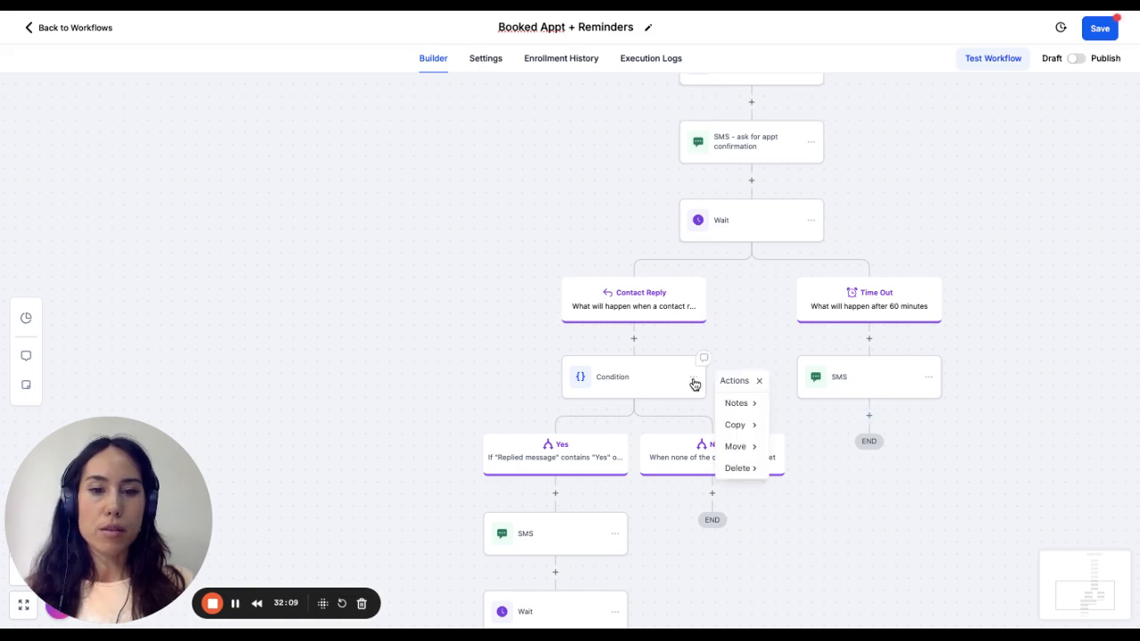
click(877, 385)
click(1038, 606)
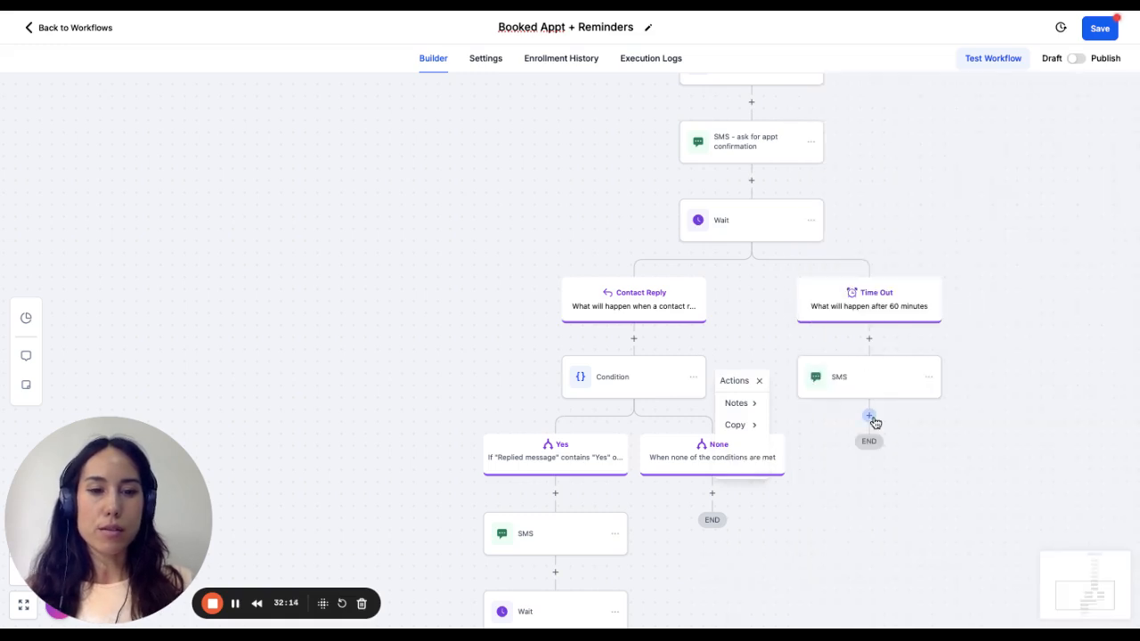
- Add a Wait action below the SMS in the Time Out branch
click(871, 417)
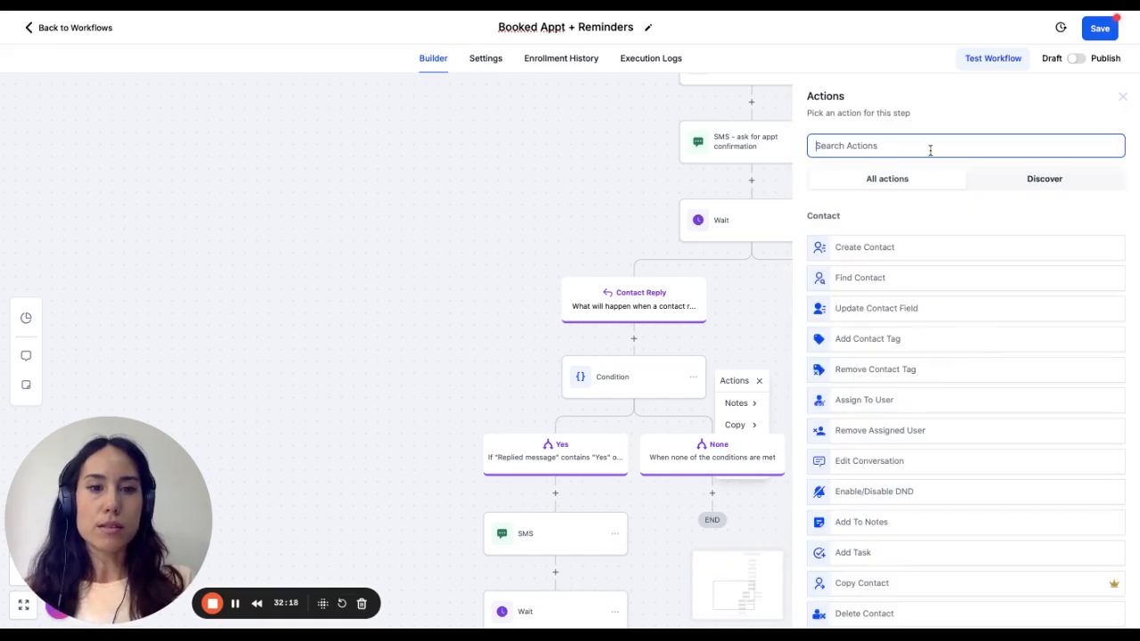
text(wait)
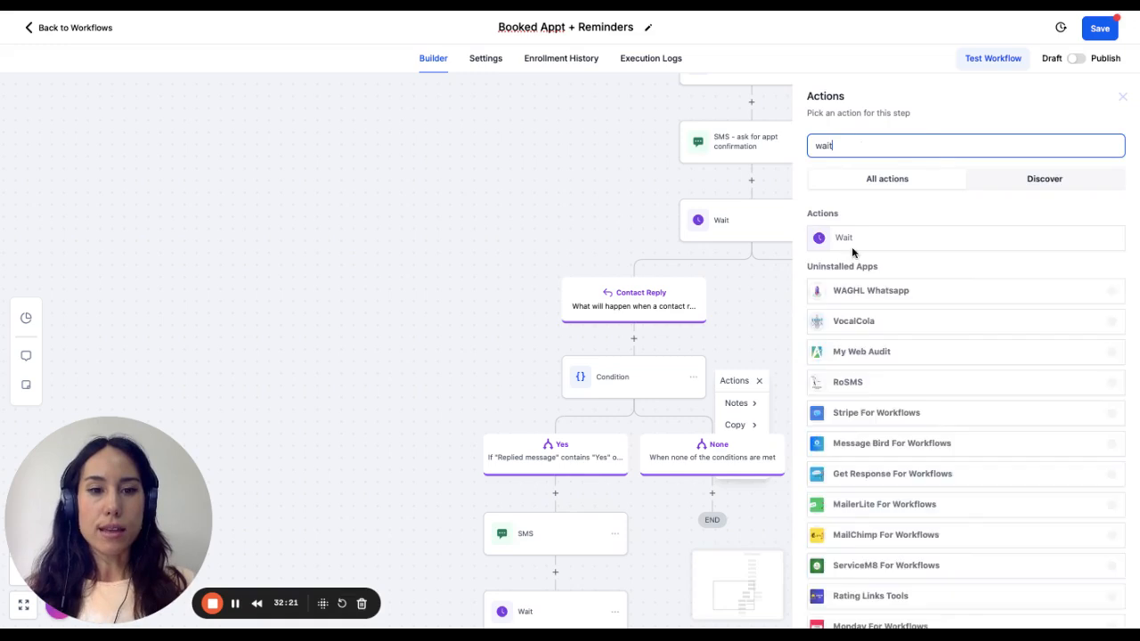
click(852, 245)
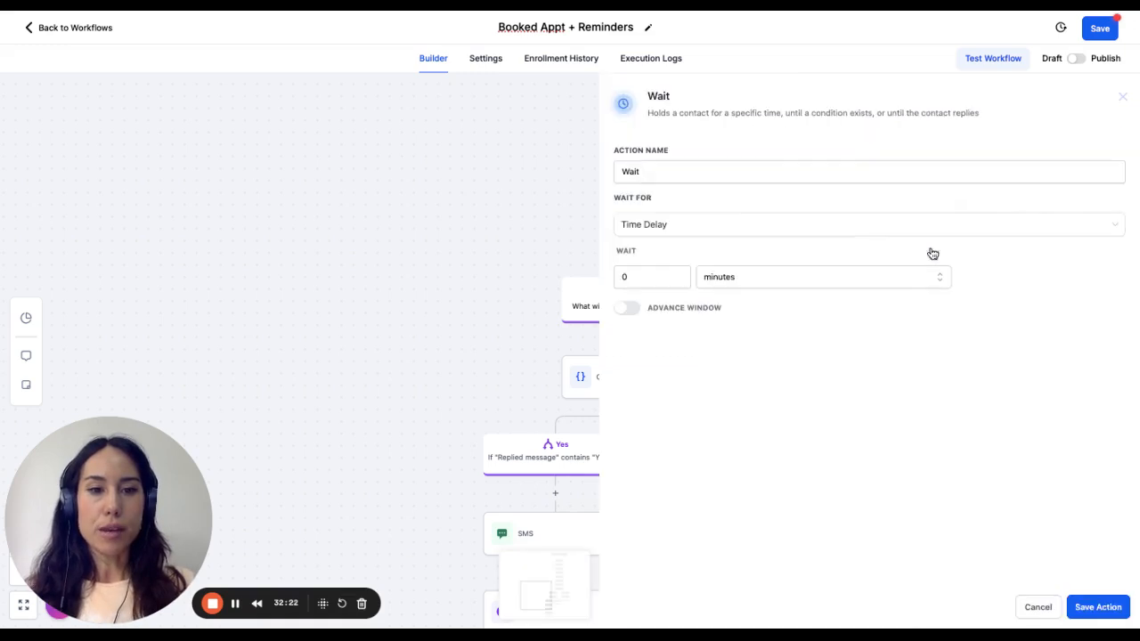
click(715, 170)
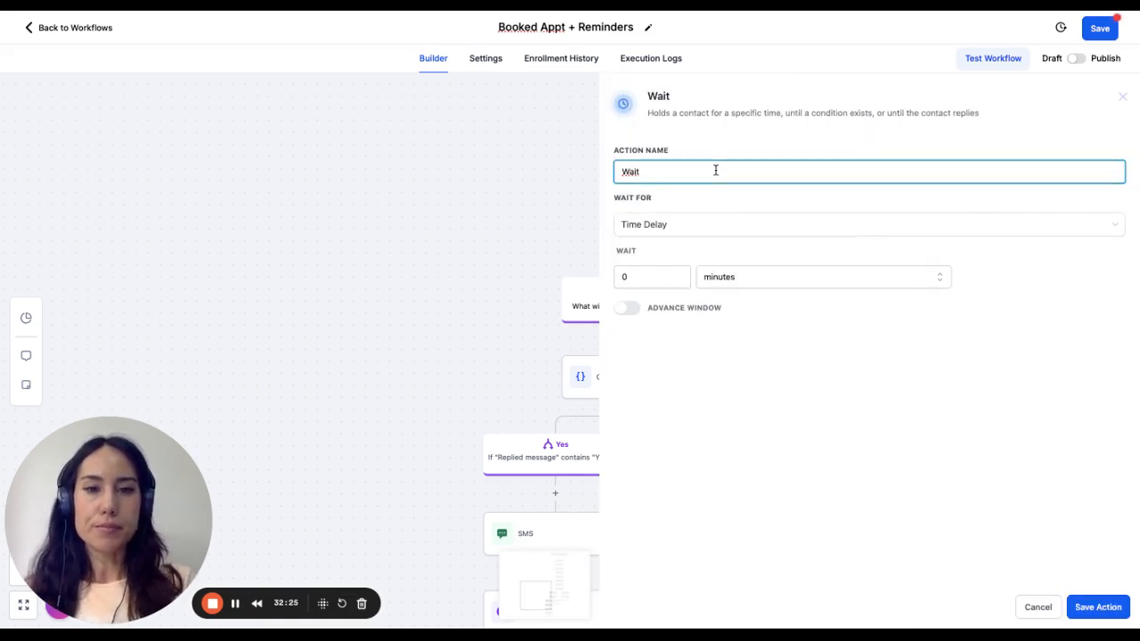
click(669, 278)
click(679, 243)
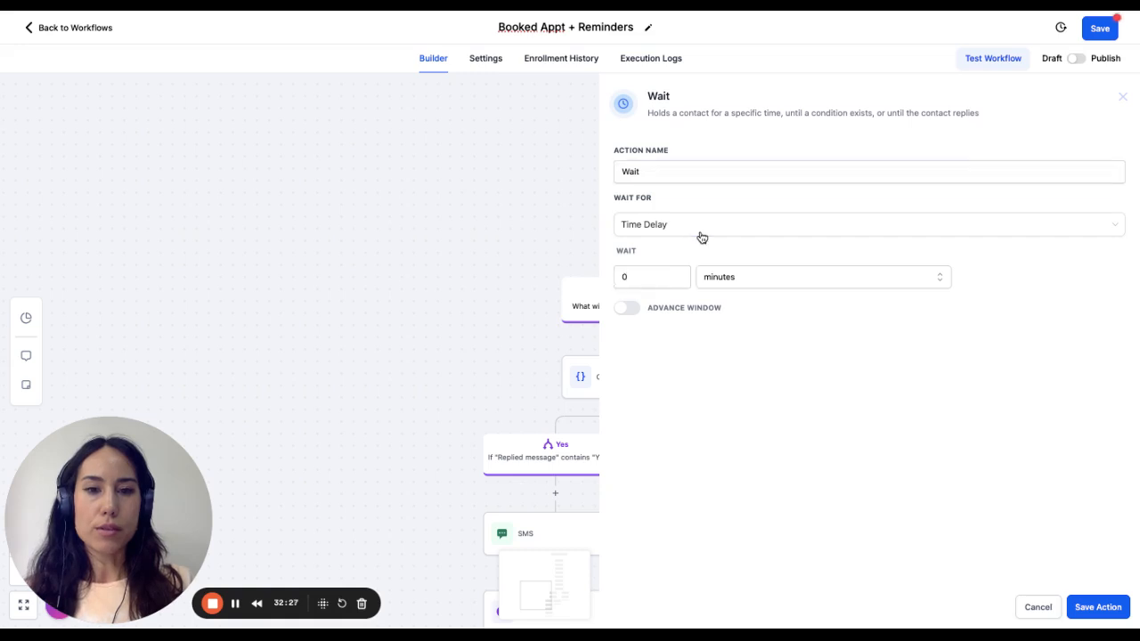
- Make the Wait action wait for a Contact Reply to the SMS step and save the action
click(702, 233)
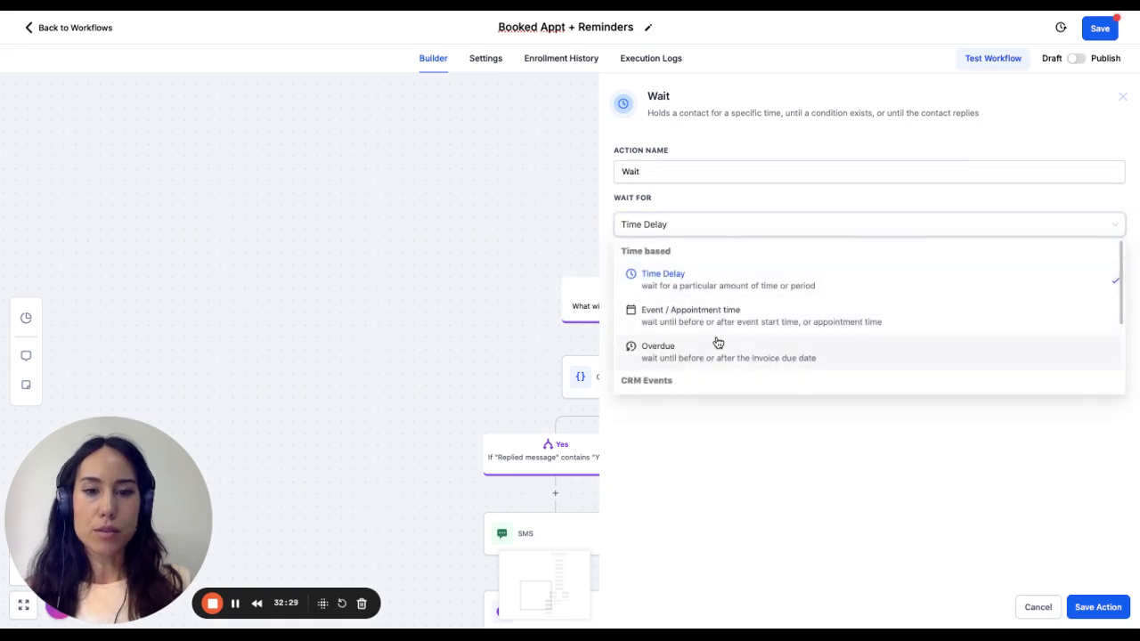
scroll(718, 342, down, 3)
click(762, 319)
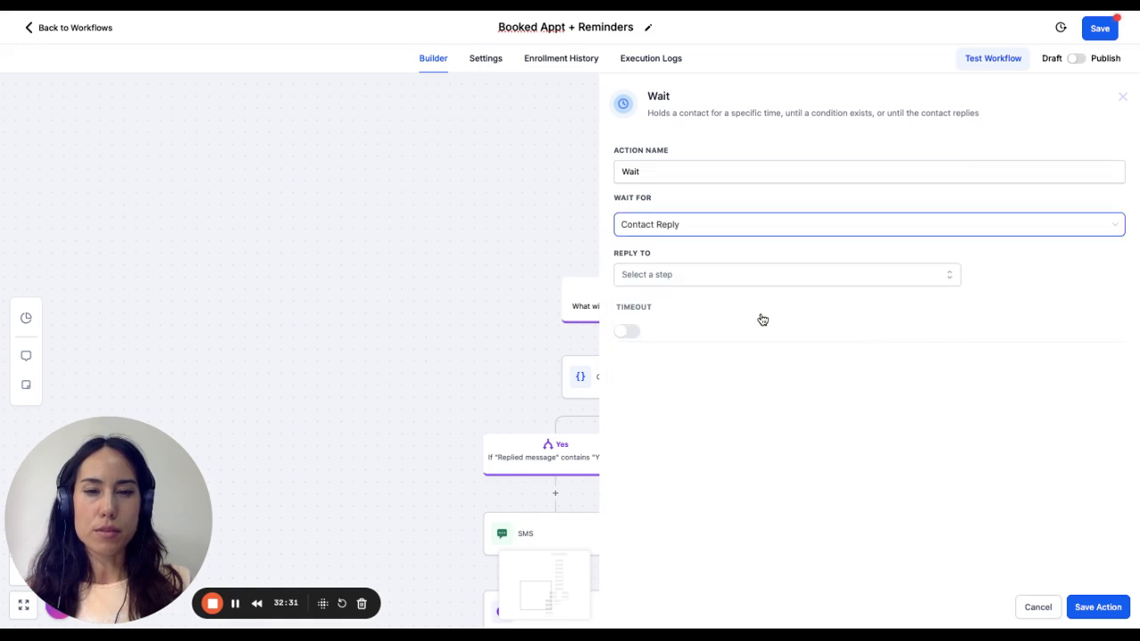
click(790, 279)
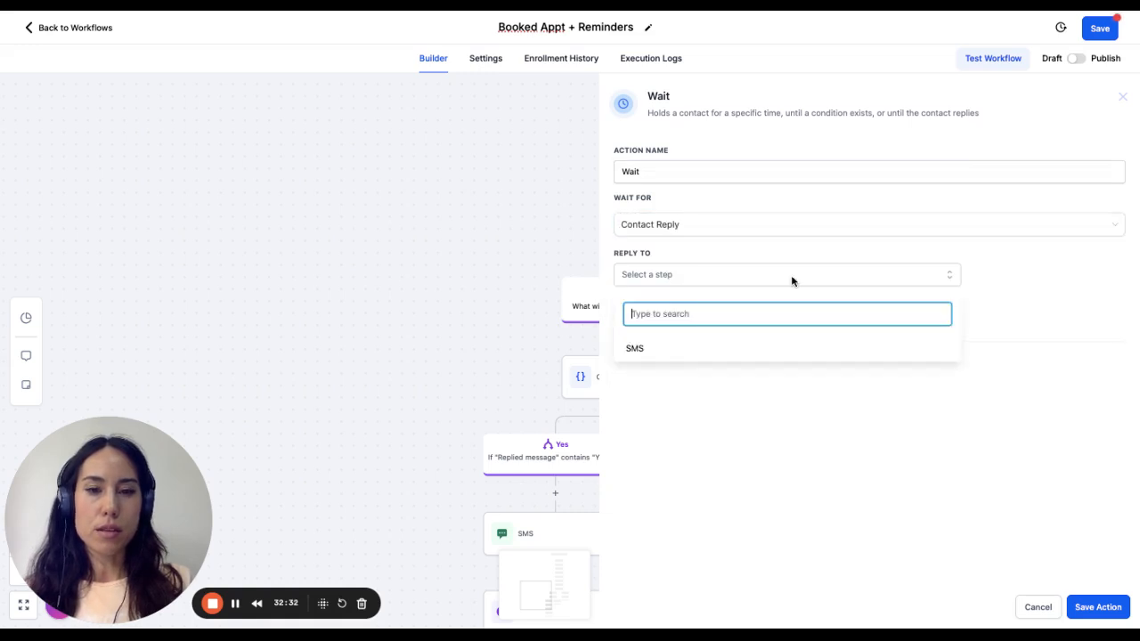
click(702, 353)
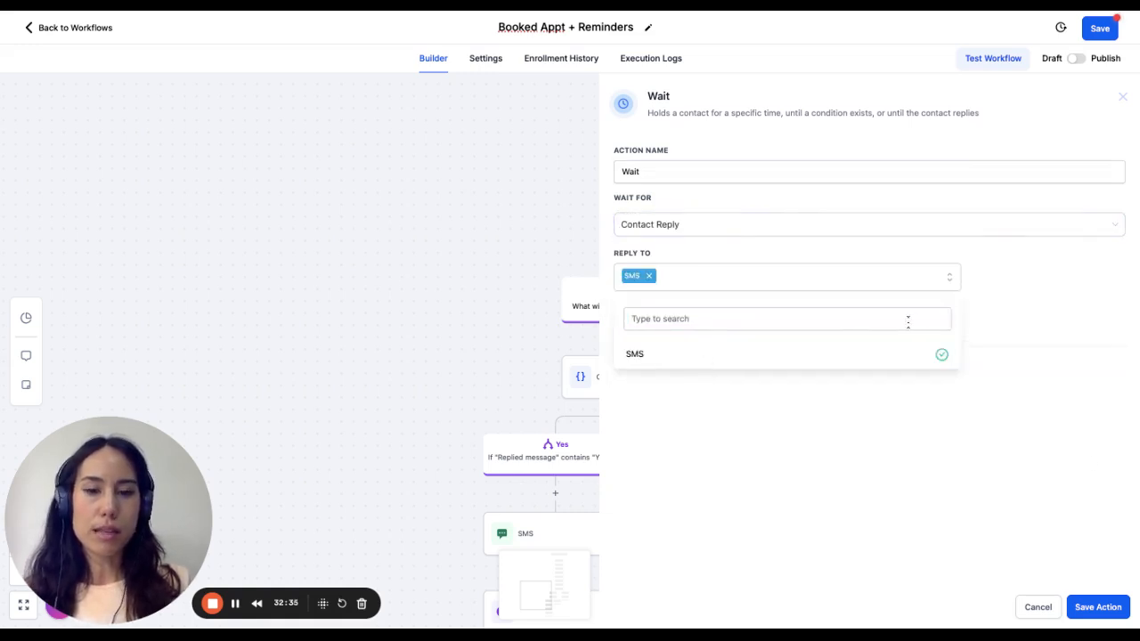
click(1088, 620)
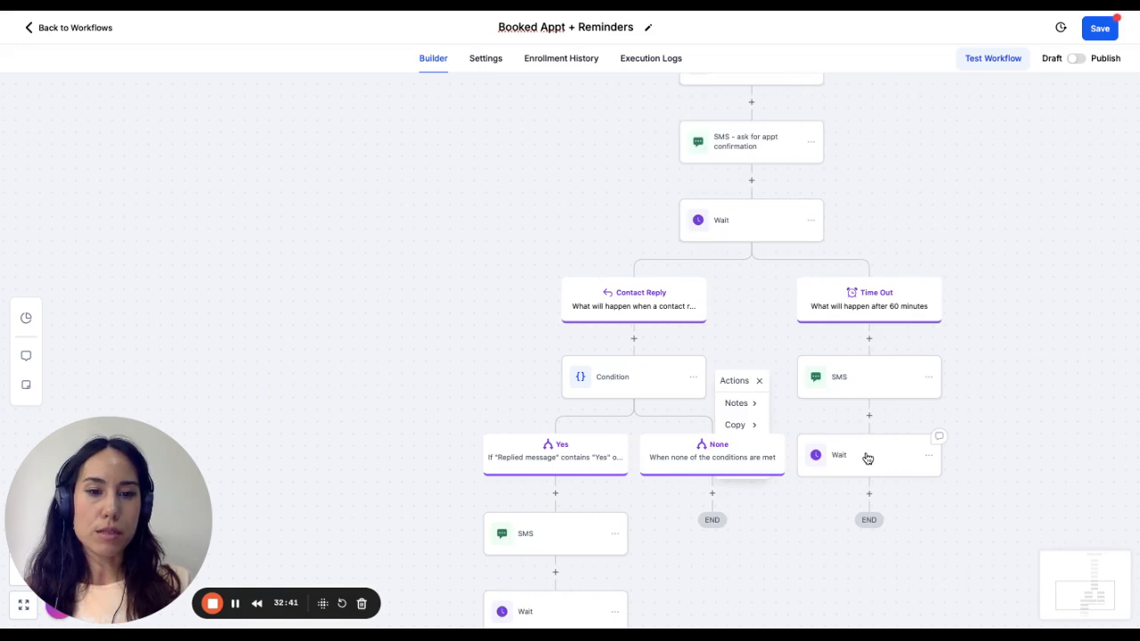
- Rename the new Wait action "Wait for reply", enable a 60-minute timeout and save the action
click(868, 458)
click(744, 171)
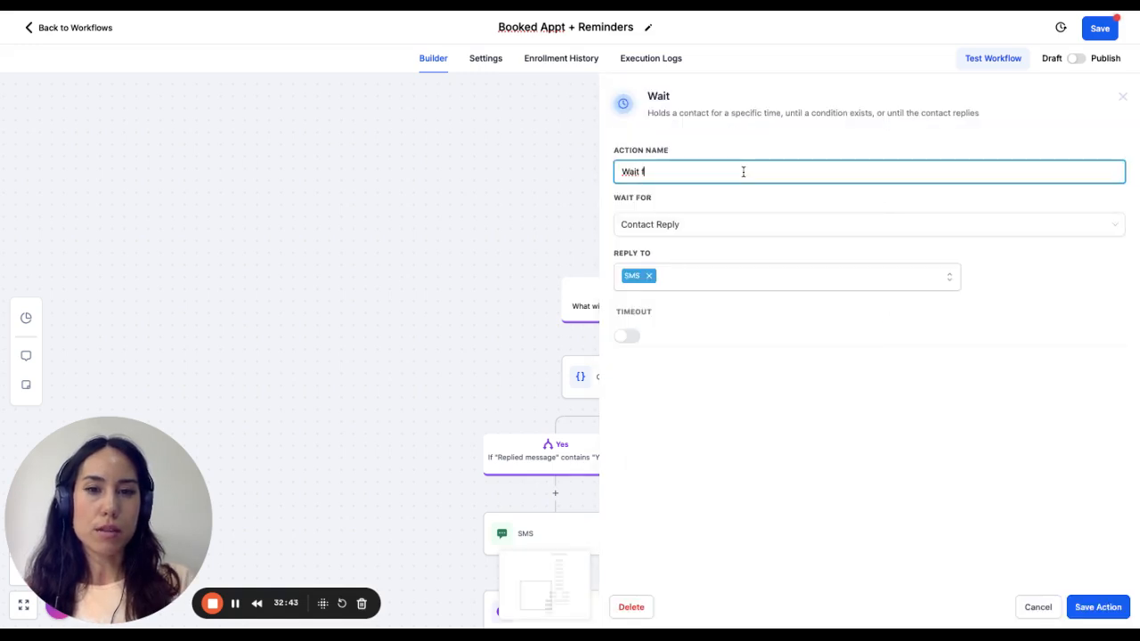
click(625, 337)
click(615, 368)
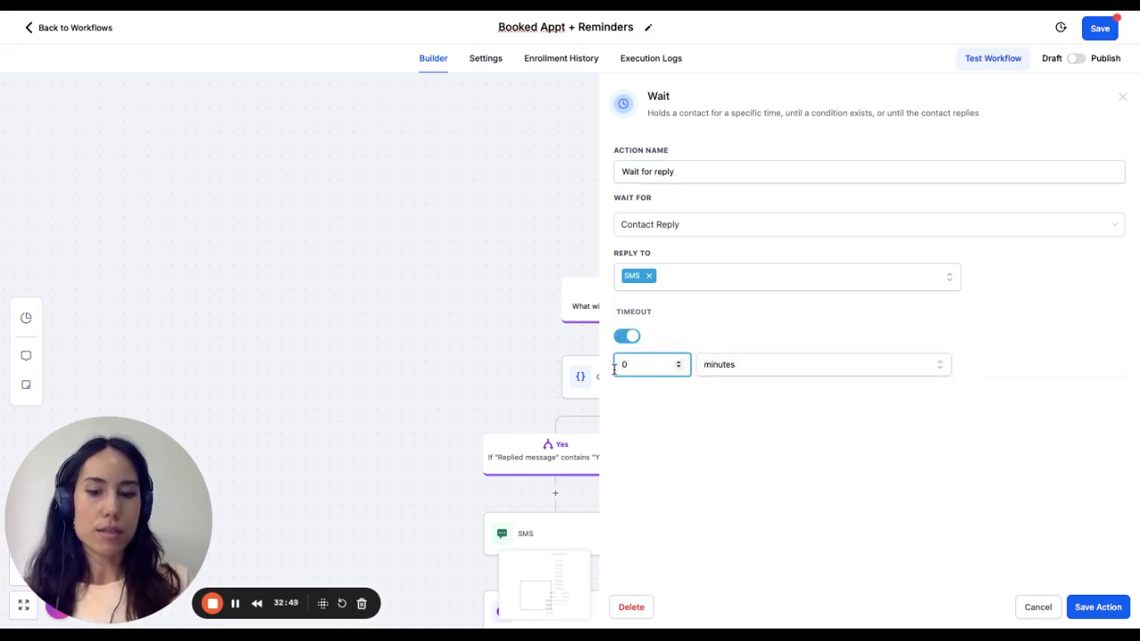
click(1085, 609)
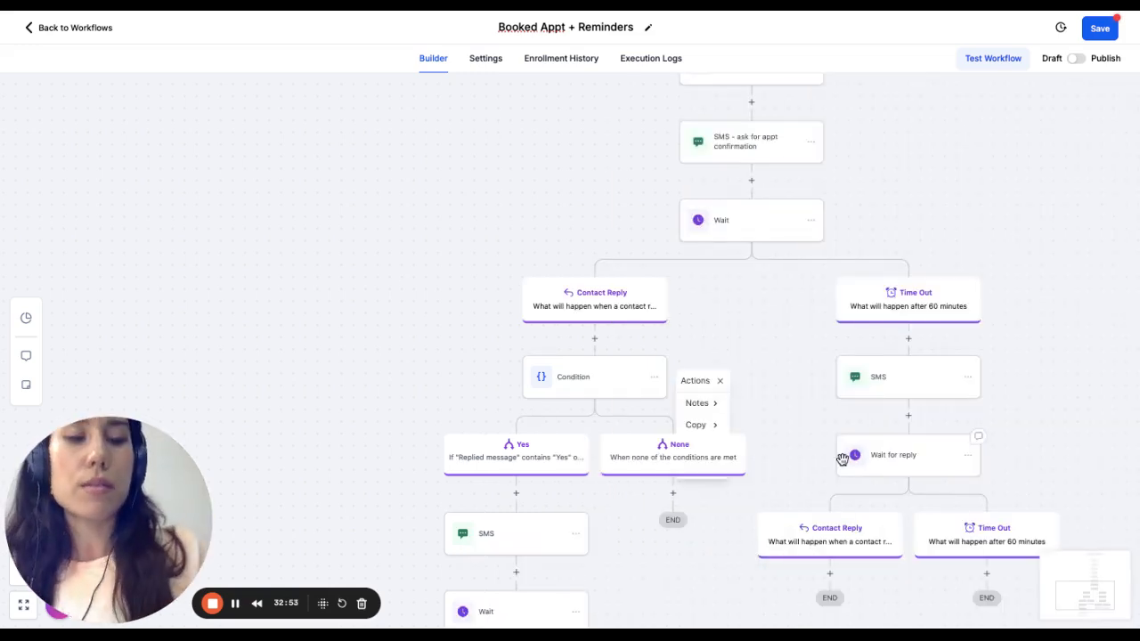
- Copy the Condition from the first Contact Reply branch into the Contact Reply branch under "Wait for reply"
scroll(842, 461, down, 1)
scroll(842, 461, down, 3)
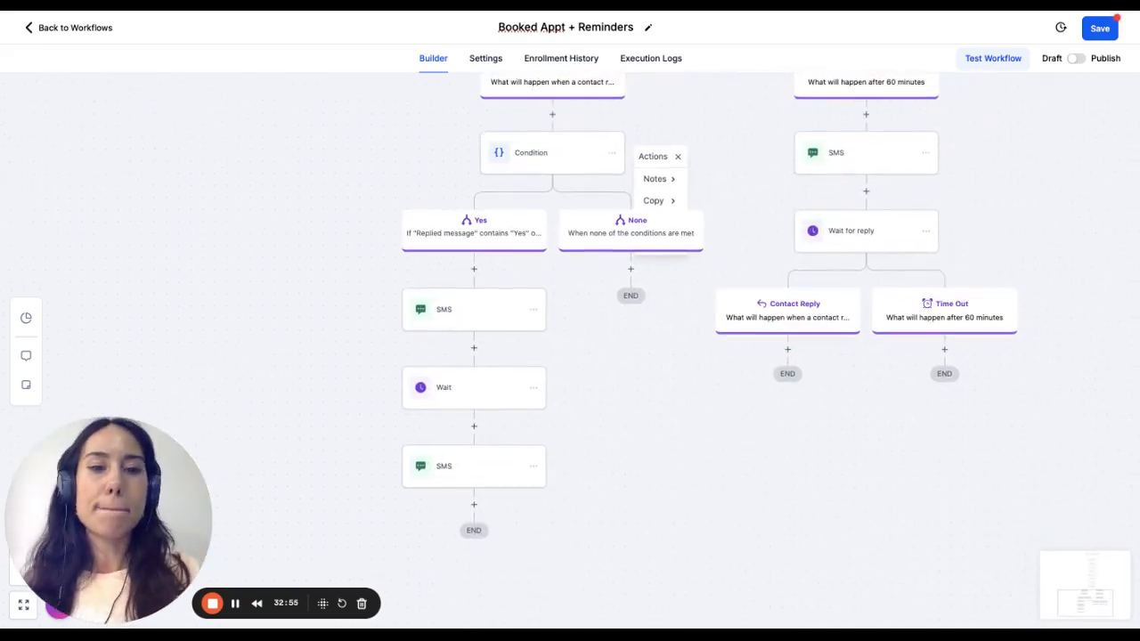
scroll(585, 152, up, 1)
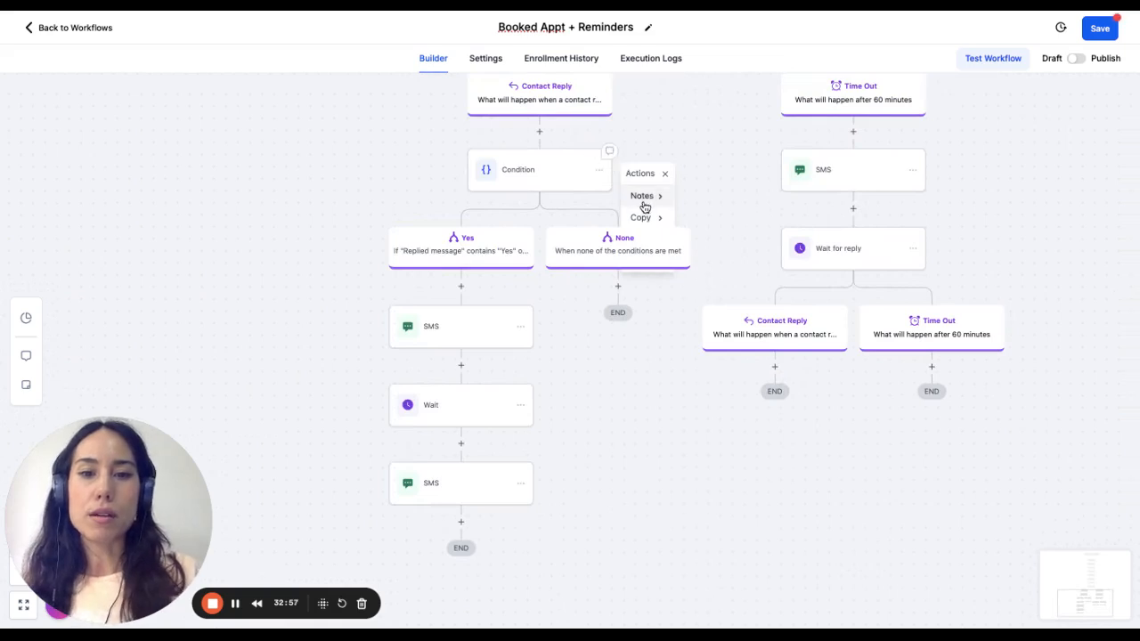
click(704, 111)
click(605, 173)
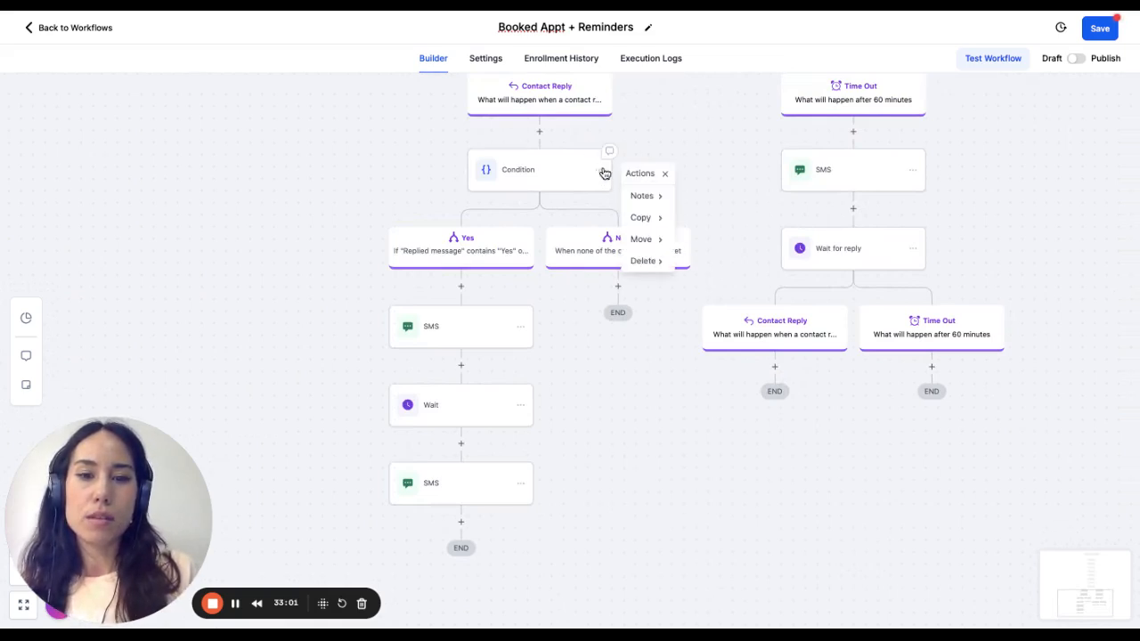
click(641, 218)
click(727, 204)
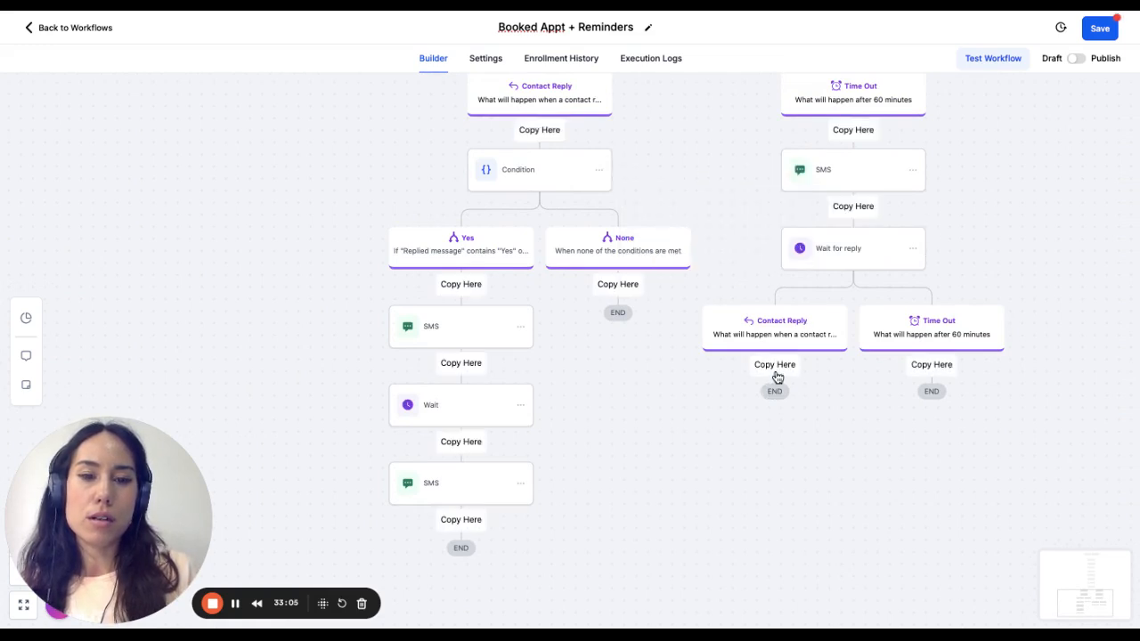
click(775, 366)
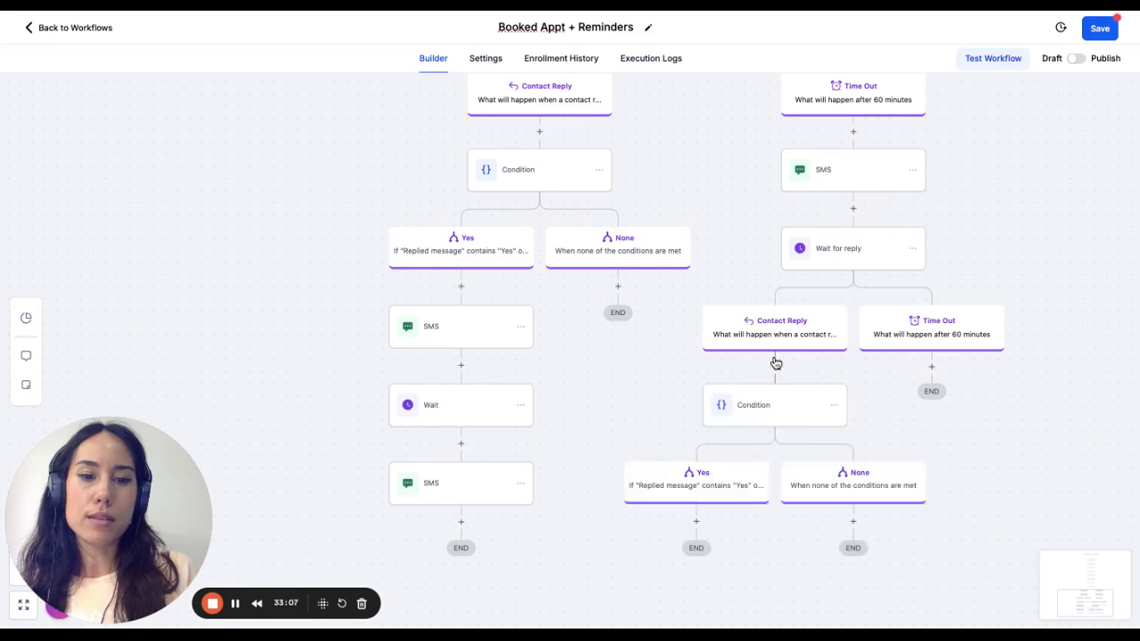
click(697, 522)
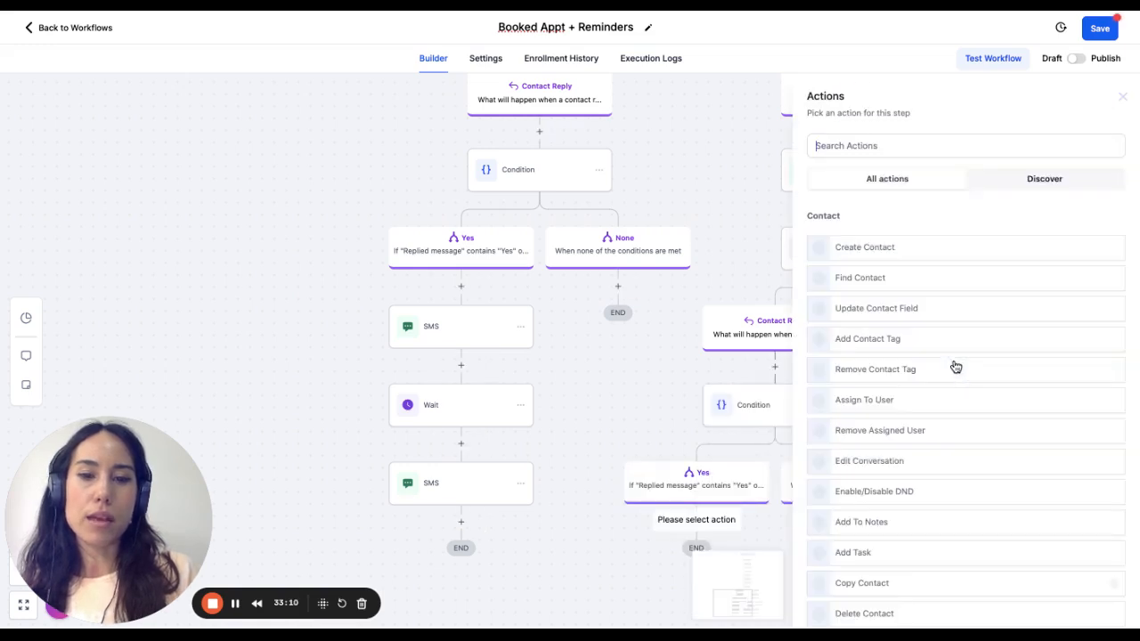
click(1125, 98)
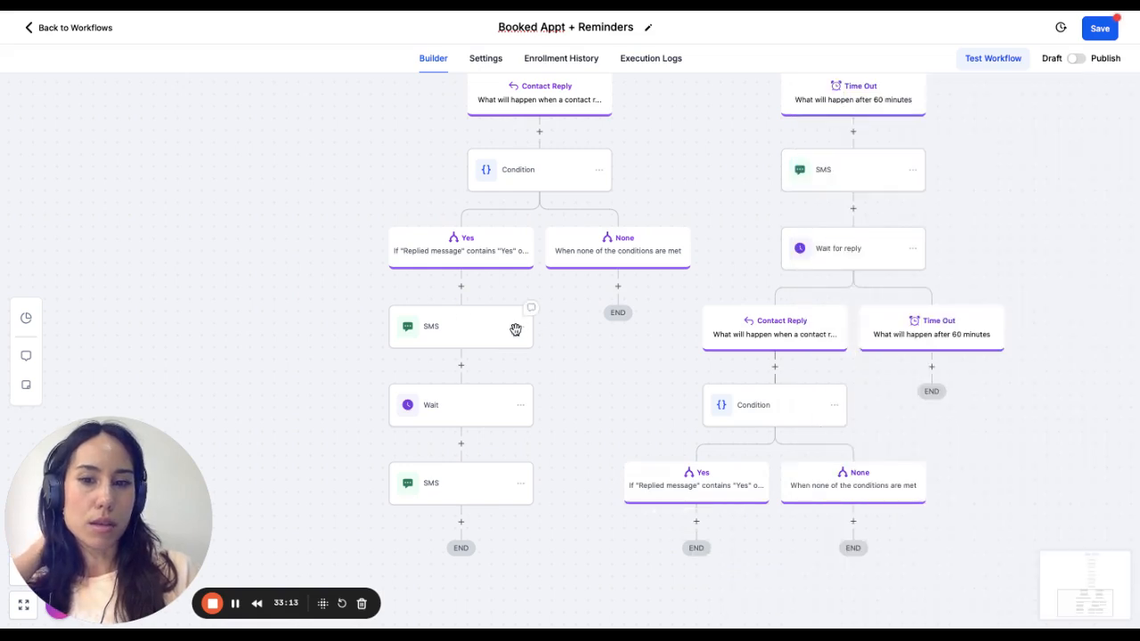
click(519, 327)
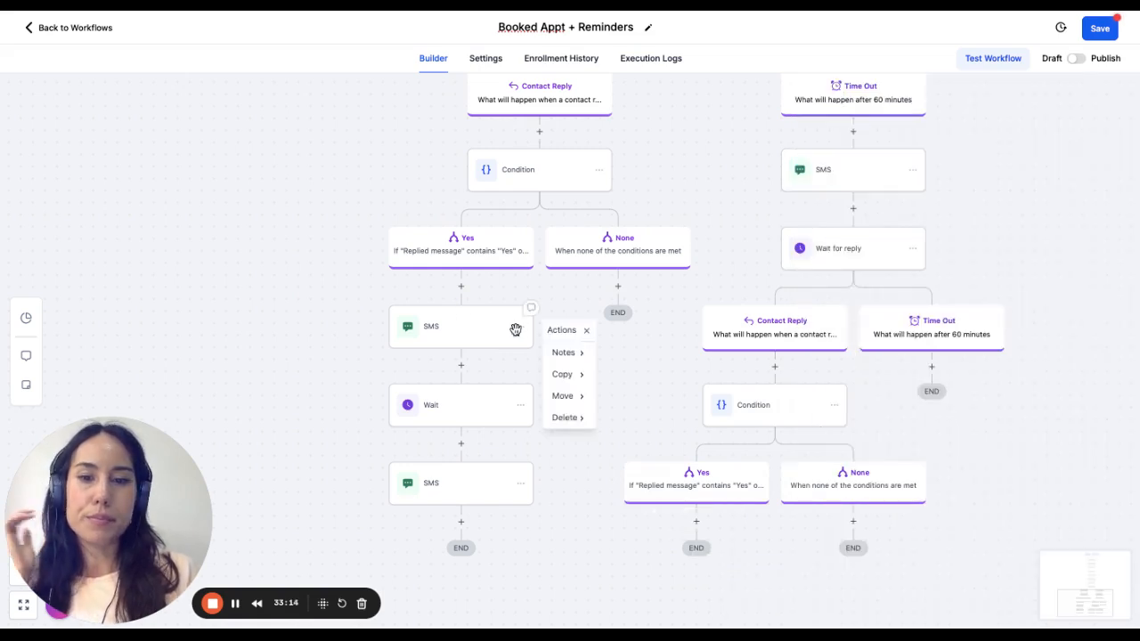
click(566, 381)
click(669, 365)
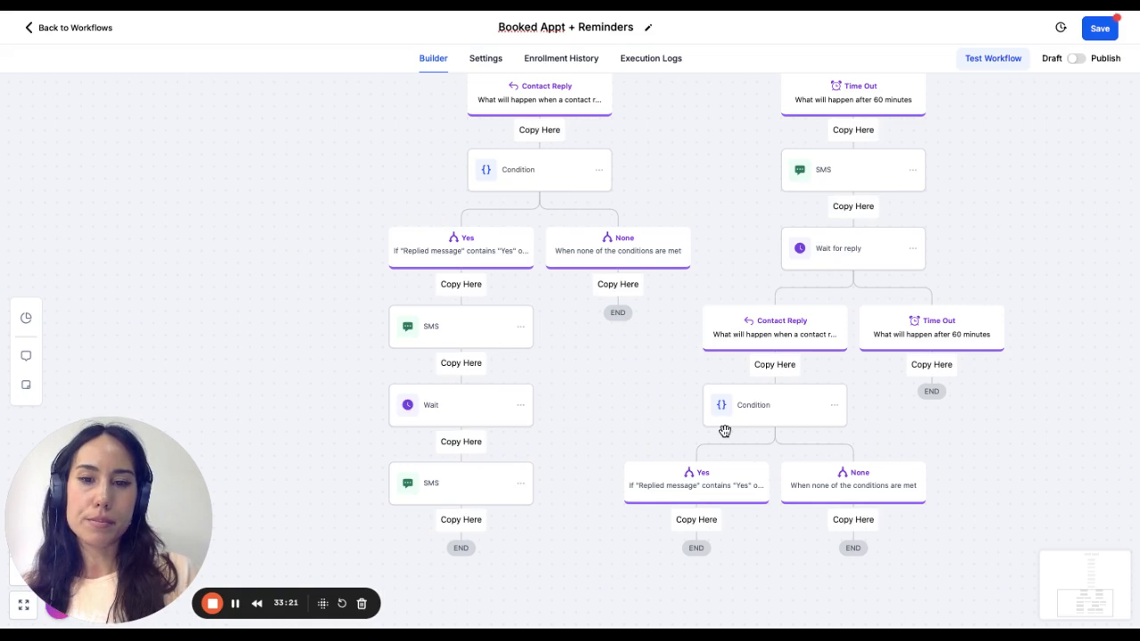
click(523, 329)
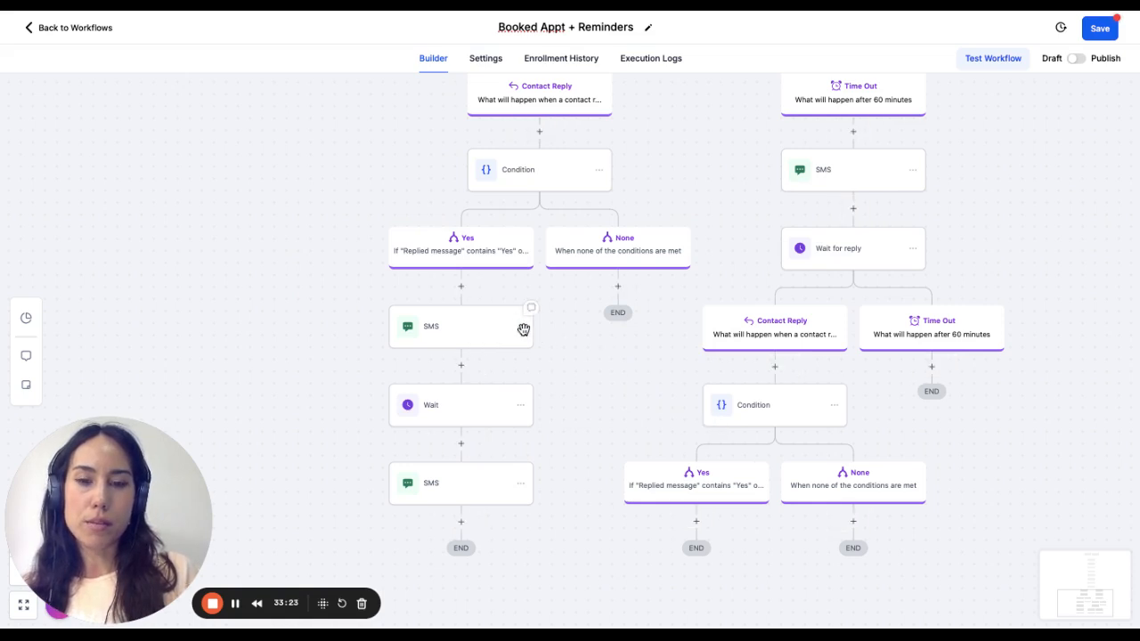
- Copy all actions from the original Yes branch's first SMS onward into the copied Condition's Yes branch
click(523, 328)
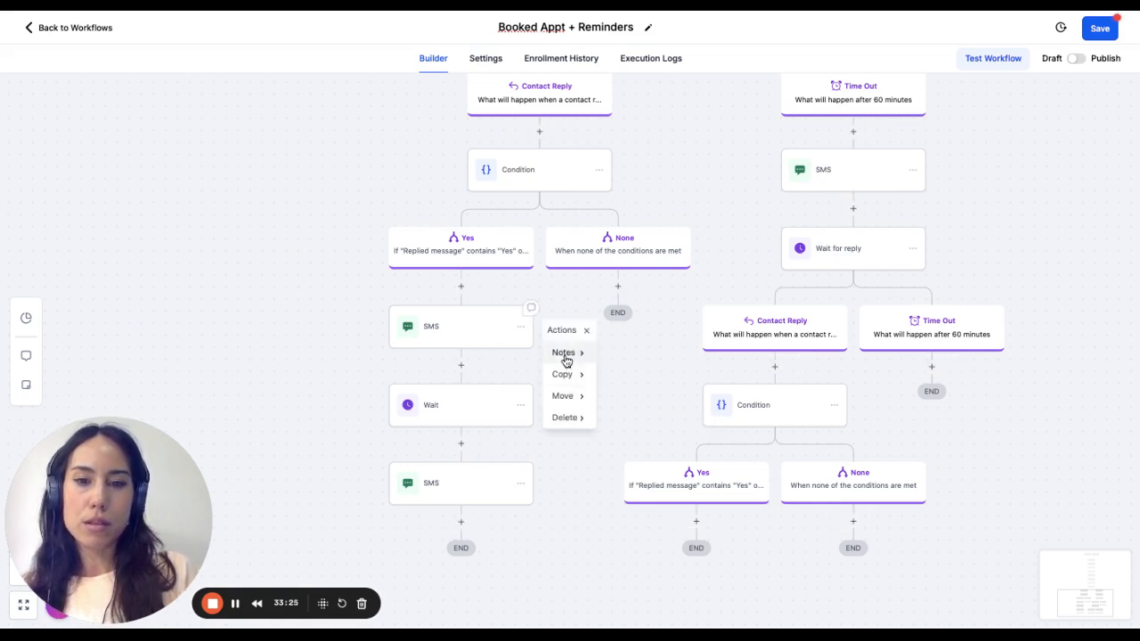
mouse_move(568, 374)
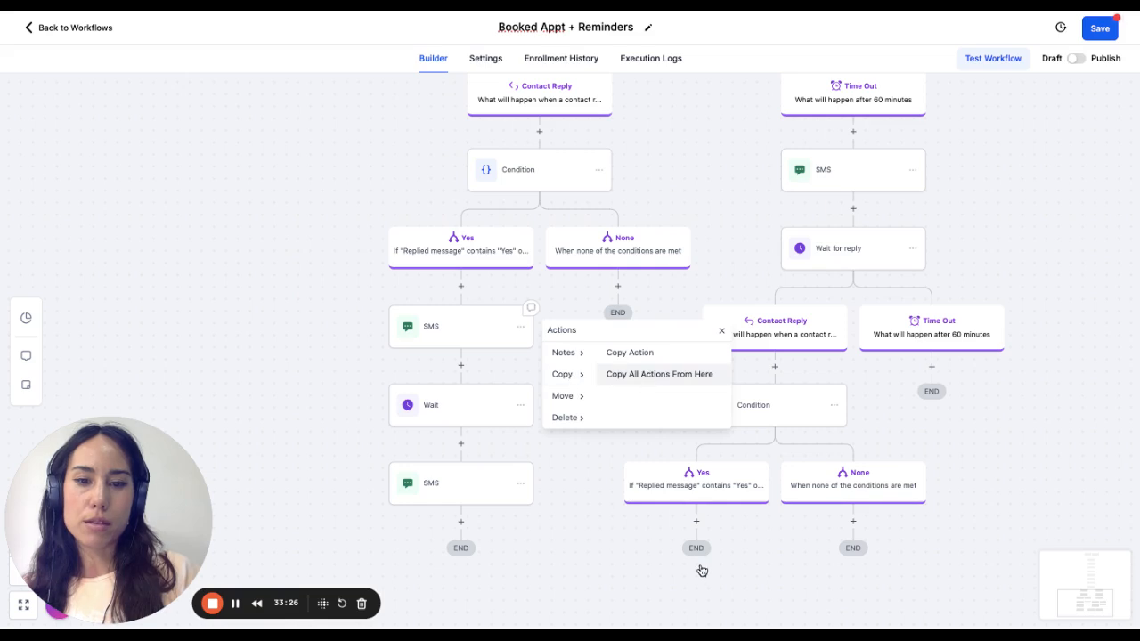
click(700, 529)
scroll(763, 499, down, 5)
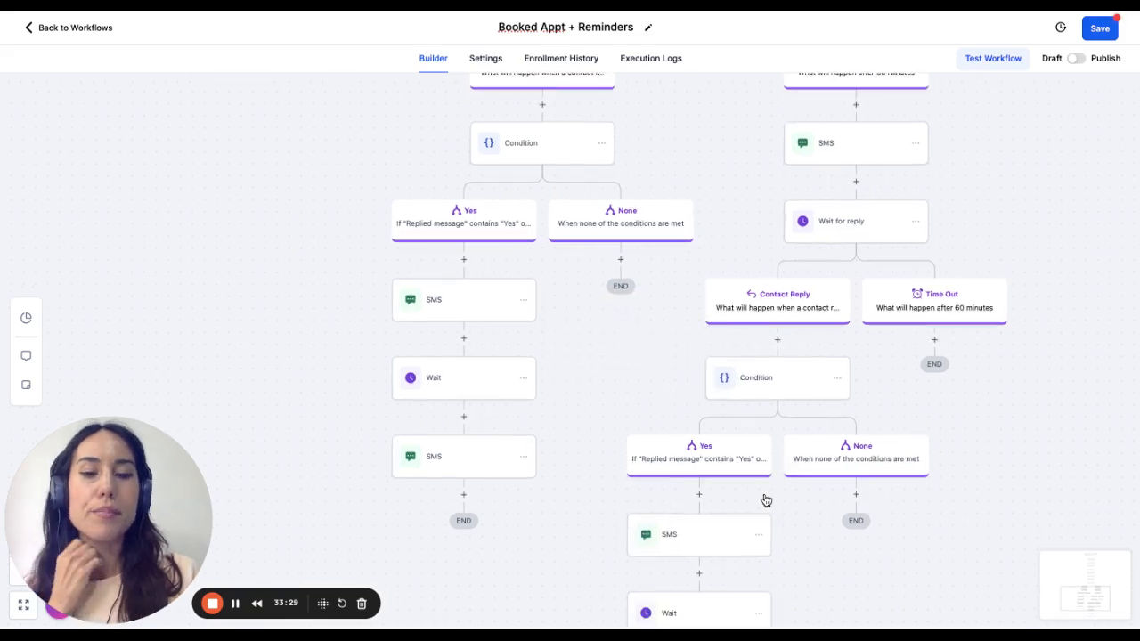
scroll(888, 489, up, 1)
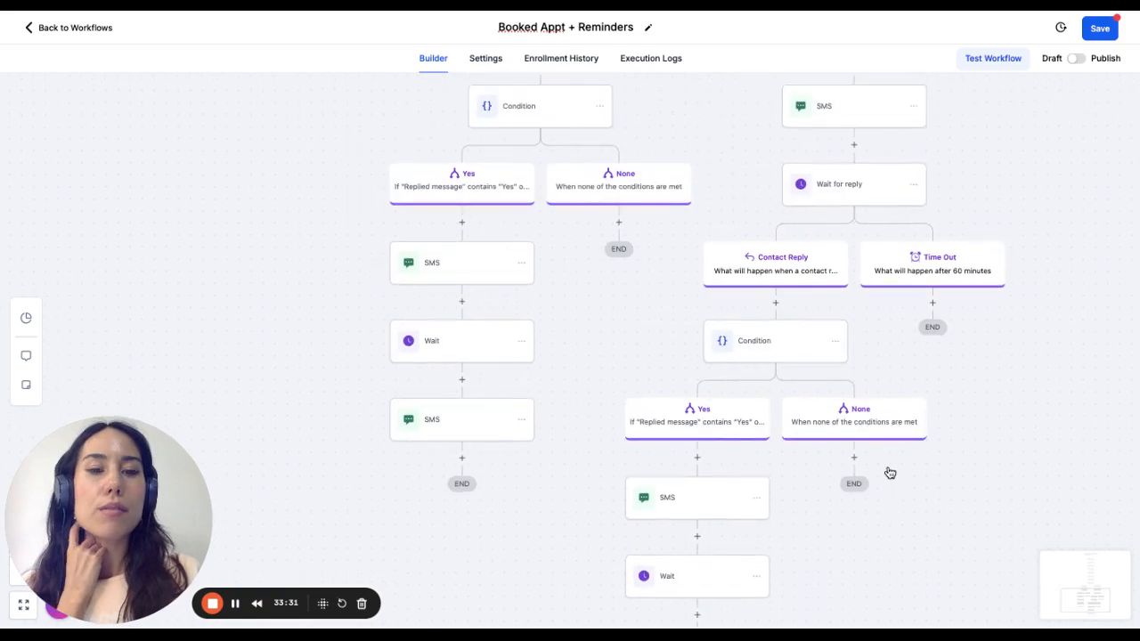
click(937, 311)
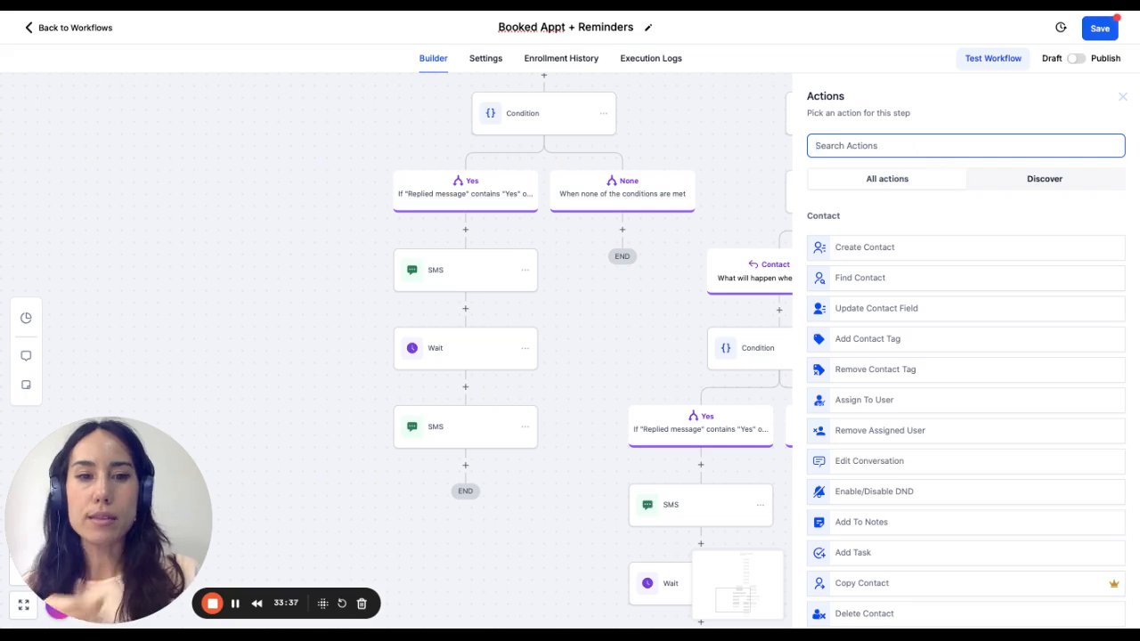
text(wait)
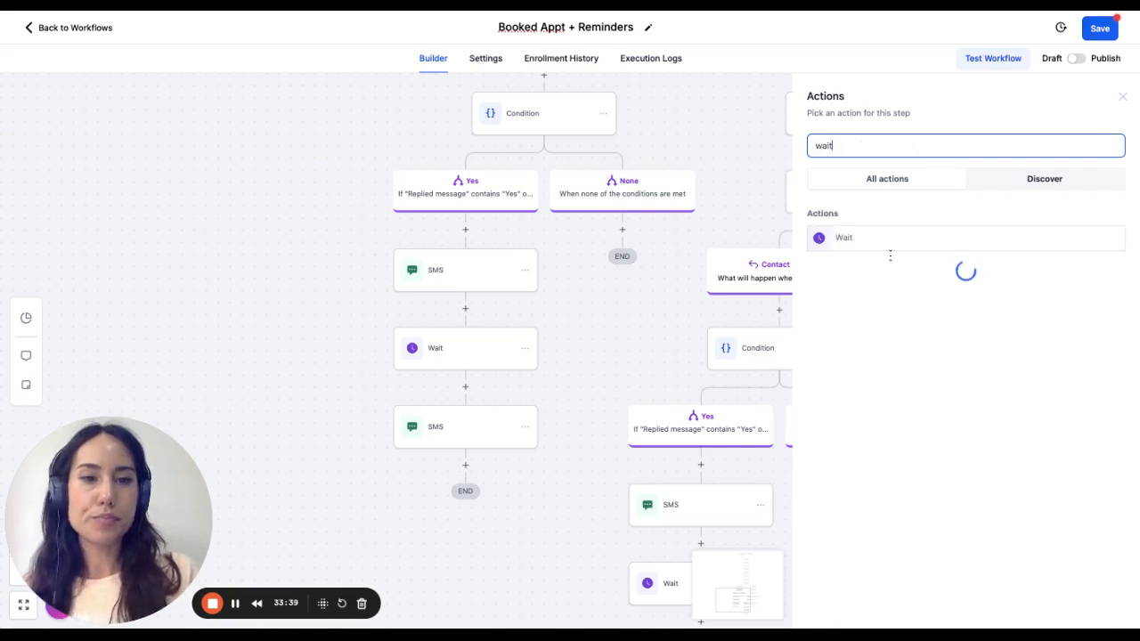
click(921, 237)
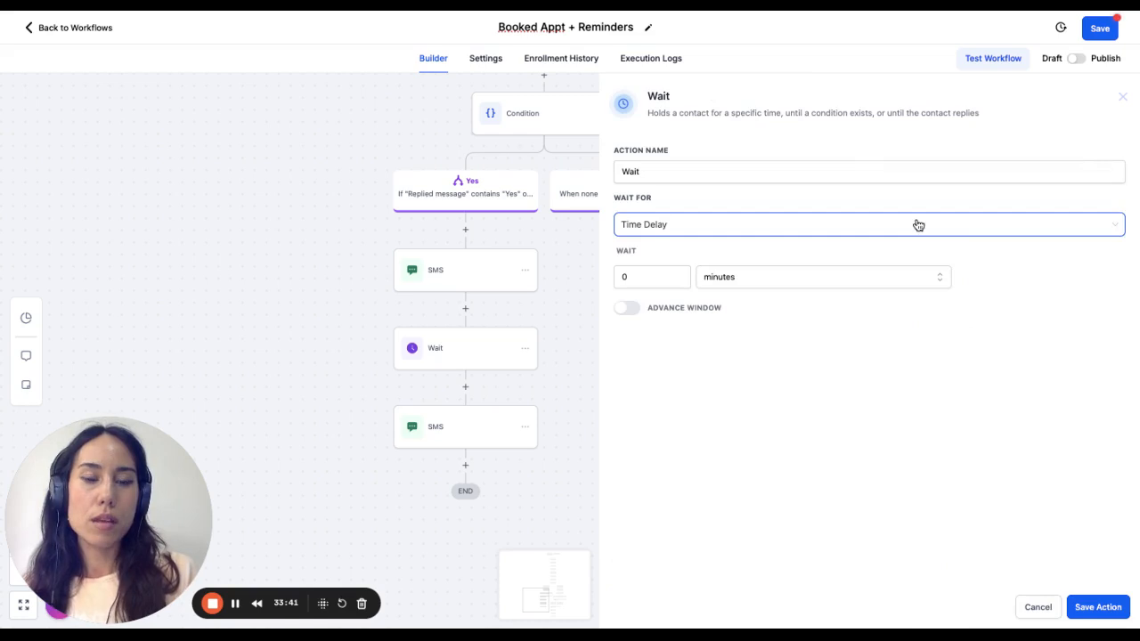
click(704, 223)
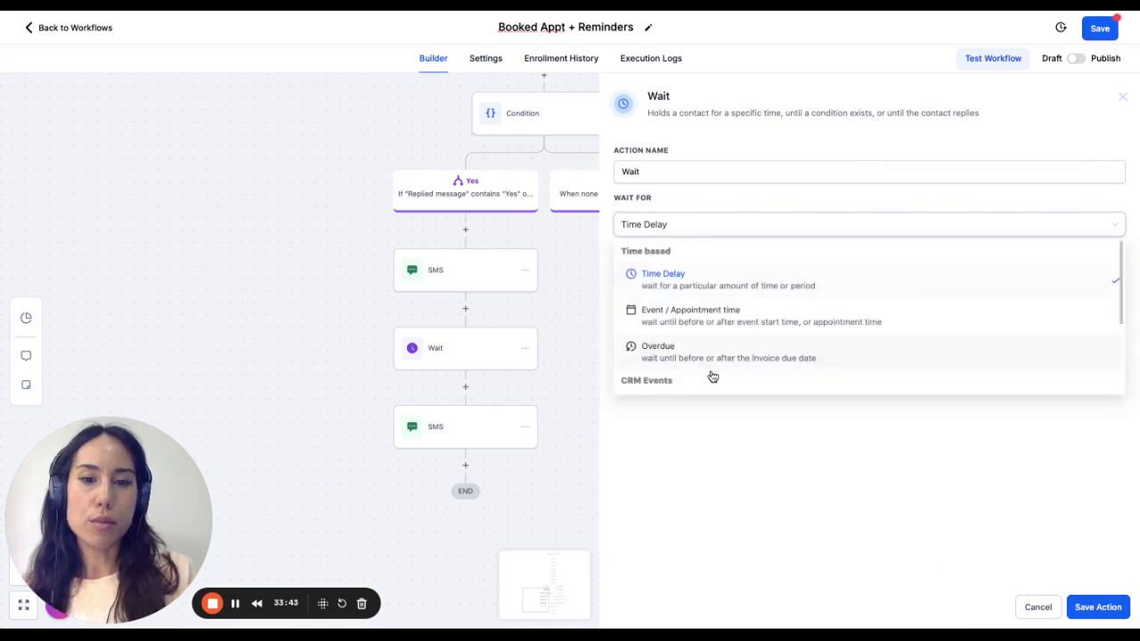
scroll(729, 323, down, 2)
scroll(729, 323, down, 1)
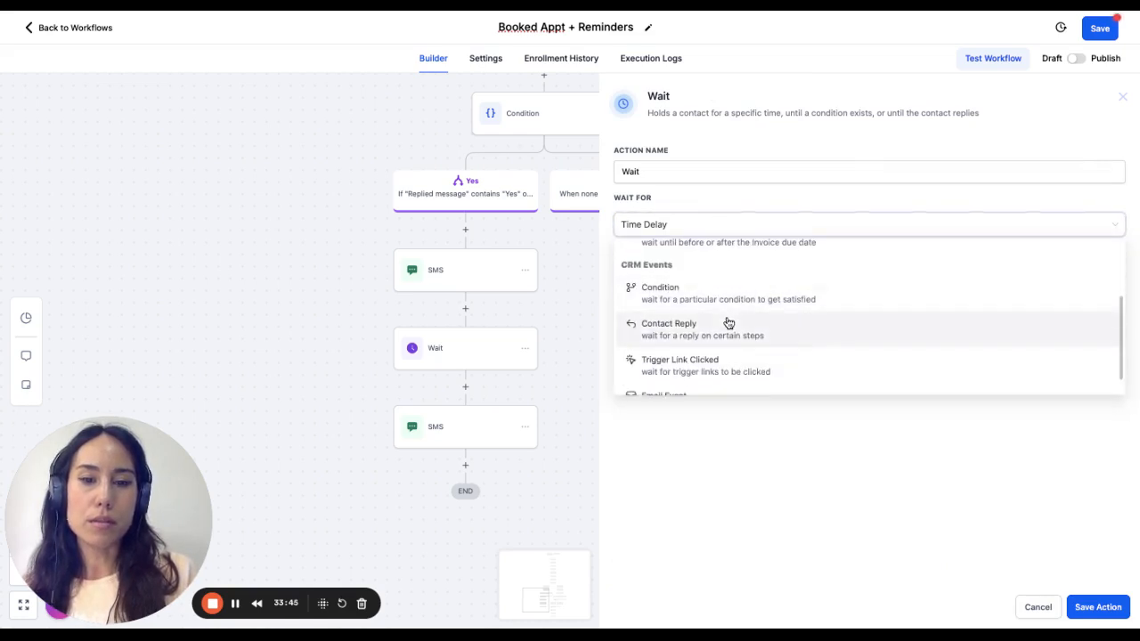
scroll(869, 321, down, 1)
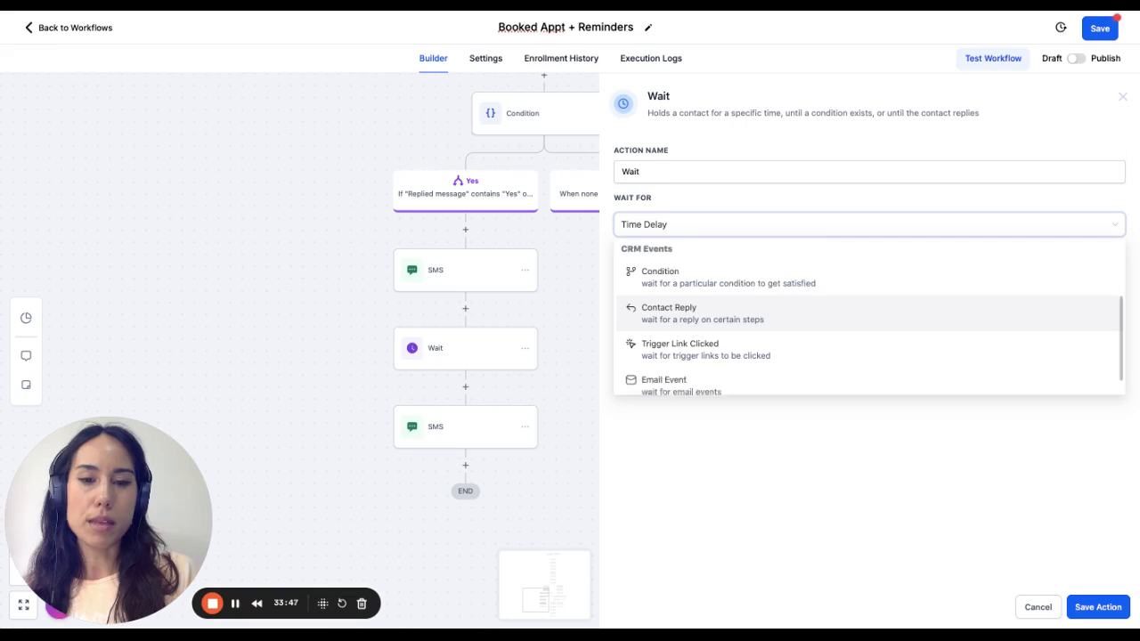
click(729, 307)
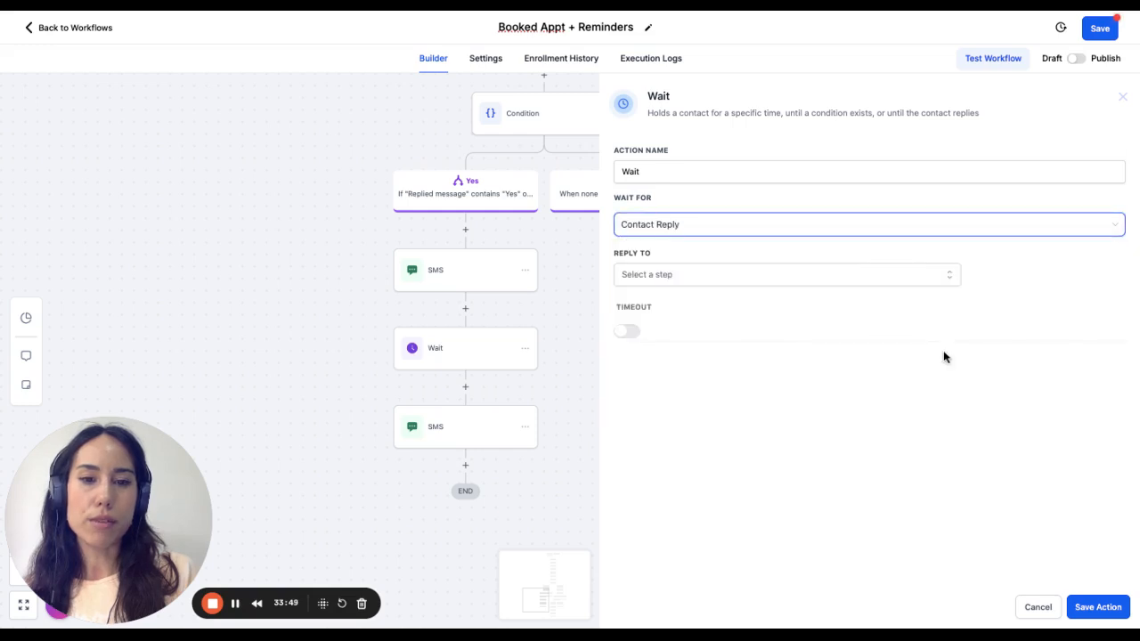
click(713, 277)
click(736, 276)
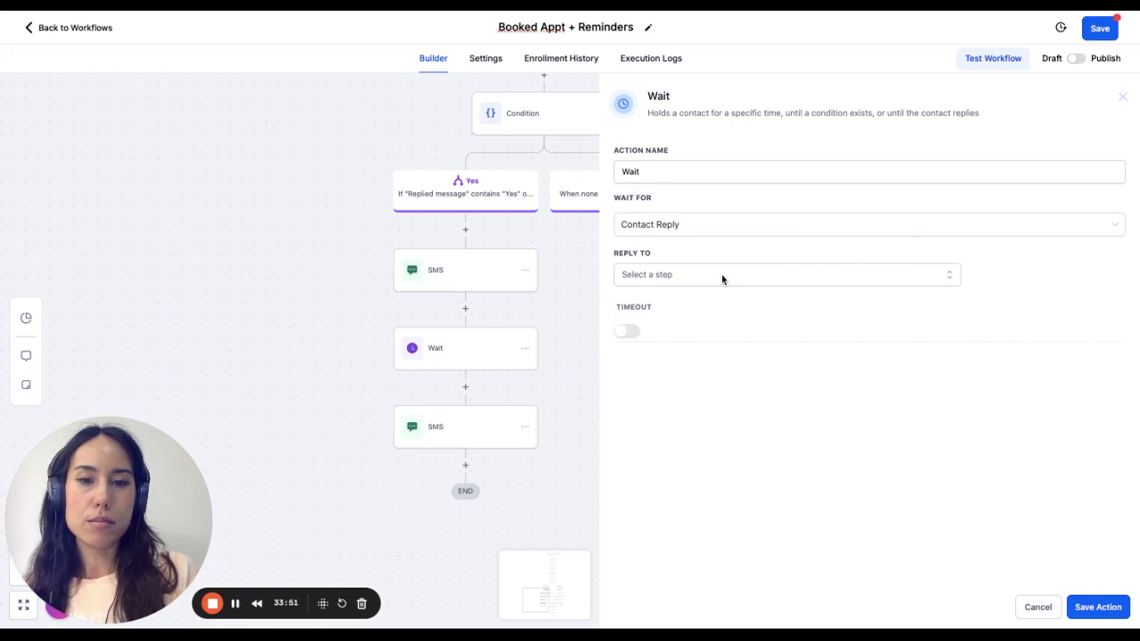
click(629, 334)
click(688, 278)
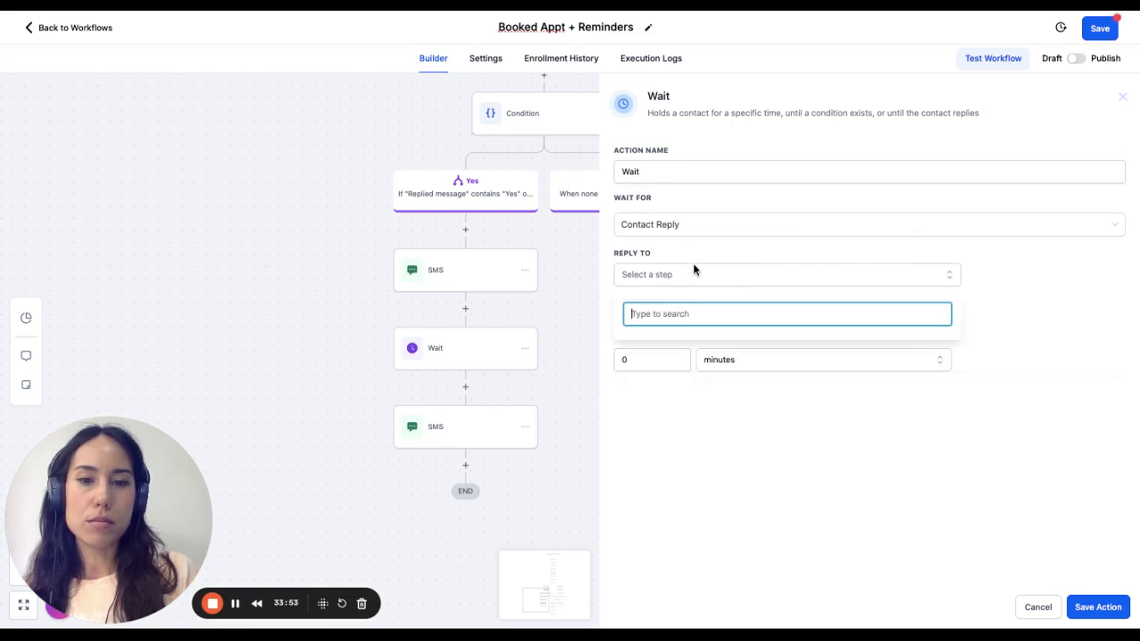
click(695, 269)
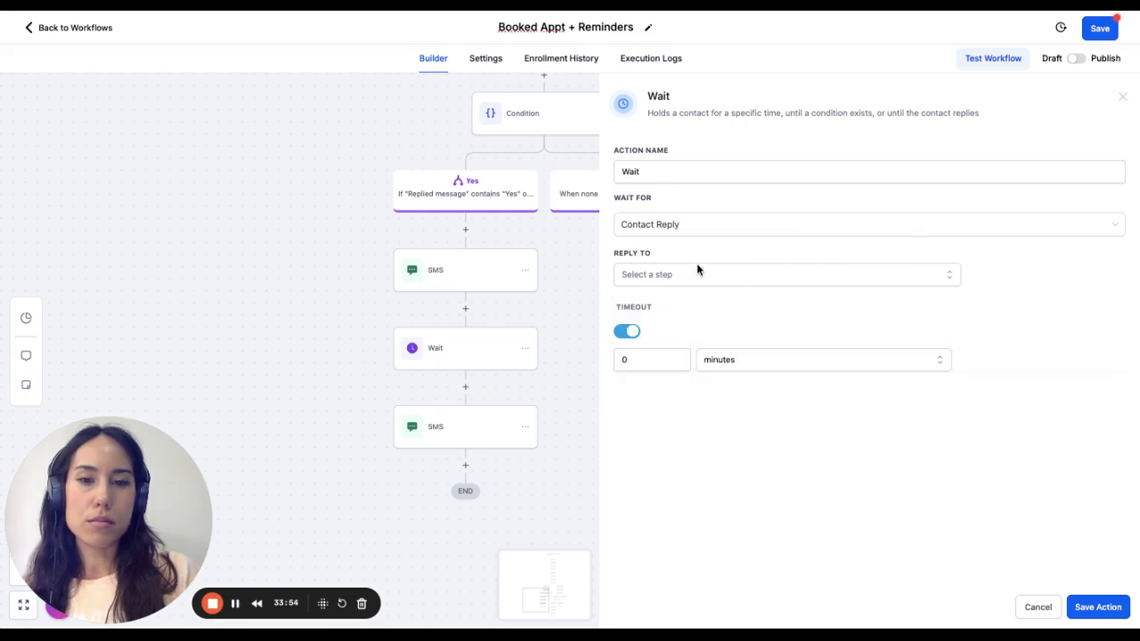
click(1038, 608)
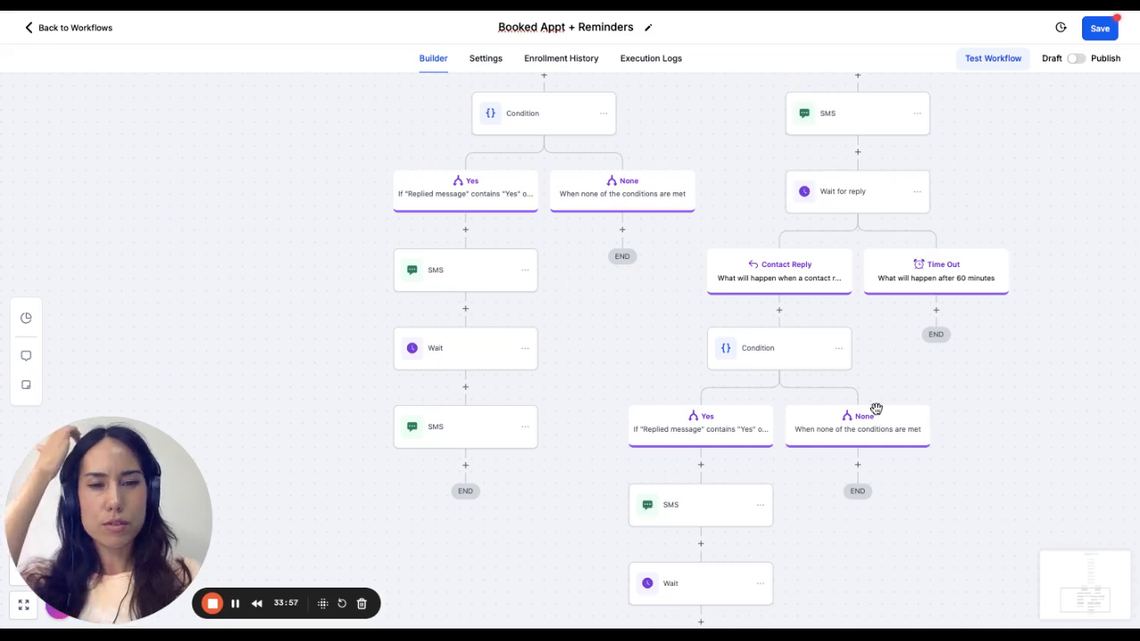
- Add a Wait action under the 60-minute Time Out branch and make it wait for Event / Appointment time
scroll(877, 409, down, 3)
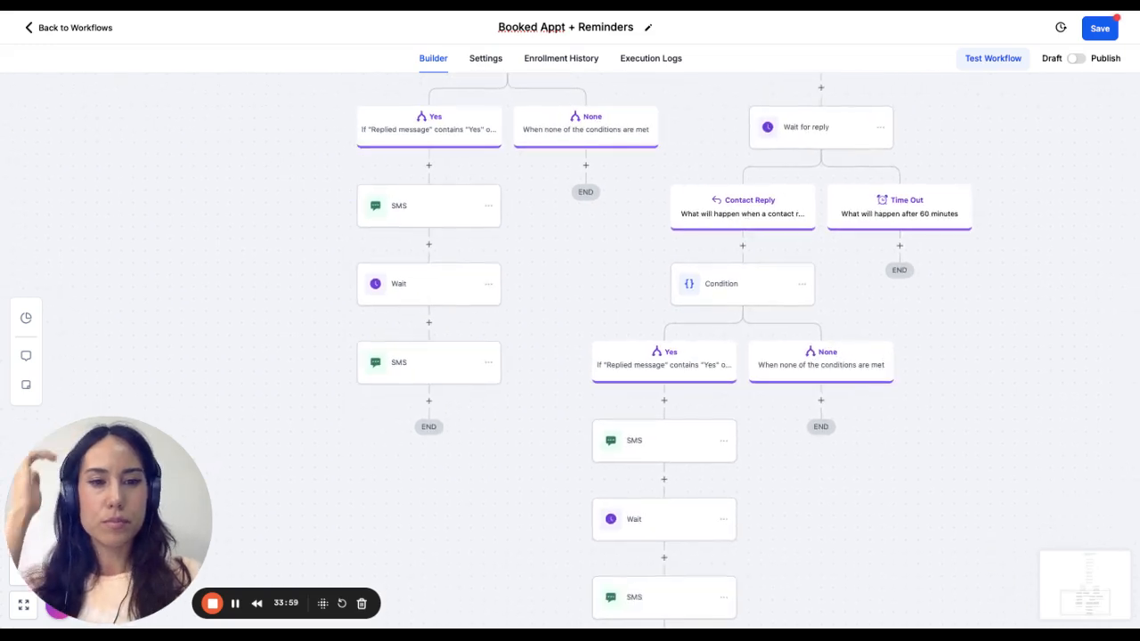
scroll(782, 297, down, 2)
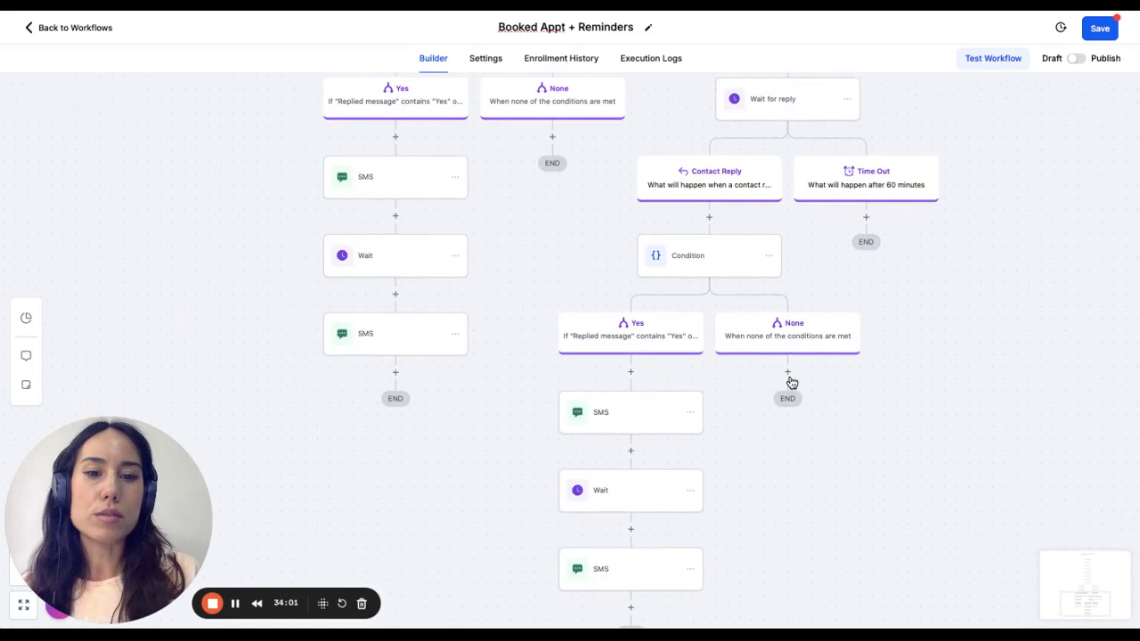
scroll(840, 418, up, 3)
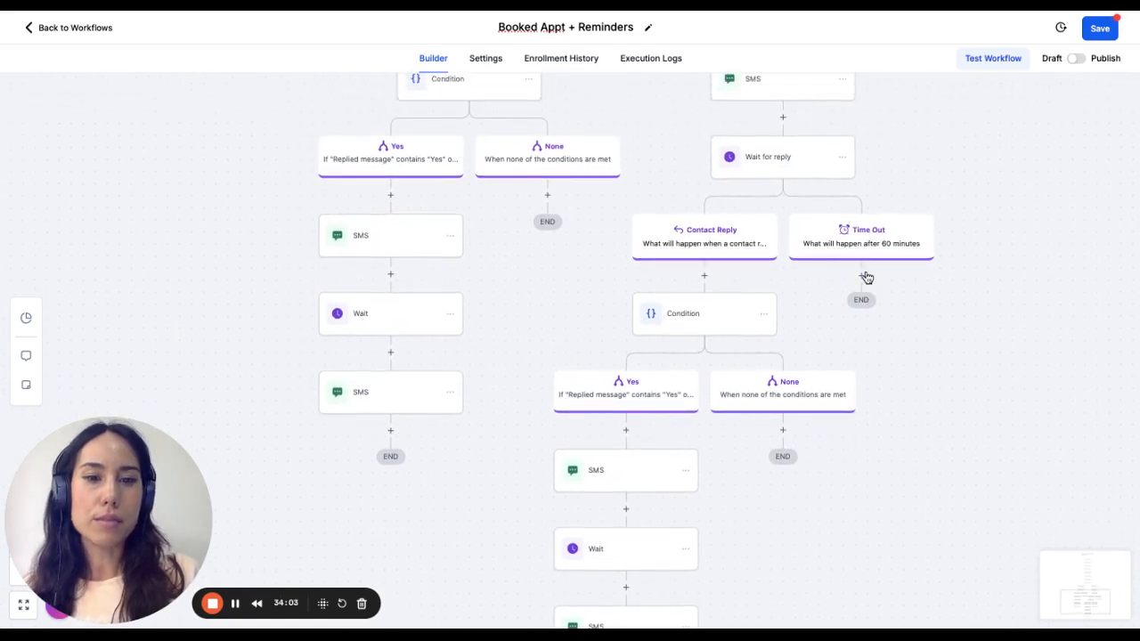
click(861, 279)
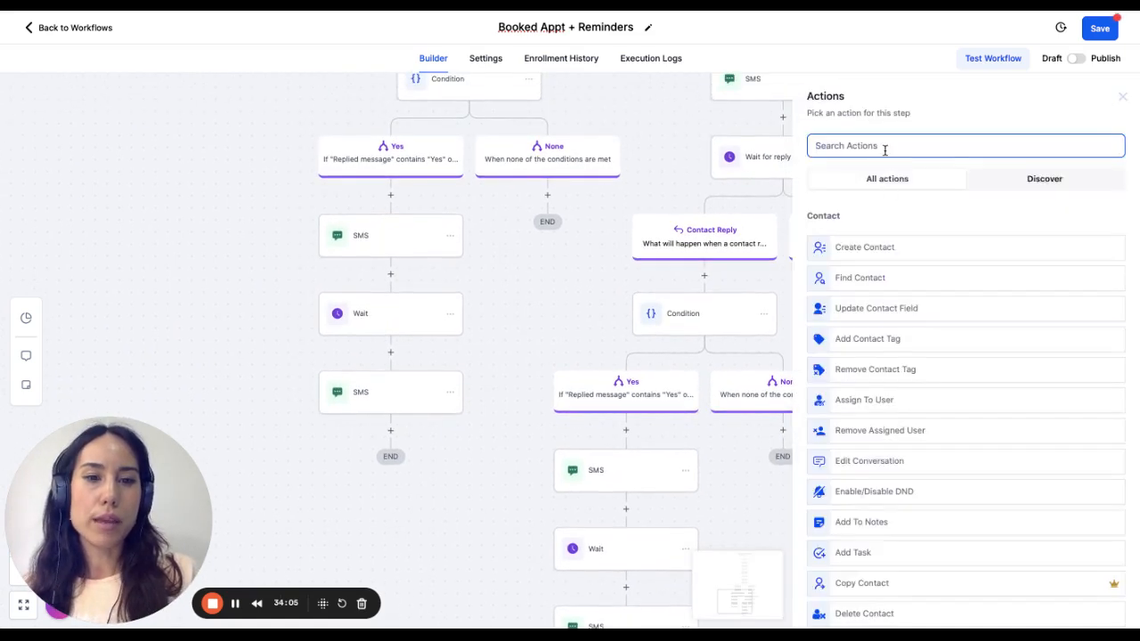
text(wai)
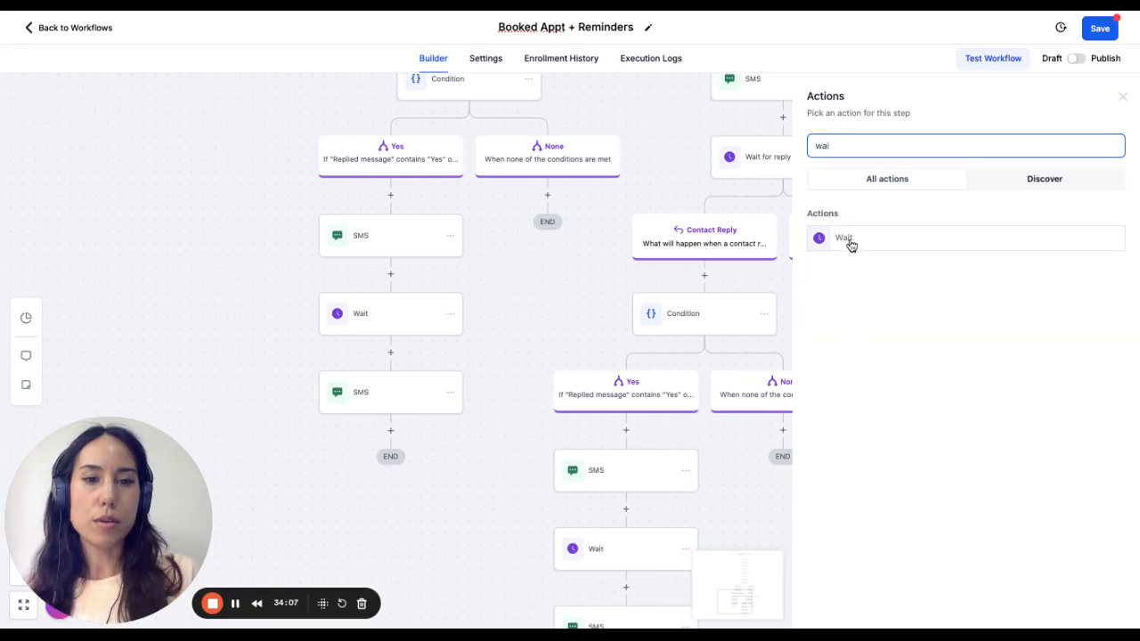
click(849, 241)
click(725, 227)
click(725, 316)
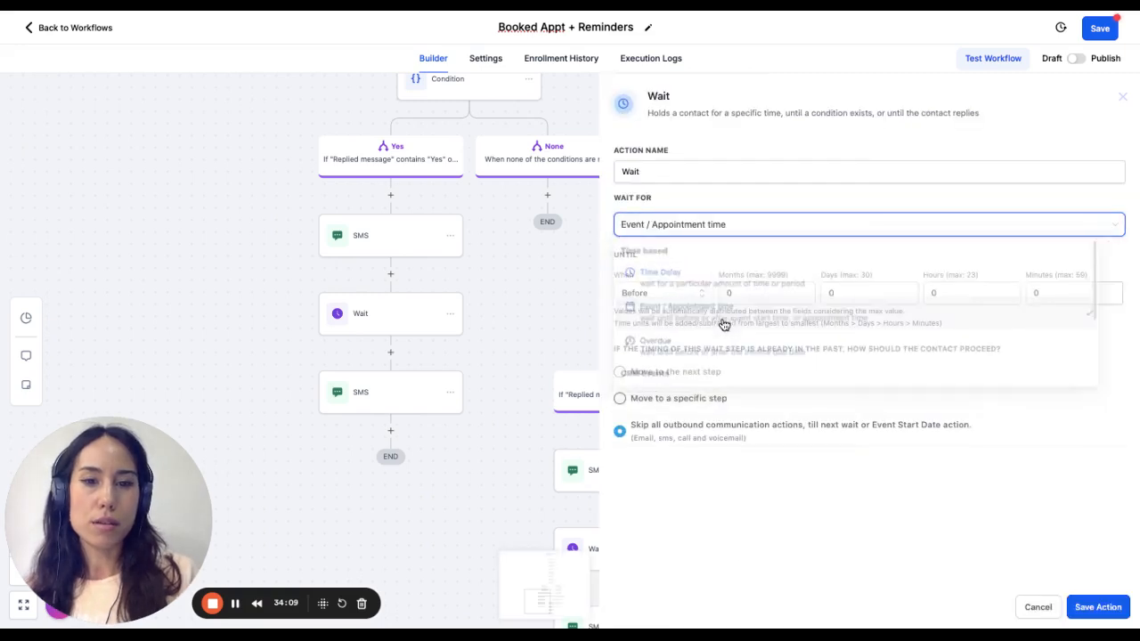
- Set the Wait action to hold until 25 minutes before the appointment and save the action
click(975, 293)
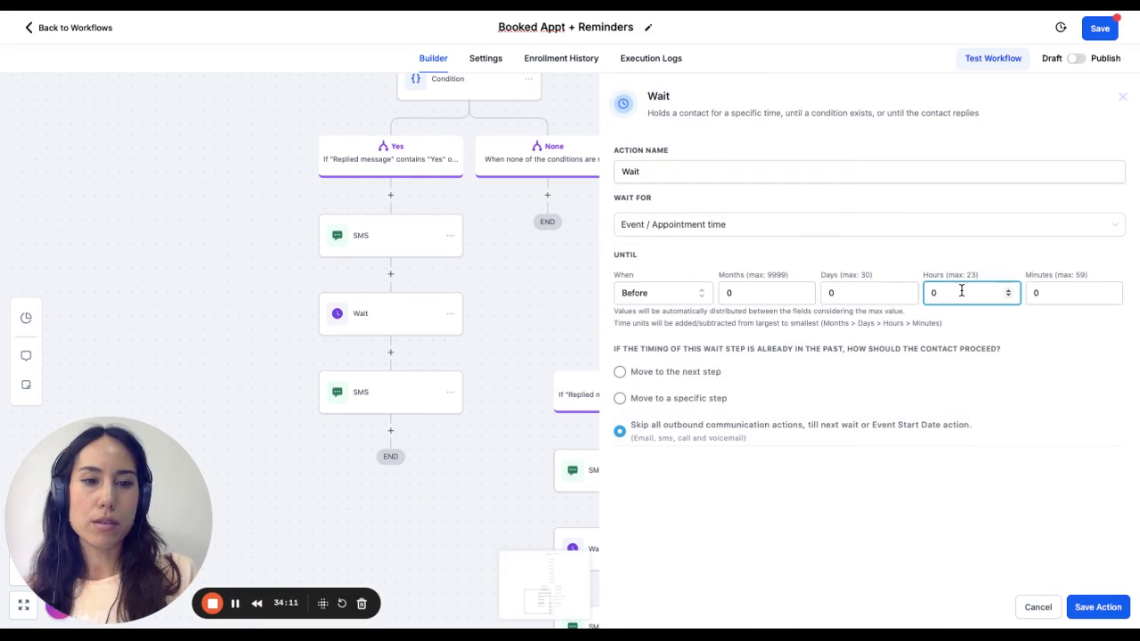
key(BackSpace)
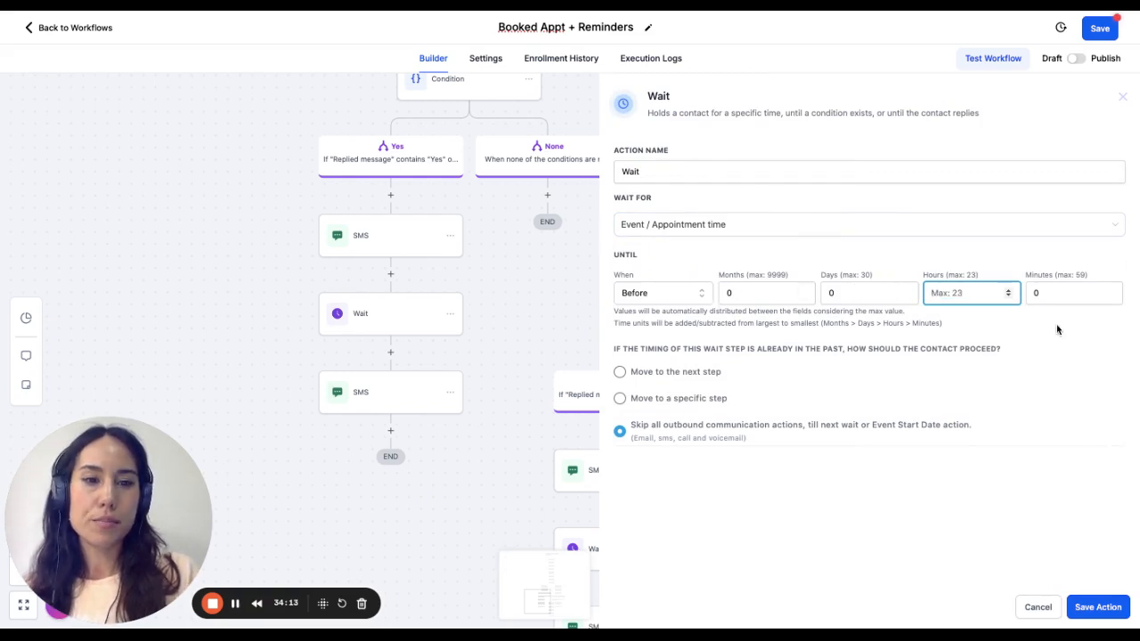
click(1053, 283)
text(2)
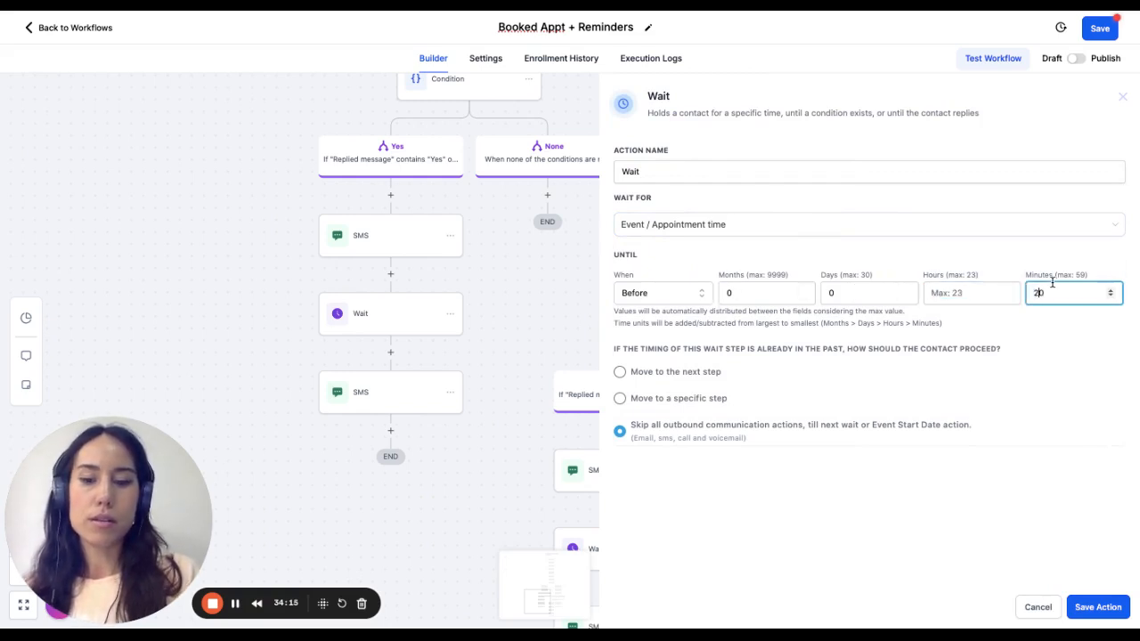
text(5)
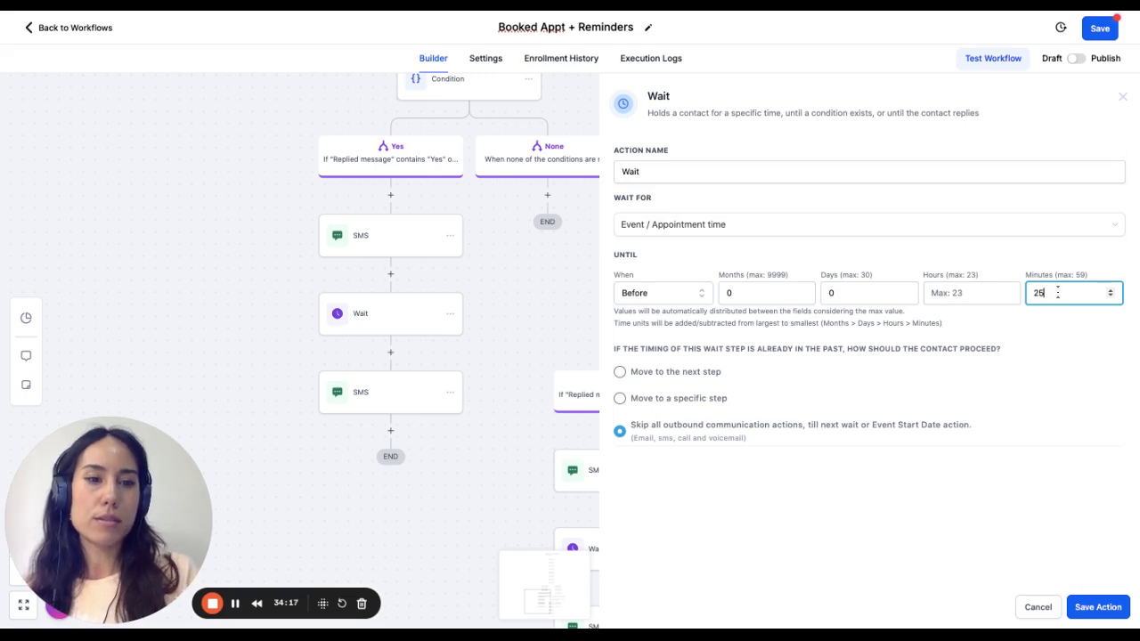
click(1098, 607)
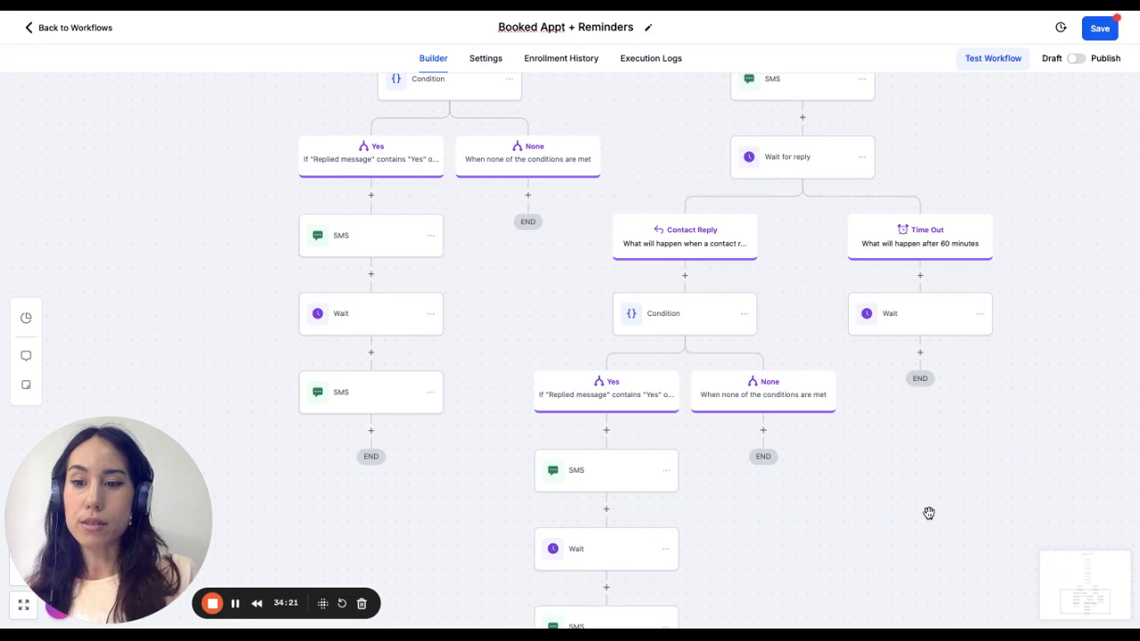
- Check the timing settings of the Wait action under the 60-minute Time Out branch
click(922, 353)
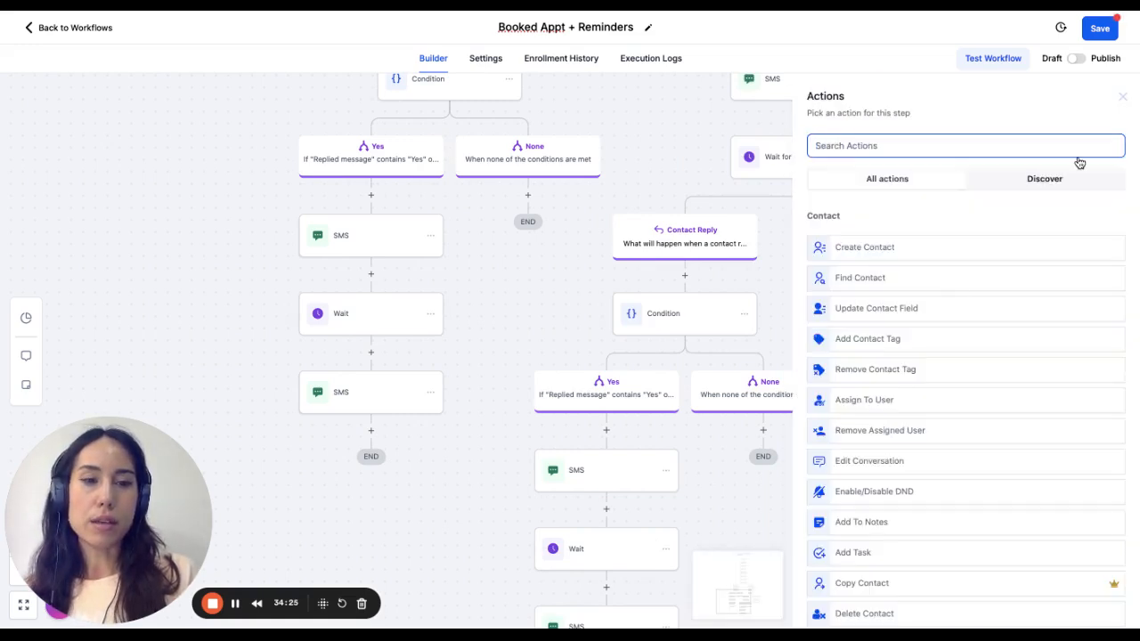
click(779, 224)
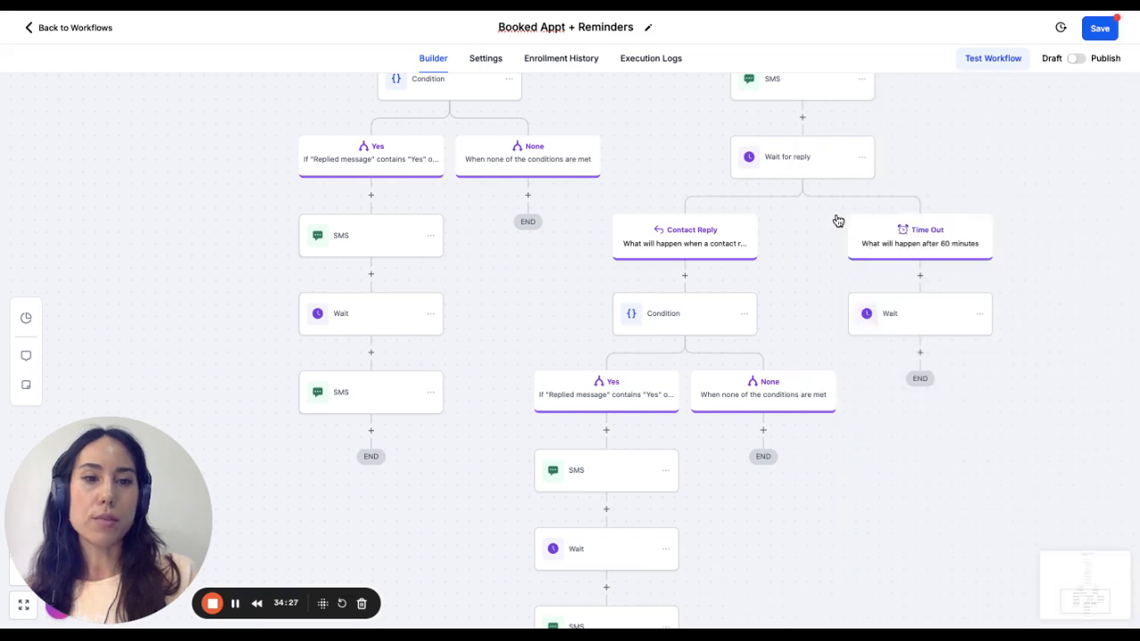
click(927, 327)
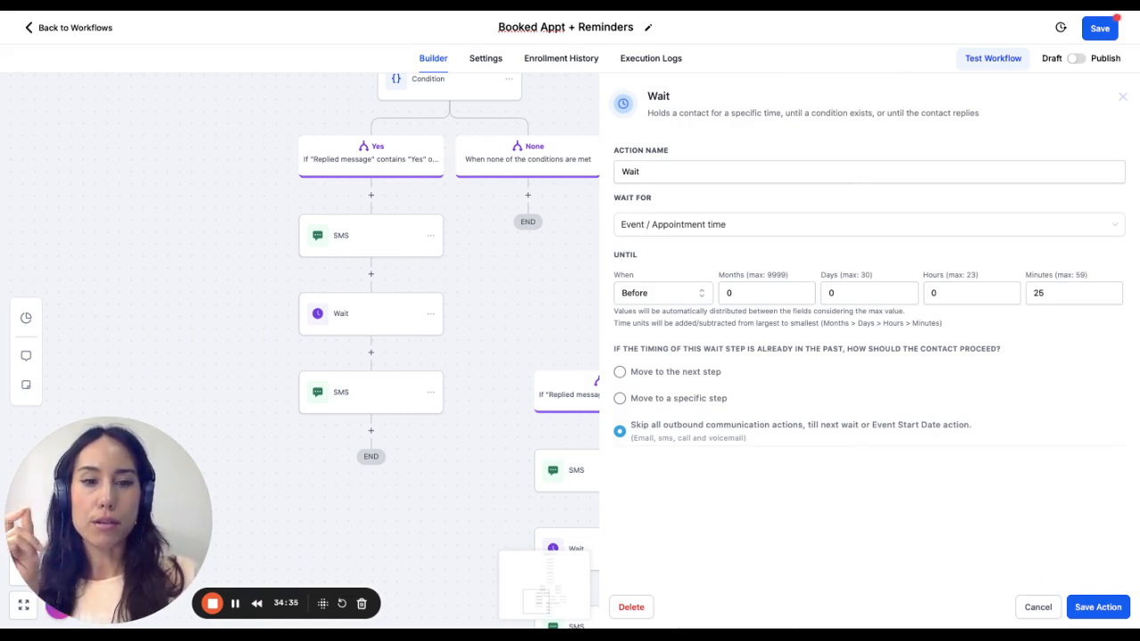
click(1039, 607)
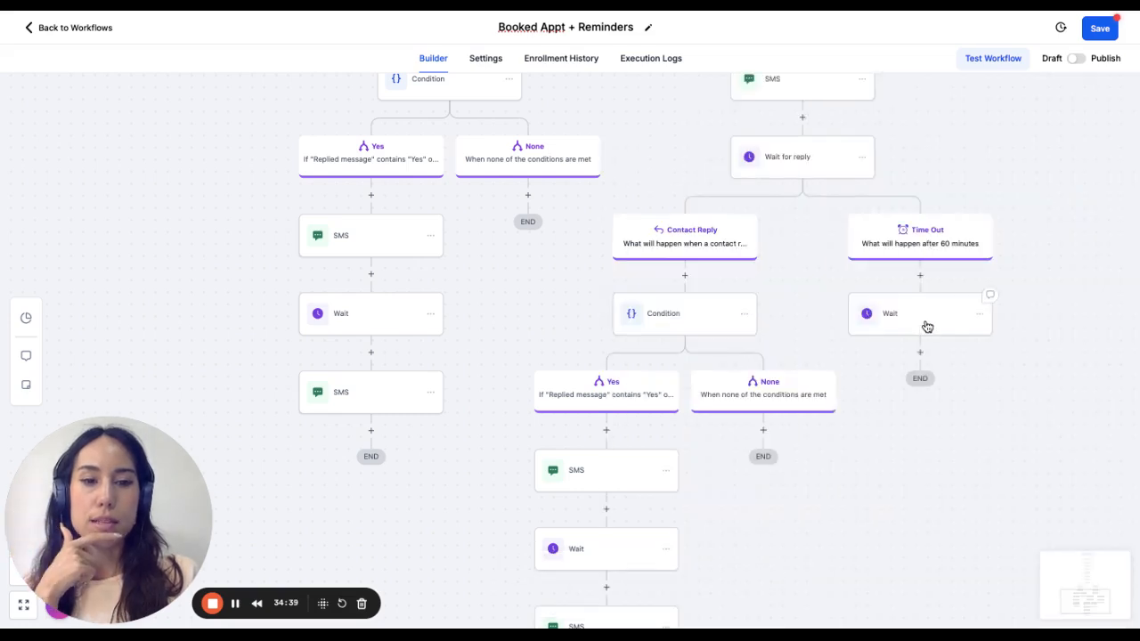
- Add an If / Else condition after the Time Out branch's Wait action, using the Contact Replied scenario recipe
click(920, 356)
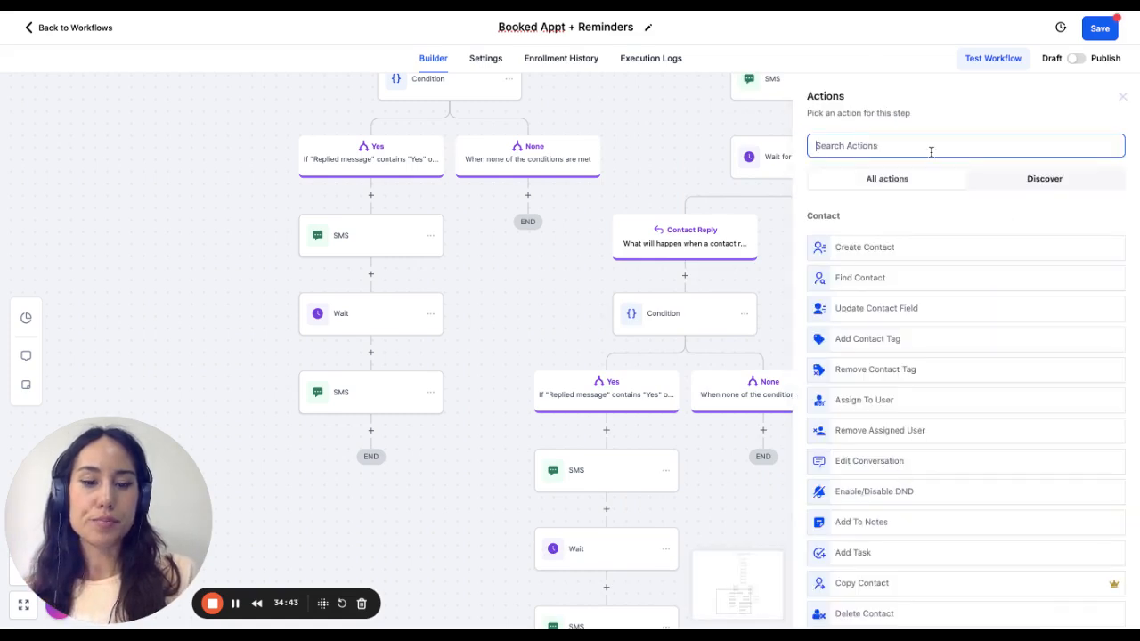
text(if)
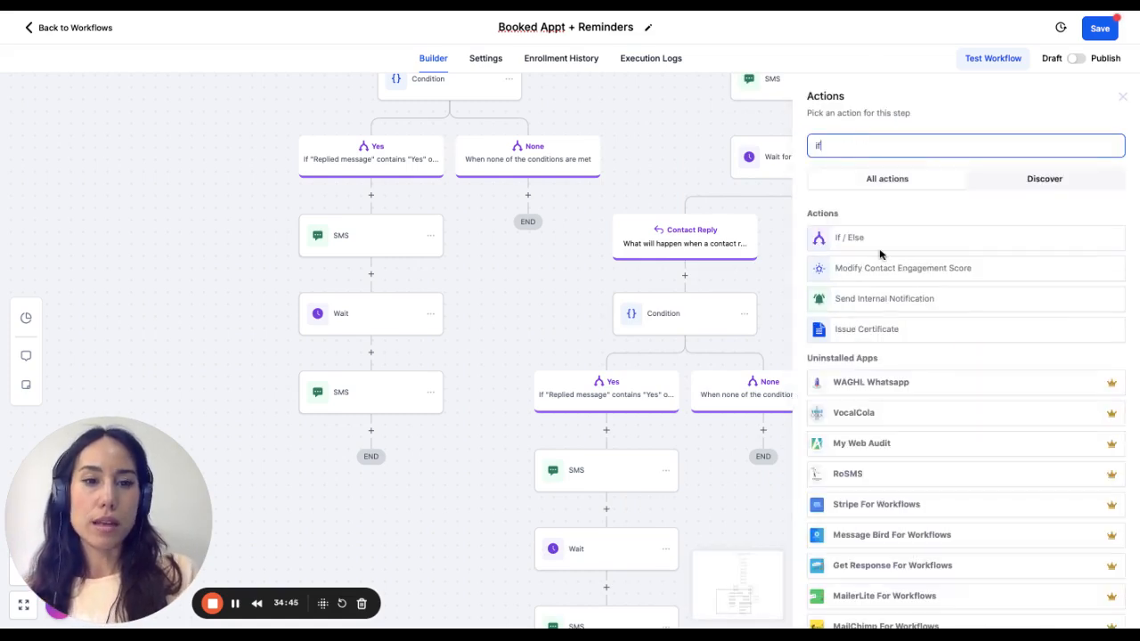
click(948, 242)
click(937, 234)
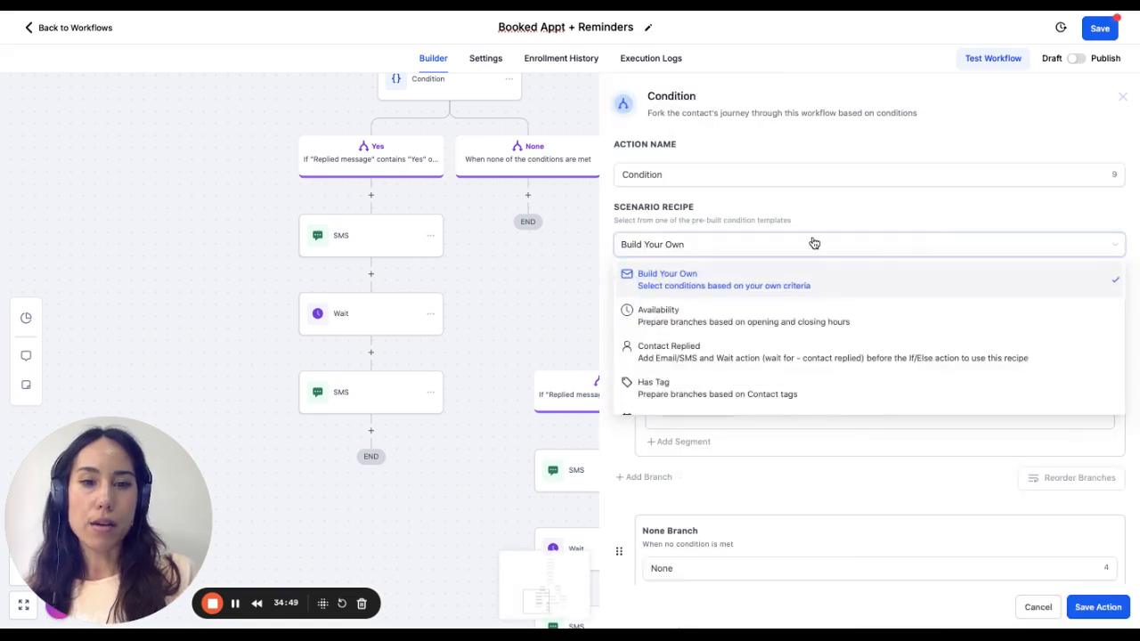
scroll(742, 357, down, 2)
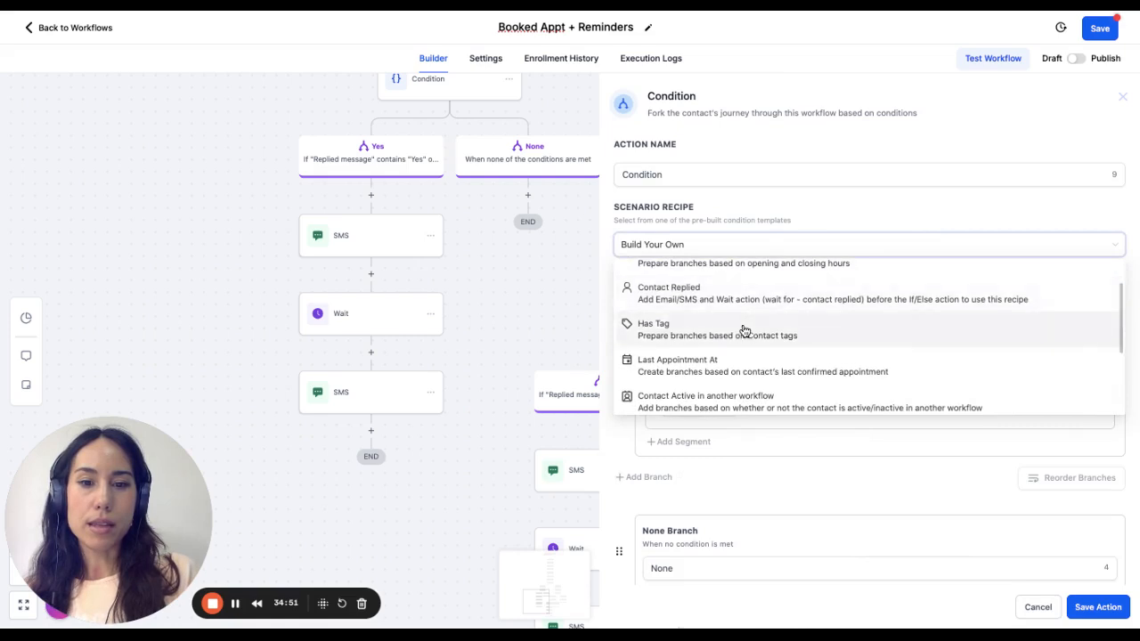
scroll(736, 364, up, 2)
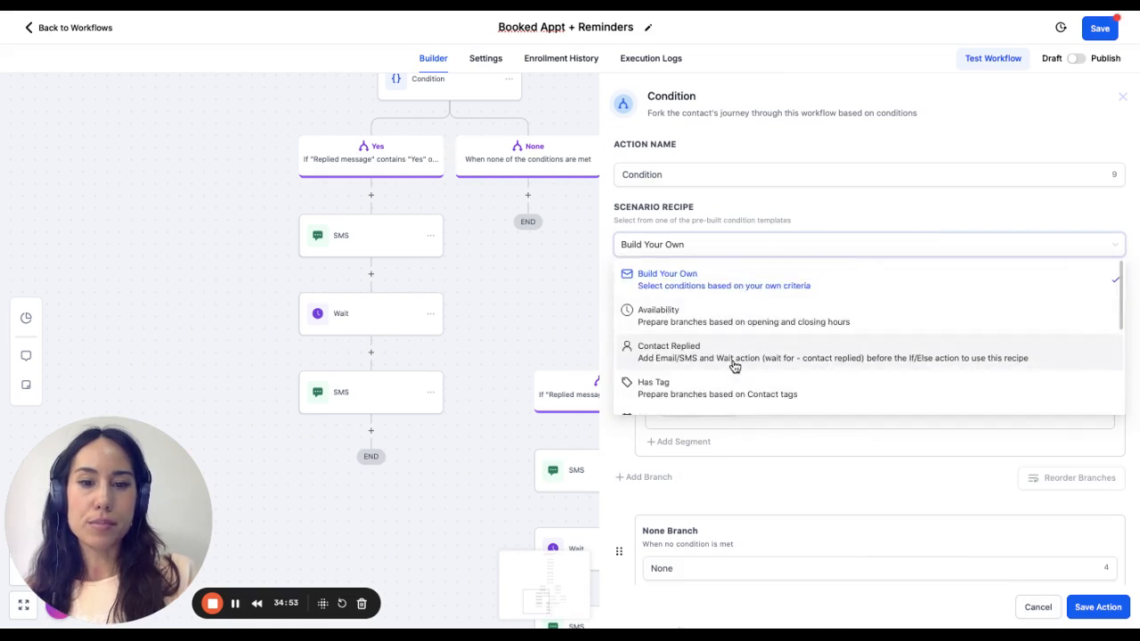
click(740, 355)
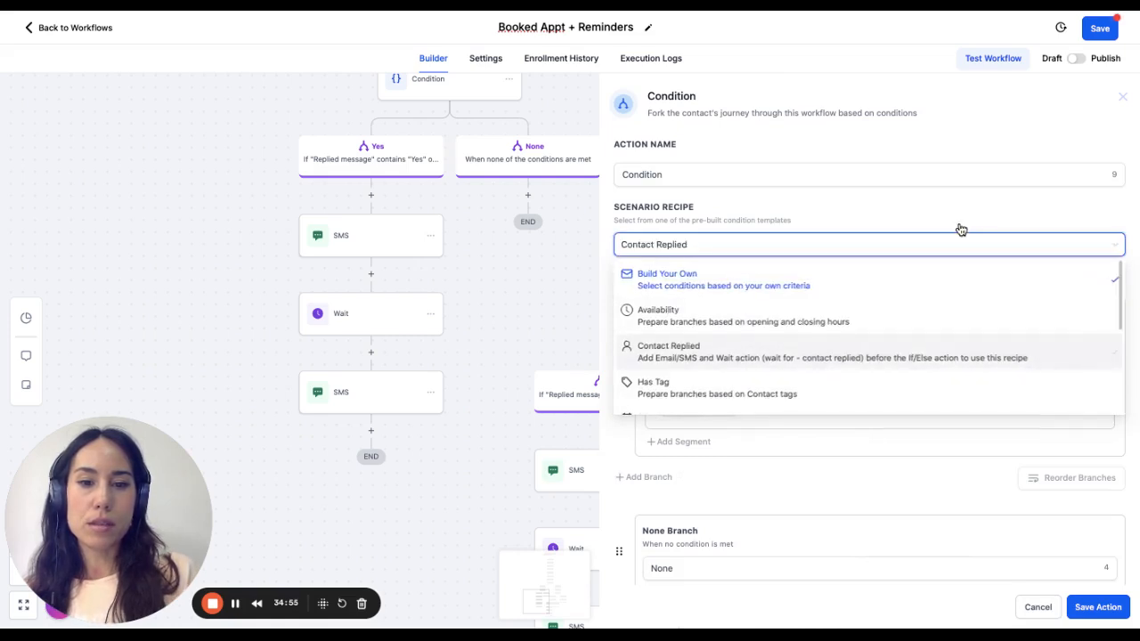
- Name the condition's first branch "Reponded" and check the available Contact Reply criteria
scroll(828, 384, down, 1)
drag(719, 297, 609, 303)
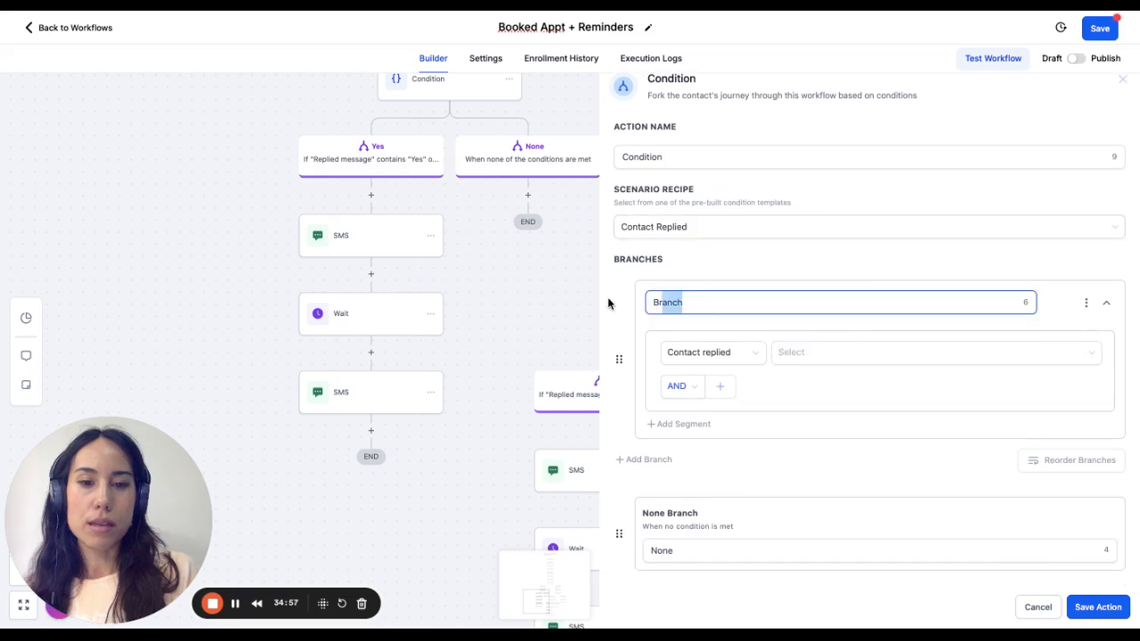
key(BackSpace)
text(Reponse)
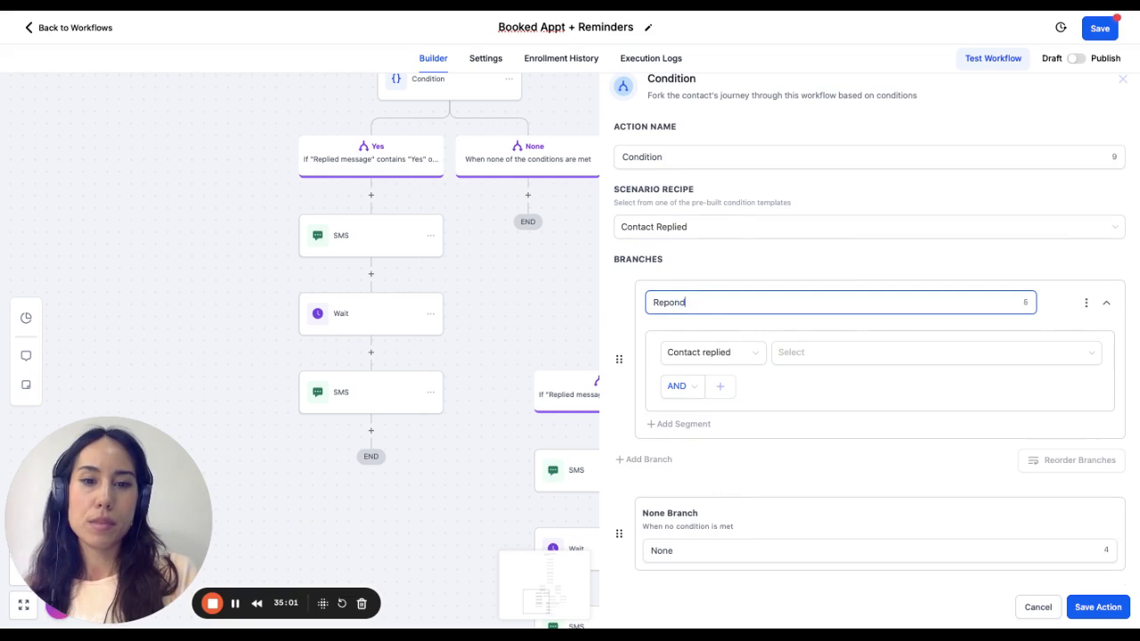
text(ed)
click(708, 355)
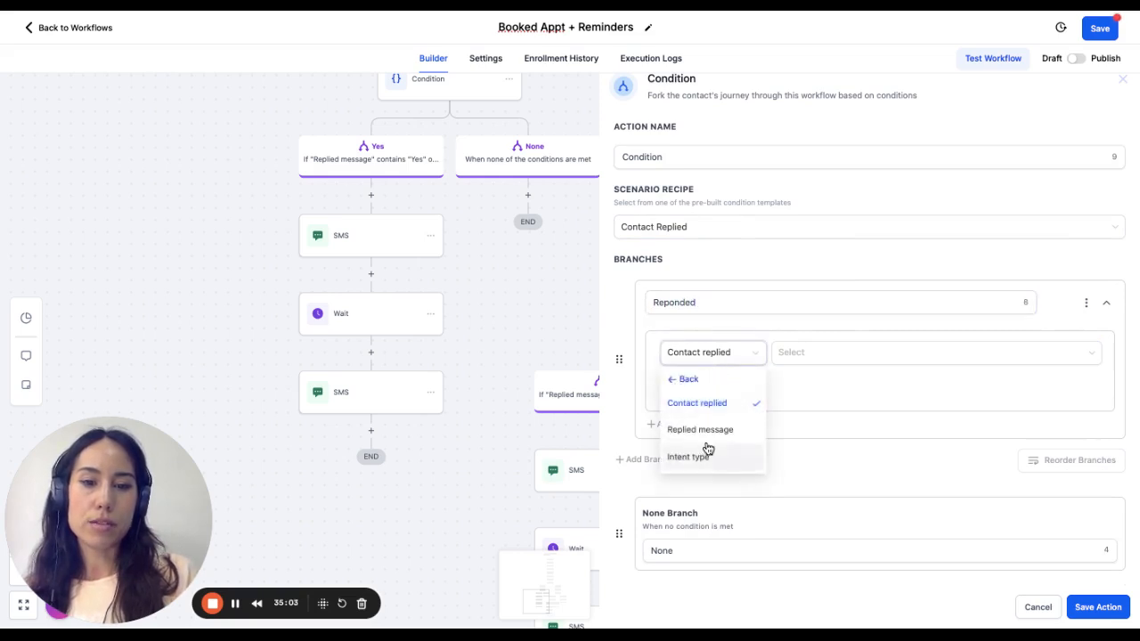
click(715, 297)
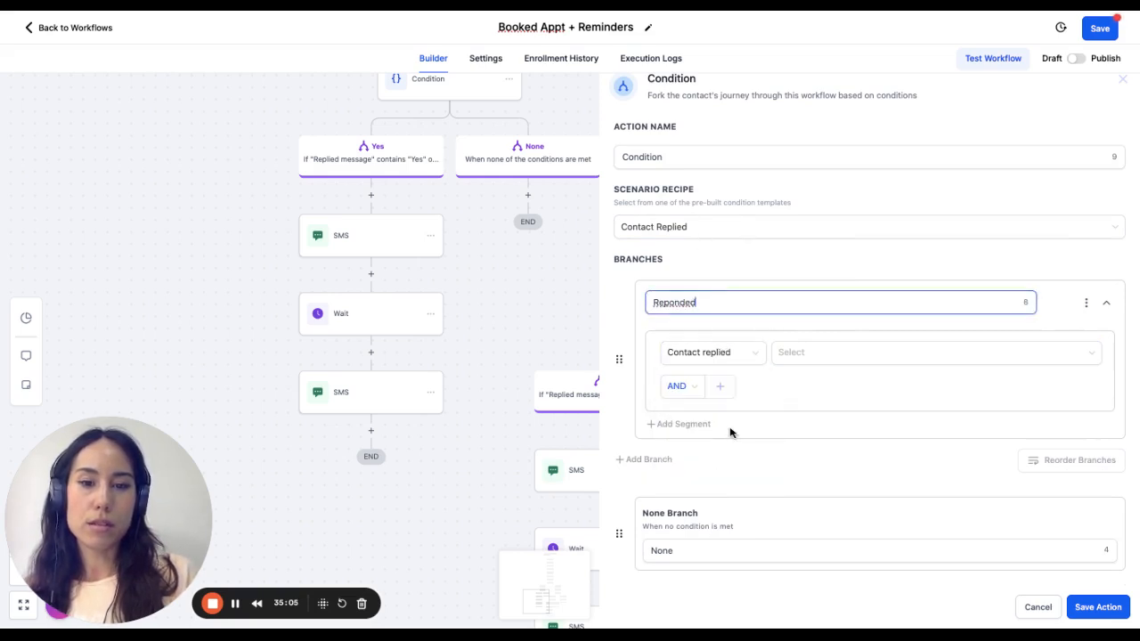
click(739, 357)
click(740, 359)
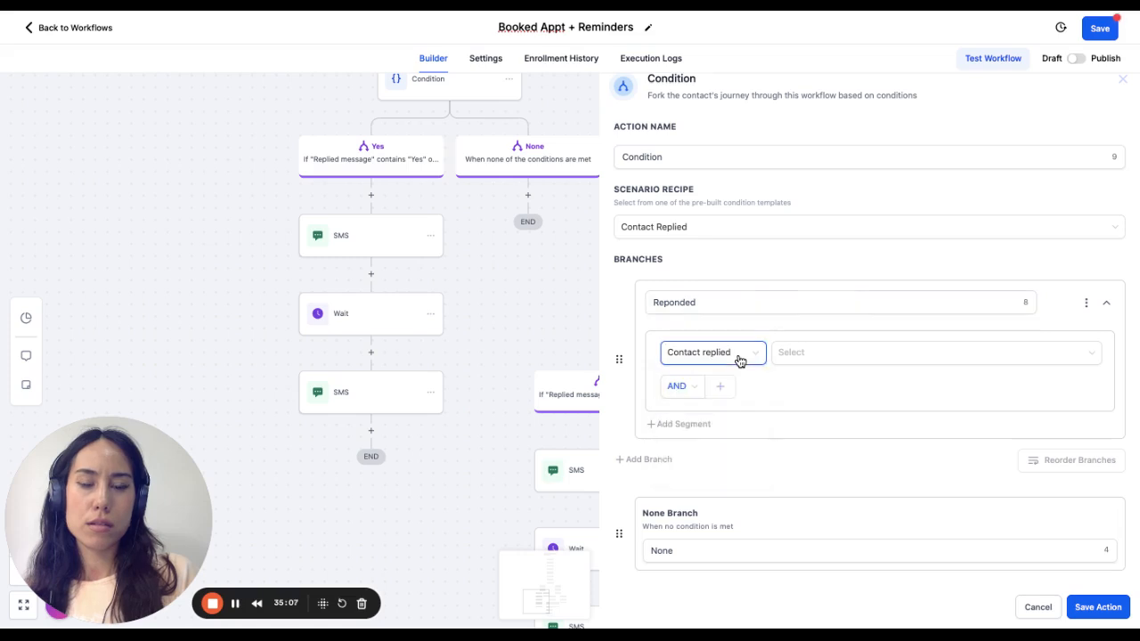
- Change the condition's scenario recipe to Contact Active in another workflow
click(705, 227)
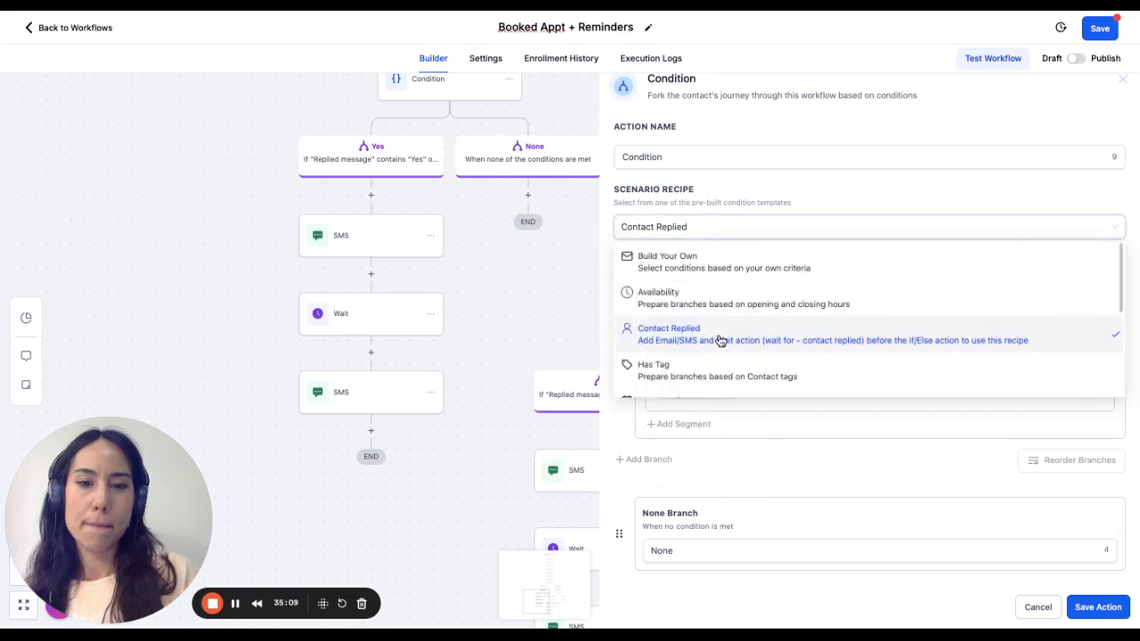
scroll(722, 343, down, 5)
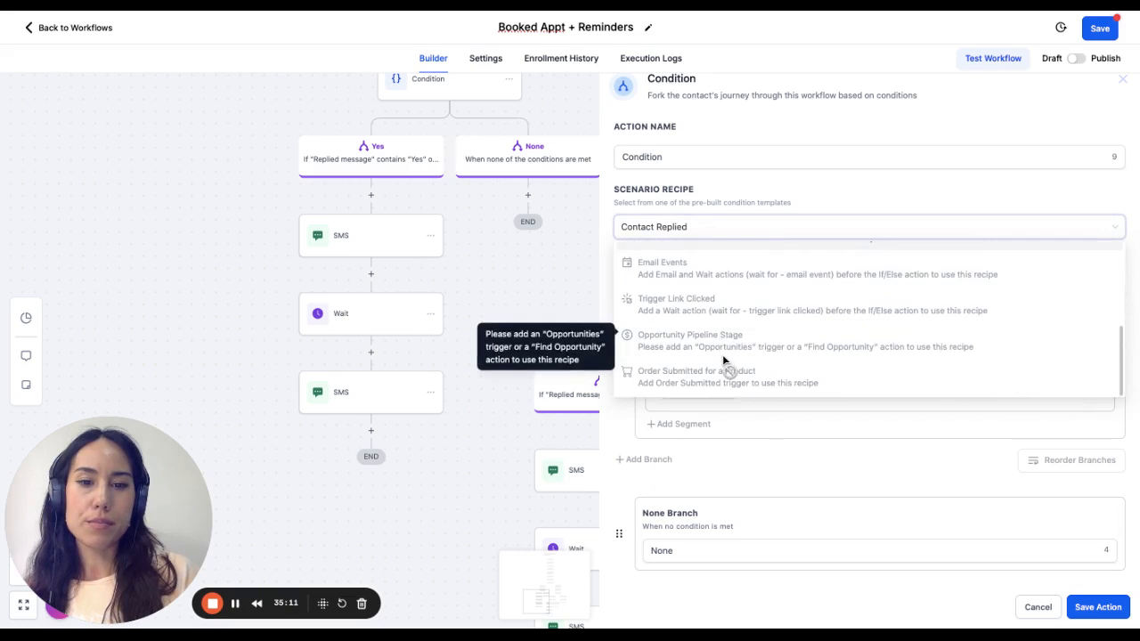
scroll(722, 354, up, 5)
scroll(727, 294, down, 2)
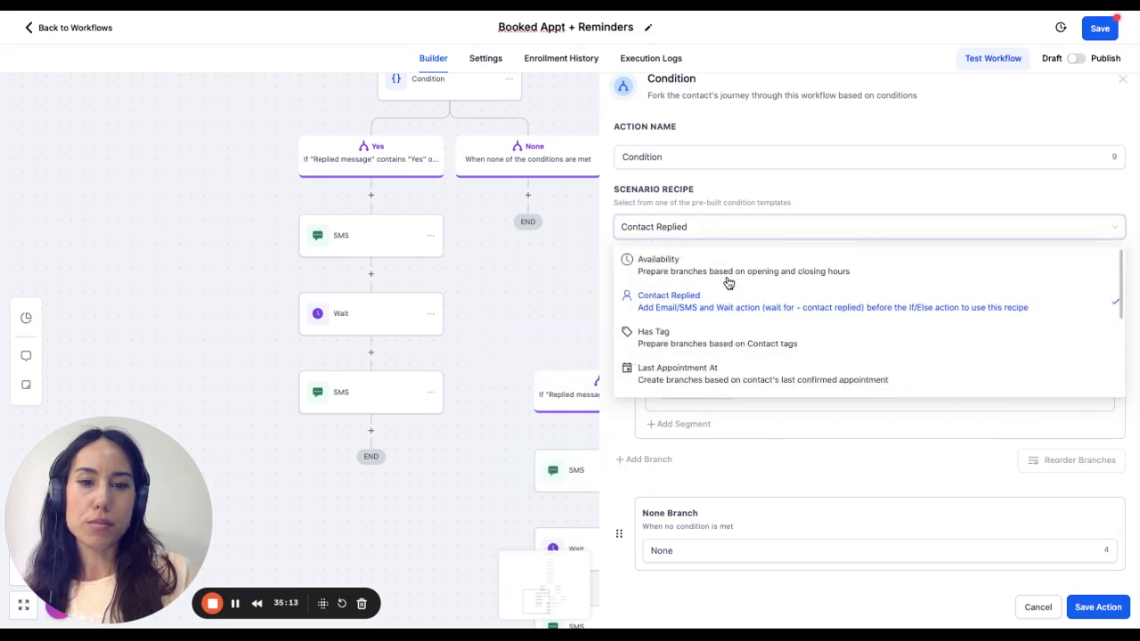
scroll(728, 303, down, 1)
scroll(723, 361, down, 1)
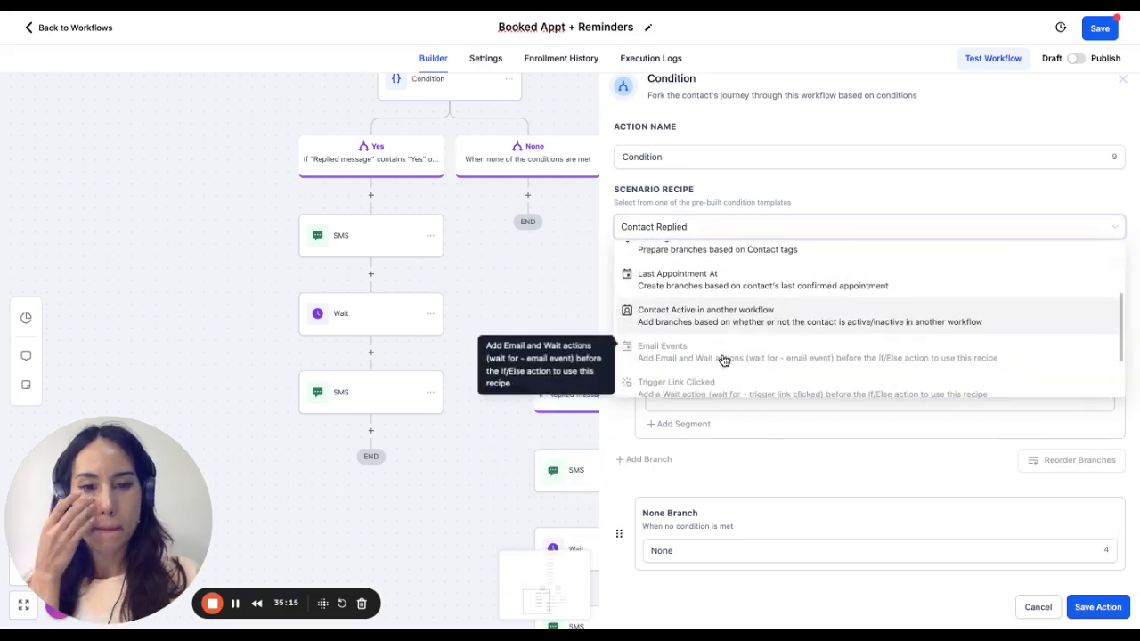
click(725, 319)
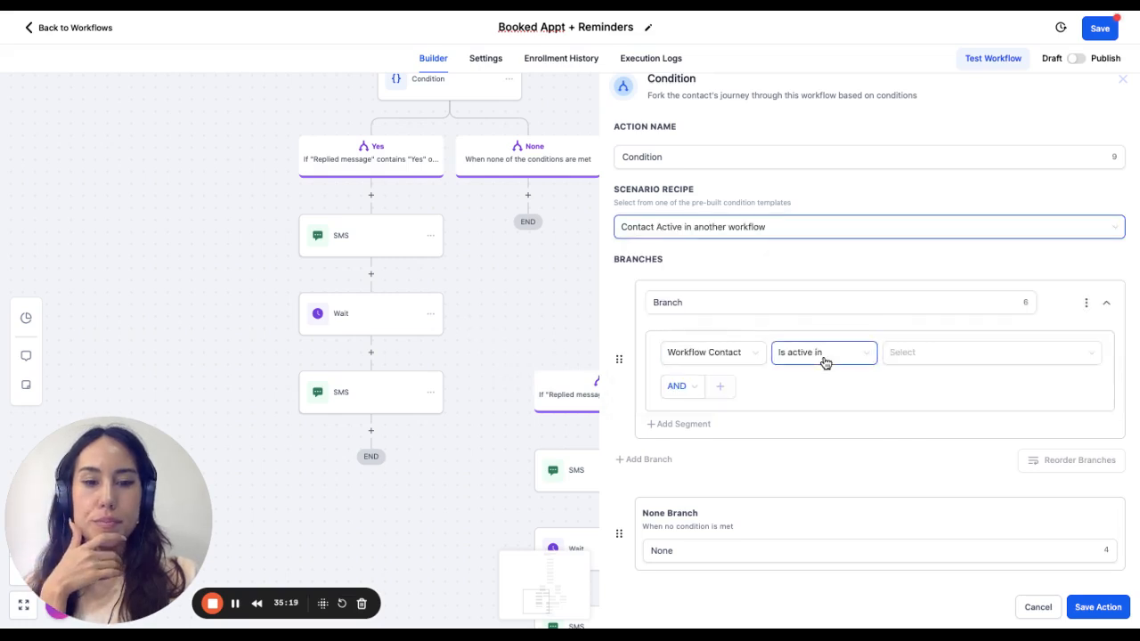
- Set the first branch to contacts active in the "Responded - Hot Lead" workflow and add a second branch
click(944, 355)
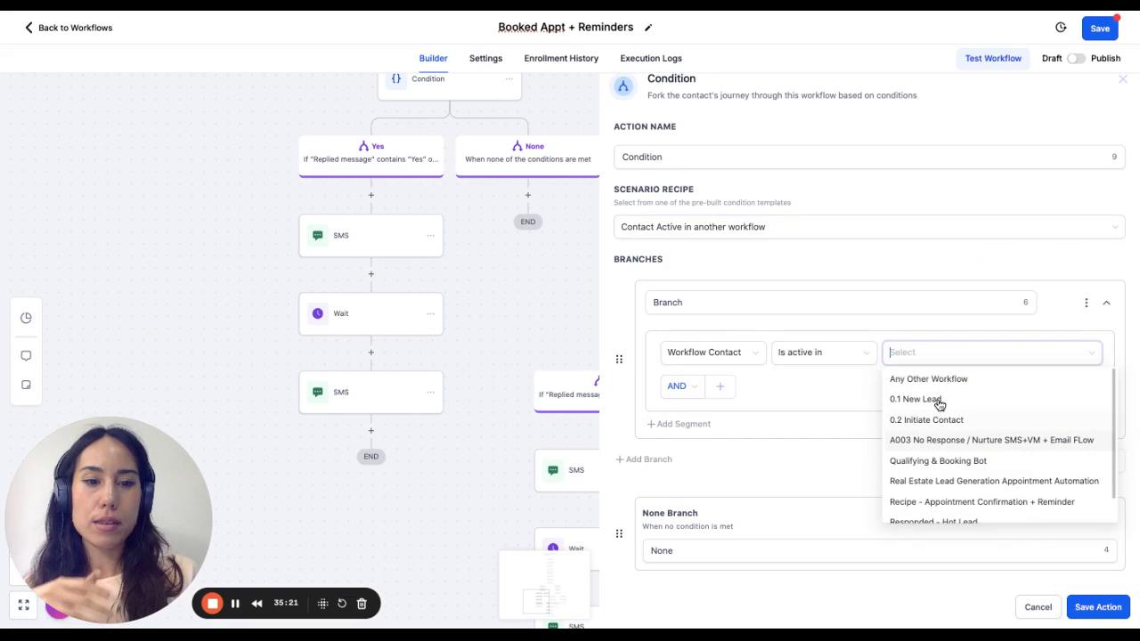
text(hot)
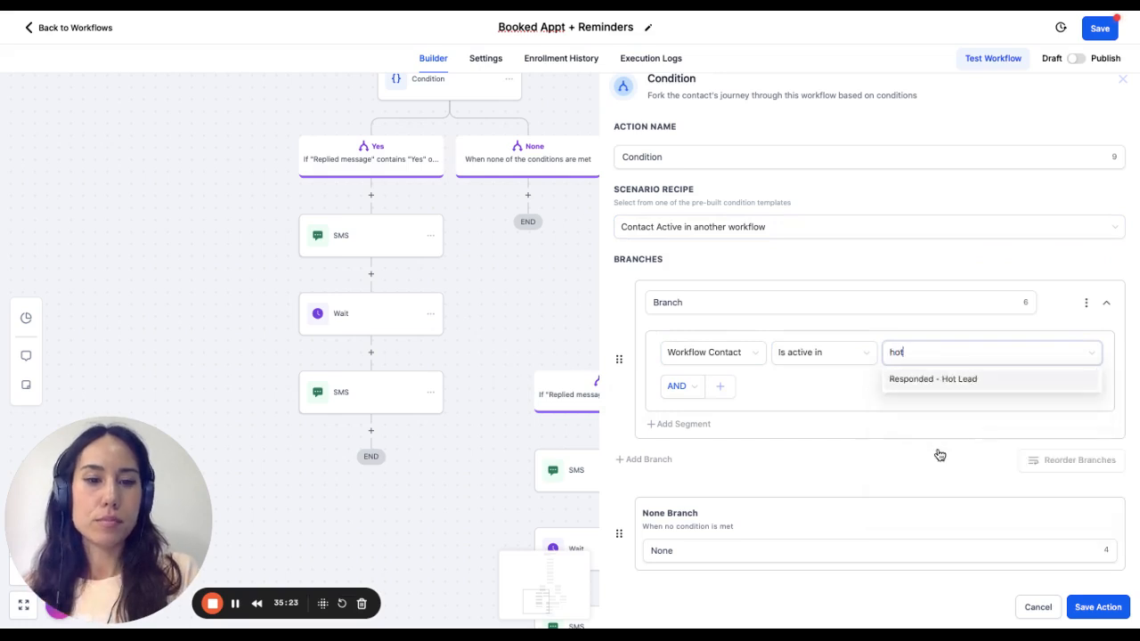
click(949, 380)
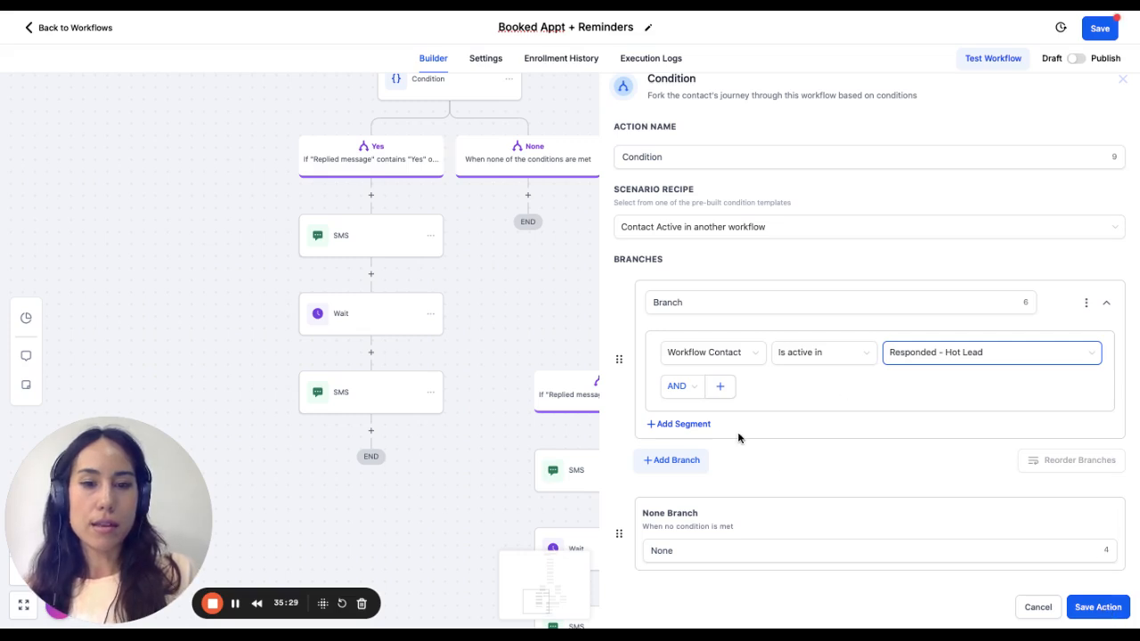
click(675, 460)
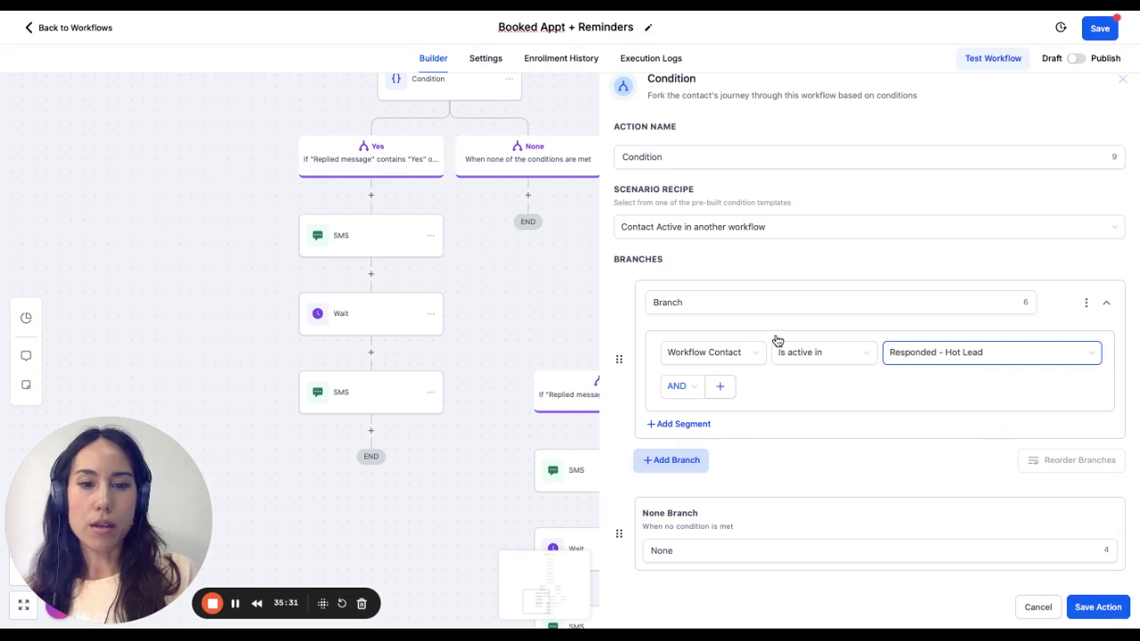
scroll(881, 436, down, 1)
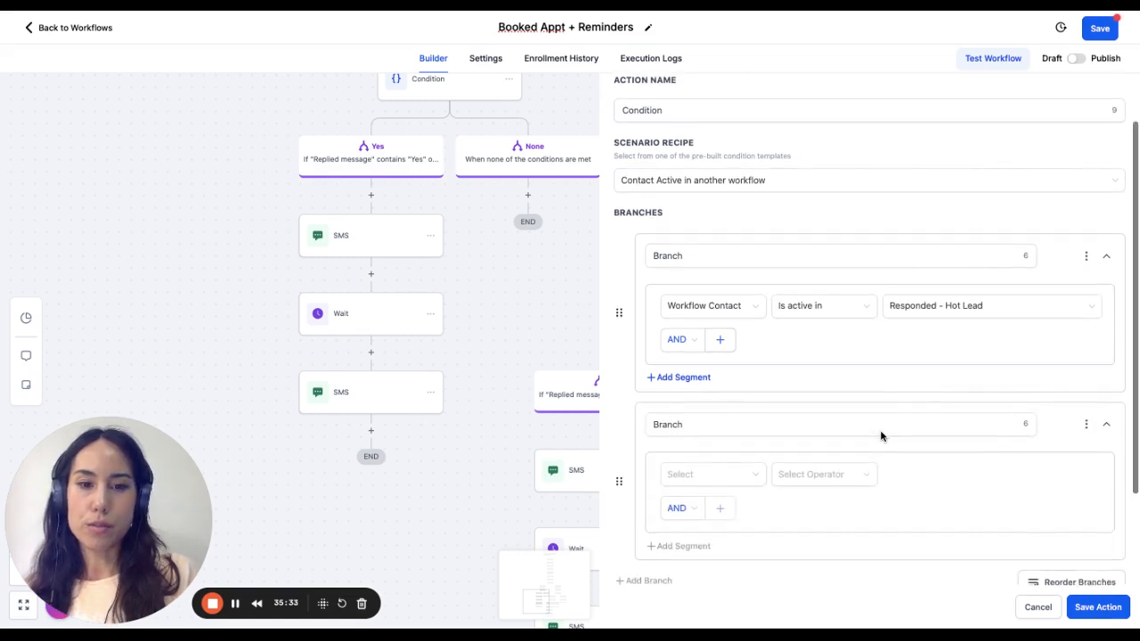
scroll(881, 435, down, 1)
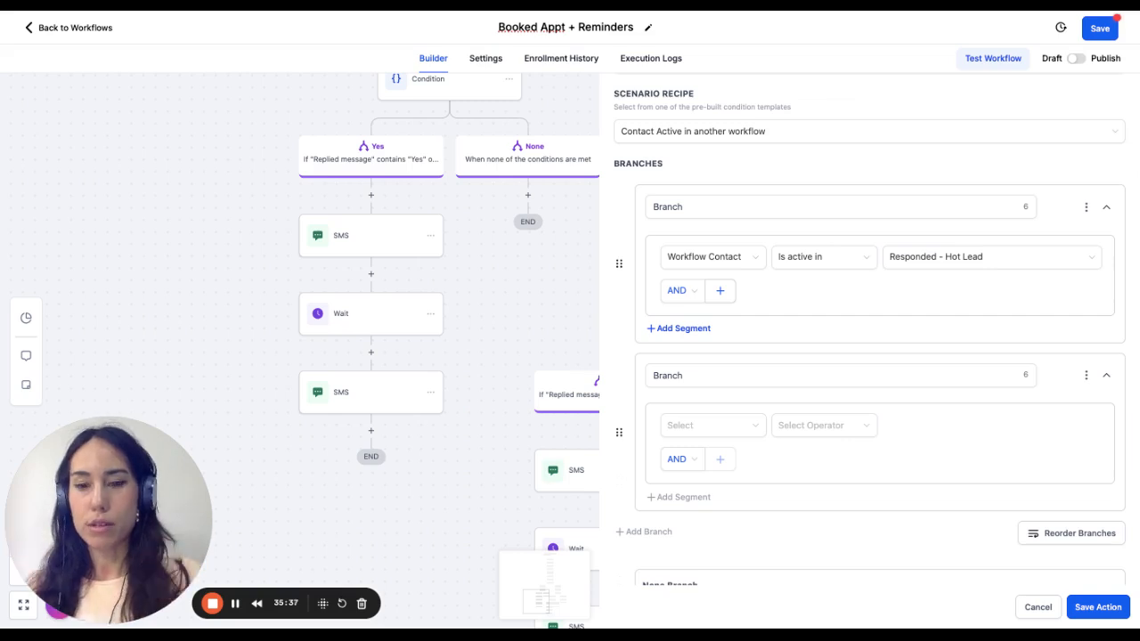
- Name the first branch "Replied" and the second branch "No confirmation"
click(735, 374)
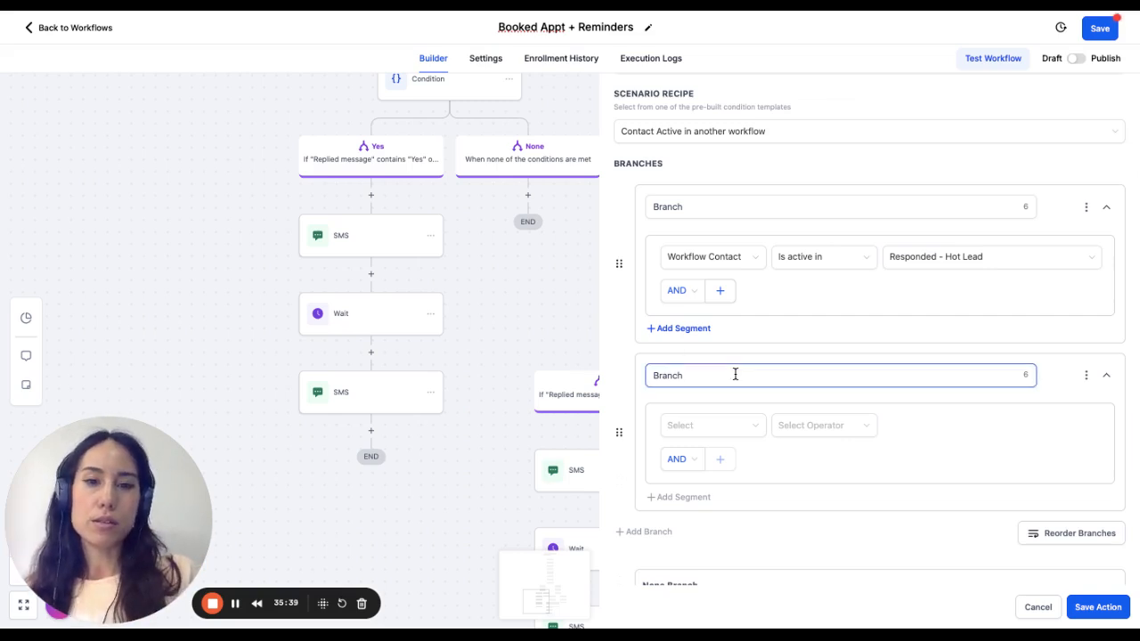
click(685, 206)
drag(685, 206, 627, 209)
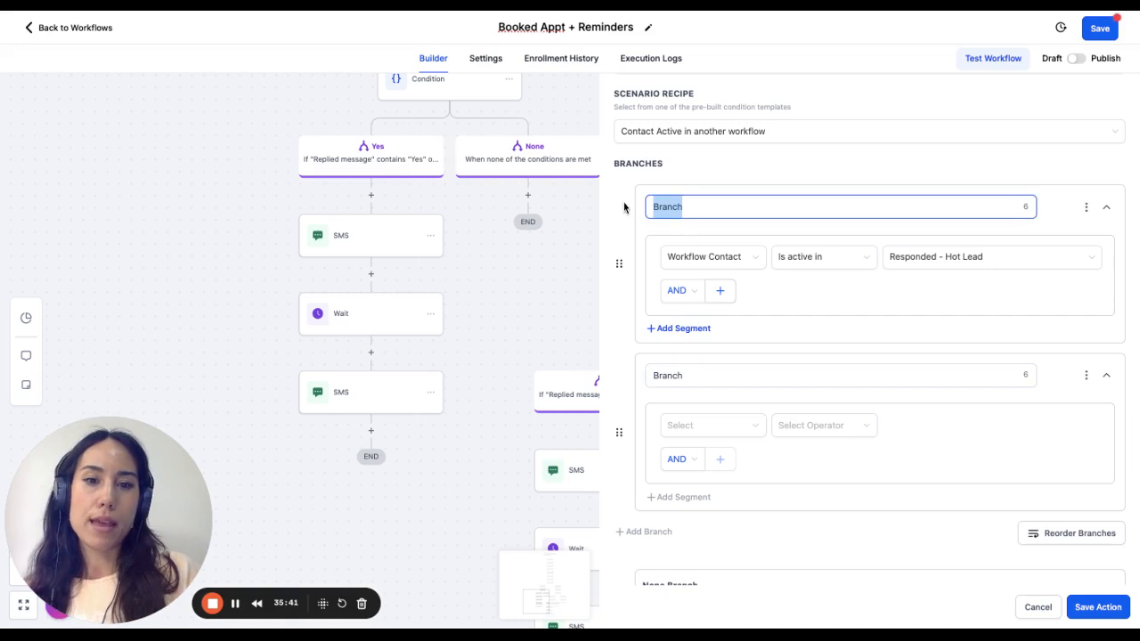
text(Replied)
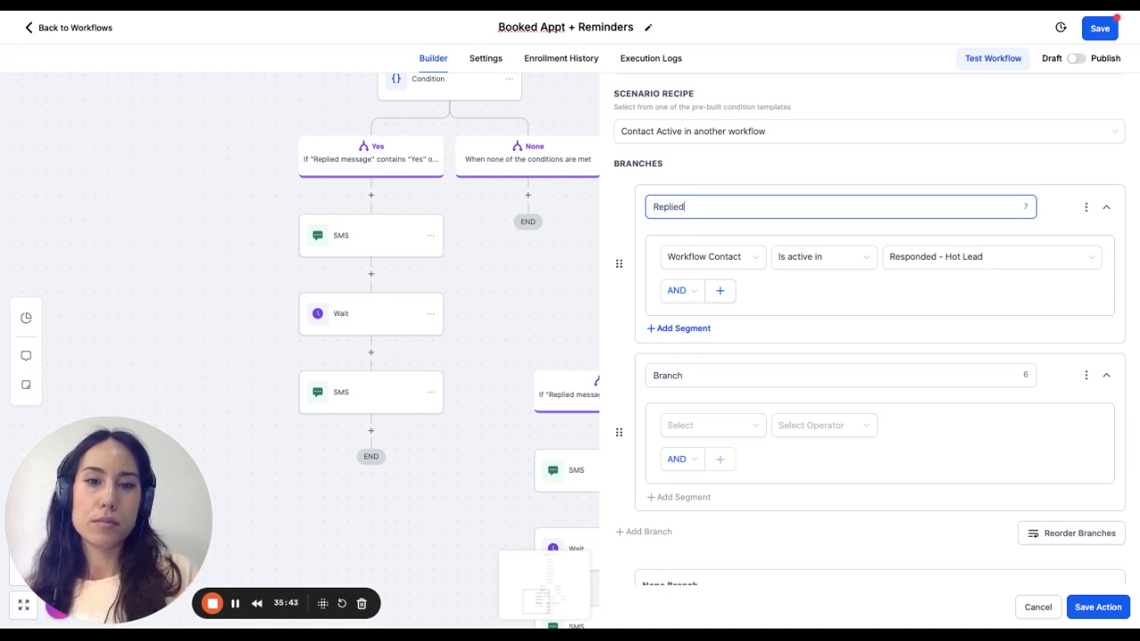
click(698, 372)
drag(698, 372, 626, 374)
text(No confirmatio)
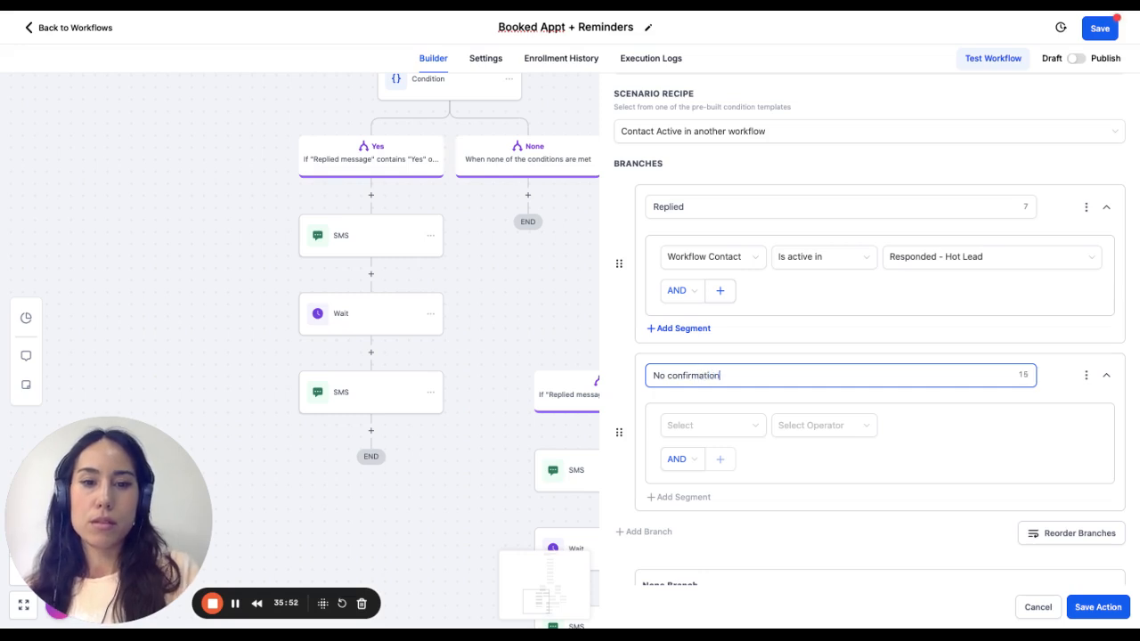
- Rename the first branch as "Confirmed Appt"
click(676, 218)
double_click(684, 206)
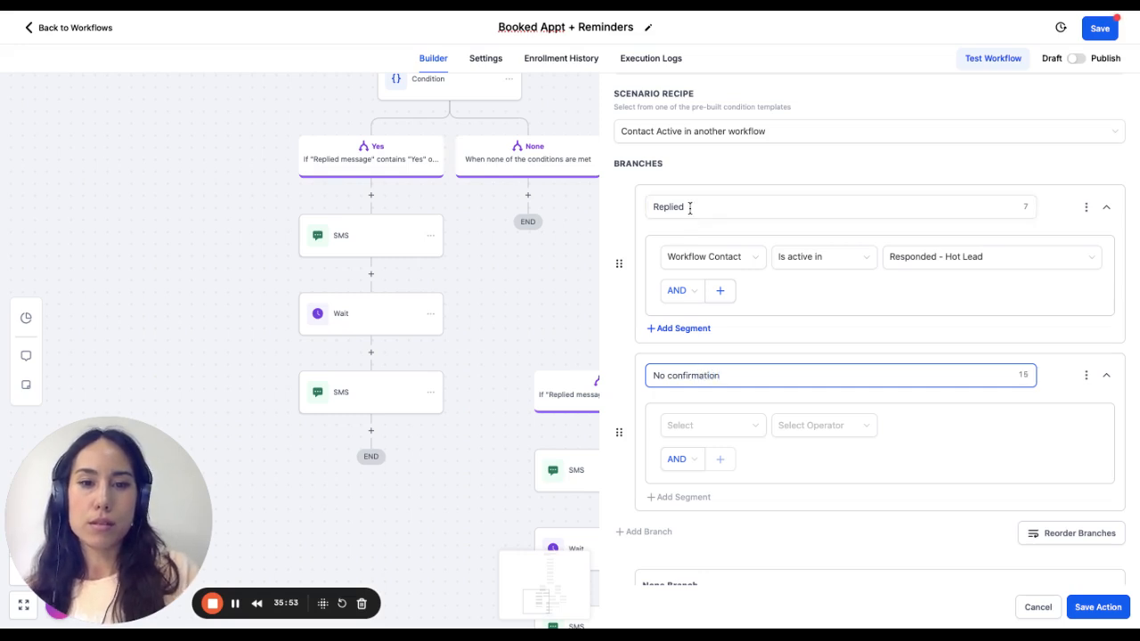
text(Confi)
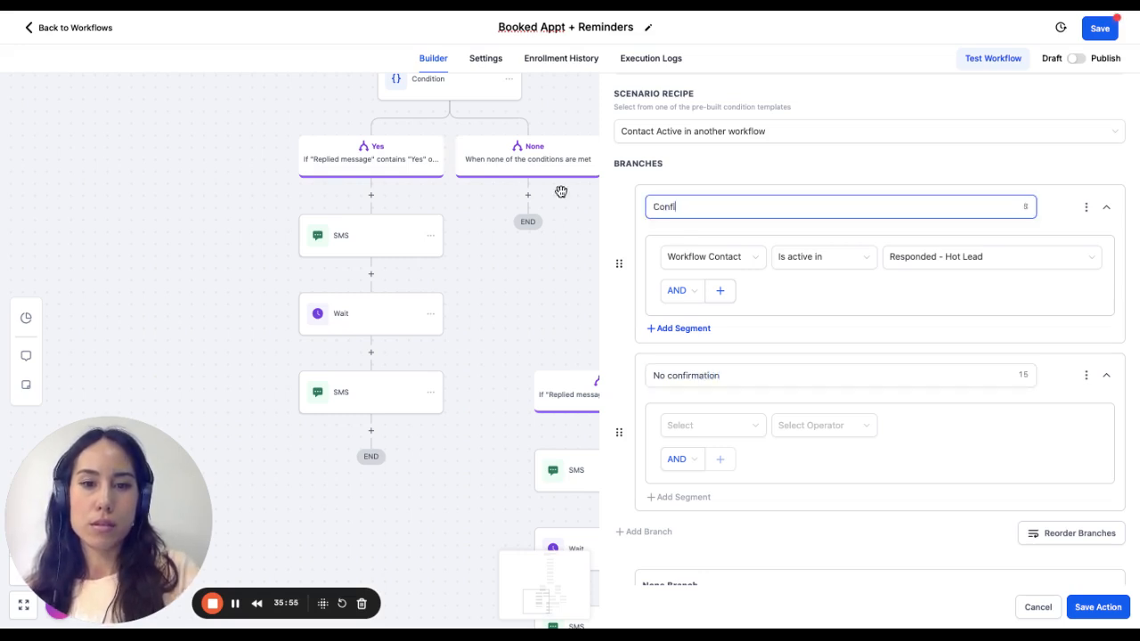
text(rmd Appt)
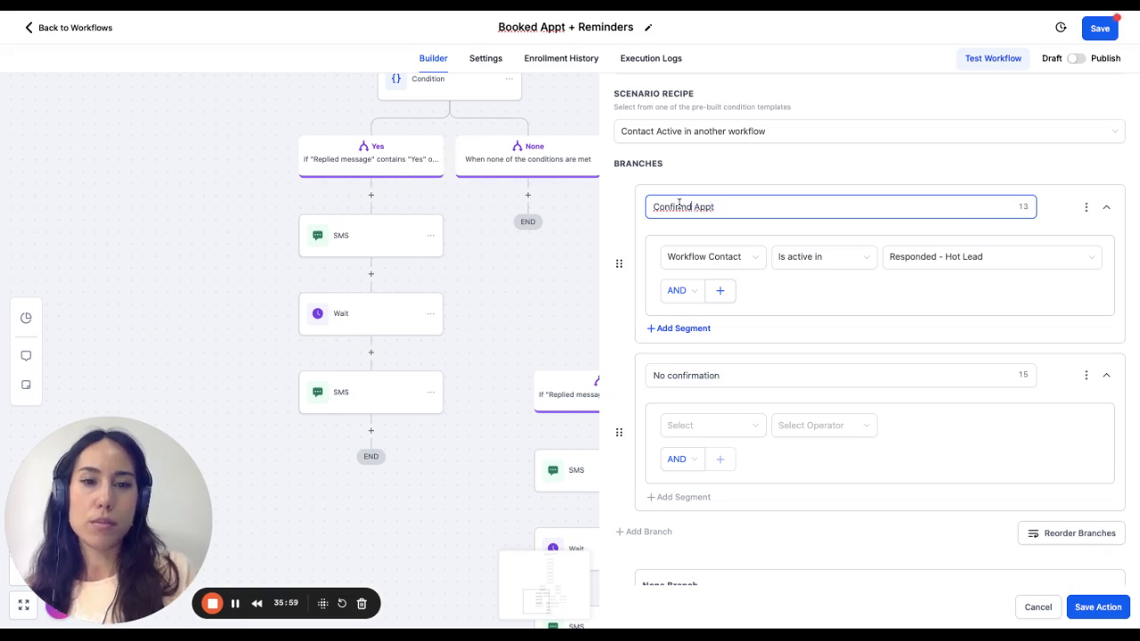
text(e)
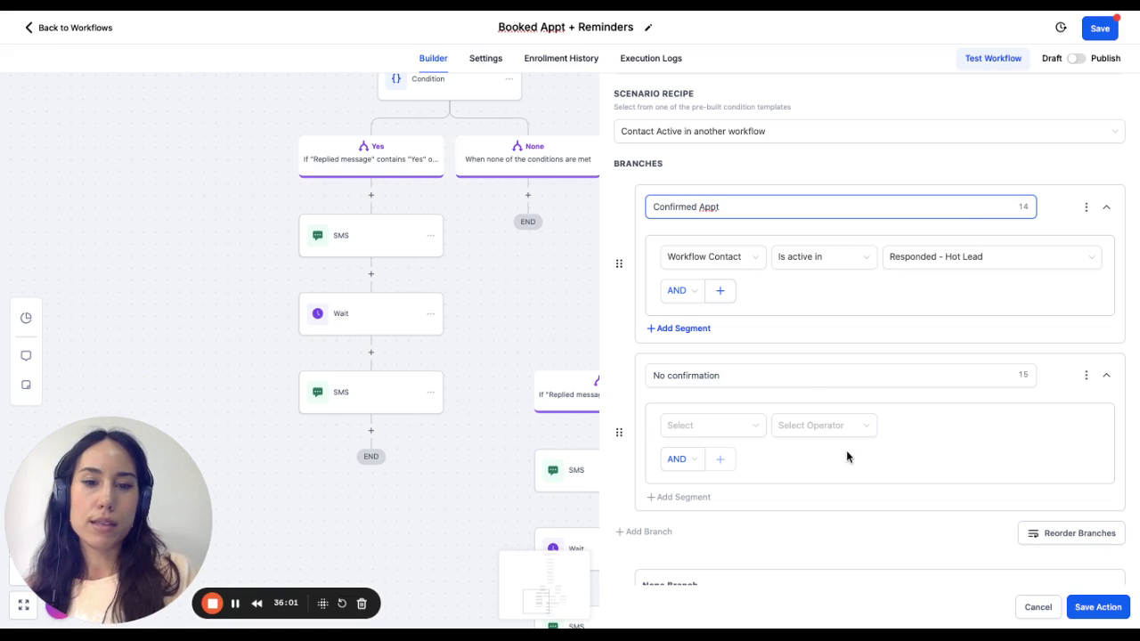
- Set the No confirmation branch's criterion to Workflow Contact with the operator Is not active in
click(741, 428)
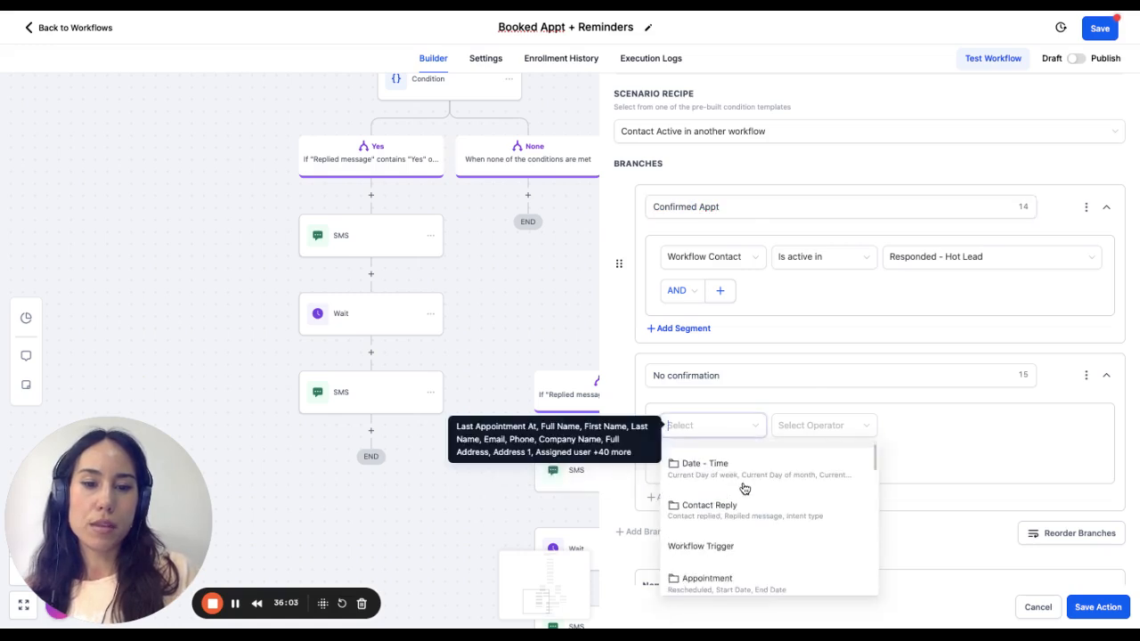
scroll(745, 489, down, 3)
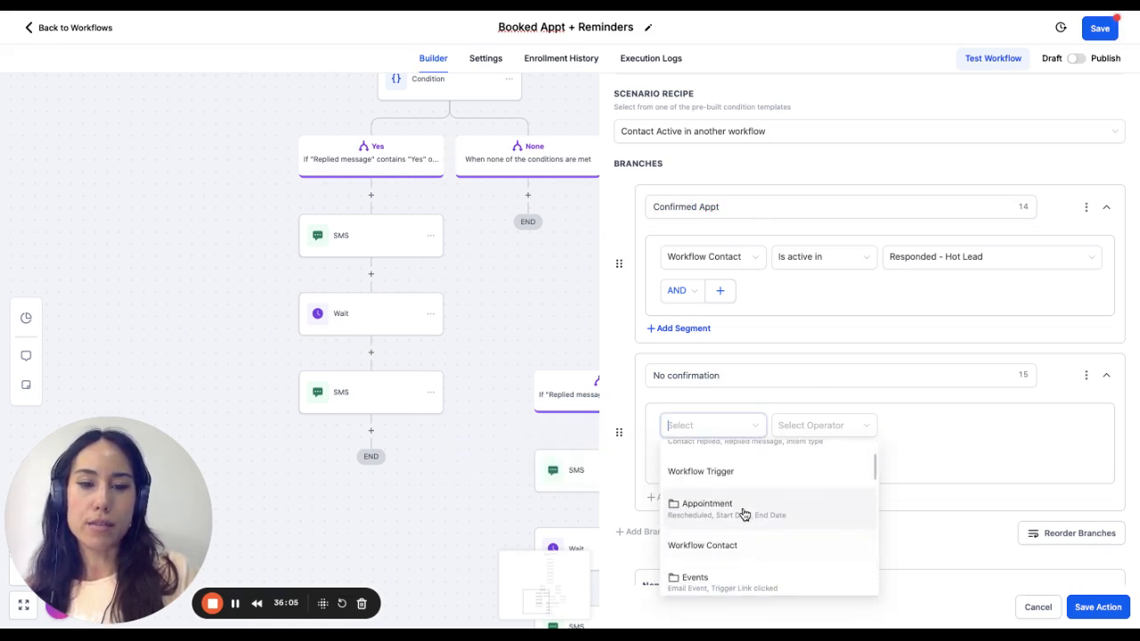
scroll(745, 526, down, 1)
scroll(744, 532, down, 2)
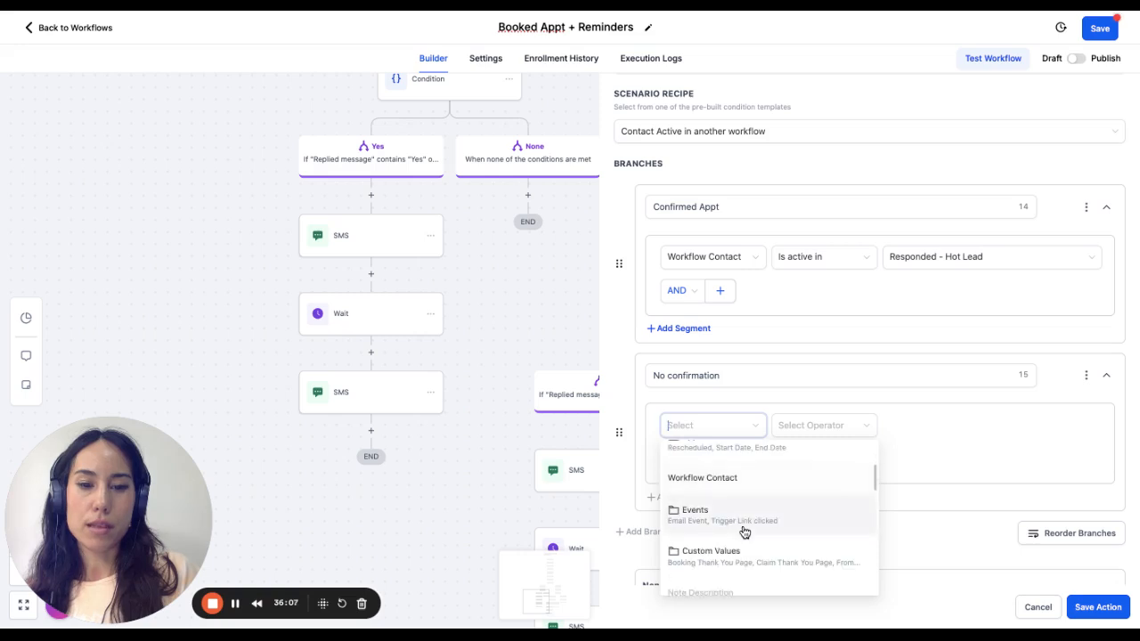
click(743, 483)
click(822, 426)
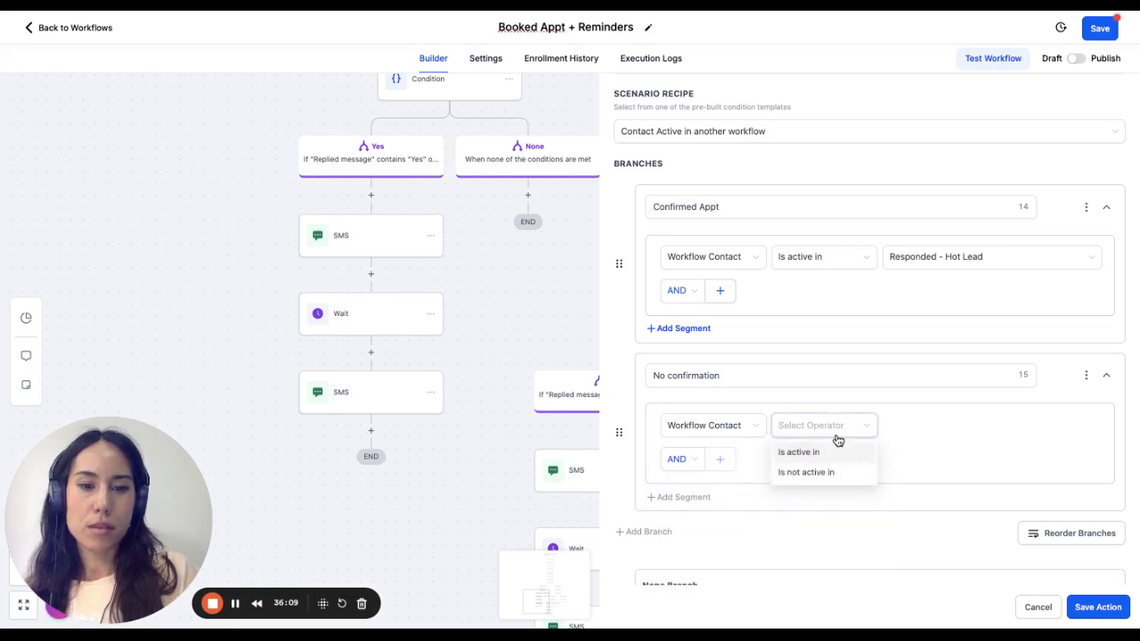
click(828, 452)
click(827, 432)
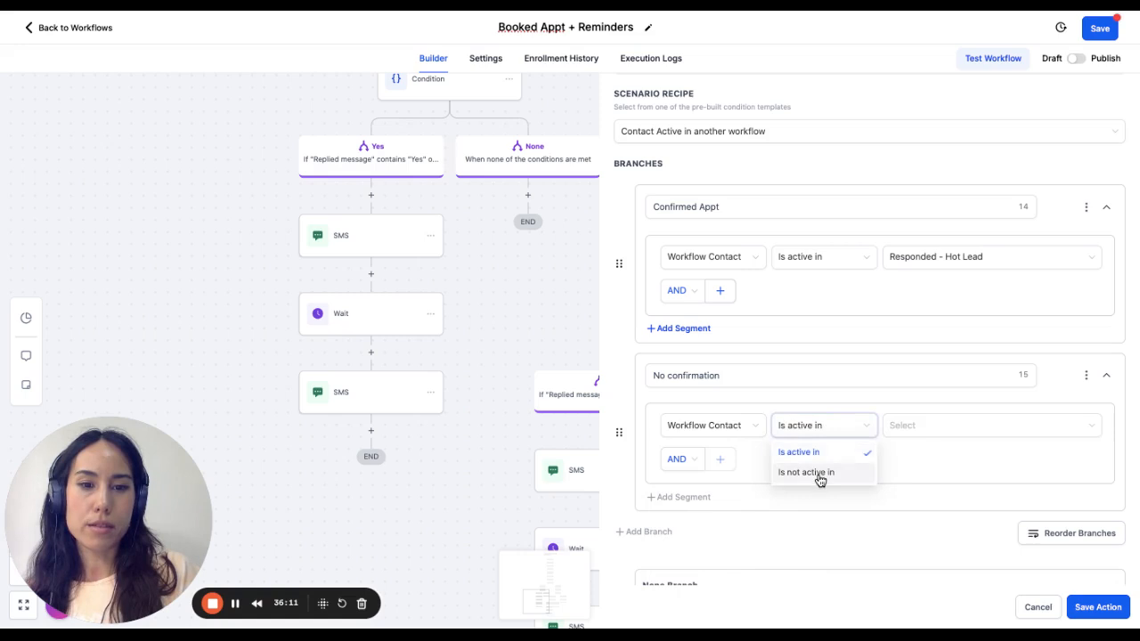
click(820, 472)
- Choose "Responded - Hot Lead" as the No confirmation branch's workflow and save the condition
click(937, 430)
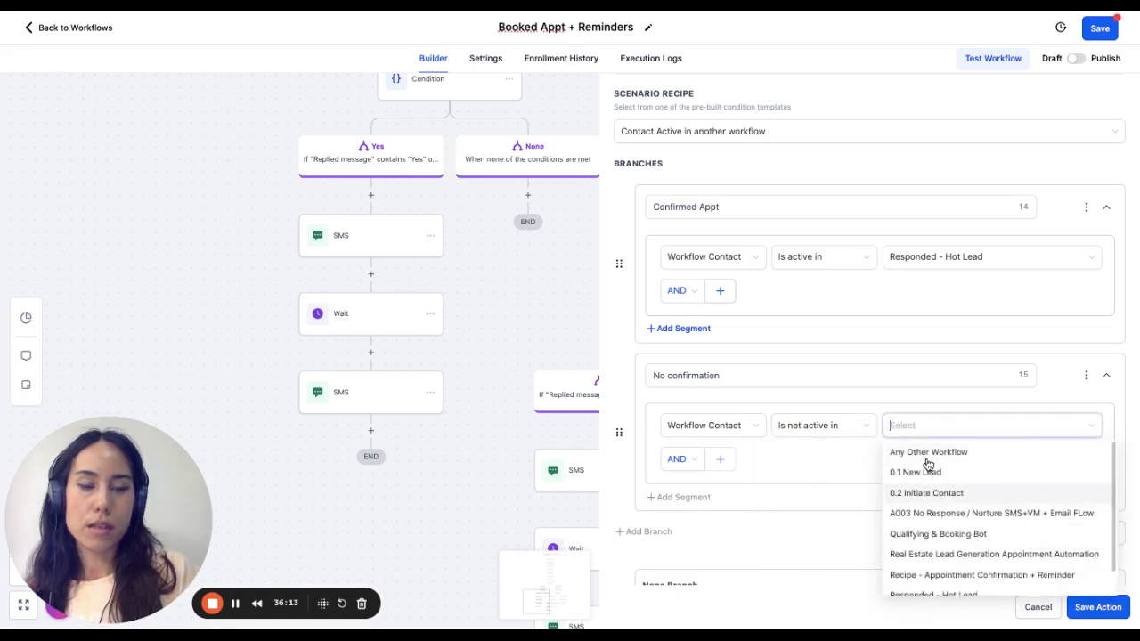
text(hot)
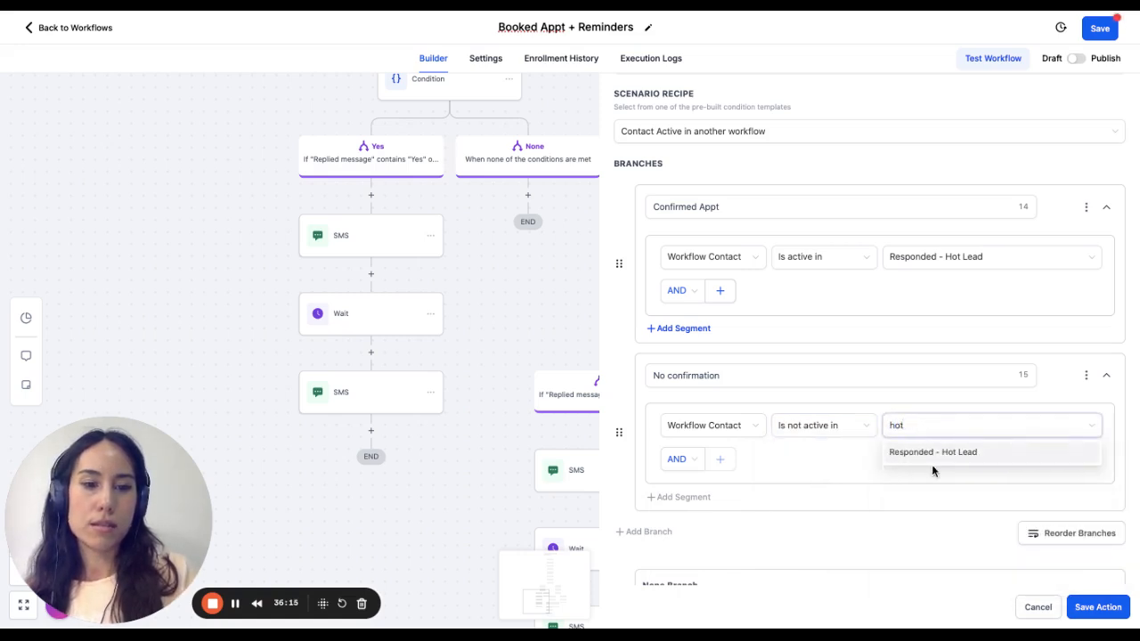
click(953, 453)
click(847, 464)
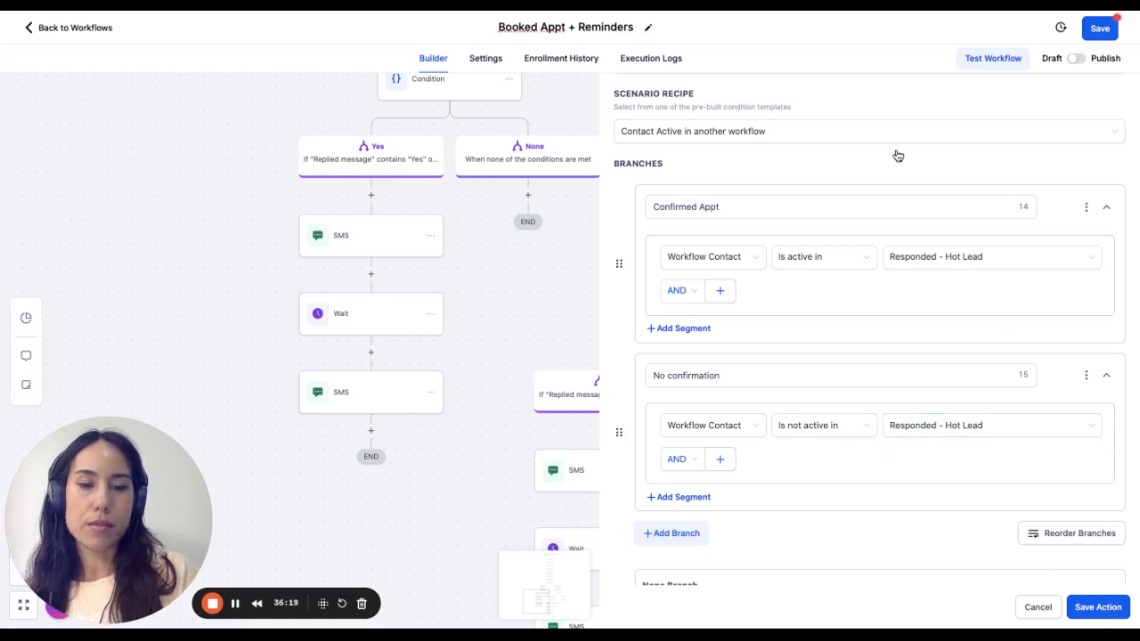
scroll(880, 409, right, 5)
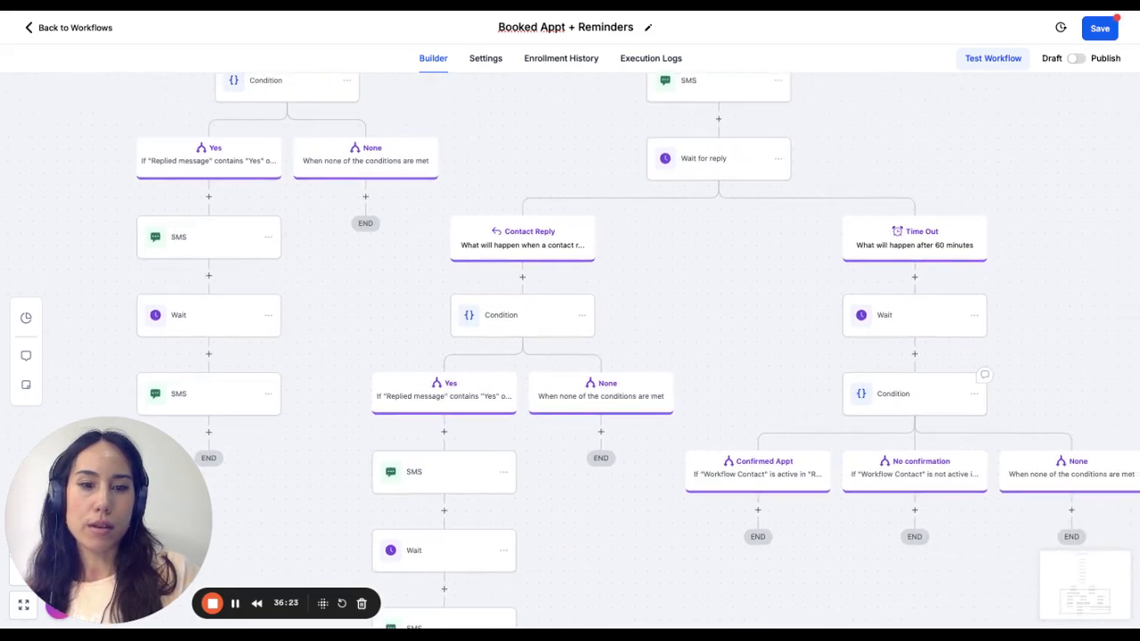
scroll(880, 409, right, 6)
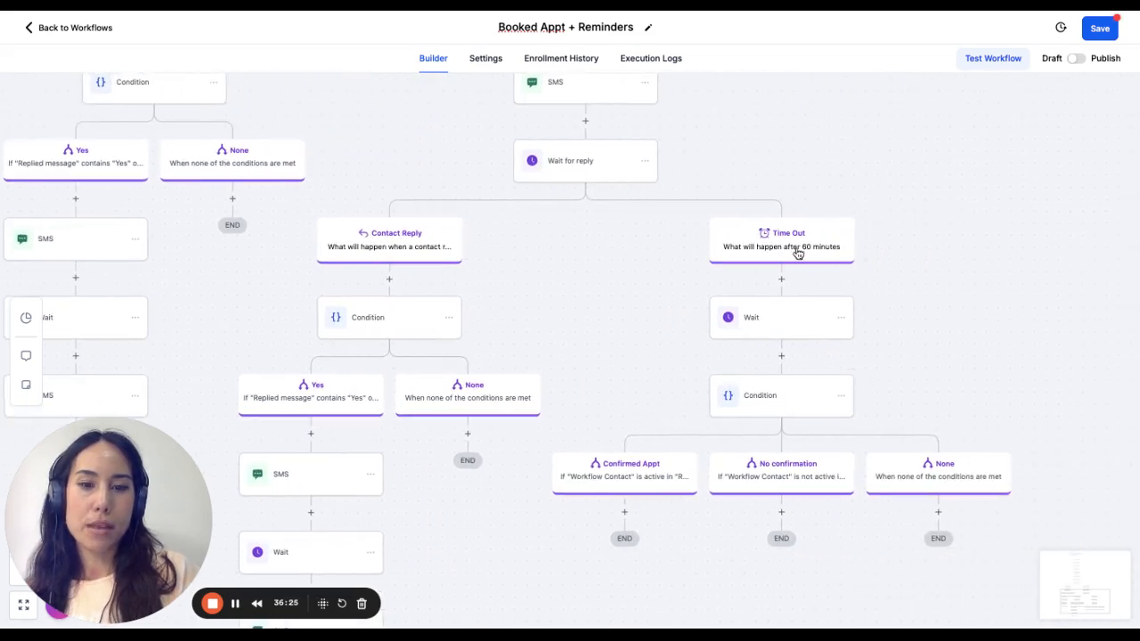
click(626, 515)
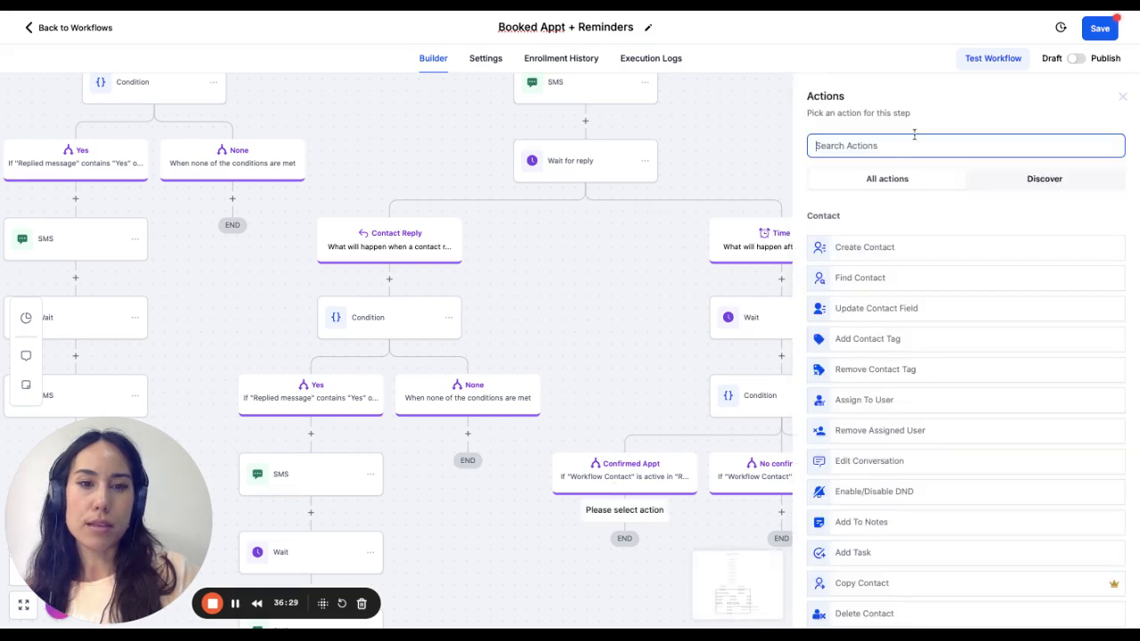
text(wait)
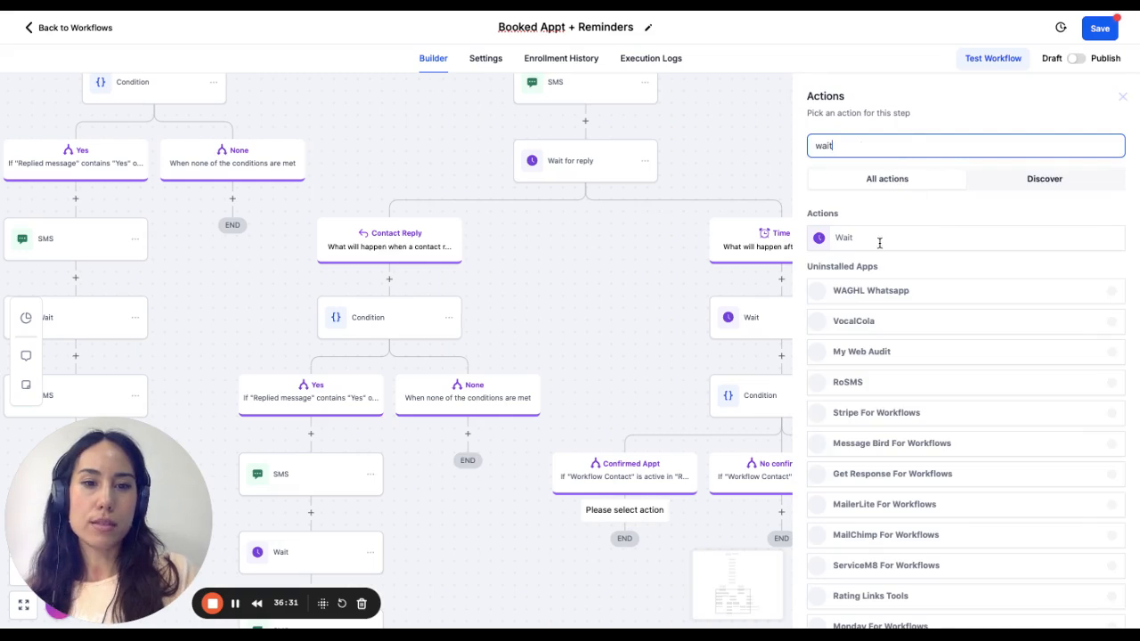
click(873, 237)
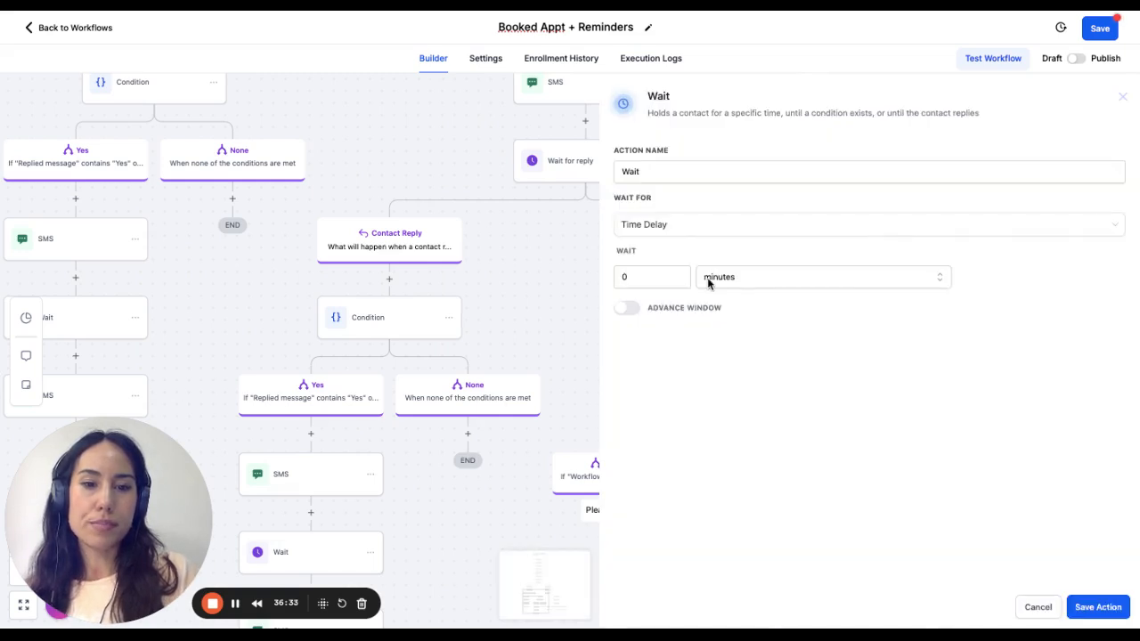
click(1038, 609)
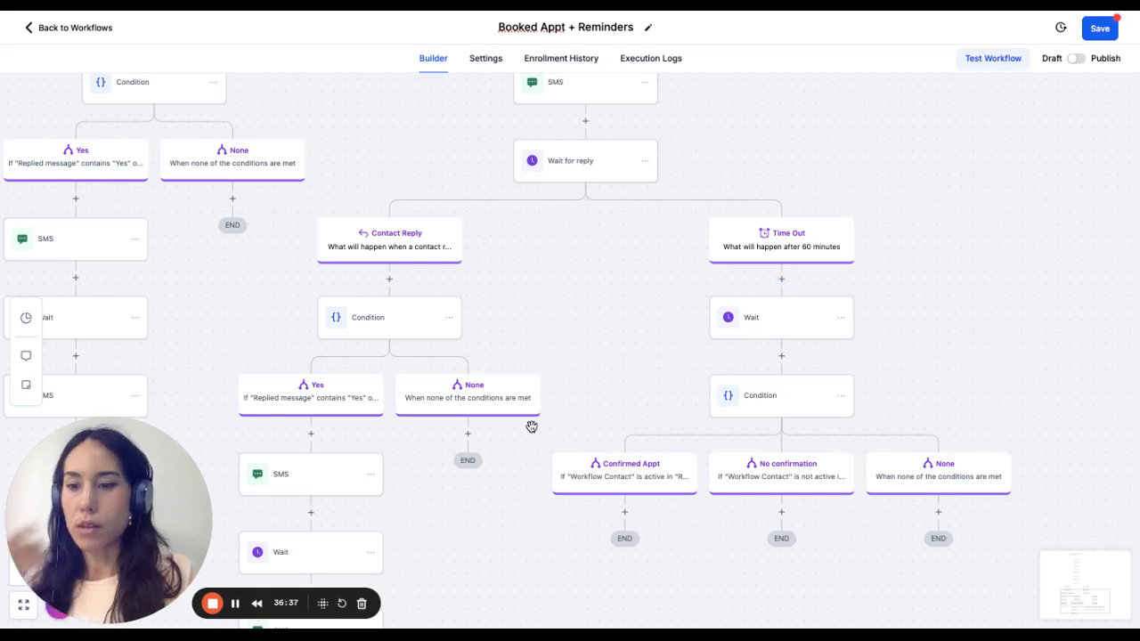
- Add an Update Appointment Status action under the No confirmation branch
scroll(540, 535, right, 3)
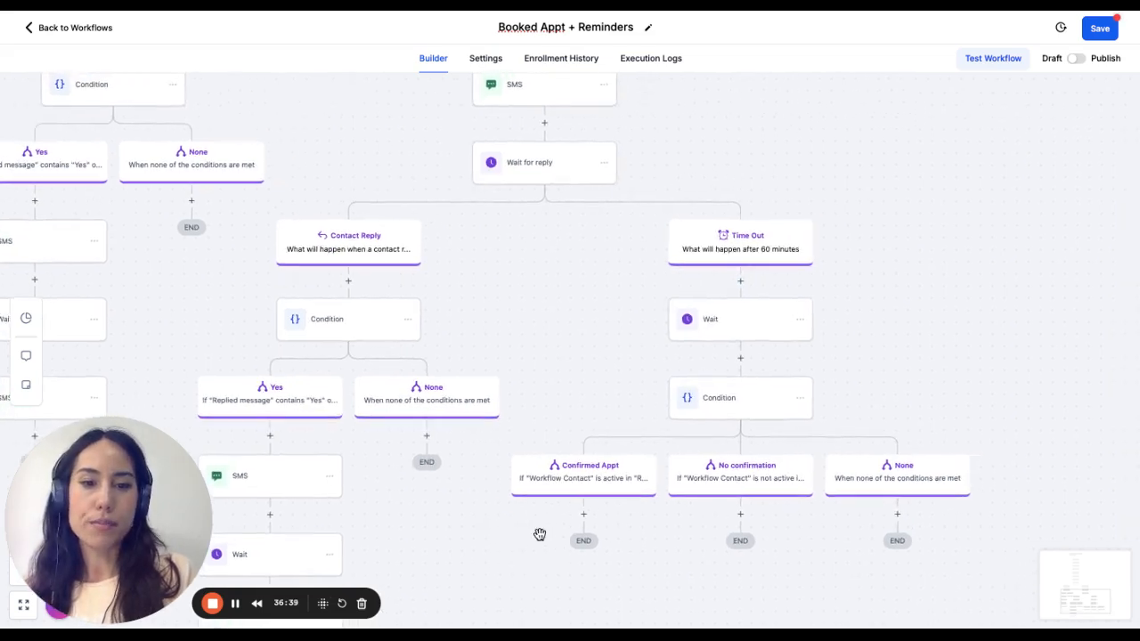
scroll(539, 535, right, 3)
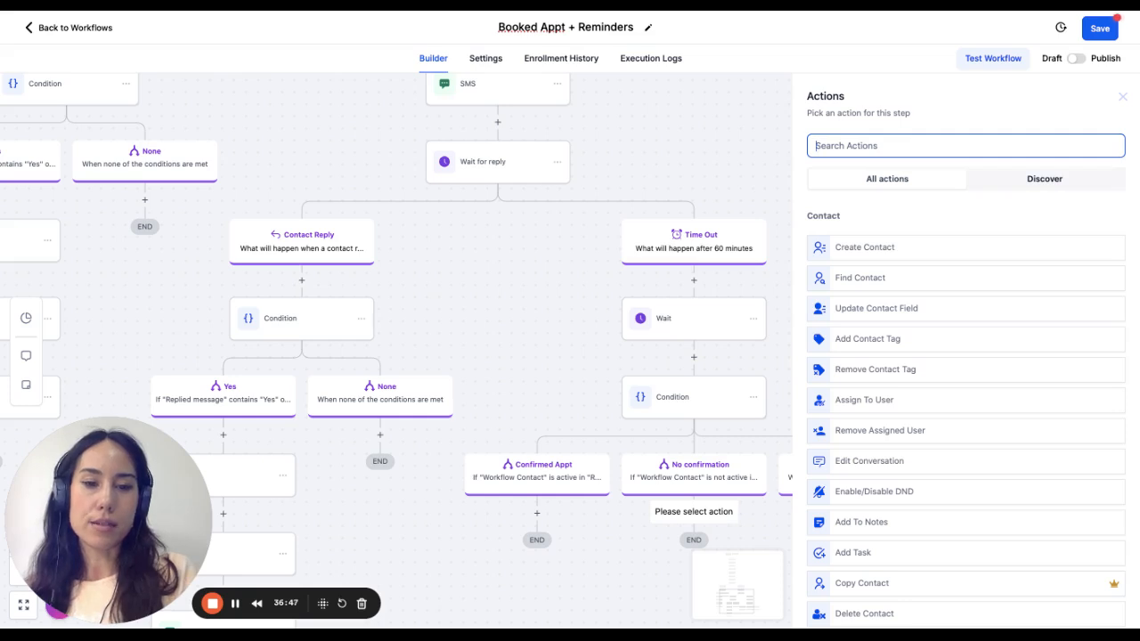
text(can)
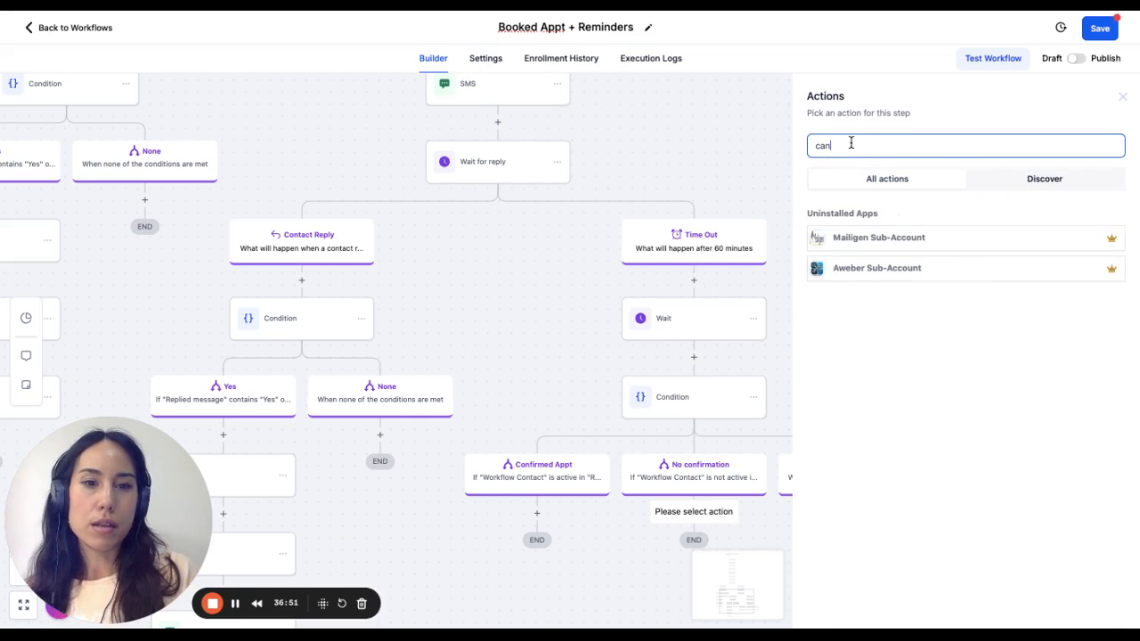
key(ctrl+a)
key(BackSpace)
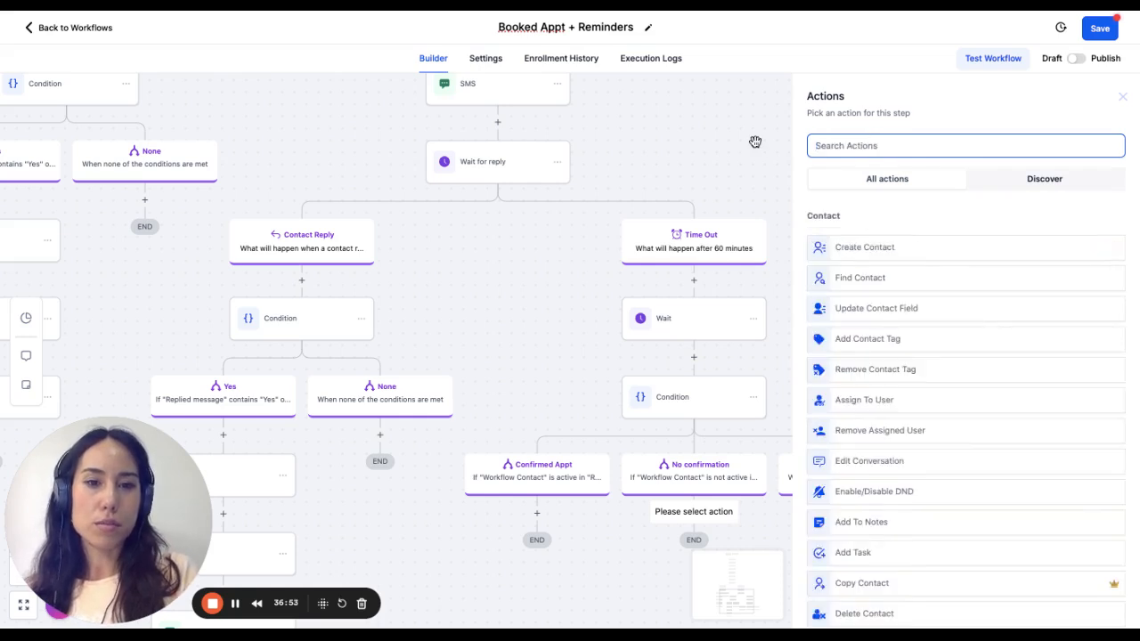
text(appt)
key(BackSpace)
key(BackSpace)
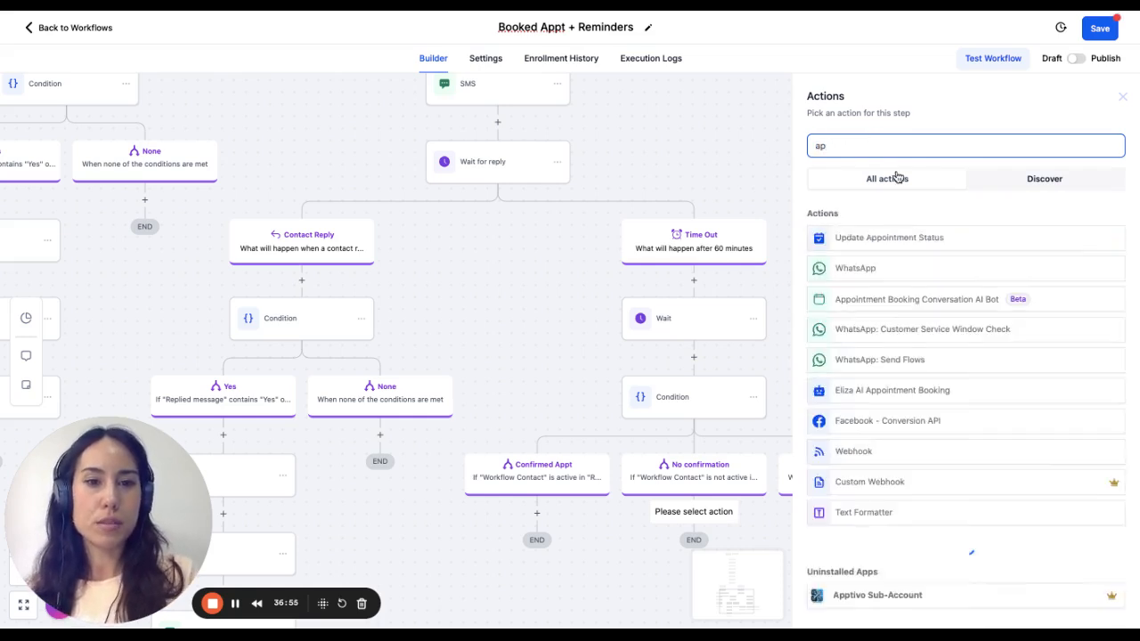
click(951, 236)
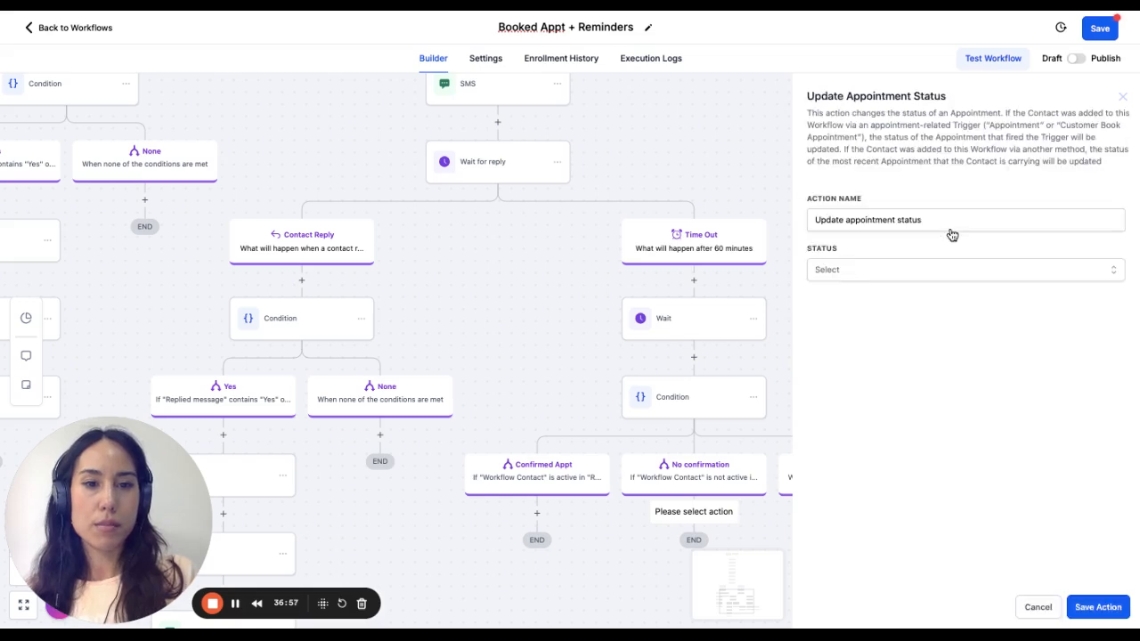
- Set the appointment status to cancelled and save the action
click(853, 272)
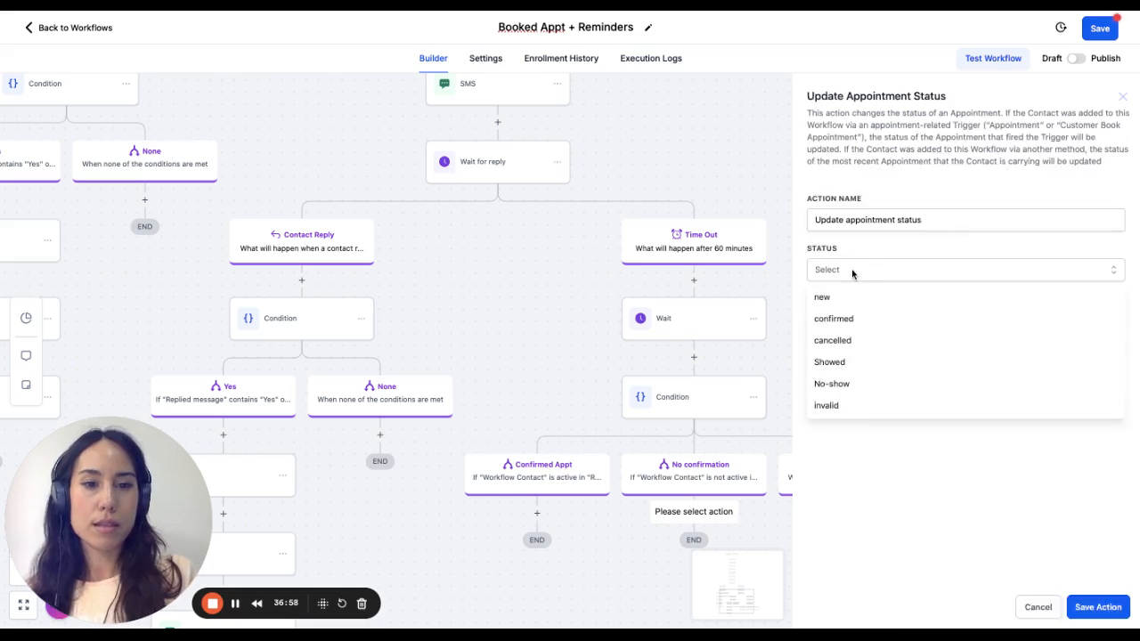
click(859, 345)
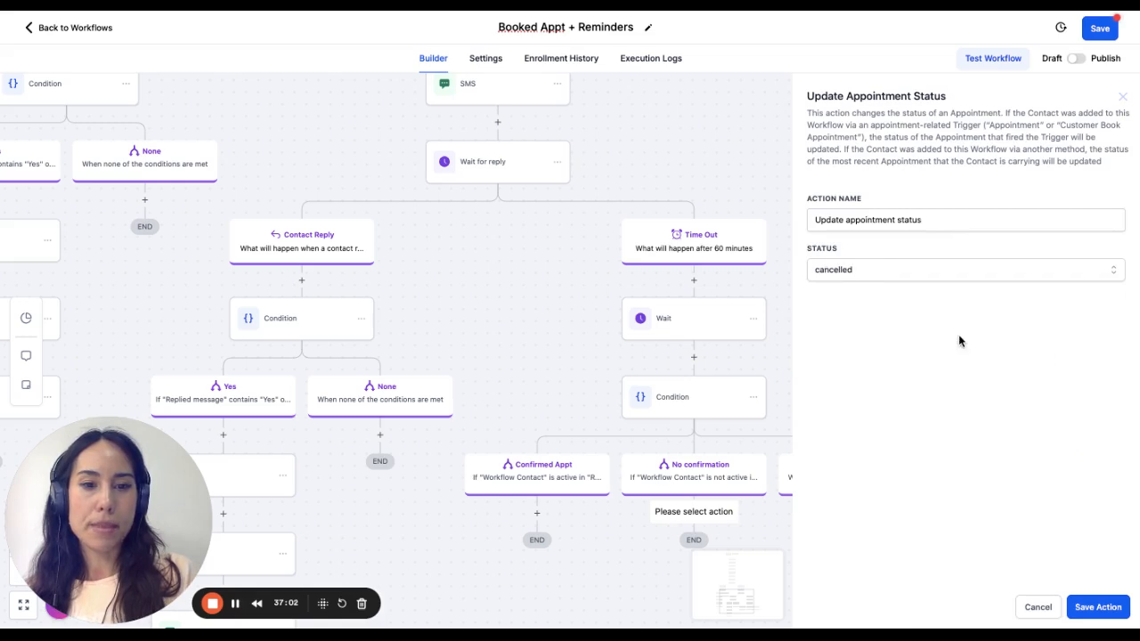
click(1097, 608)
scroll(886, 433, down, 1)
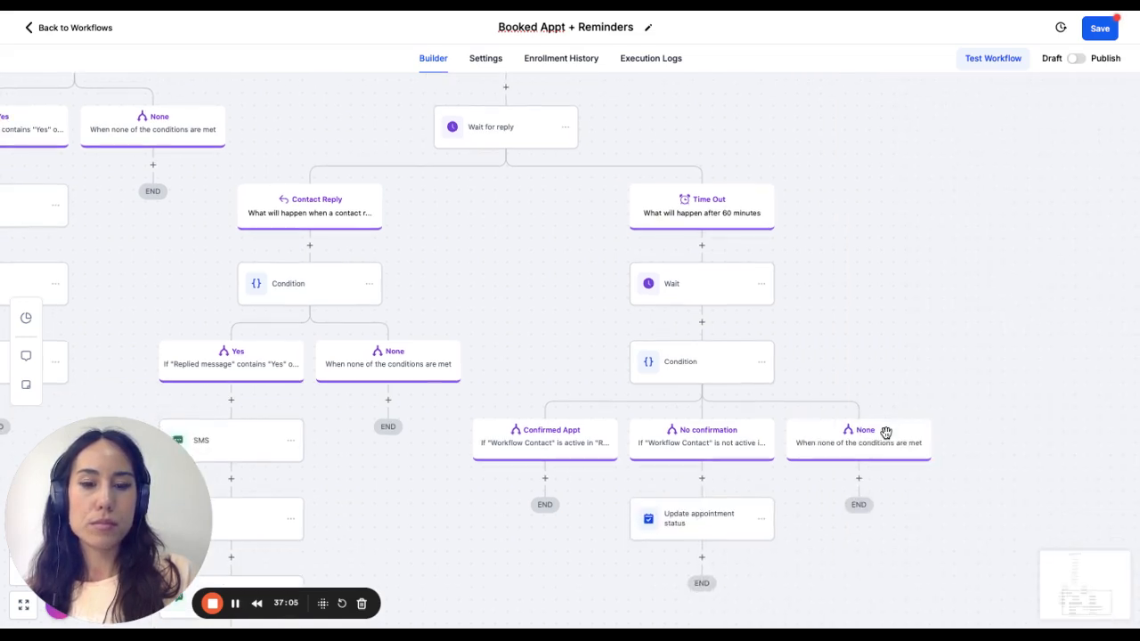